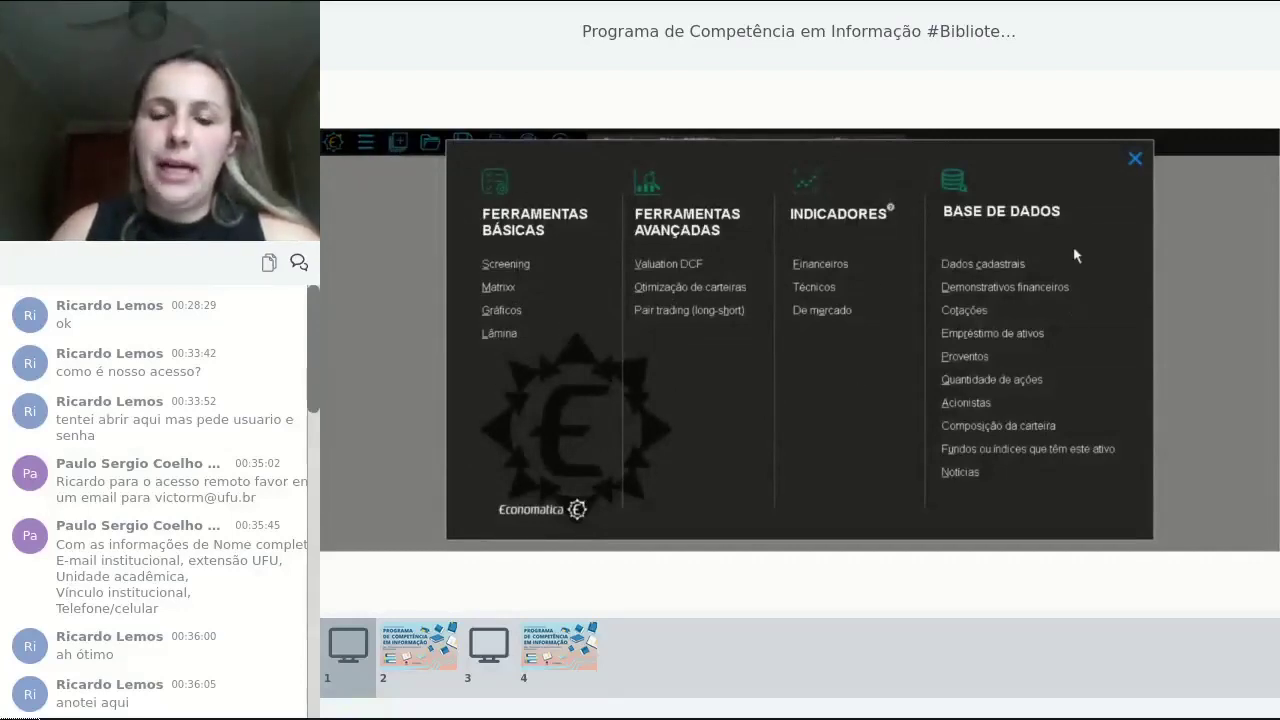
Open the Dados cadastrais (registration data) database view for the current Petrobras asset
left_click(1136, 160)
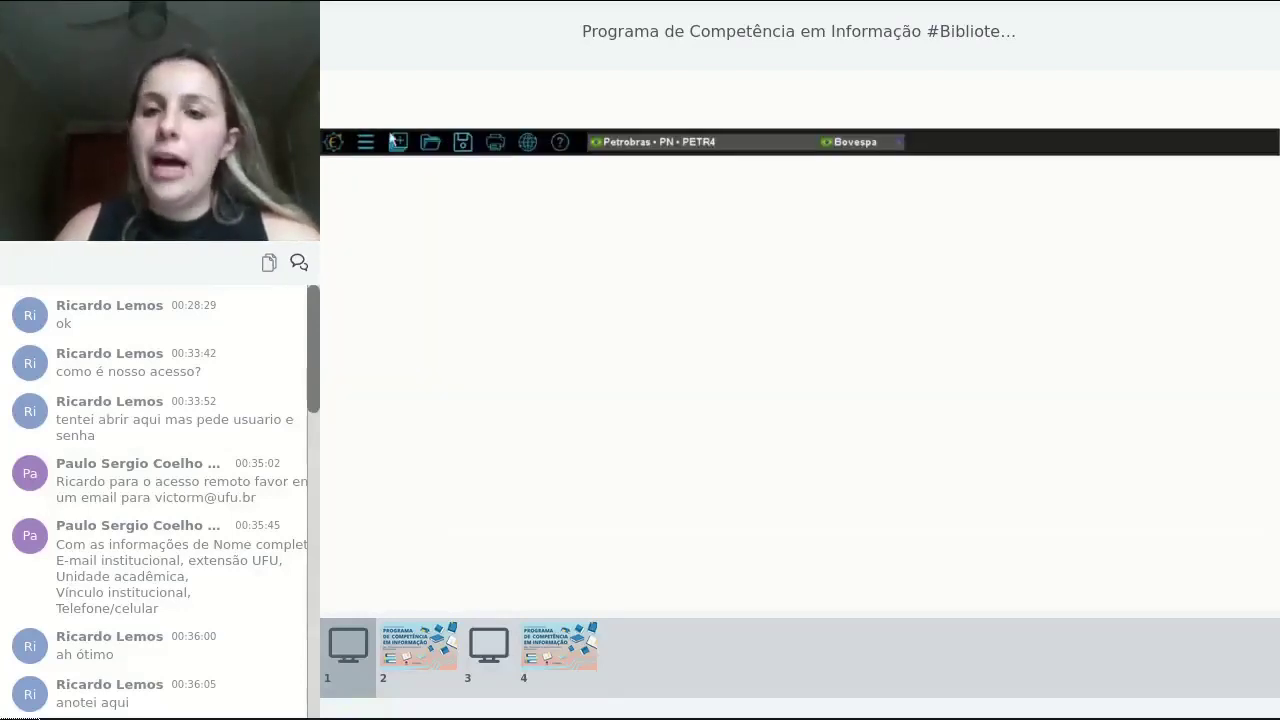
left_click(398, 142)
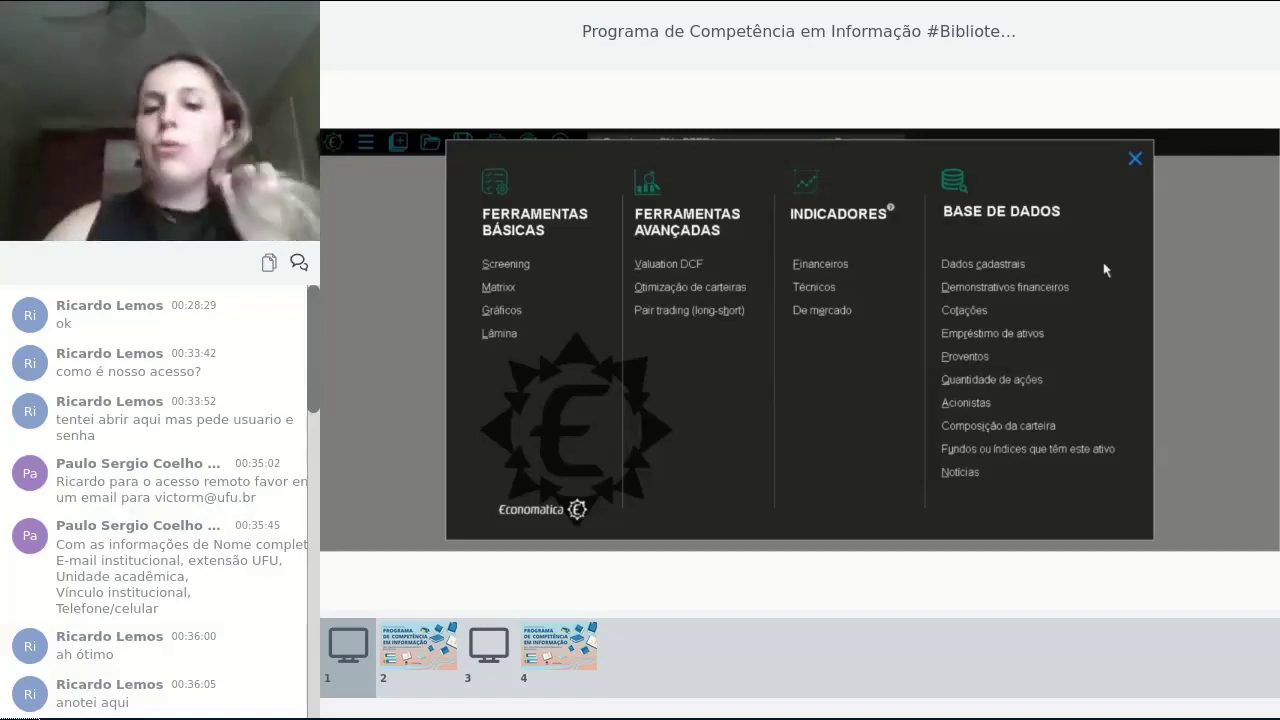
left_click(990, 265)
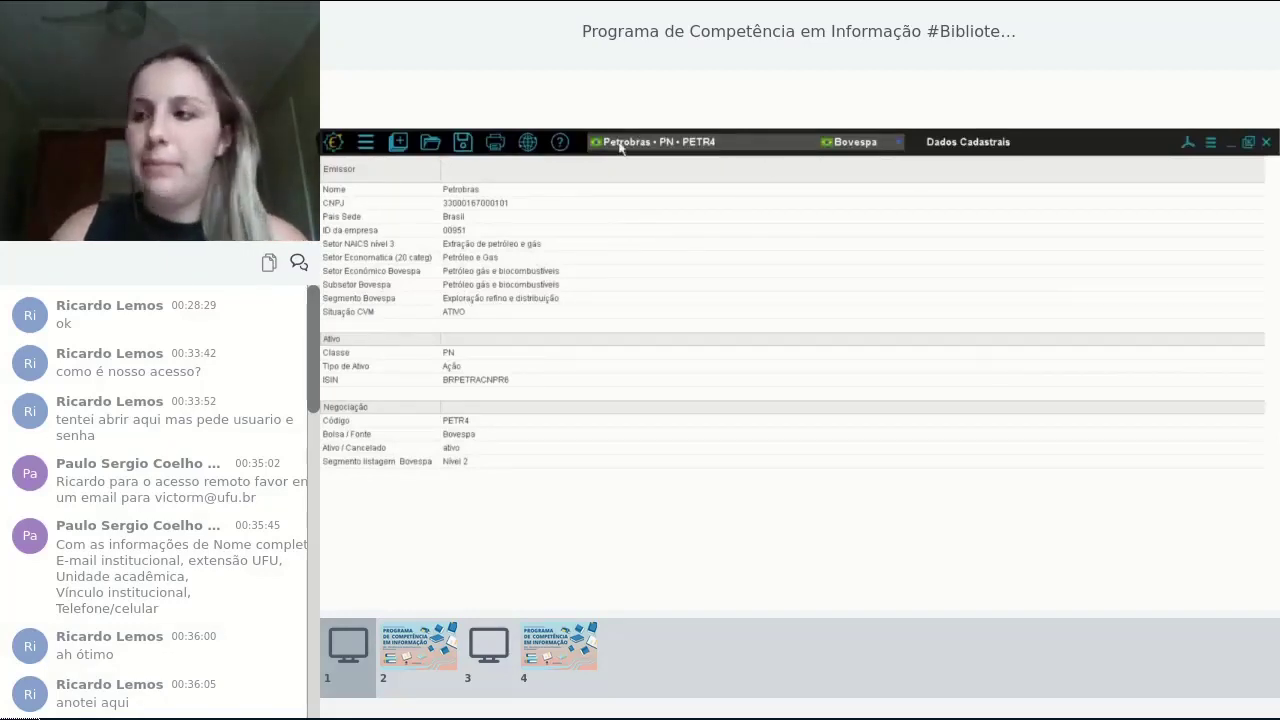
Switch the current asset to VALE3 to view the company's registration data
left_click(895, 148)
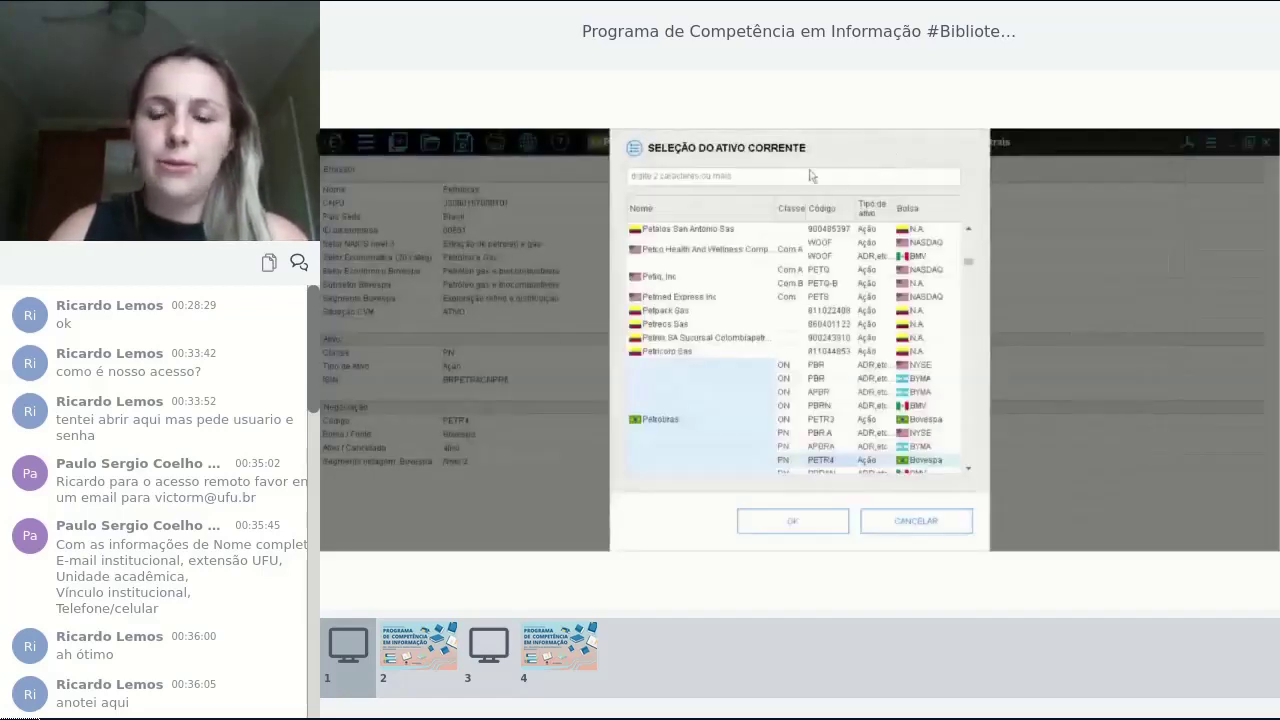
type("va")
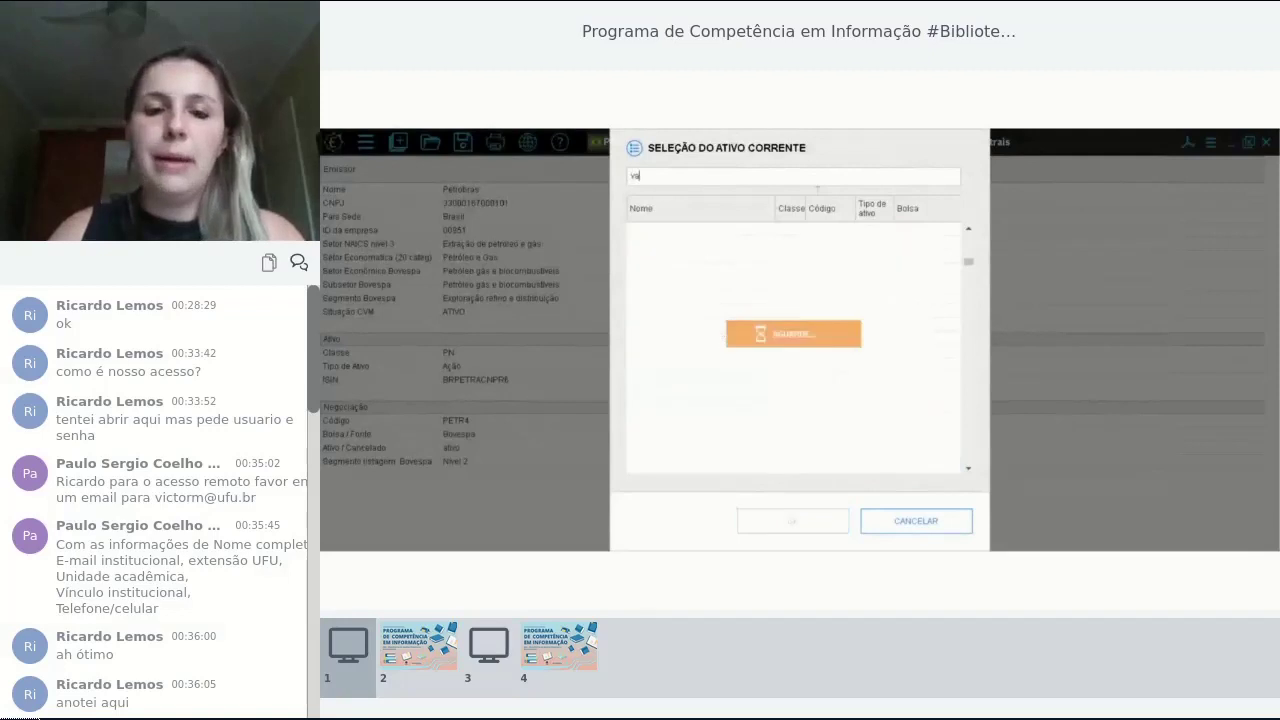
type("le3")
key("Return")
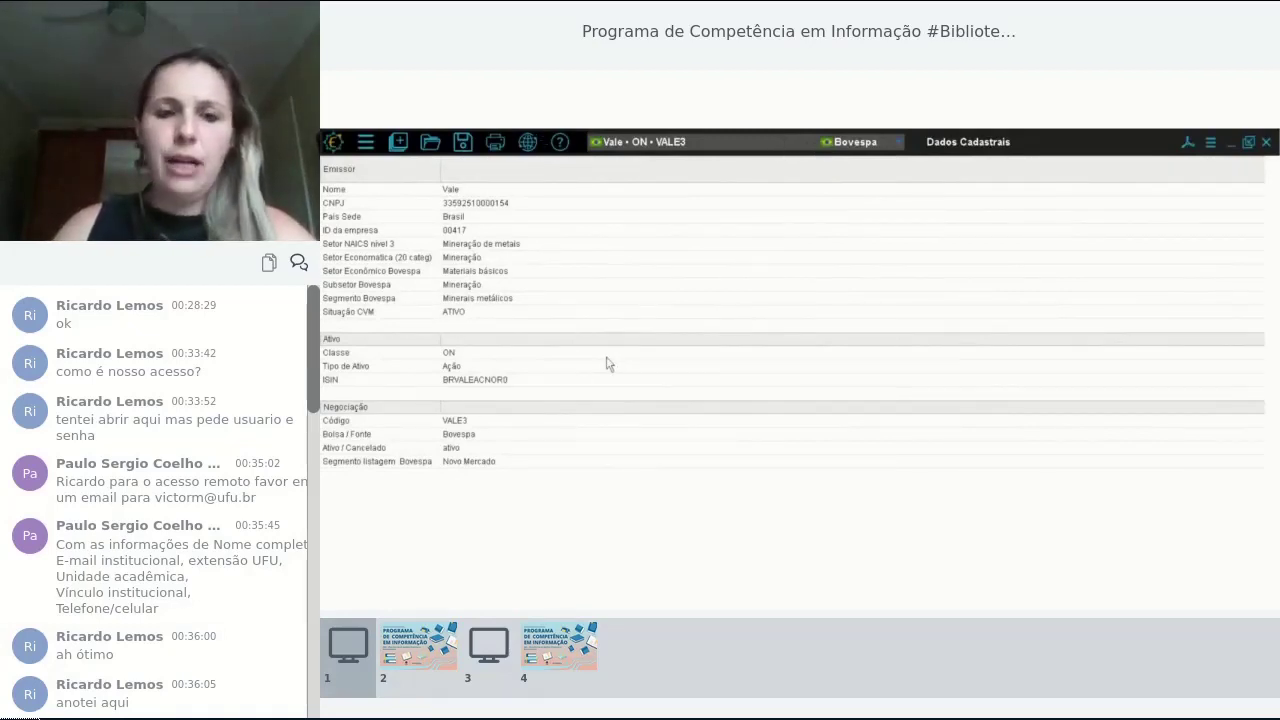
Switch the current asset to the Vale debenture VALE38 to view its registration data
left_click(724, 147)
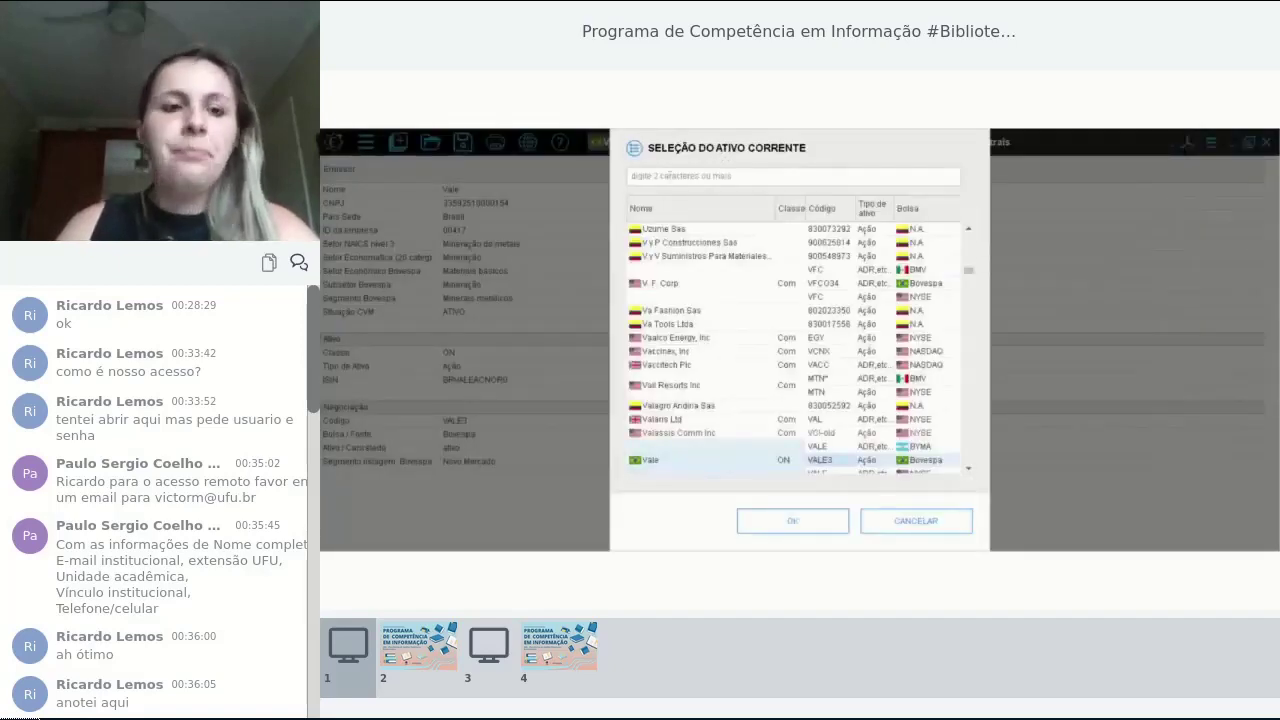
type("vale38")
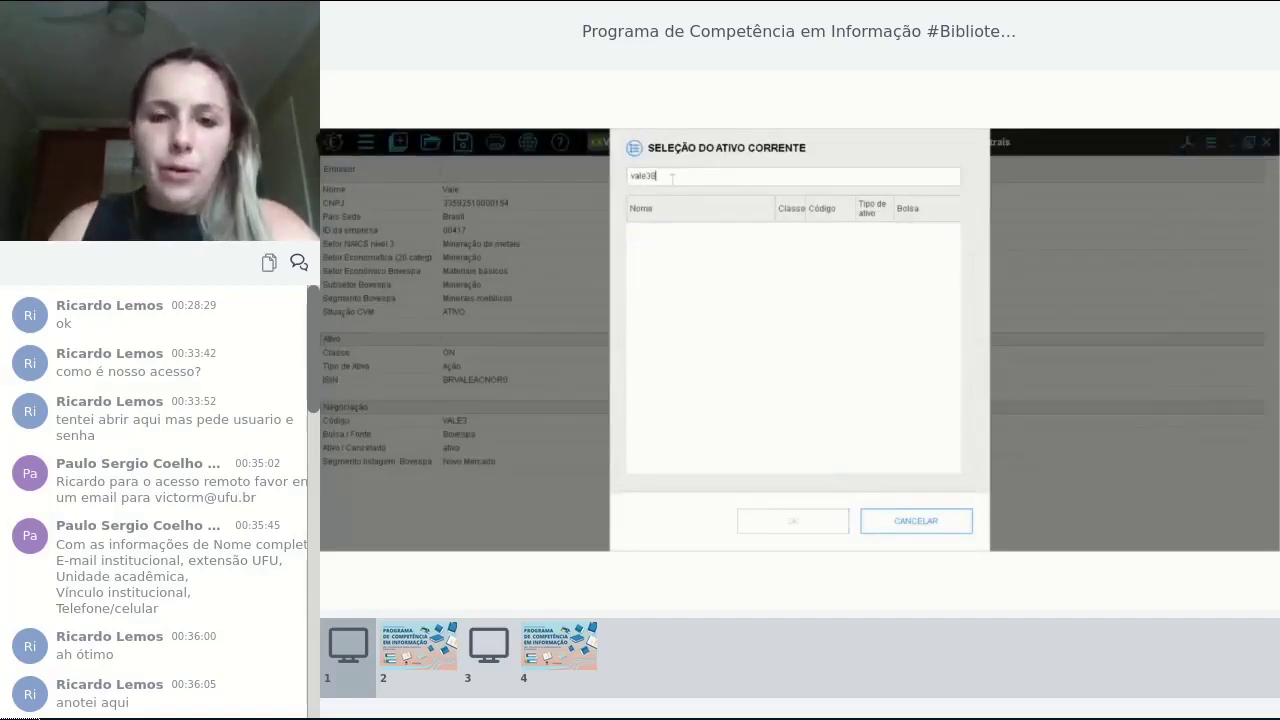
key("Return")
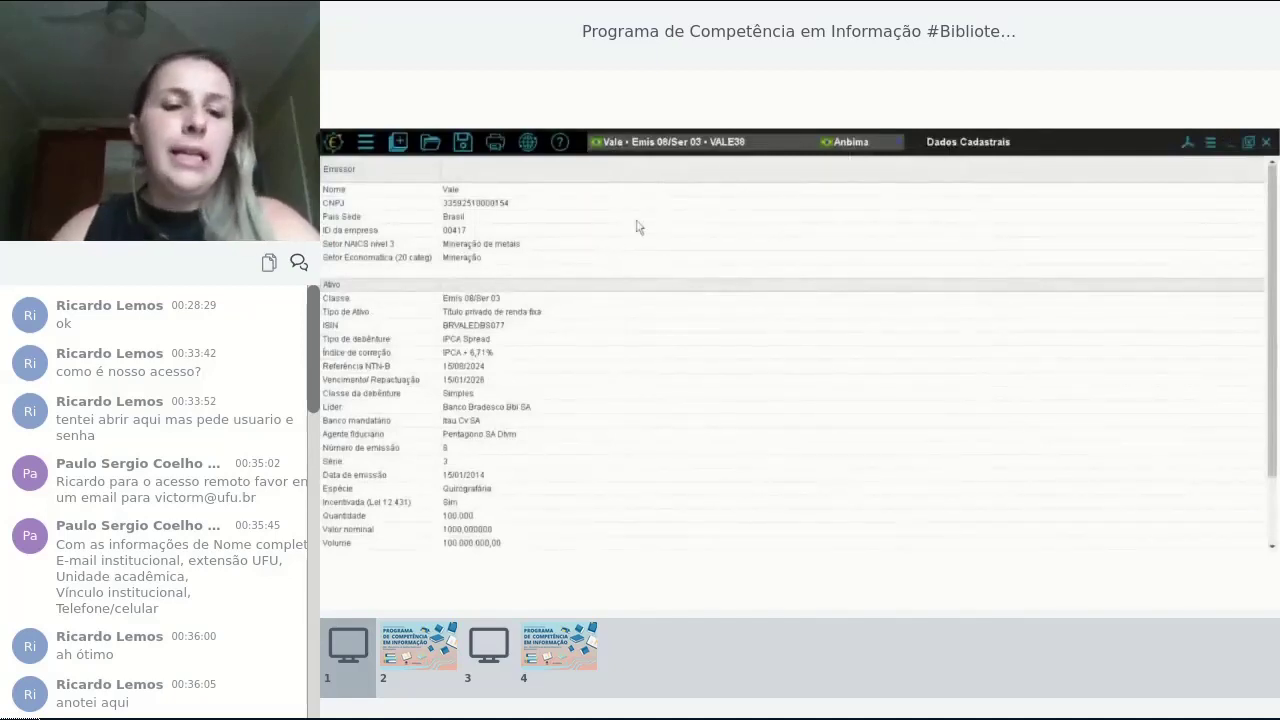
Search the assets for "dynamo coug" and select the Dynamo Cougar FIC FIA fund to view its registration data
left_click(725, 146)
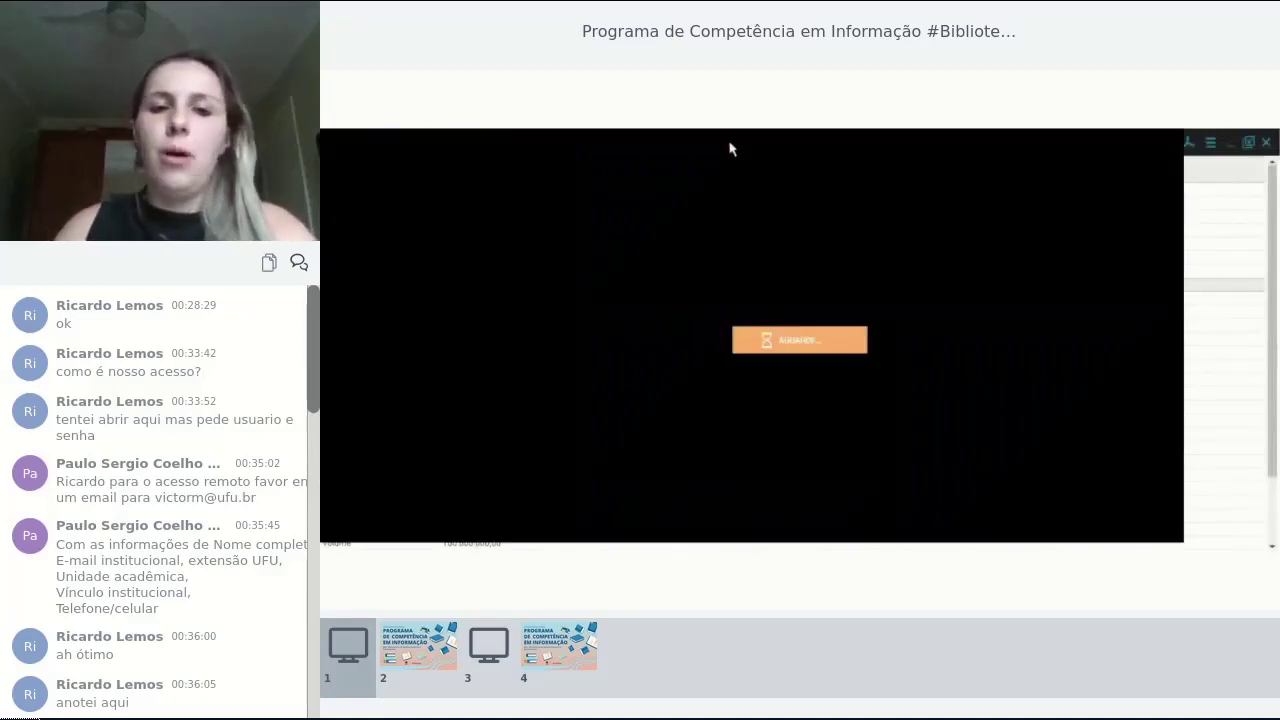
type("dynamo coug")
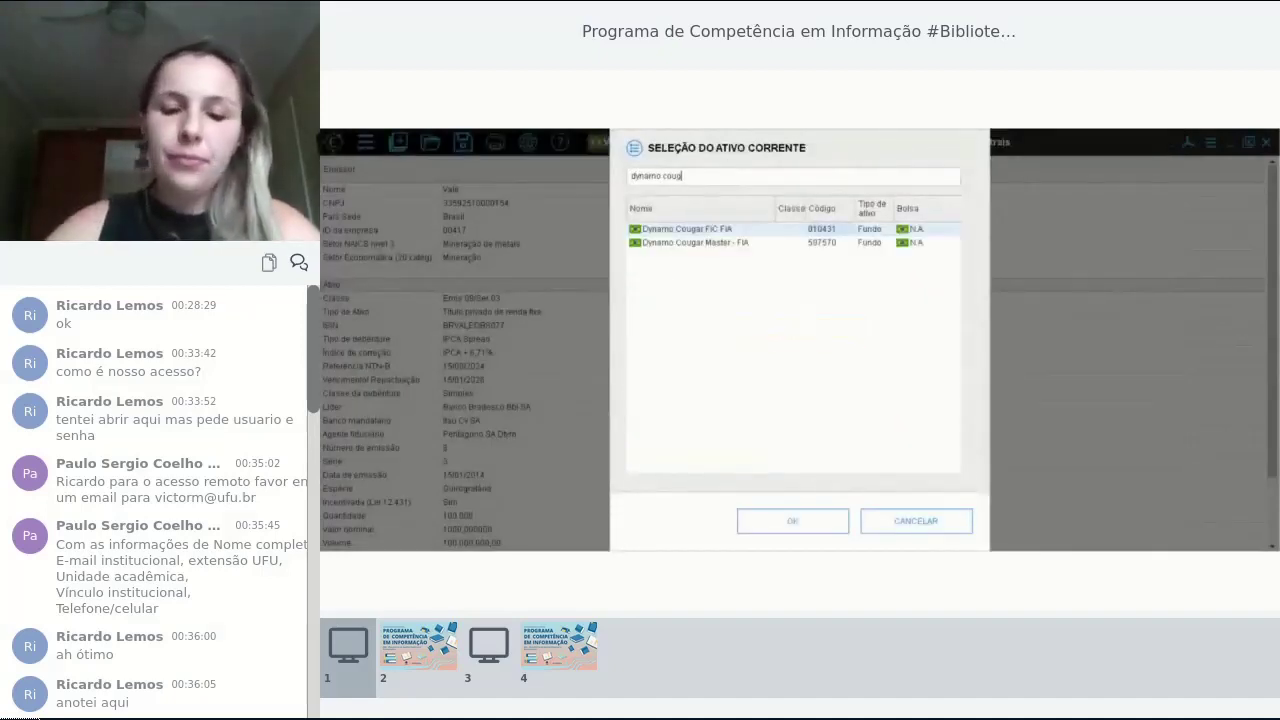
key("Escape")
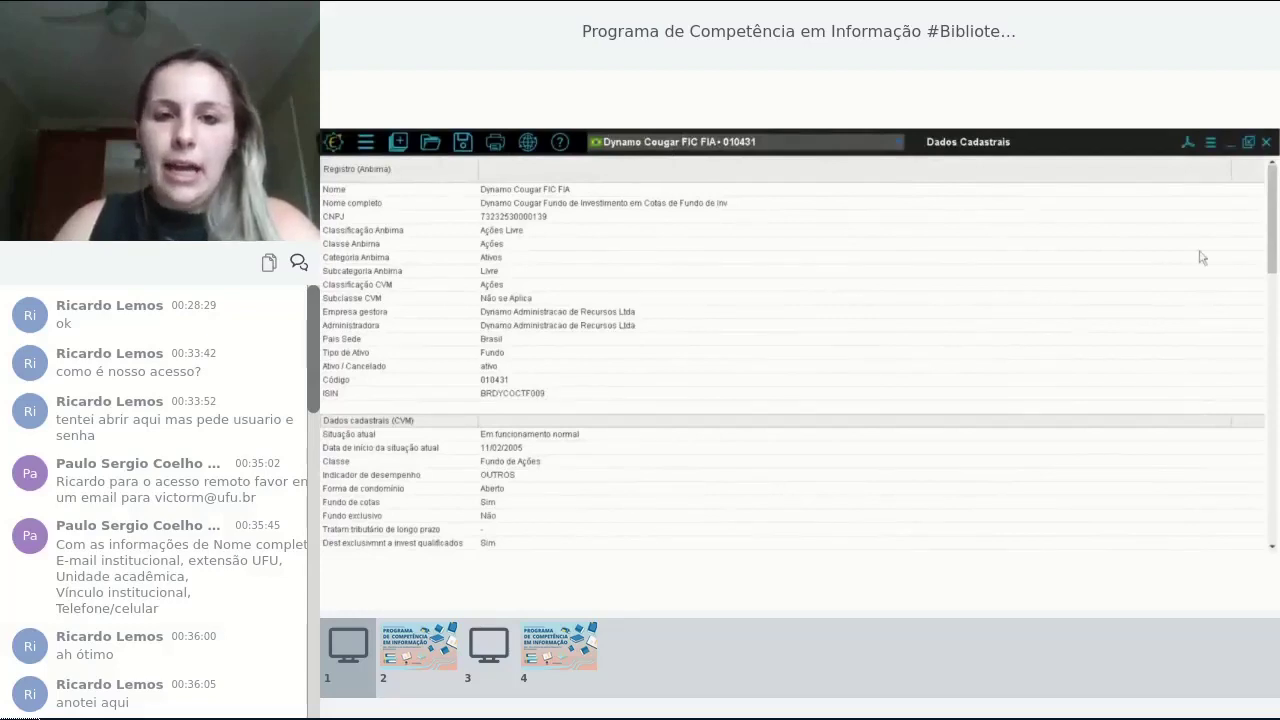
Set the current asset to Petrobras PETR3, the ordinary share traded on Bovespa
left_click(668, 141)
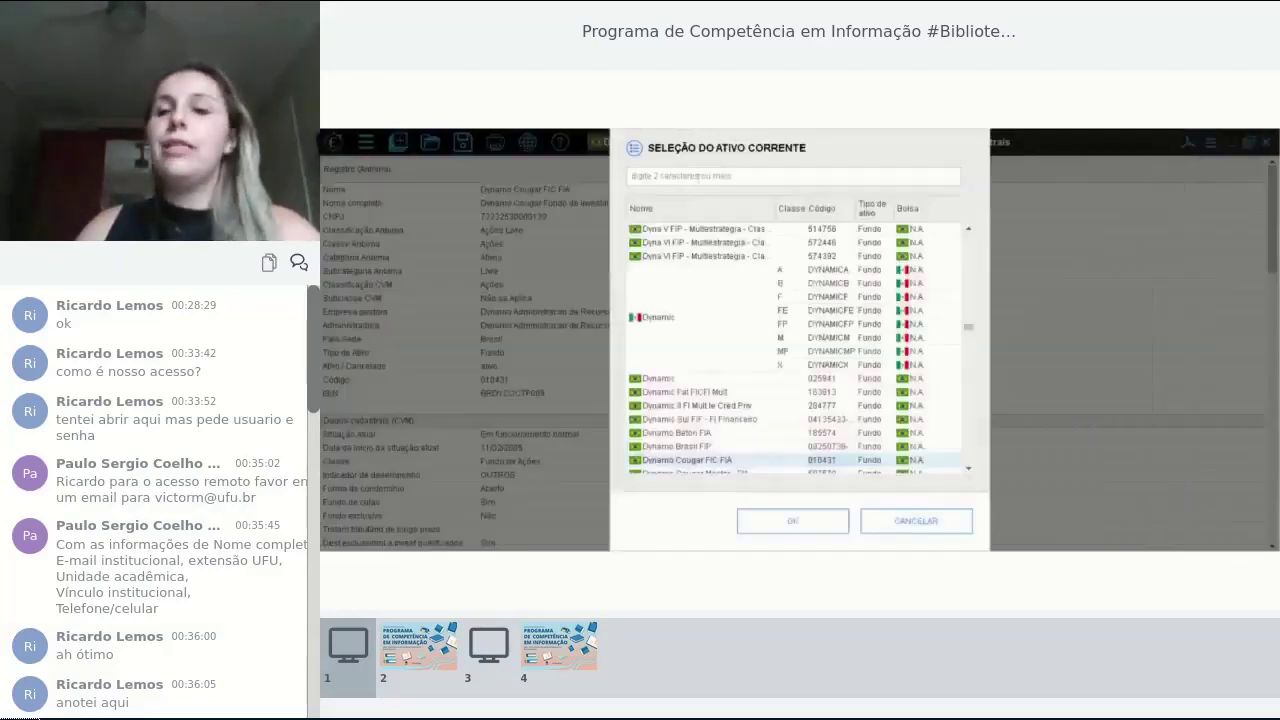
type("petr")
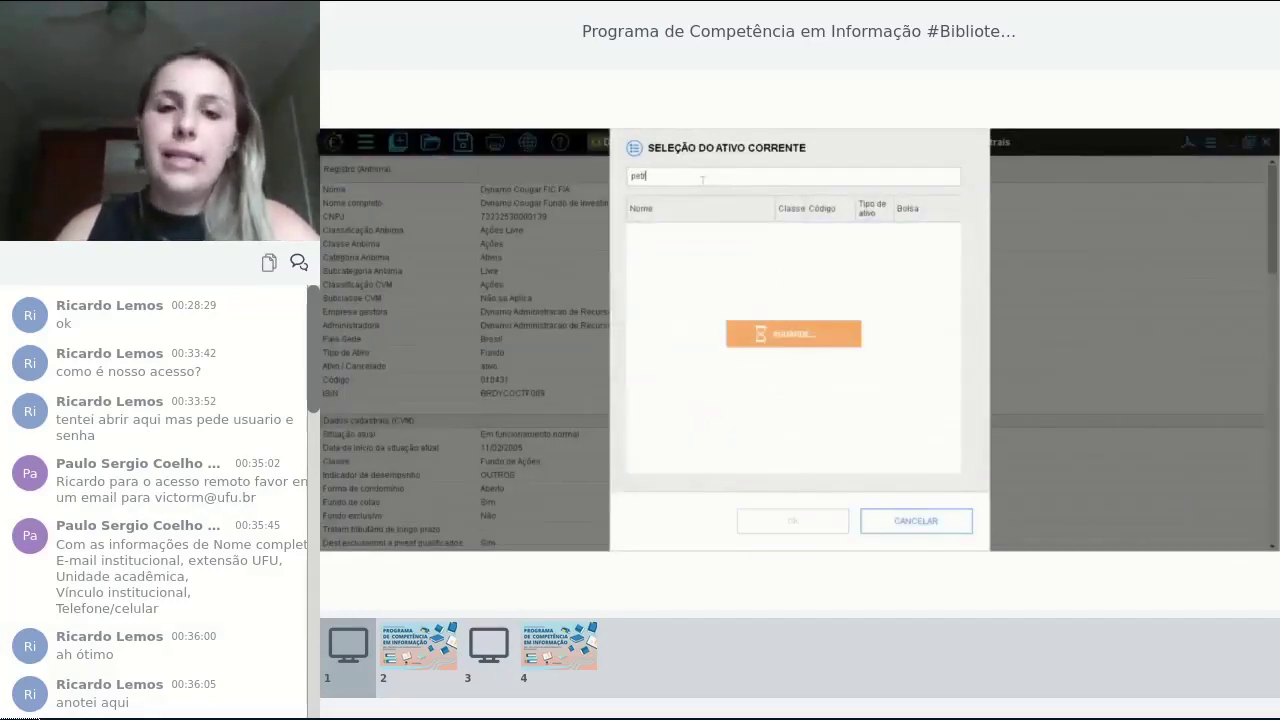
type("3")
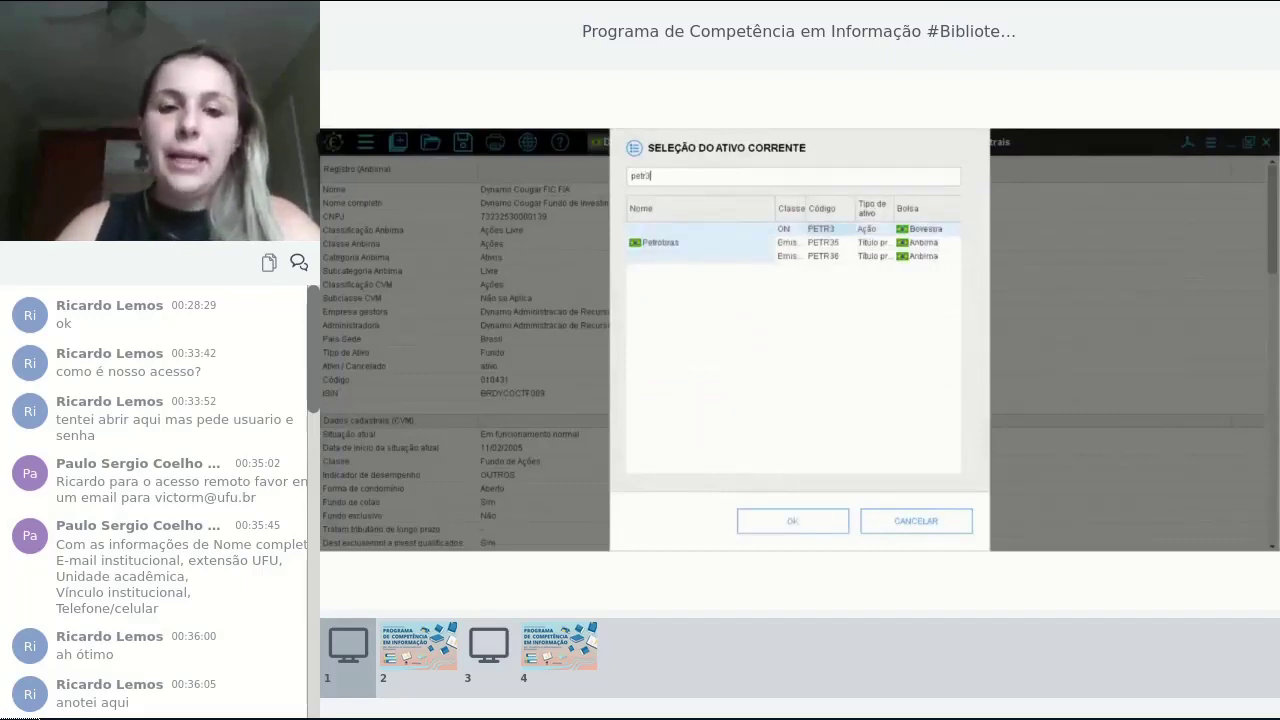
key("Return")
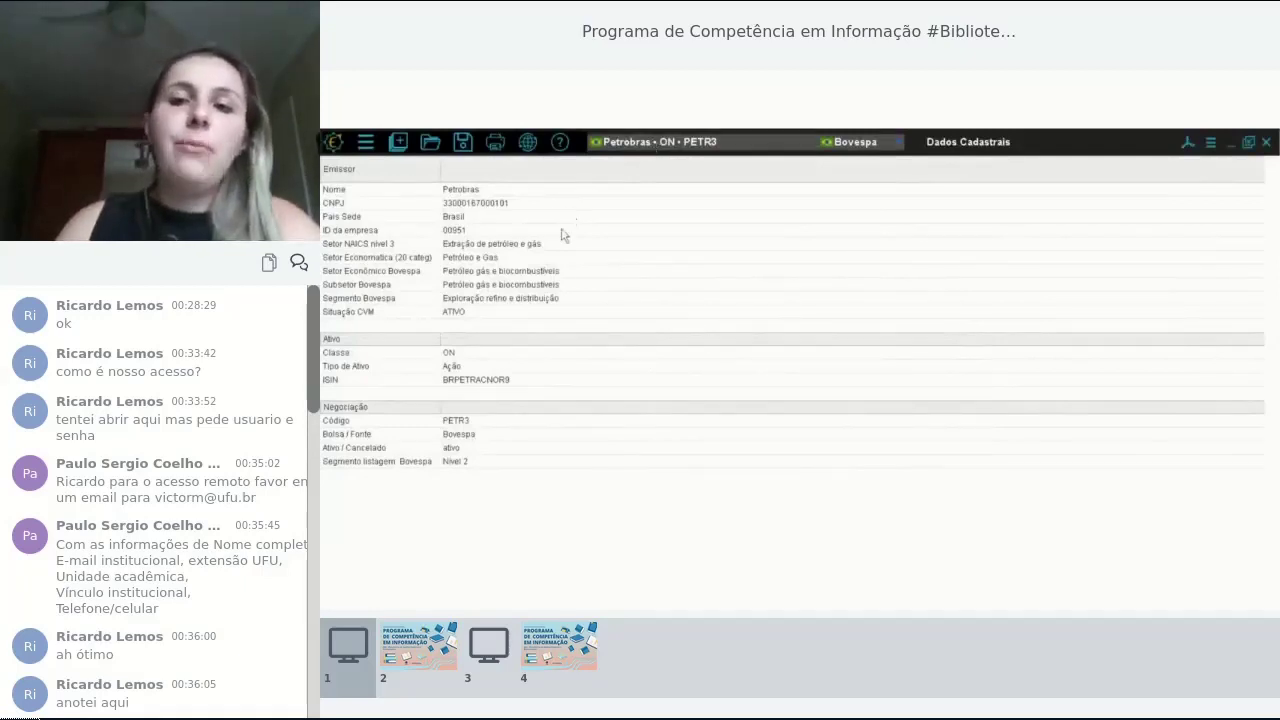
Examine the asset type, active/cancelled status, exchange and Bovespa listing segment in the registration data
left_click(451, 369)
left_click(446, 451)
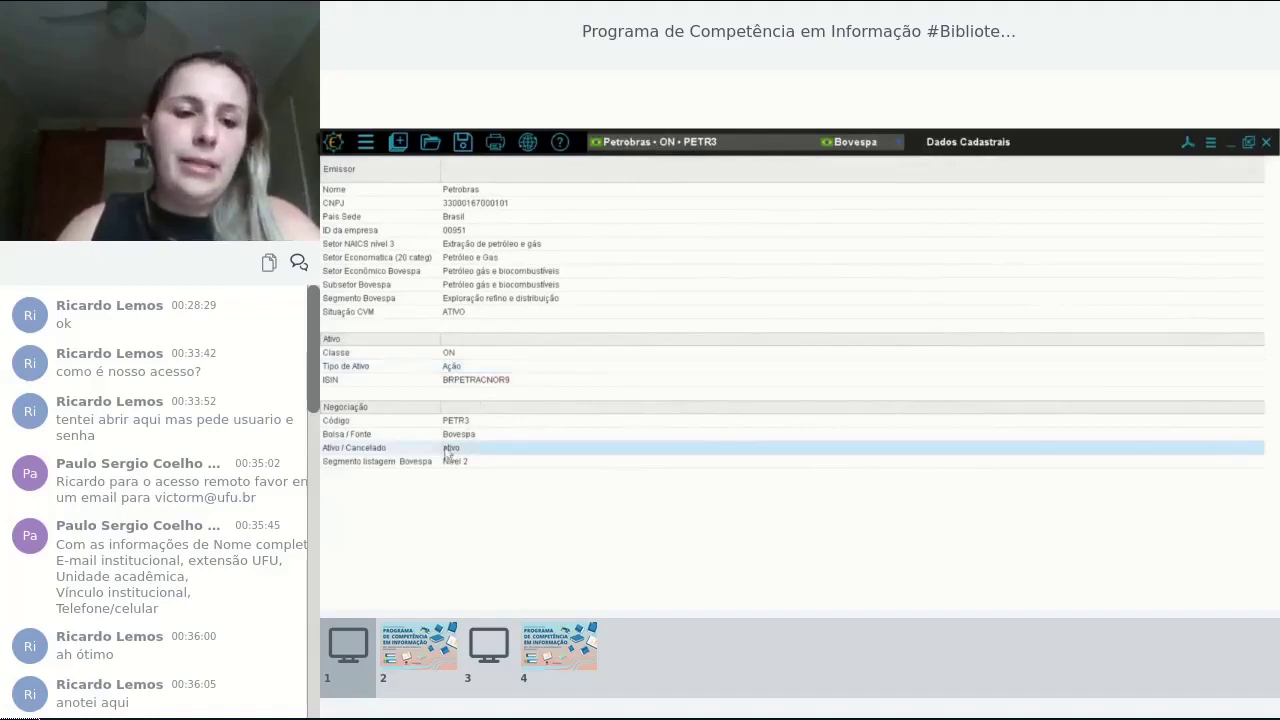
left_click(451, 437)
left_click(456, 463)
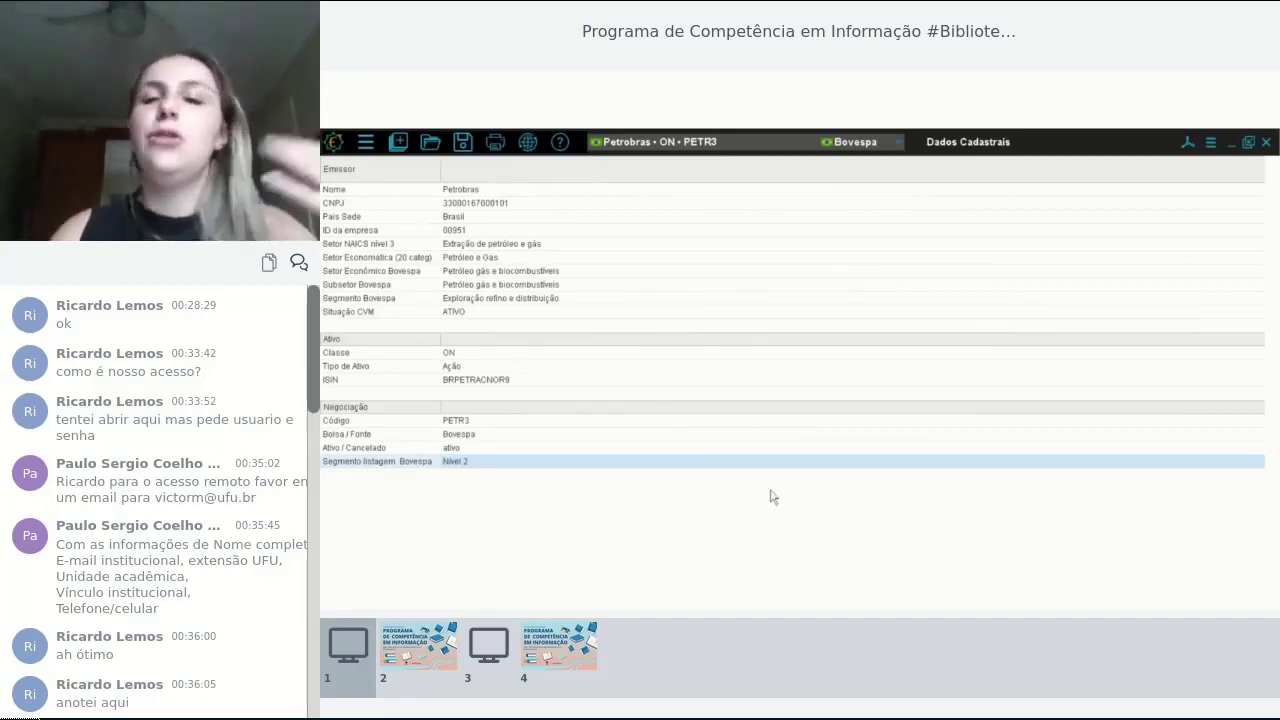
Close the registration data, open Demonstrativos financeiros for PETR3 and look through the statement items
left_click(1266, 142)
left_click(399, 144)
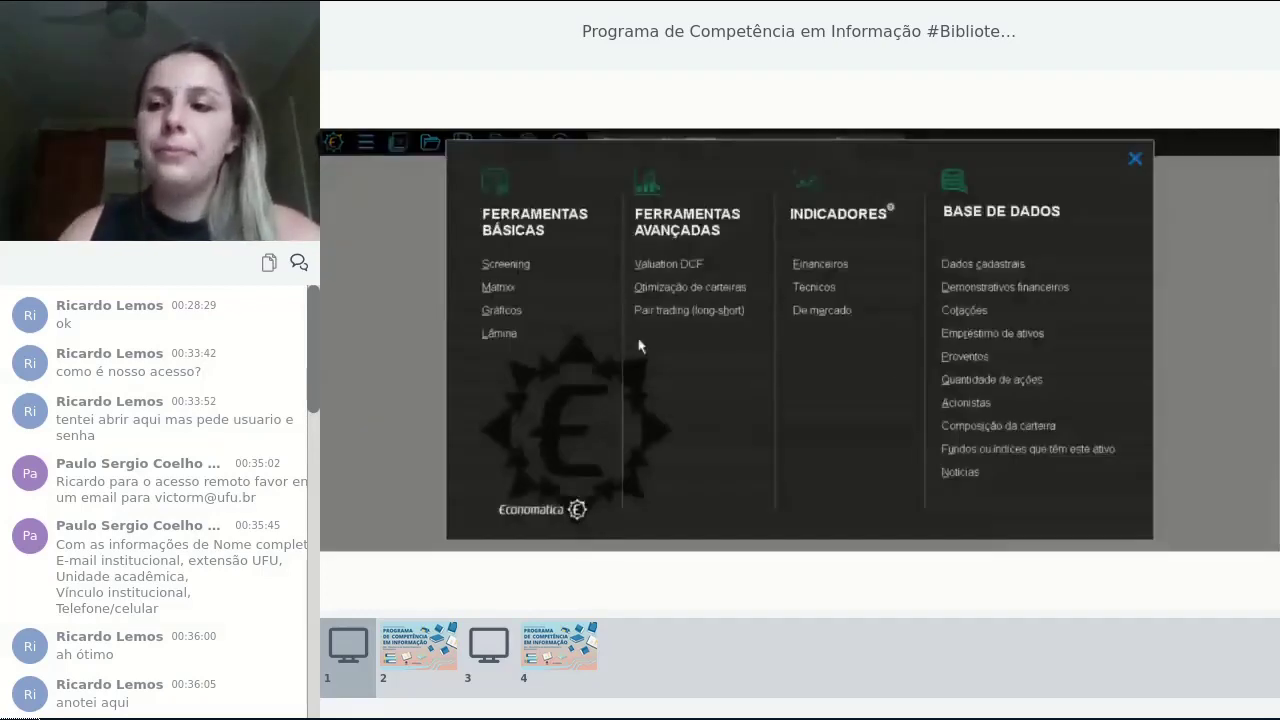
left_click(1034, 288)
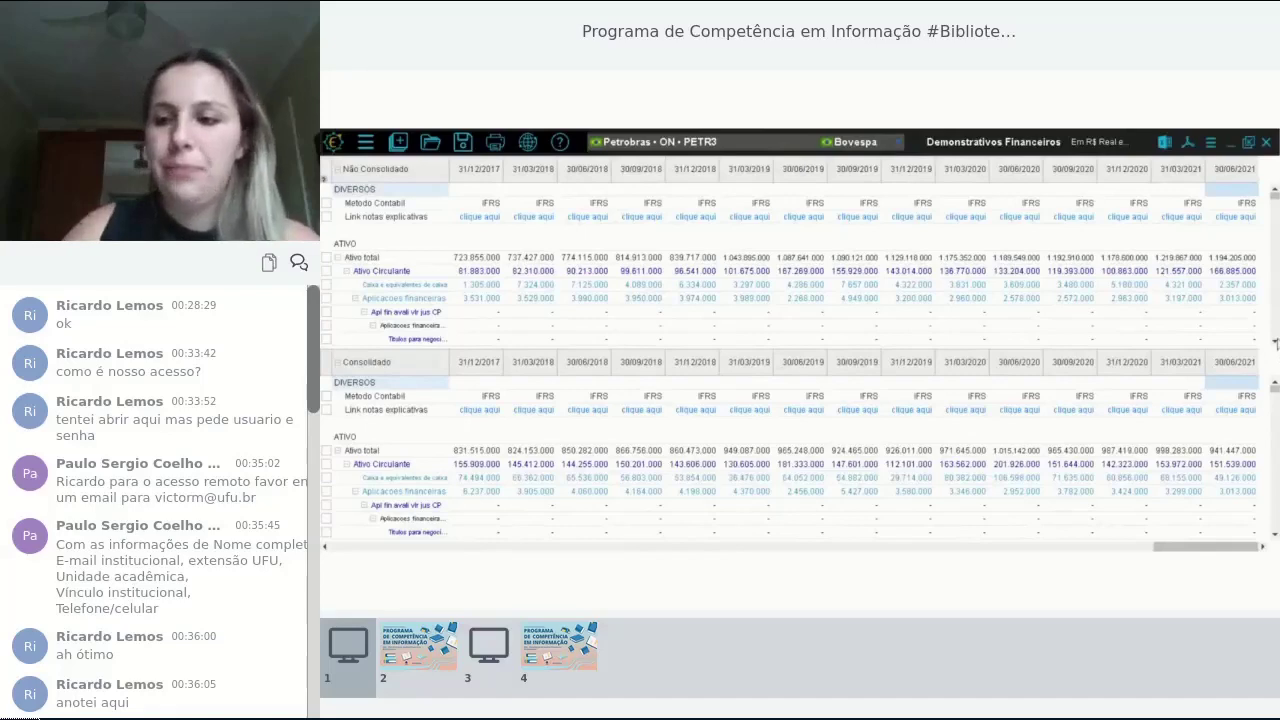
scroll(1275, 343, "down", 5)
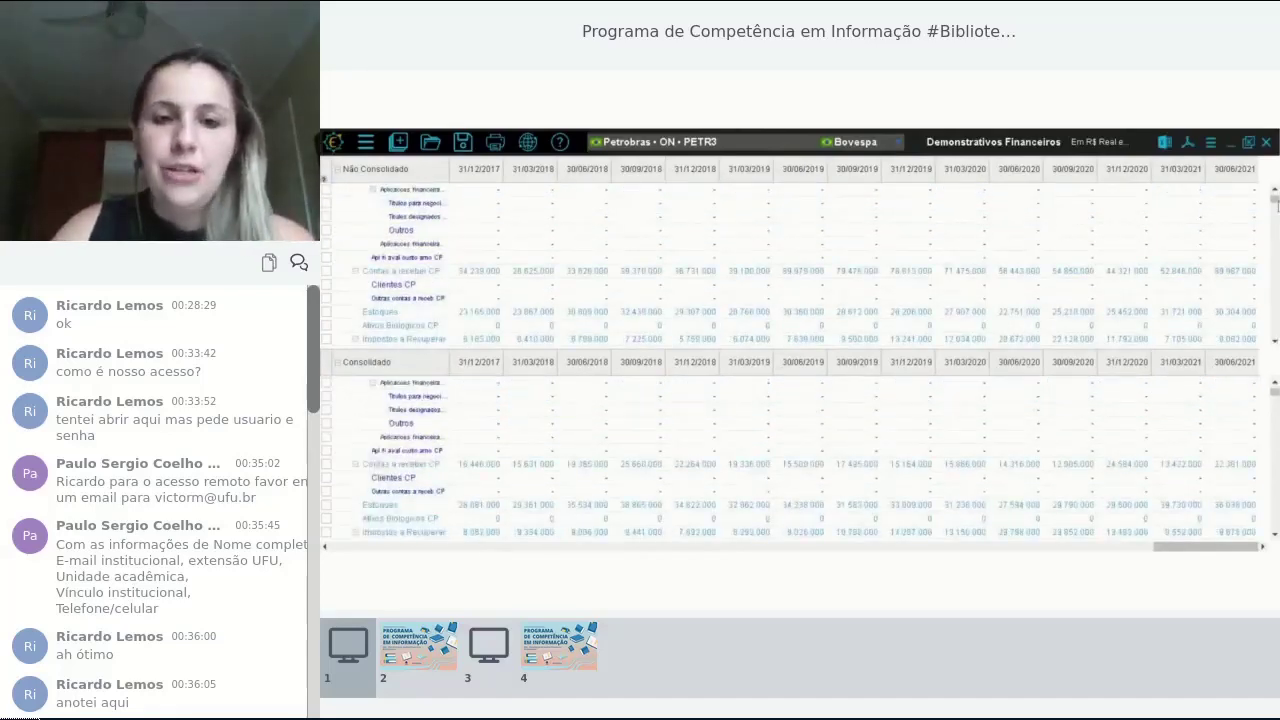
scroll(1276, 205, "down", 5)
scroll(1276, 195, "up", 10)
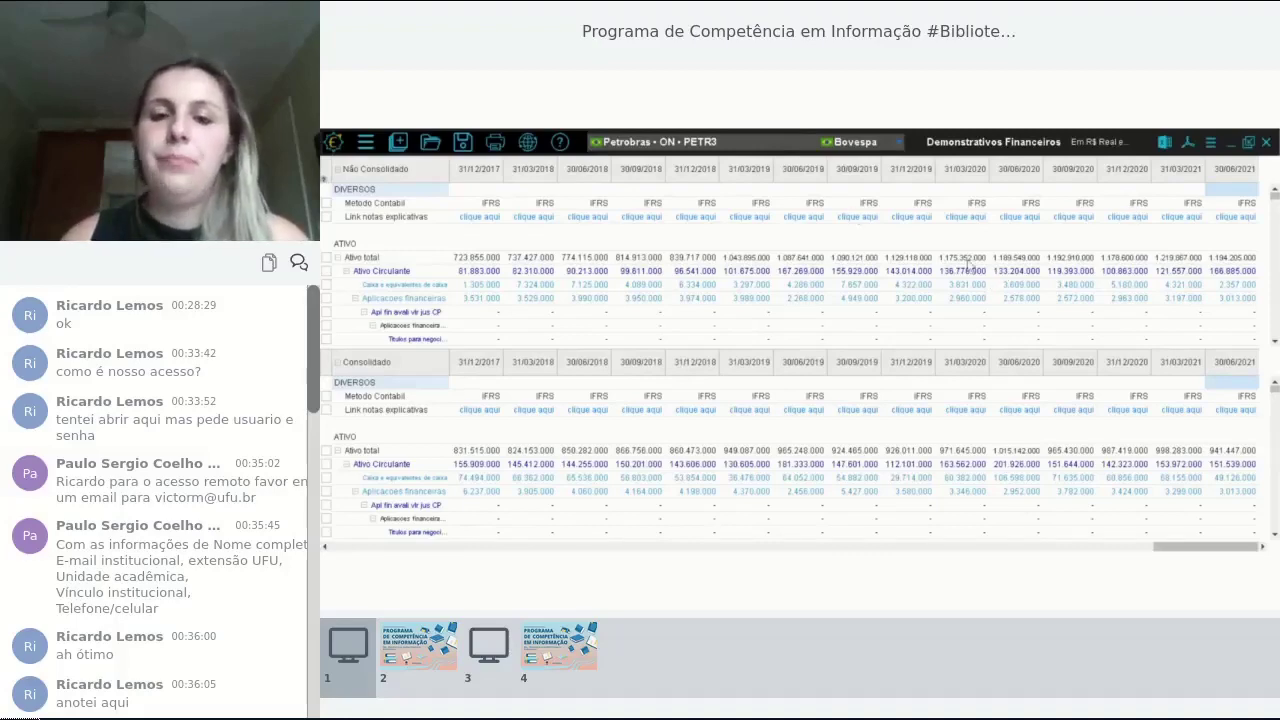
Set the currency parameter of the financial statements to inflation-adjusted values (ajuste por inflação)
left_click(400, 143)
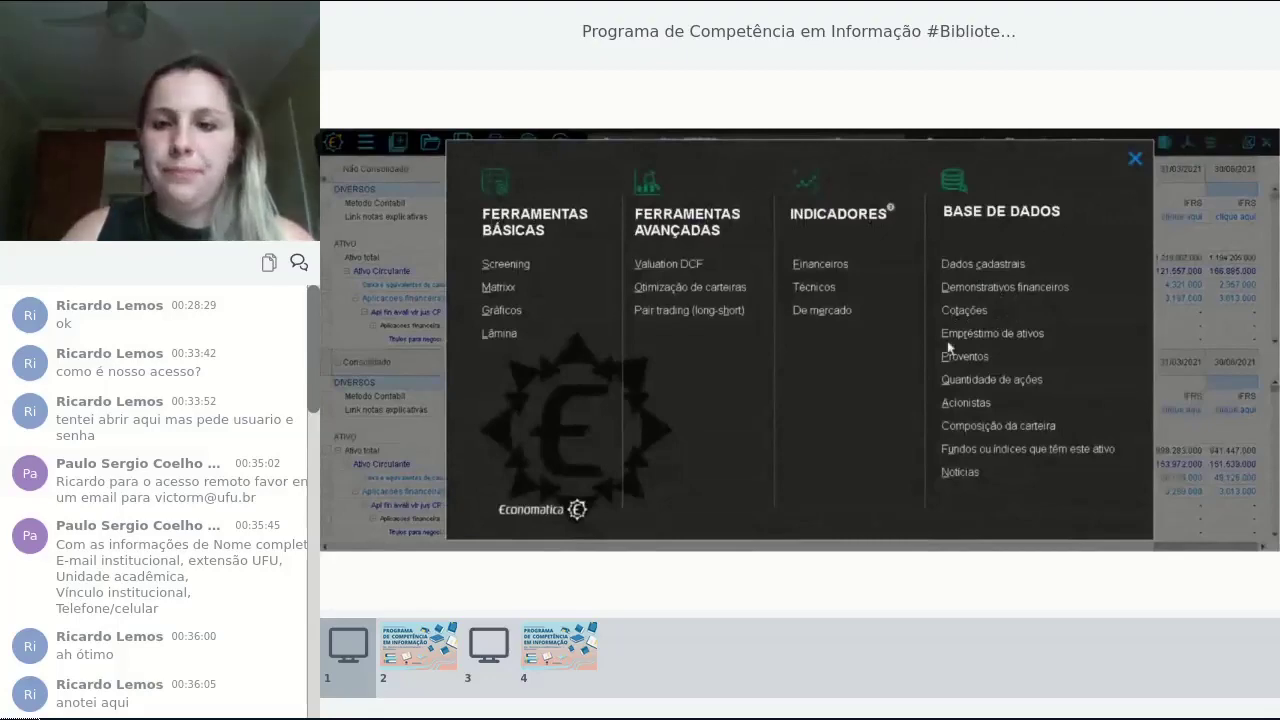
left_click(1135, 160)
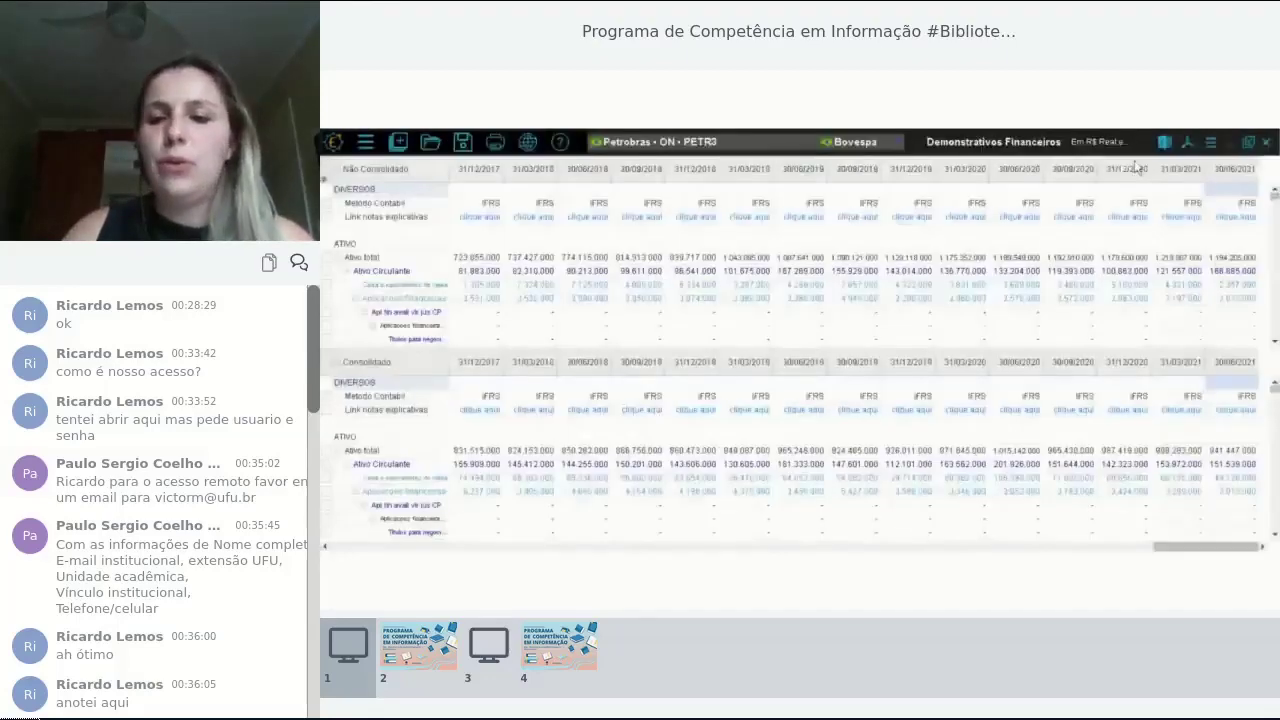
left_click(1211, 145)
left_click(1150, 170)
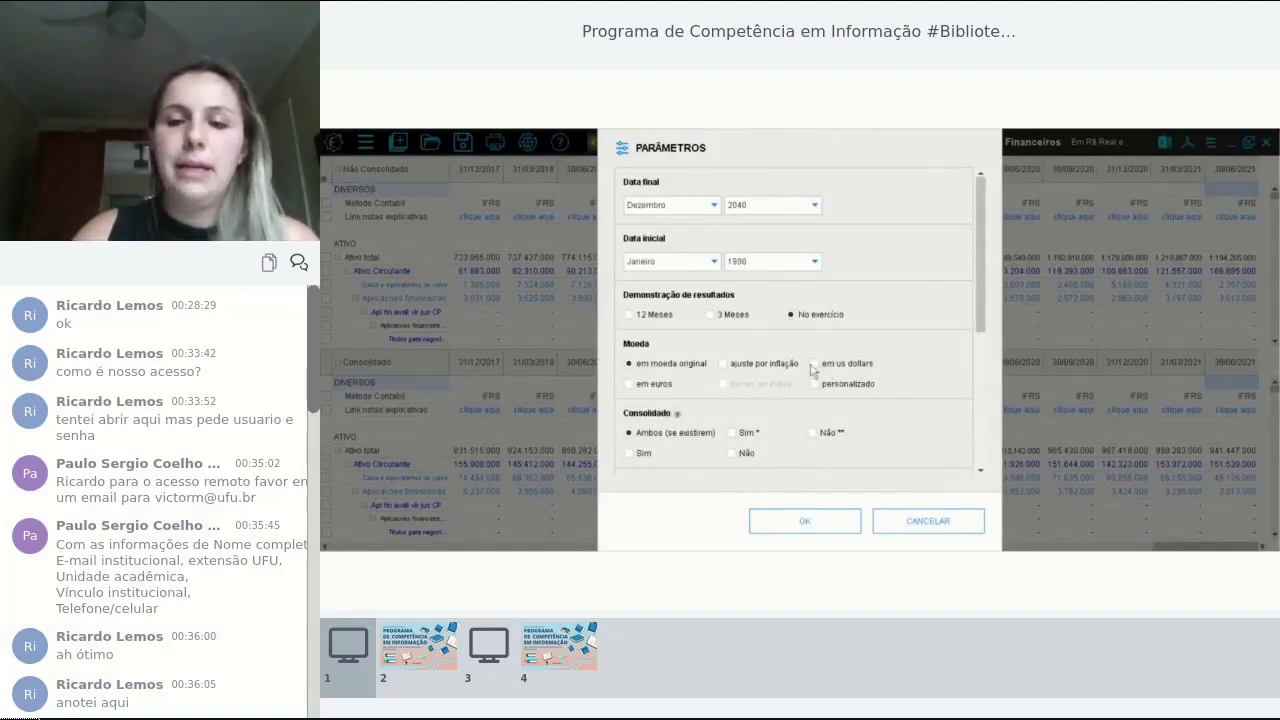
left_click(726, 365)
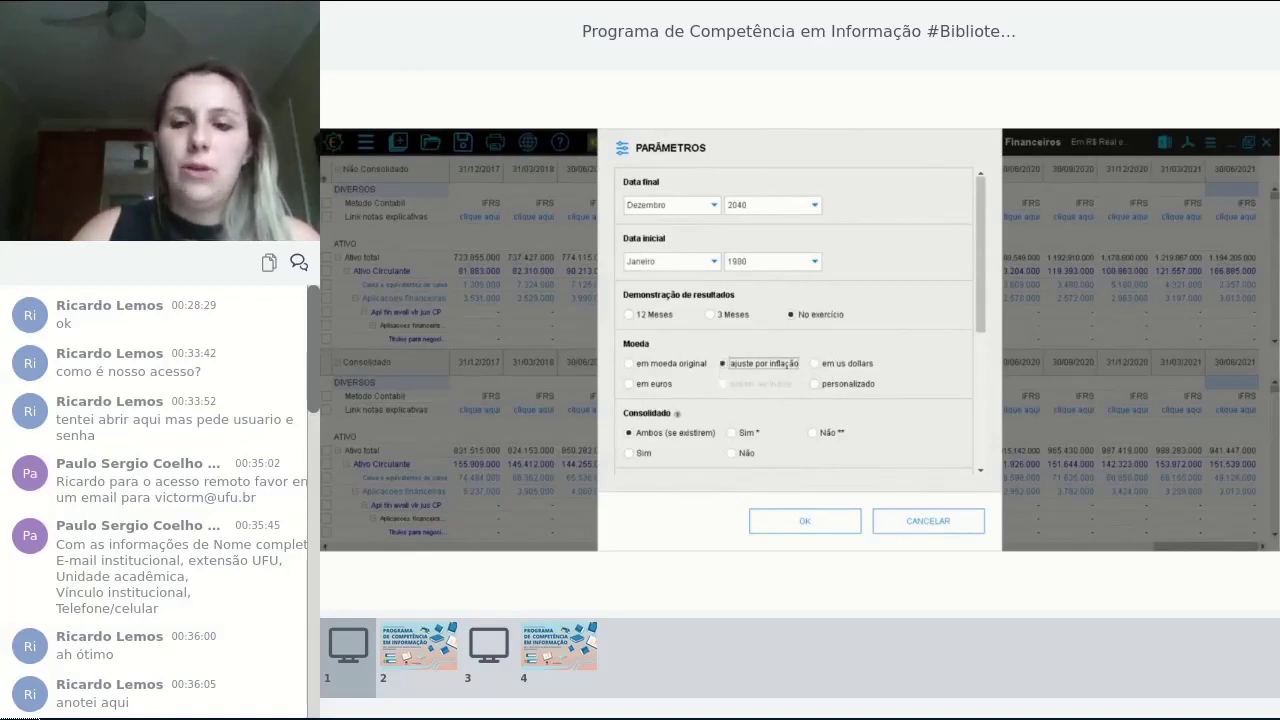
left_click(843, 526)
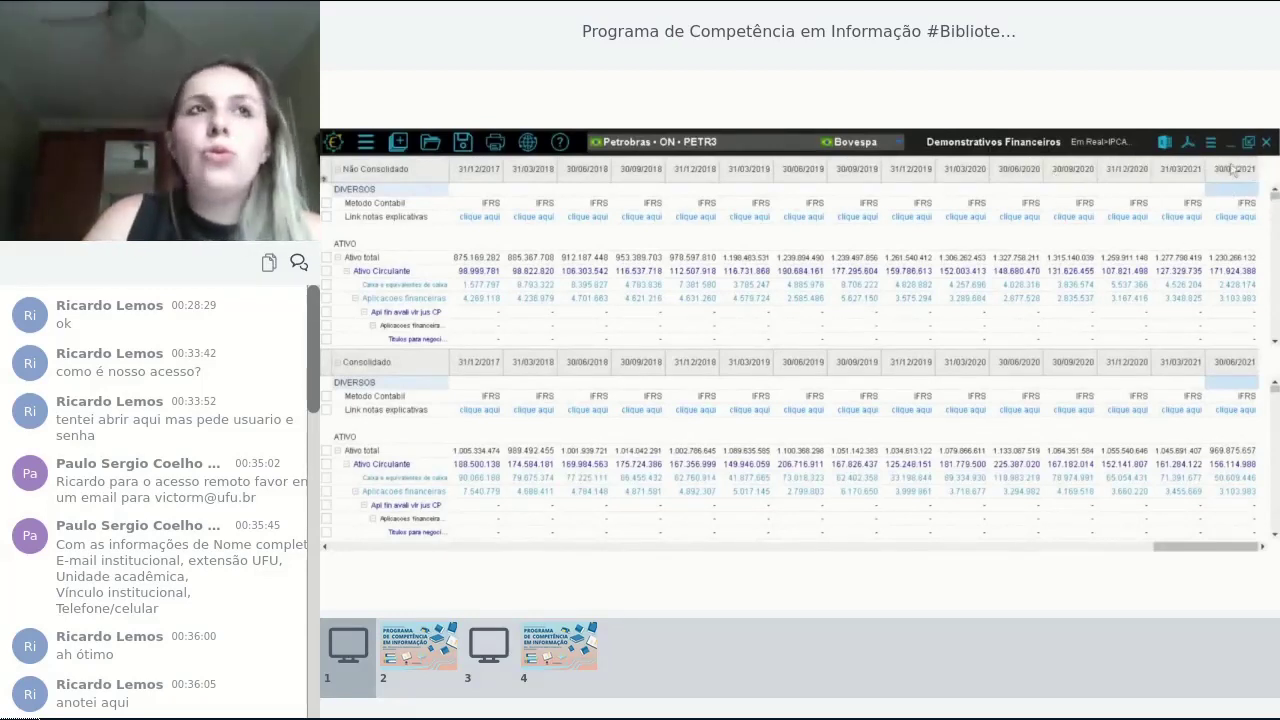
Choose the custom currency option (personalizado) and view the indexes available for adjusting Real, leaving the deflator unmodified
left_click(1211, 143)
left_click(1100, 160)
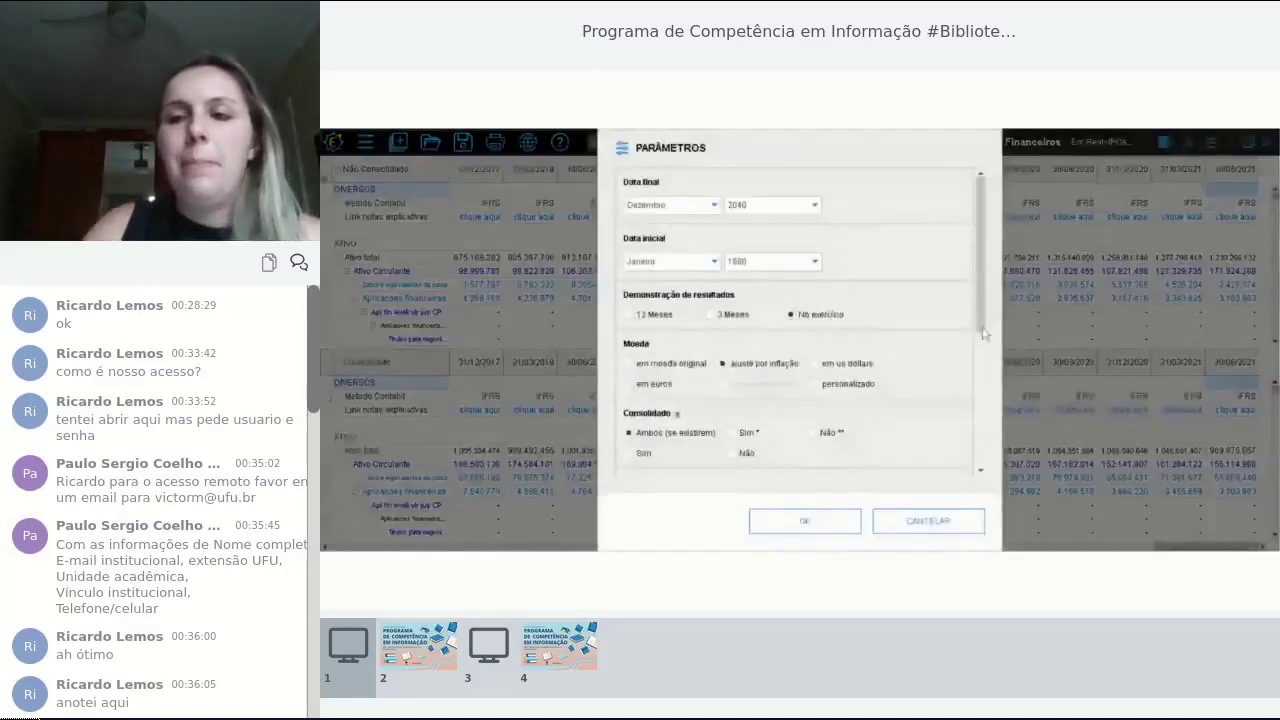
left_click(820, 386)
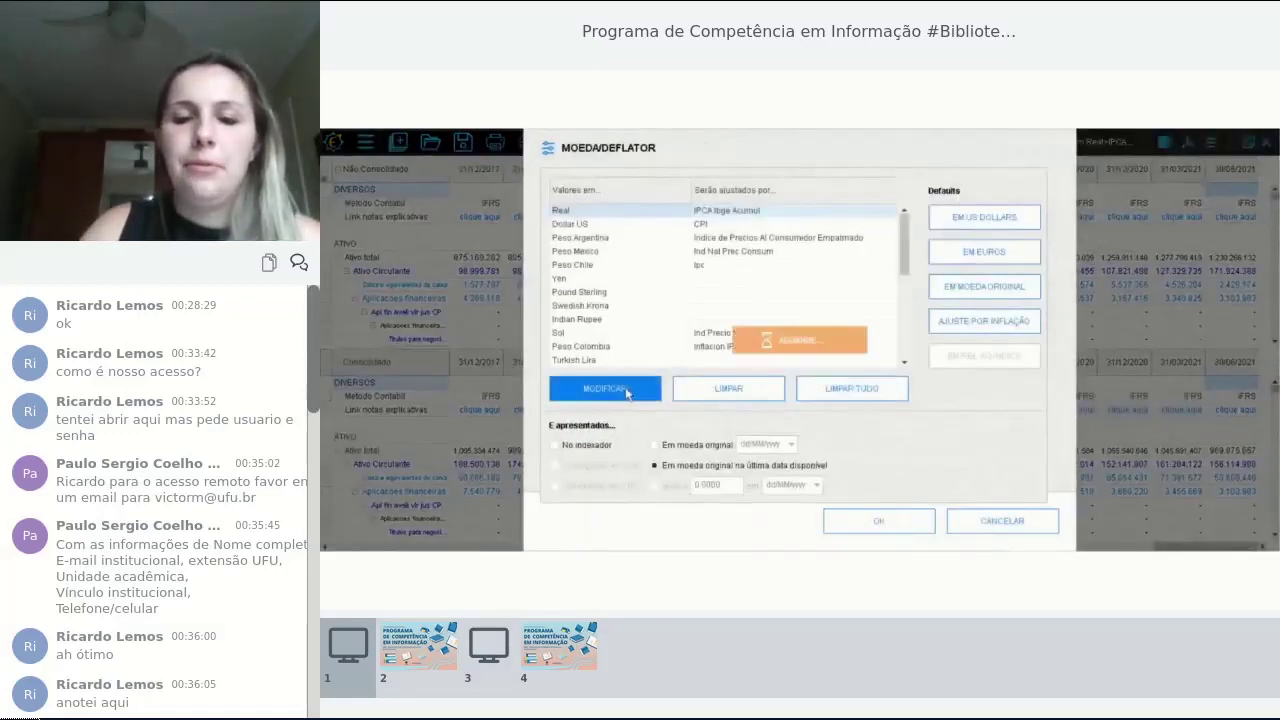
left_click(632, 390)
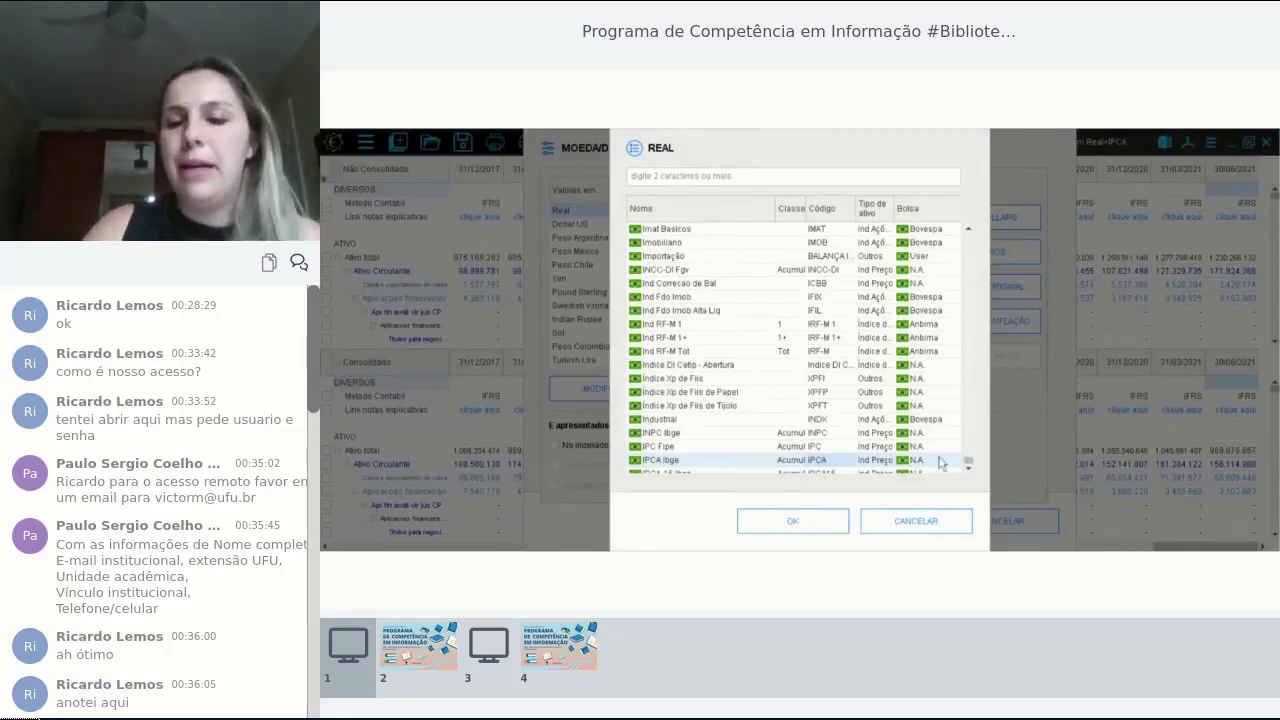
left_click(963, 528)
left_click(993, 524)
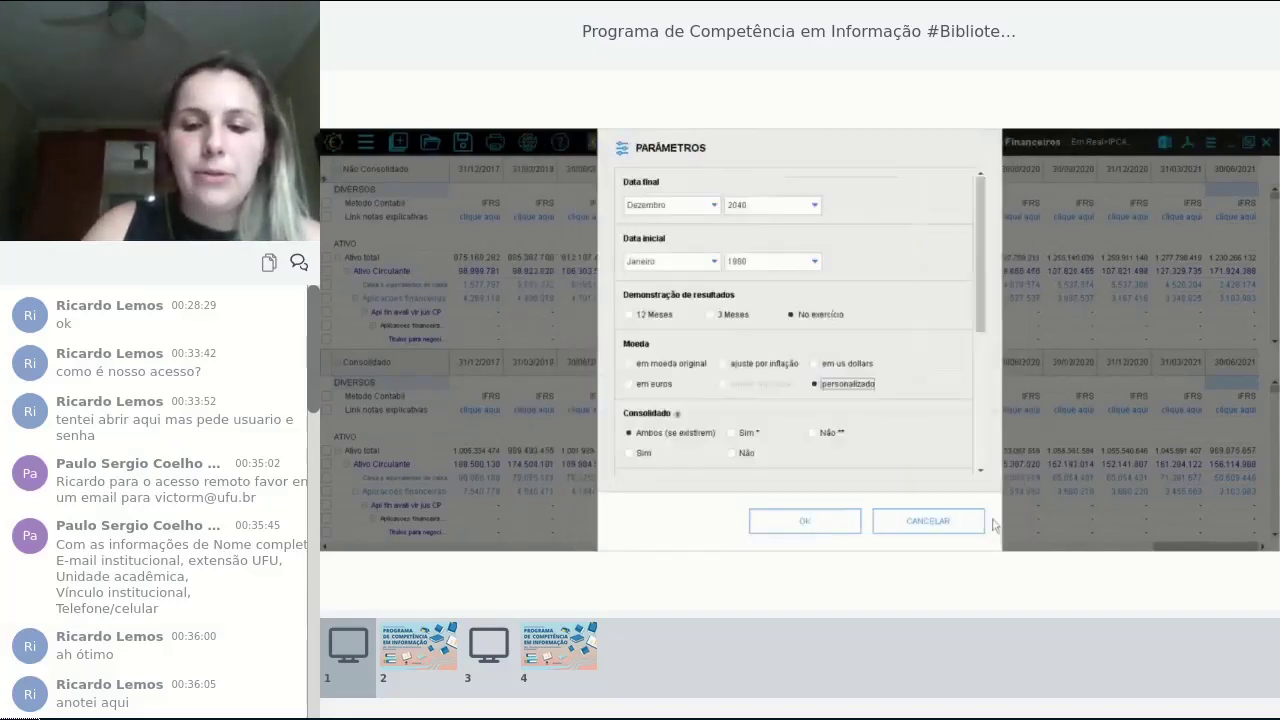
Select original currency, review the Consolidado options and discard the parameter changes
left_click(632, 364)
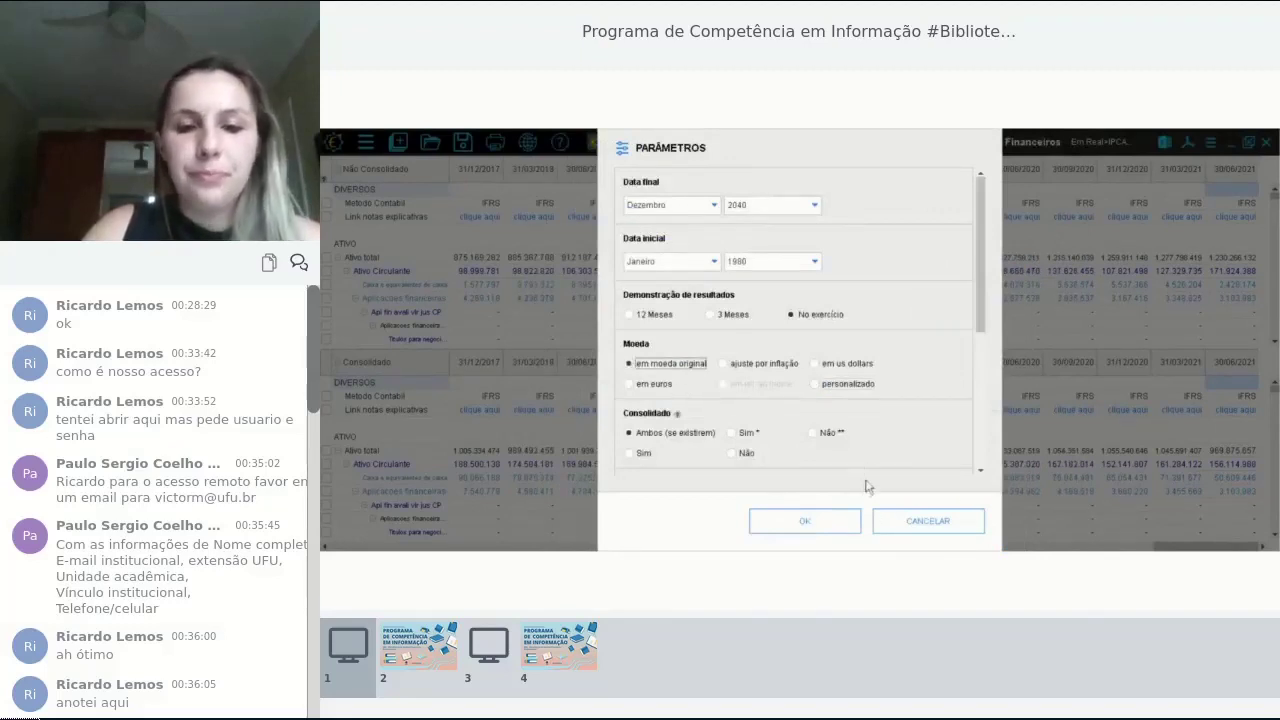
left_click_drag(978, 296, 980, 372)
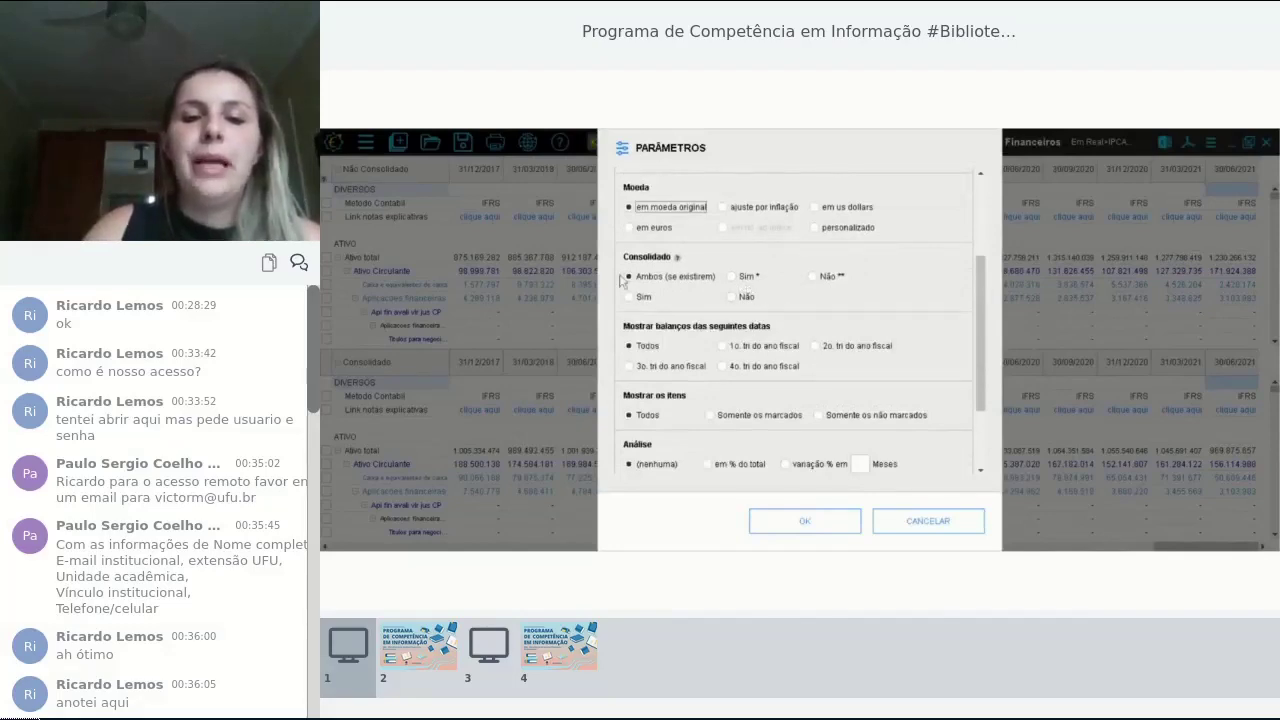
left_click(978, 520)
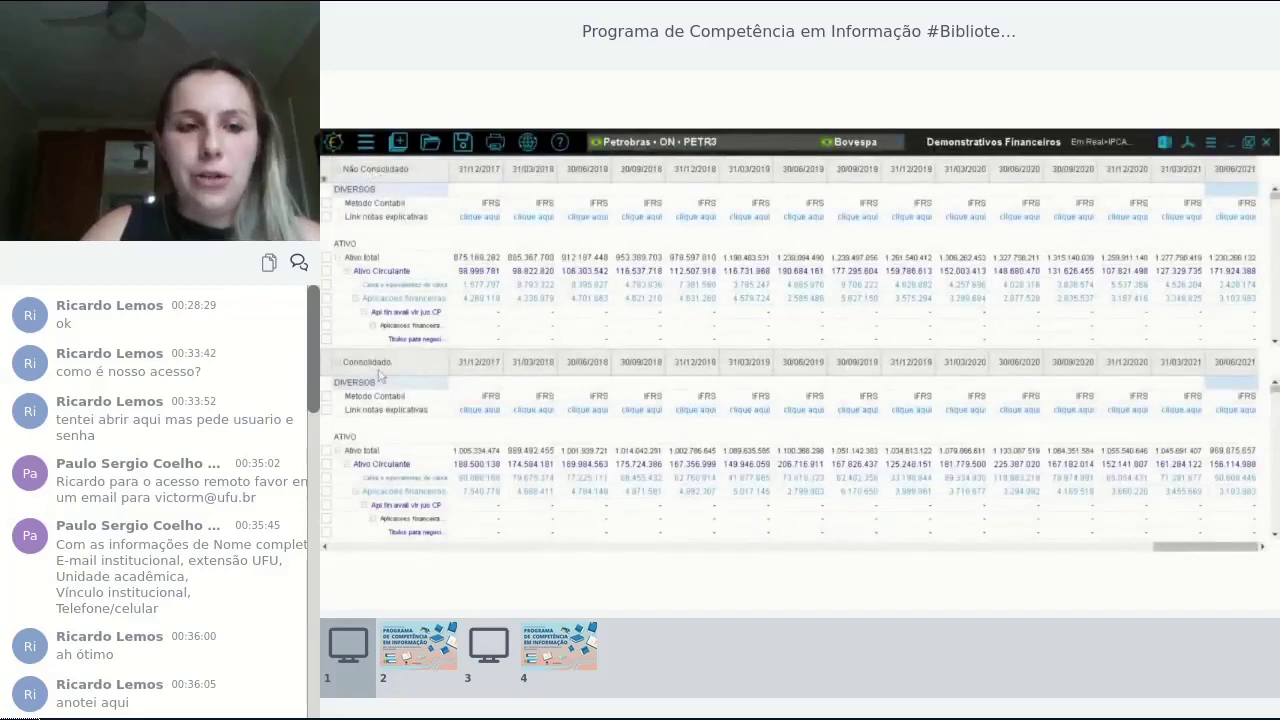
Open the financial statement parameters and read the explanation of the Consolidado options Sim * and Não **
left_click(1210, 143)
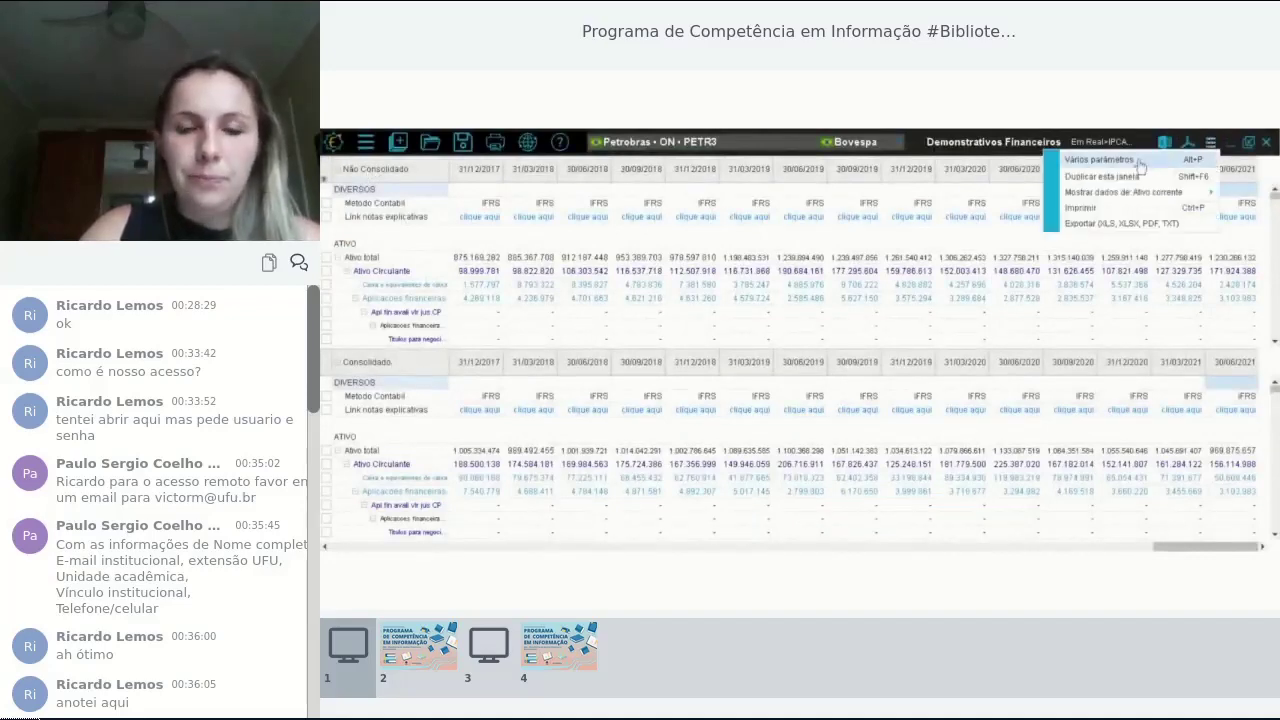
left_click(1121, 201)
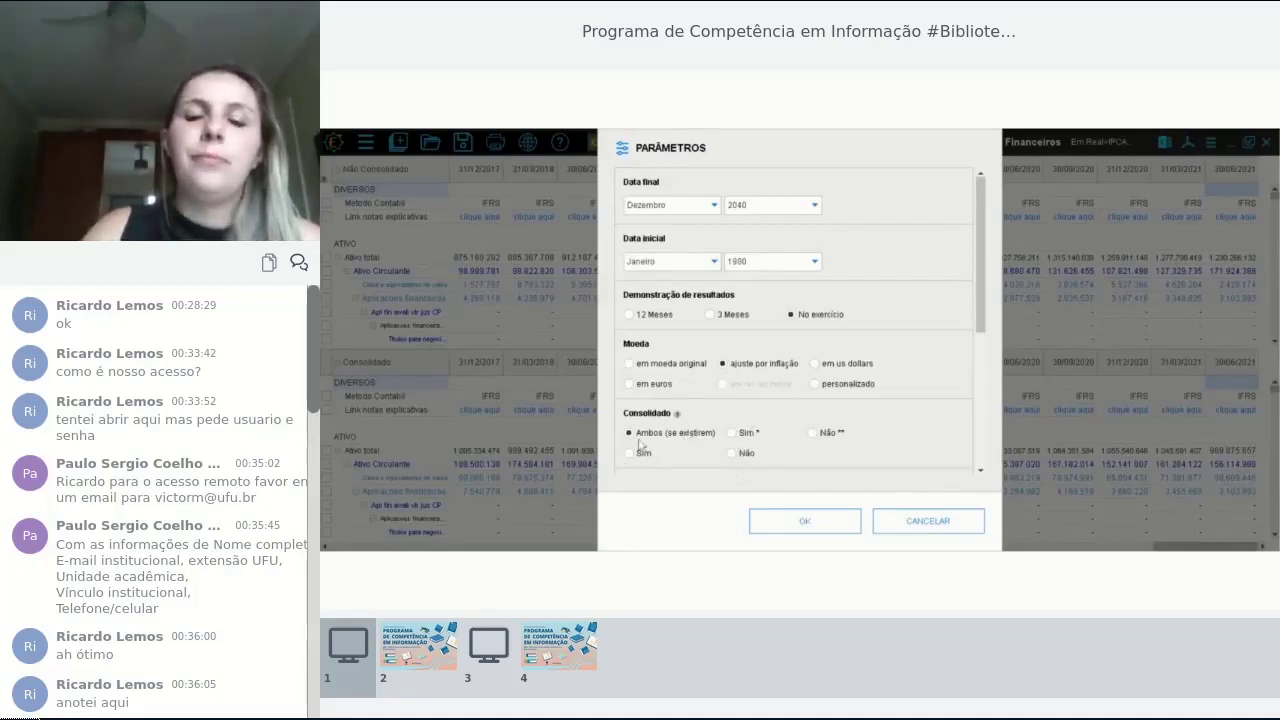
left_click(678, 416)
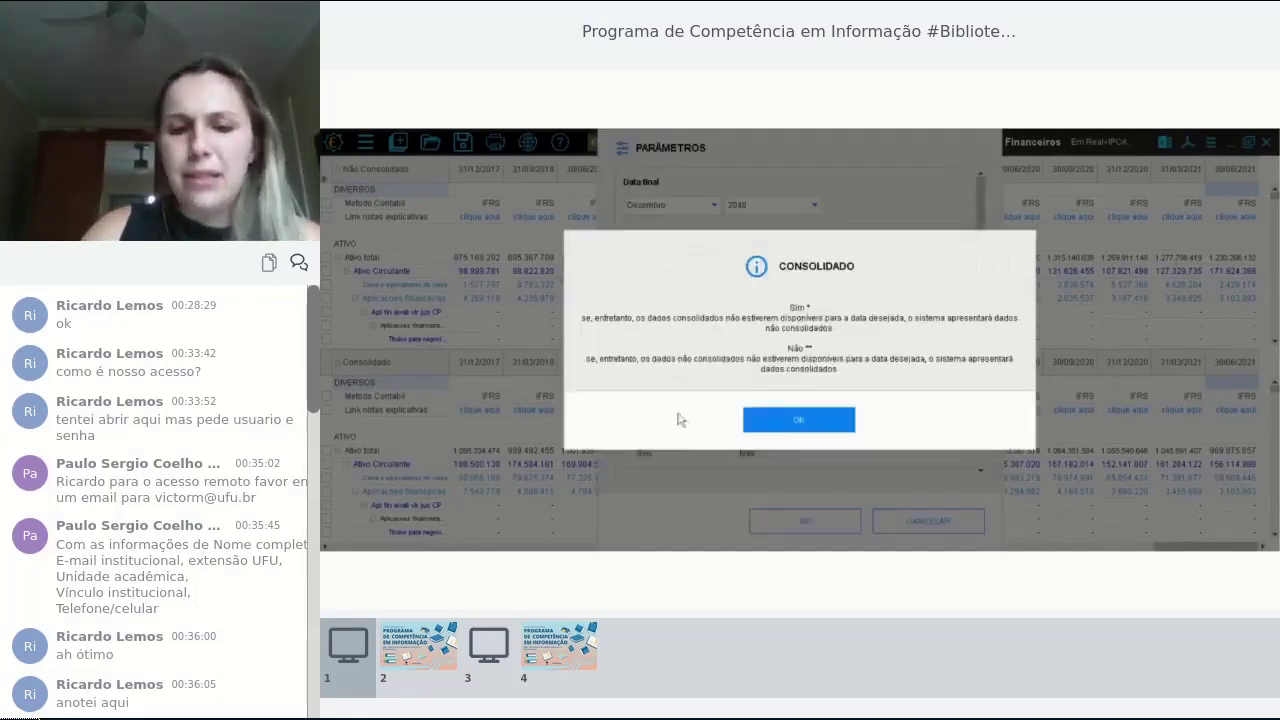
left_click(769, 430)
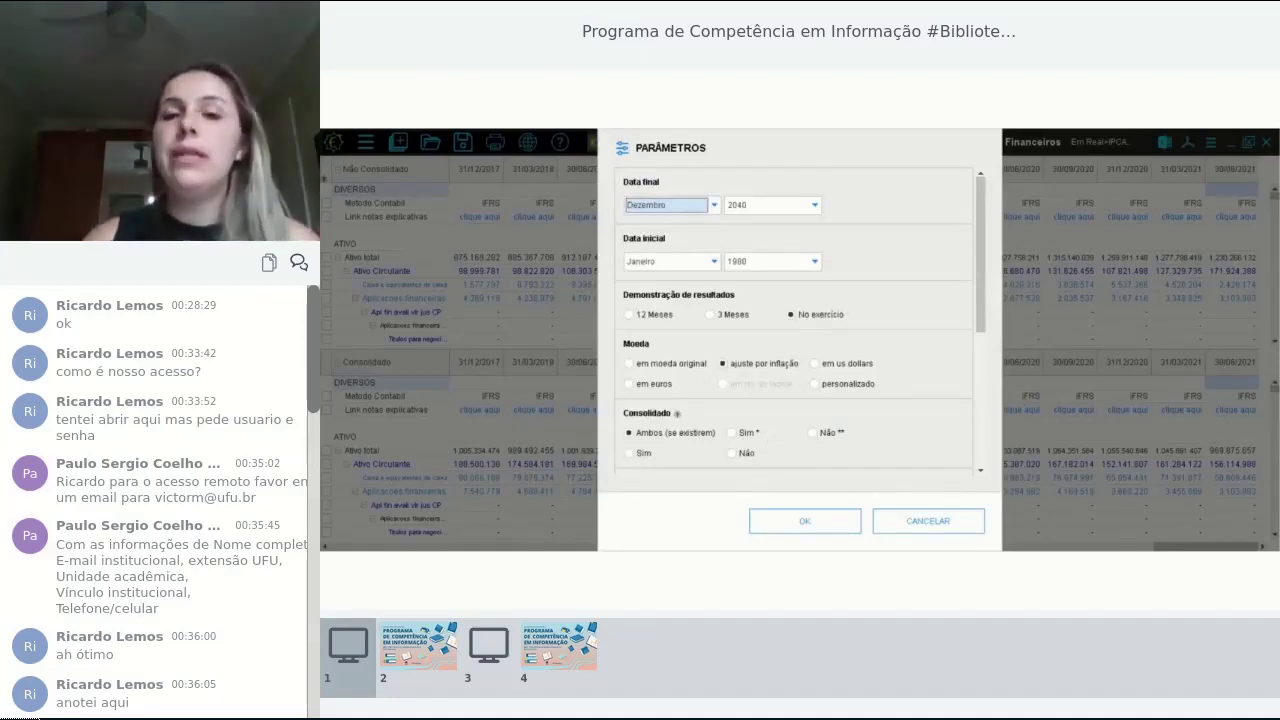
Set Consolidado to Sim * and the currency to em moeda original, and apply the parameters
left_click(740, 434)
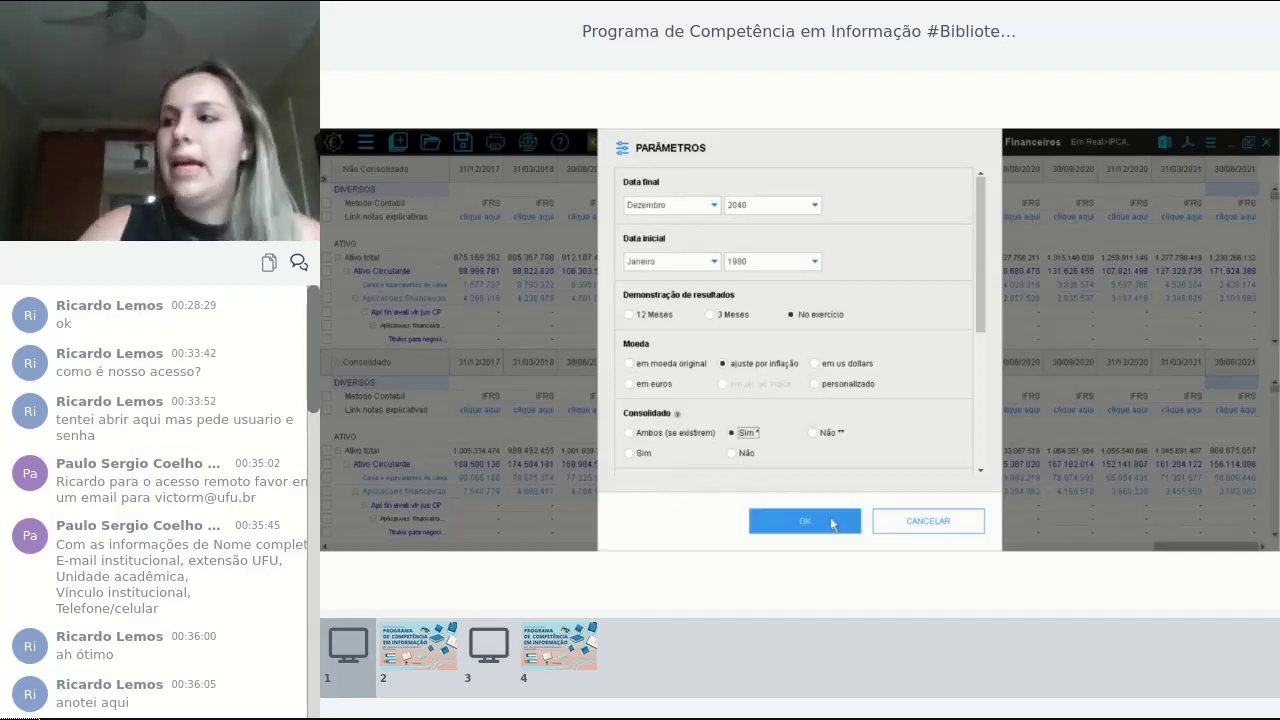
left_click(677, 365)
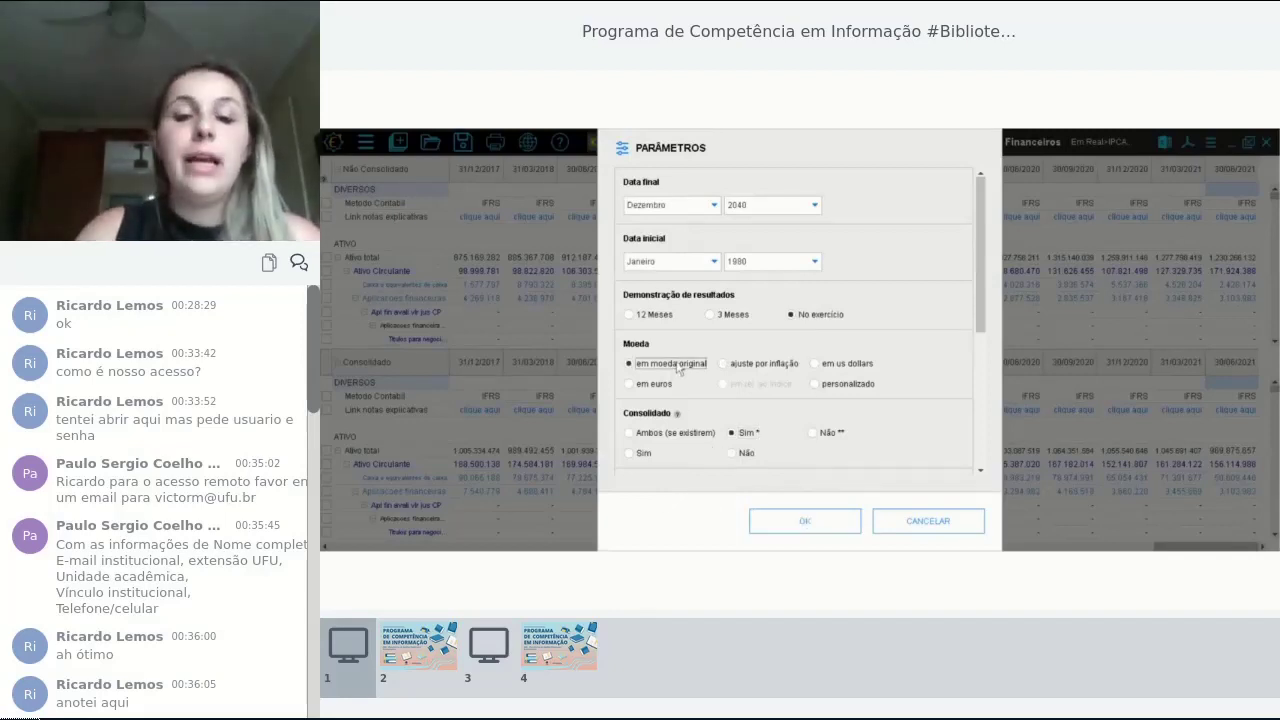
left_click(808, 522)
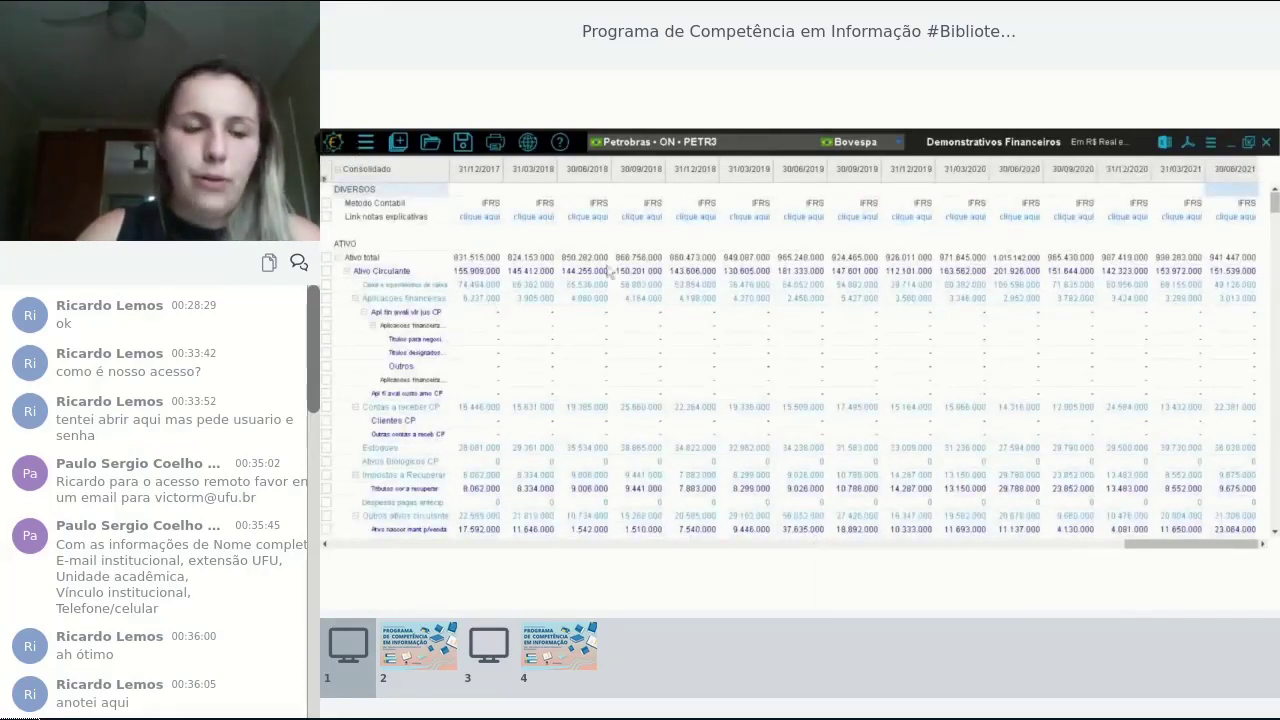
Limit the PETR3 financial statements to balance sheets from the 4o. tri do ano fiscal
left_click(1210, 142)
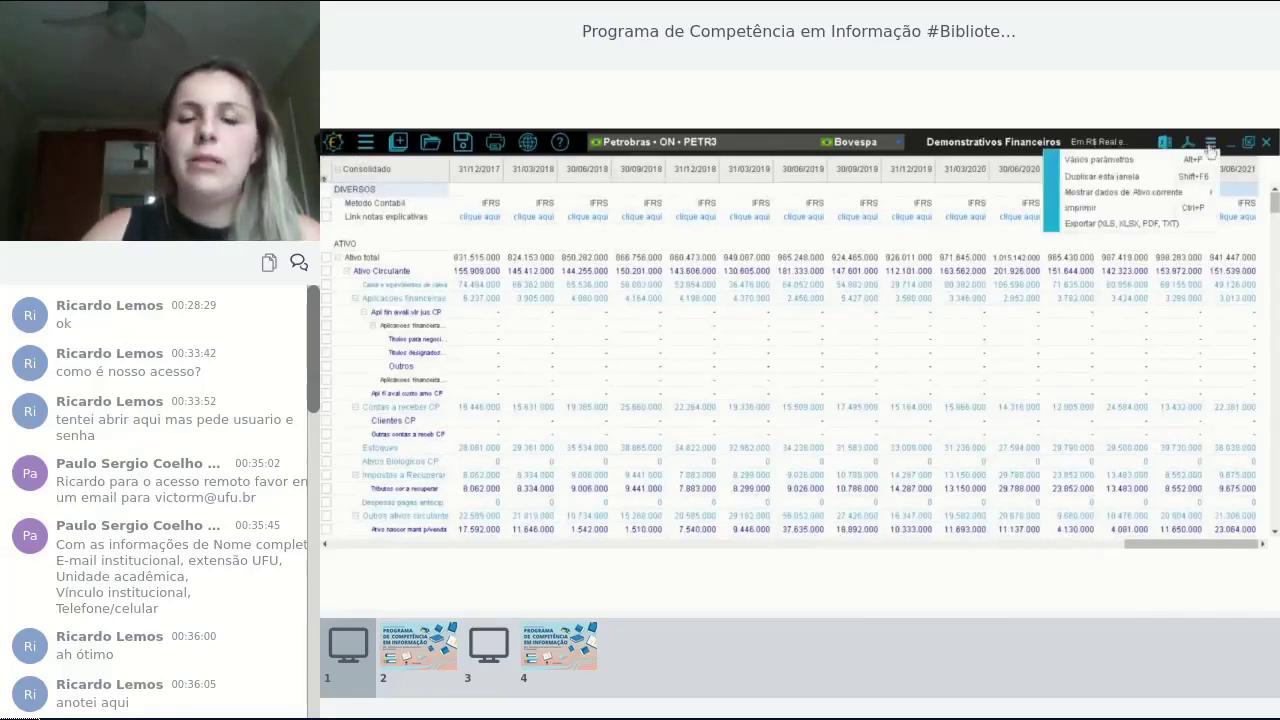
left_click(1120, 174)
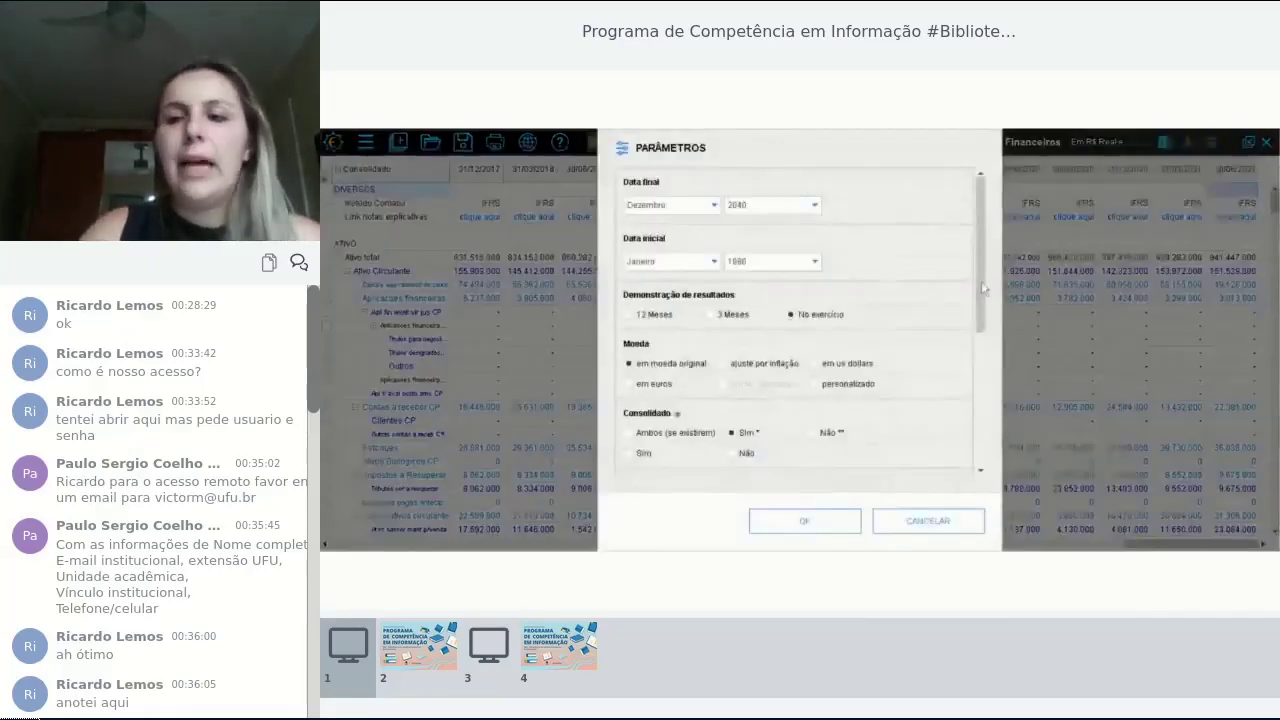
scroll(990, 362, "down", 5)
scroll(990, 362, "down", 3)
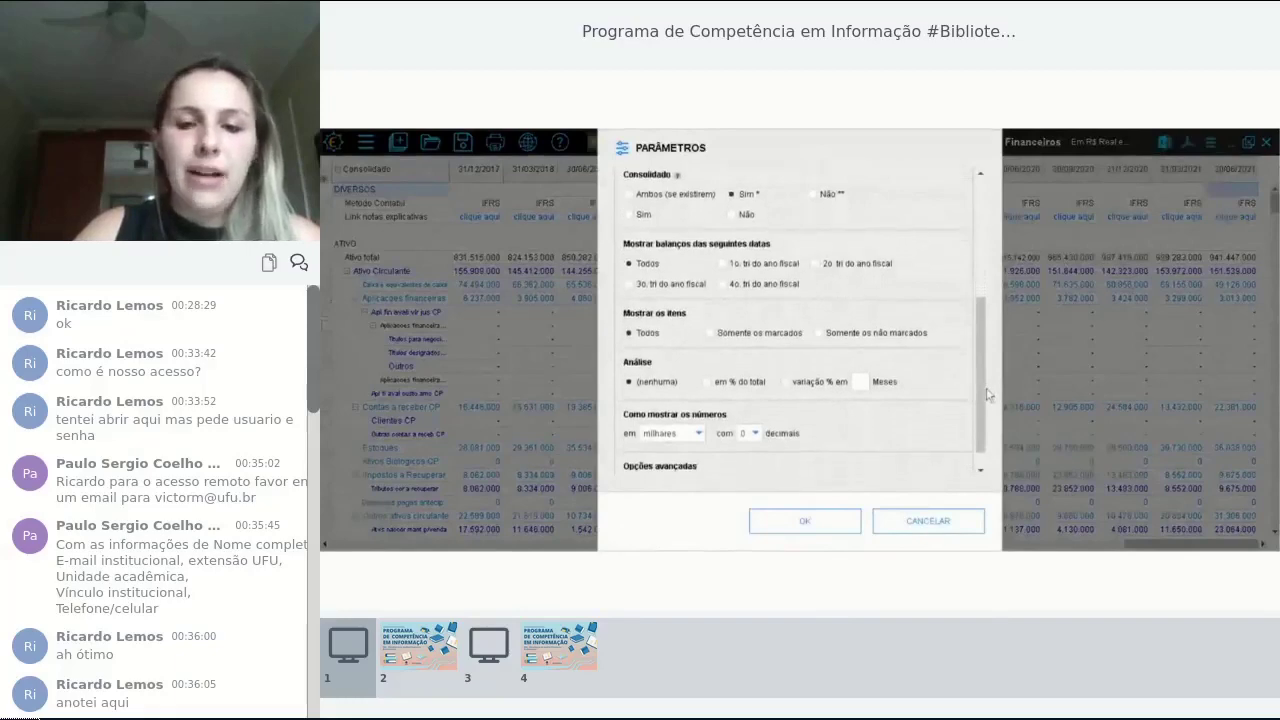
left_click(738, 284)
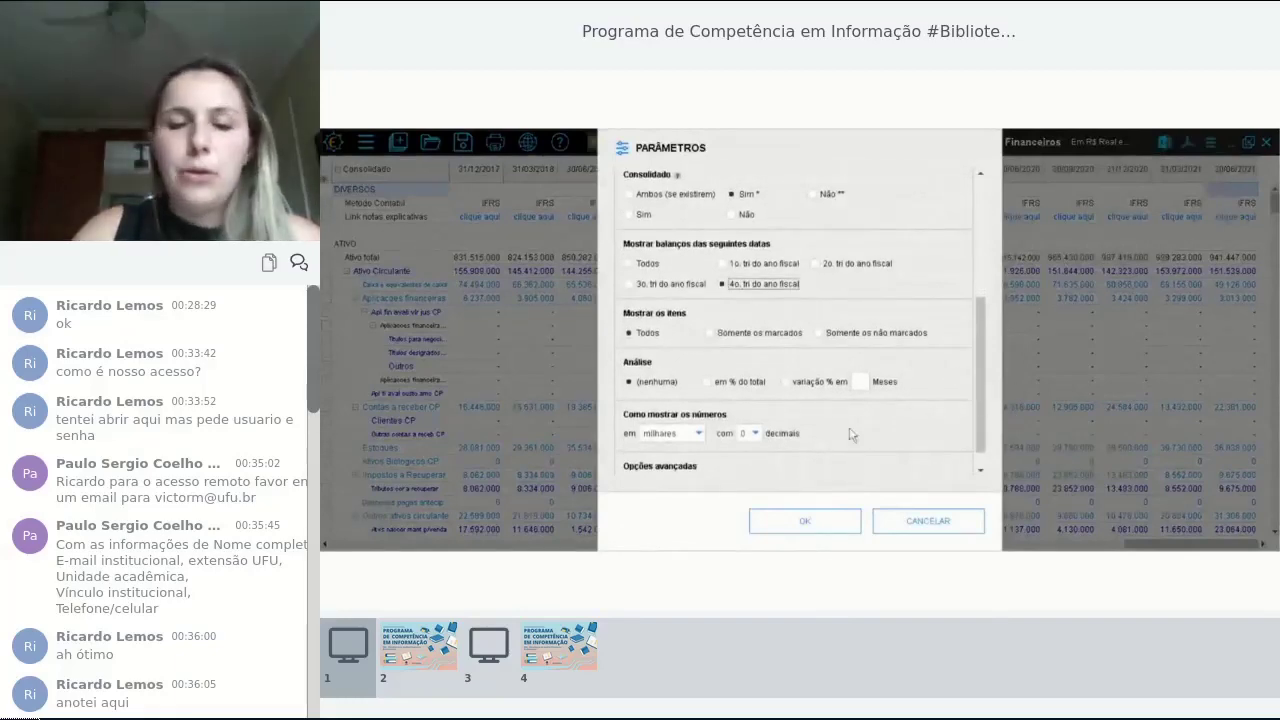
left_click(805, 521)
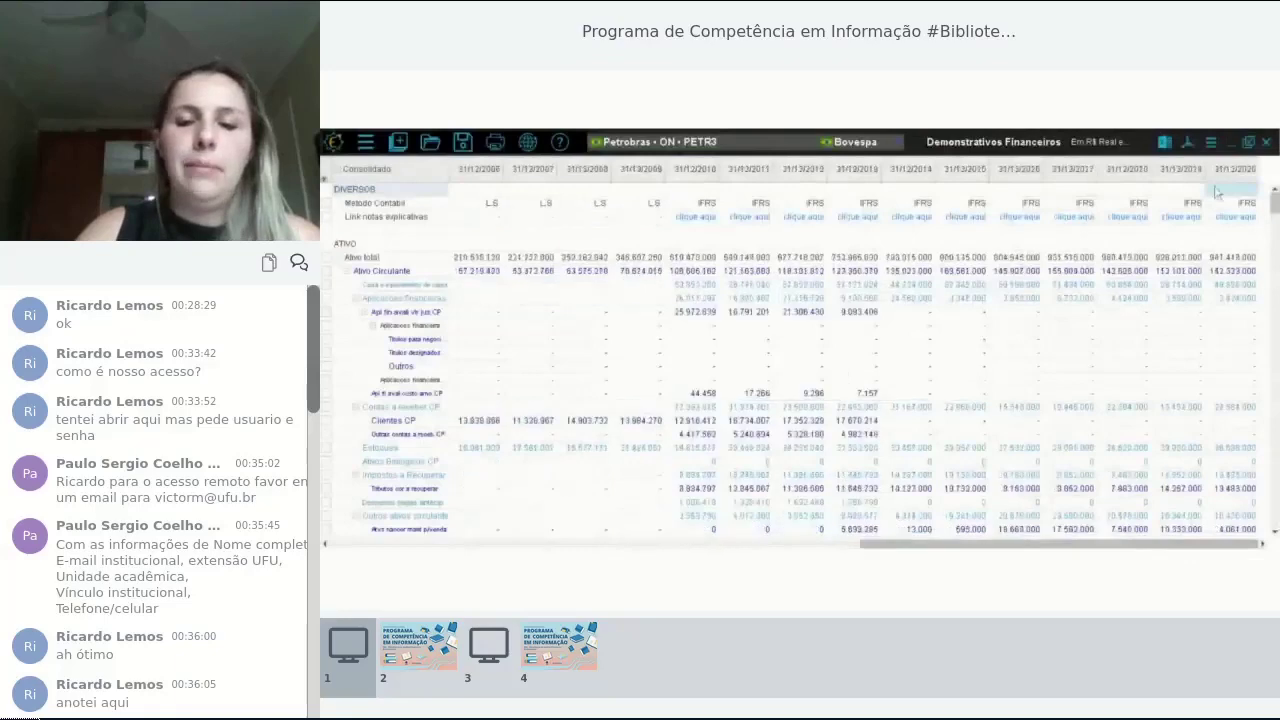
Set the Análise parameter of the PETR3 statements to em % do total
left_click(1095, 141)
left_click(1120, 175)
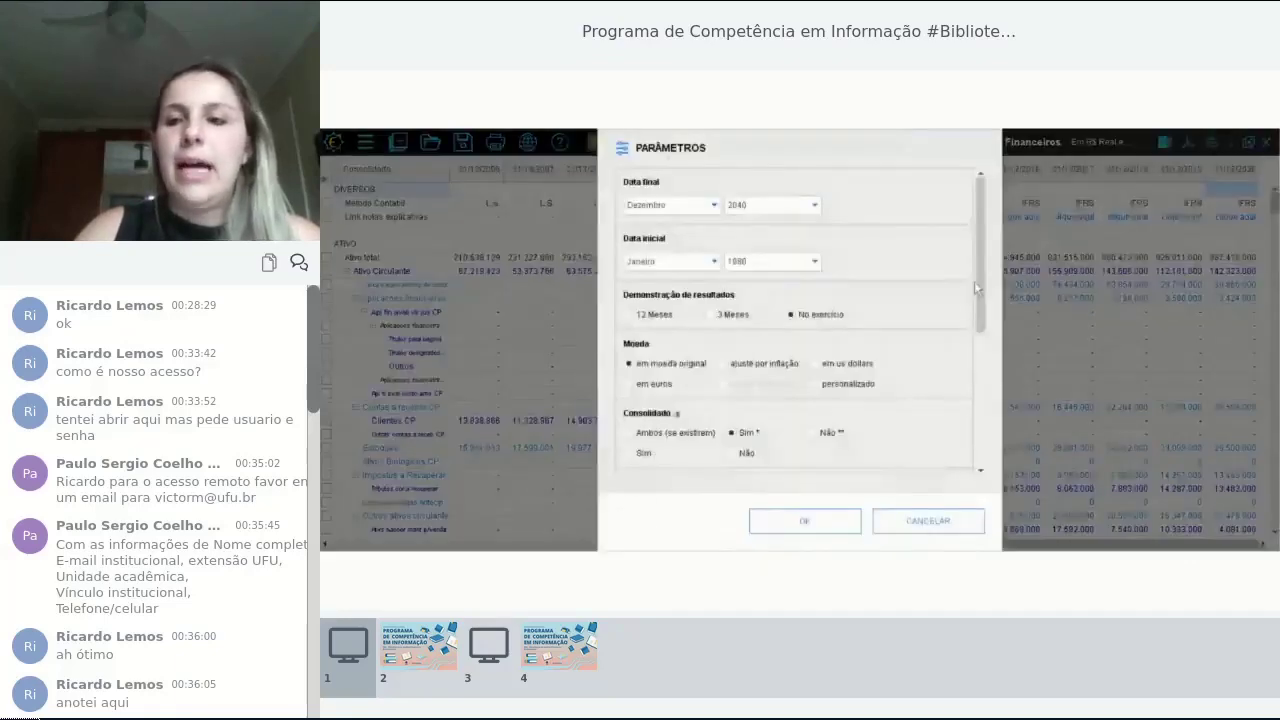
scroll(995, 398, "down", 5)
scroll(995, 398, "down", 1)
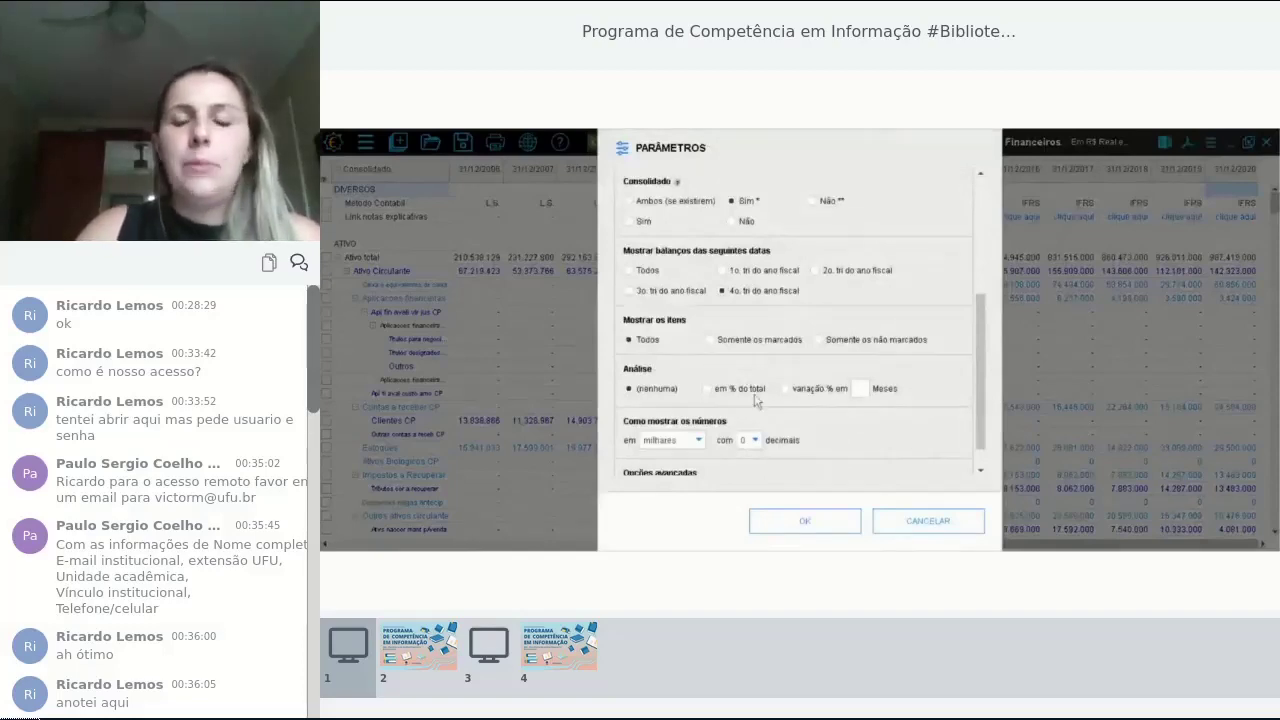
left_click(714, 390)
left_click(805, 520)
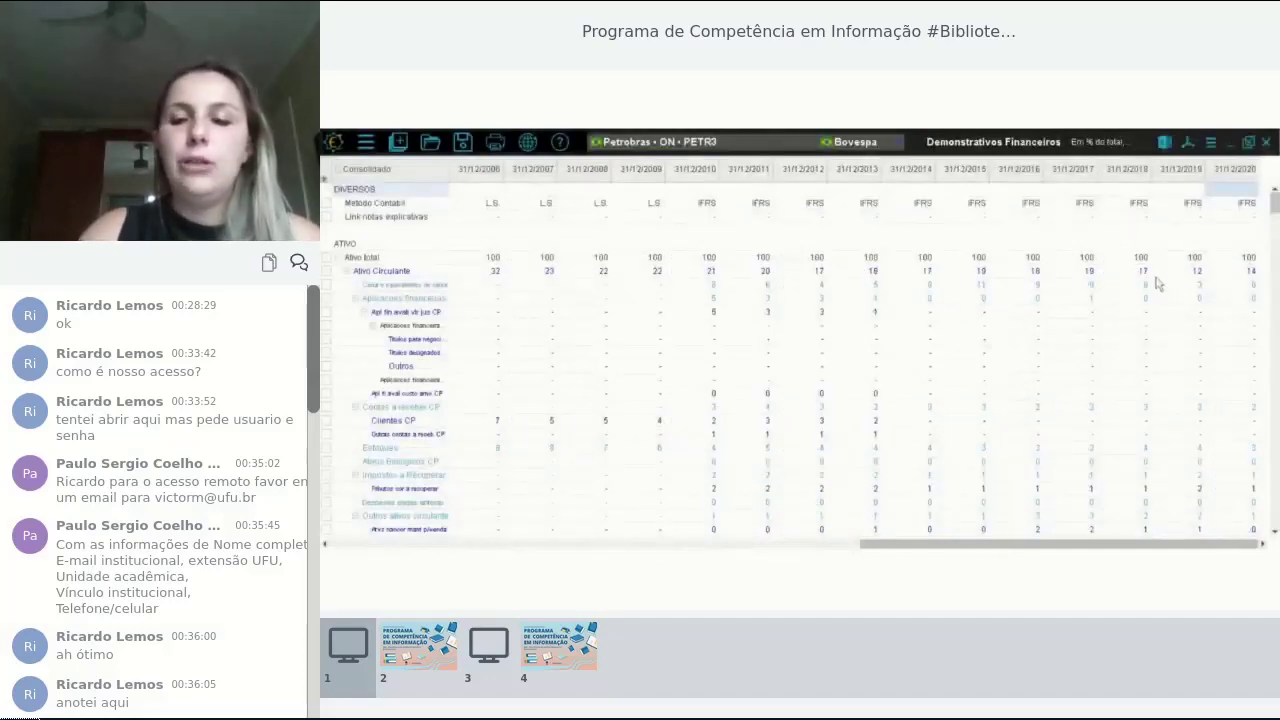
Review the remaining statement parameters, including number display and advanced options, and close them without changes
left_click(1210, 143)
left_click(1143, 163)
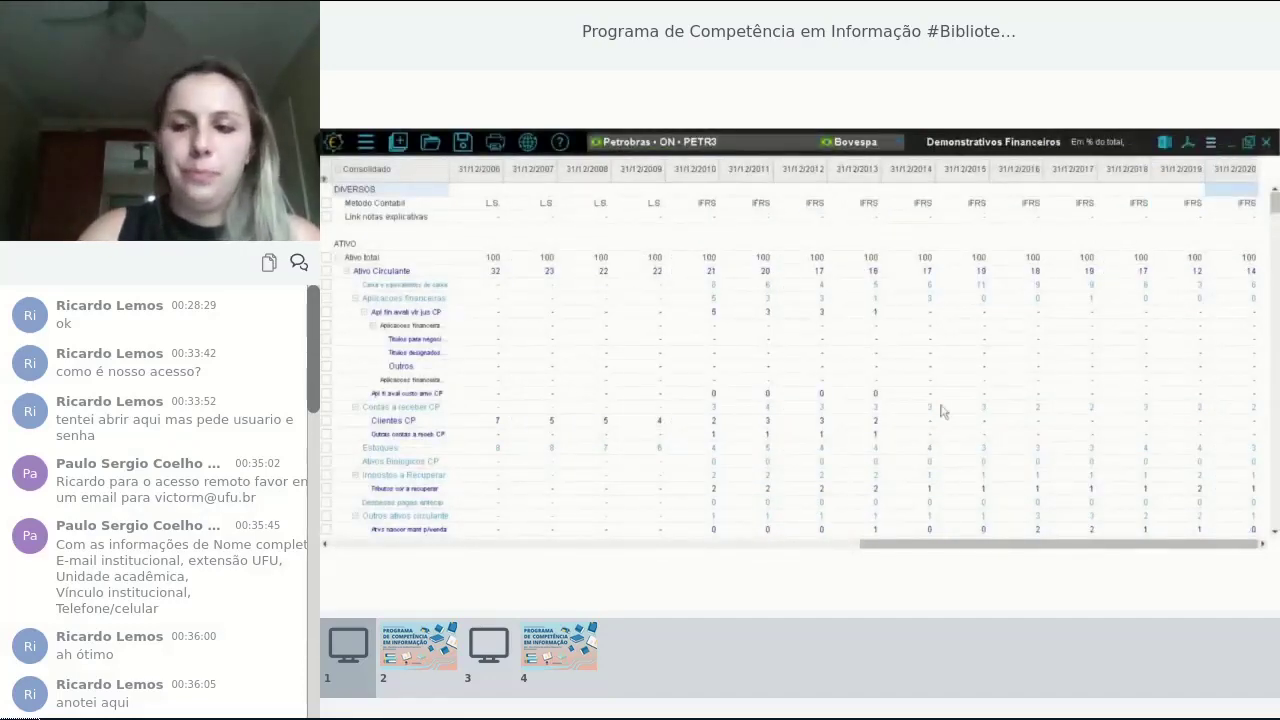
scroll(993, 420, "down", 3)
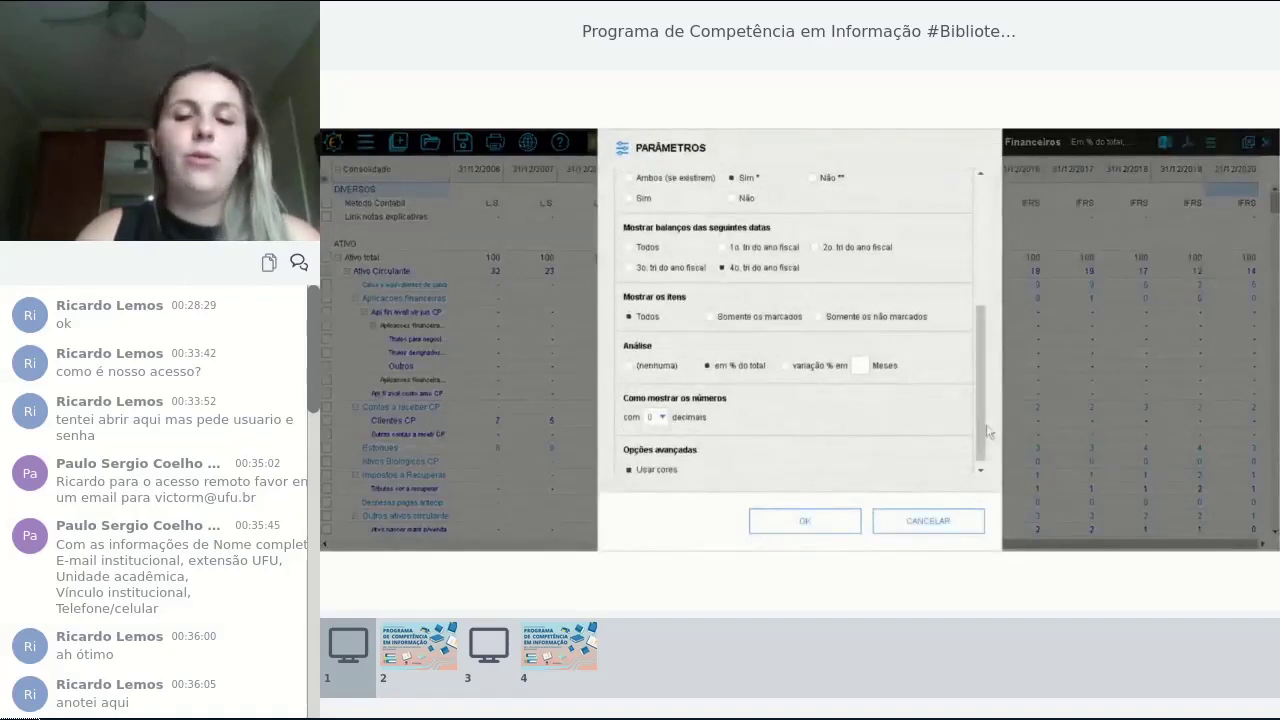
scroll(987, 440, "down", 1)
left_click(958, 527)
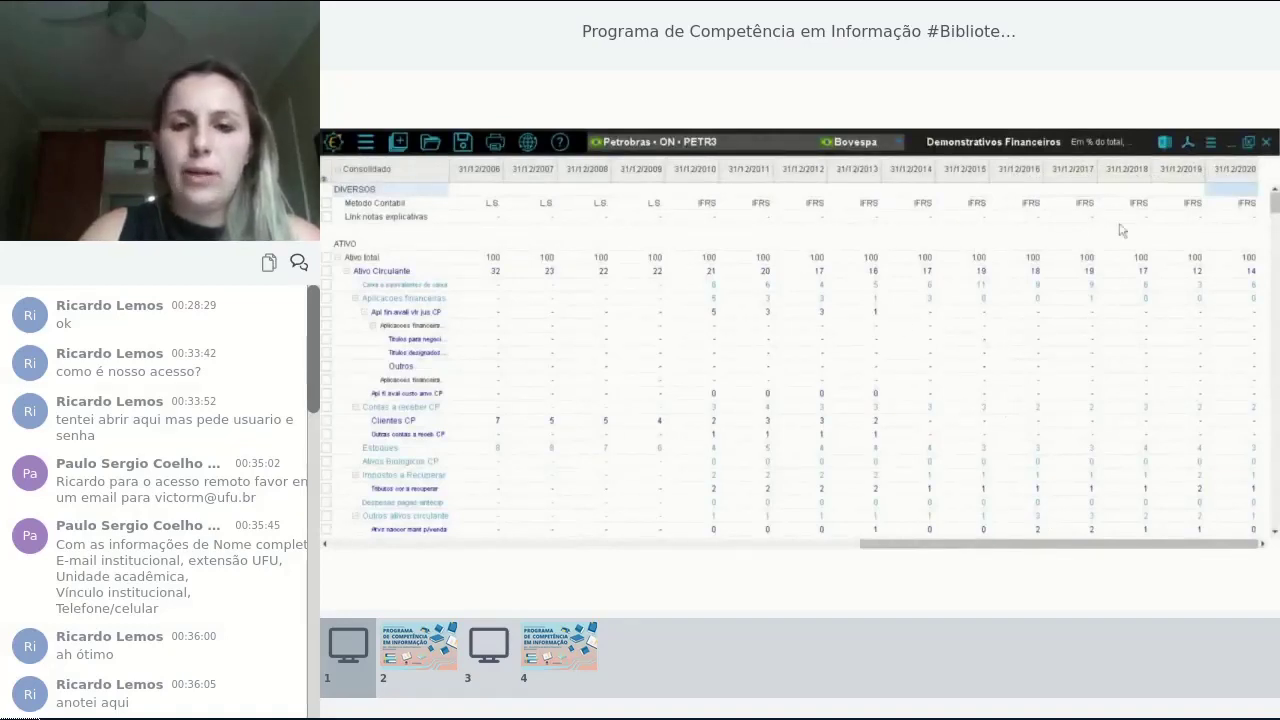
left_click(1211, 145)
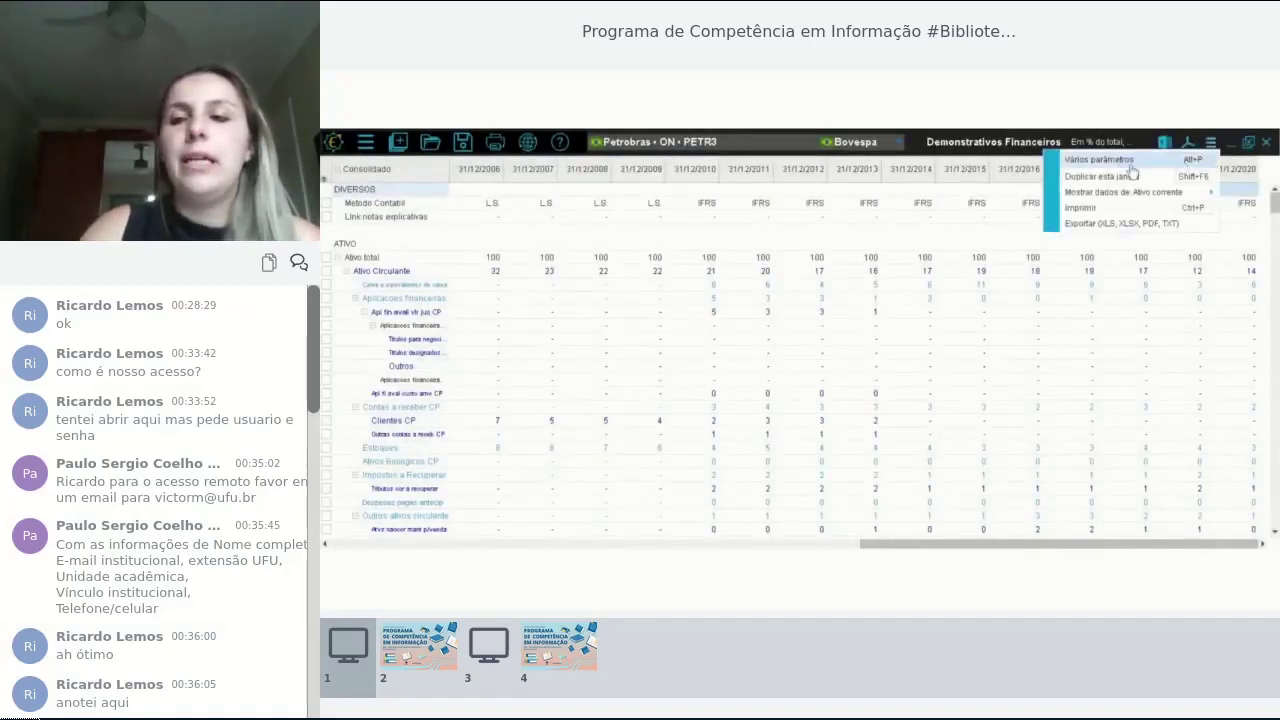
left_click(912, 233)
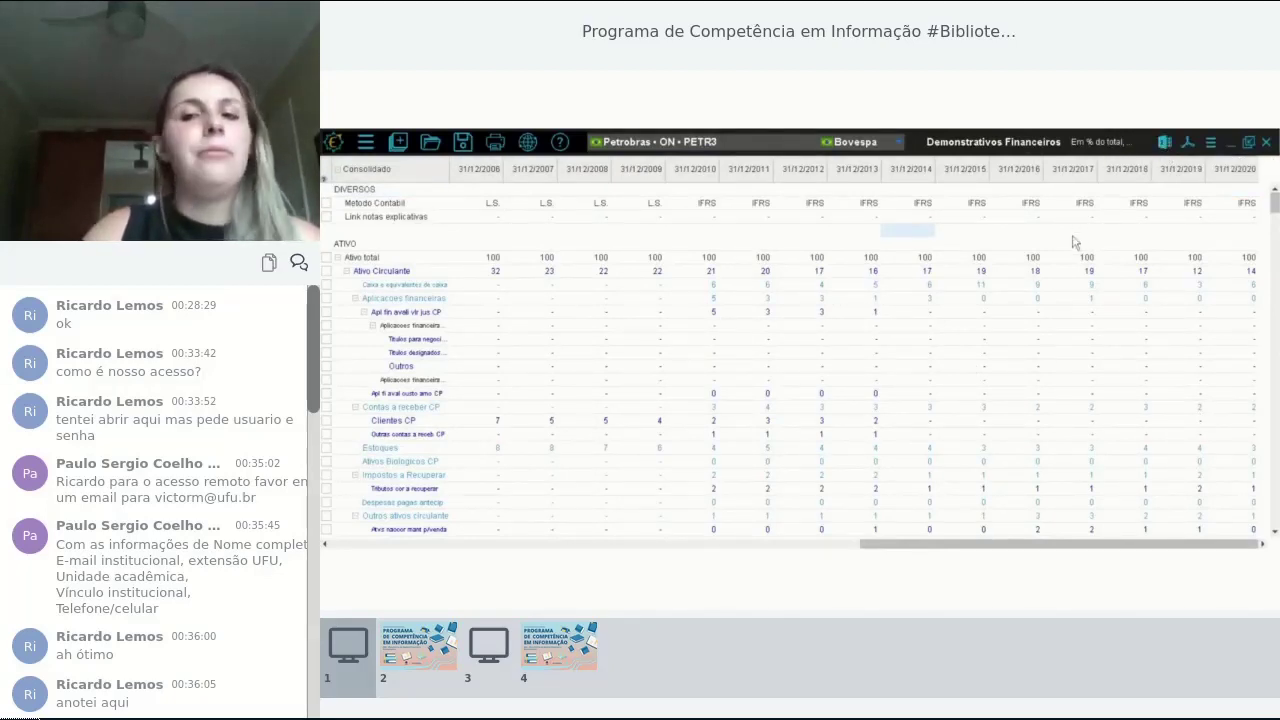
Search for vale3 and switch the financial statements to the Vale ON share VALE3 on Bovespa
left_click(634, 144)
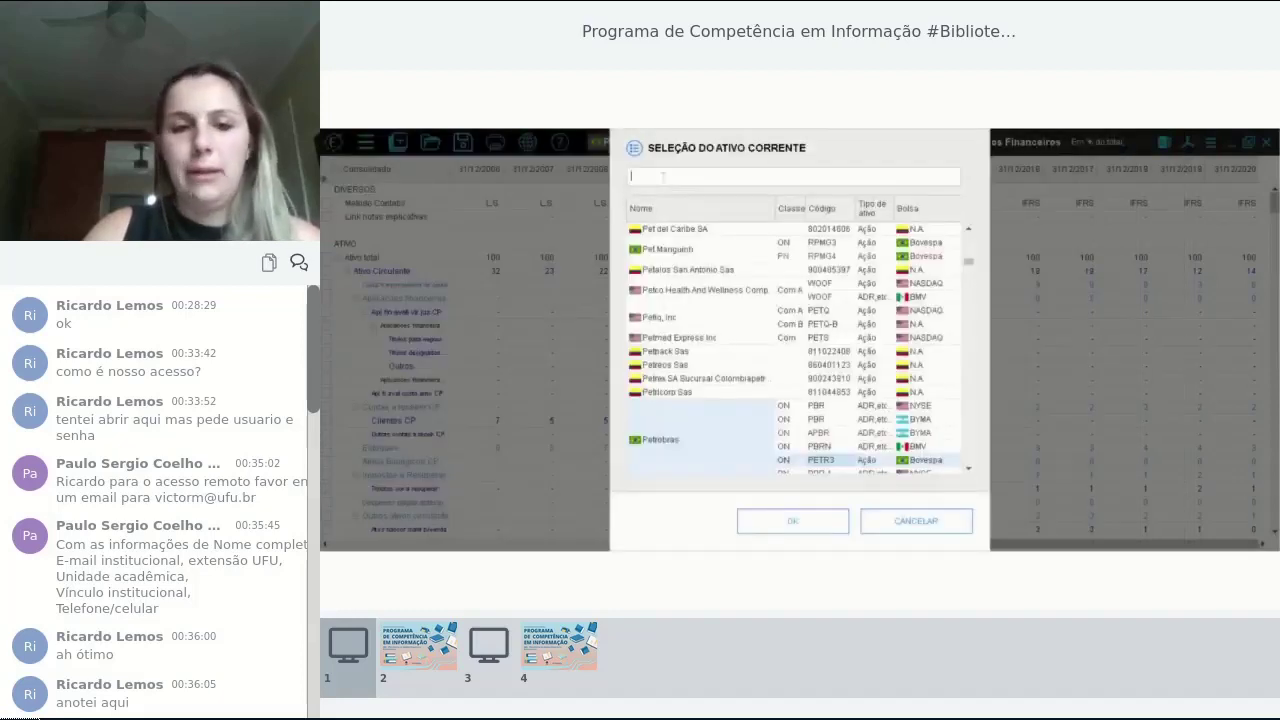
left_click(810, 268)
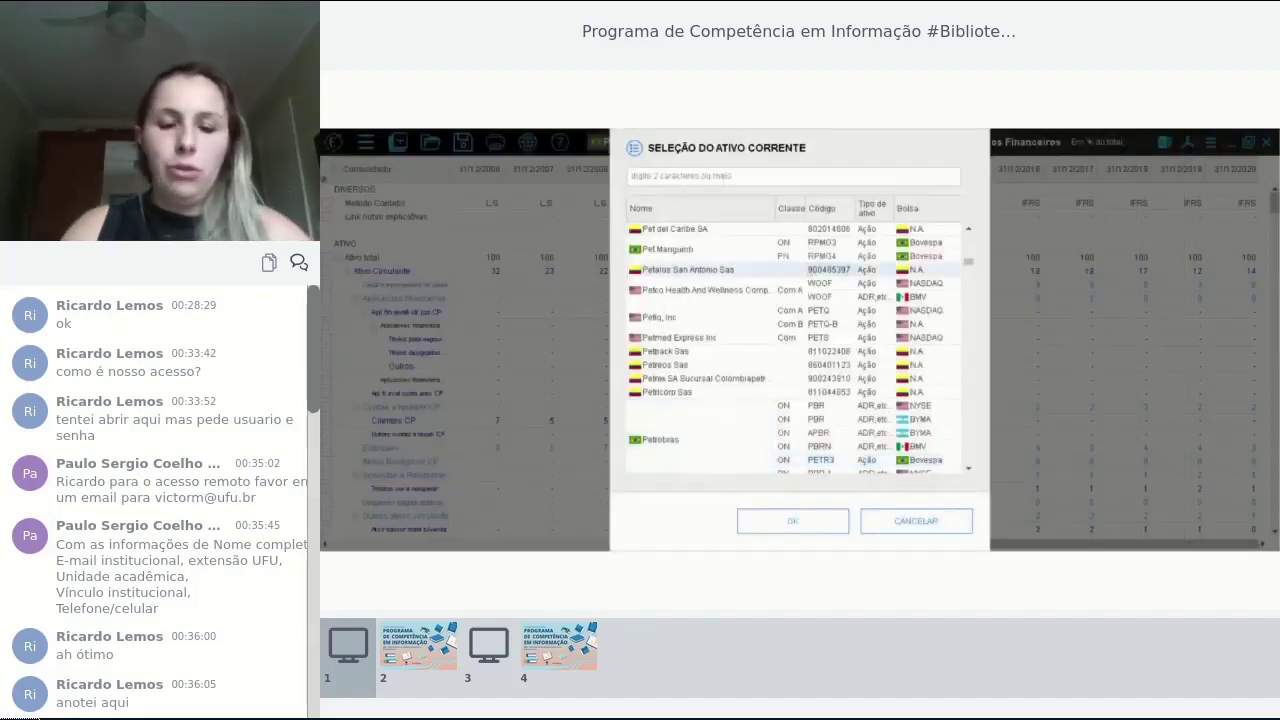
left_click(708, 176)
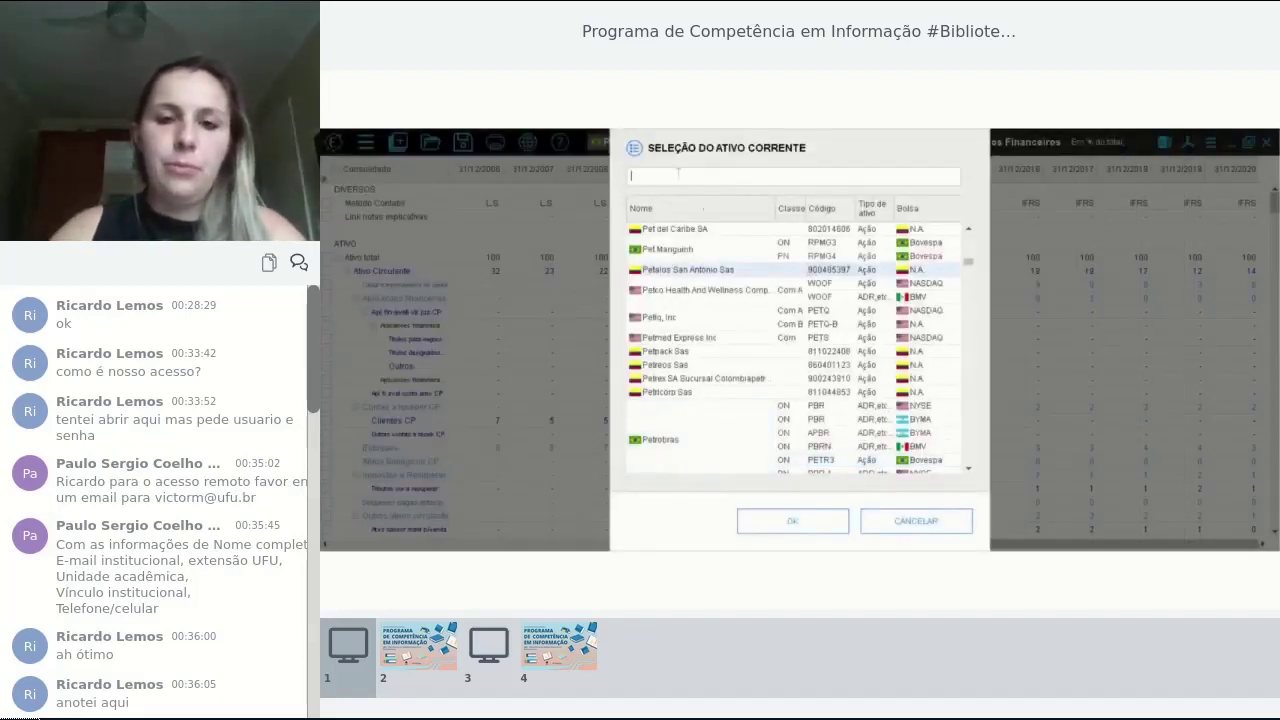
type("vale3")
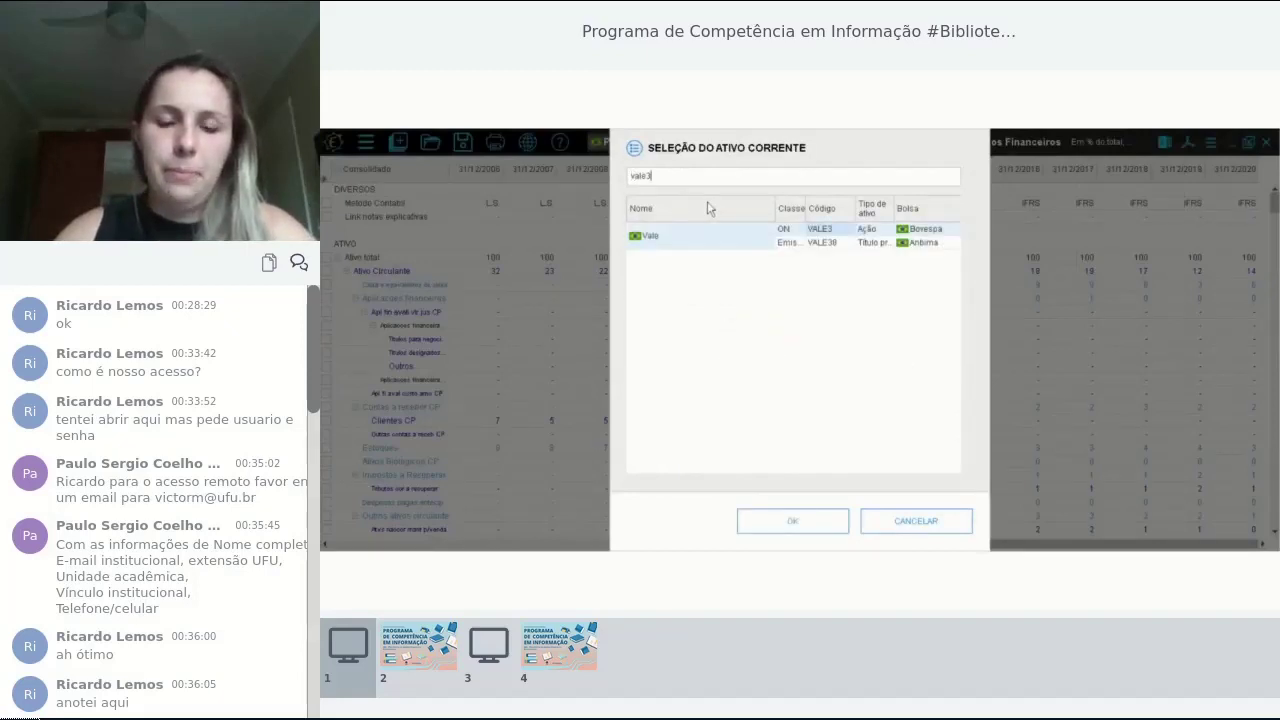
key("Return")
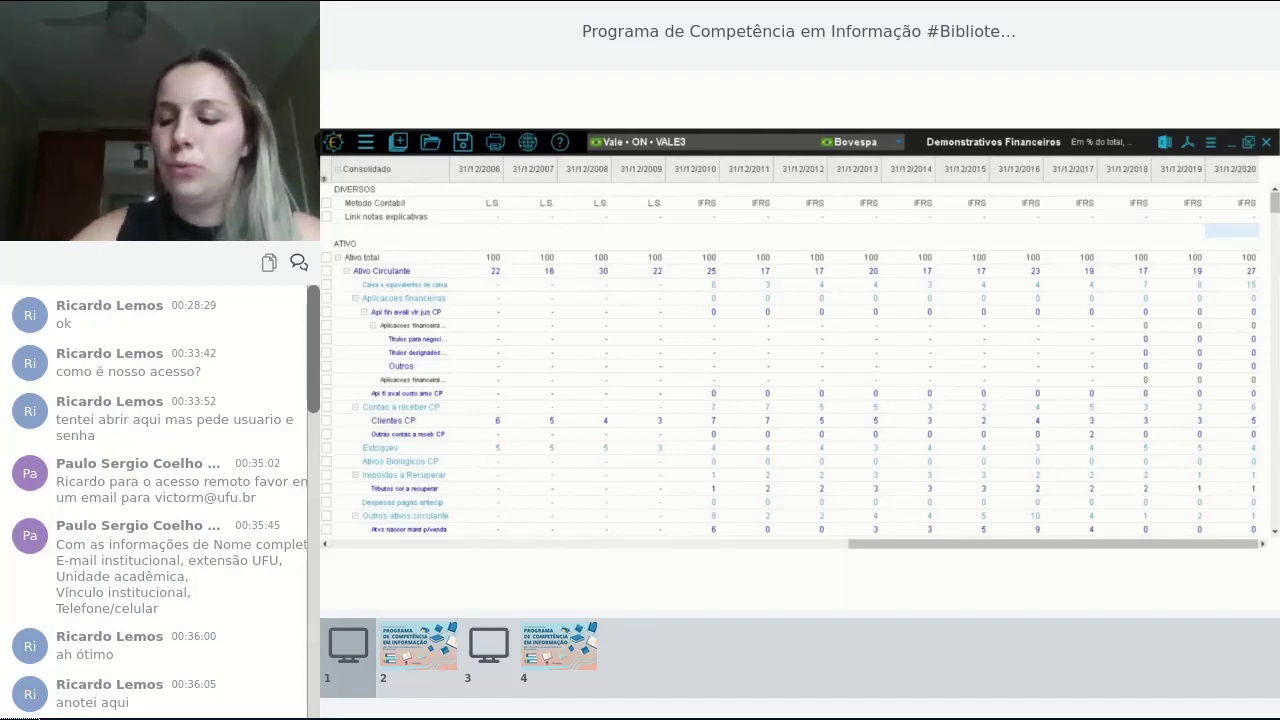
Set the Análise parameter of the VALE3 statements to (nenhuma)
left_click(1210, 142)
left_click(1148, 162)
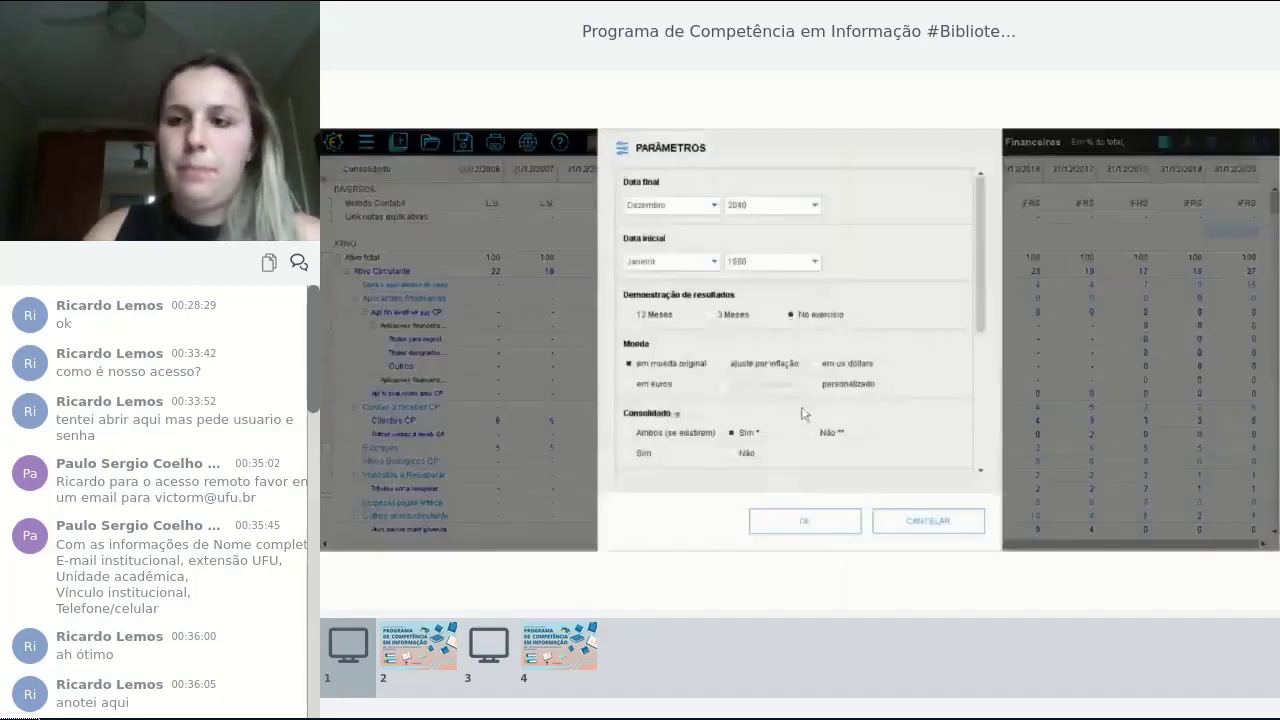
scroll(645, 420, "down", 5)
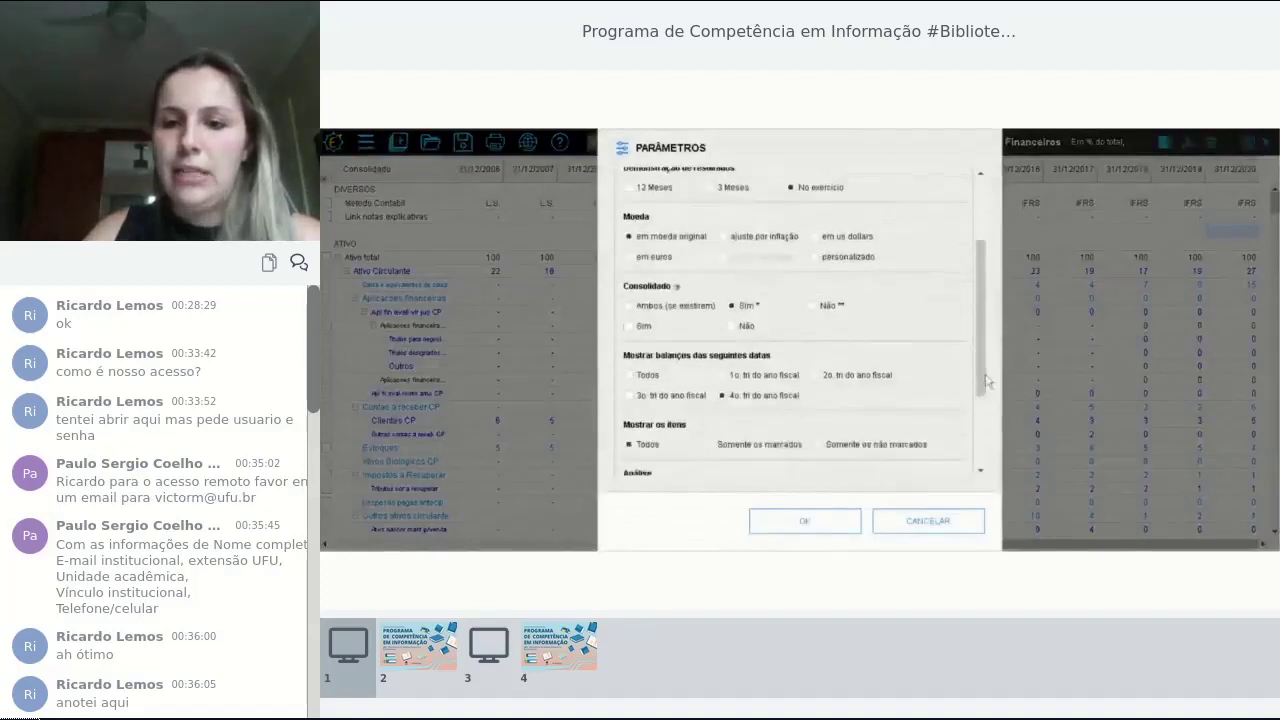
left_click(640, 466)
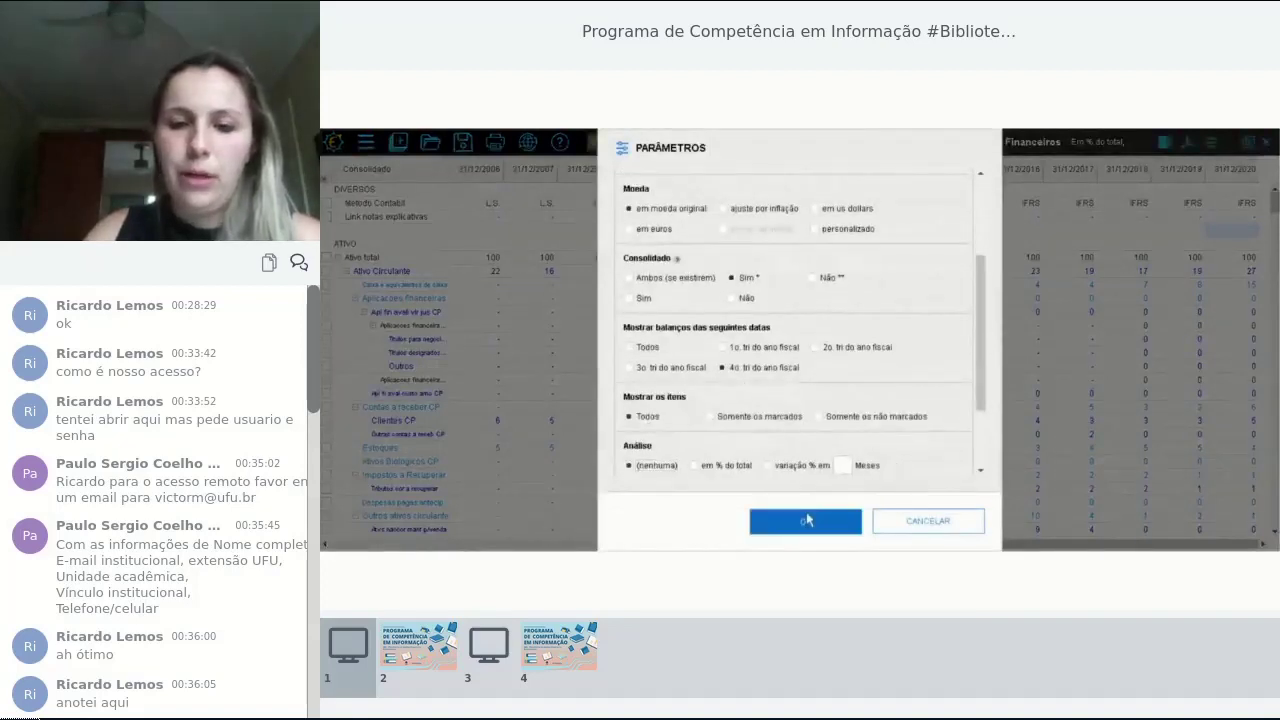
left_click(805, 521)
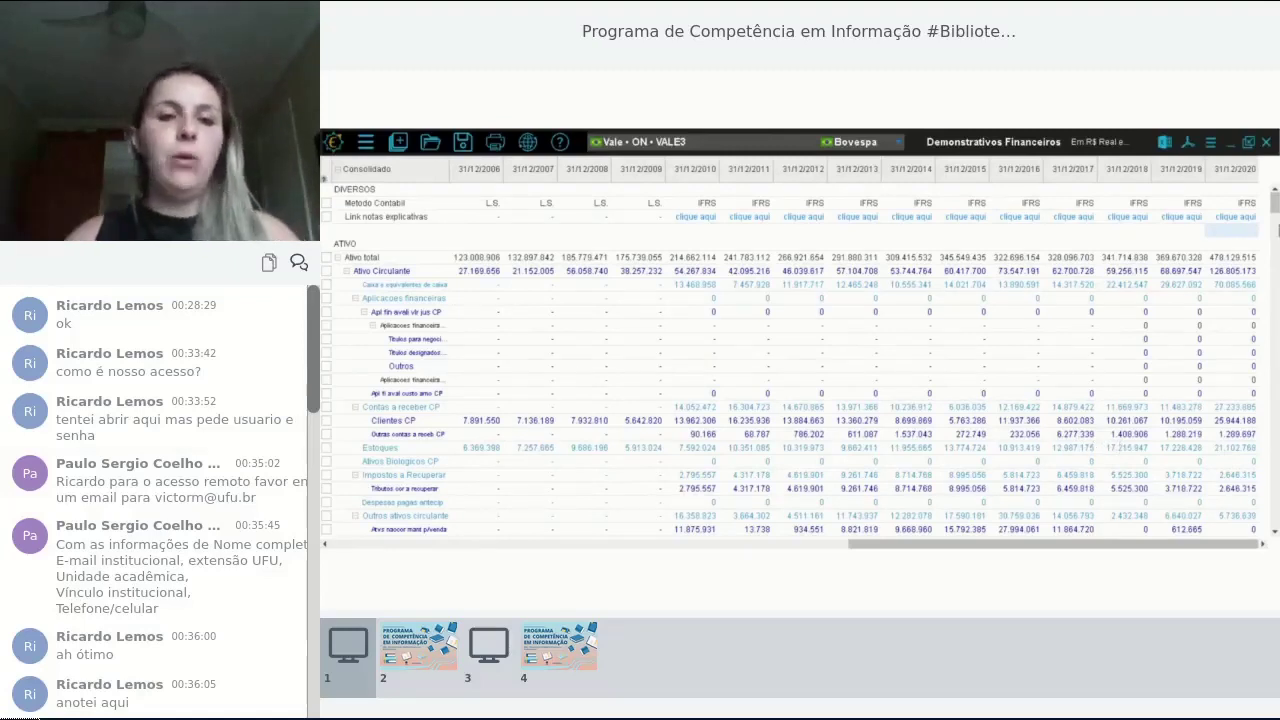
Close the financial statements and open the Cotações window for VALE3
left_click(1266, 144)
left_click(400, 146)
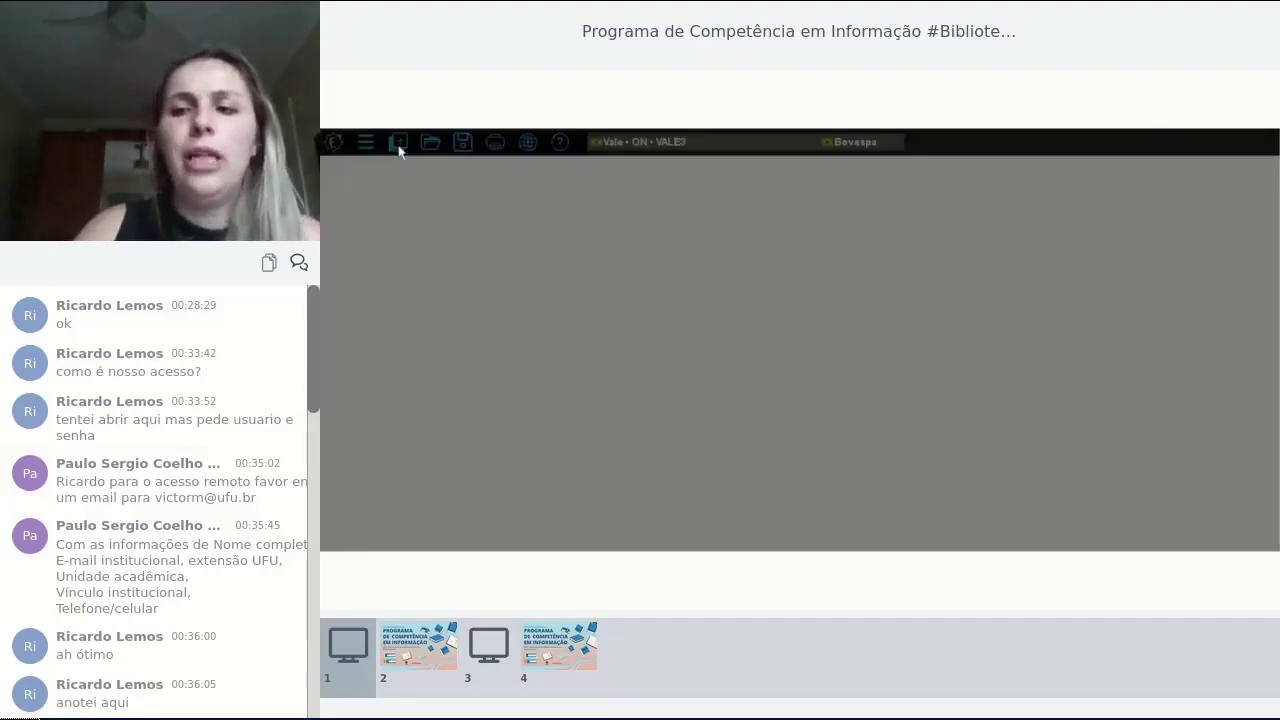
left_click(960, 311)
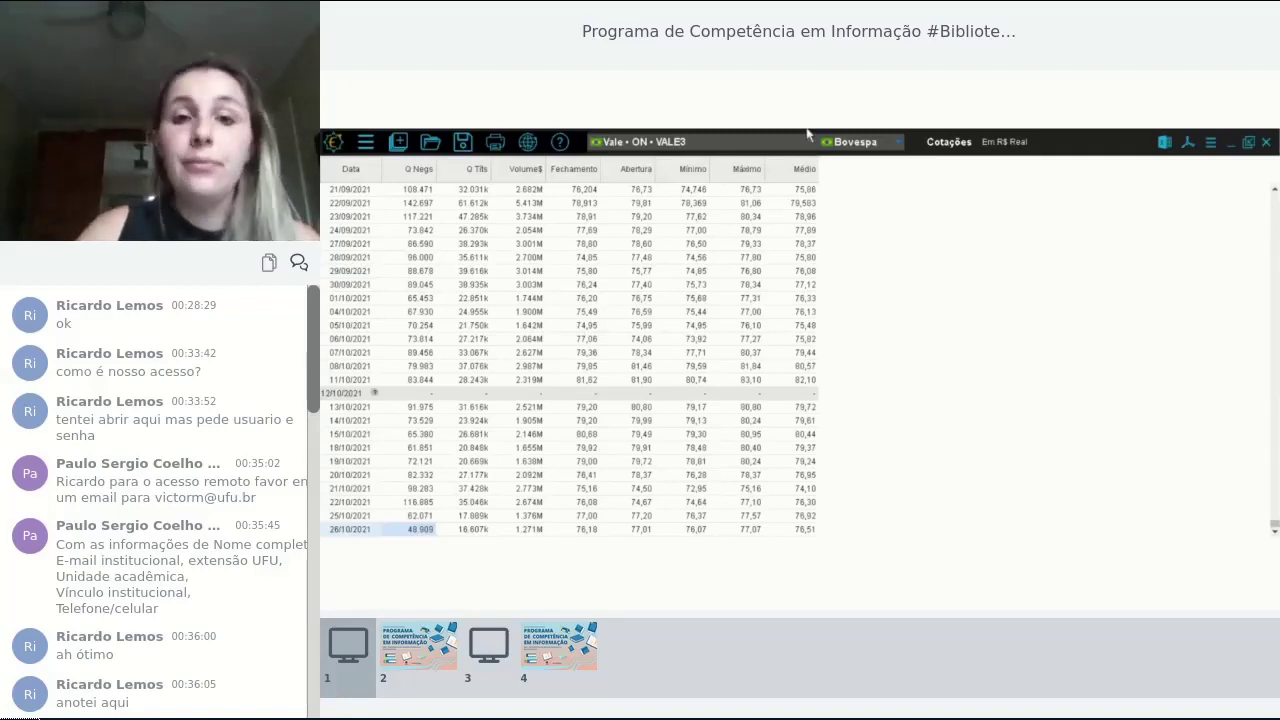
Search for vale38 and switch the quotes to the Vale debenture VALE38 from Anbima
left_click(706, 145)
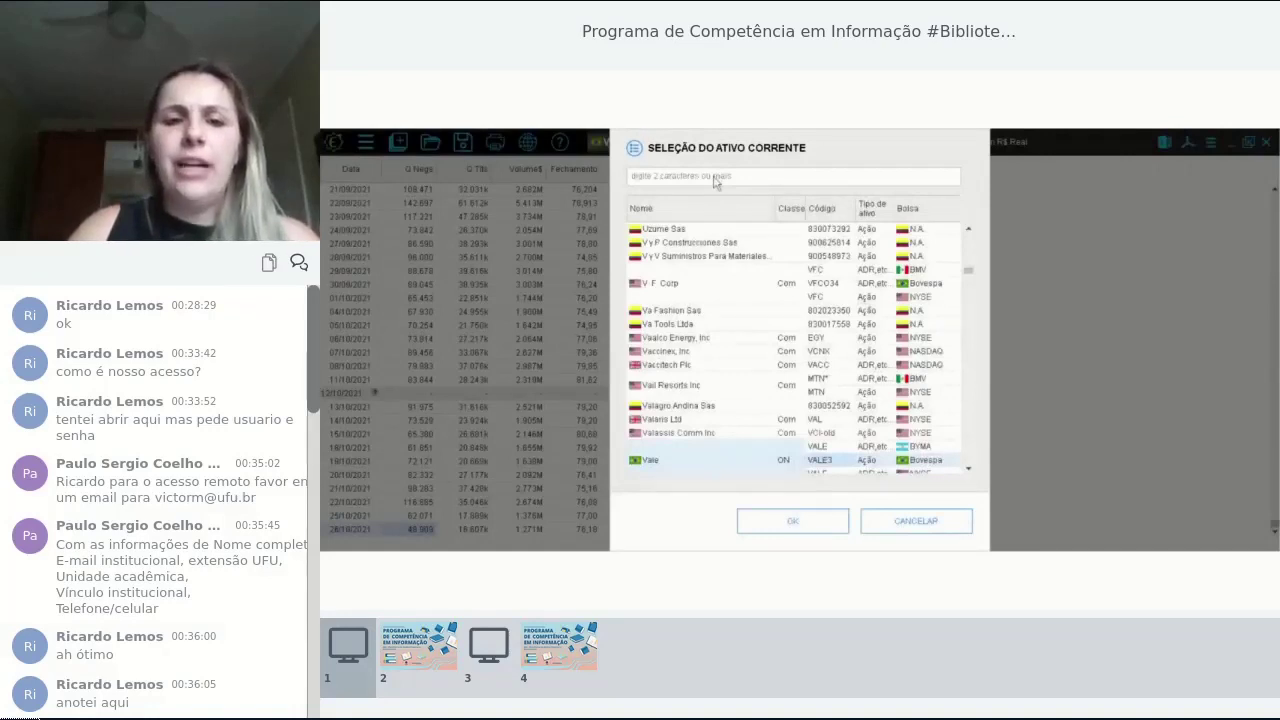
type("vale38")
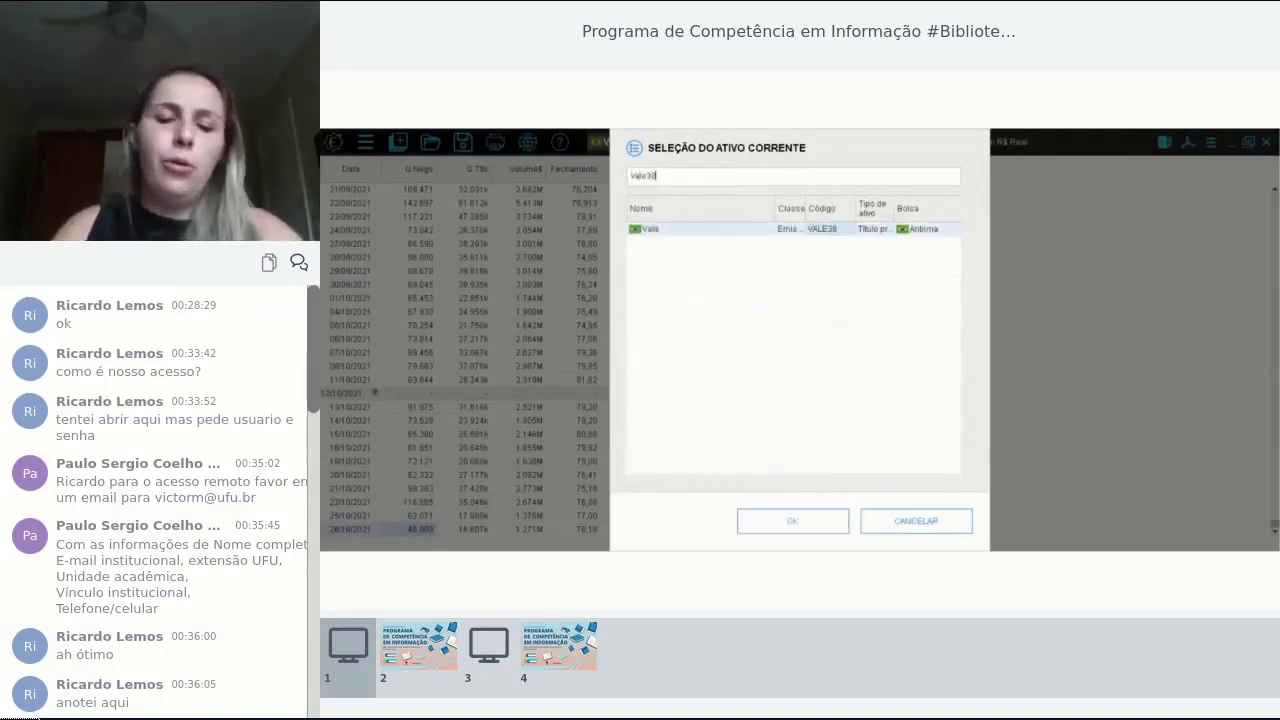
key("Return")
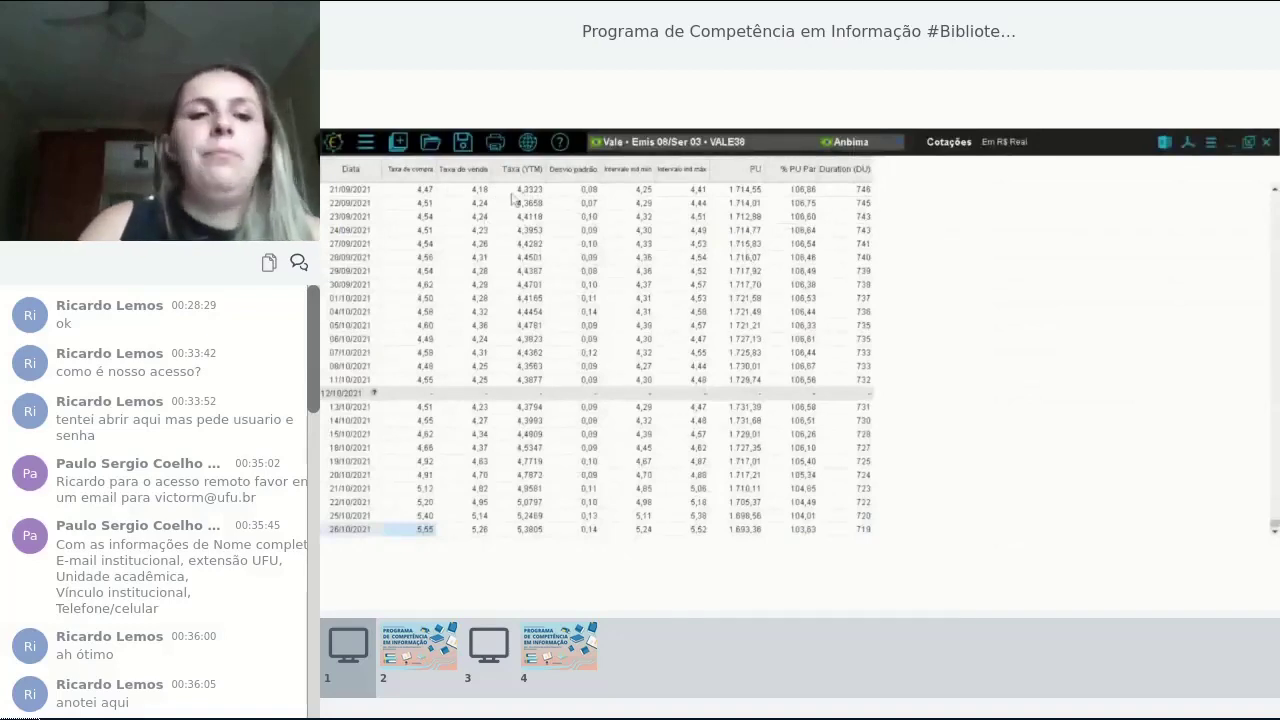
Search for dynamo cou and switch the quotes to the fund Dynamo Cougar FIC FIA
left_click(690, 146)
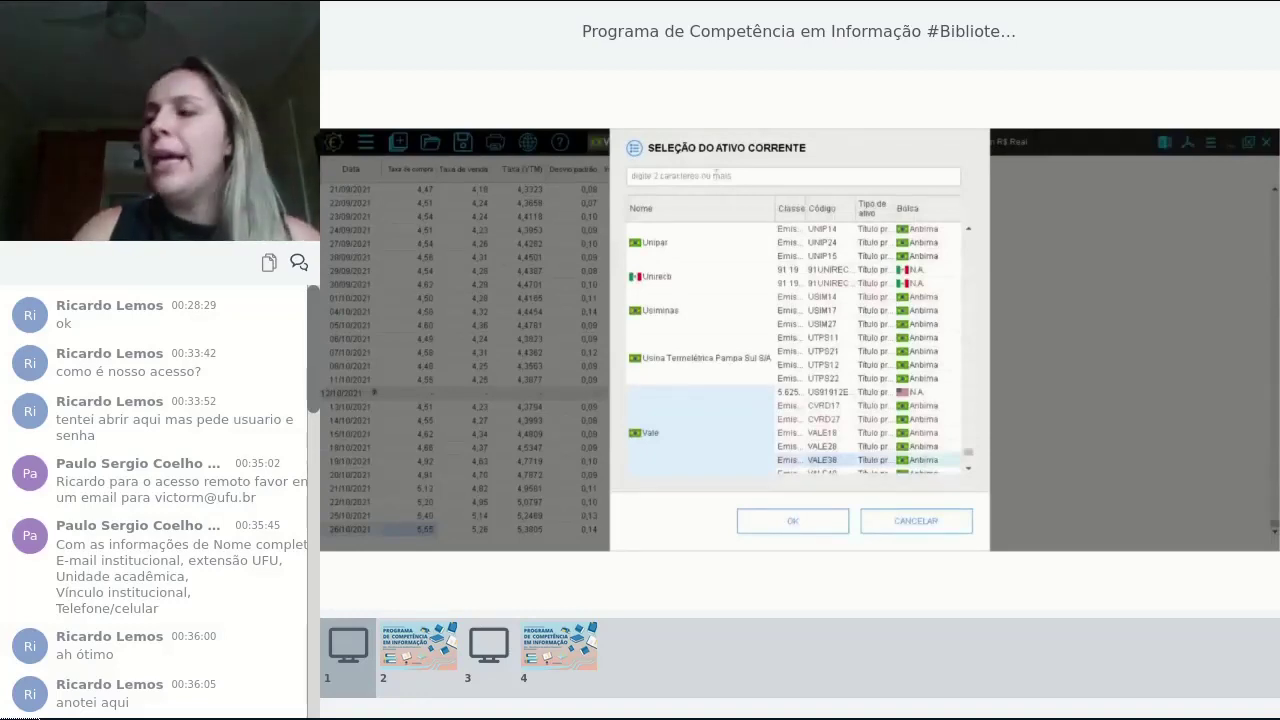
type("dynamo cou")
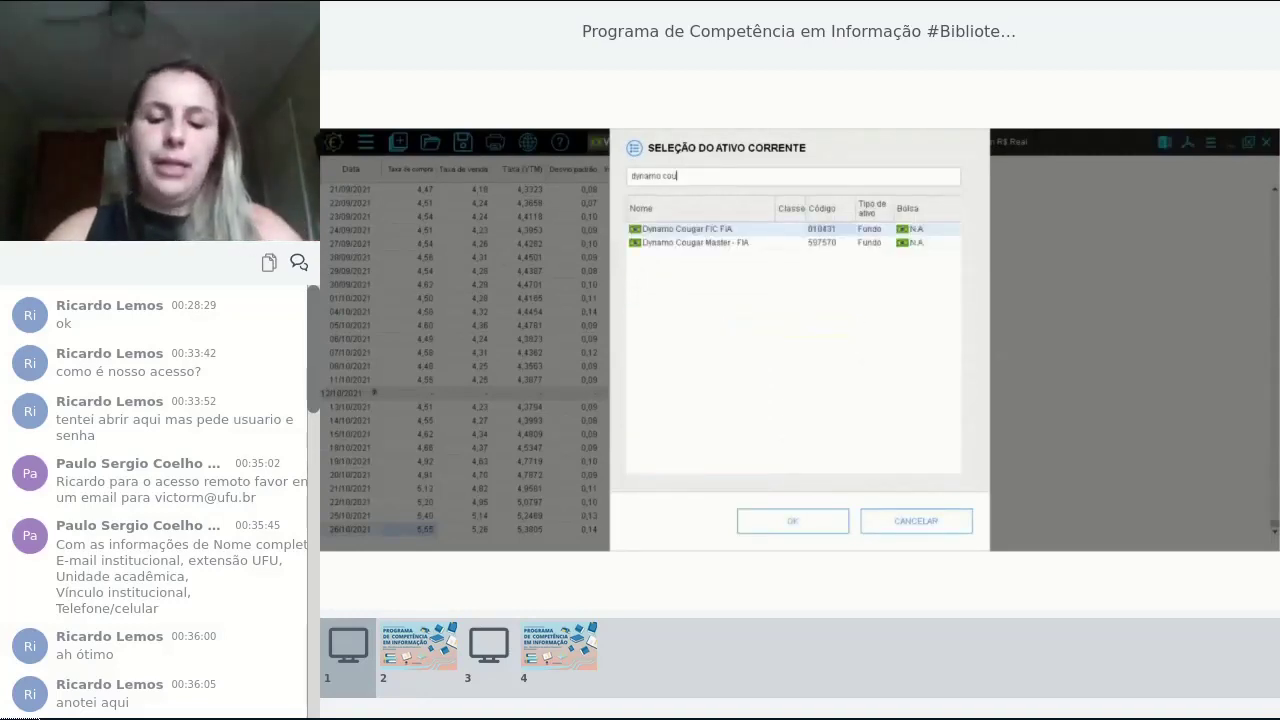
key("Return")
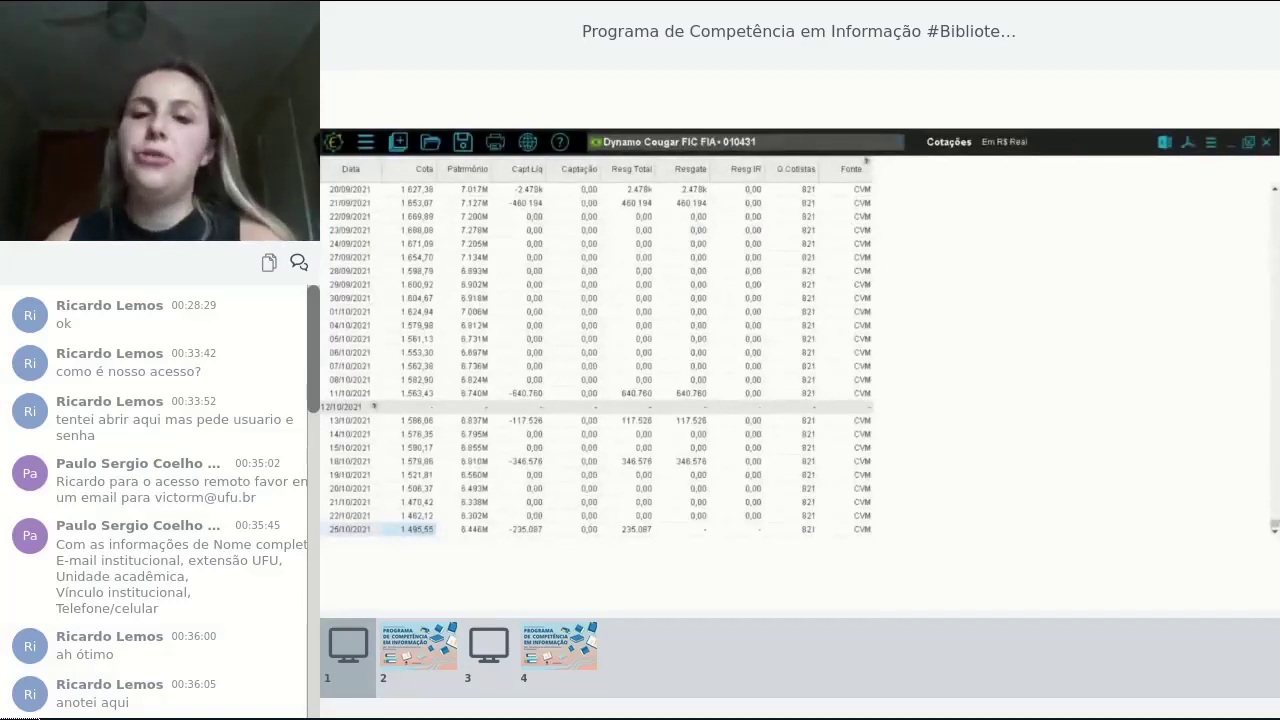
Search for cdi and switch the quotes to the CDI Acumulado index
left_click(705, 141)
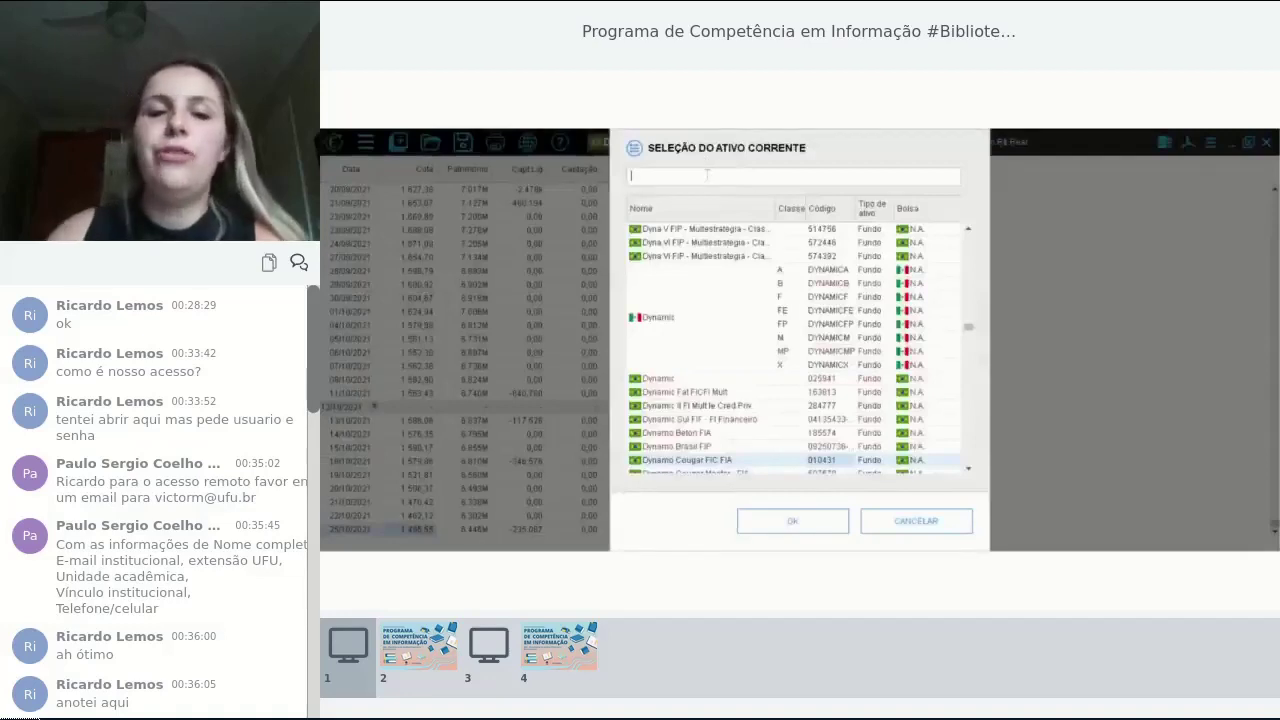
type("cdi")
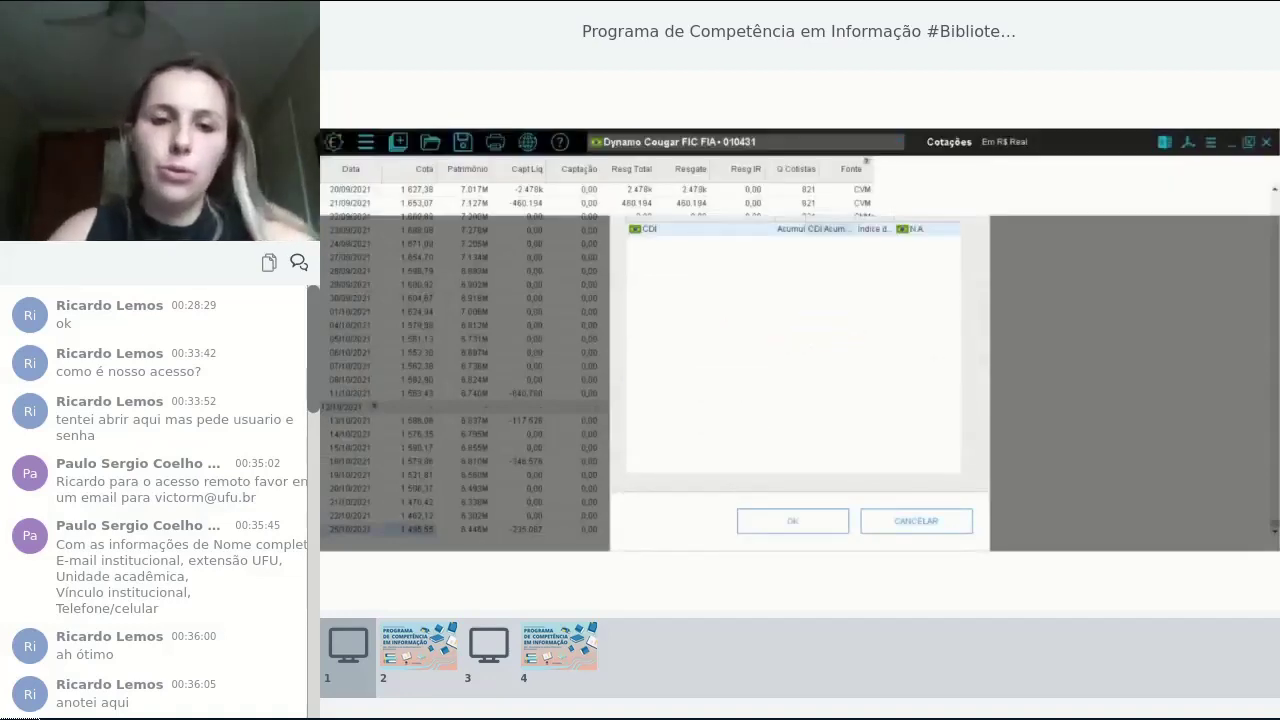
key("Return")
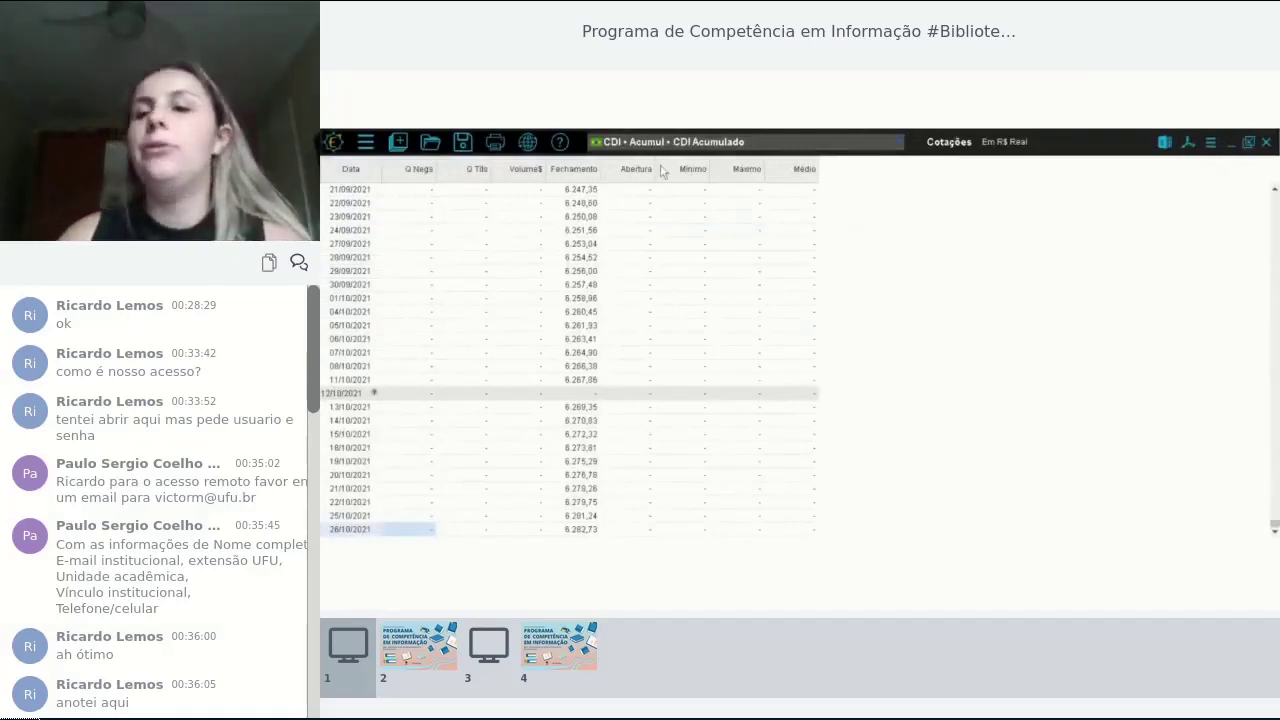
Search for petr3 and switch the quotes to the Petrobras ON share PETR3 on Bovespa
left_click(639, 144)
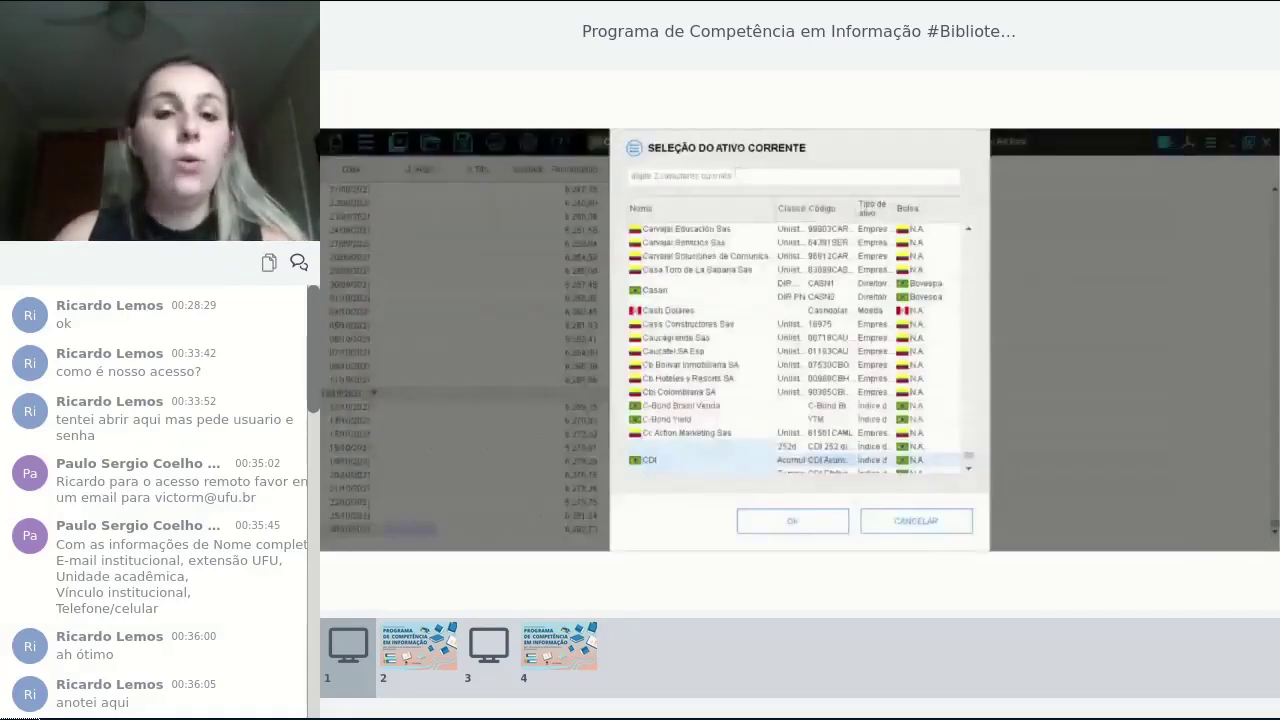
type("petr3")
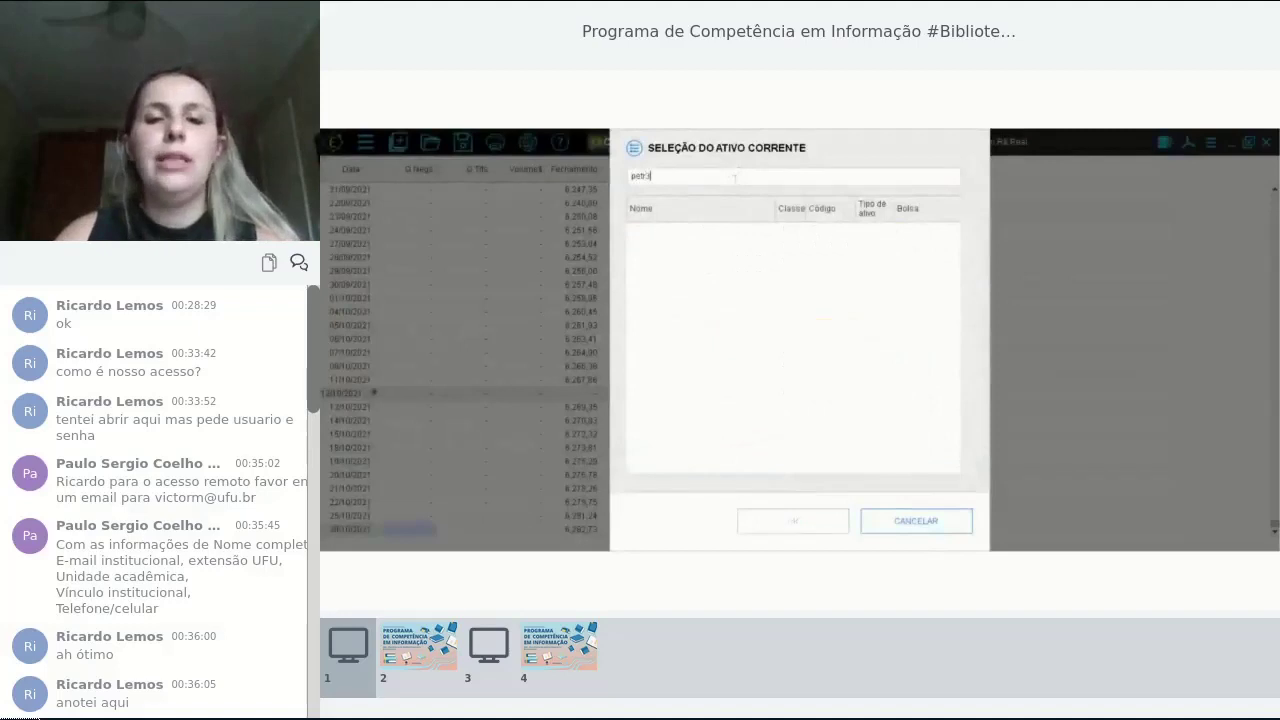
key("Return")
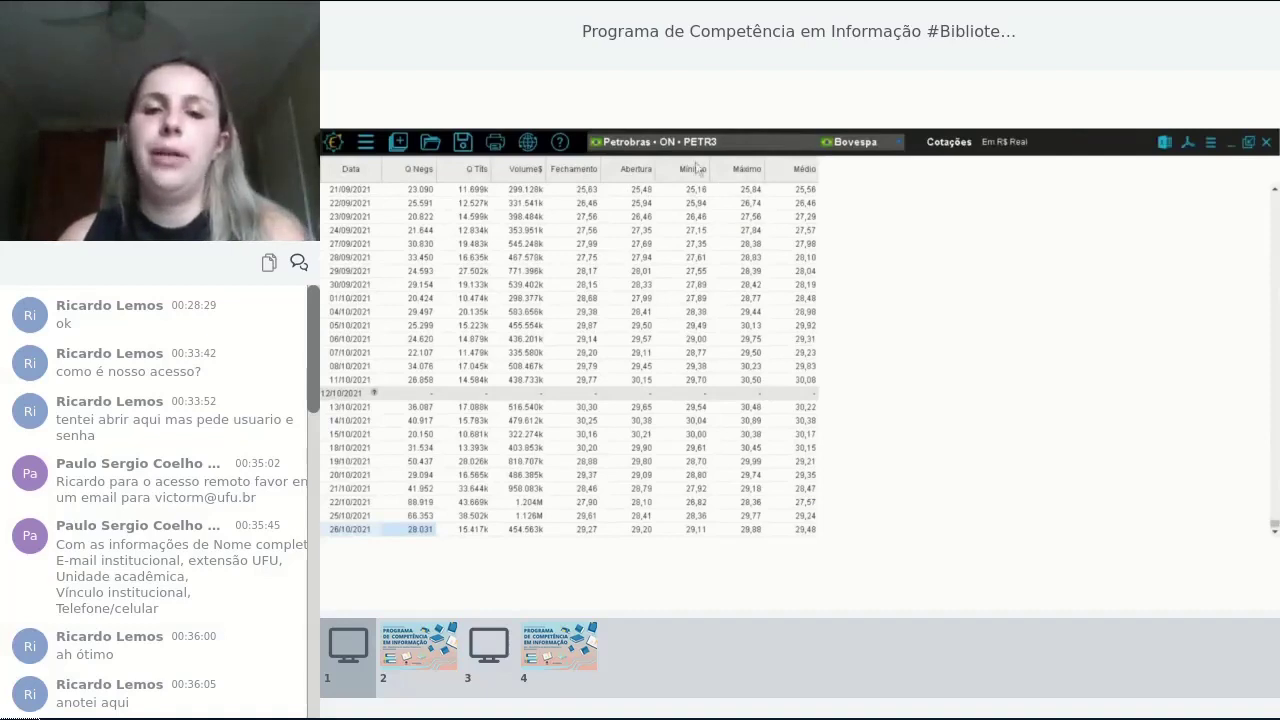
left_click(399, 143)
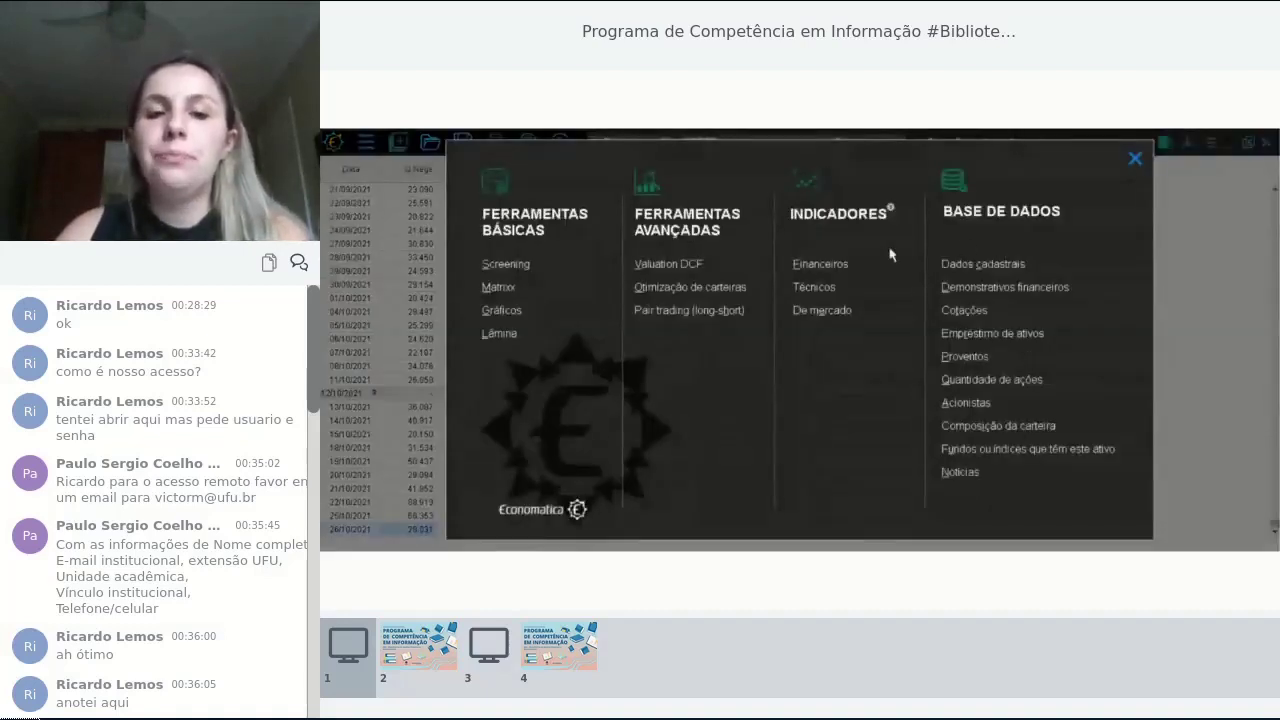
left_click(1135, 160)
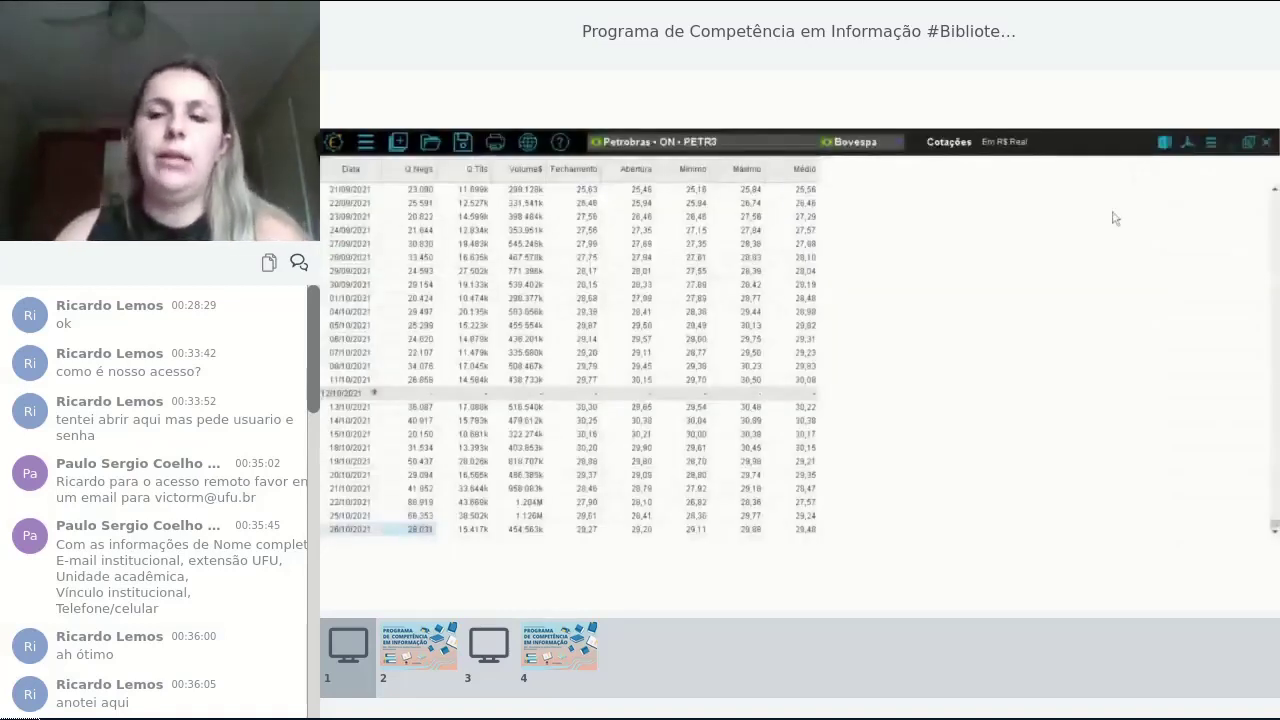
left_click(1212, 143)
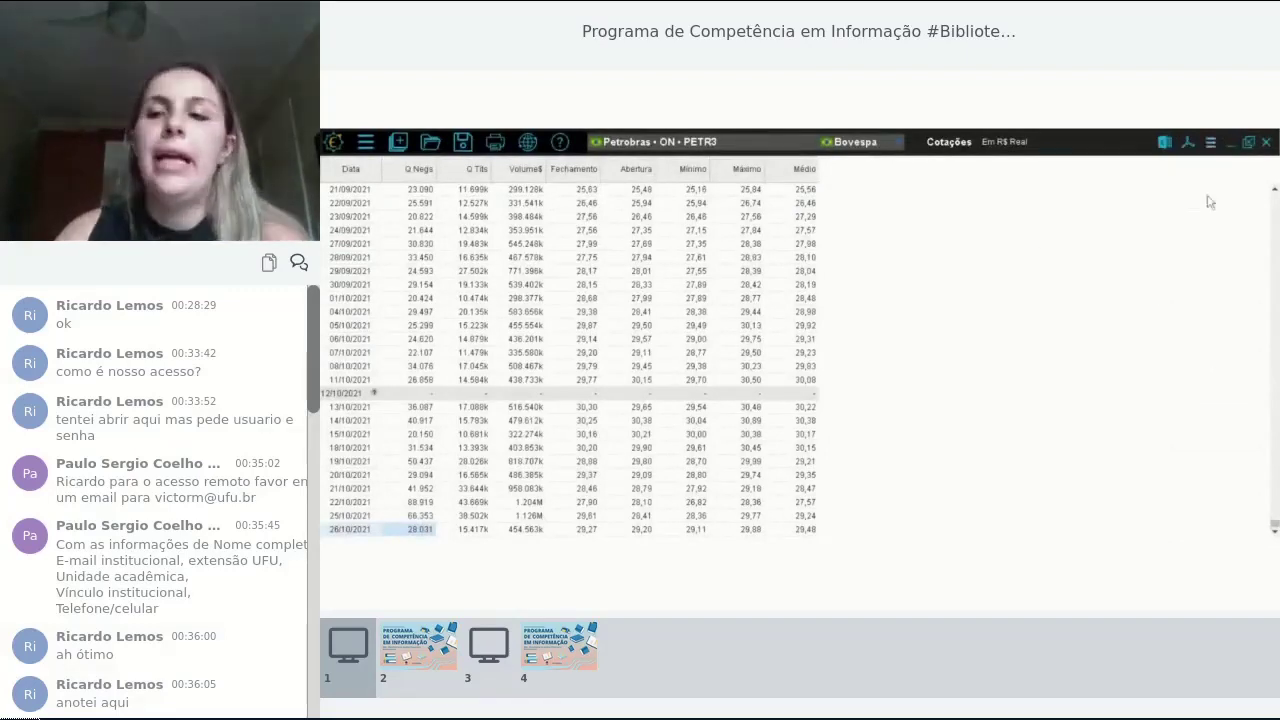
Set the PETR3 quote parameters to a start date of 01/08/2021 with values starting at 100 (começando em 100)
left_click(1212, 143)
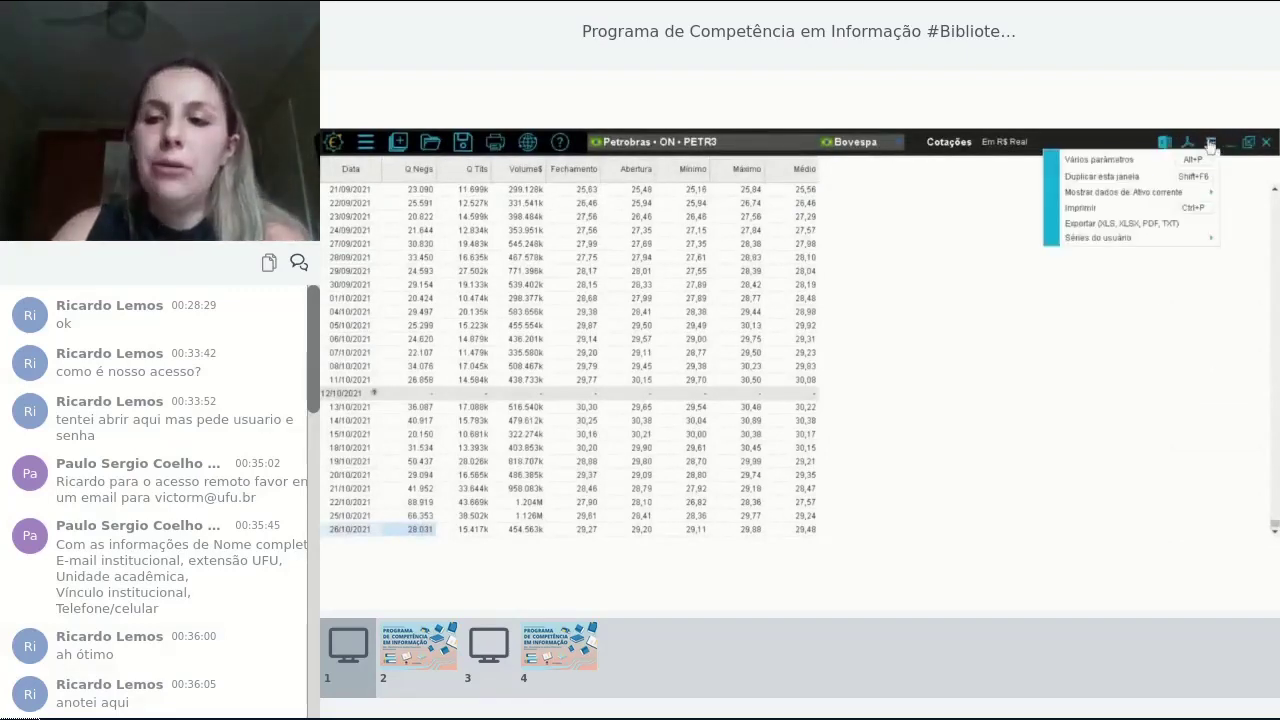
left_click(1130, 158)
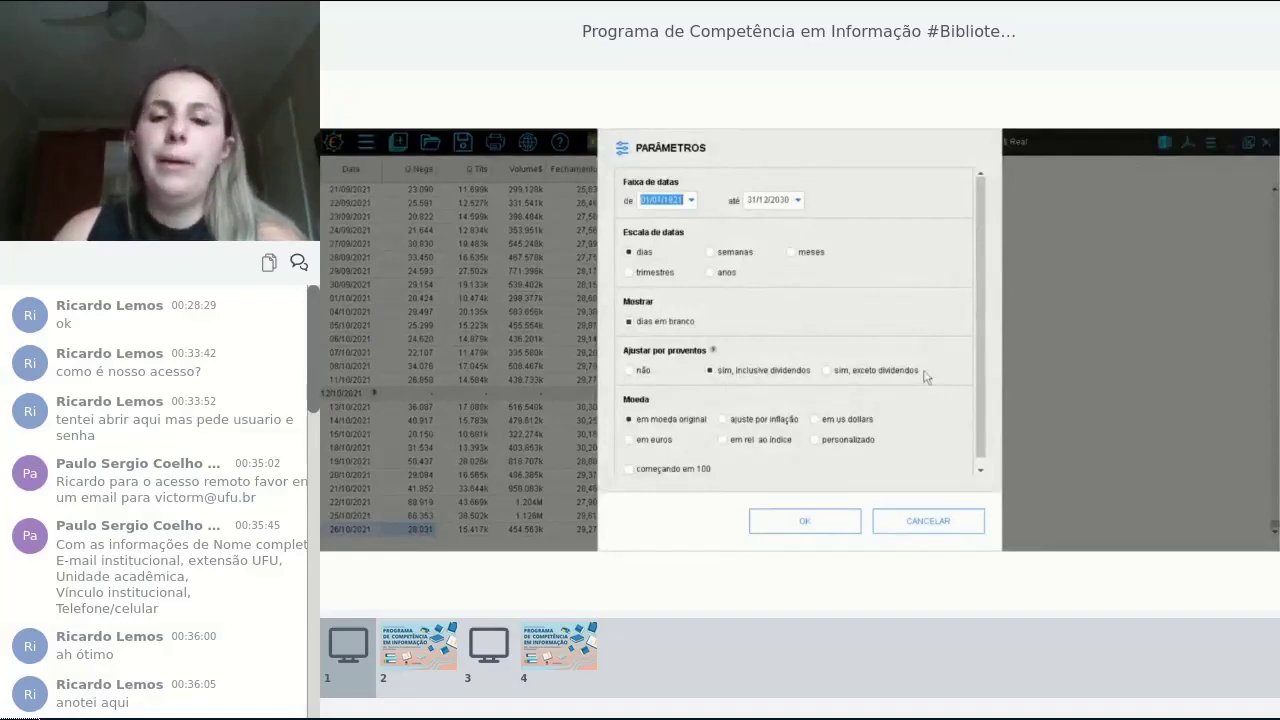
left_click(630, 472)
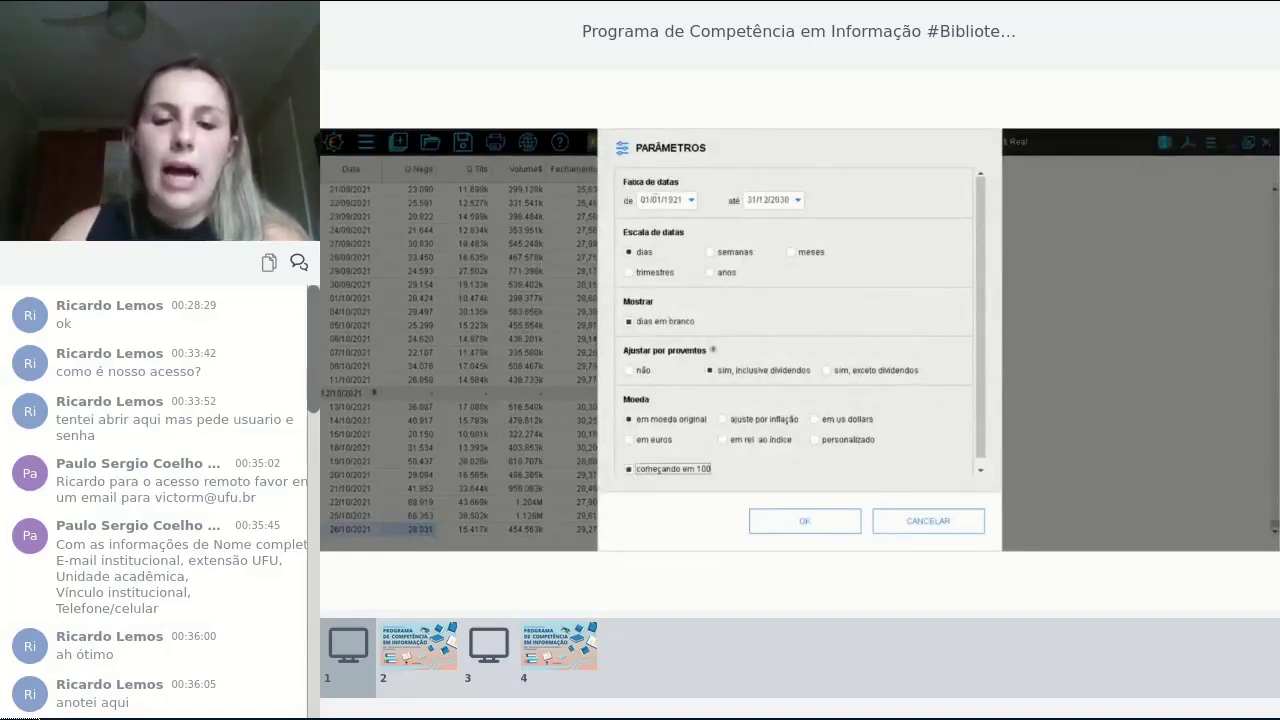
left_click(657, 200)
type("01/0")
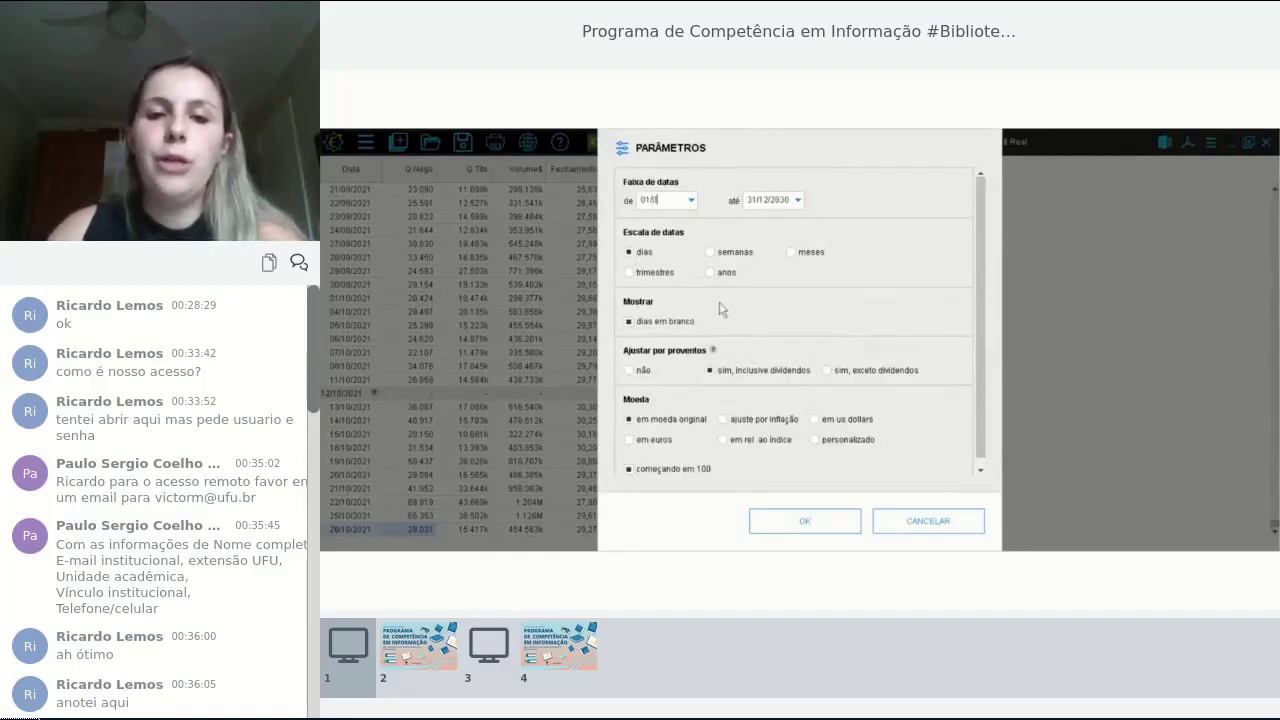
type("8/2021")
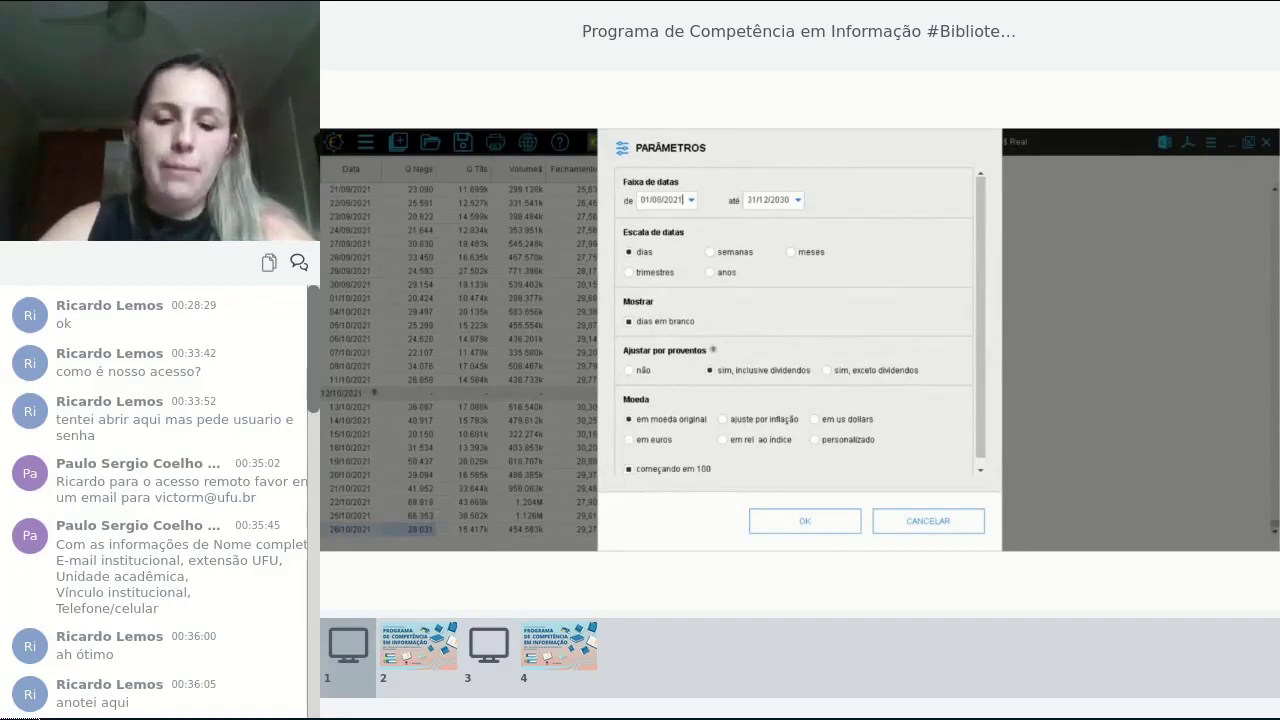
left_click(832, 531)
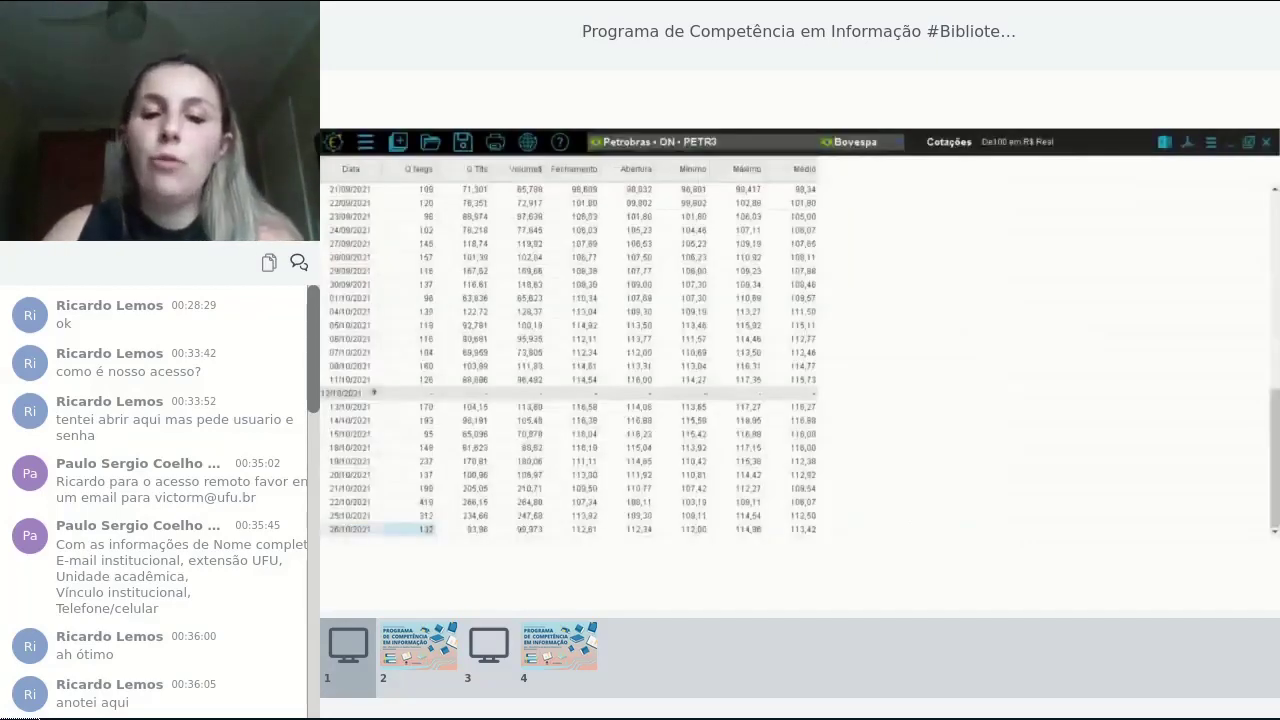
Examine the Fechamento values of the base-100 PETR3 quotes from the first date to the most recent
left_click_drag(1276, 490, 1270, 253)
left_click(591, 195)
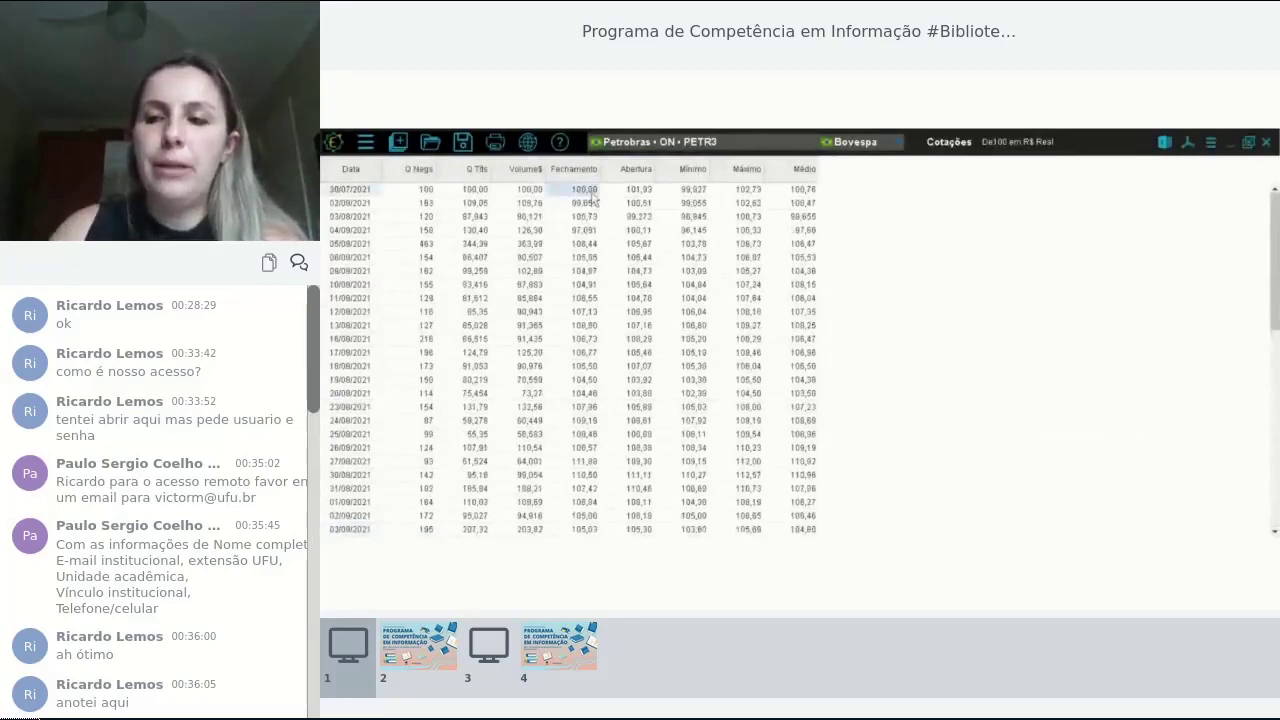
left_click_drag(1276, 258, 1277, 470)
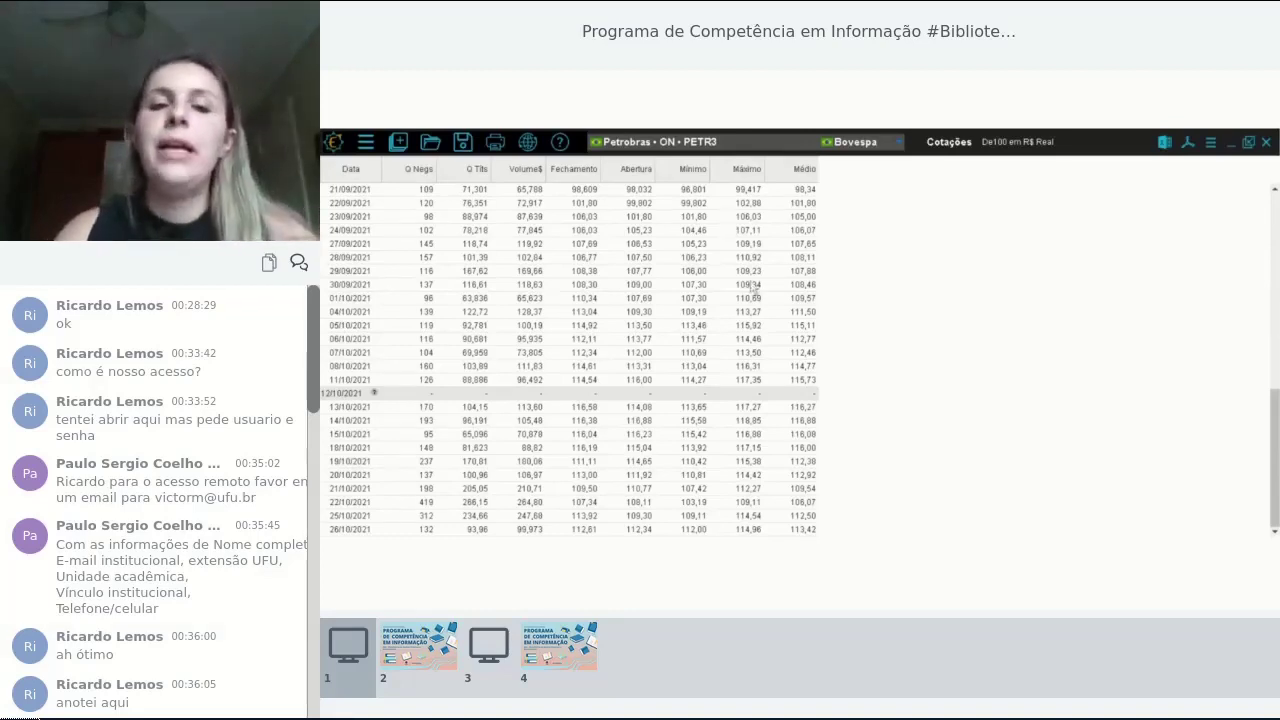
View the general preformatted chart Performance relativa aos índices (base 100), and return to the maximized Cotações window
left_click(366, 141)
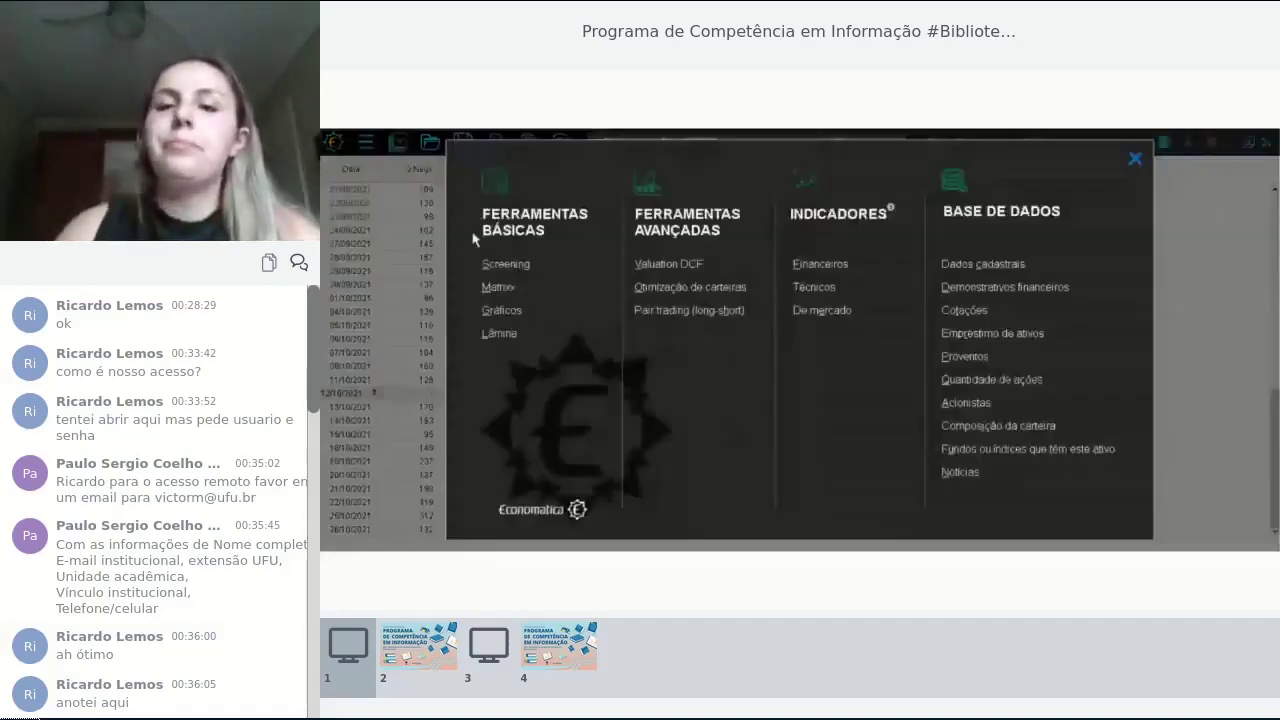
left_click(507, 314)
left_click(592, 206)
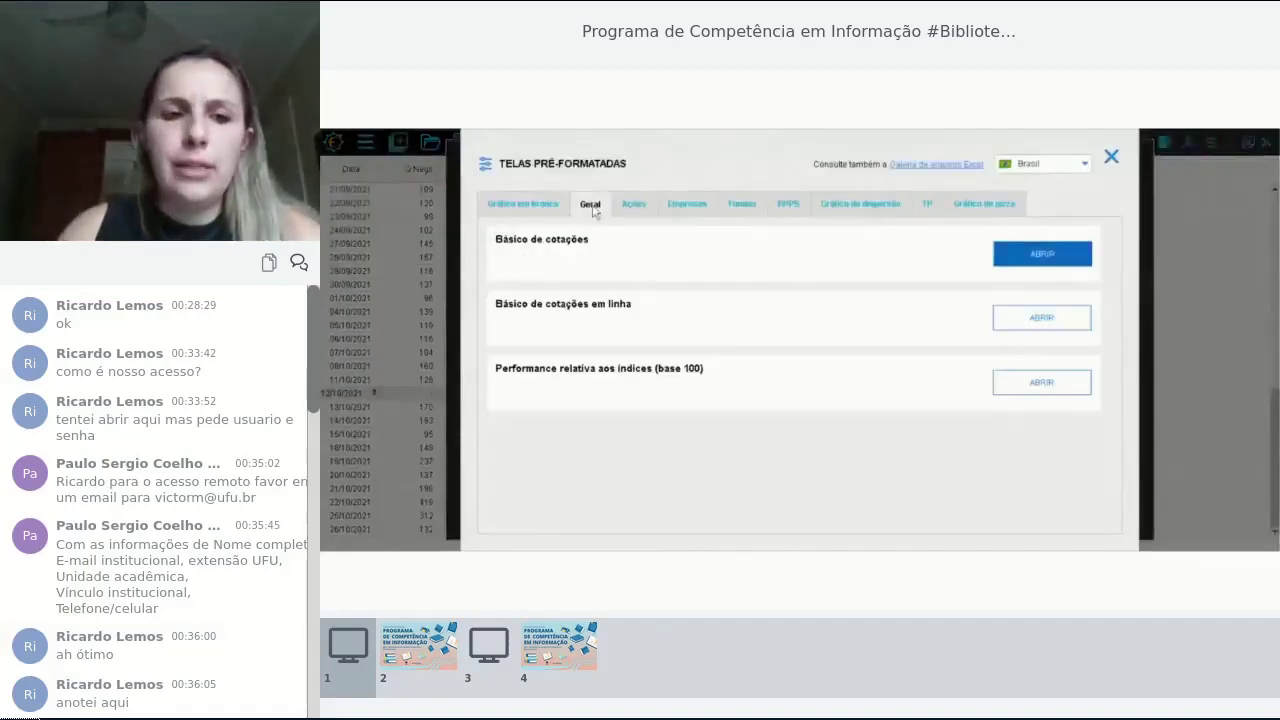
left_click(1000, 388)
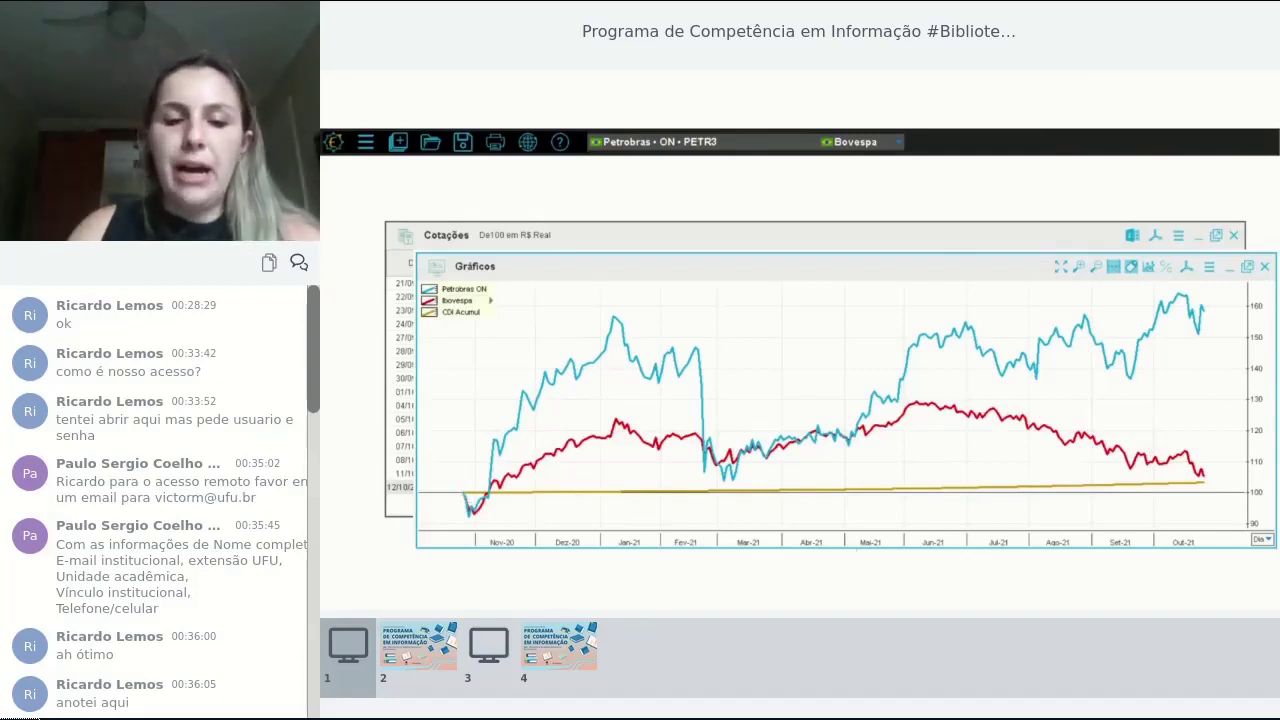
left_click(1264, 266)
left_click(1216, 236)
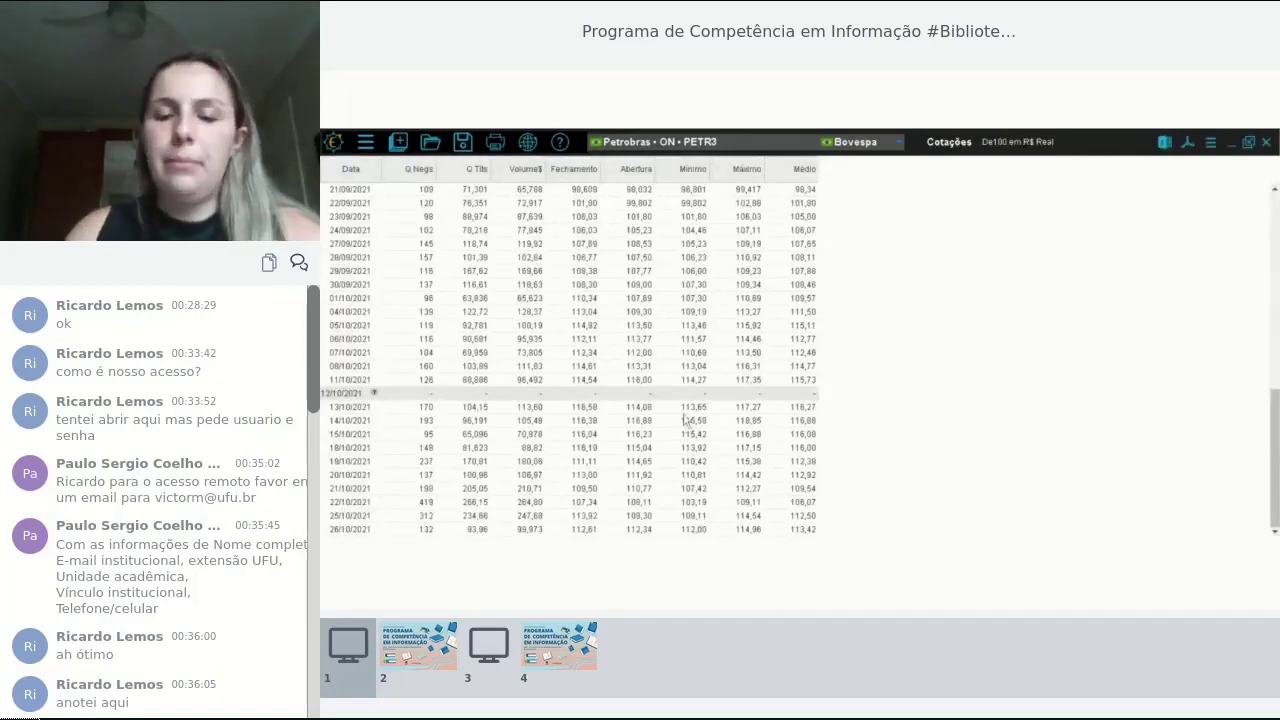
Disable the começando em 100 parameter so the PETR3 quotes use their original values
left_click(1210, 144)
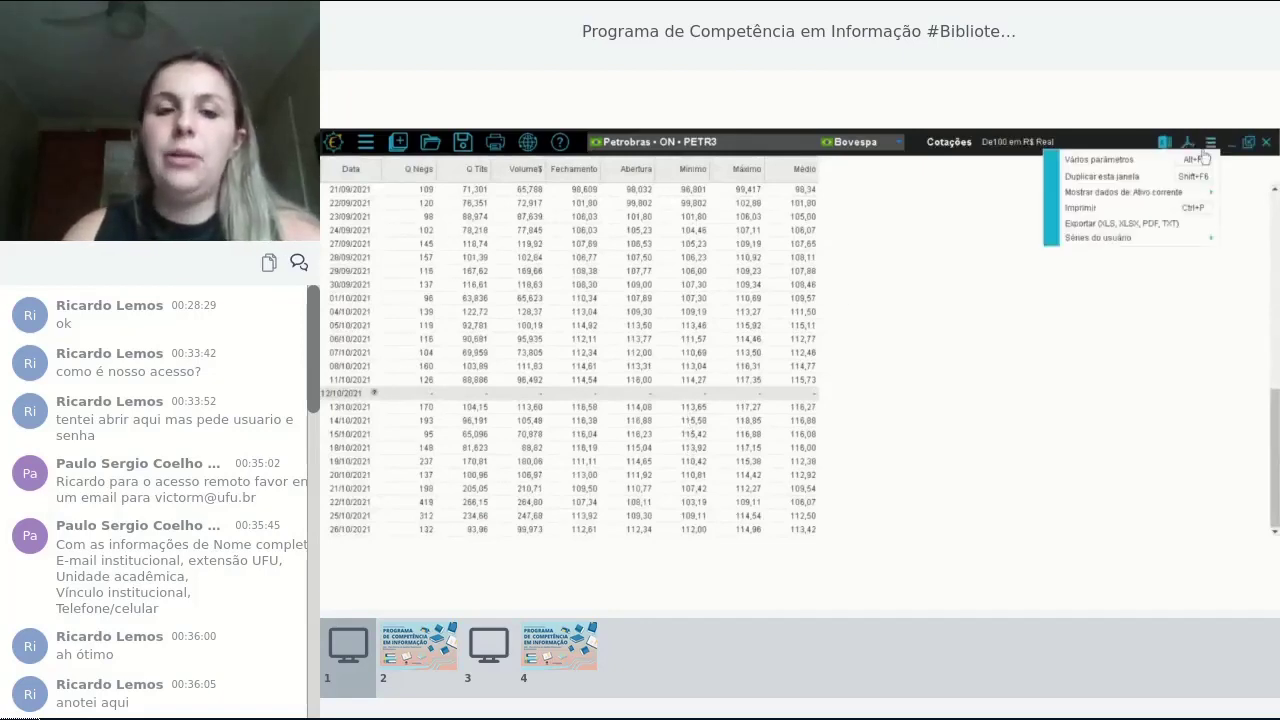
left_click(1140, 158)
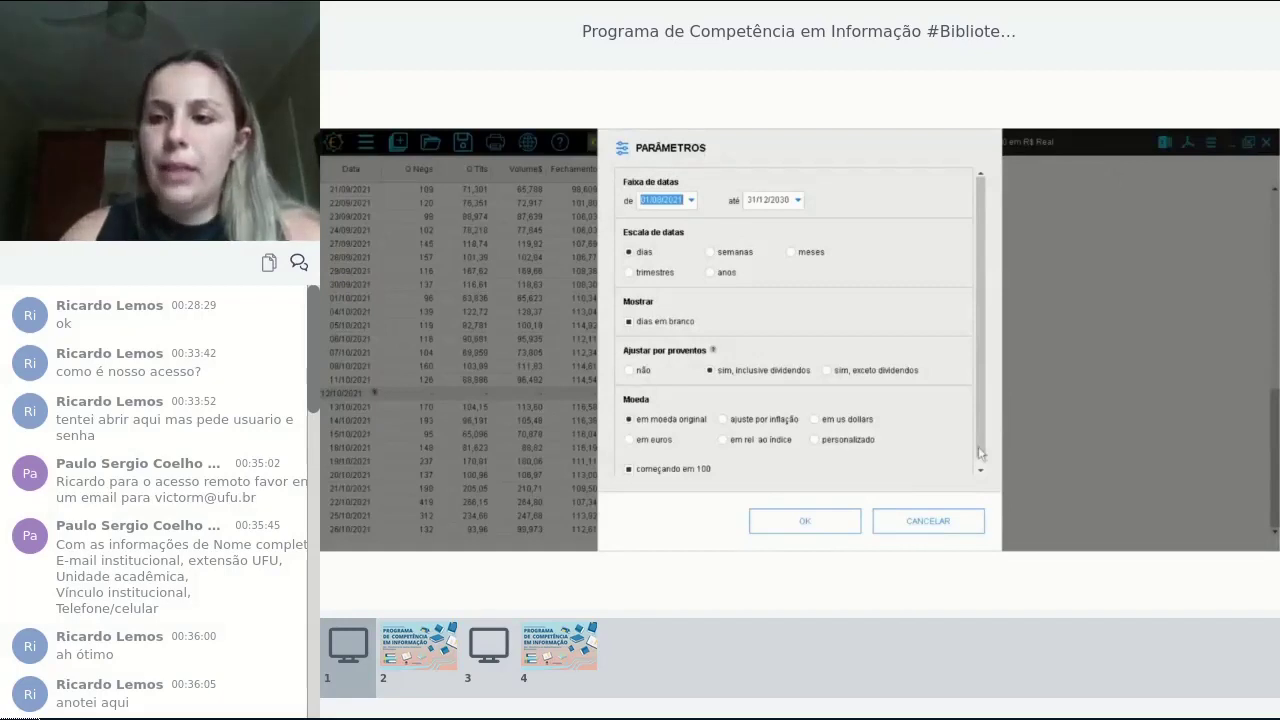
scroll(700, 420, "down", 1)
left_click(650, 463)
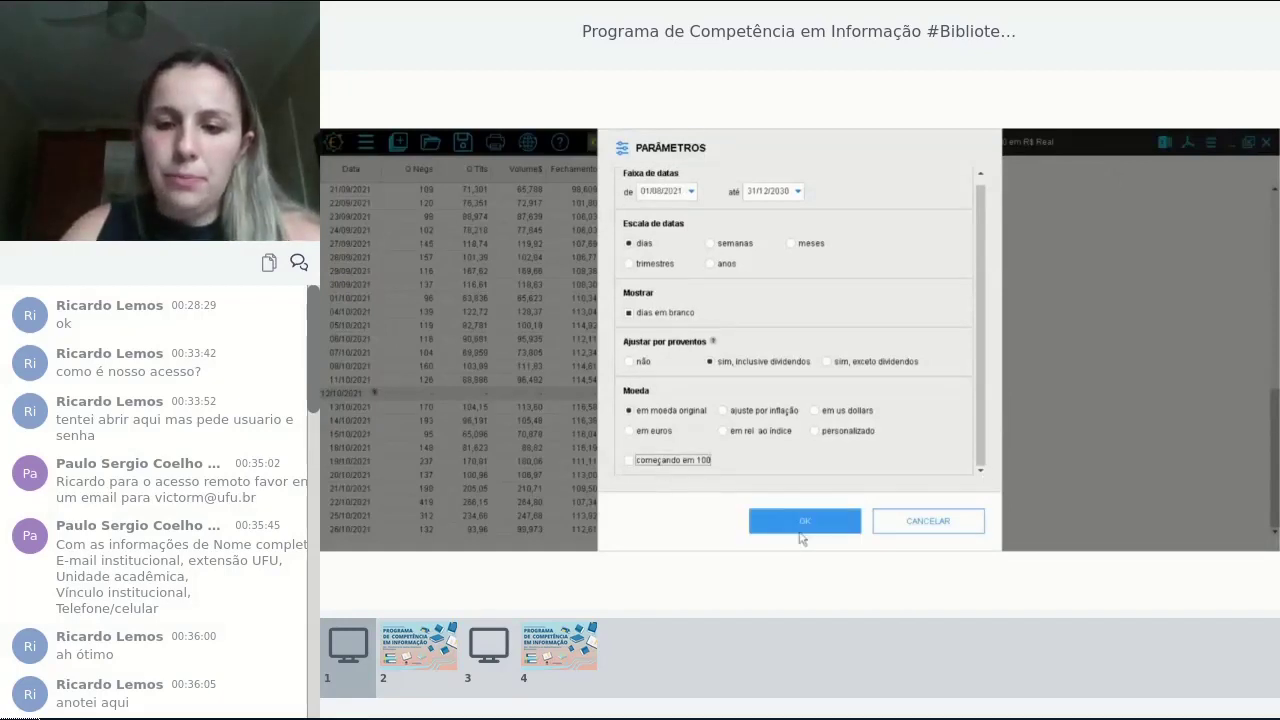
left_click(800, 528)
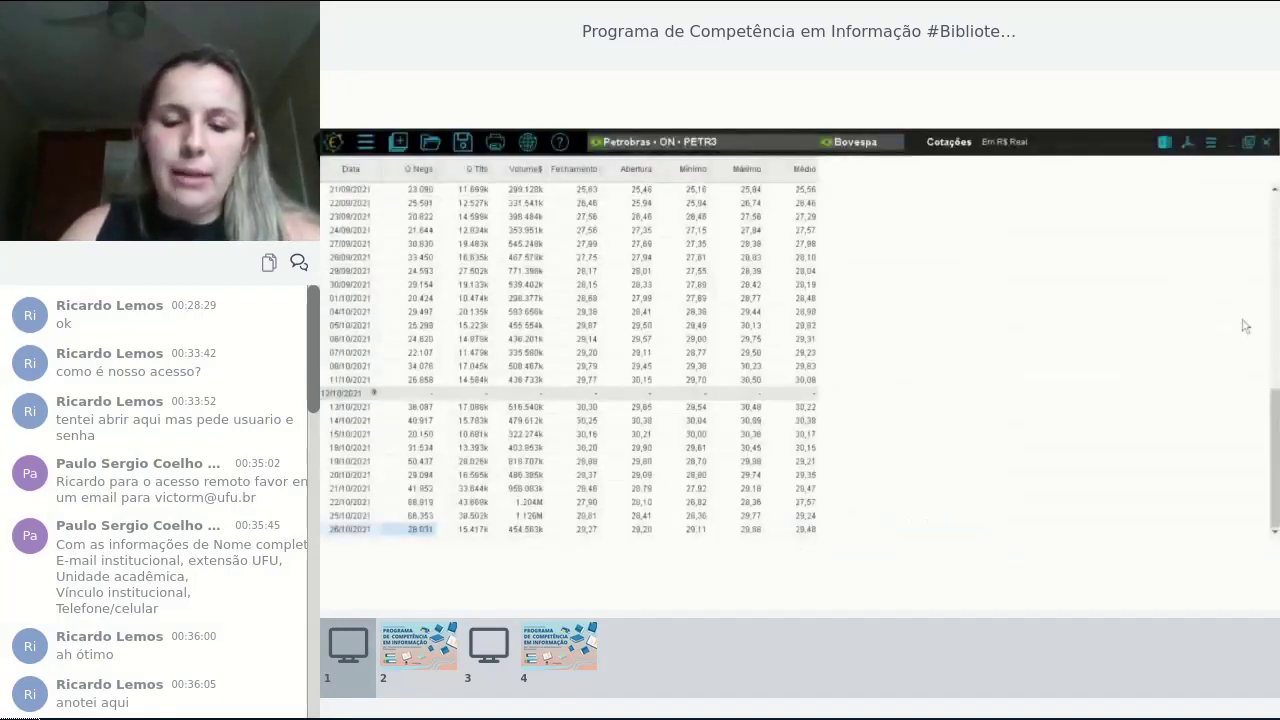
Review the PETR3 quote parameters and leave them without applying changes
left_click(1210, 142)
left_click(1148, 161)
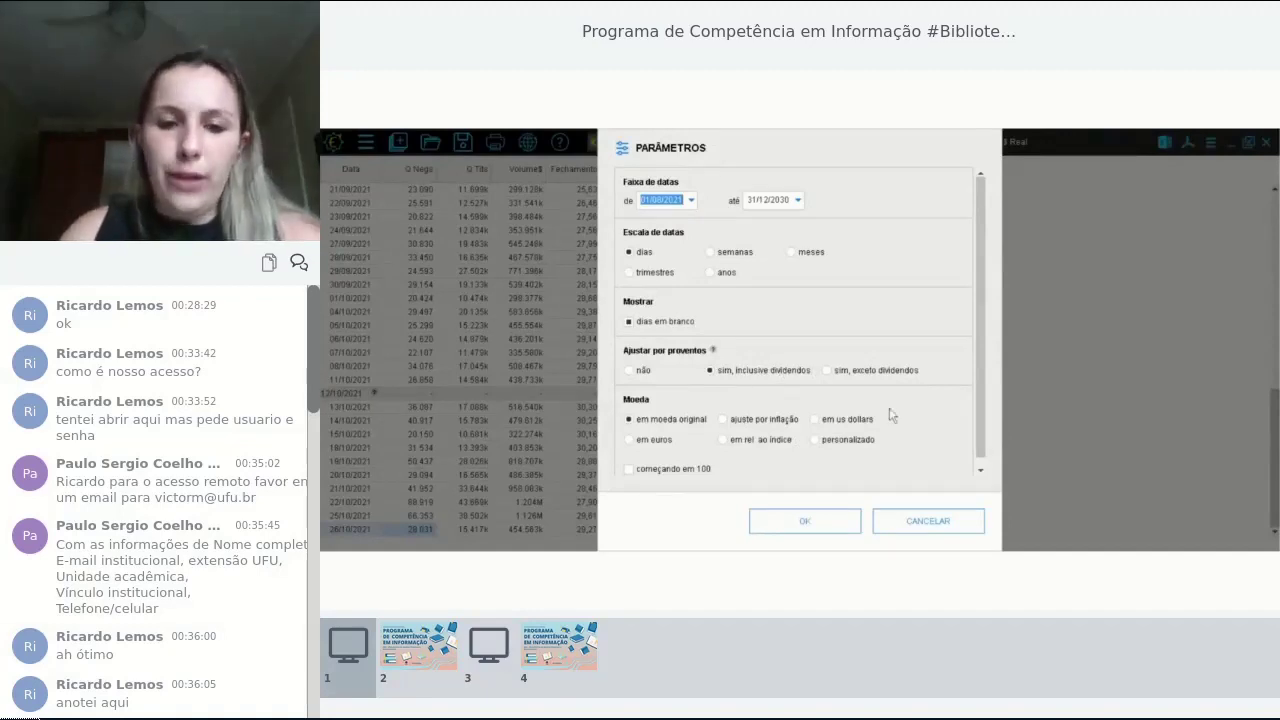
left_click(952, 525)
View the Proventos database for PETR3, and close both the Proventos and Cotações windows
left_click(366, 142)
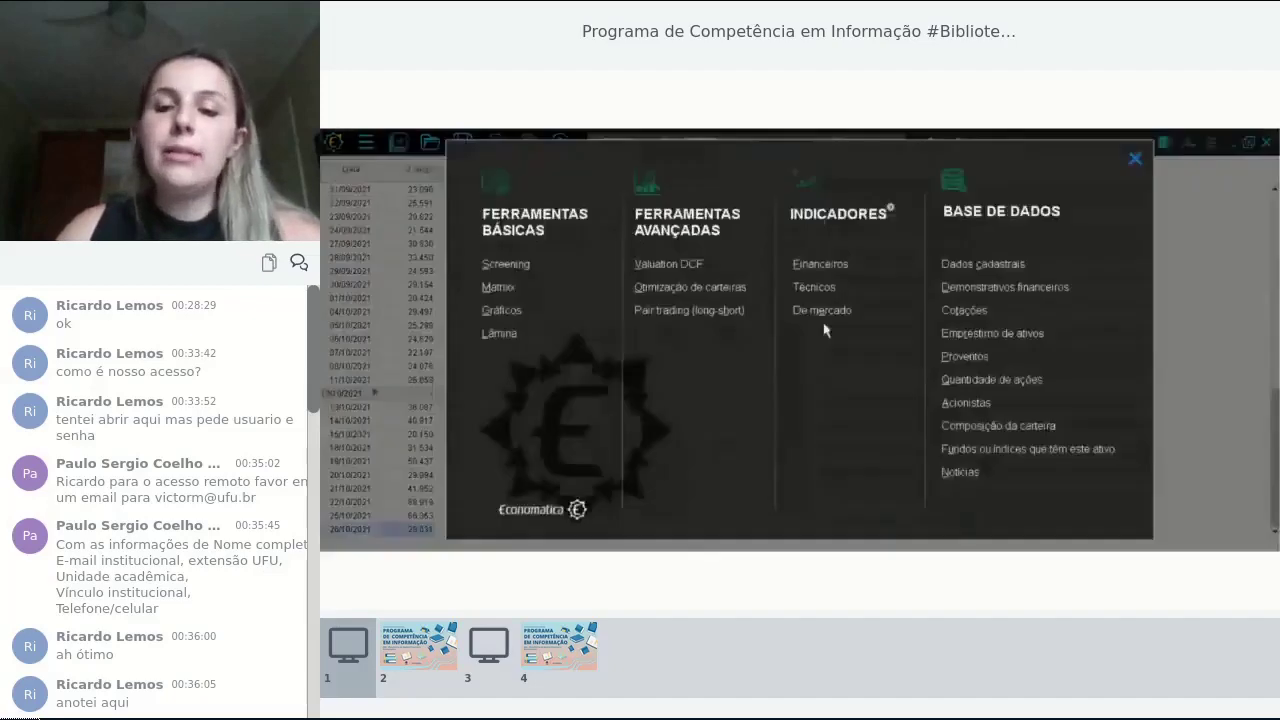
left_click(986, 361)
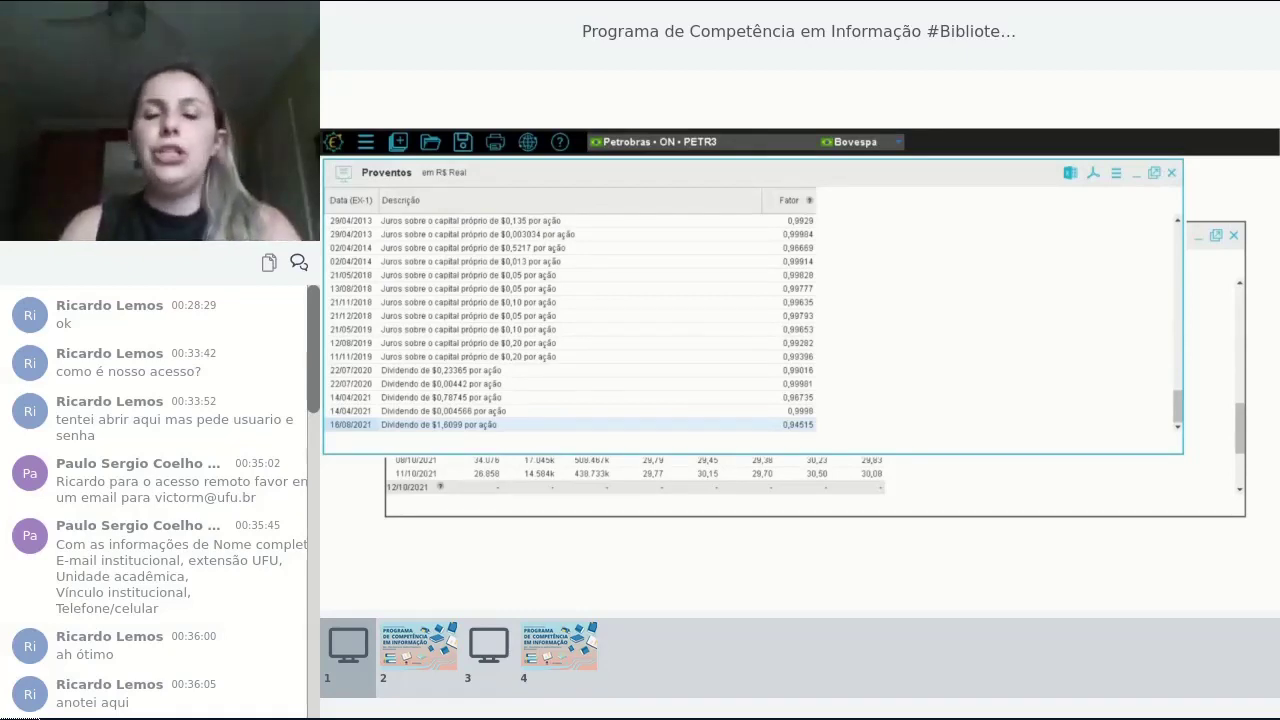
left_click(1171, 173)
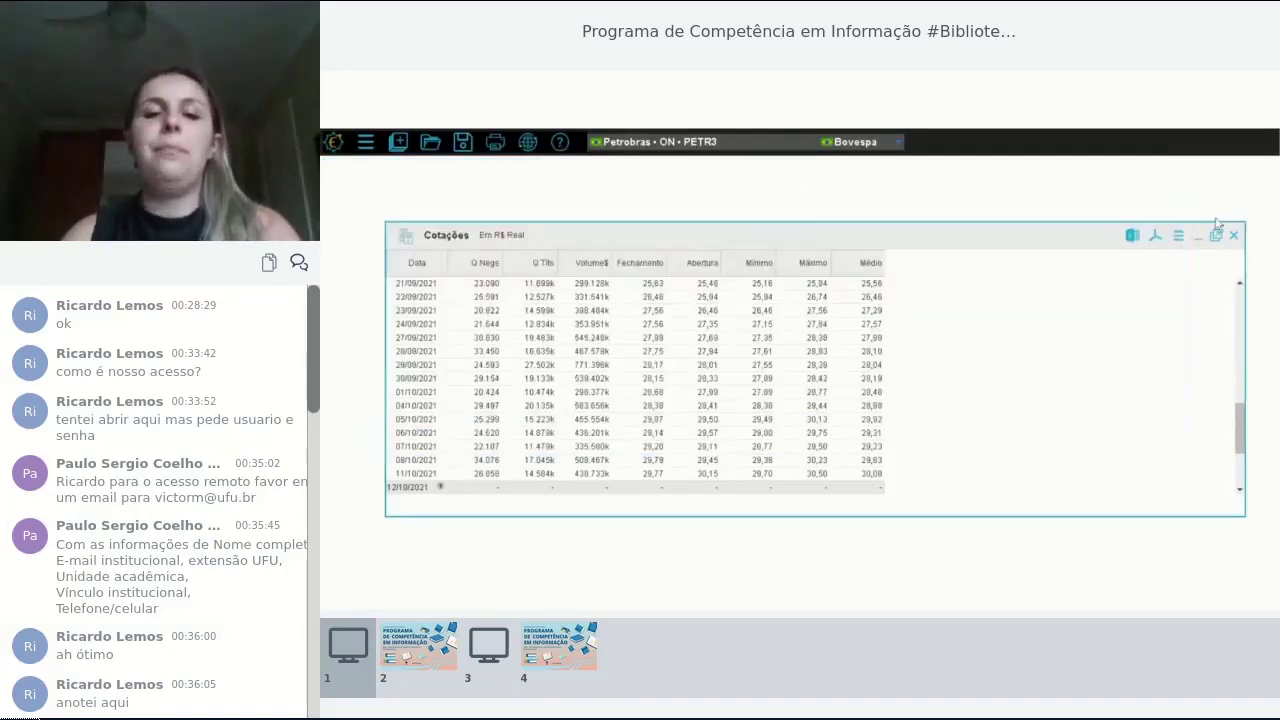
left_click(1226, 240)
left_click(1273, 144)
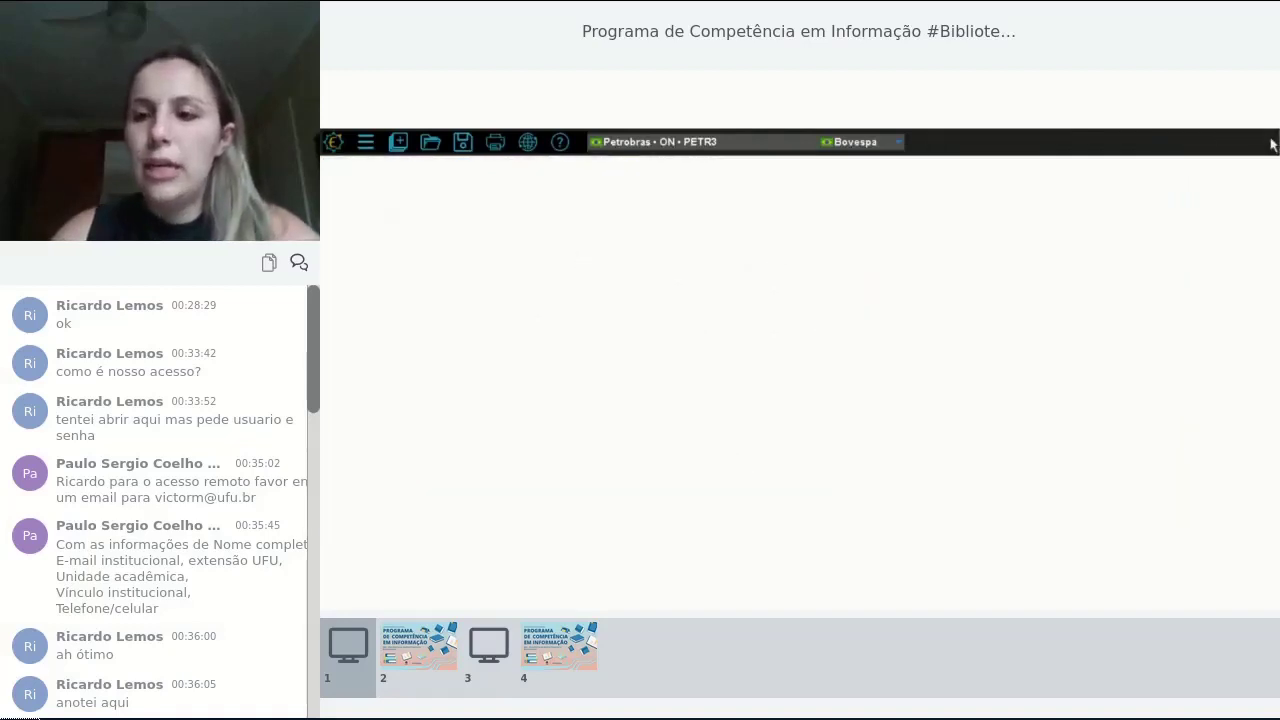
Select CASH3 as the current asset and open its Proventos database
left_click(642, 148)
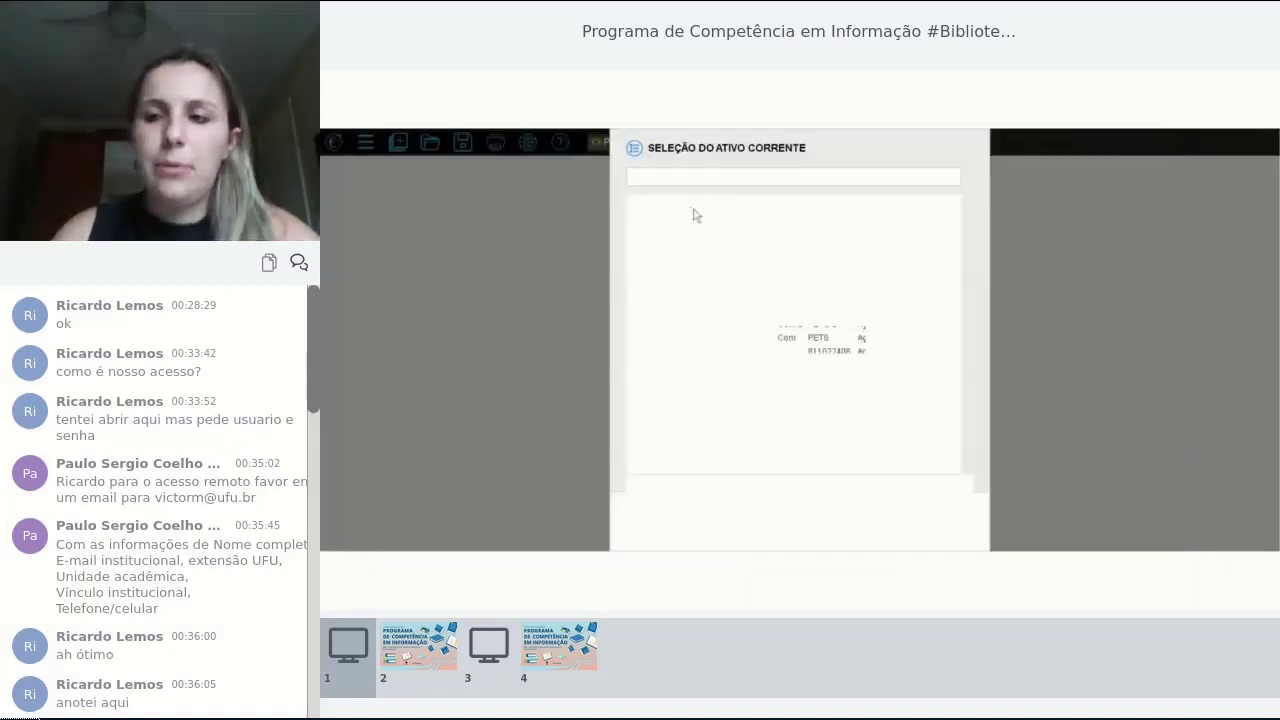
left_click(689, 175)
type("cash3")
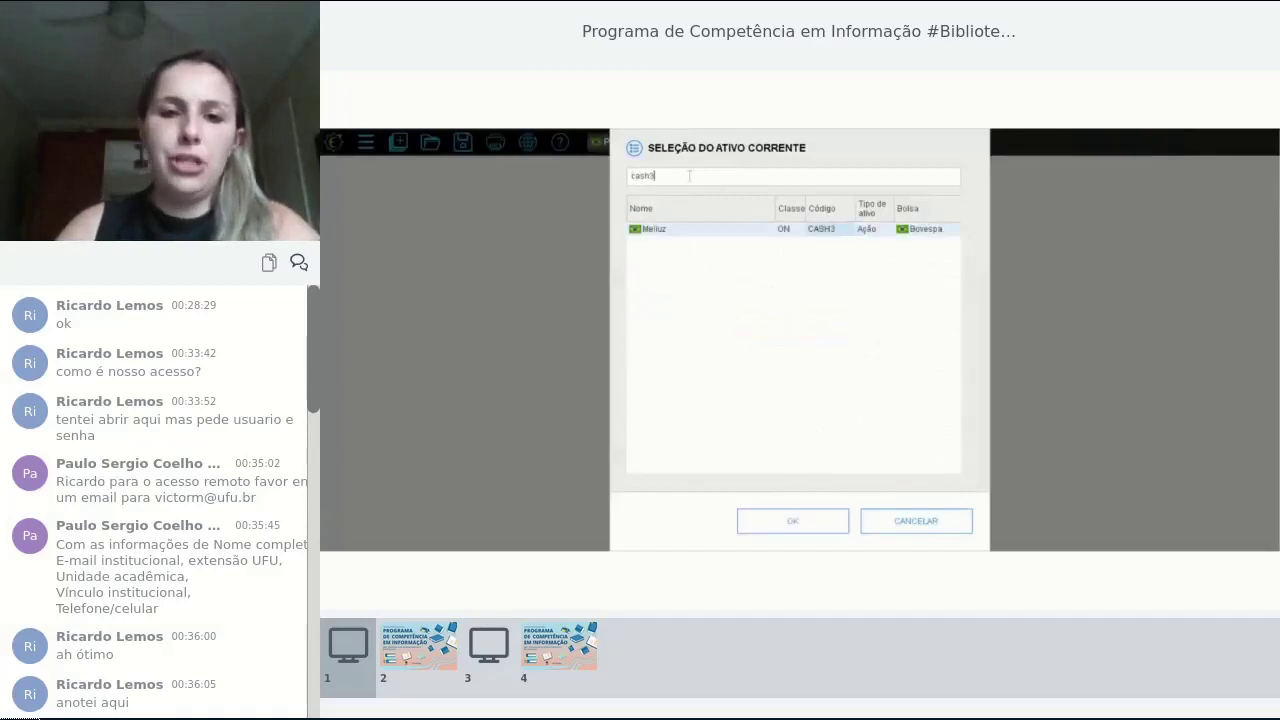
key("Return")
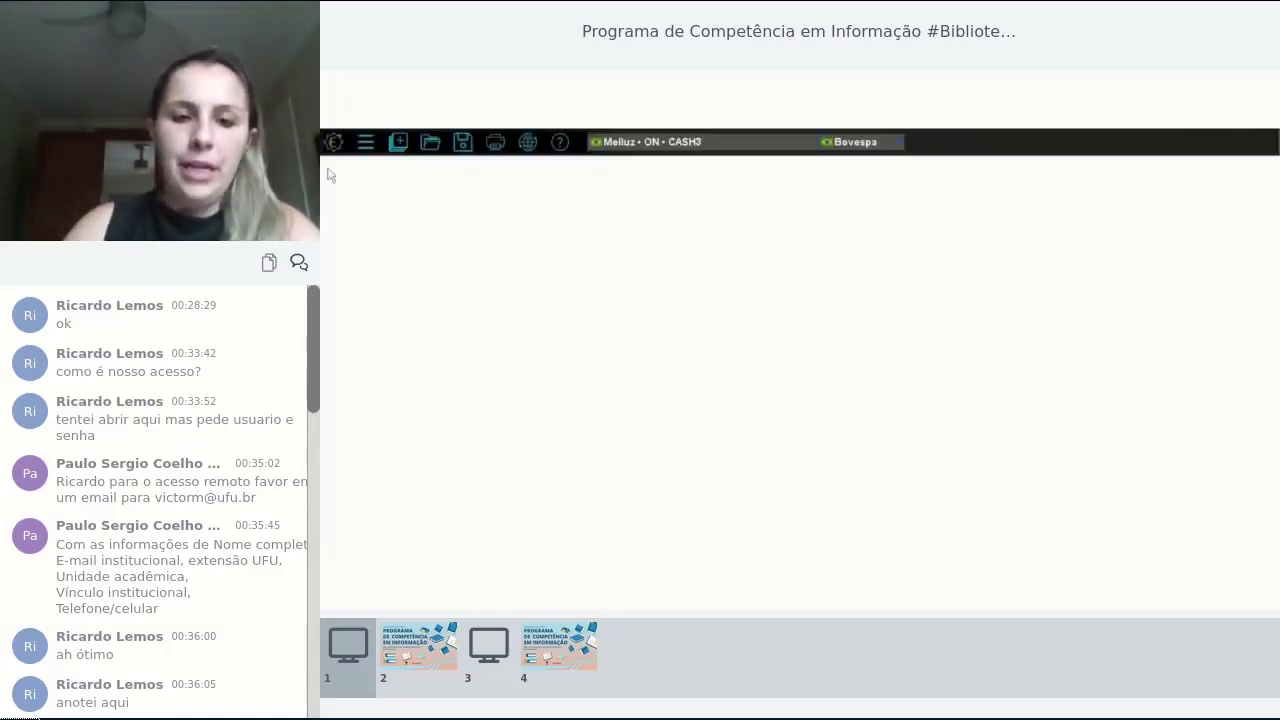
left_click(398, 141)
left_click(958, 364)
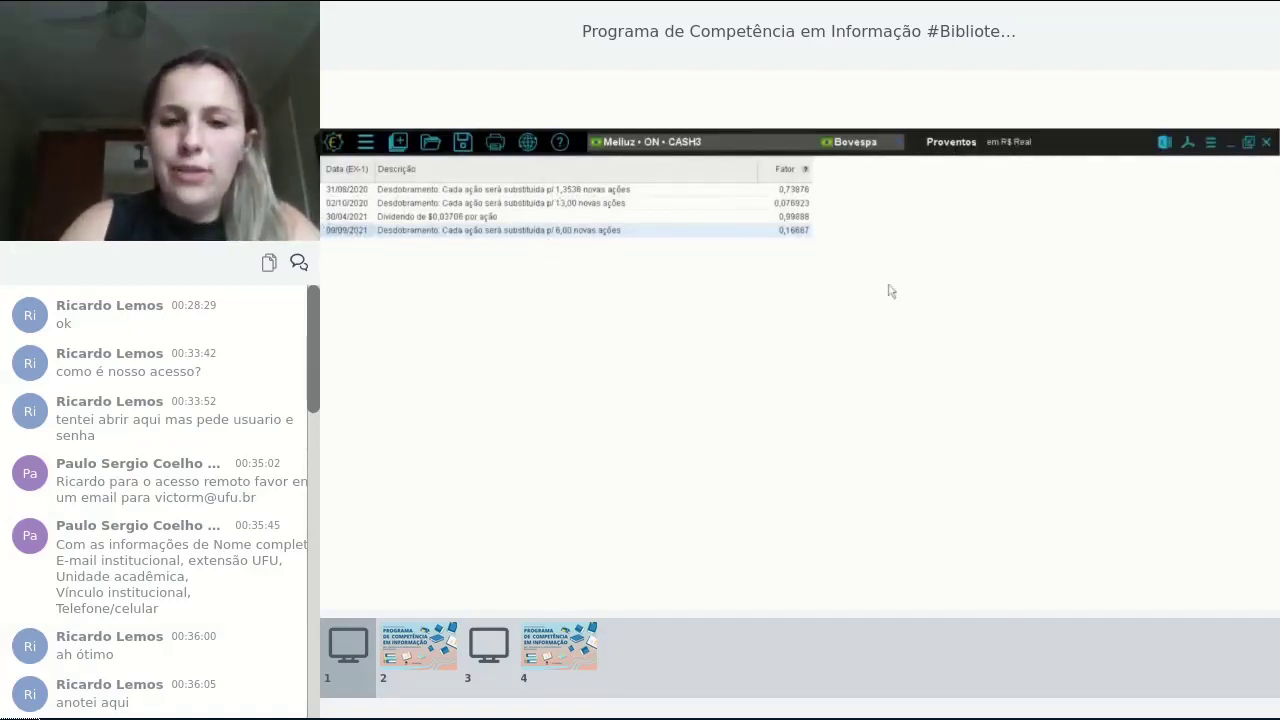
Open the Cotações database for CASH3 in a maximized window and view the August and September 2021 quotes
left_click(400, 142)
left_click(966, 312)
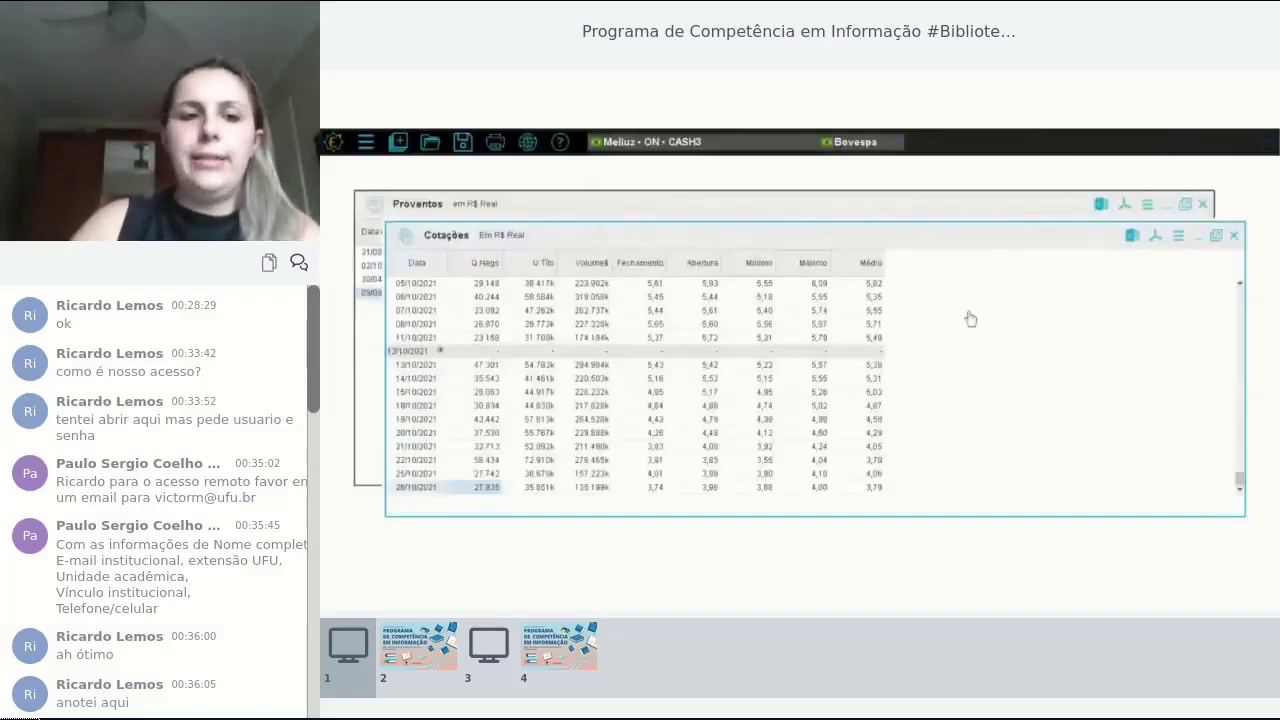
left_click(1216, 237)
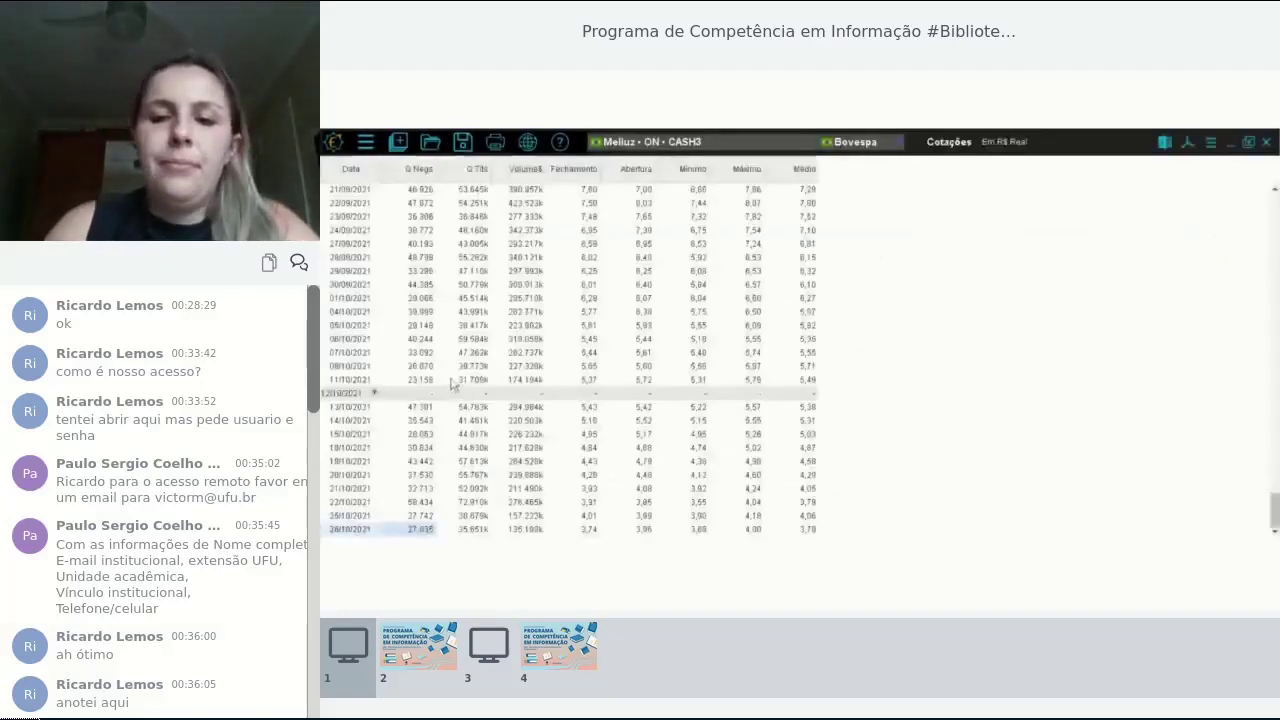
left_click_drag(1274, 515, 1275, 477)
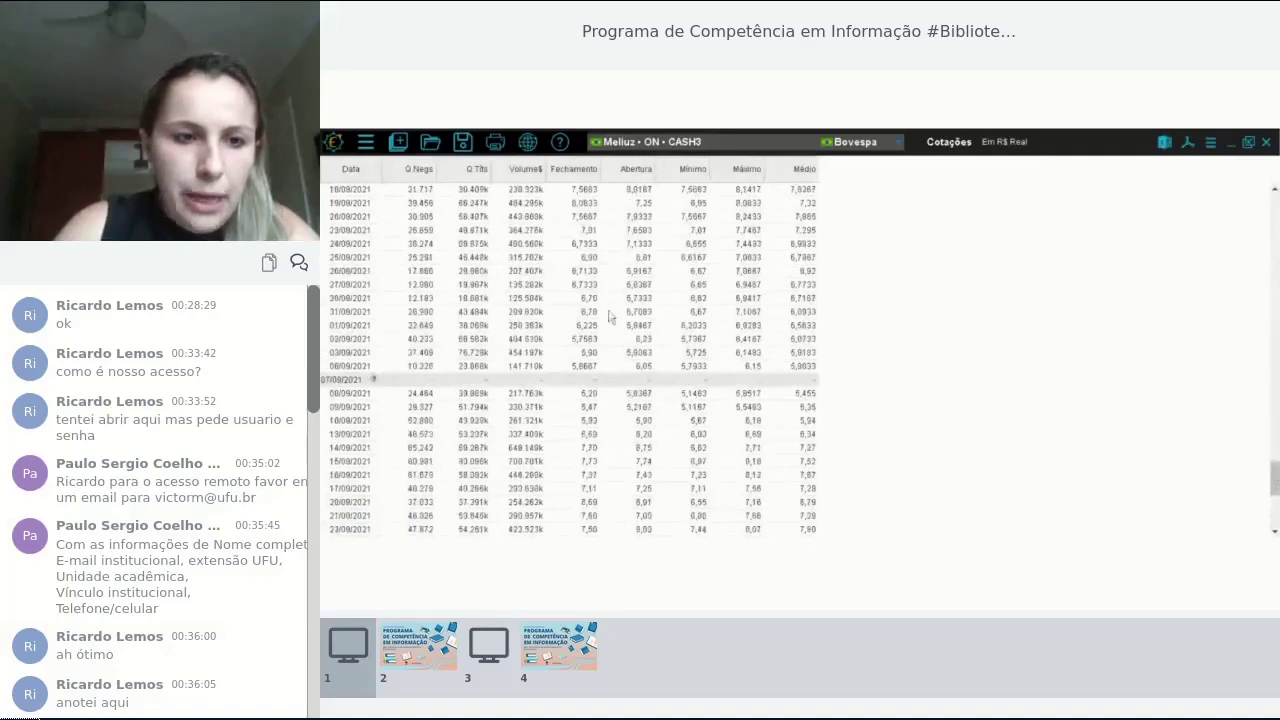
Set the Ajustar por proventos parameter of the CASH3 quotes to não
left_click(1211, 146)
left_click(1190, 157)
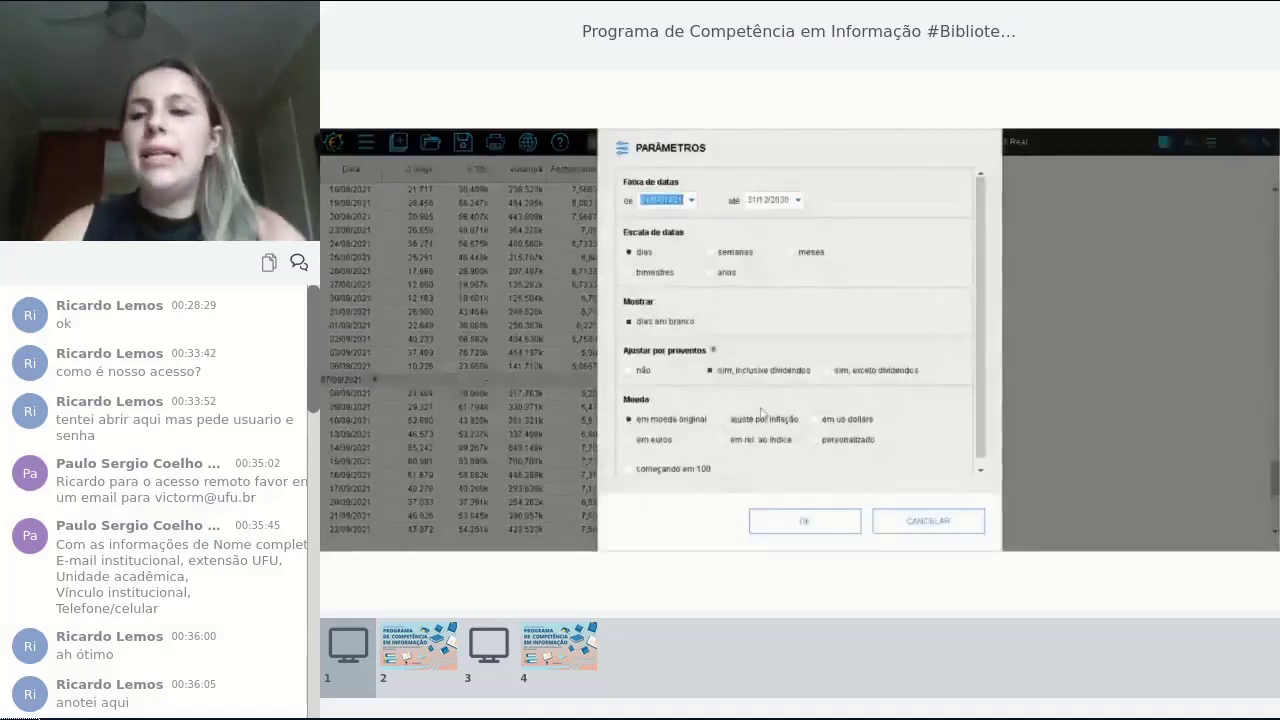
left_click(631, 371)
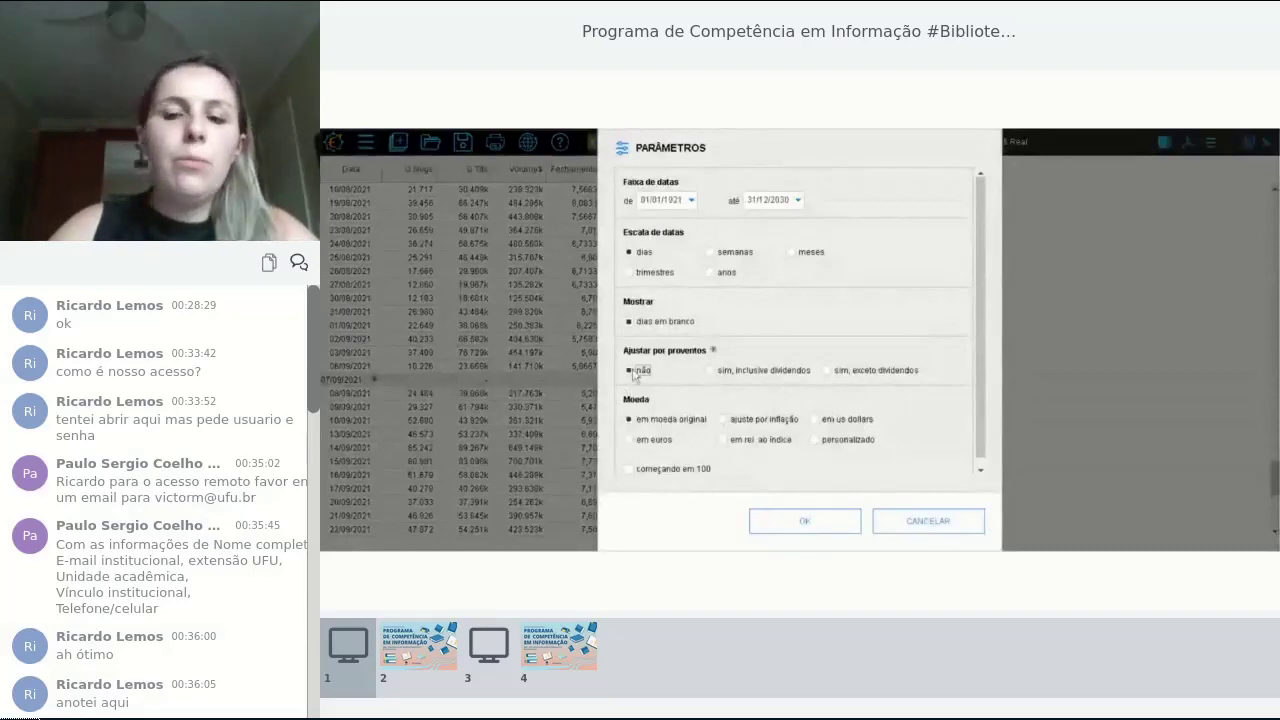
left_click(828, 524)
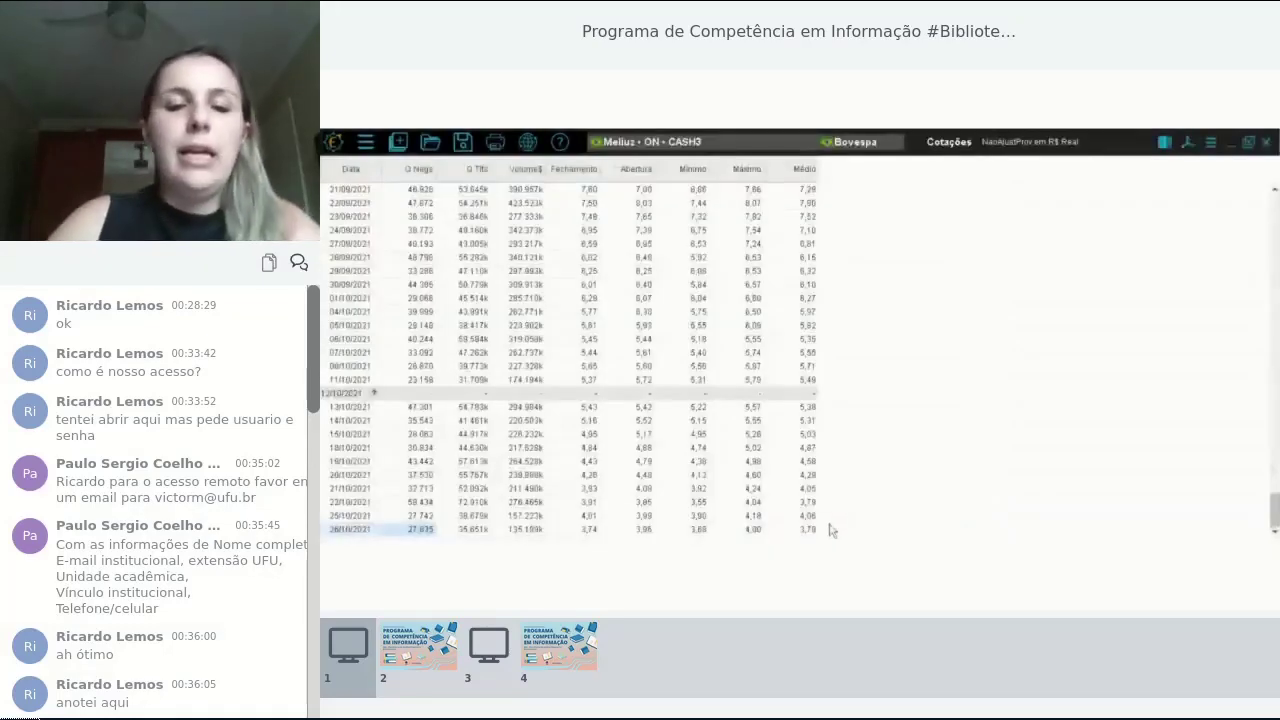
Compare the unadjusted CASH3 closing prices of 09/09/2021 and 10/09/2021
scroll(570, 360, "up", 8)
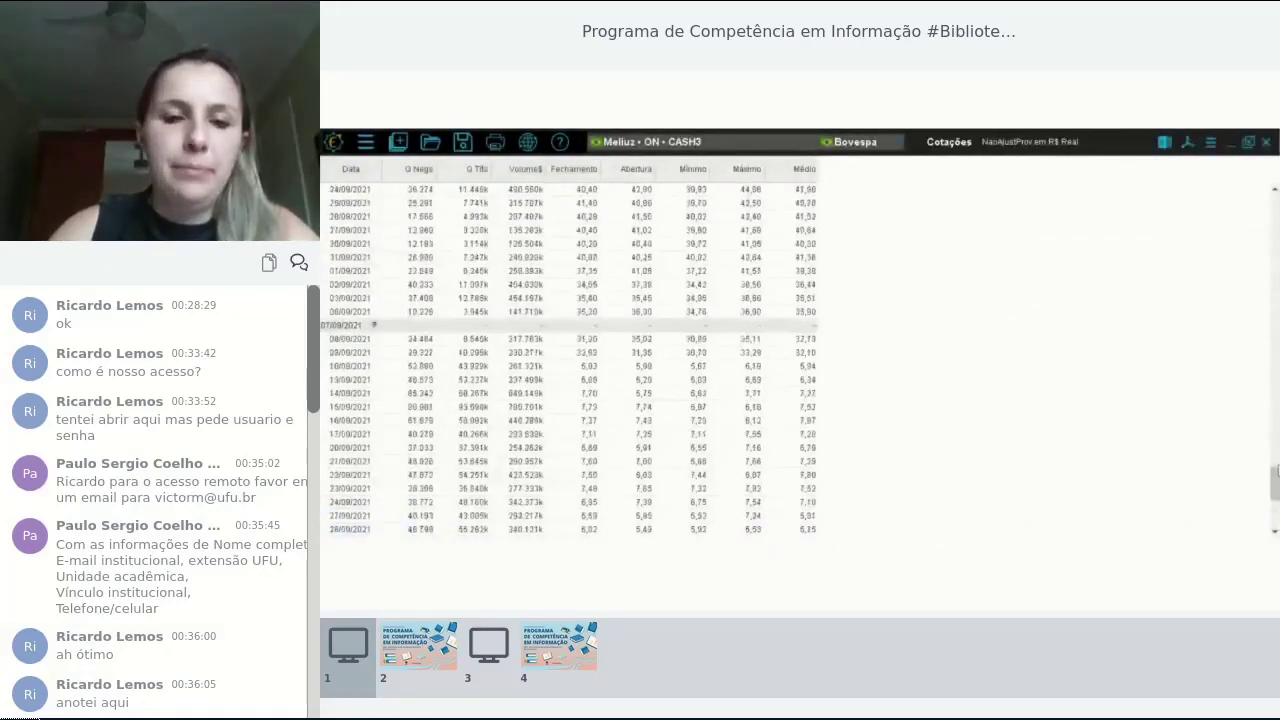
scroll(630, 405, "up", 1)
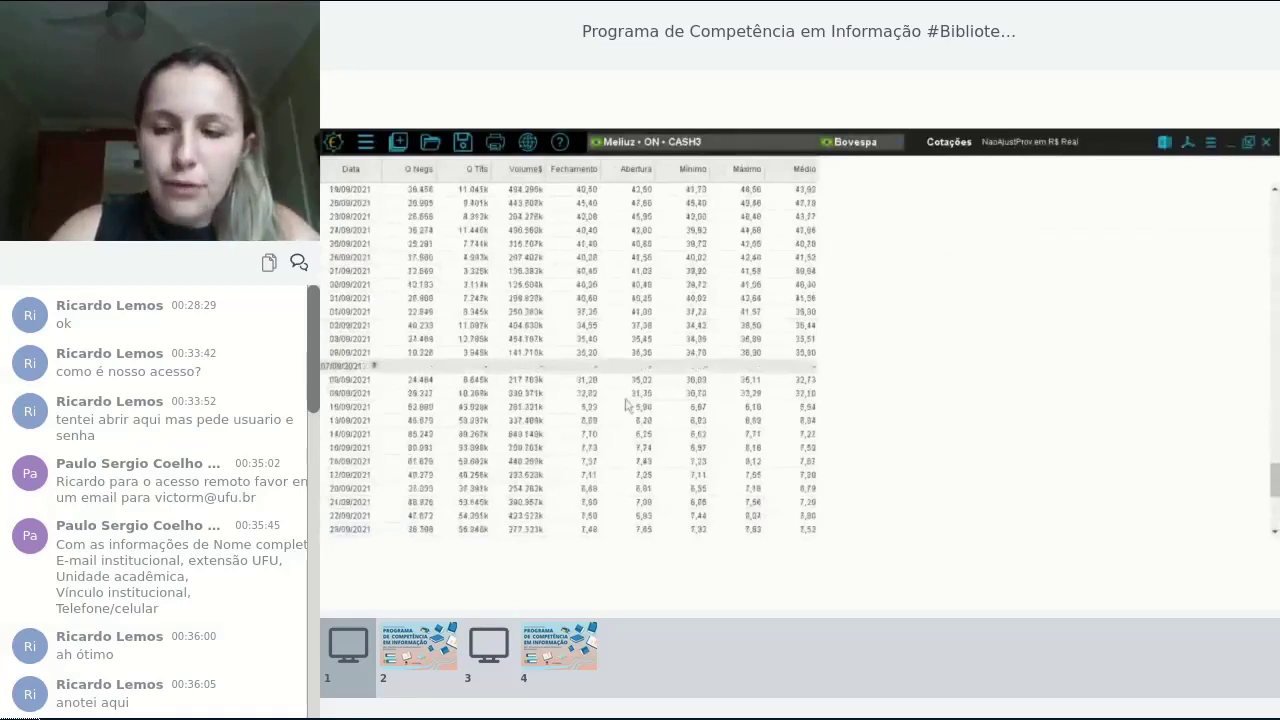
left_click(589, 394)
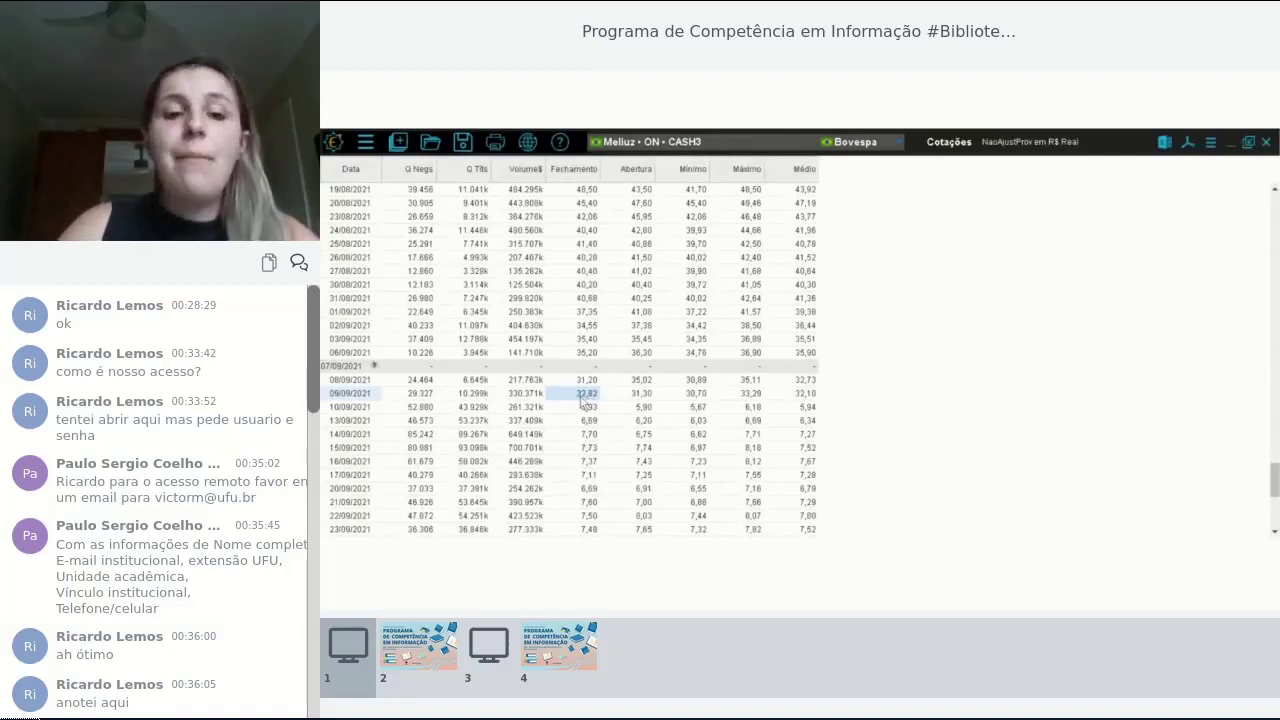
left_click(590, 410)
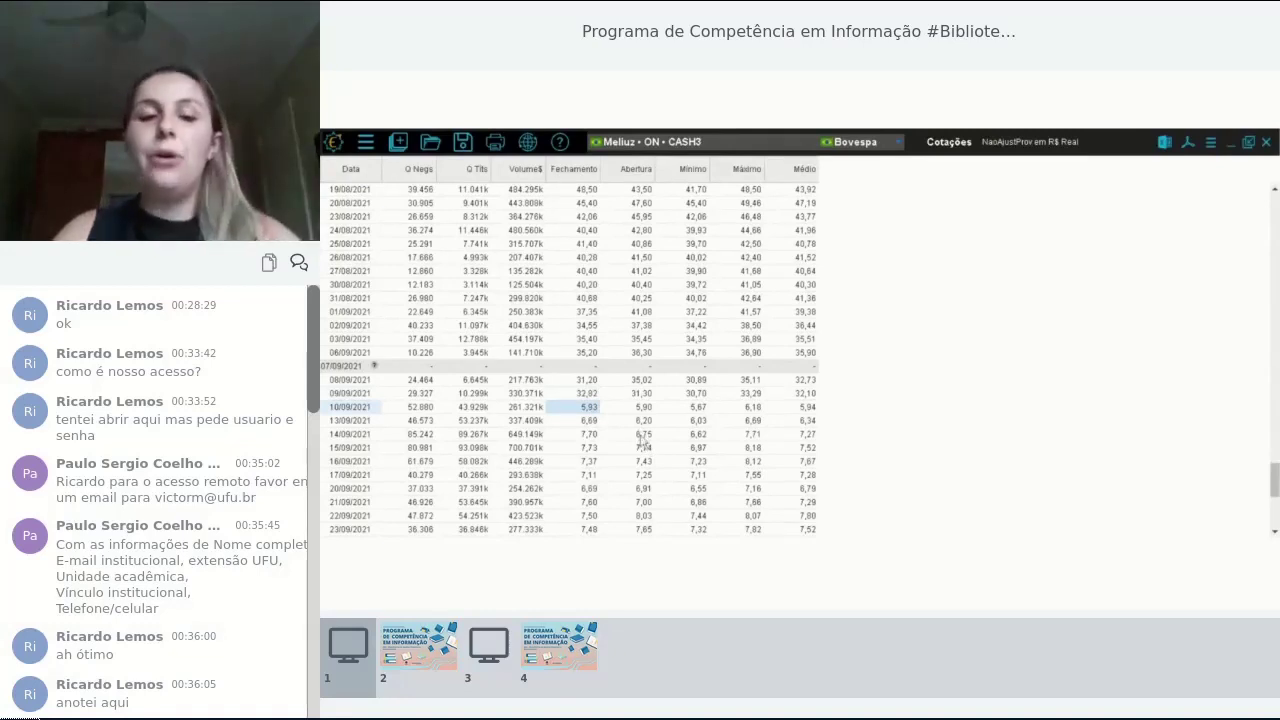
Set the Ajustar por proventos parameter of the CASH3 quotes to sim, inclusive dividendos
left_click(1211, 144)
left_click(1163, 162)
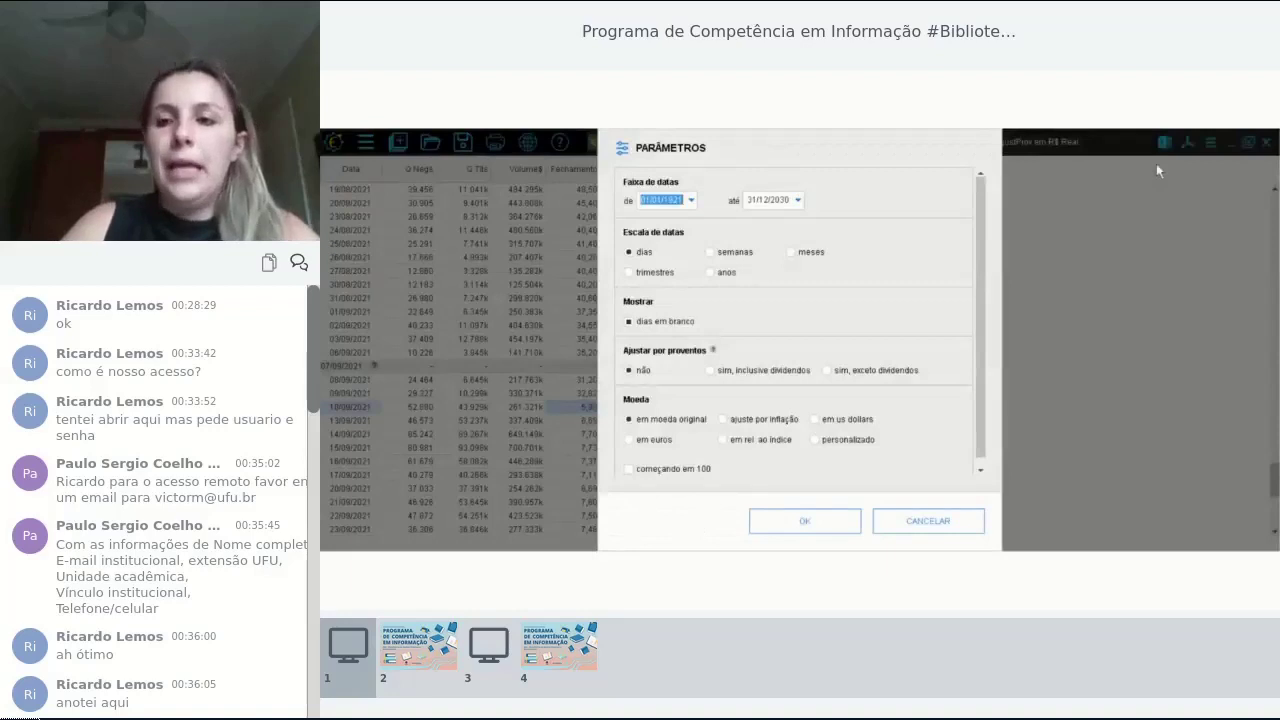
left_click(740, 371)
left_click(808, 515)
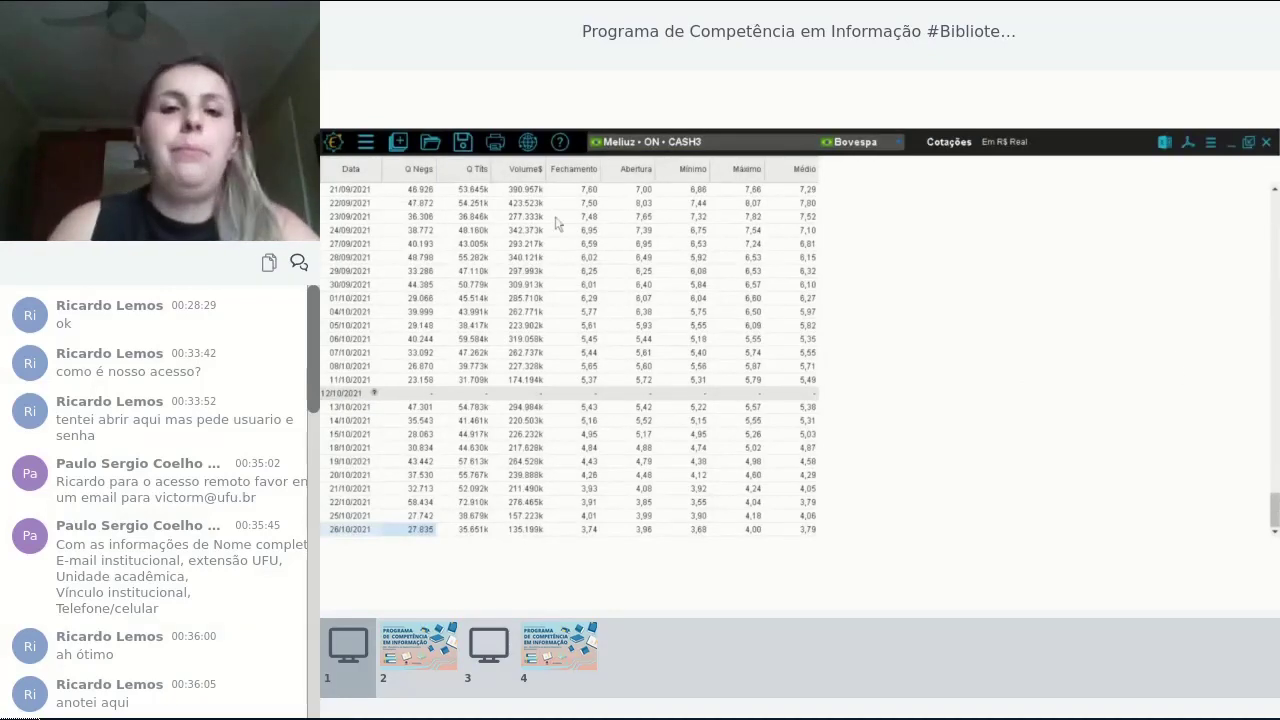
Close the Cotações window, examine the Fator column of the CASH3 Proventos table, and close that window too
left_click(1267, 143)
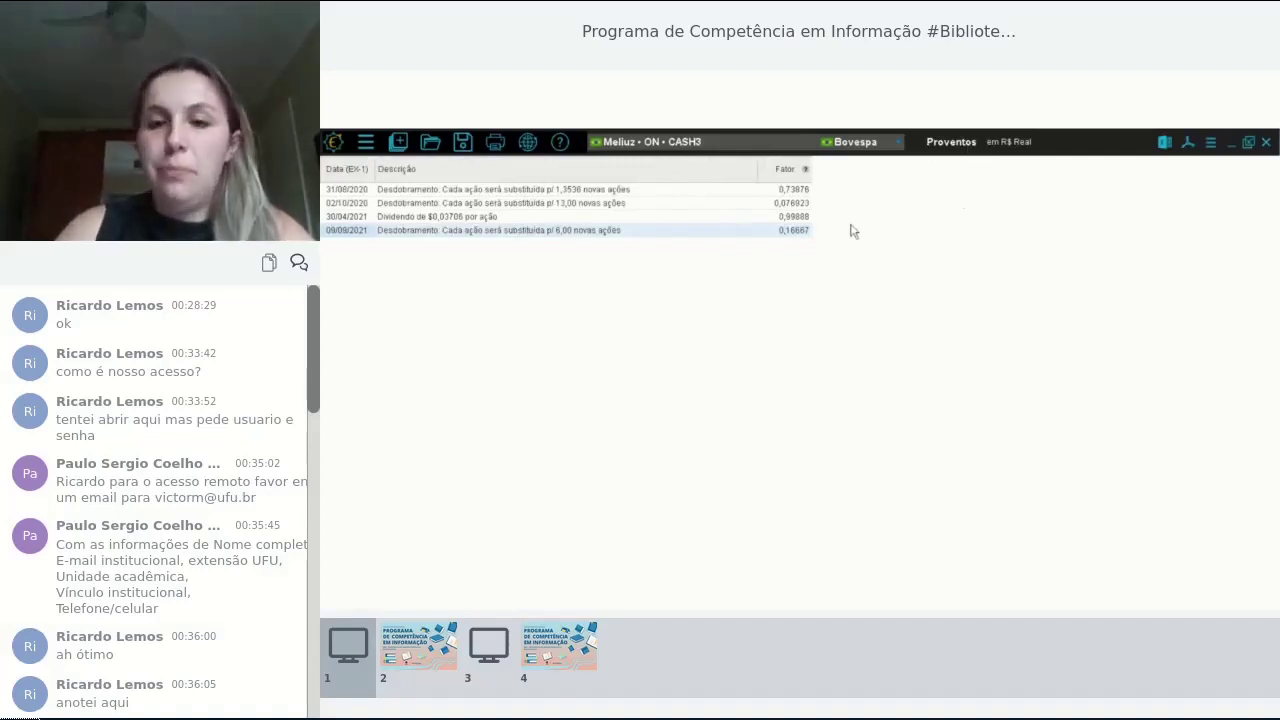
mouse_move(805, 170)
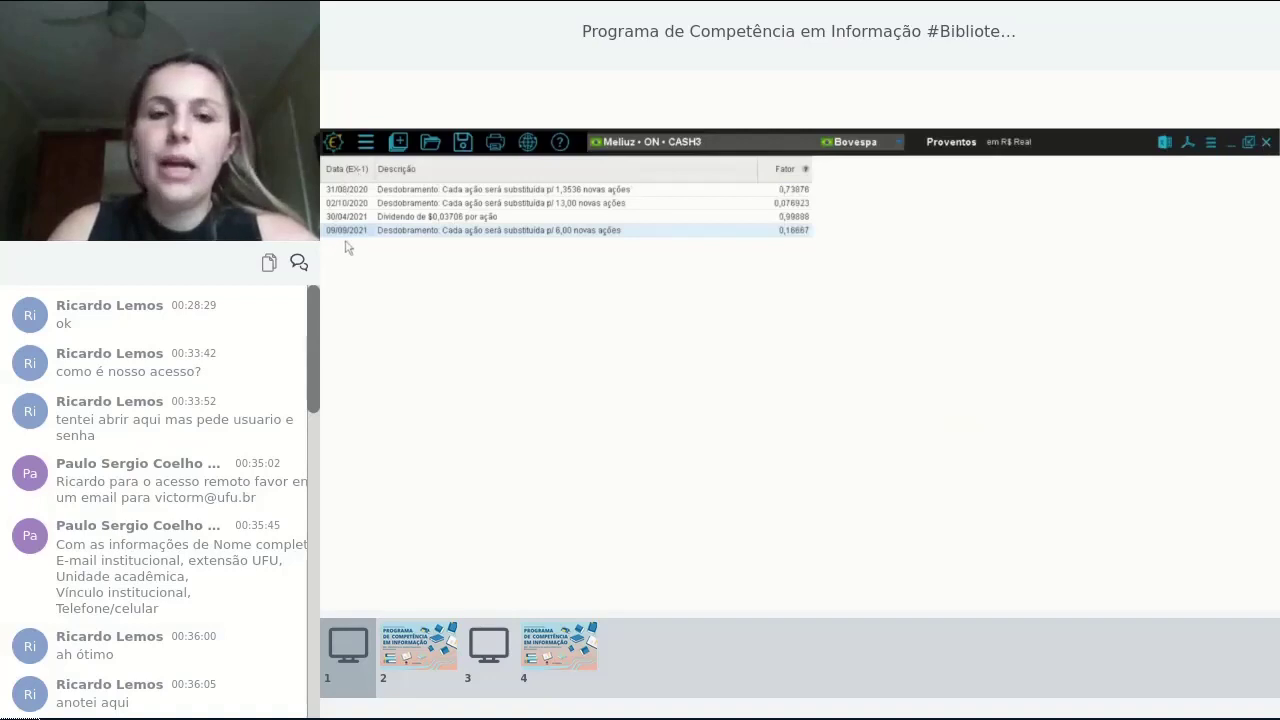
left_click(1263, 142)
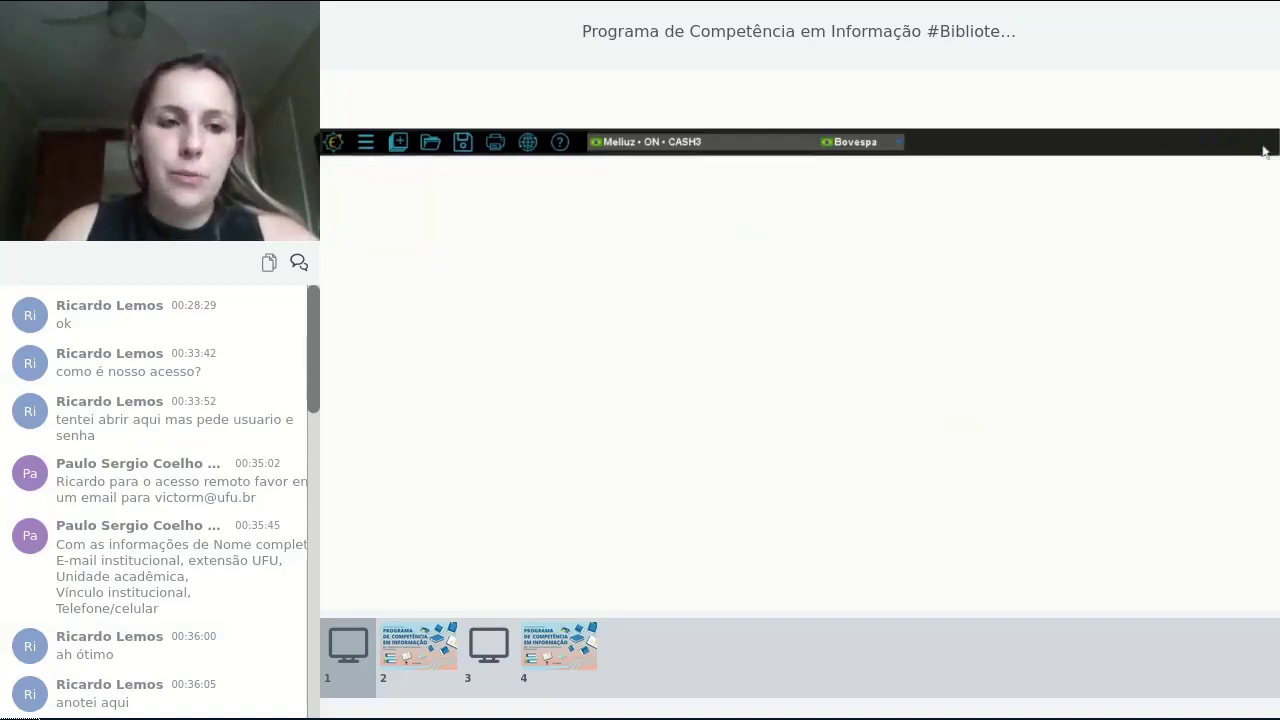
Select PETR3 as the current asset, view its Proventos database, and close the Proventos window
left_click(722, 148)
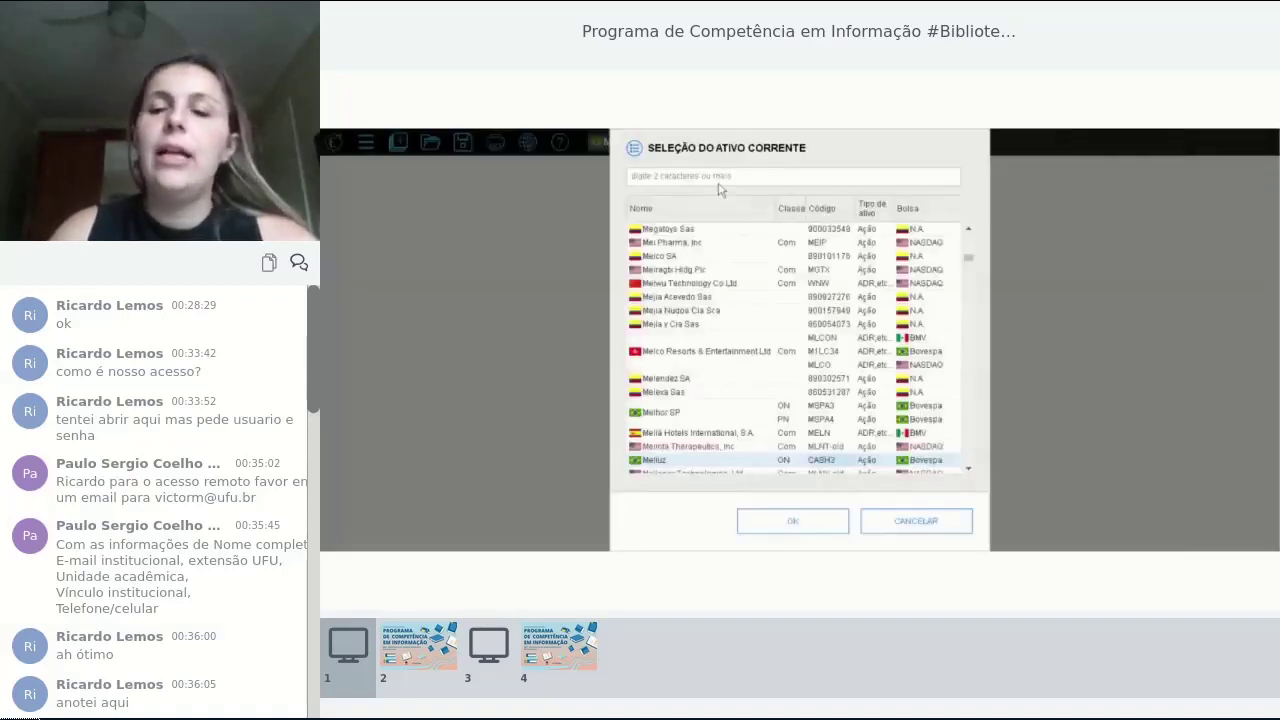
type("petr3")
key("Return")
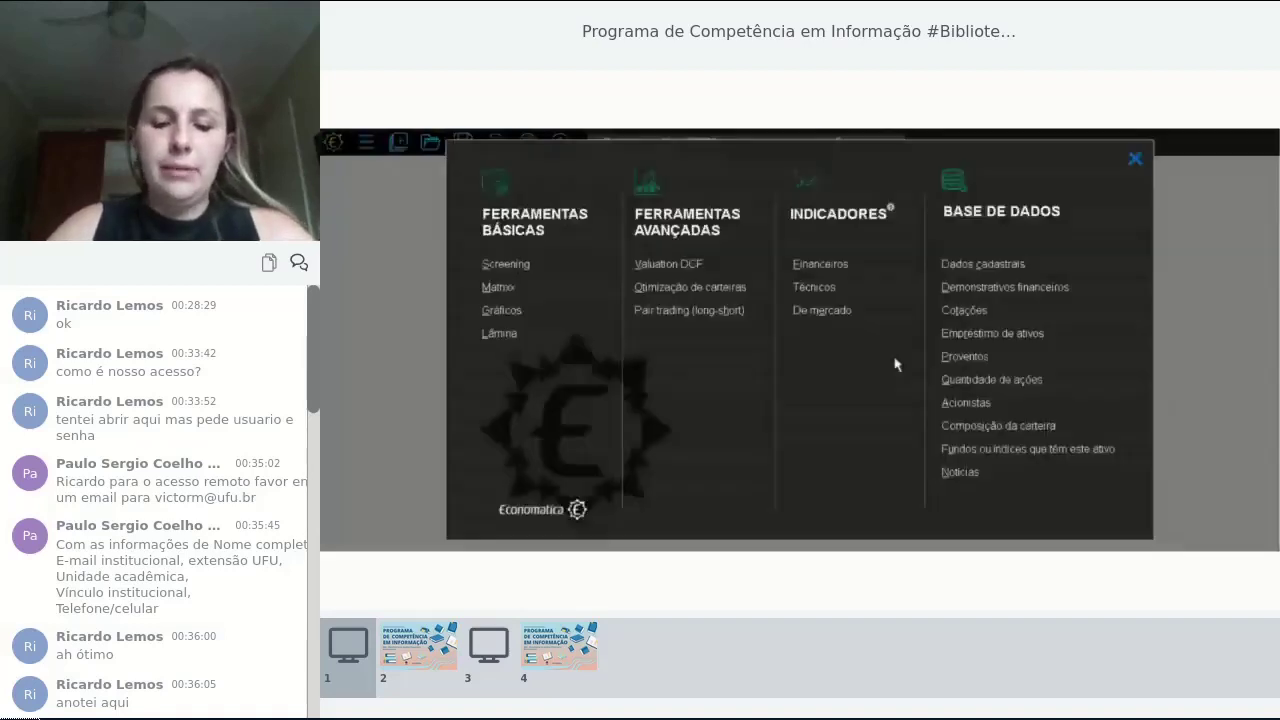
left_click(972, 358)
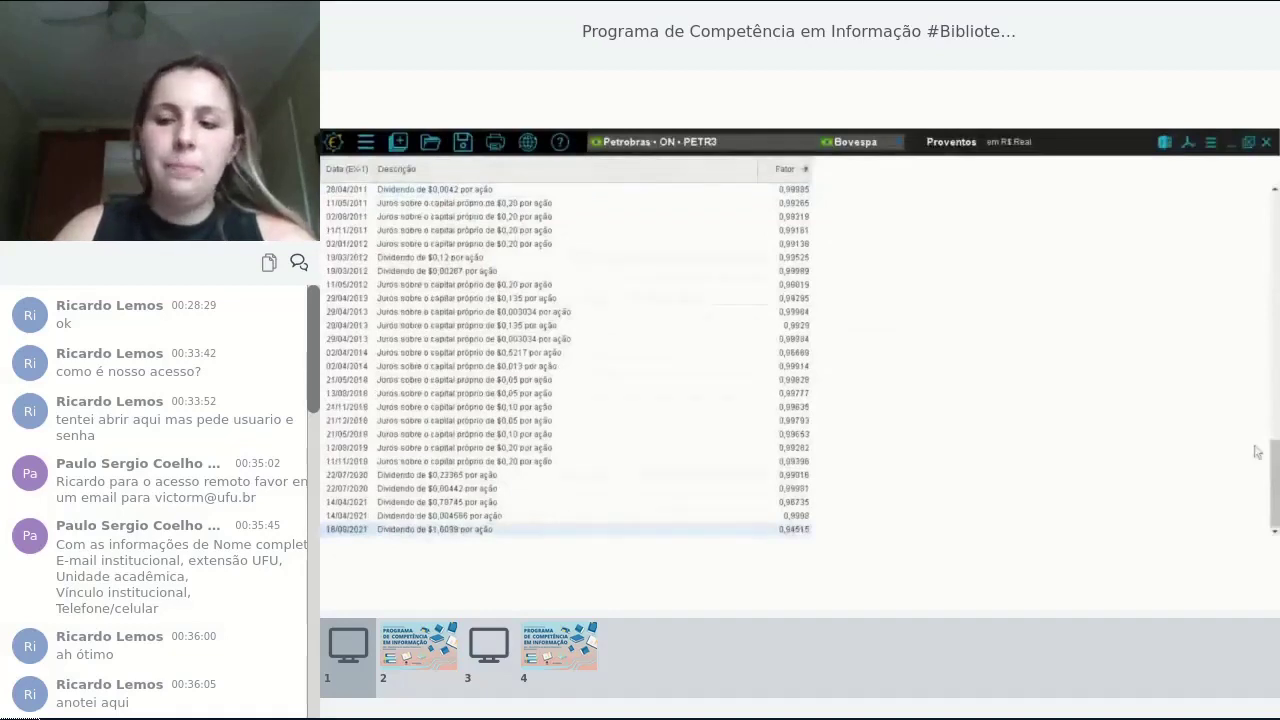
left_click(1266, 141)
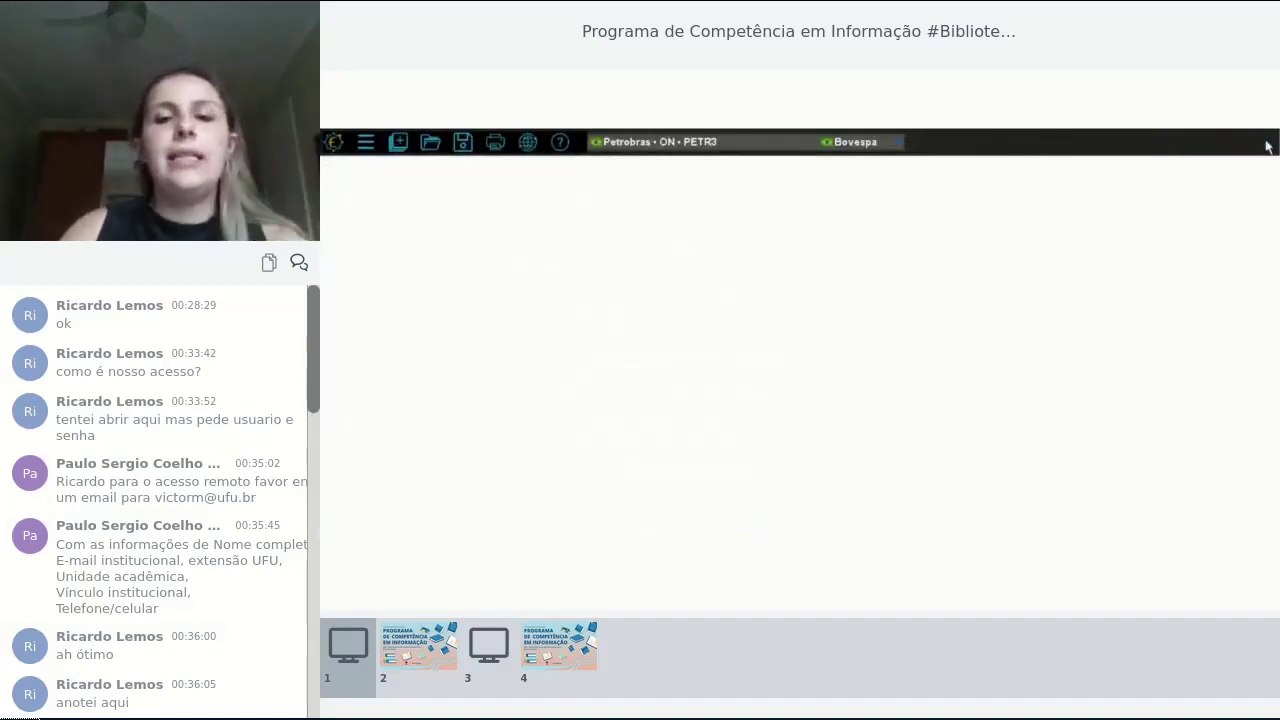
Open the Quantidade de Ações database for PETR3 and point out the PN class row of 30/06/2021
left_click(398, 141)
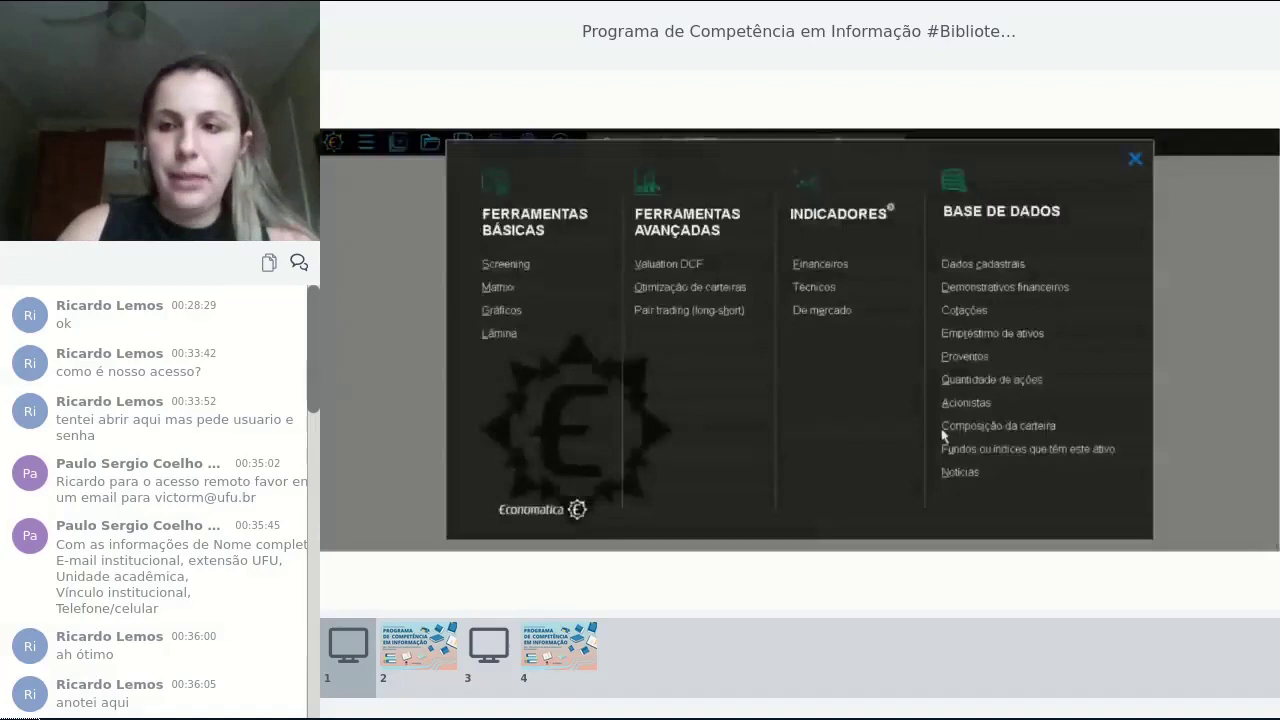
left_click(987, 380)
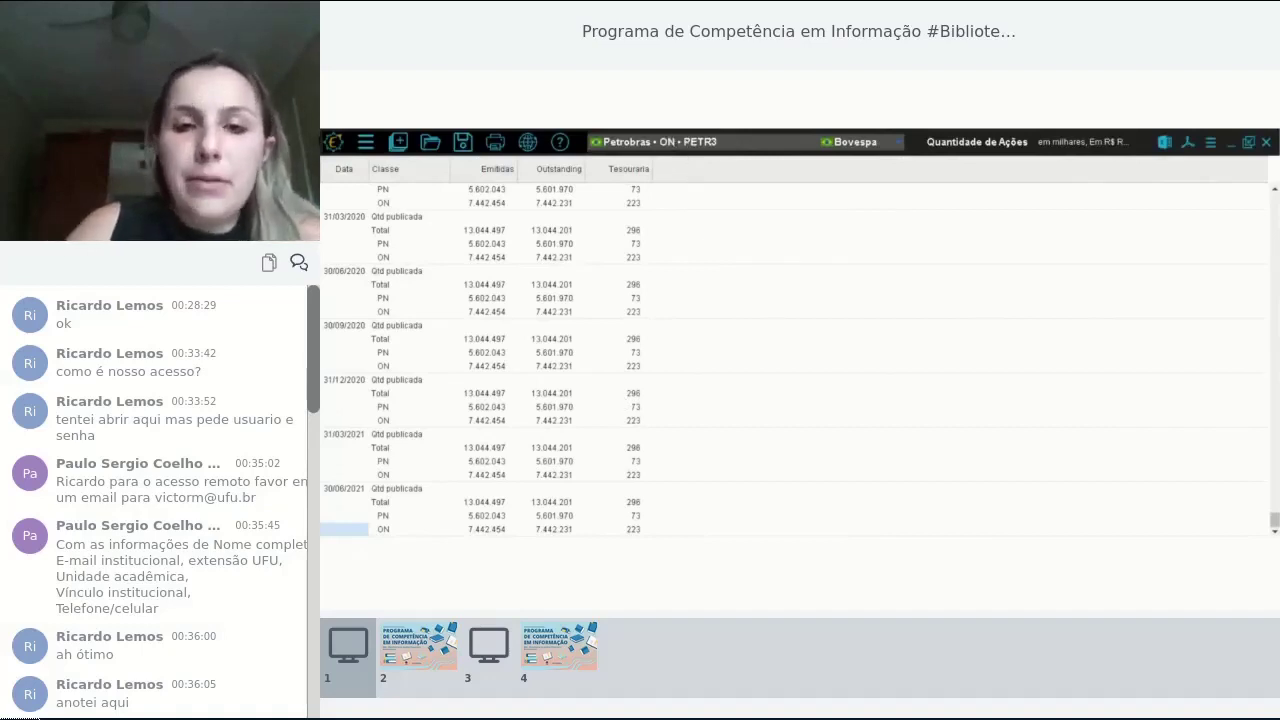
left_click(381, 518)
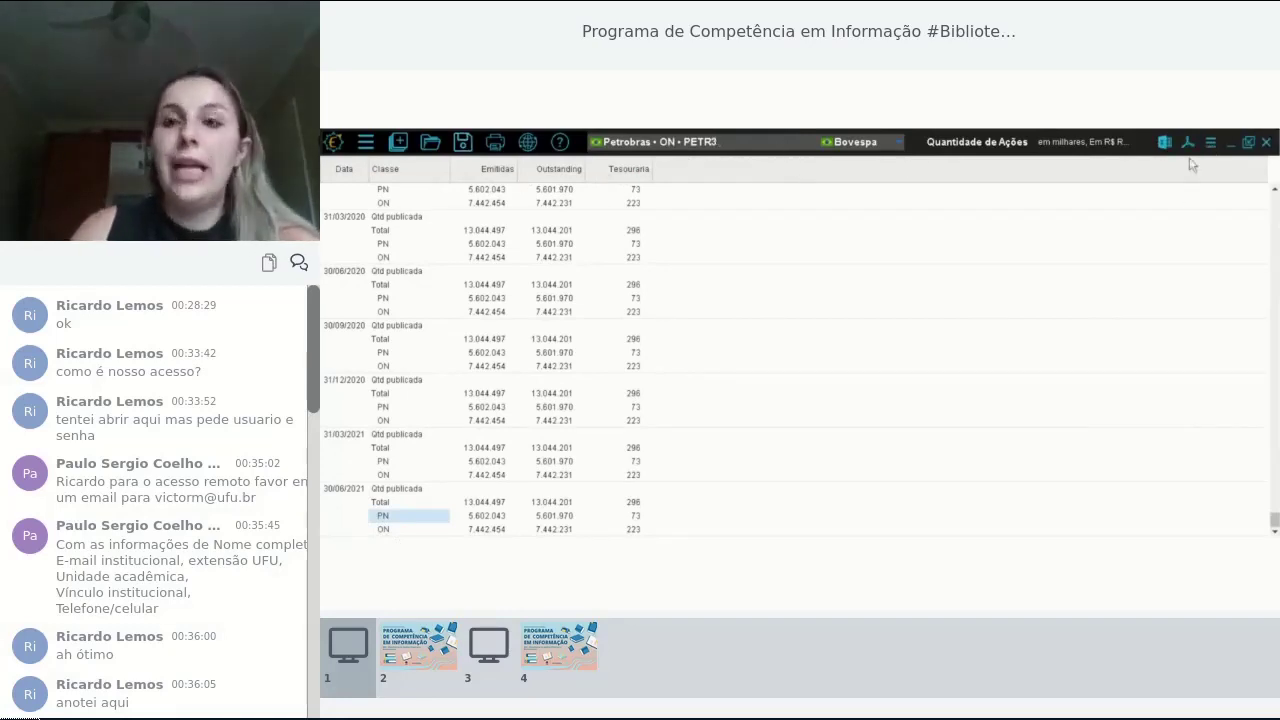
Set the Quantidade de Ações parameters to show only data da classe corrente, and review the PETR3 share history back to 2010
left_click(1210, 142)
left_click(1121, 167)
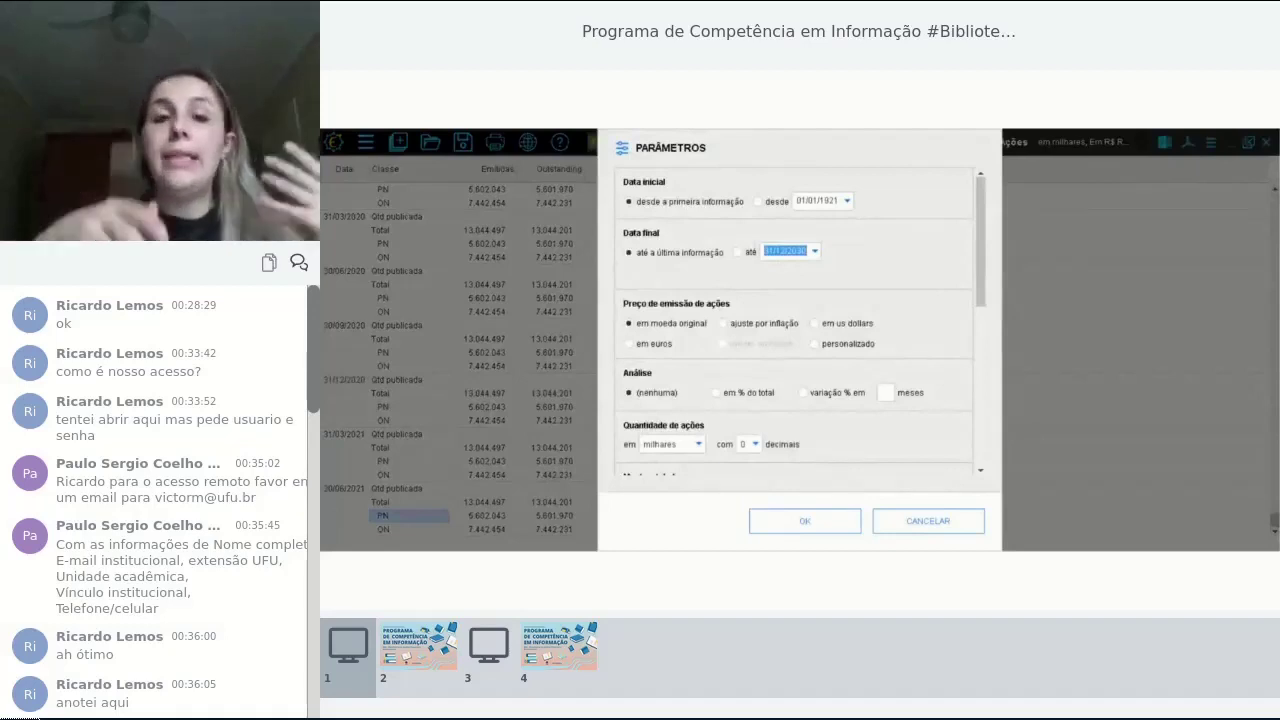
left_click_drag(974, 206, 976, 310)
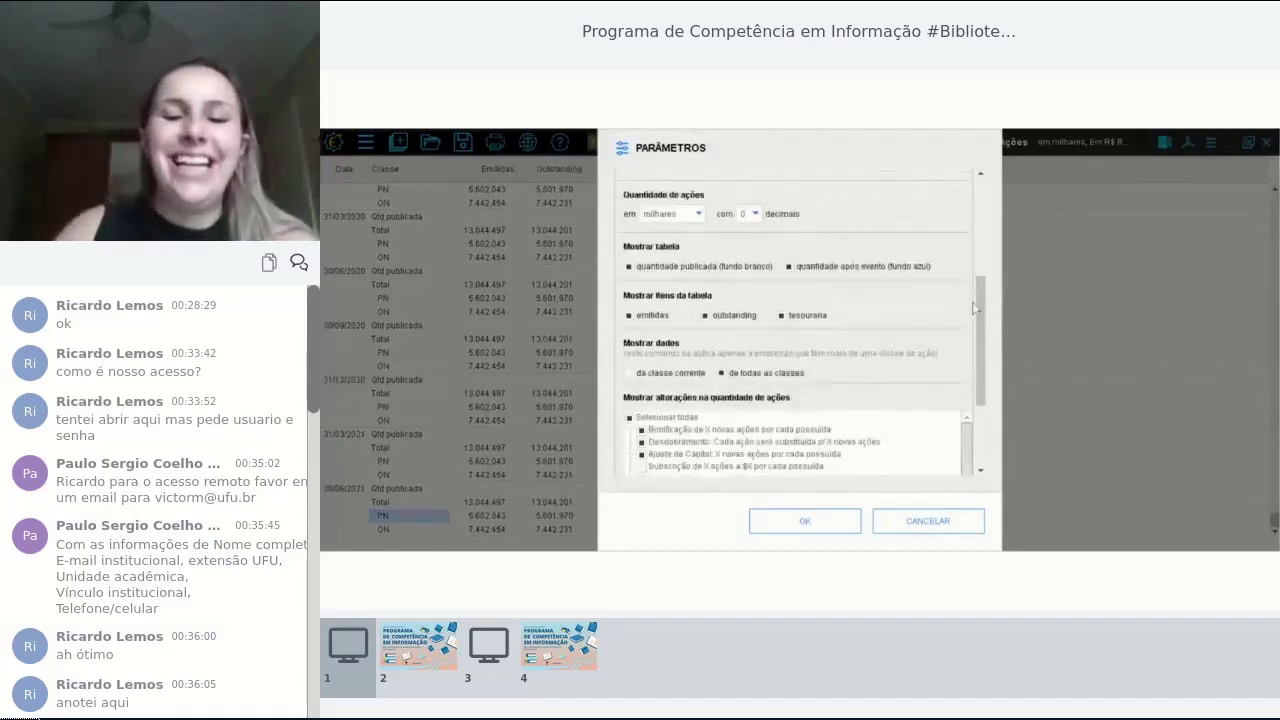
left_click(666, 366)
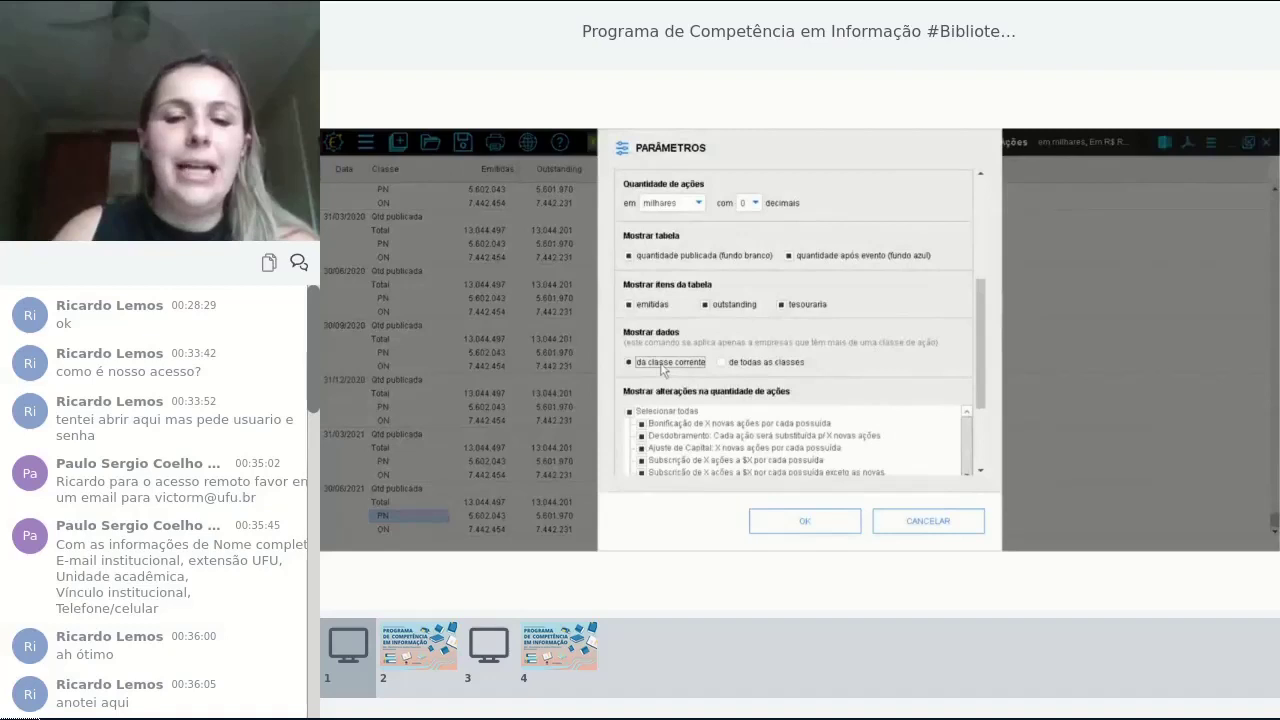
left_click(794, 525)
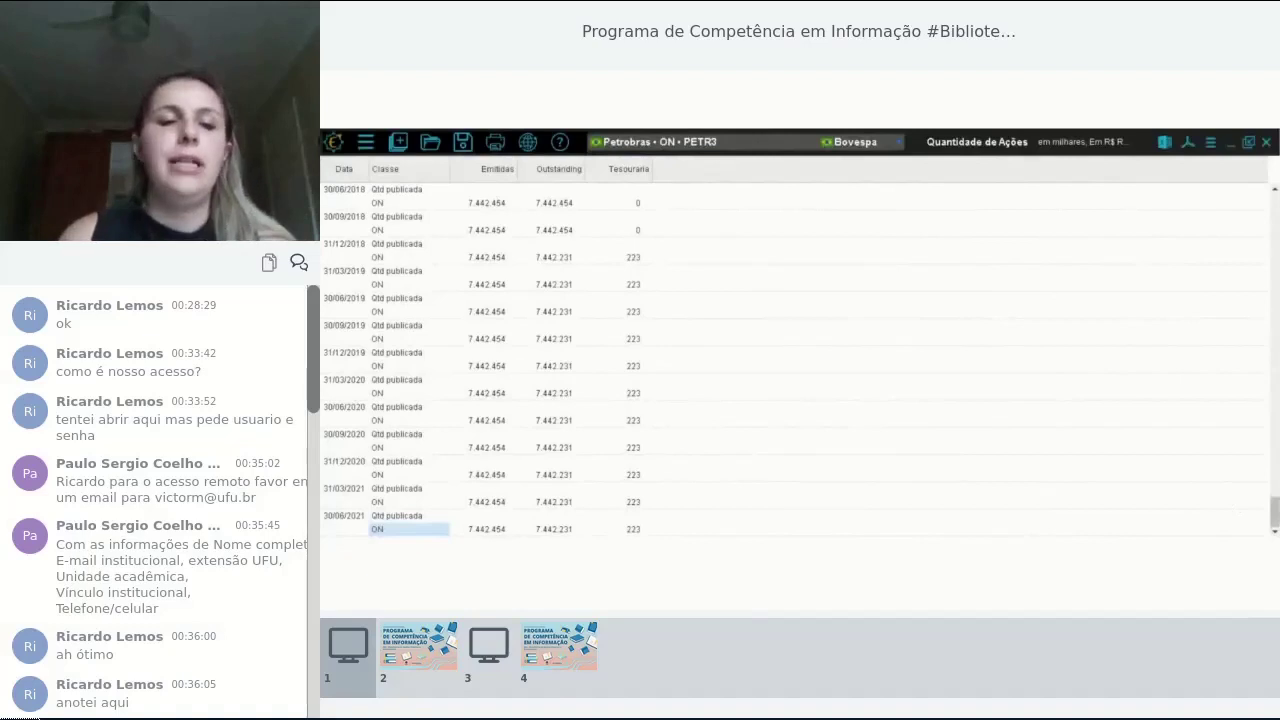
left_click(483, 244)
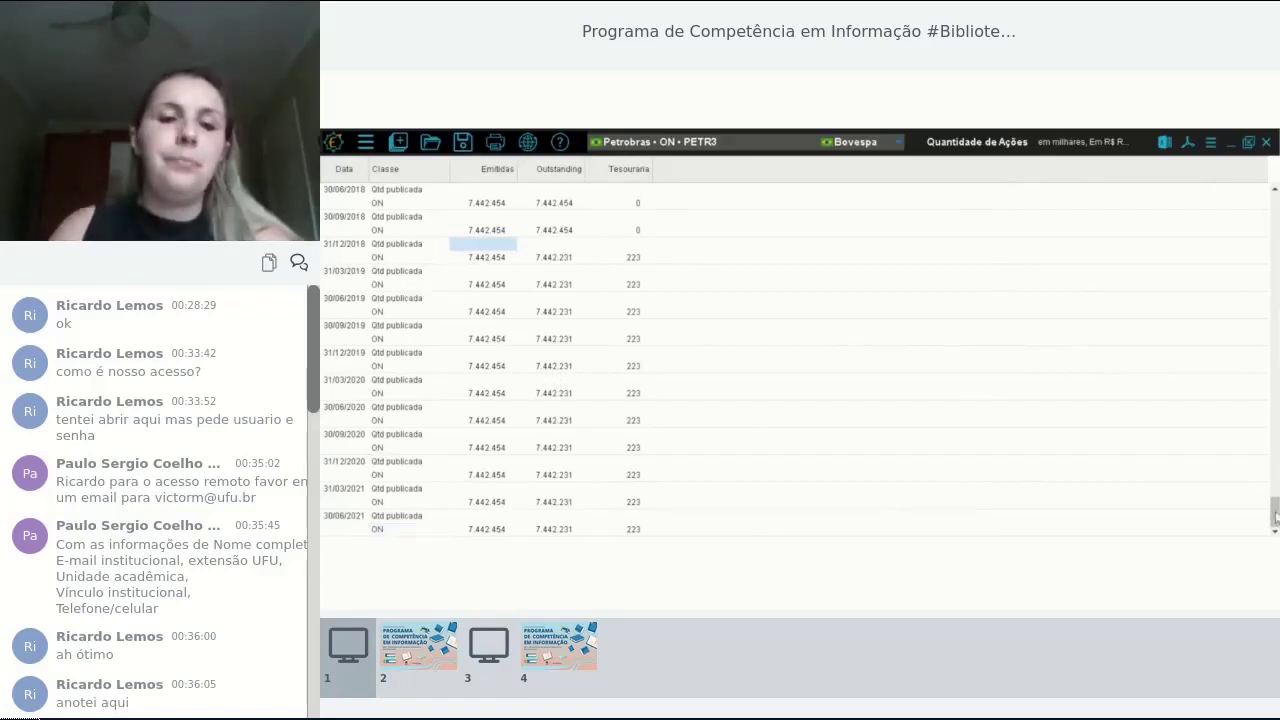
left_click_drag(1275, 518, 1275, 435)
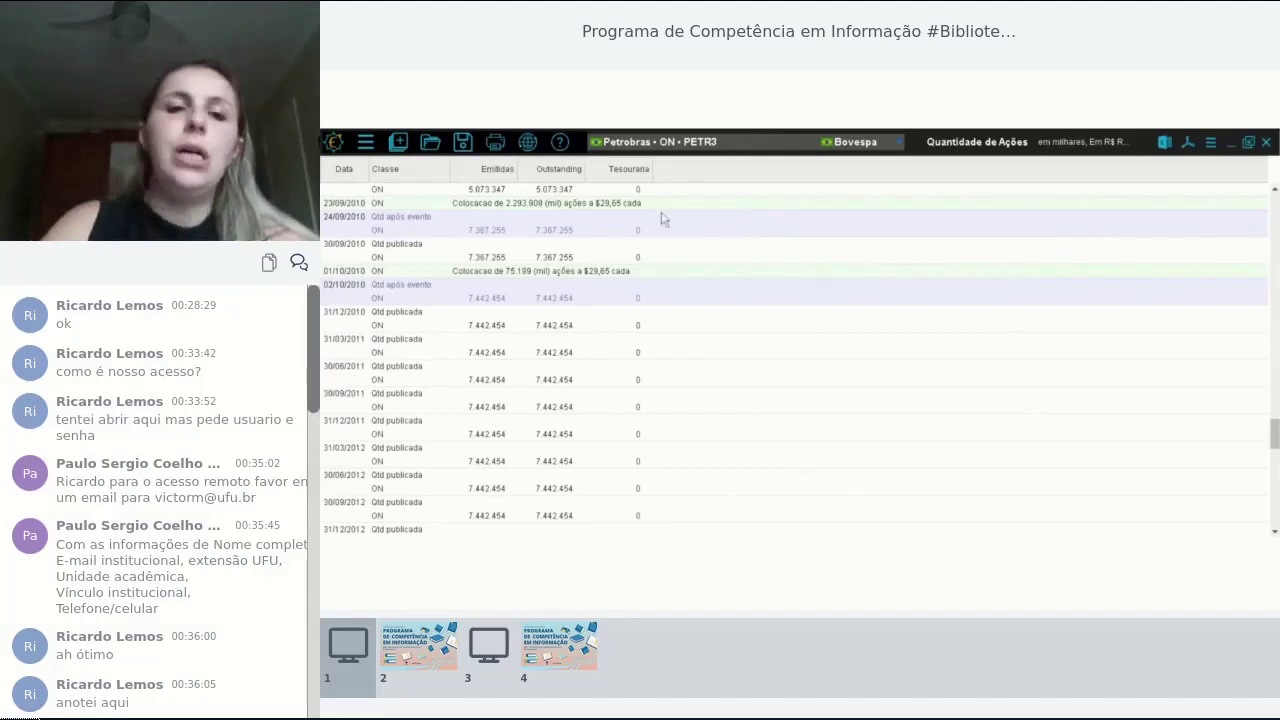
Switch the current asset to CASH3 to view its Quantidade de Ações data
left_click(659, 142)
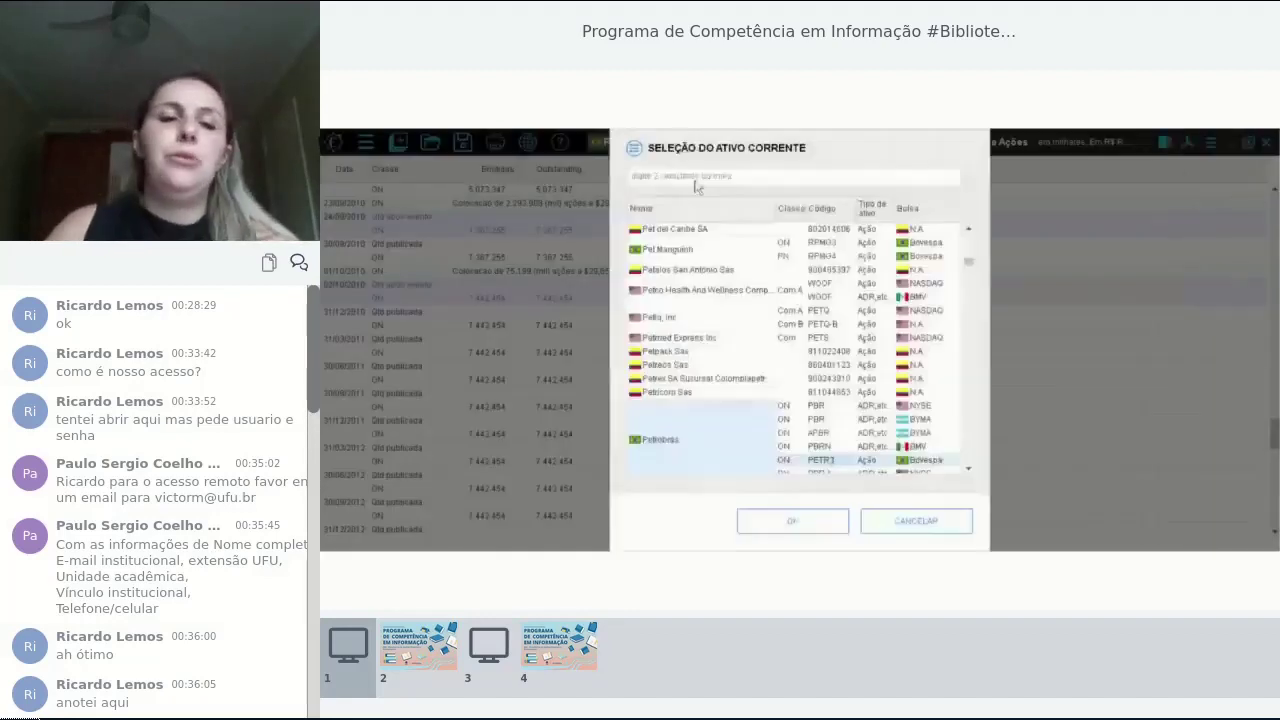
type("cash3")
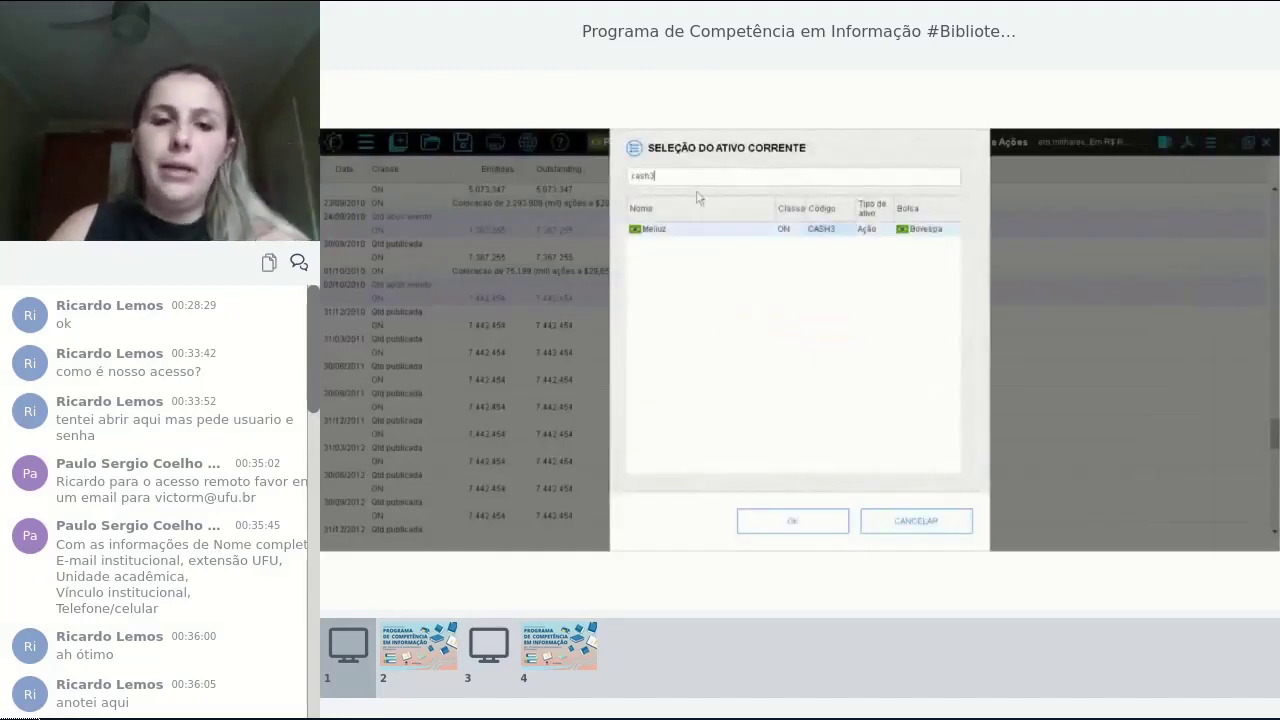
key("Return")
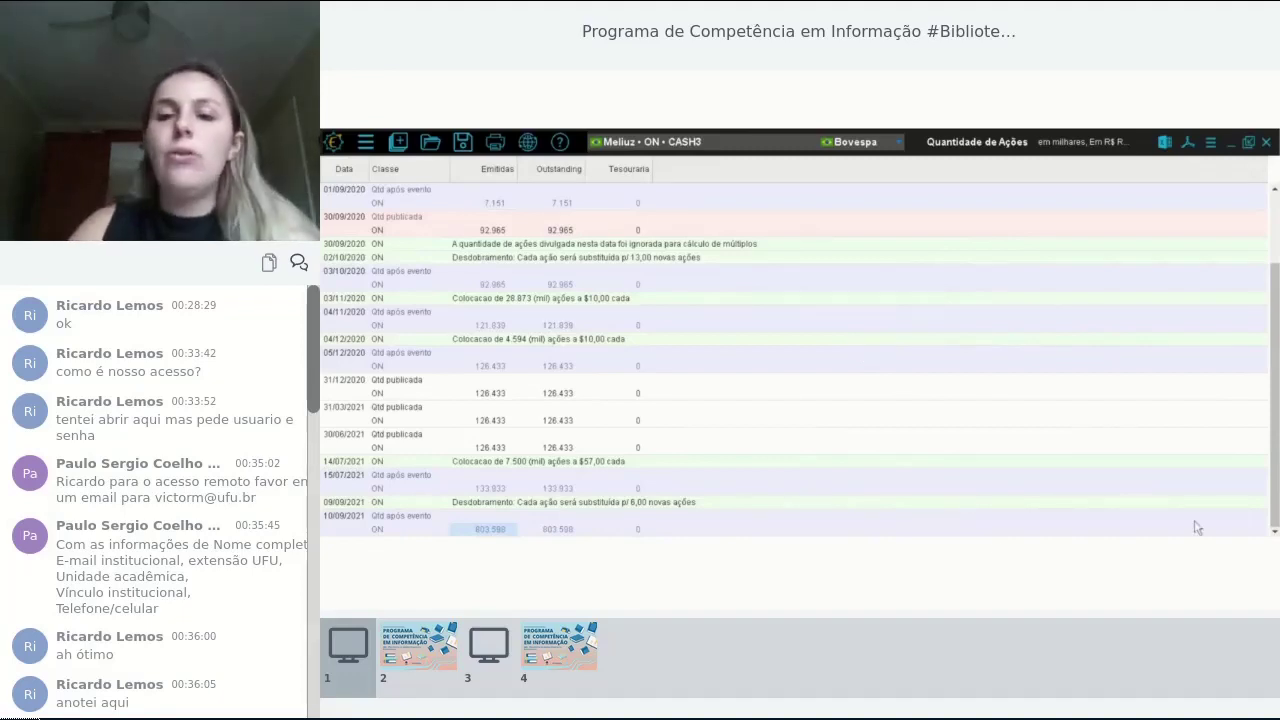
Close the Quantidade de Ações window and open the Acionistas database for CASH3
left_click(1266, 142)
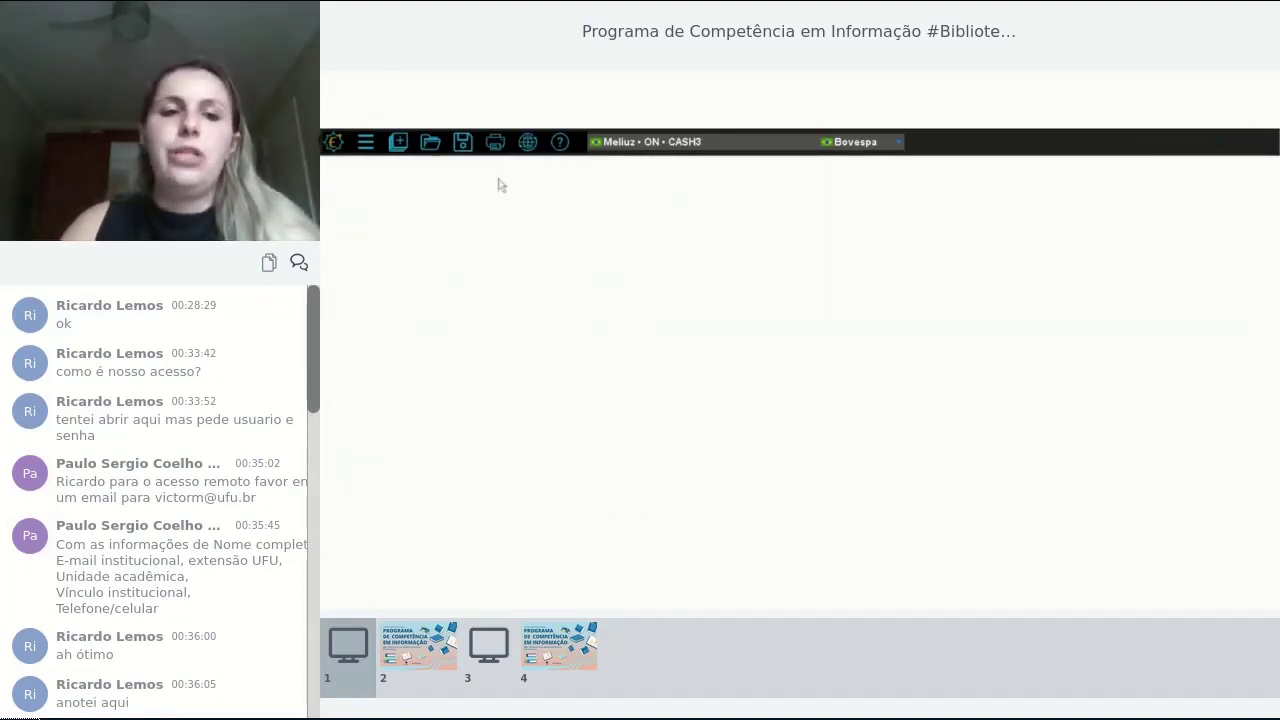
left_click(398, 142)
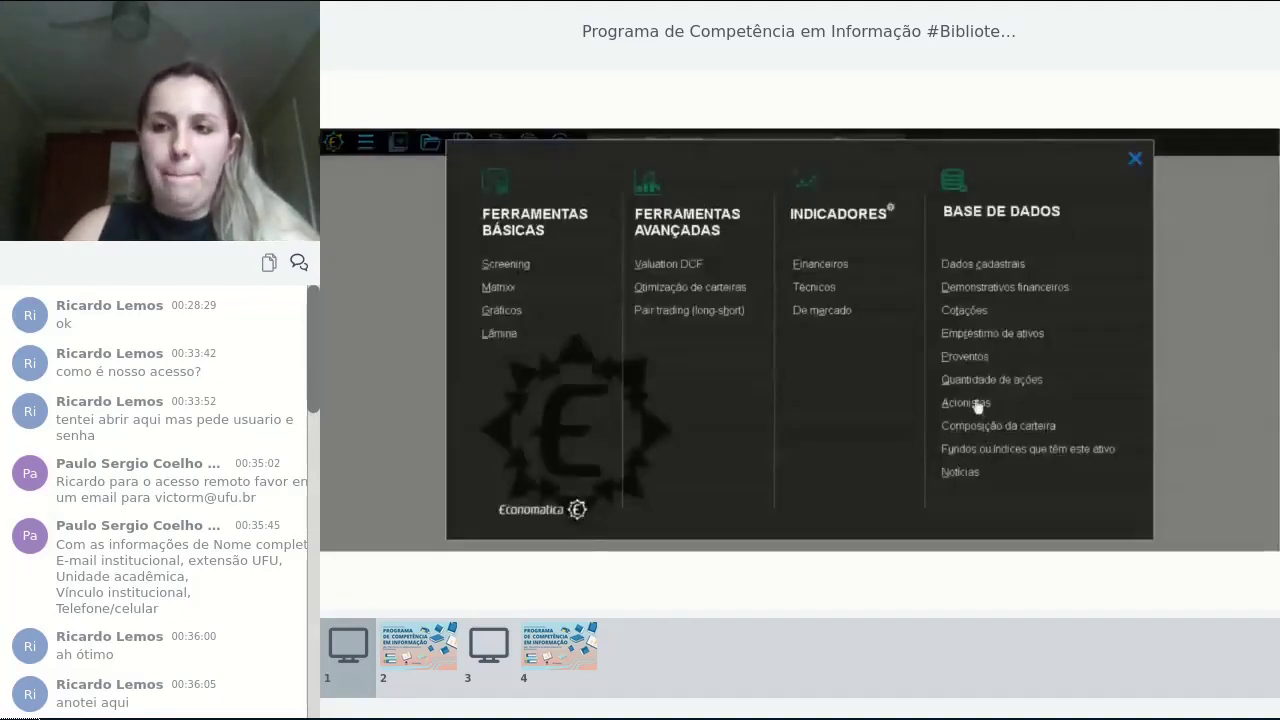
left_click(977, 403)
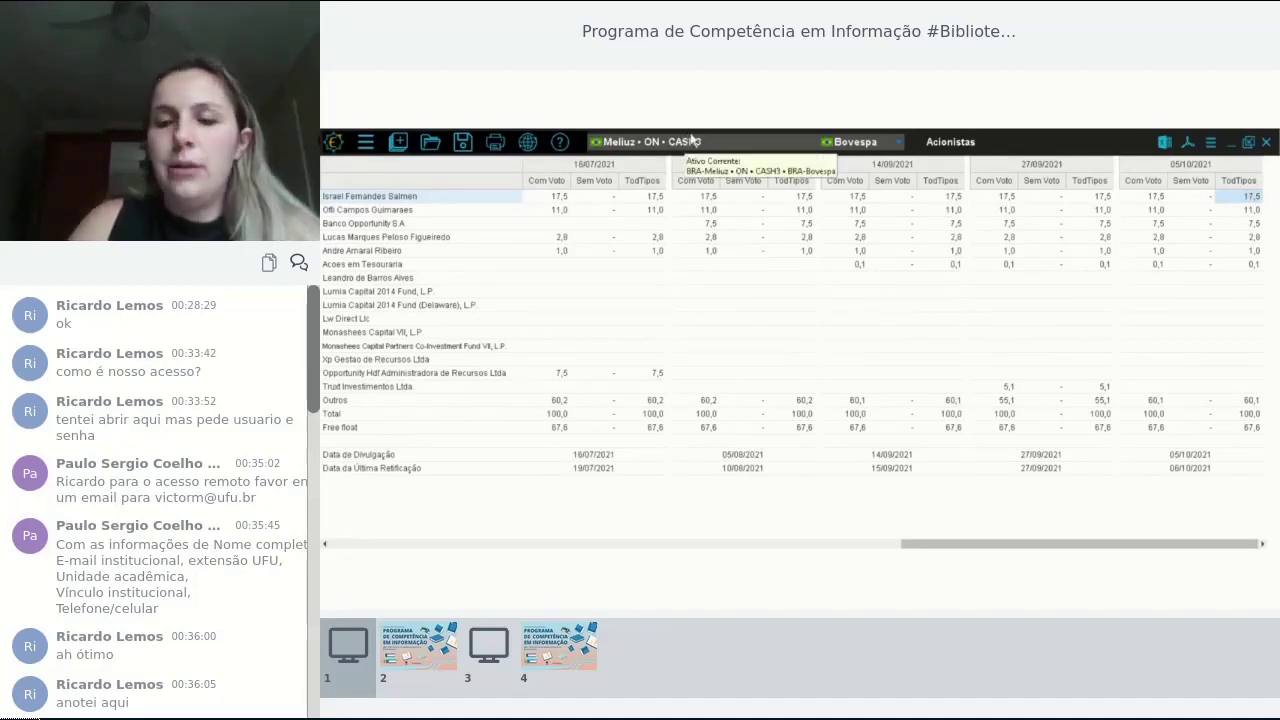
Highlight the blank shareholder rows in the recent CASH3 dates and review the shareholder history back to 05/11/2020
left_click(1248, 360)
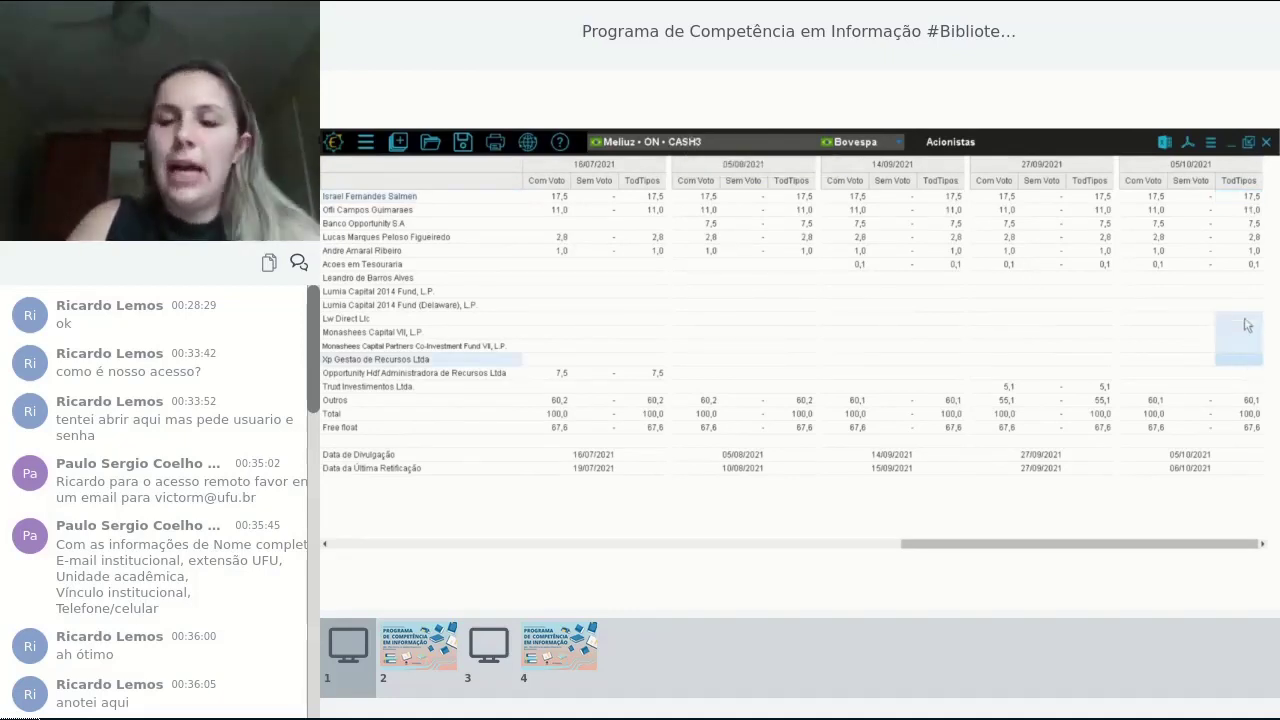
left_click_drag(1247, 325, 588, 281)
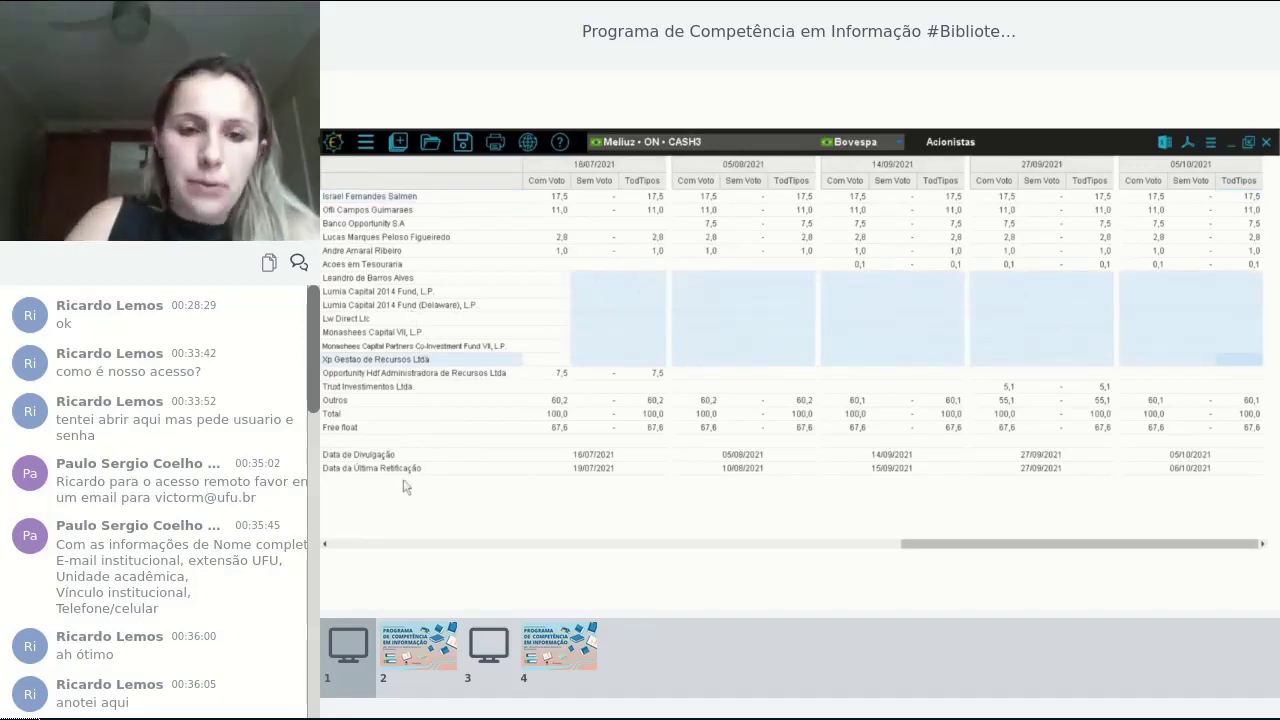
left_click(340, 280)
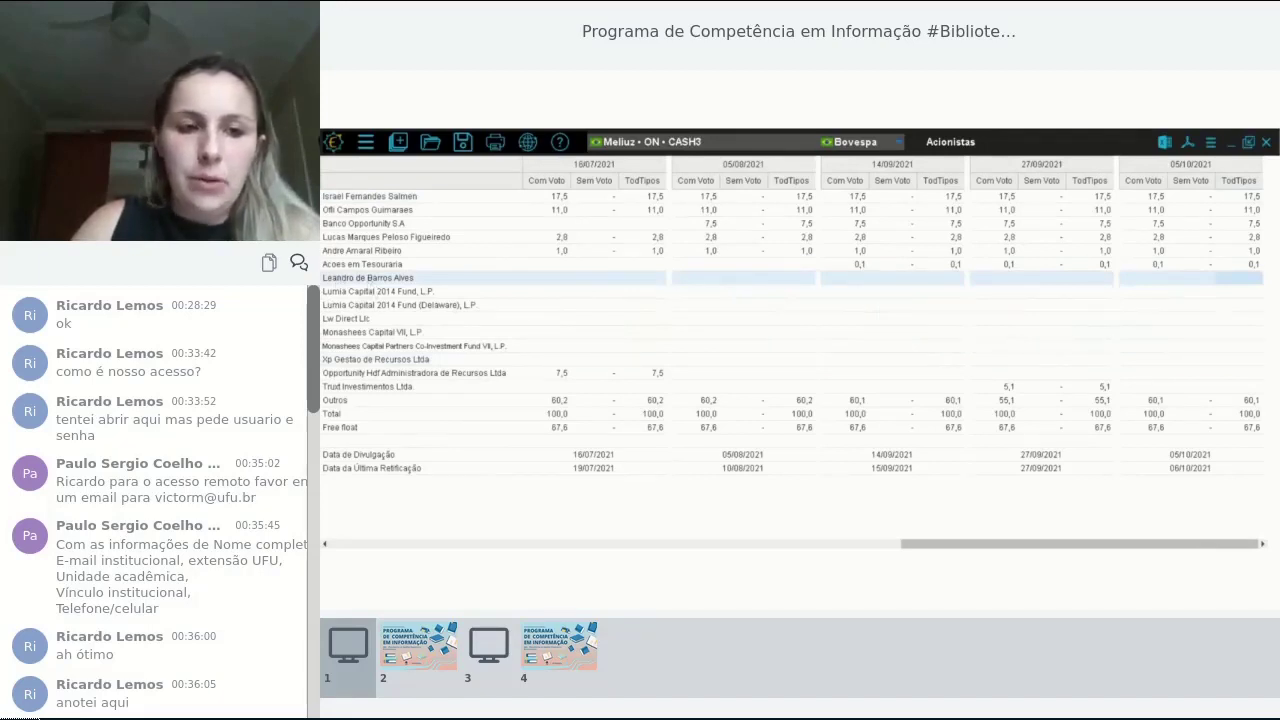
left_click_drag(1236, 547, 615, 545)
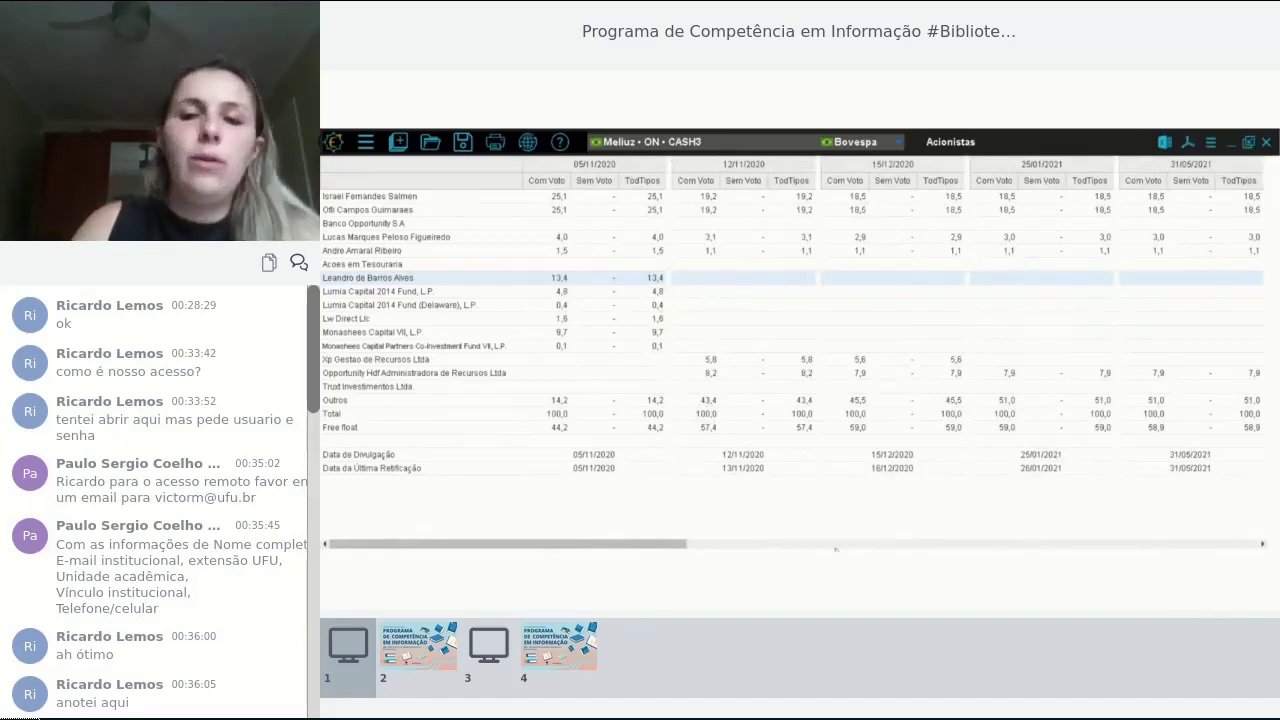
left_click_drag(664, 547, 1235, 545)
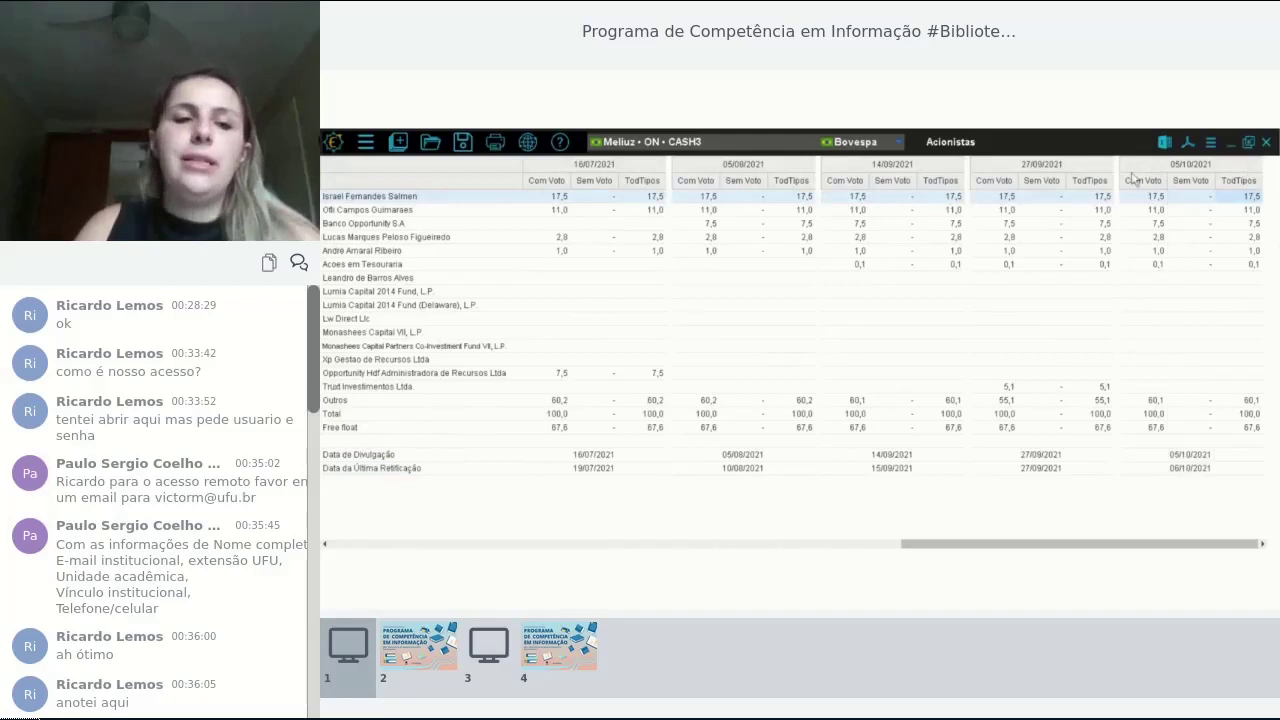
Set the Acionistas parameters to show participação as número de ações
left_click(1211, 143)
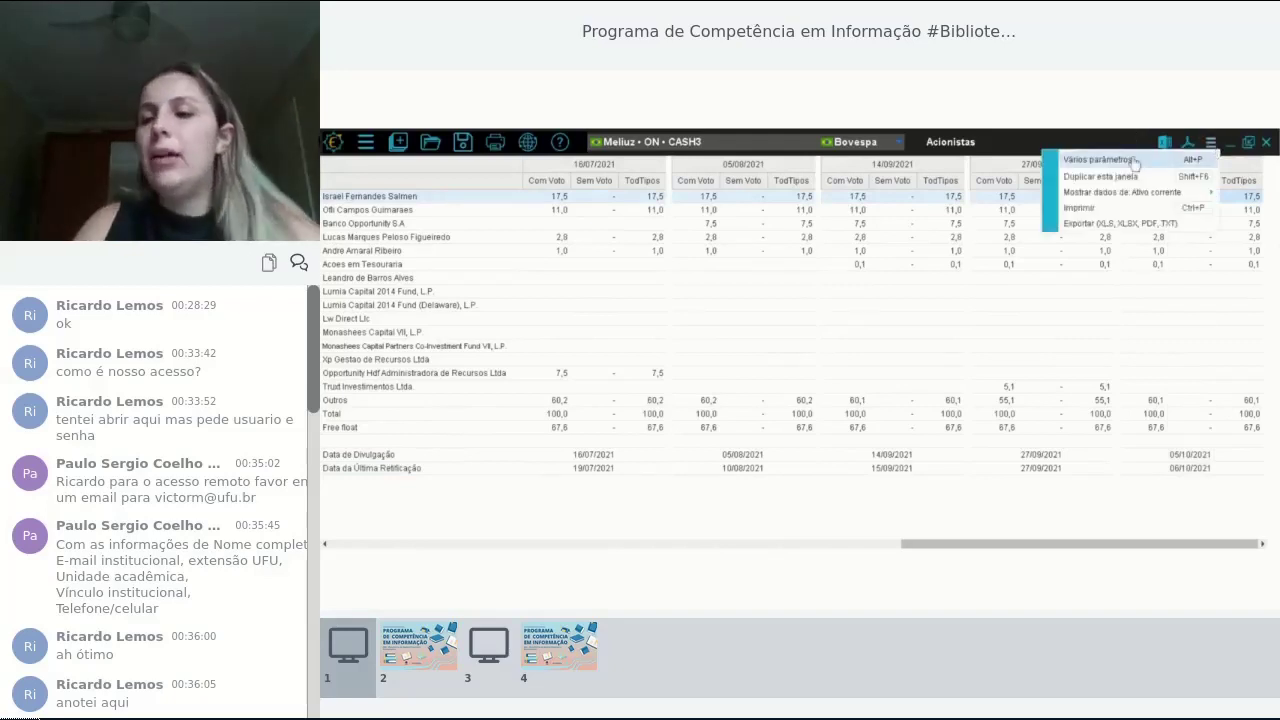
left_click(1120, 162)
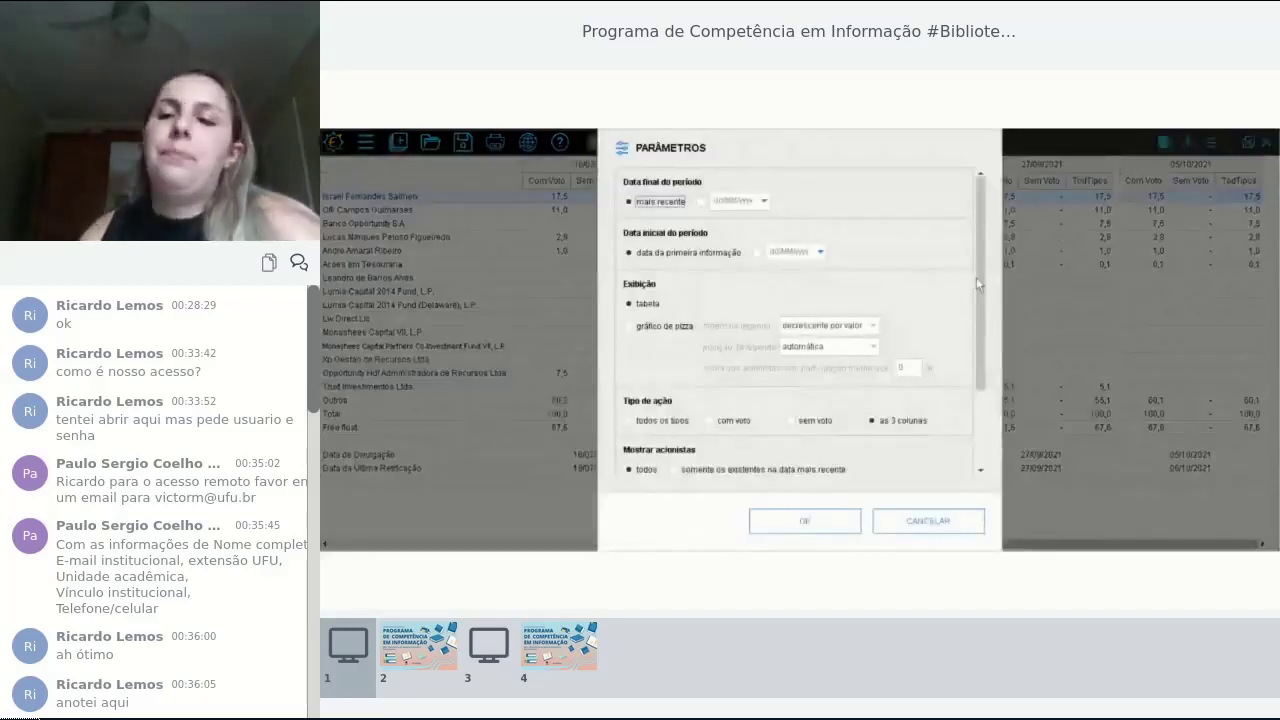
left_click_drag(976, 277, 975, 360)
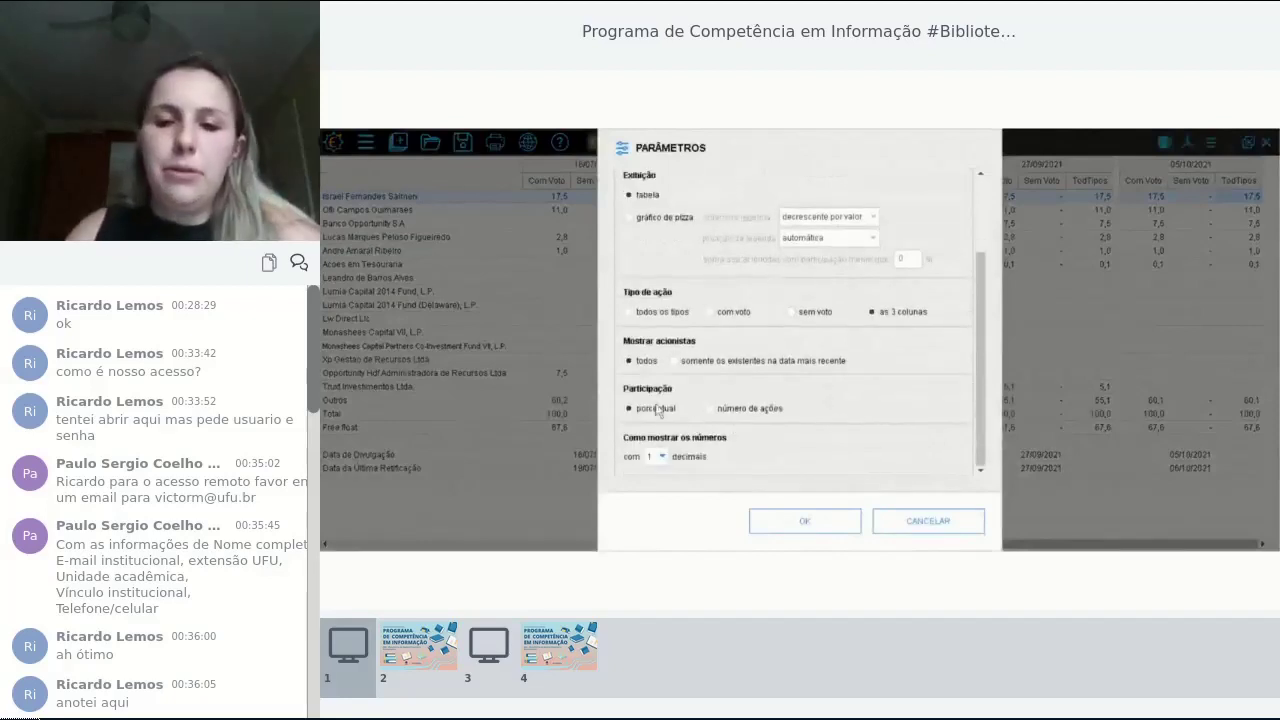
left_click(709, 410)
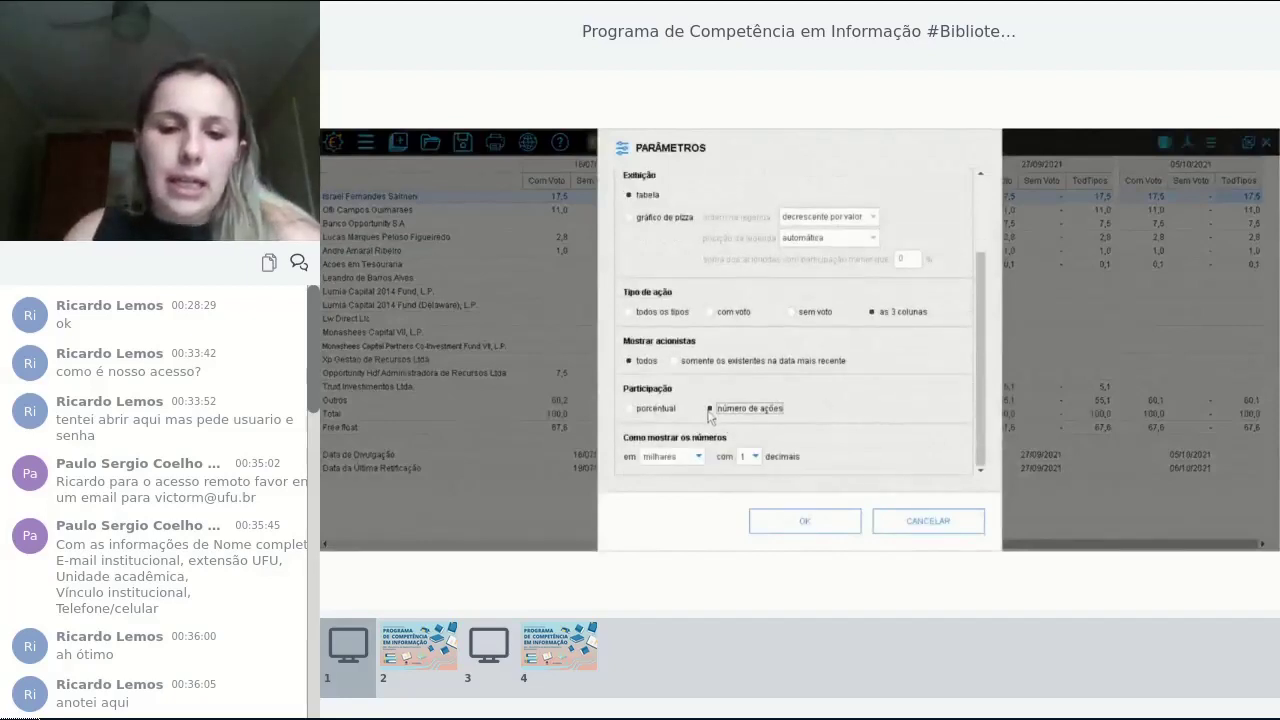
left_click(830, 527)
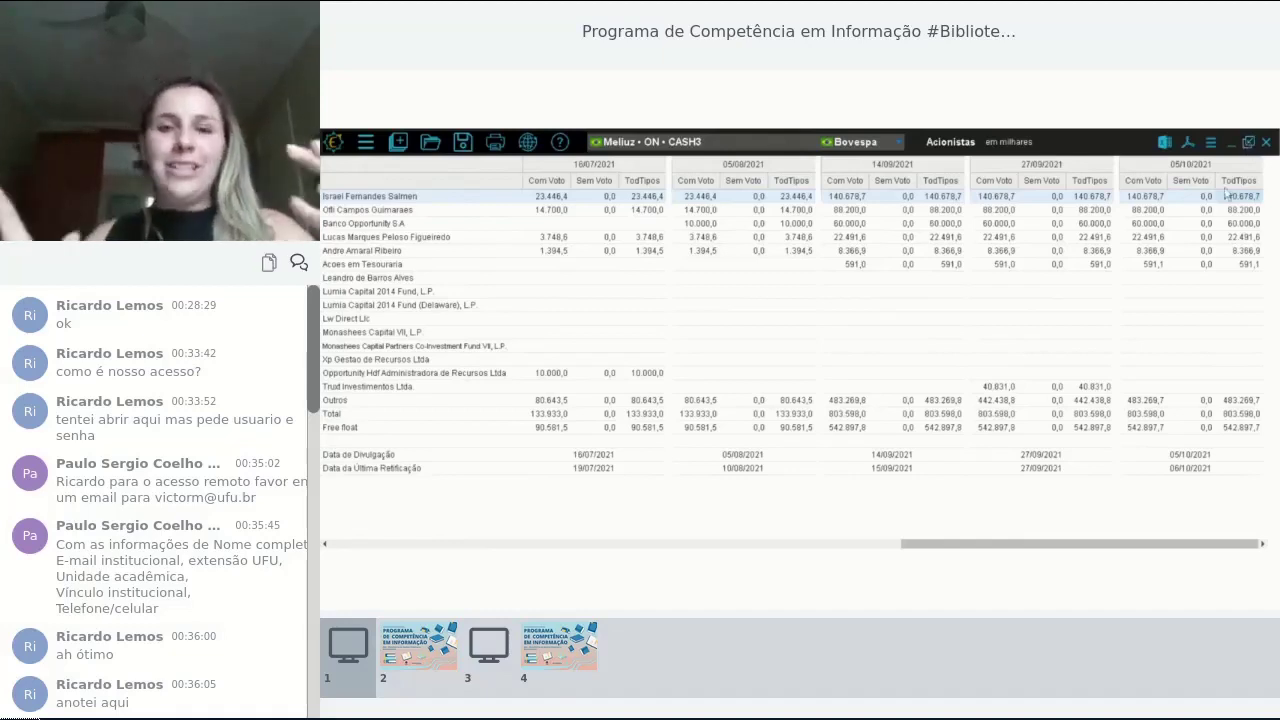
Close the Acionistas window and open the Composição da carteira database
left_click(1263, 145)
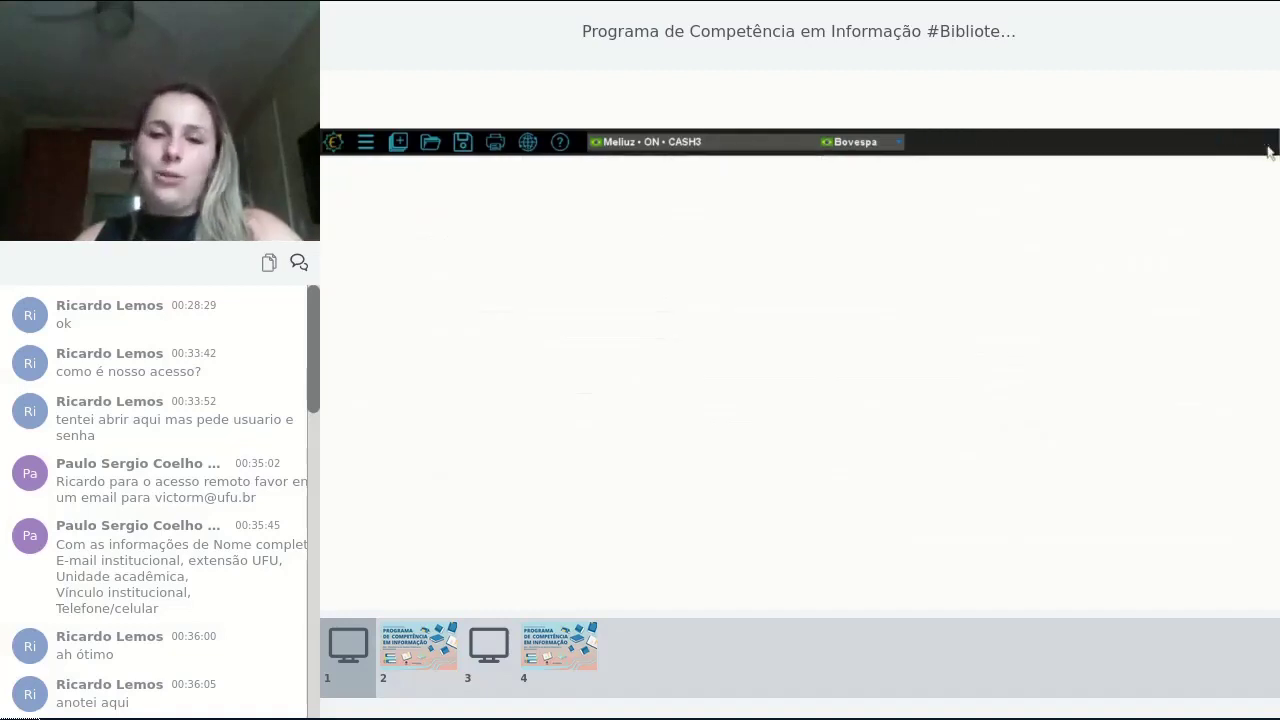
left_click(398, 146)
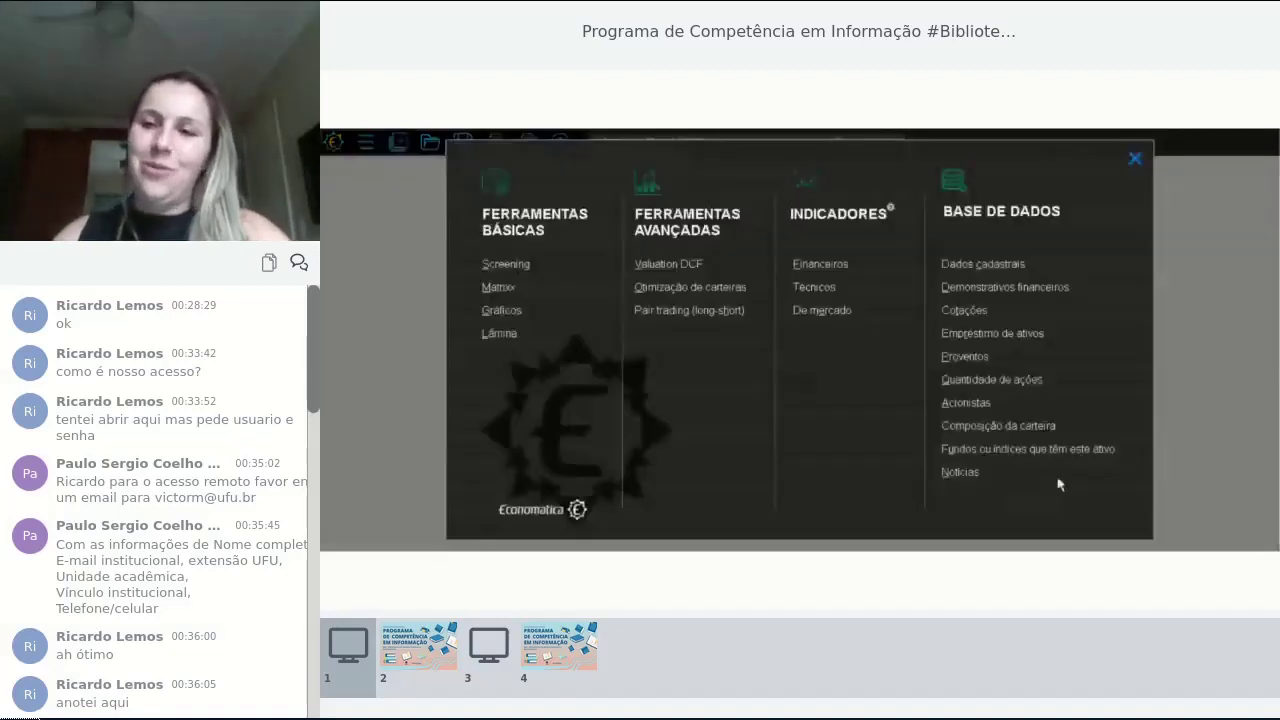
left_click(1028, 428)
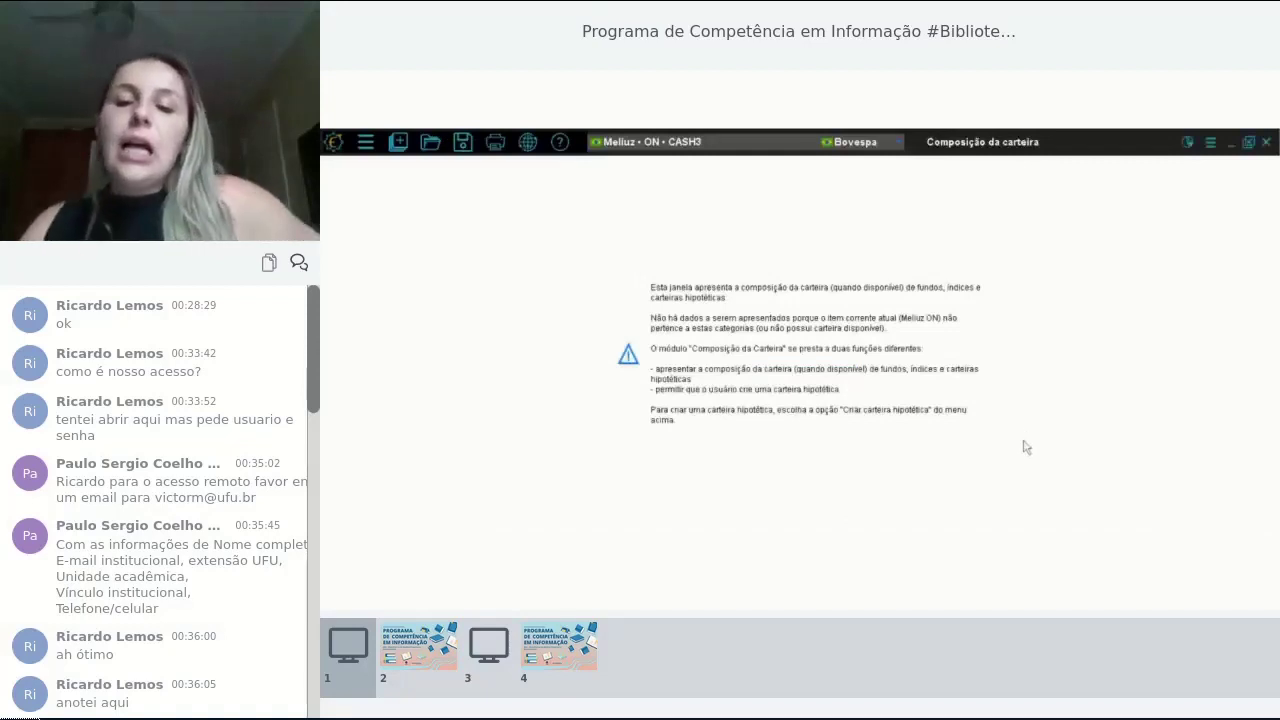
left_click(401, 148)
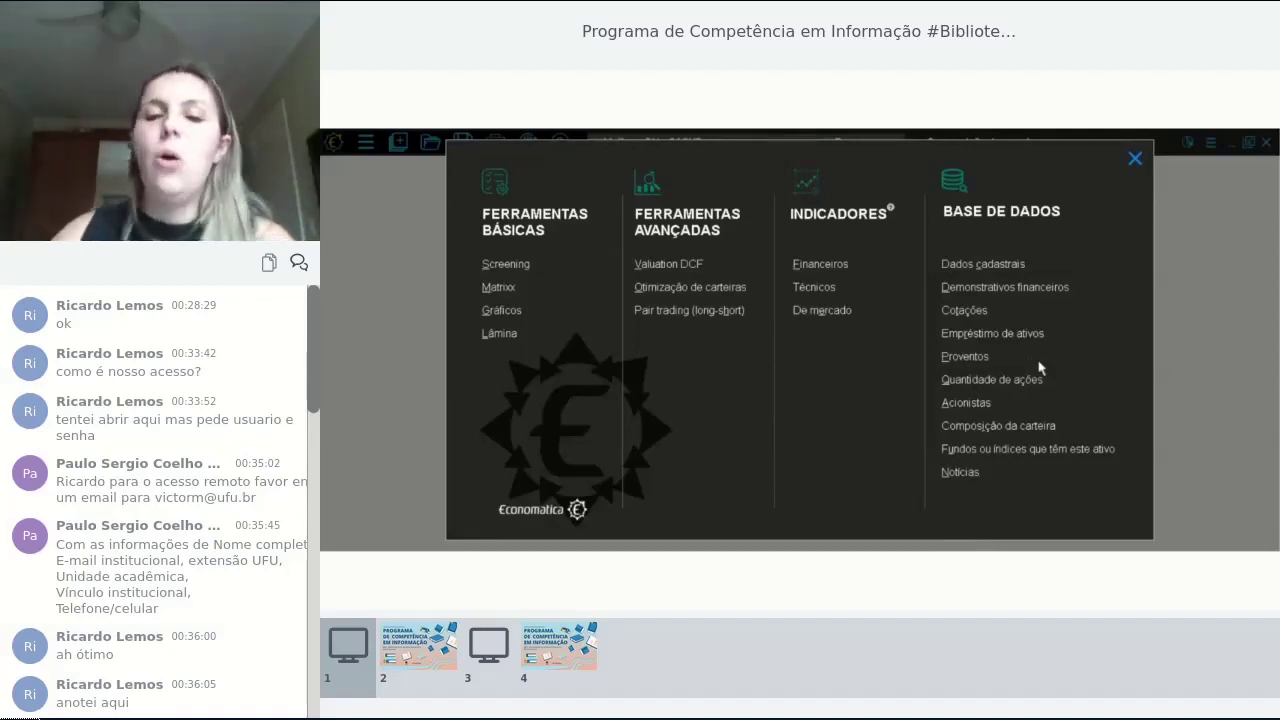
left_click(1135, 163)
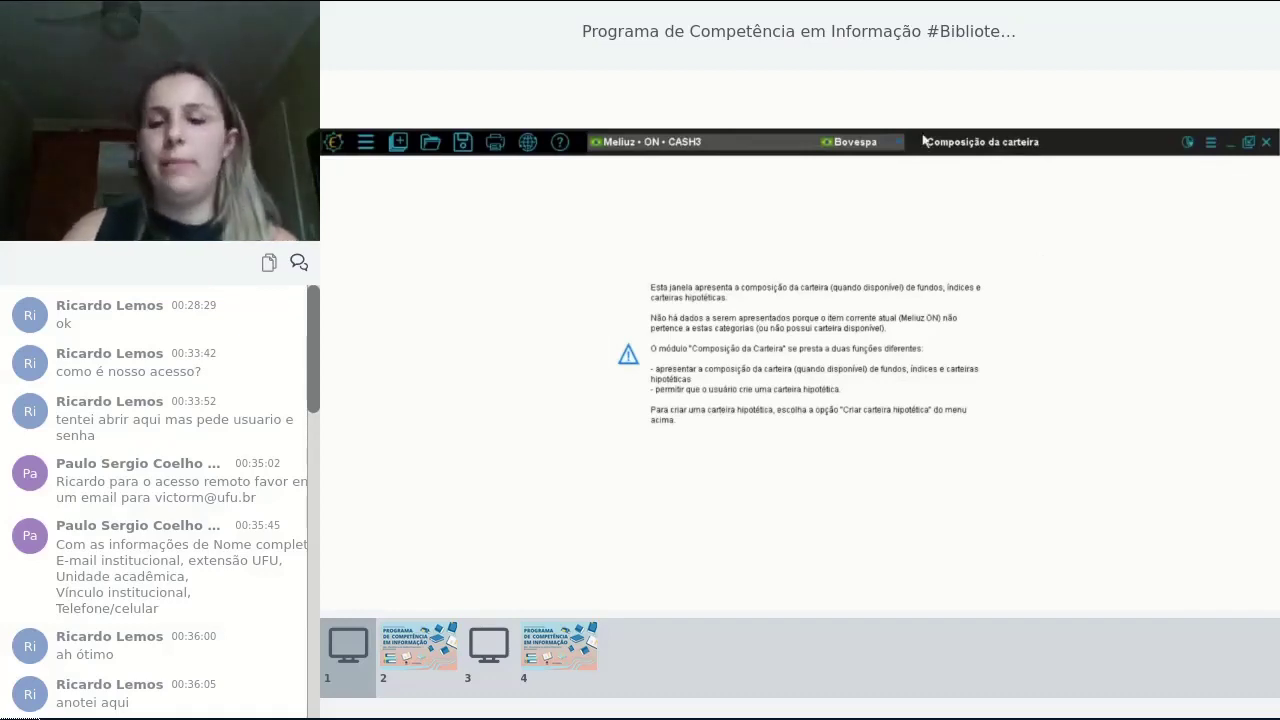
Select Dynamo Cougar FIC FIA as the current asset to view its portfolio composition
left_click(634, 143)
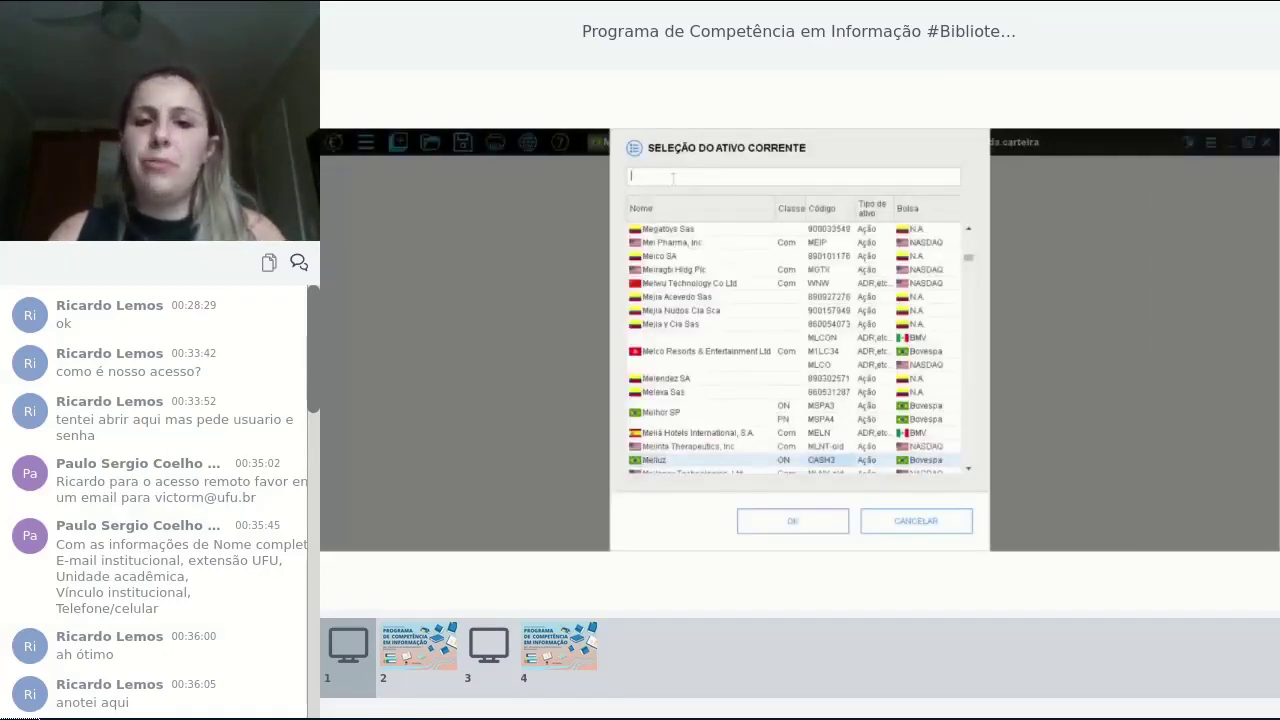
type("dynamo coug")
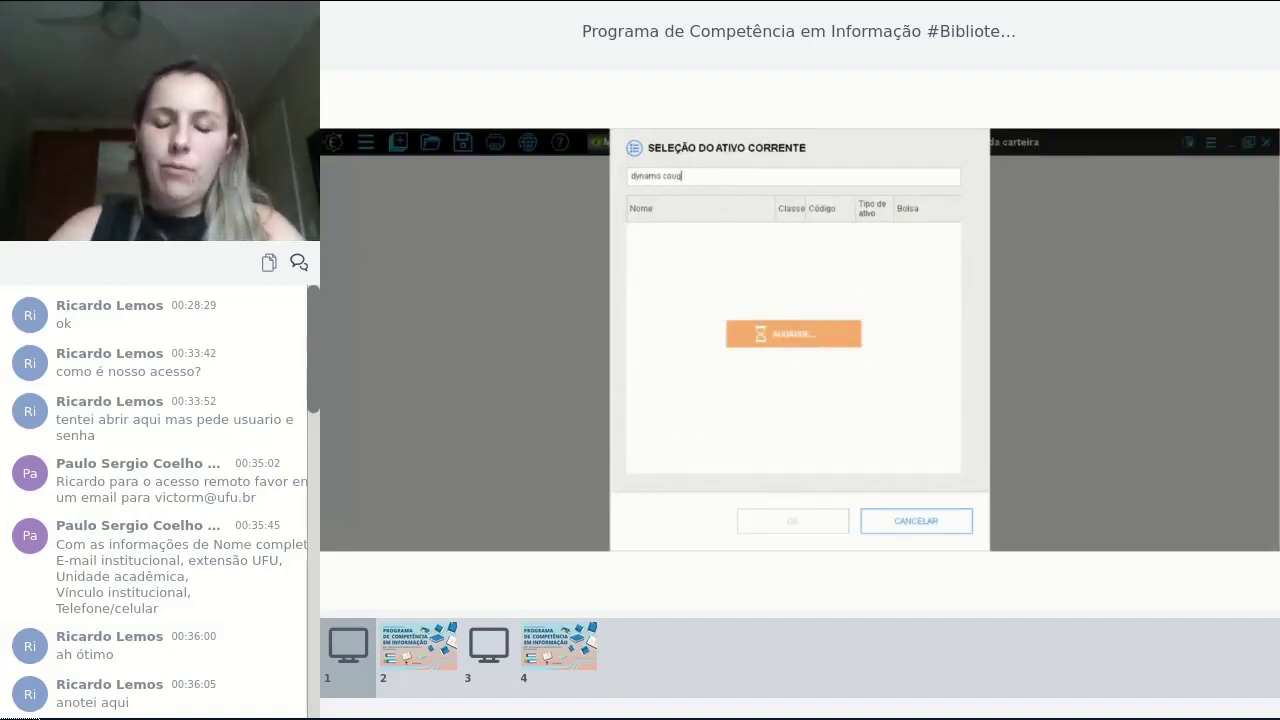
key("Return")
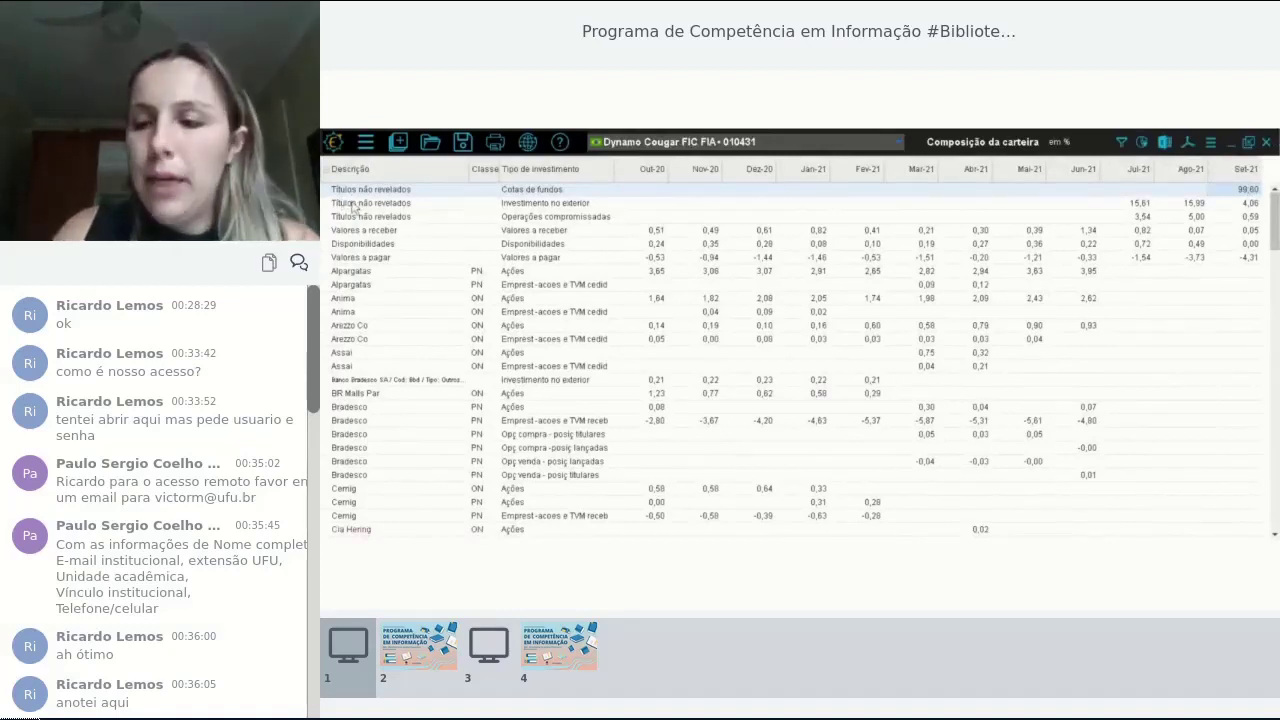
Highlight the Títulos não revelados values for Jul-21 to Set-21, and set the period's final date to data da última carteira aberta
key("Down")
left_click_drag(1255, 216, 1142, 220)
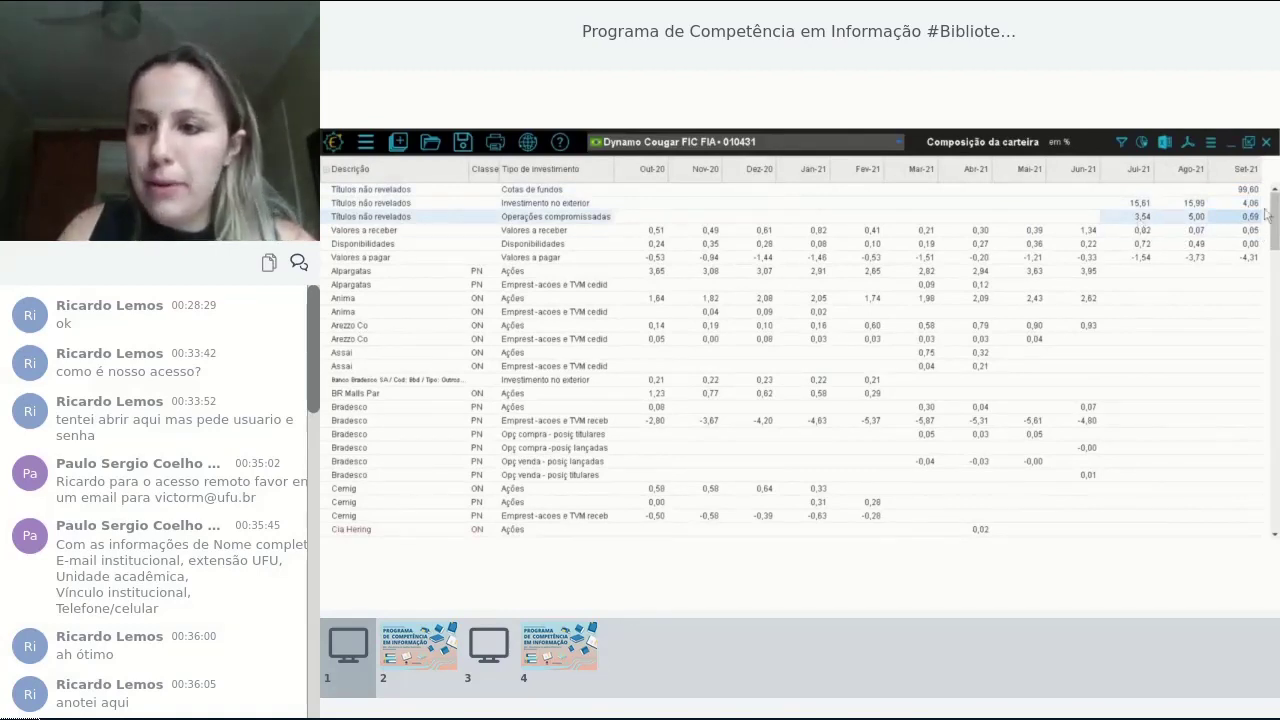
left_click_drag(1255, 204, 1142, 213)
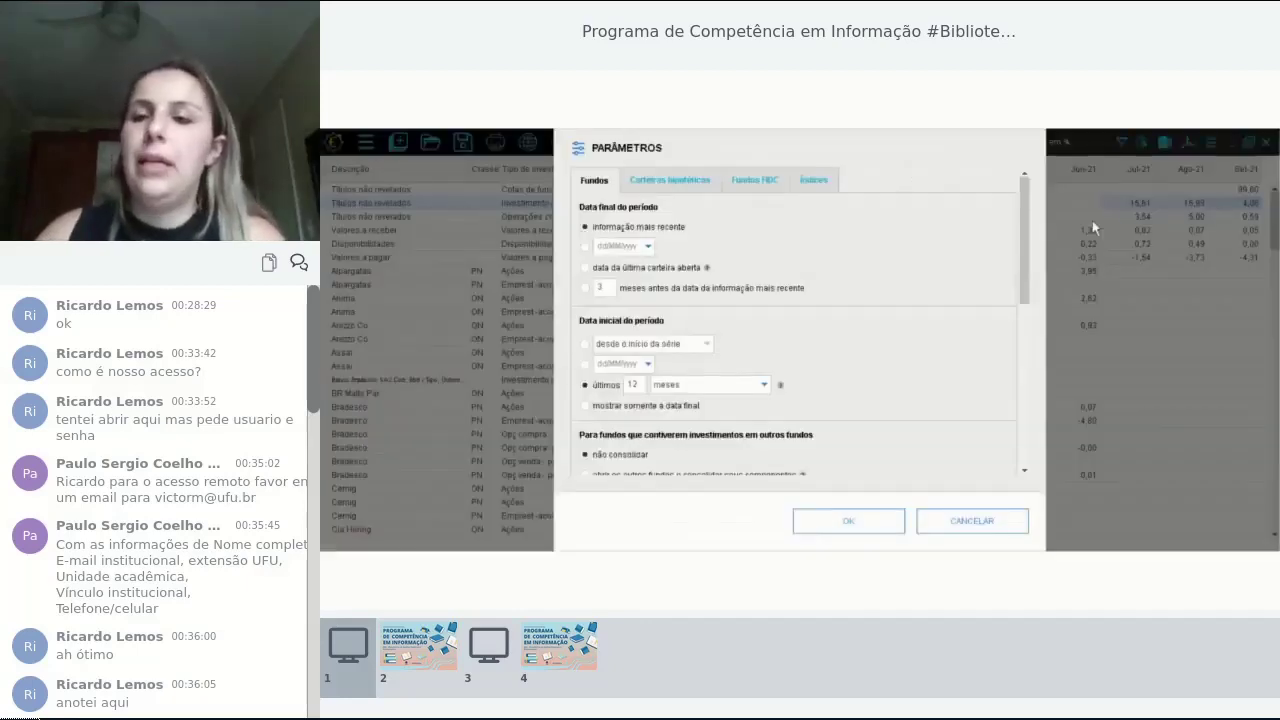
left_click(586, 268)
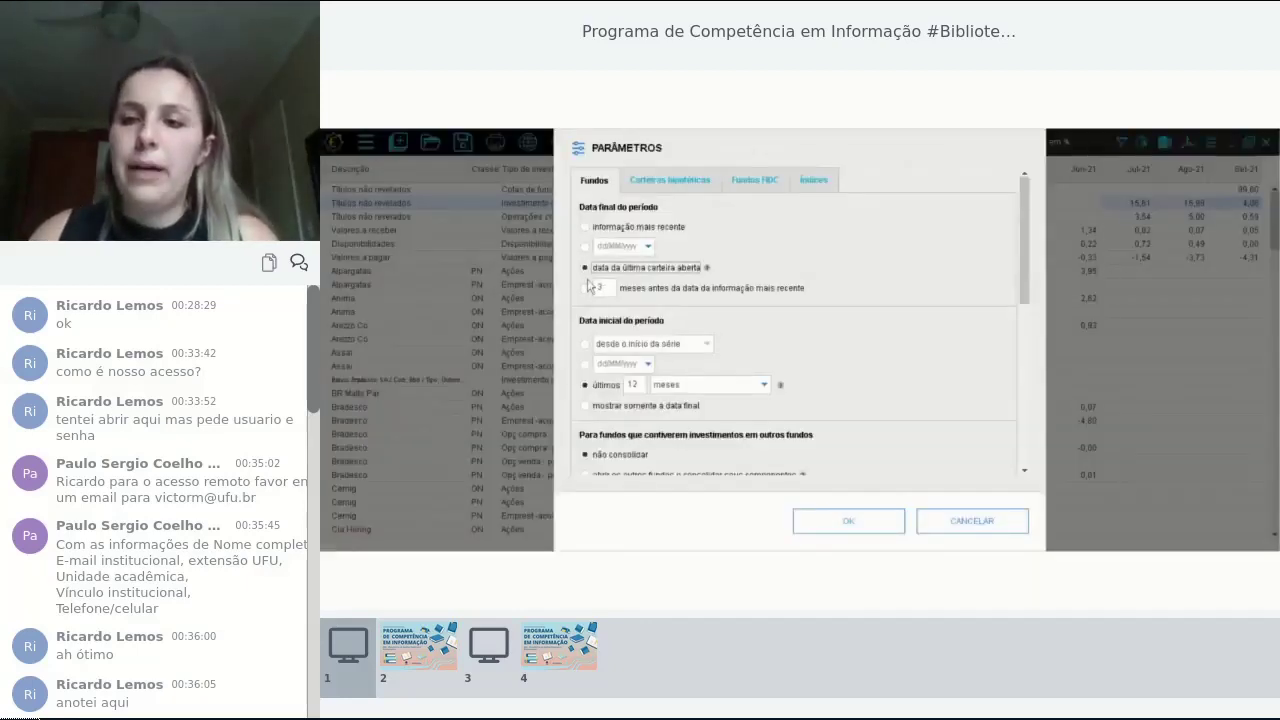
left_click(872, 528)
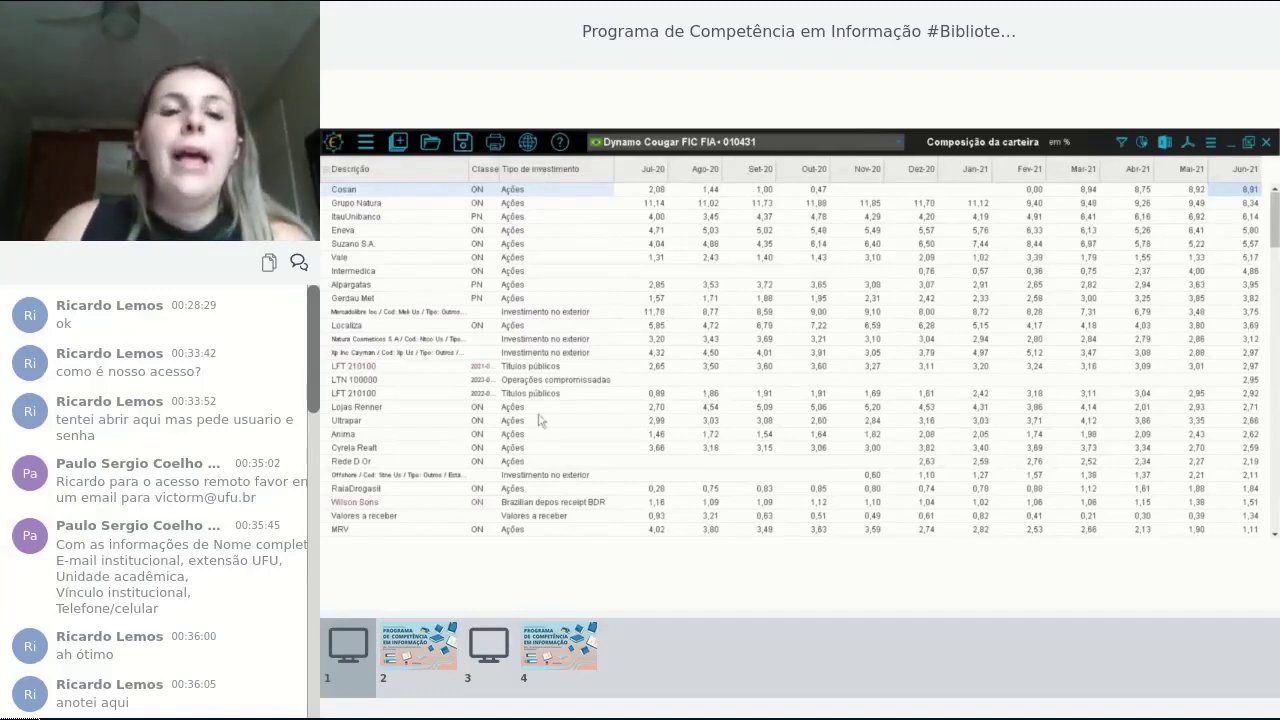
Filter the portfolio composition by Tipo de investimento to show only Ações
right_click(545, 175)
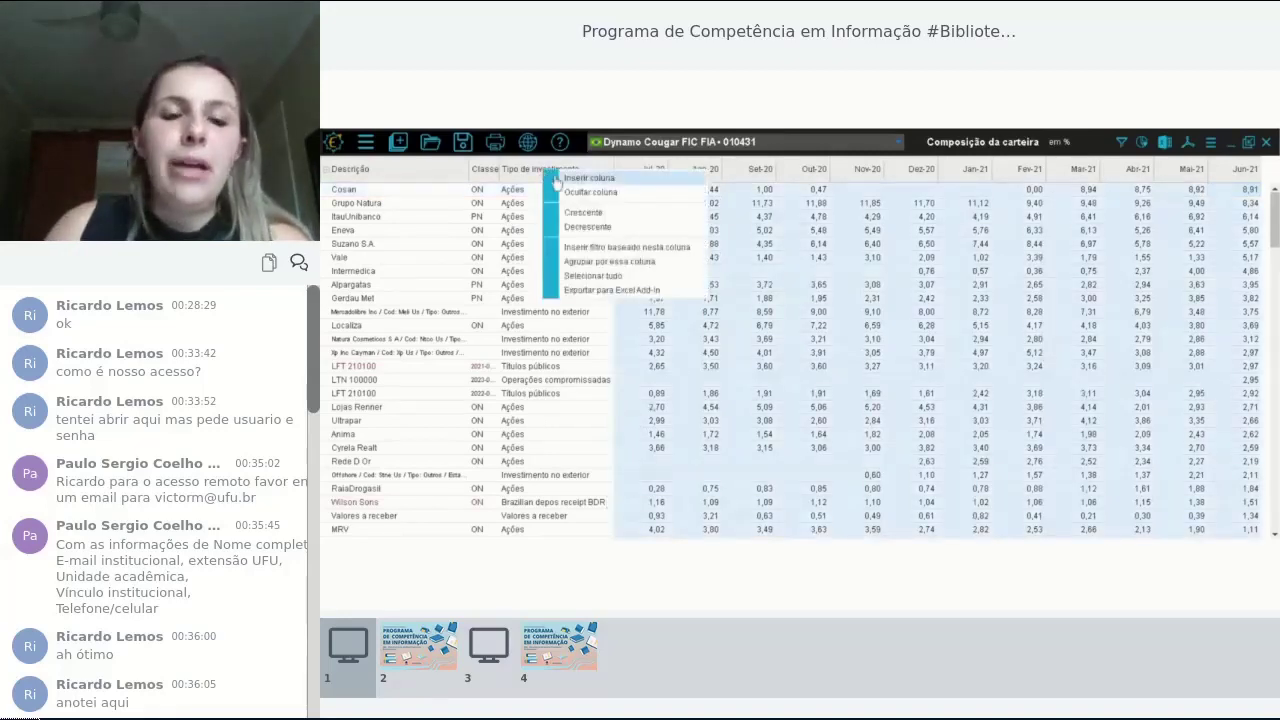
left_click(582, 250)
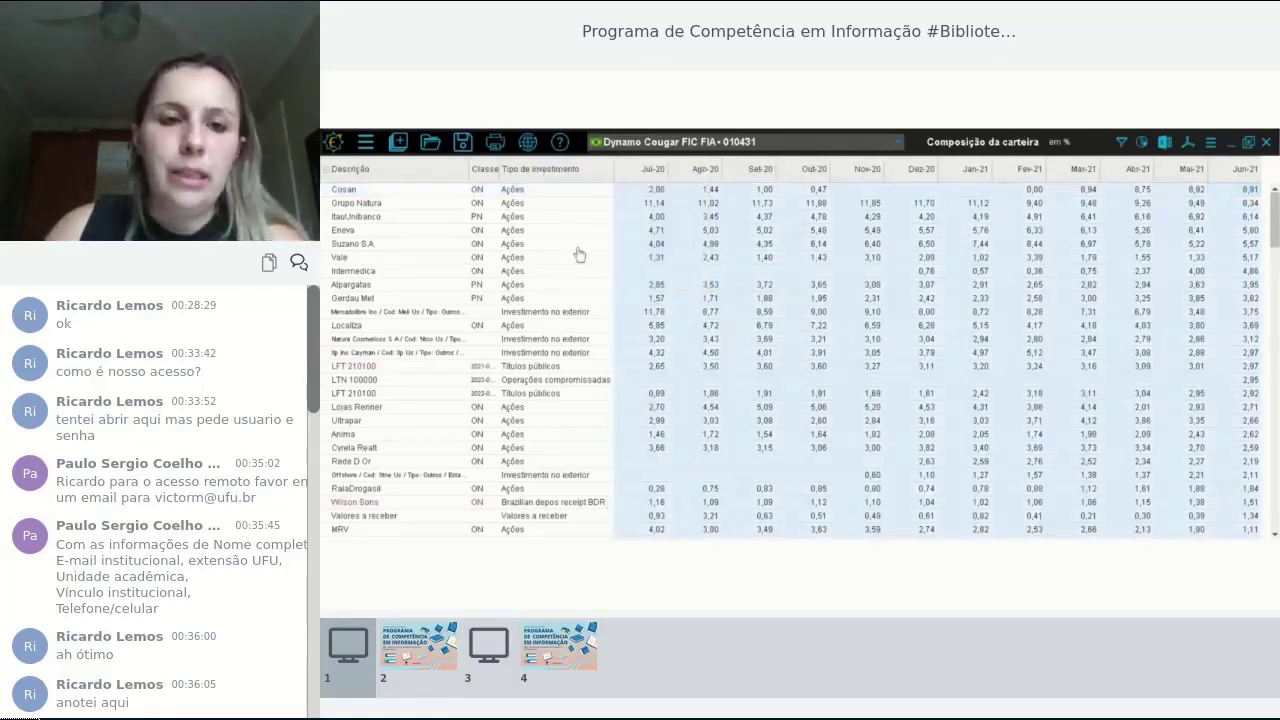
left_click(586, 390)
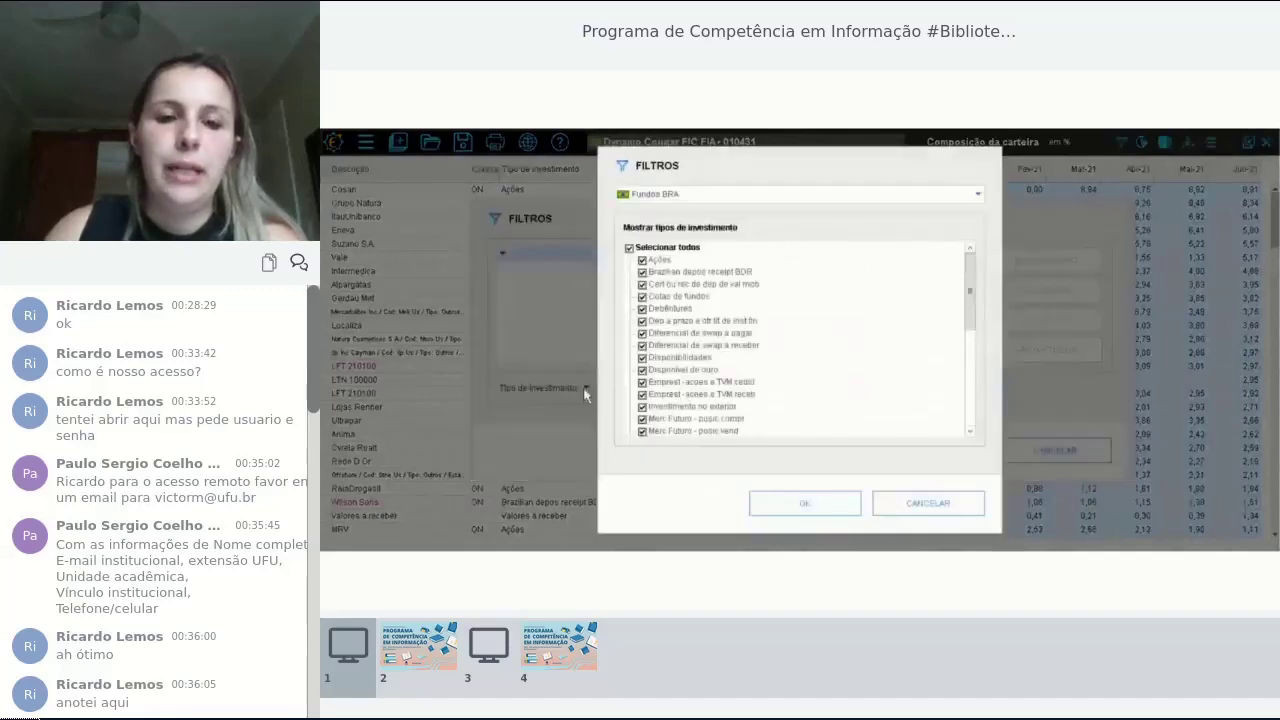
left_click(645, 247)
left_click(655, 260)
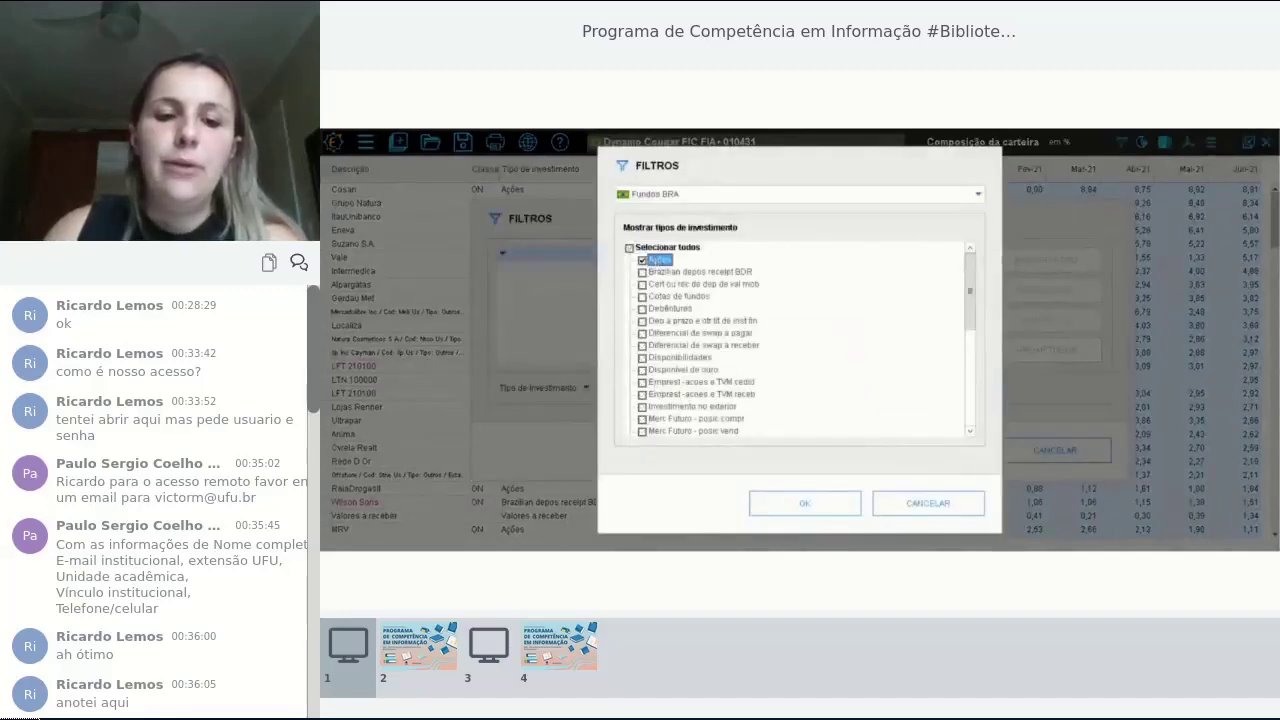
left_click(762, 503)
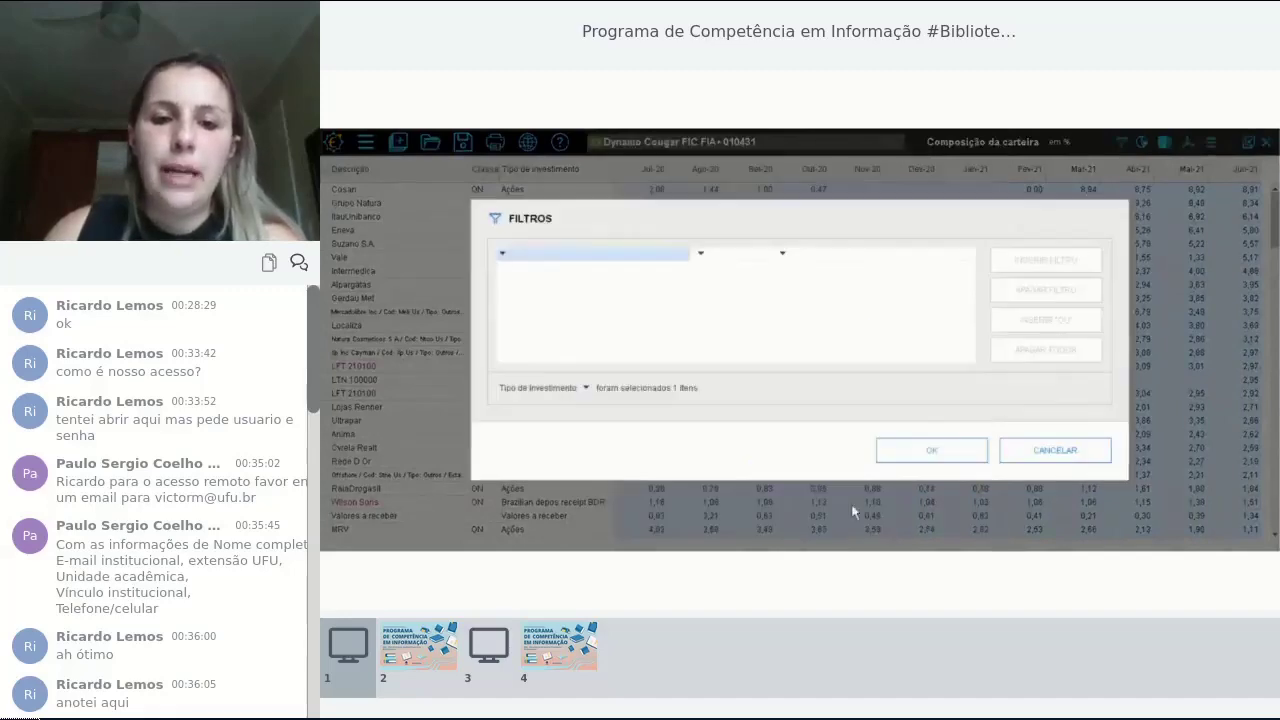
left_click(926, 455)
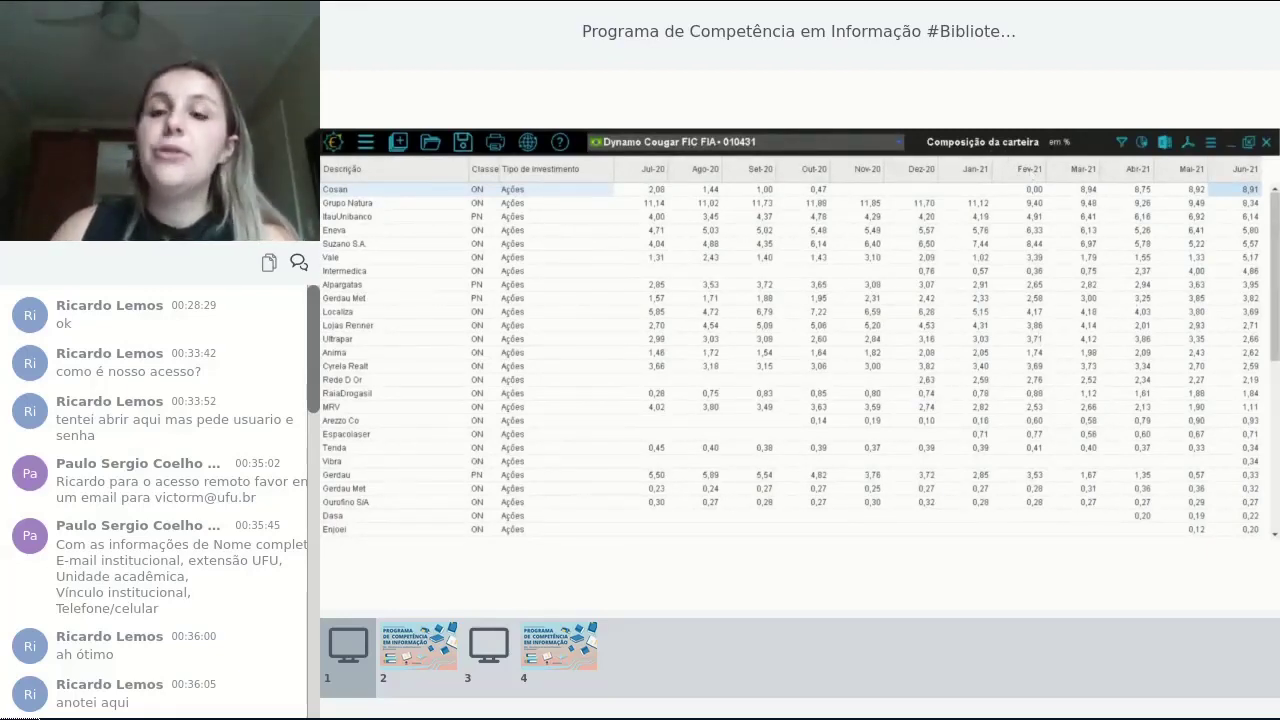
Close the Dynamo Cougar portfolio composition and select Ibovespa (IBOV) as the current asset
left_click(1267, 141)
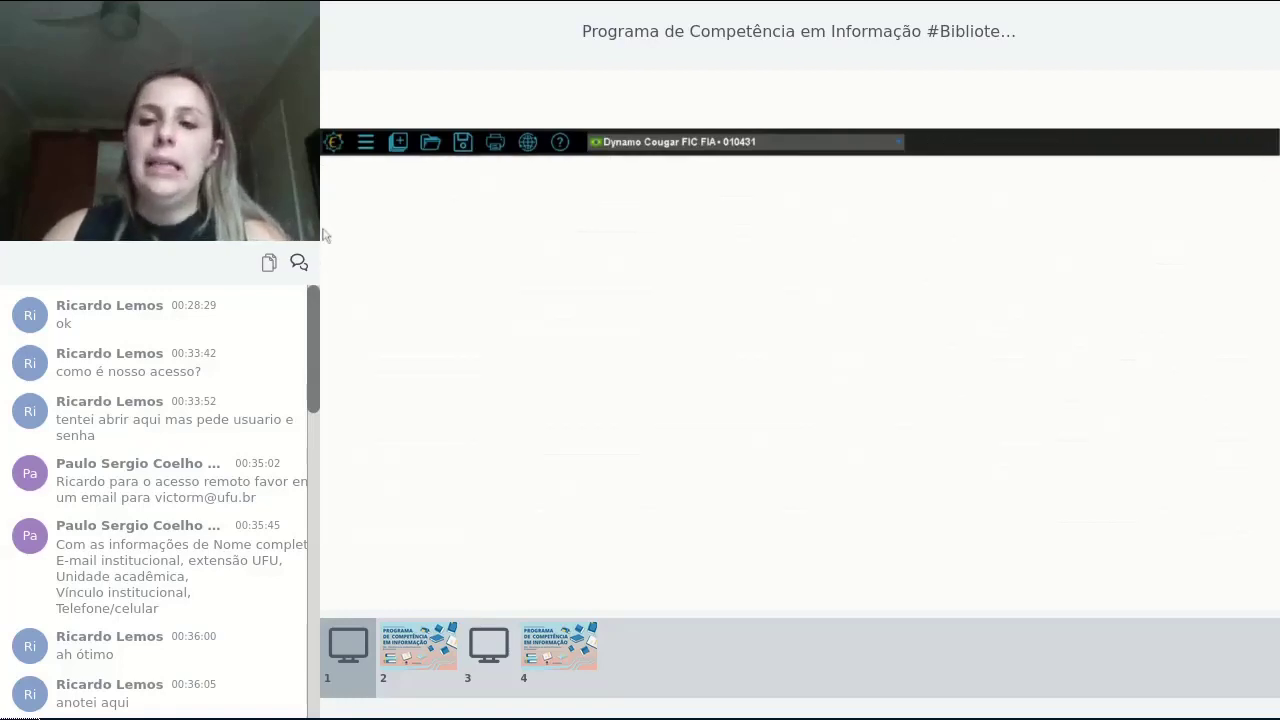
left_click(663, 143)
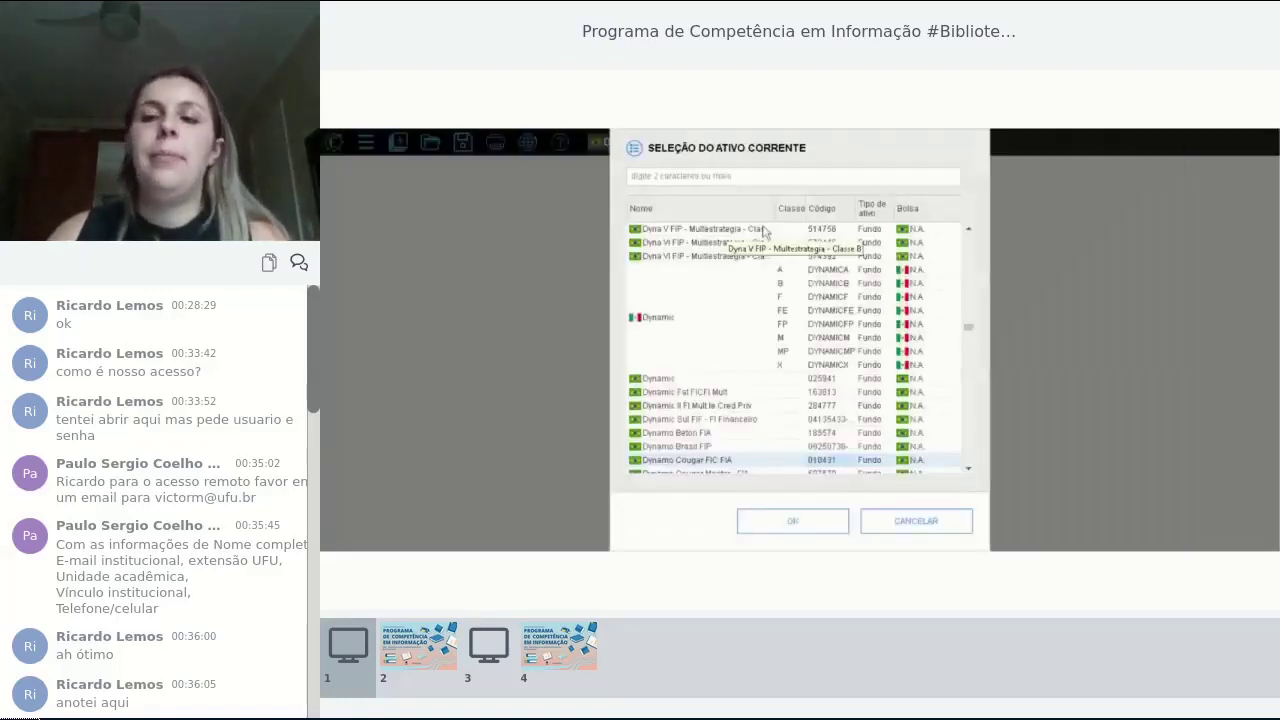
left_click(683, 178)
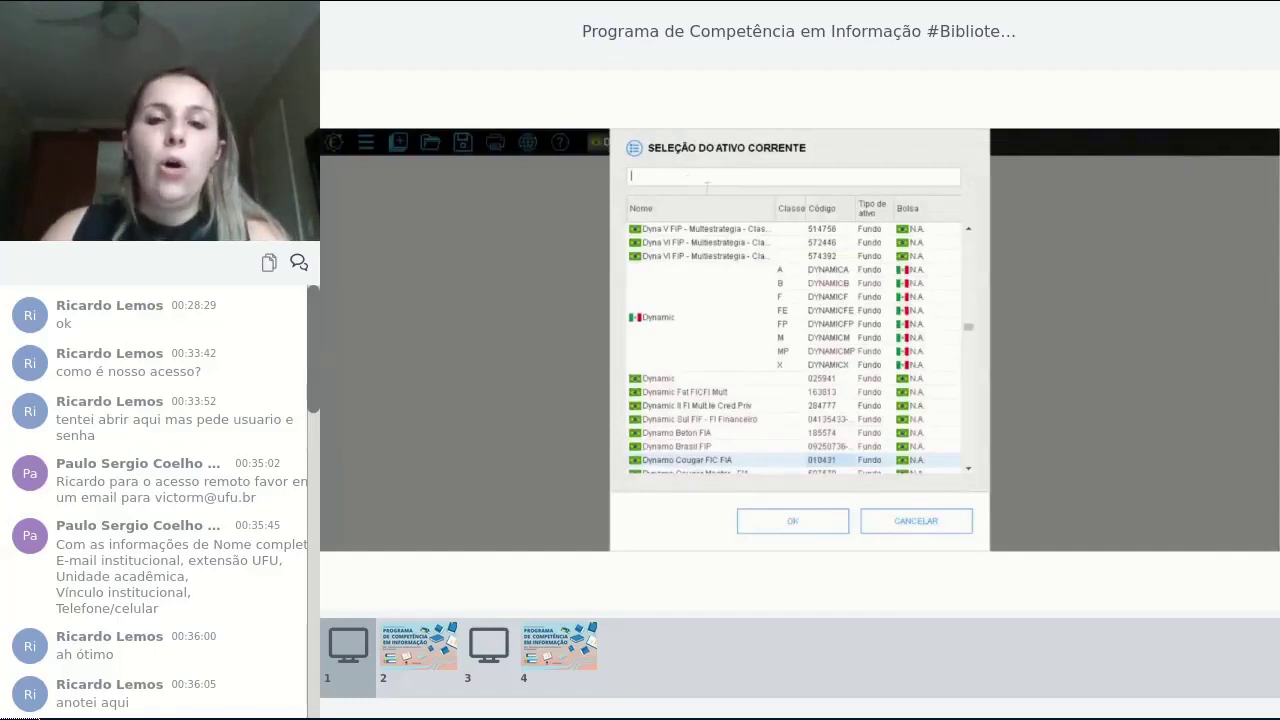
type("ibovespa")
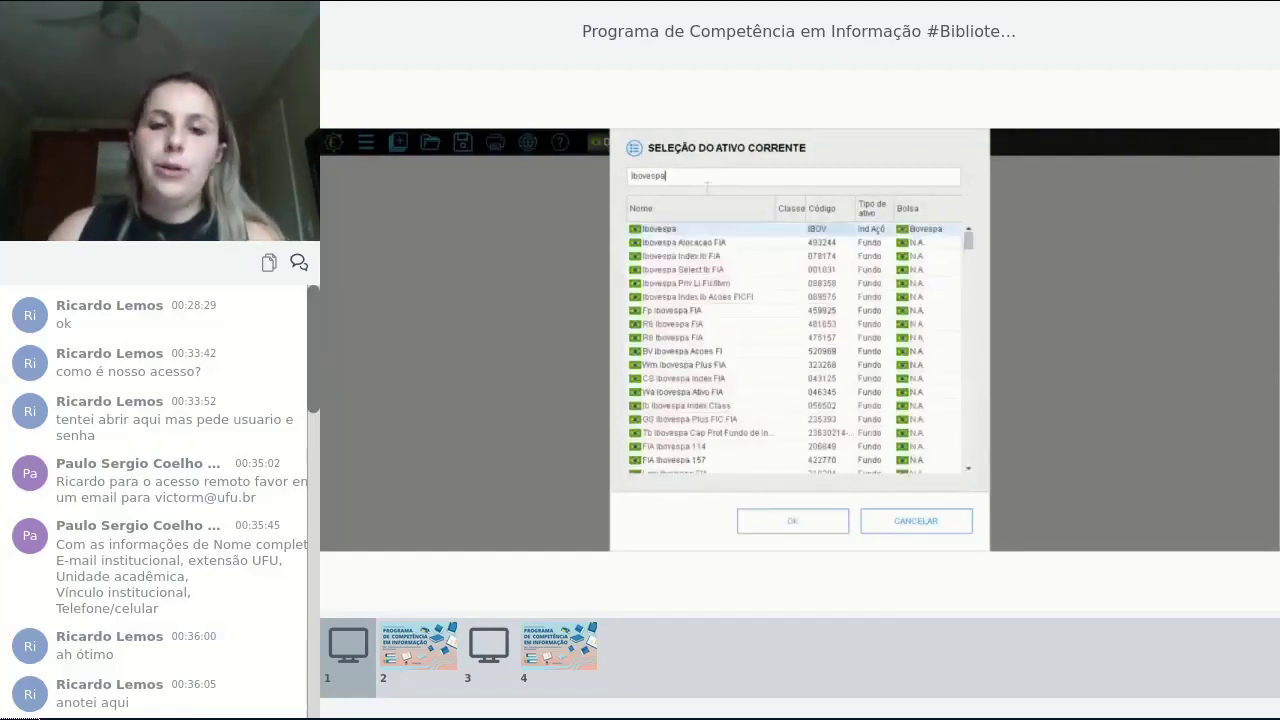
left_click(775, 522)
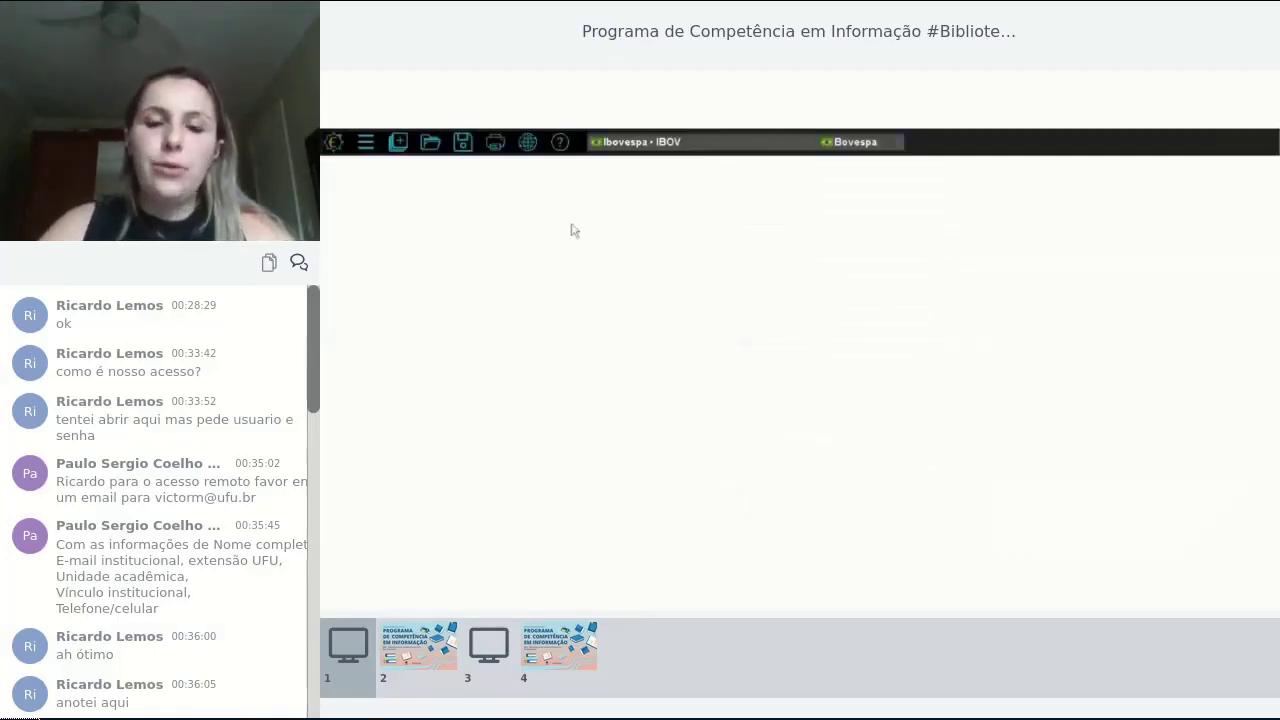
Open the Composição da carteira database for Ibovespa and highlight the Petrobras PN and ItauUnibanco PN rows in turn
left_click(404, 149)
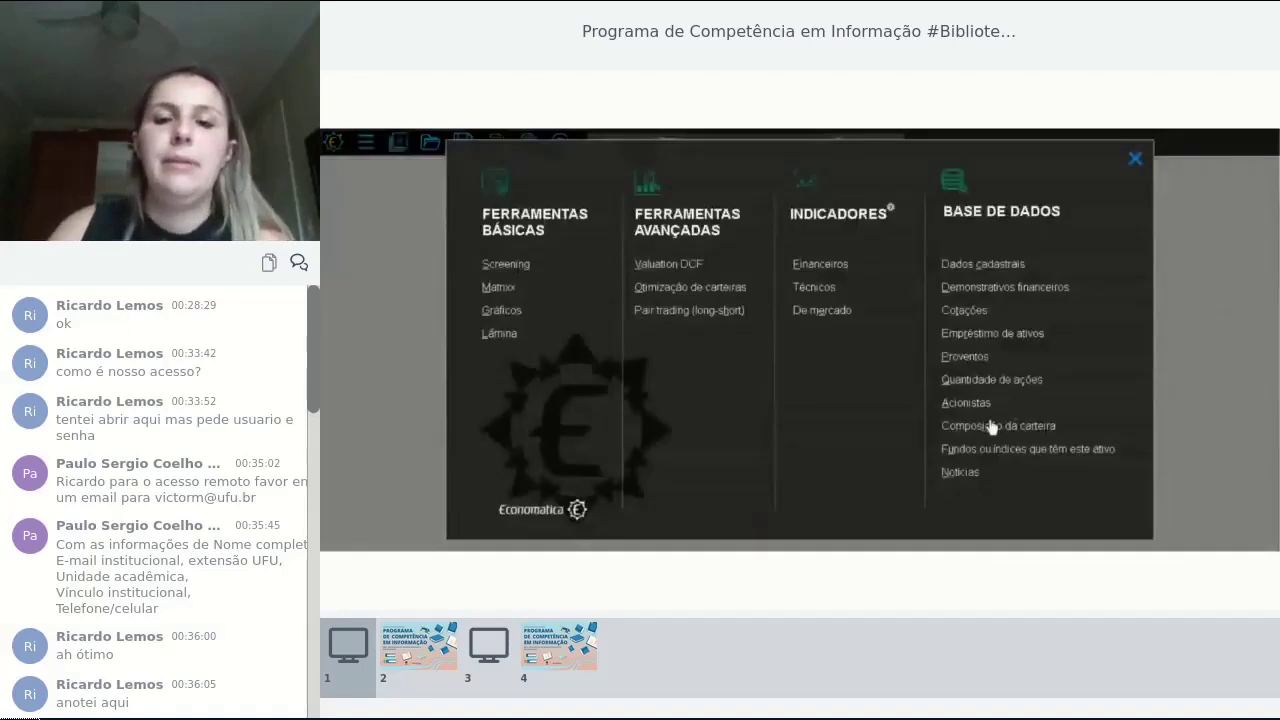
left_click(997, 423)
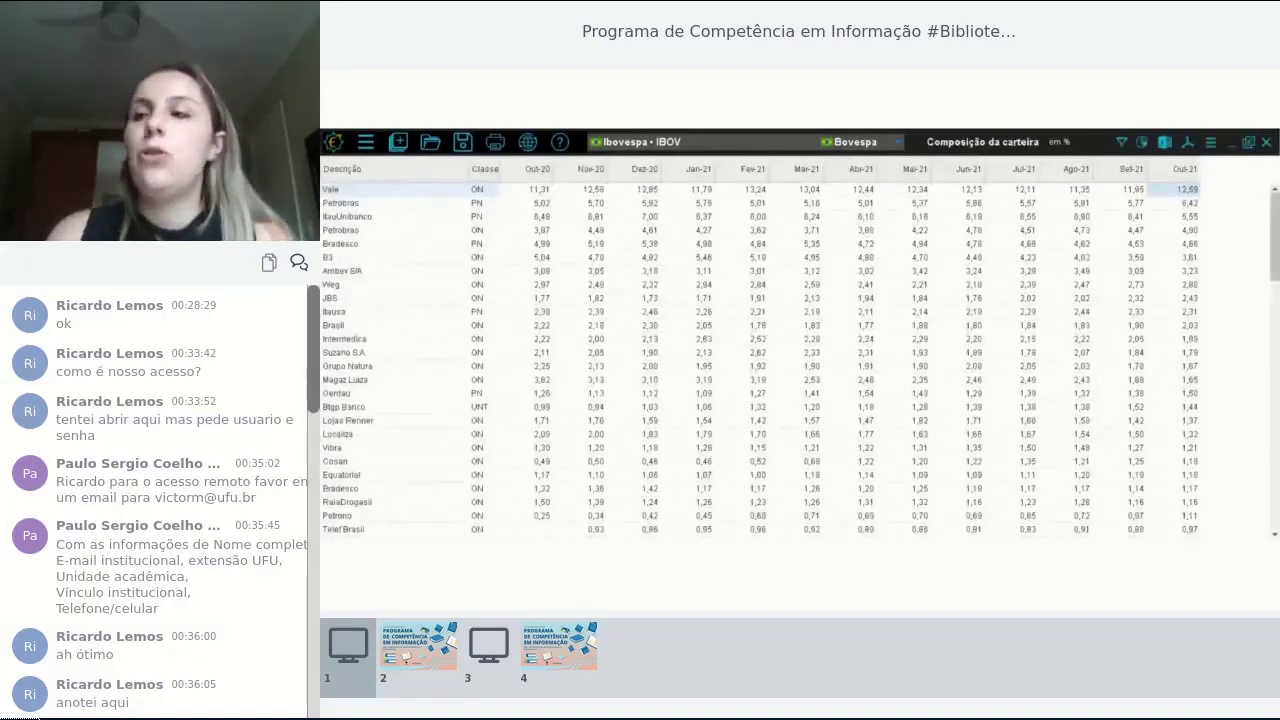
left_click(342, 204)
left_click(350, 217)
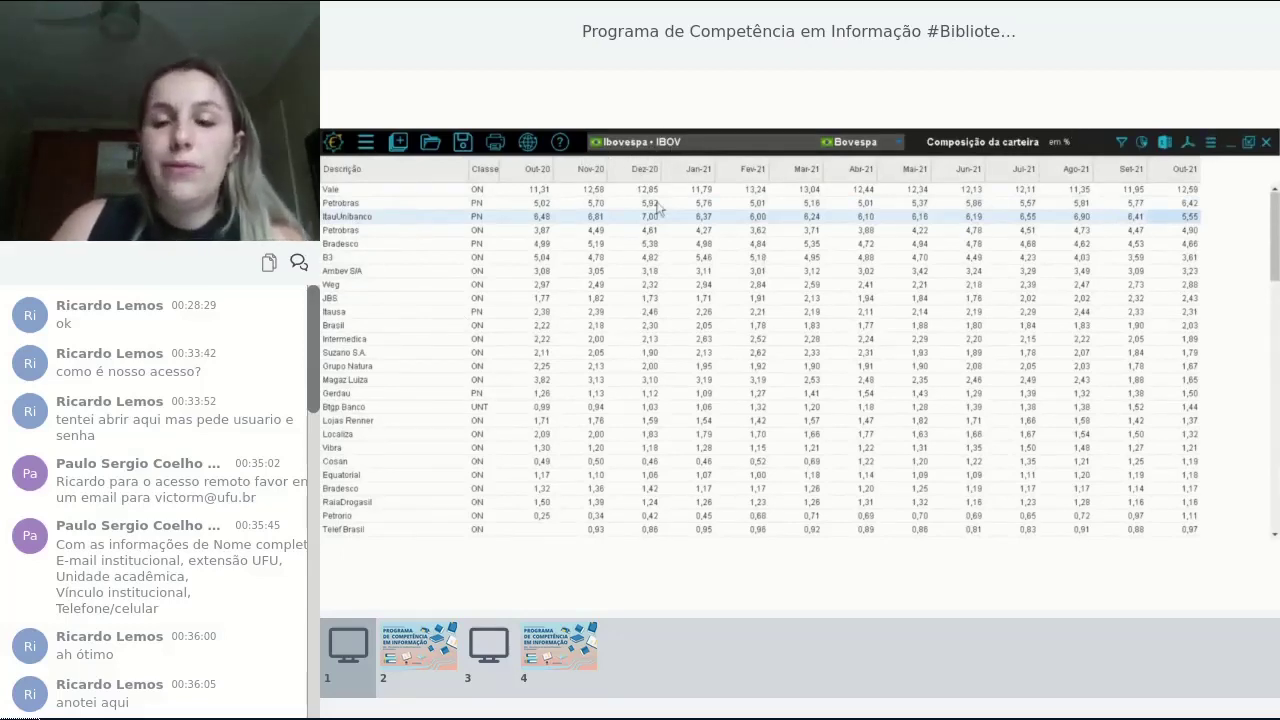
Set the date scale of the Ibovespa portfolio composition to dias in the index parameters
left_click(1211, 142)
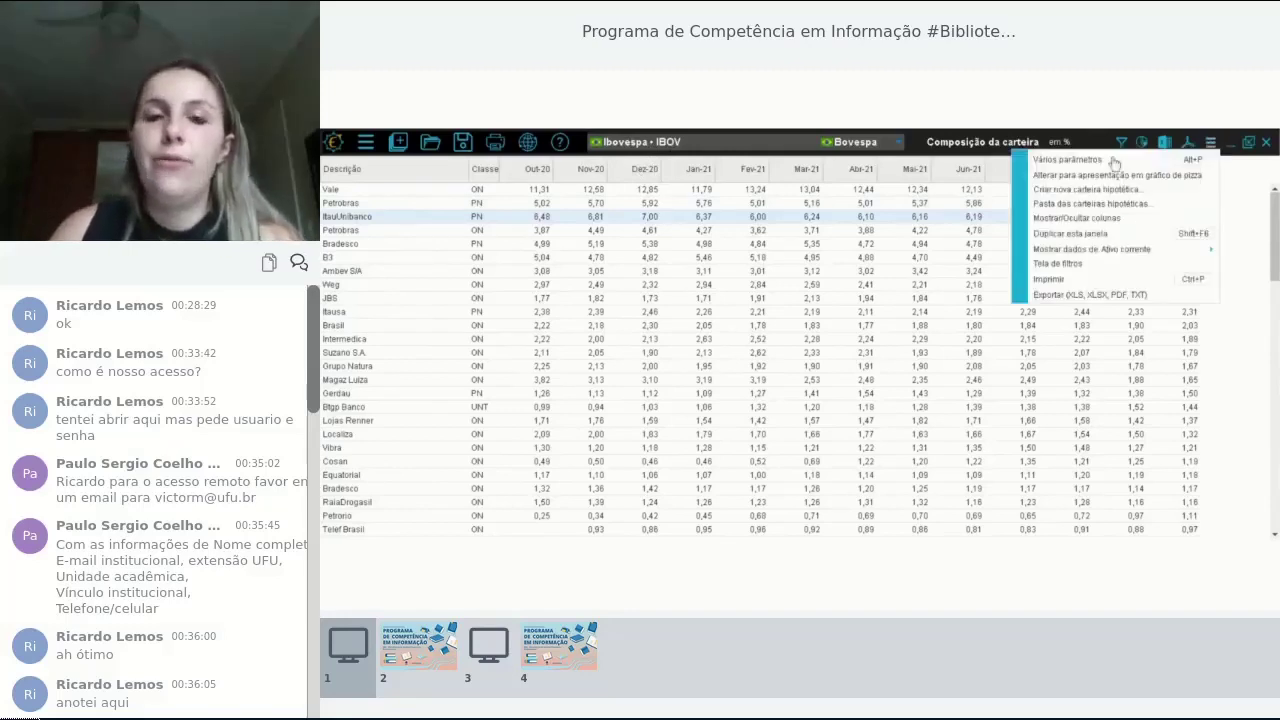
left_click(1100, 292)
left_click_drag(1028, 284, 1003, 424)
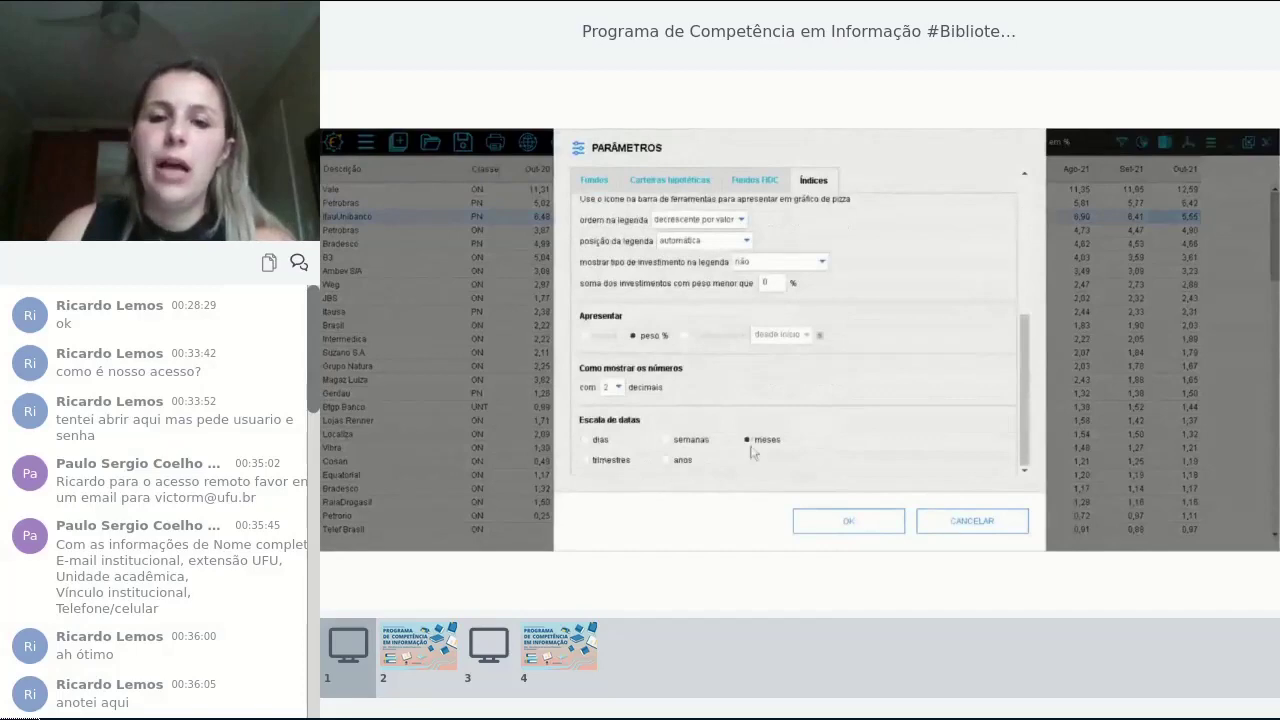
left_click(603, 440)
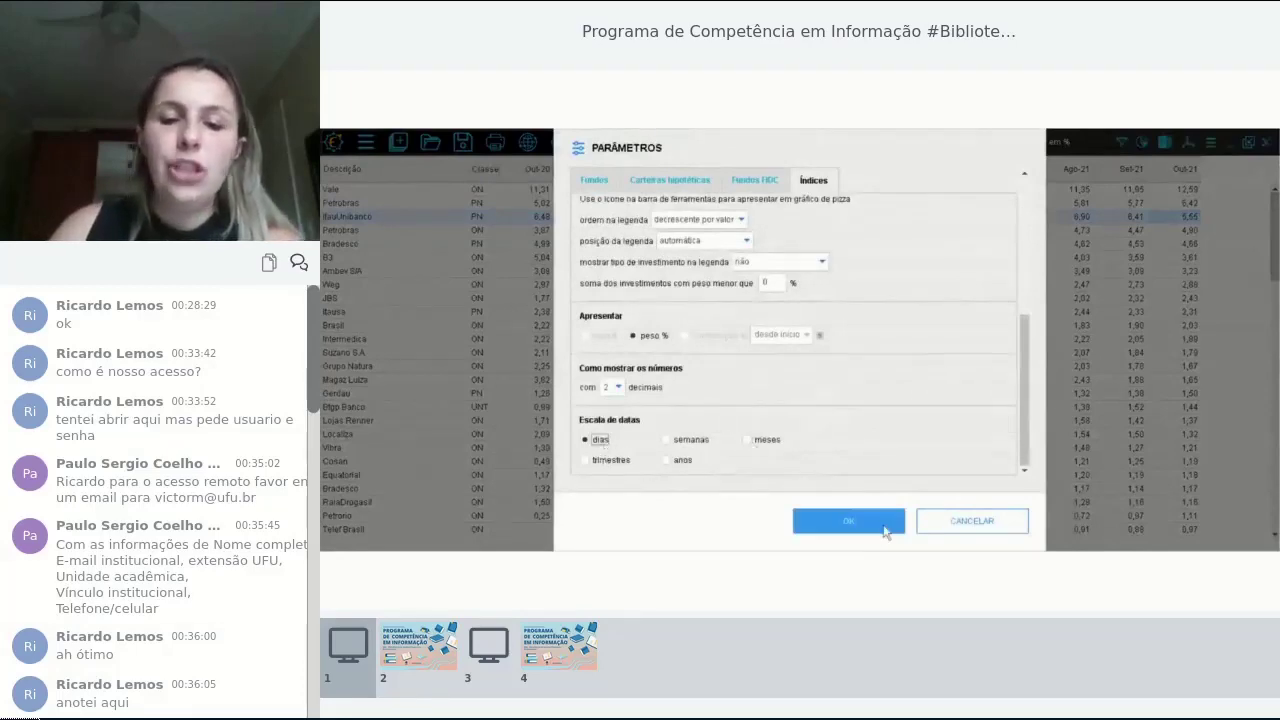
left_click(877, 527)
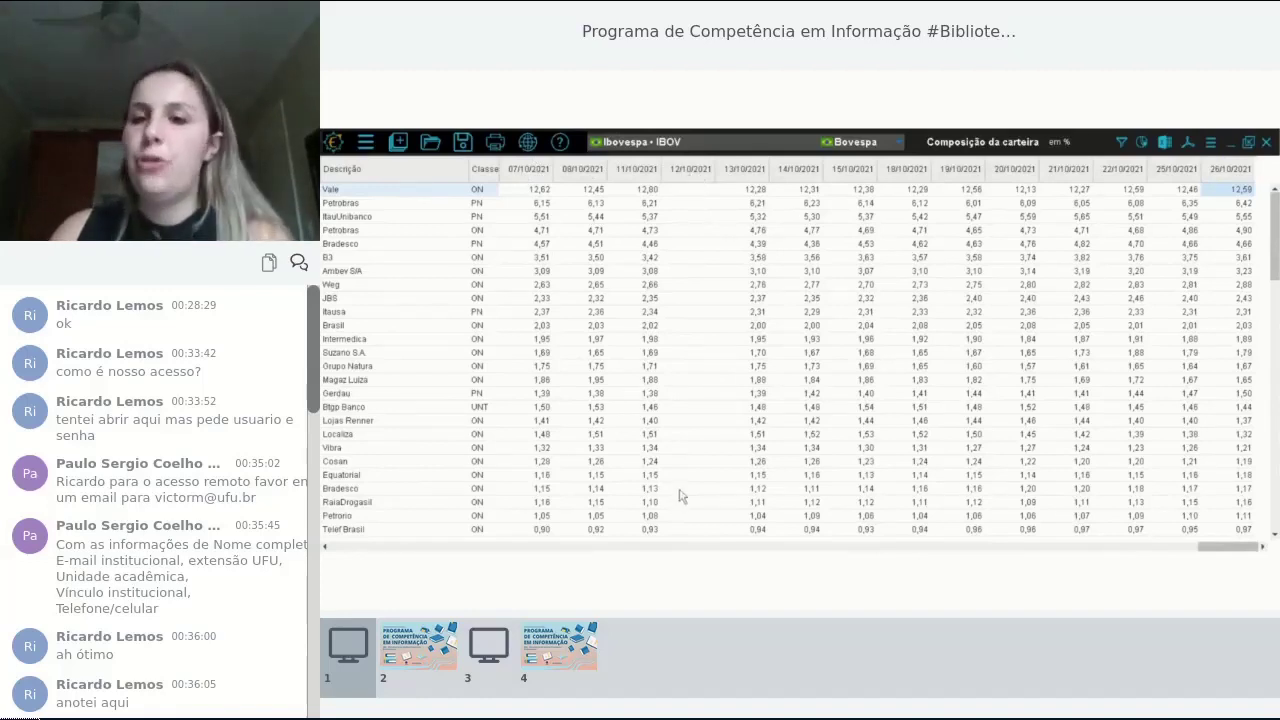
Add a Valor de Mercado column from the indicadores de mercado and sort the portfolio by it in descending order
right_click(428, 176)
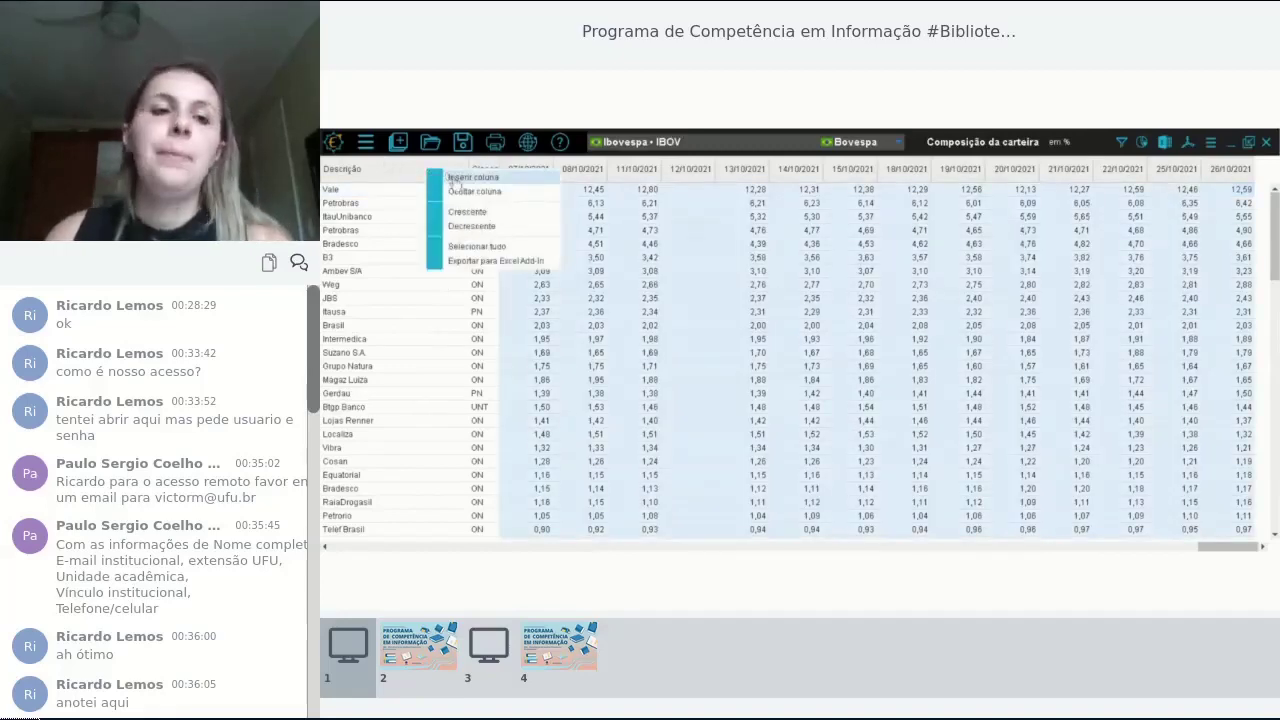
left_click(455, 180)
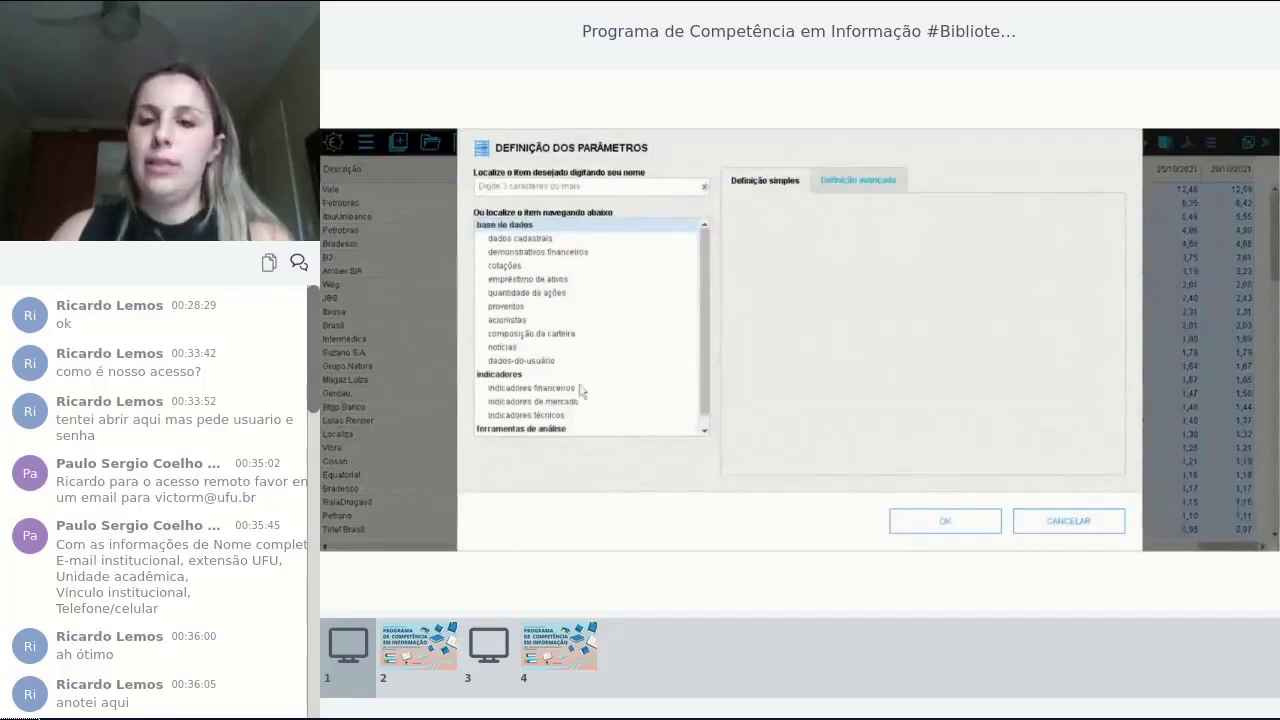
left_click(550, 404)
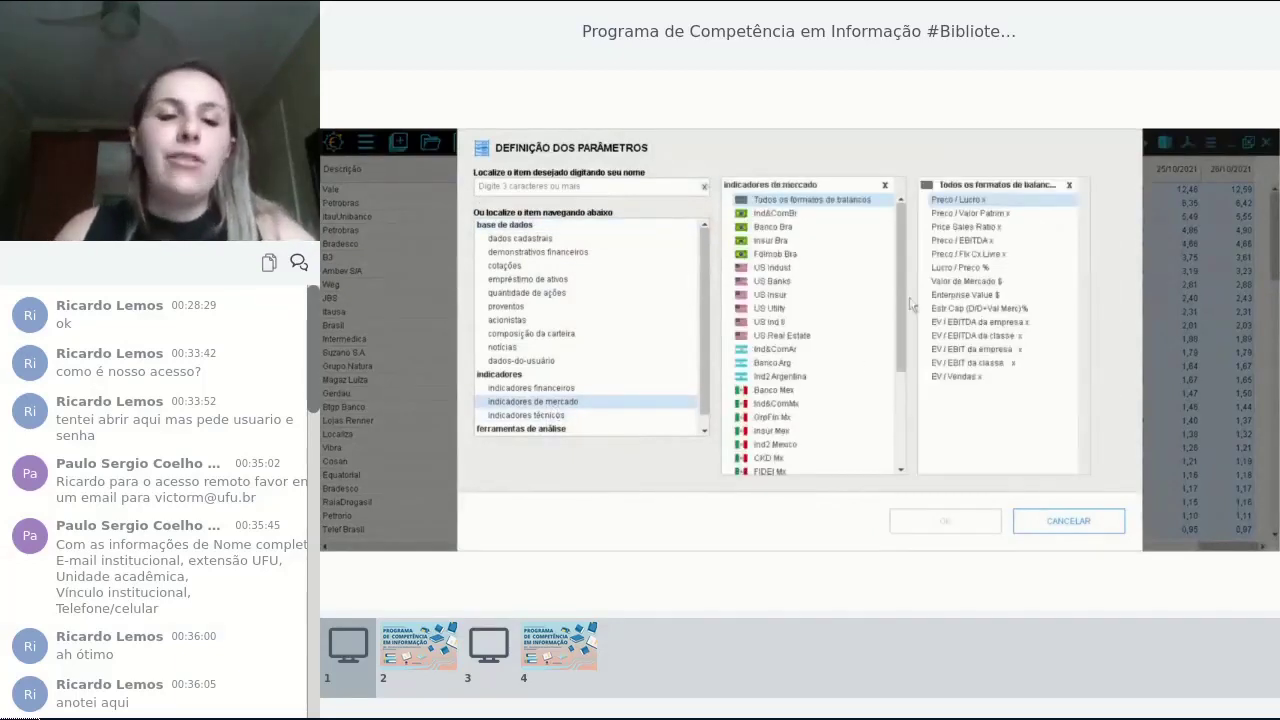
double_click(948, 283)
left_click(958, 528)
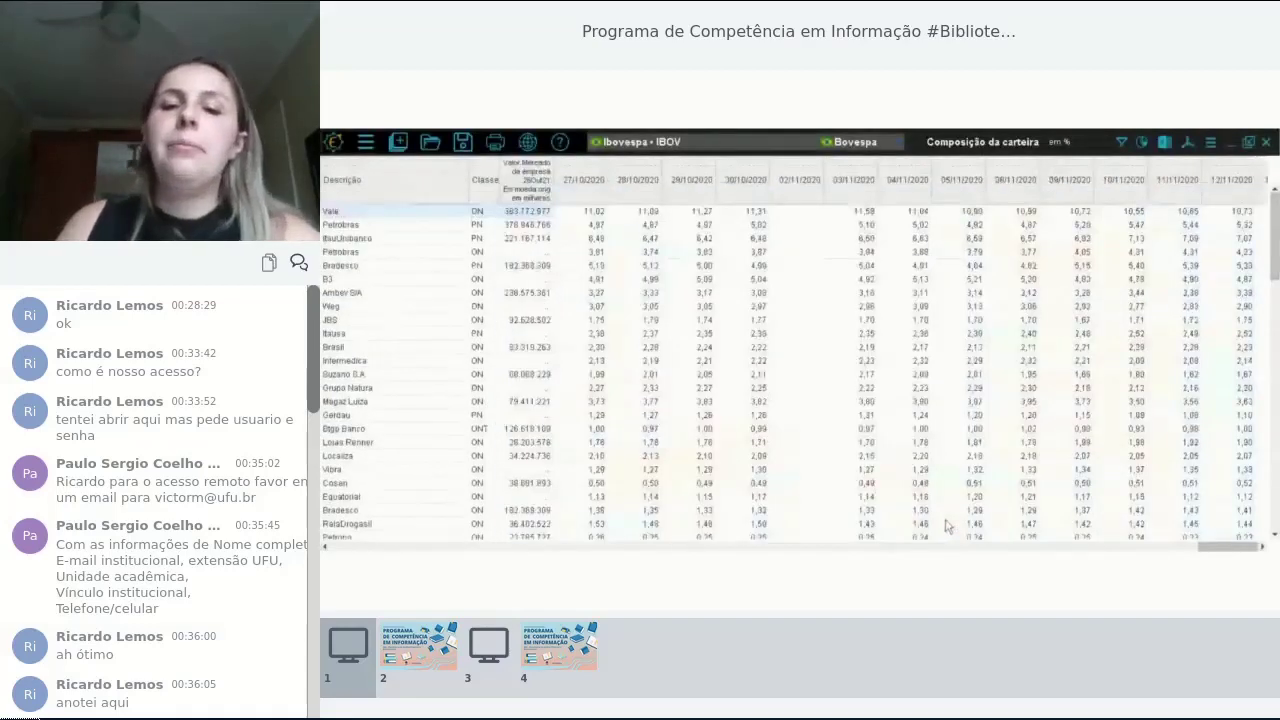
right_click(545, 207)
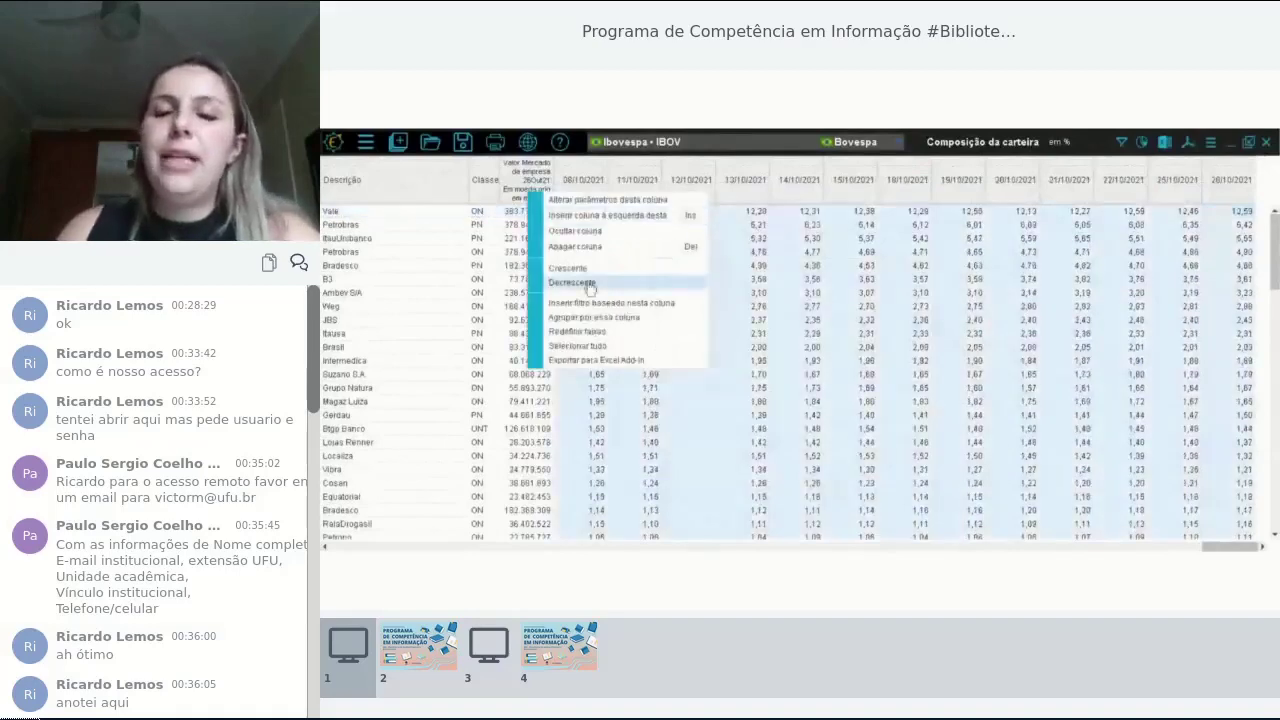
left_click(588, 285)
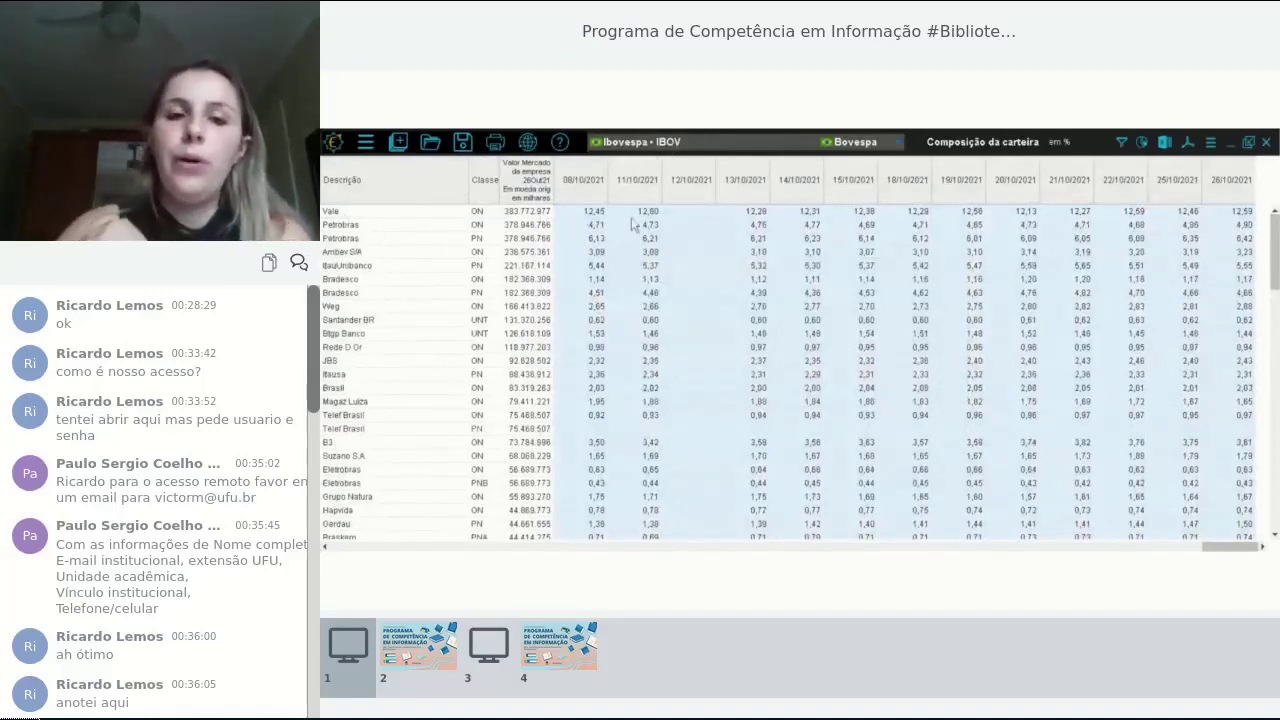
Add a Retorno column from the indicadores técnicos with a period of 1 Semana to the portfolio composition
right_click(534, 182)
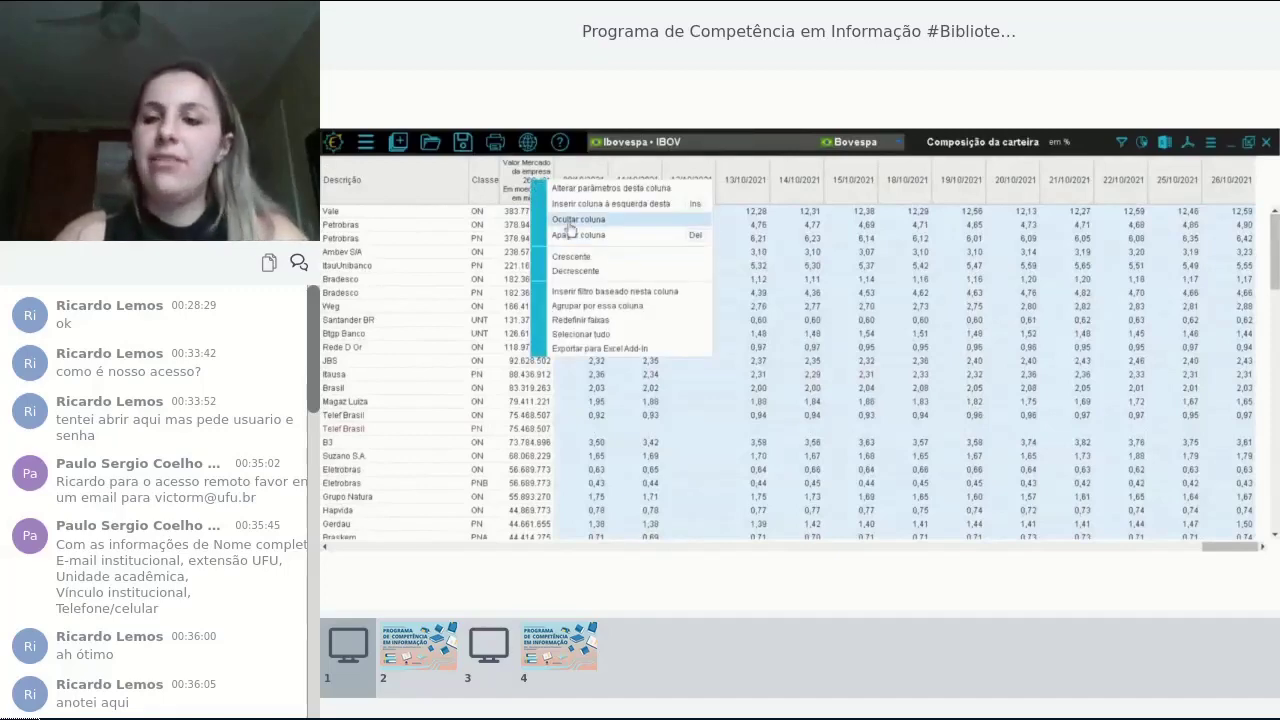
right_click(439, 185)
left_click(470, 192)
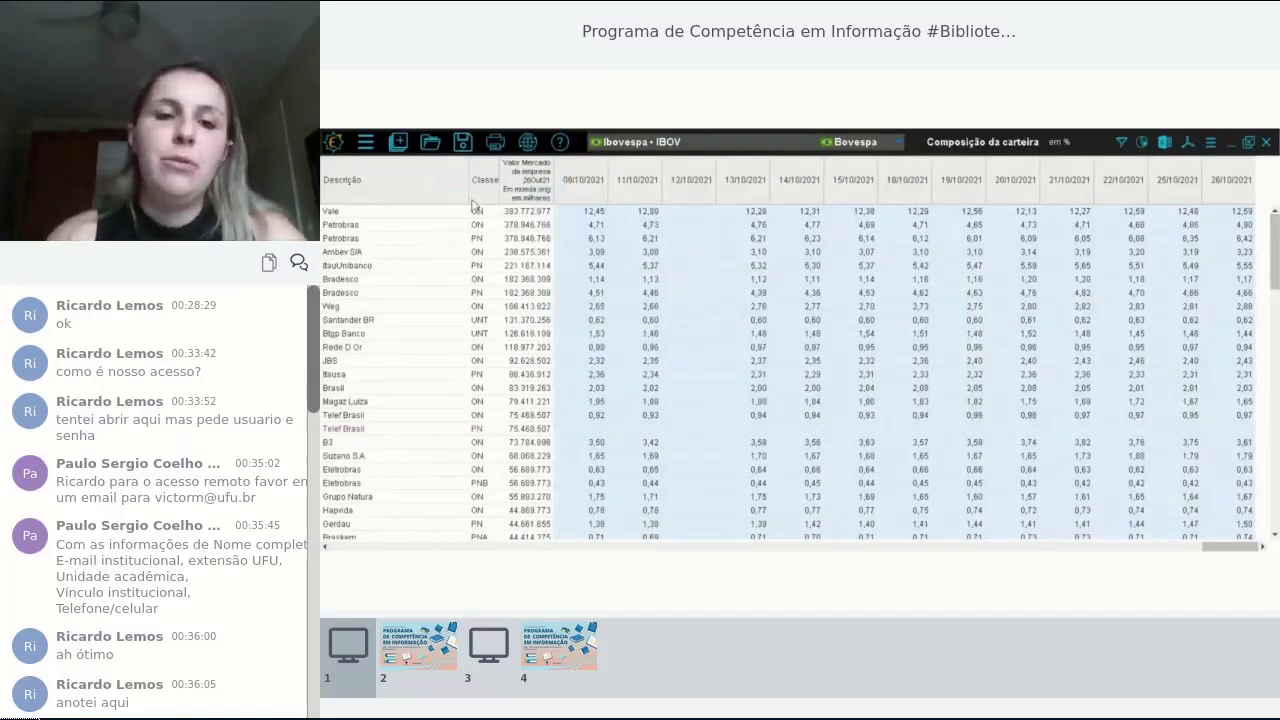
left_click(538, 186)
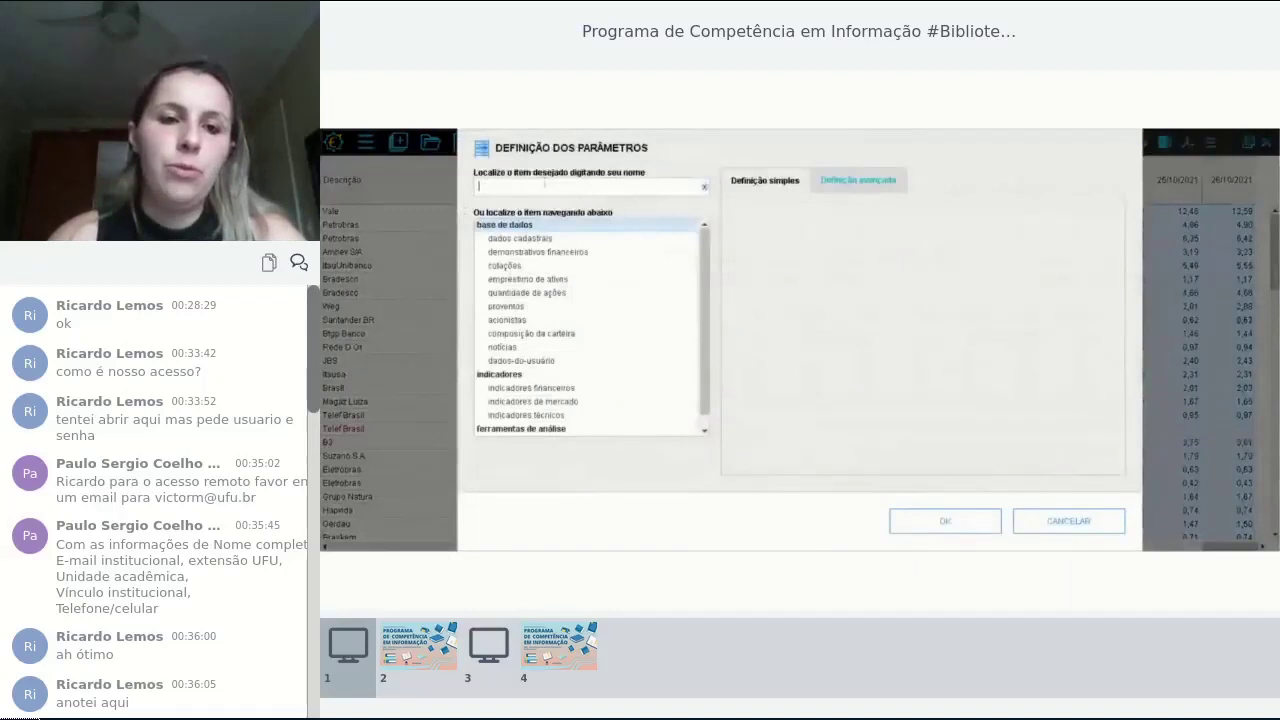
type("retorno")
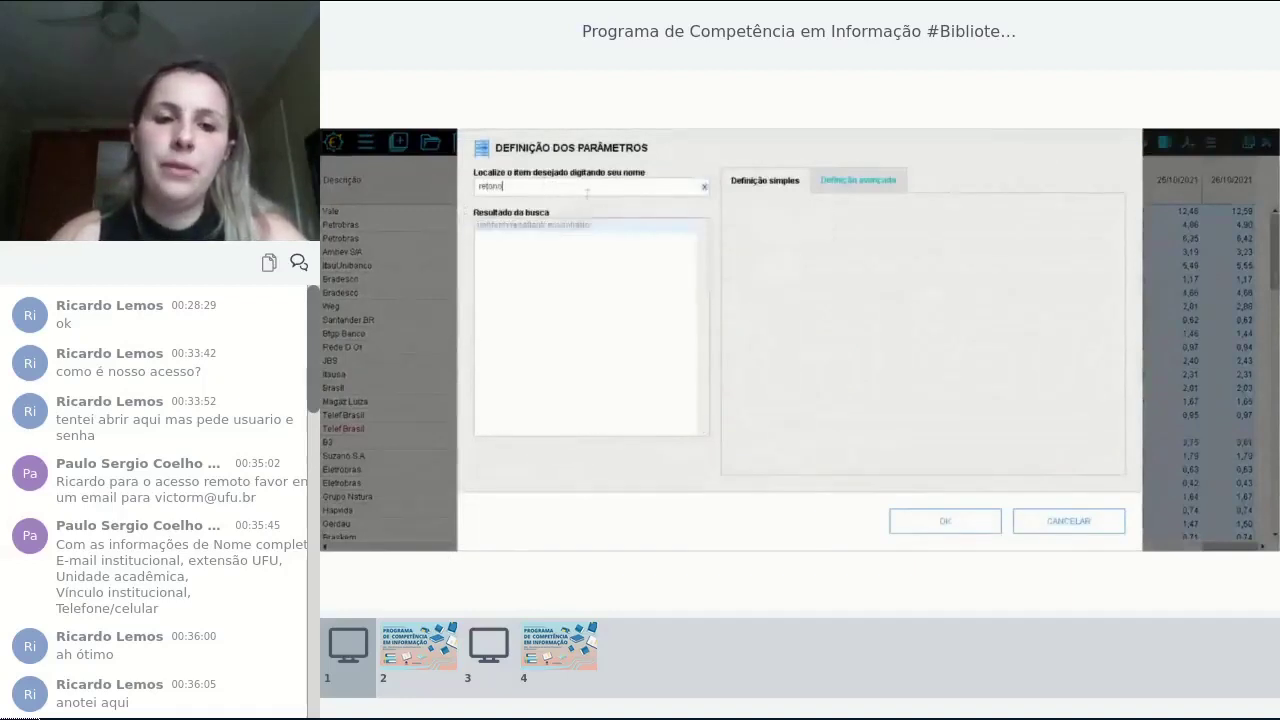
key("BackSpace")
key("BackSpace")
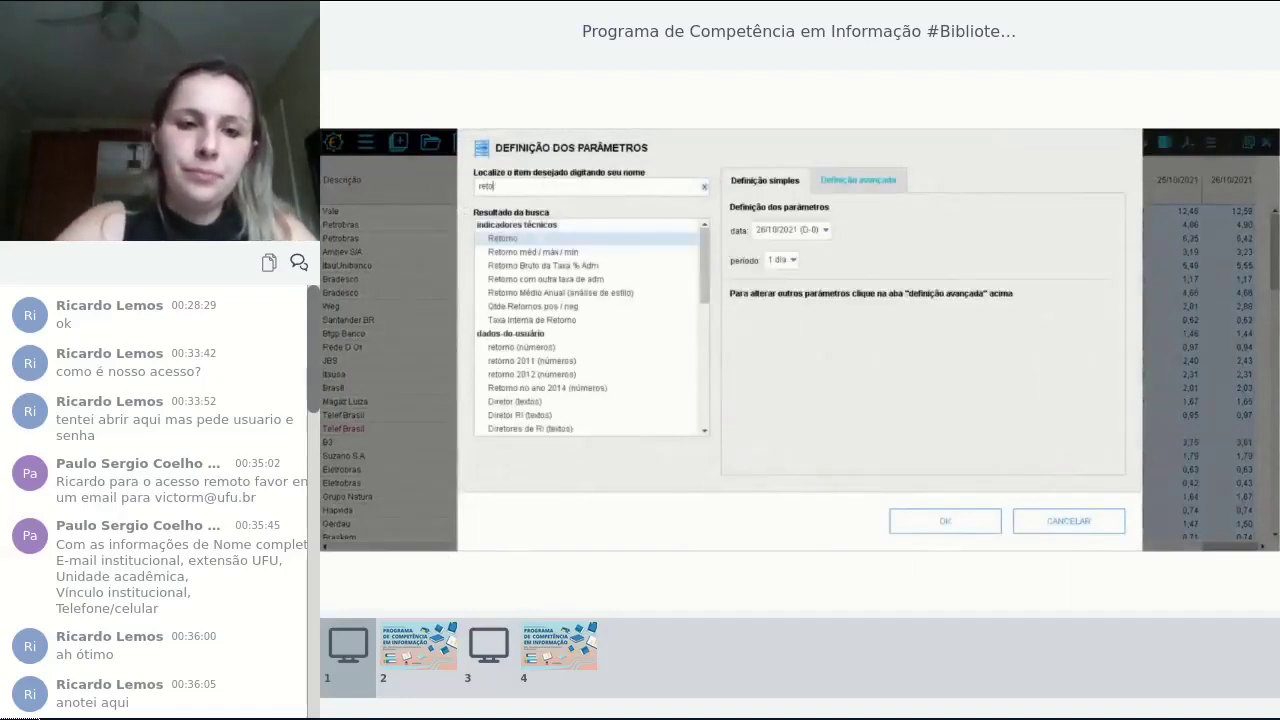
left_click(786, 258)
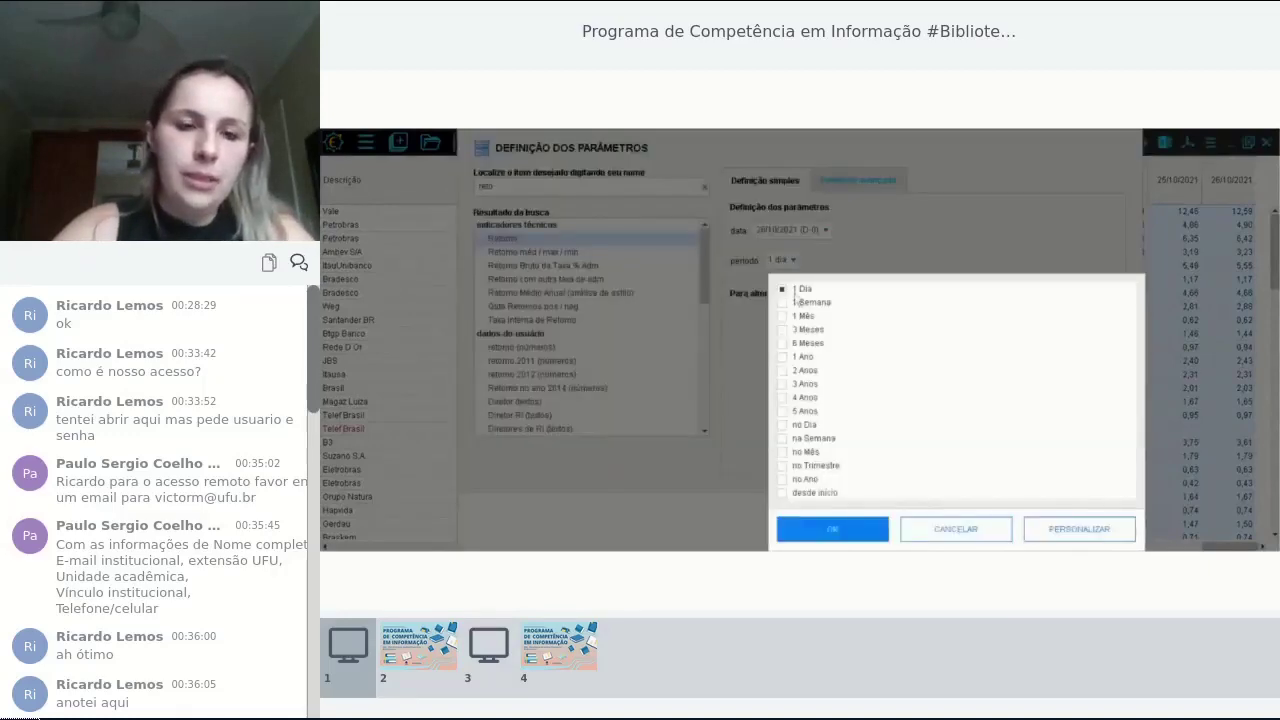
left_click(810, 302)
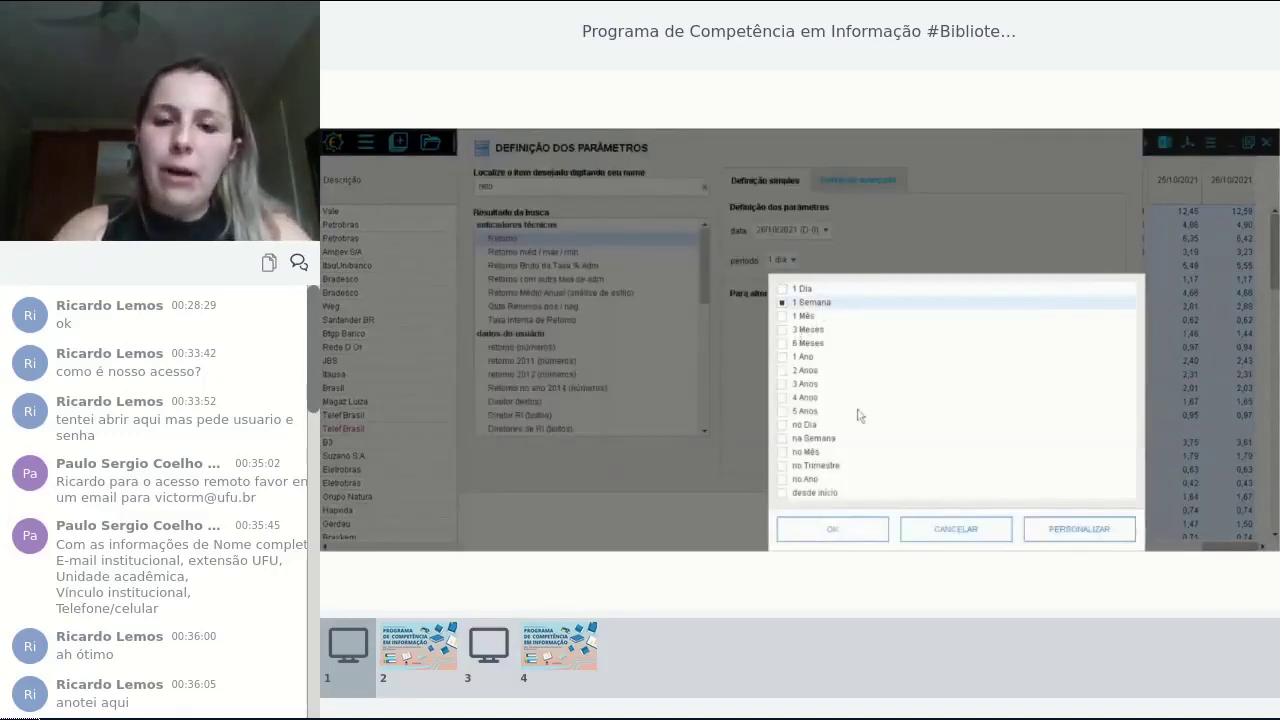
left_click(832, 529)
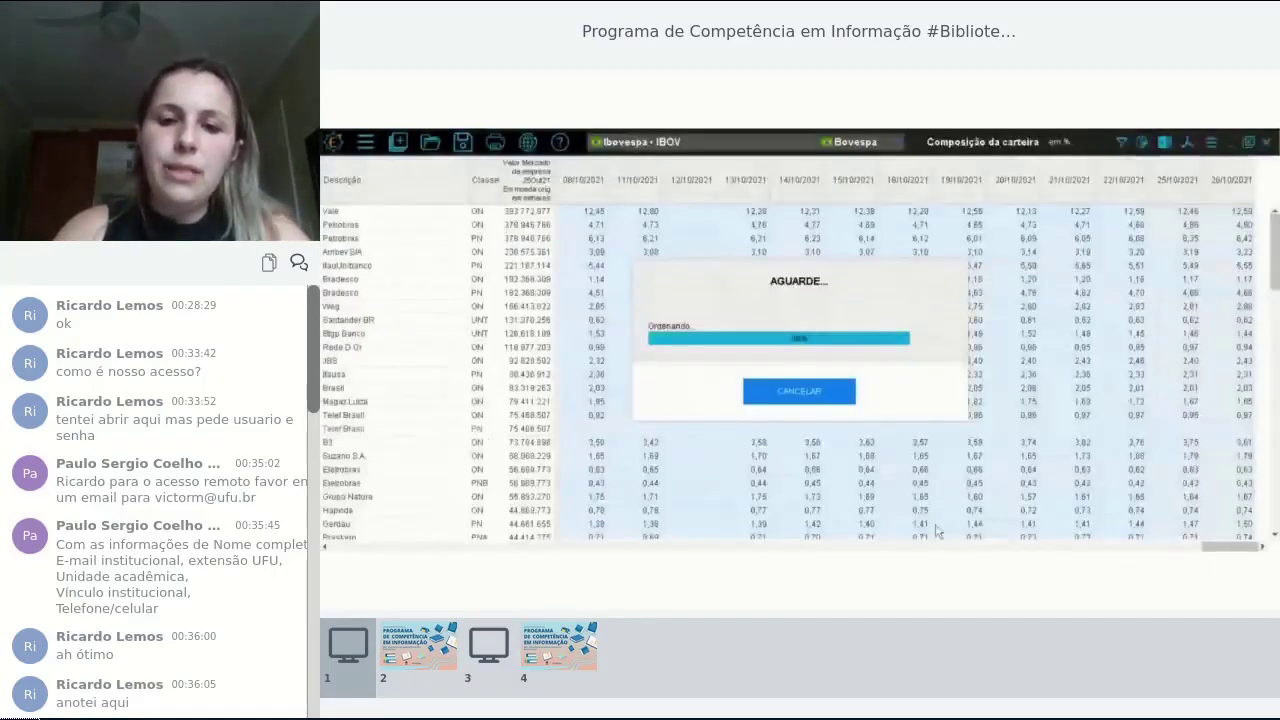
Sort the portfolio by the one-week Retorno column in descending order and highlight the Klabin S/A row
right_click(597, 186)
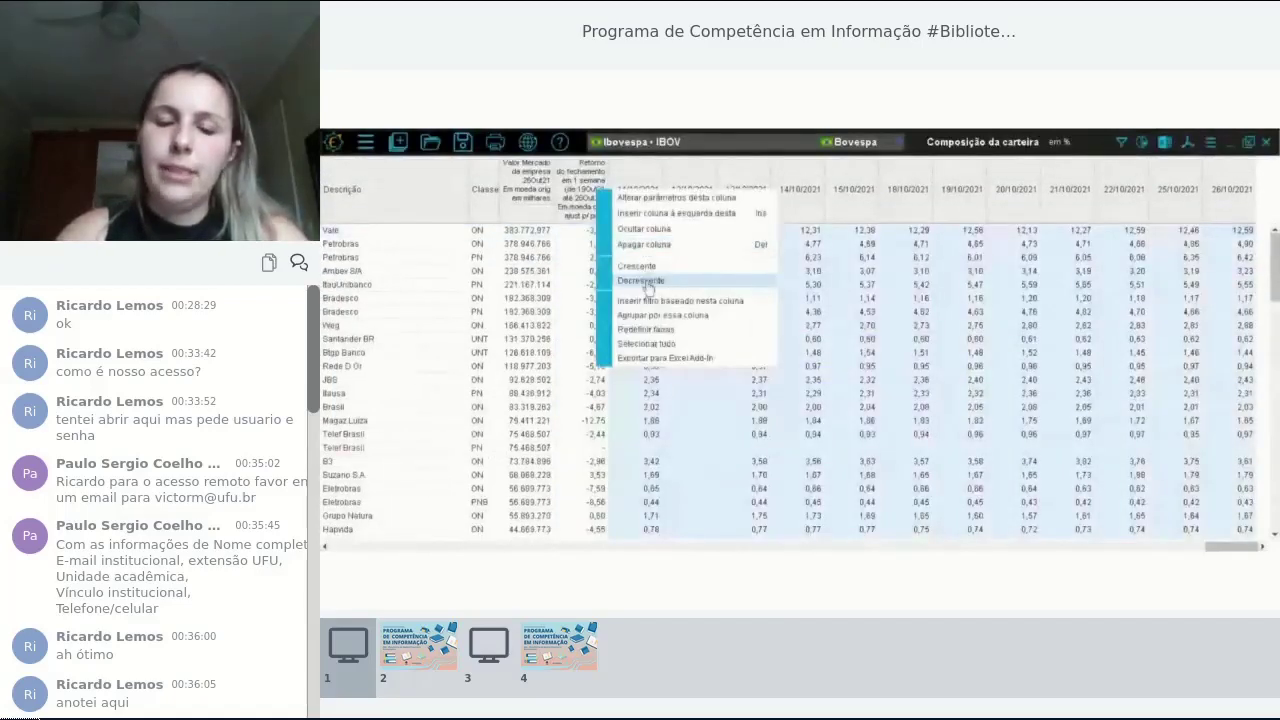
left_click(646, 283)
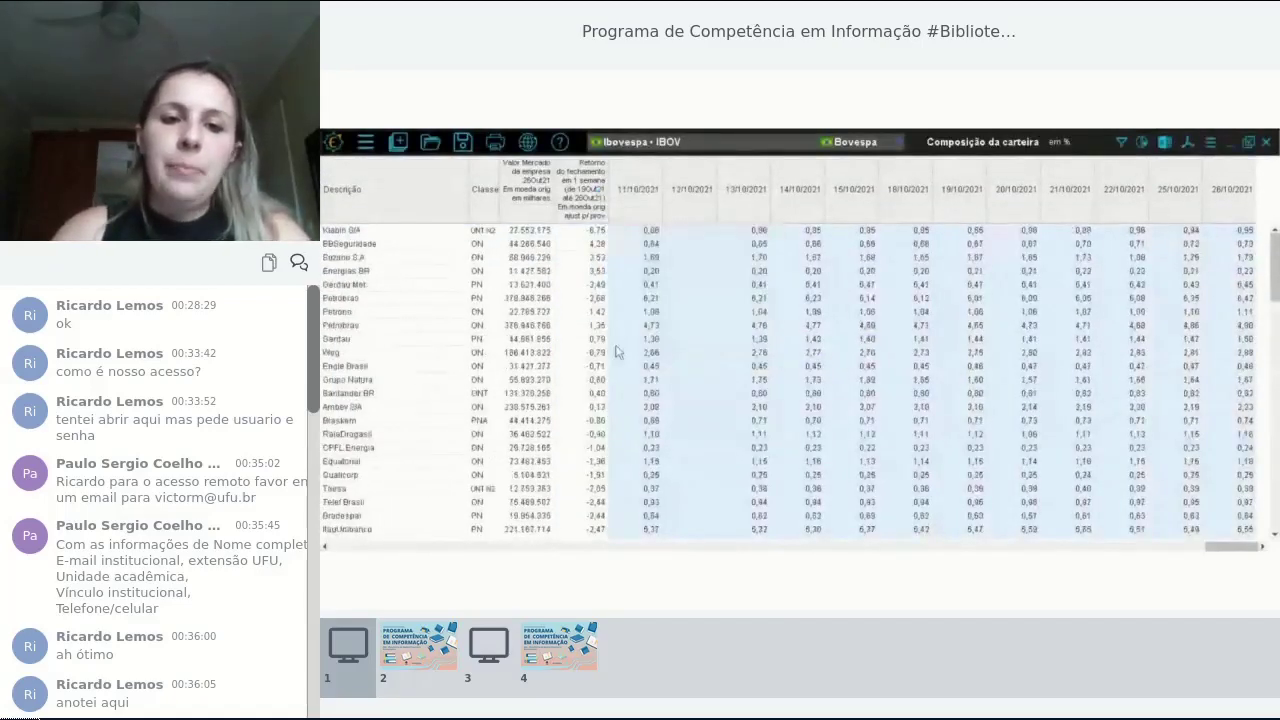
left_click(580, 235)
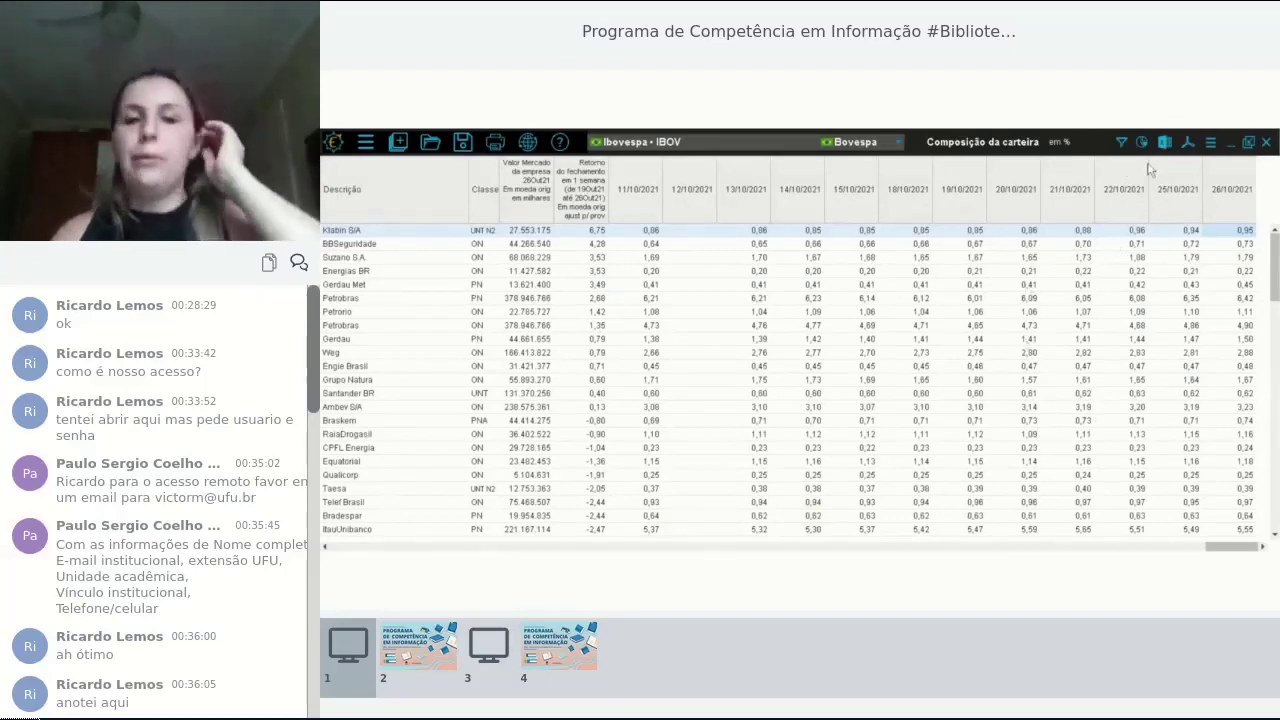
Close the Ibovespa composition and open the Fundos ou índices que têm este ativo database for Petz ON (PETZ3)
left_click(1268, 145)
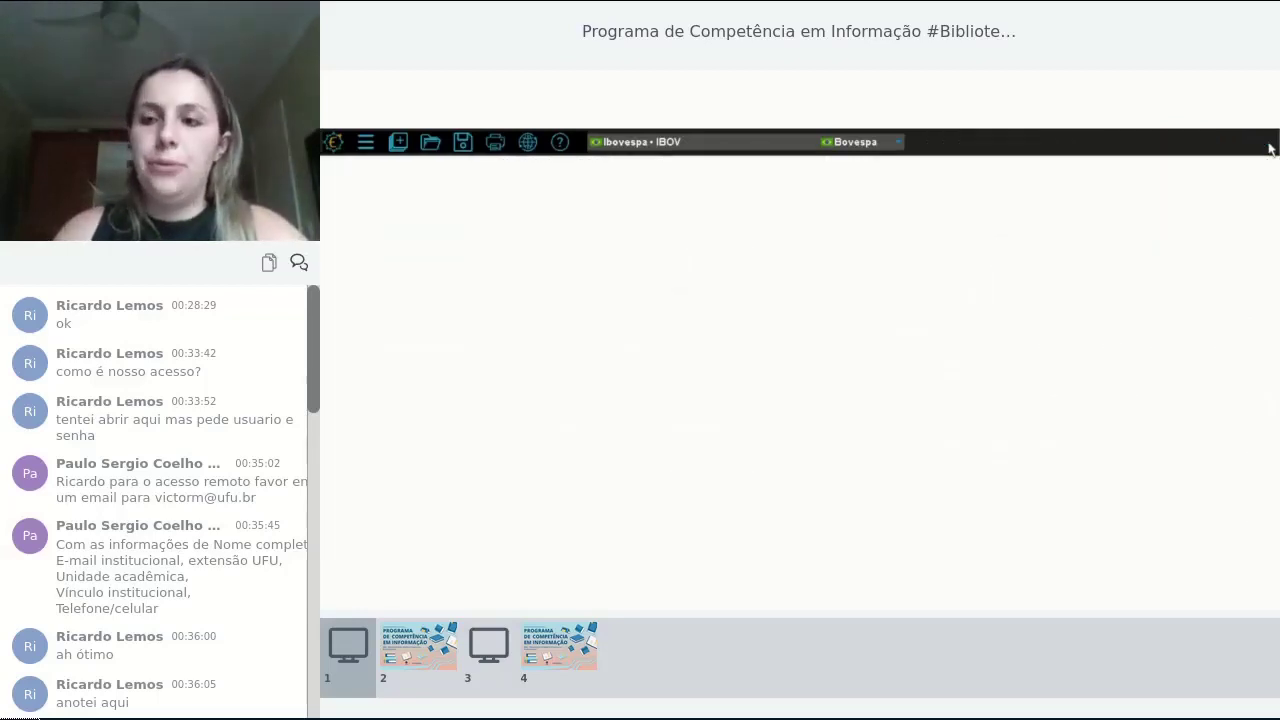
left_click(694, 148)
left_click(690, 175)
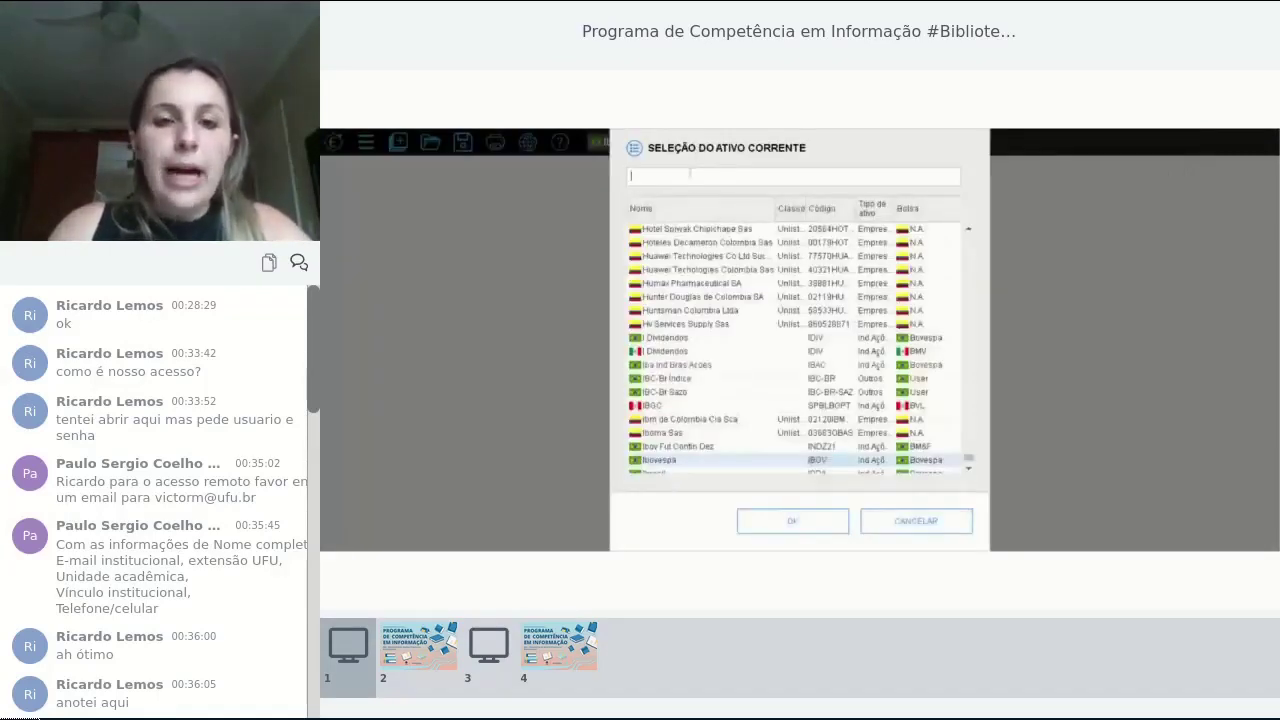
type("petz")
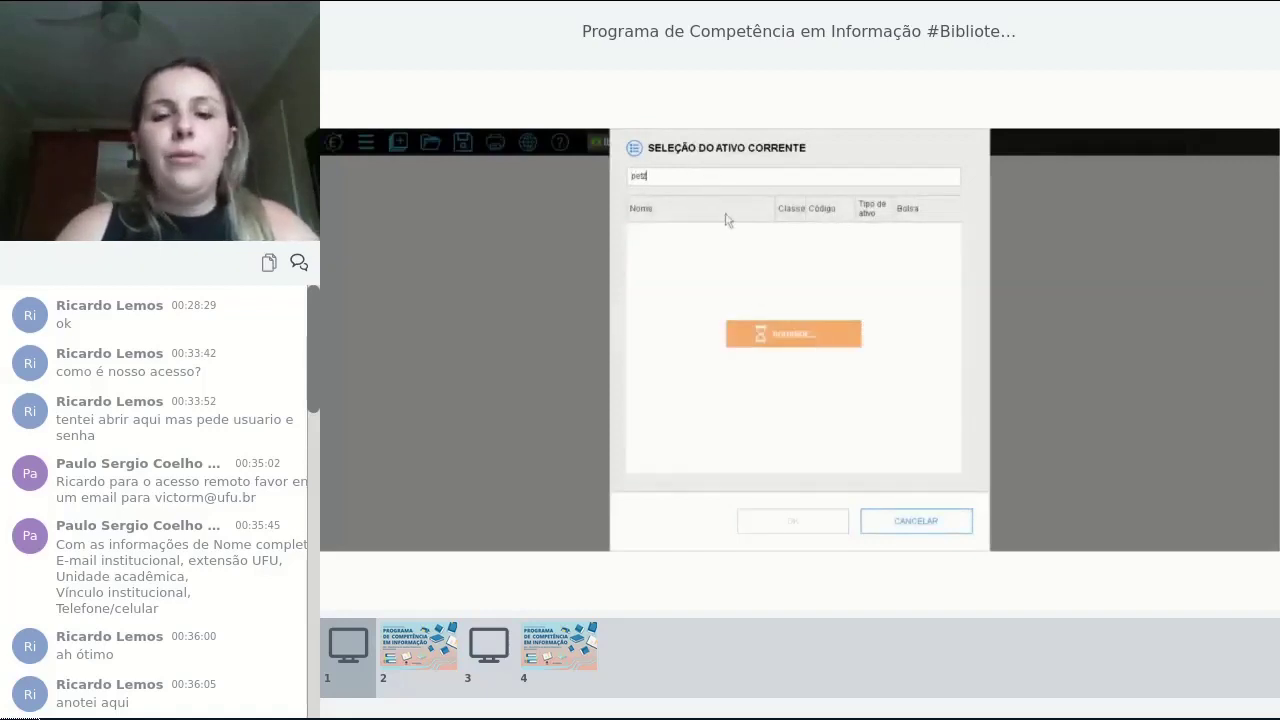
left_click(810, 520)
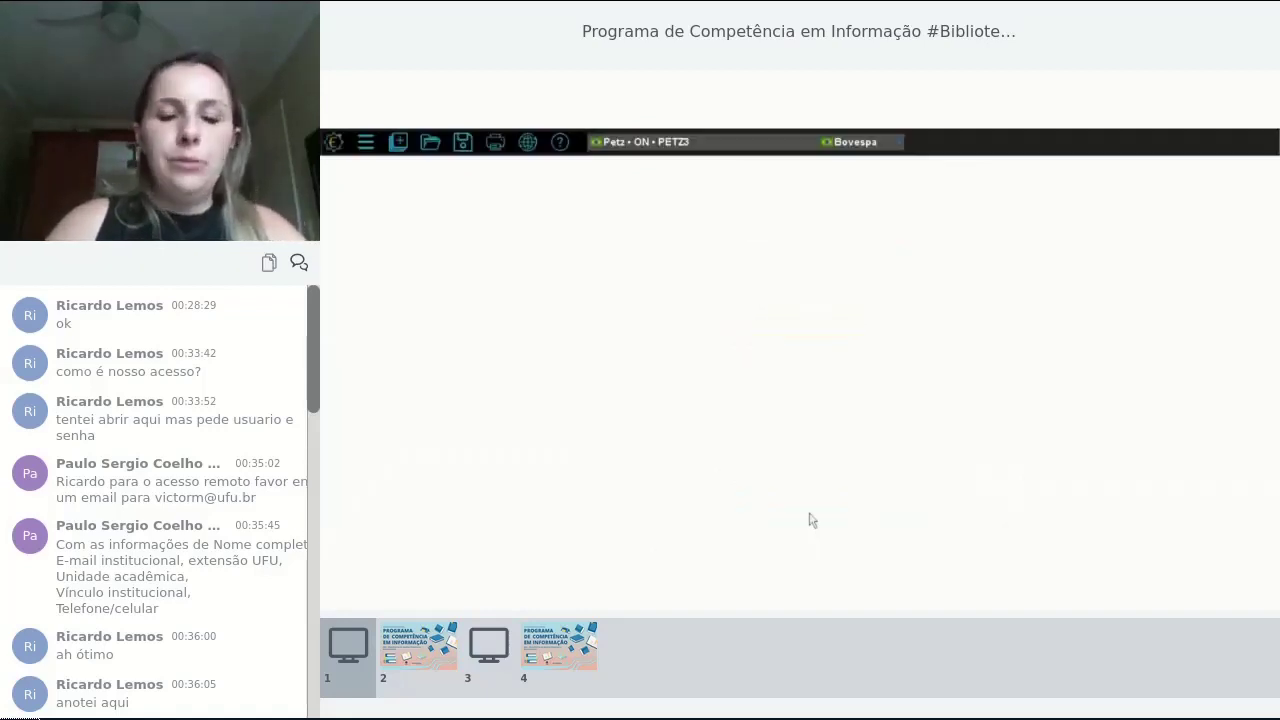
left_click(398, 143)
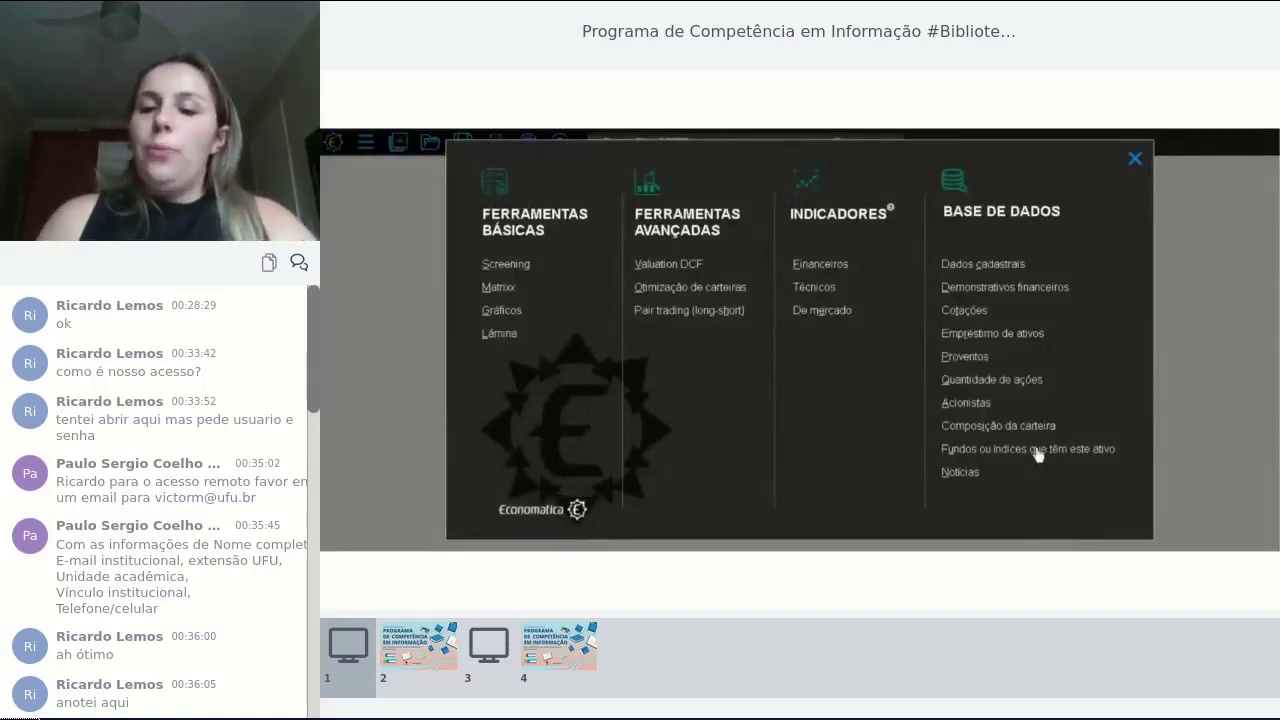
left_click(1036, 452)
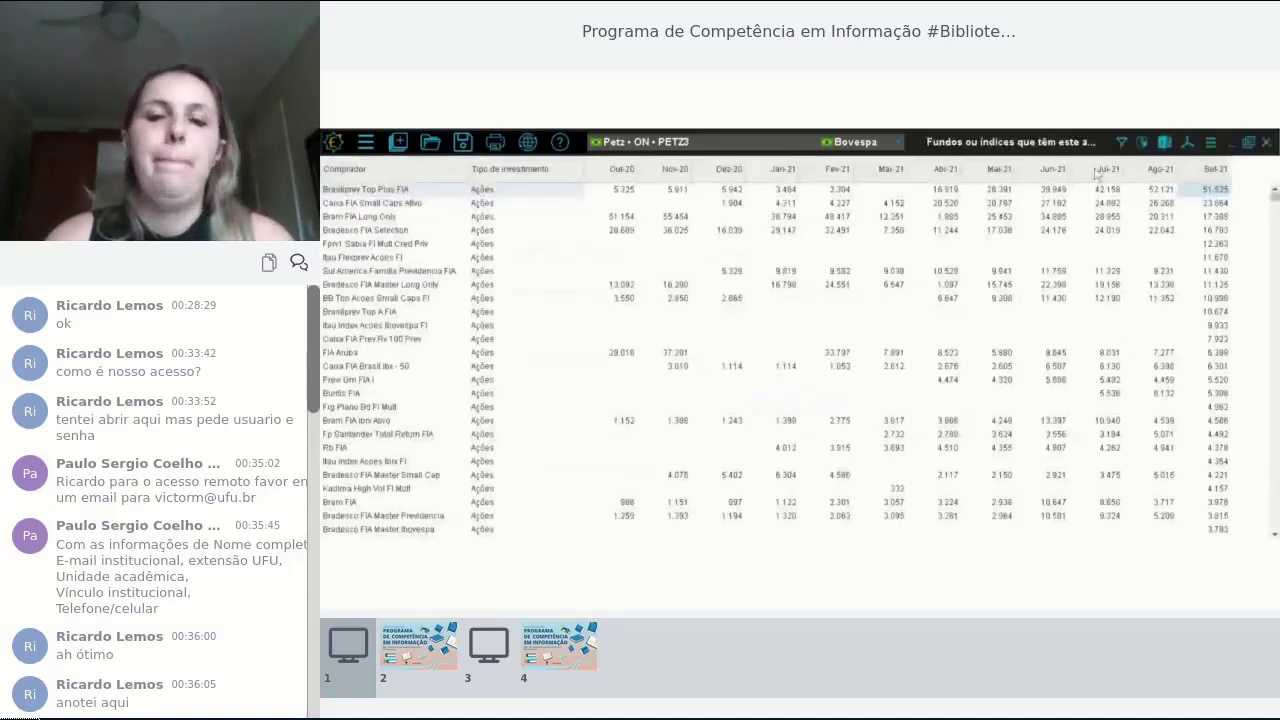
Sort the funds holding Petz ON by the Jun-21 column in descending order and highlight the Trust Valor Master FIA and Equitas Master Selection FIA rows
left_click(1048, 172)
right_click(1048, 172)
left_click(1080, 215)
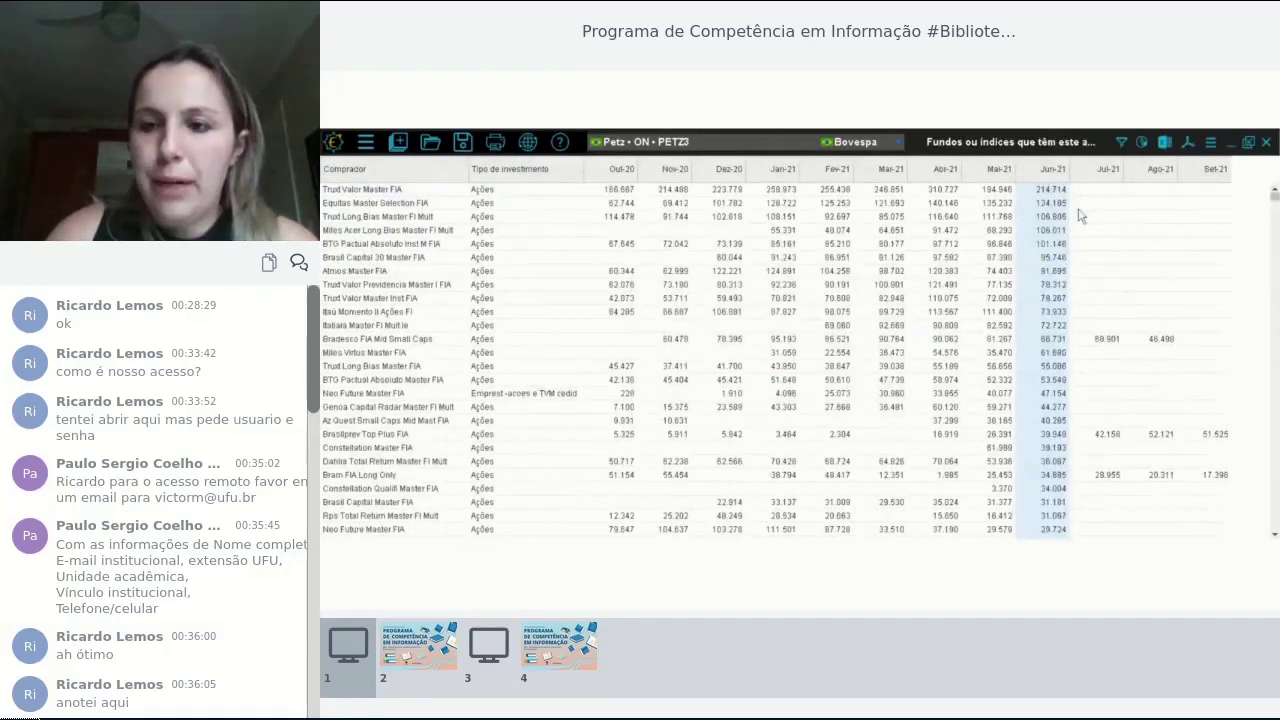
left_click(328, 194)
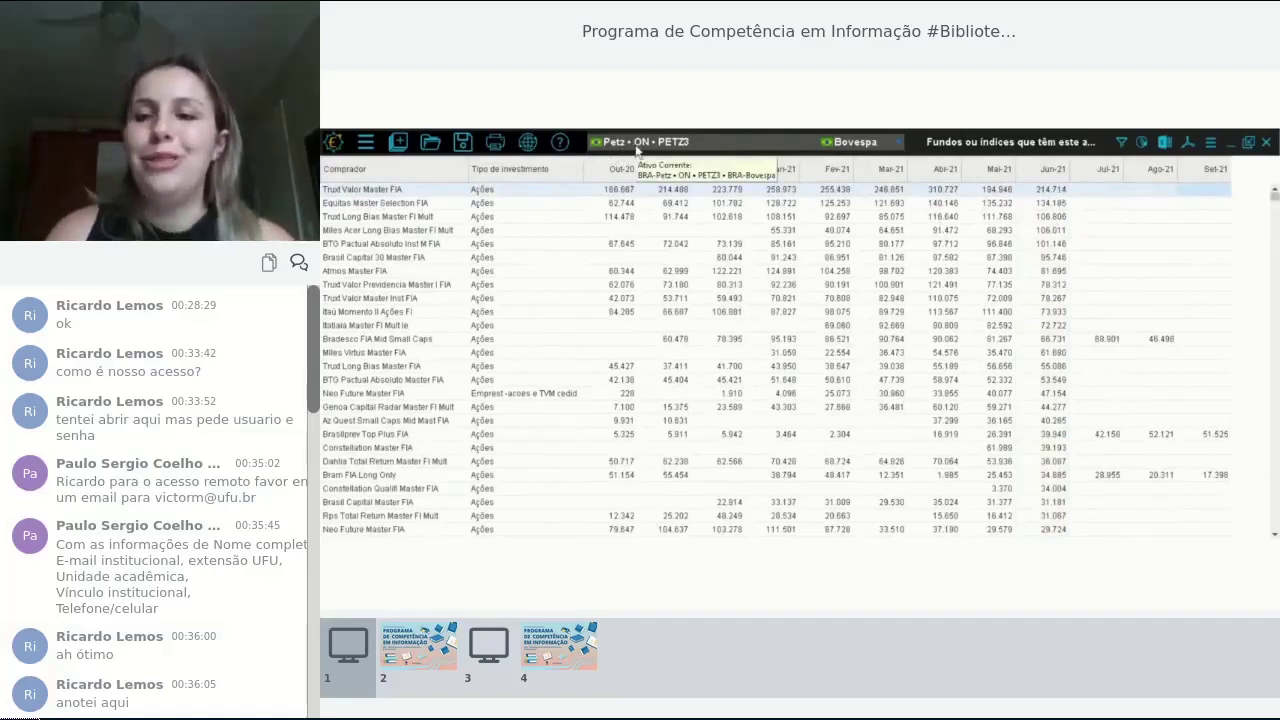
left_click(400, 206)
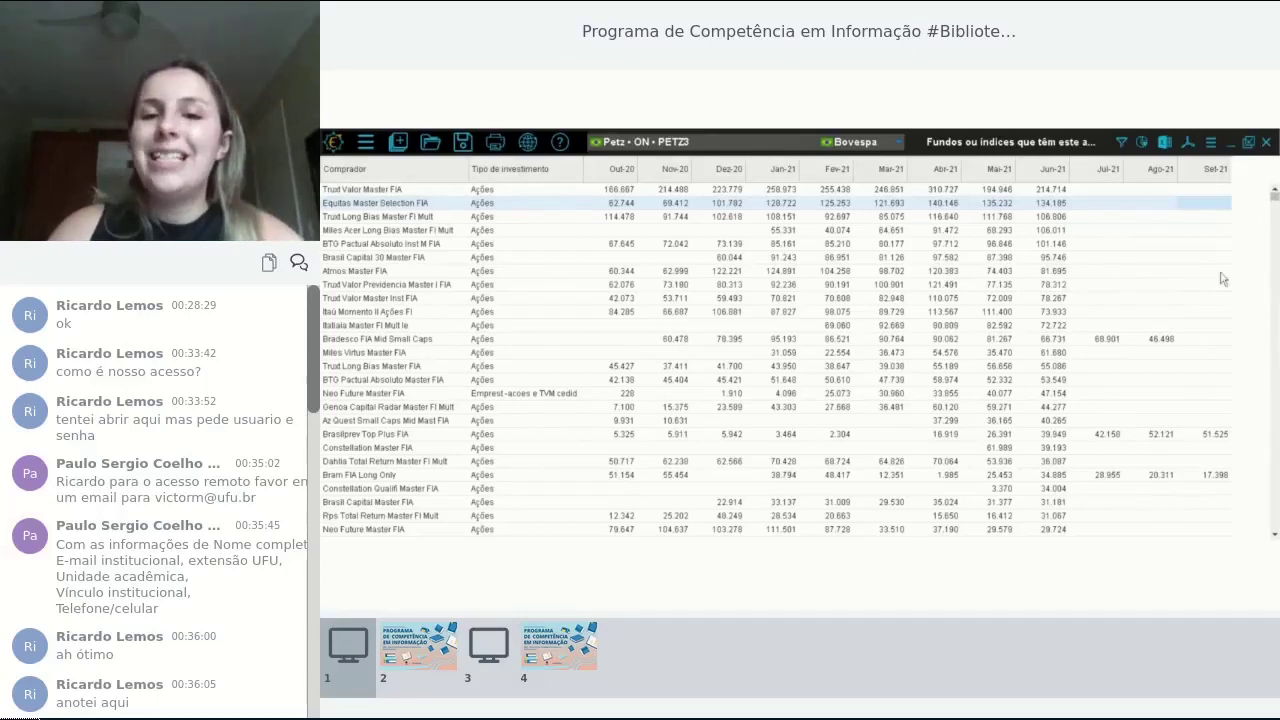
Close the Fundos ou índices que têm este ativo window and open the Notícias database for Petz ON
left_click(1266, 143)
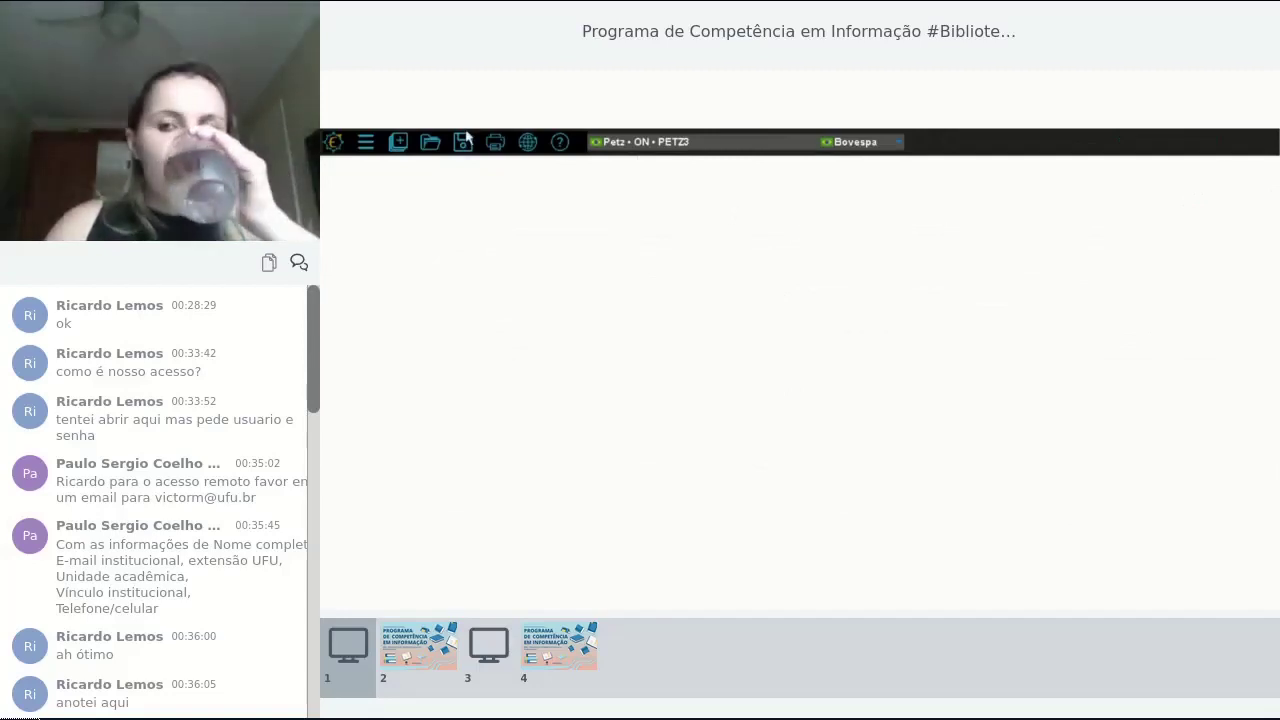
left_click(398, 143)
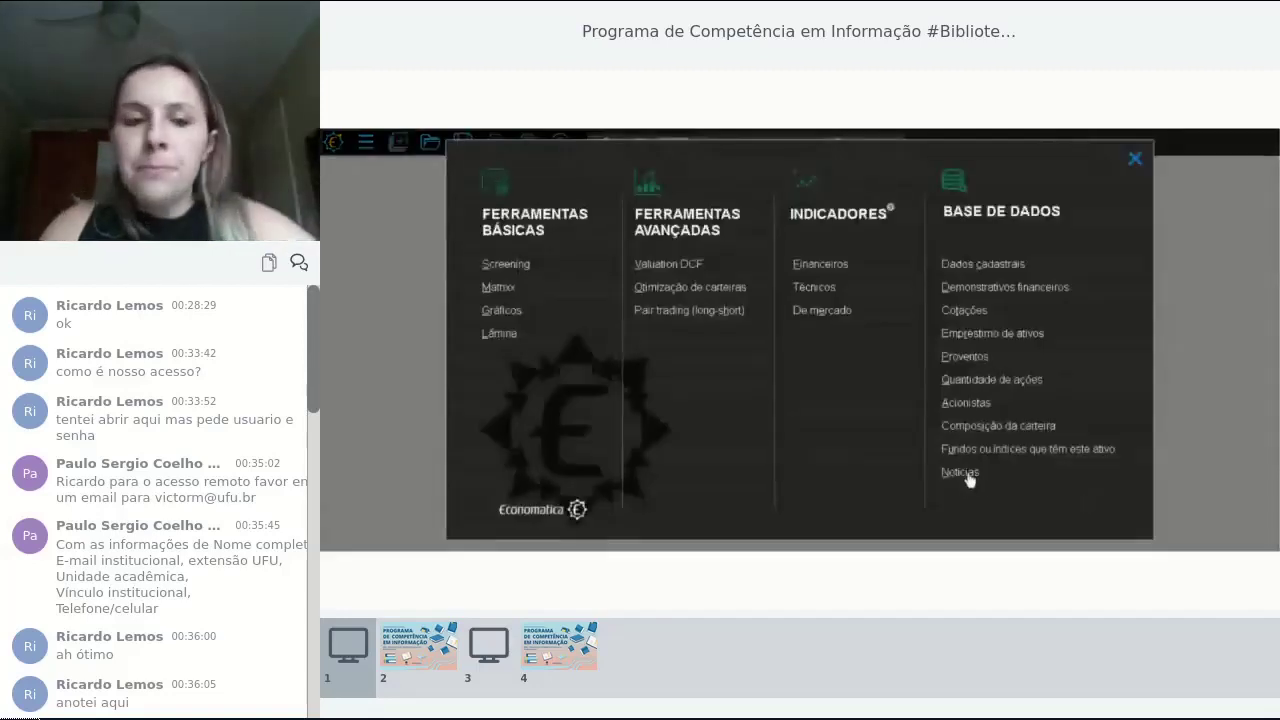
left_click(970, 478)
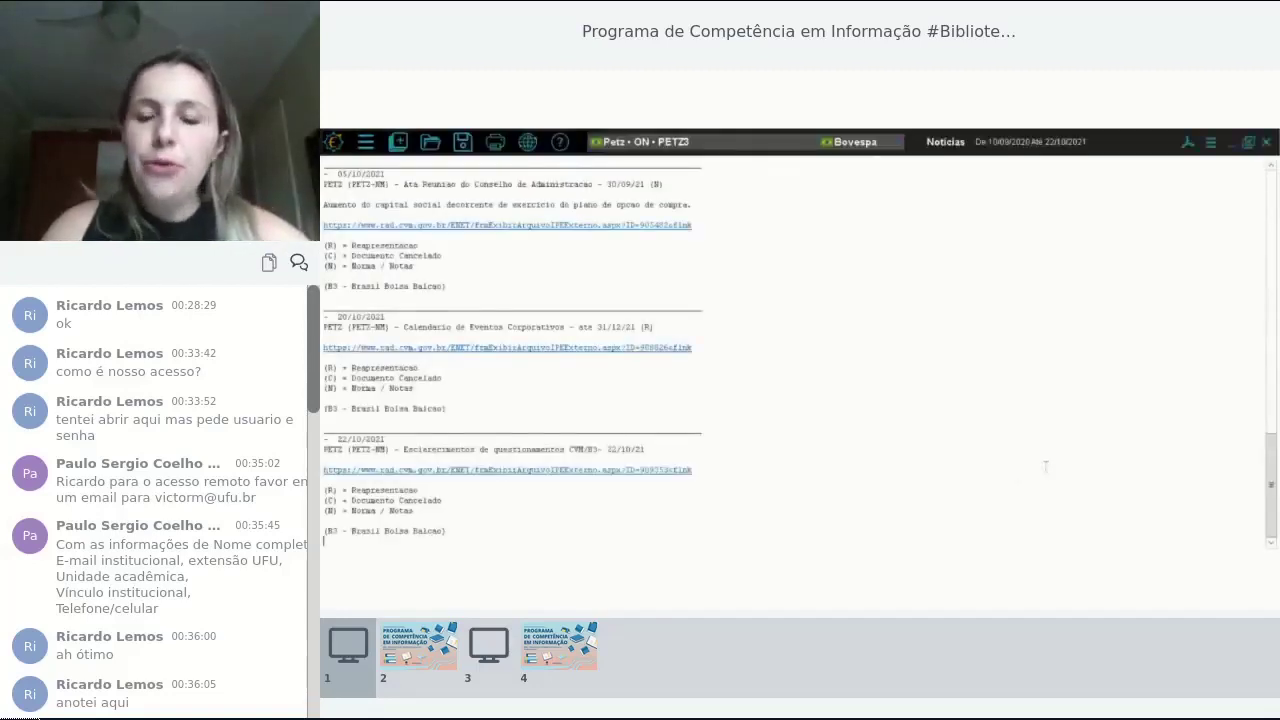
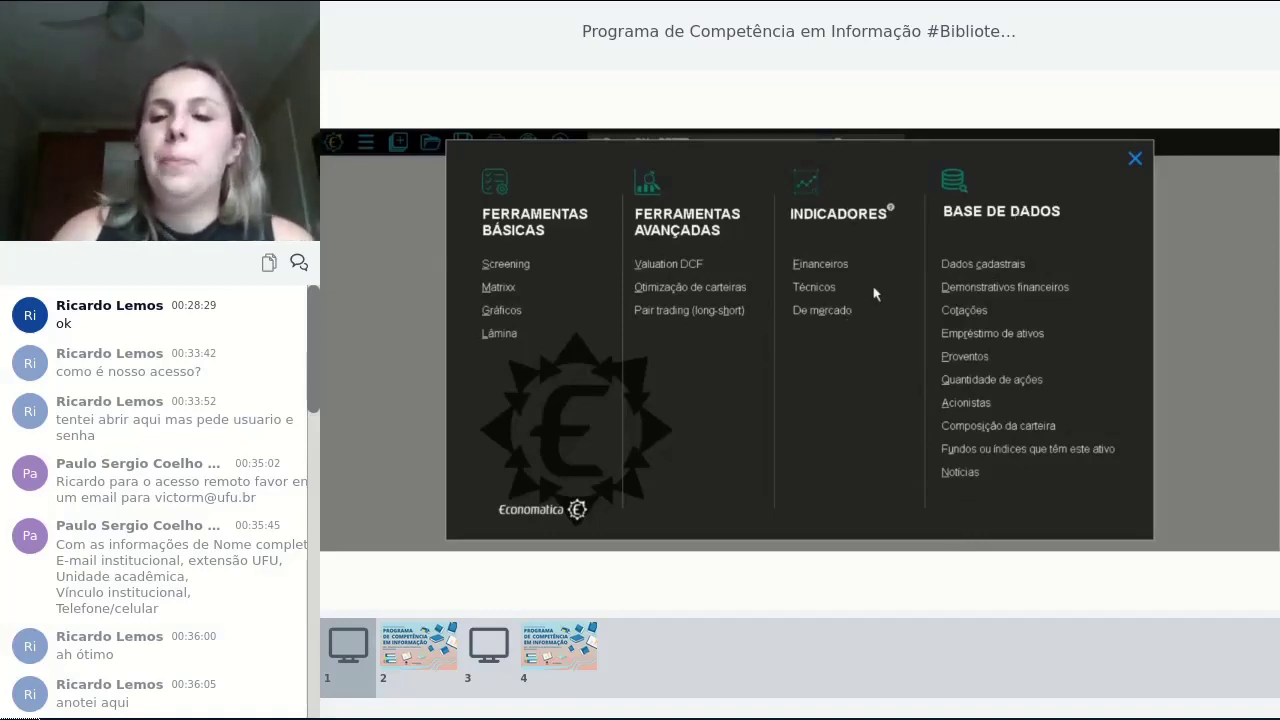
Open the Indicadores Financeiros and change the current asset to Petrobras ON (PETR3)
left_click(819, 266)
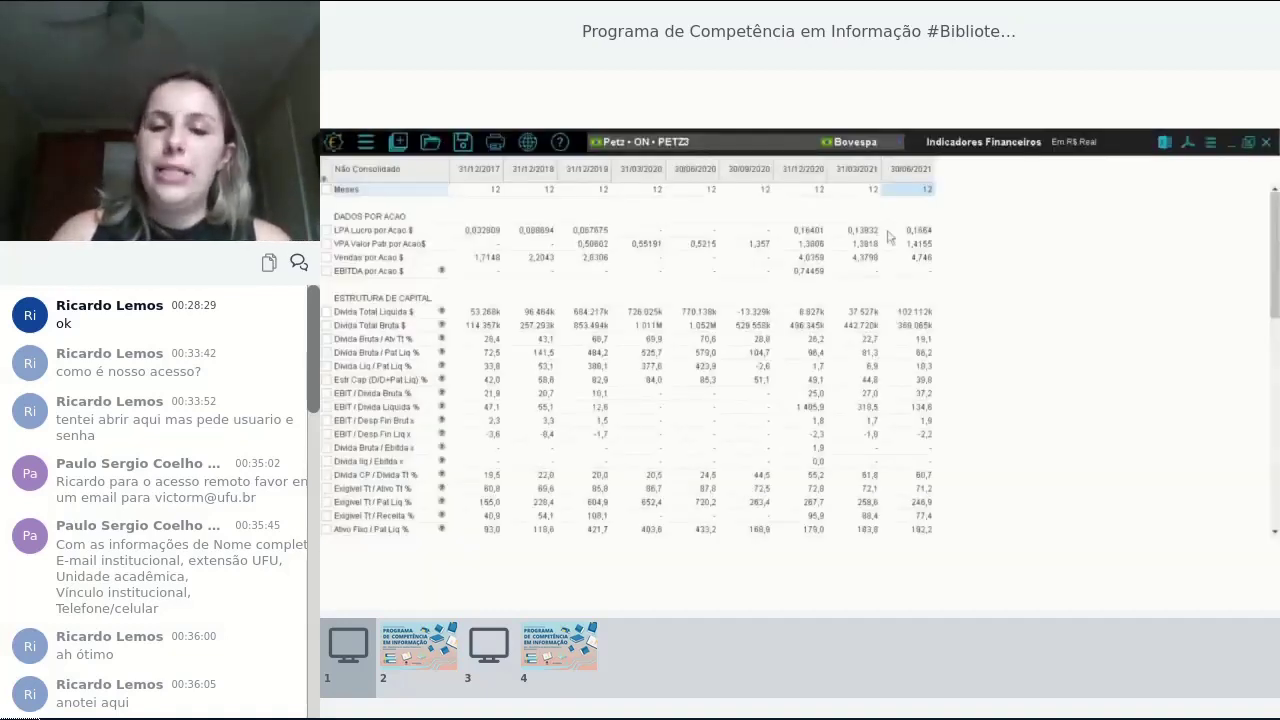
left_click(638, 141)
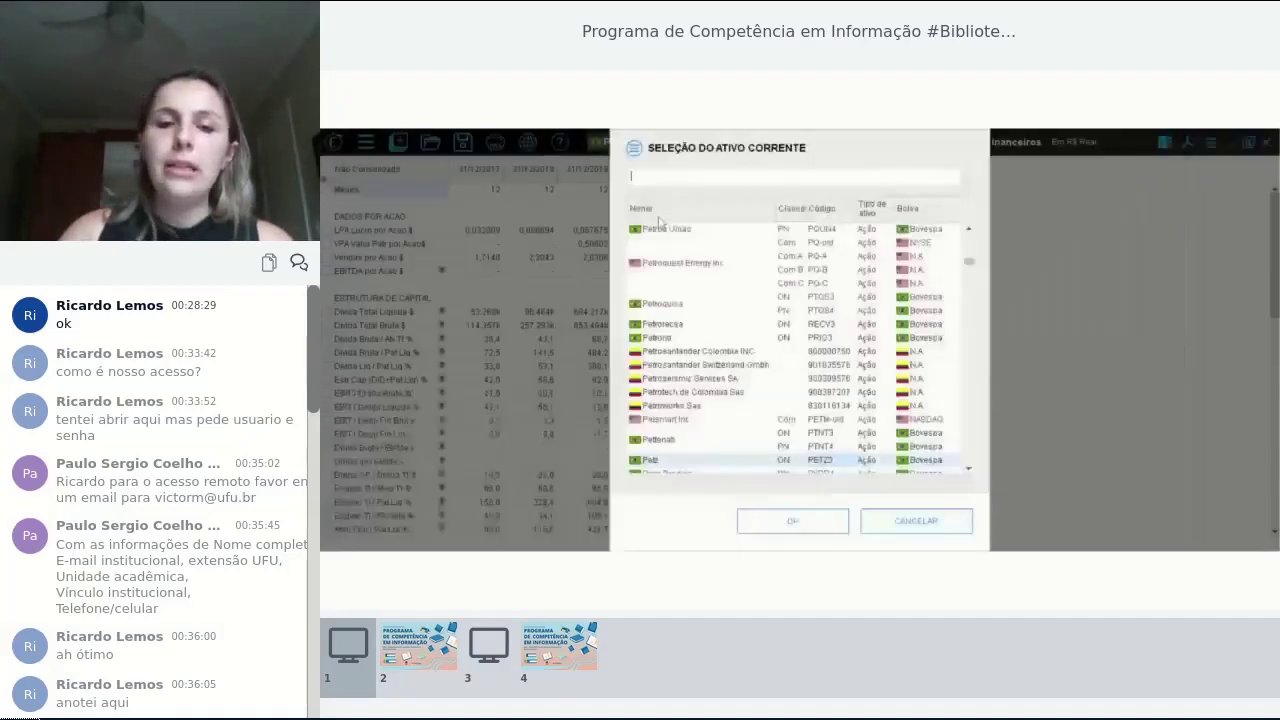
type("petr3")
key("Return")
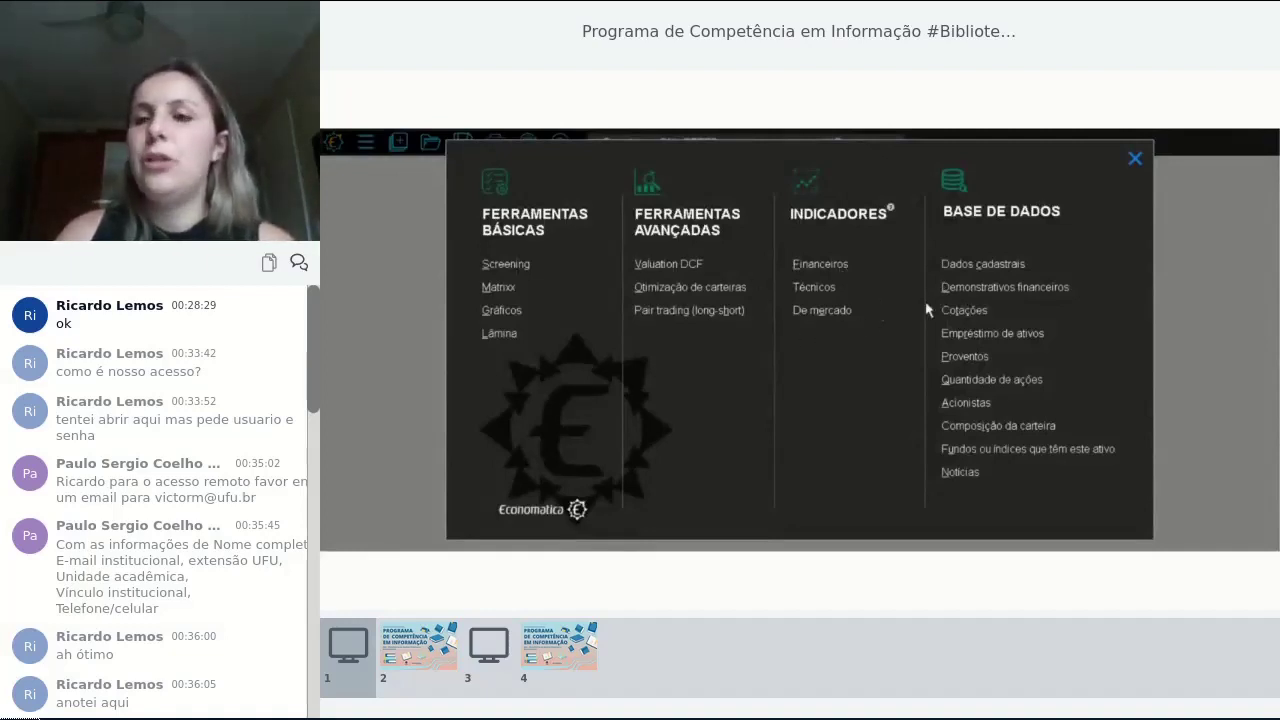
Open the Indicadores de Mercado for Petrobras ON and consult the details of the non-consolidated Preço / Valor Patrim indicator
left_click(816, 316)
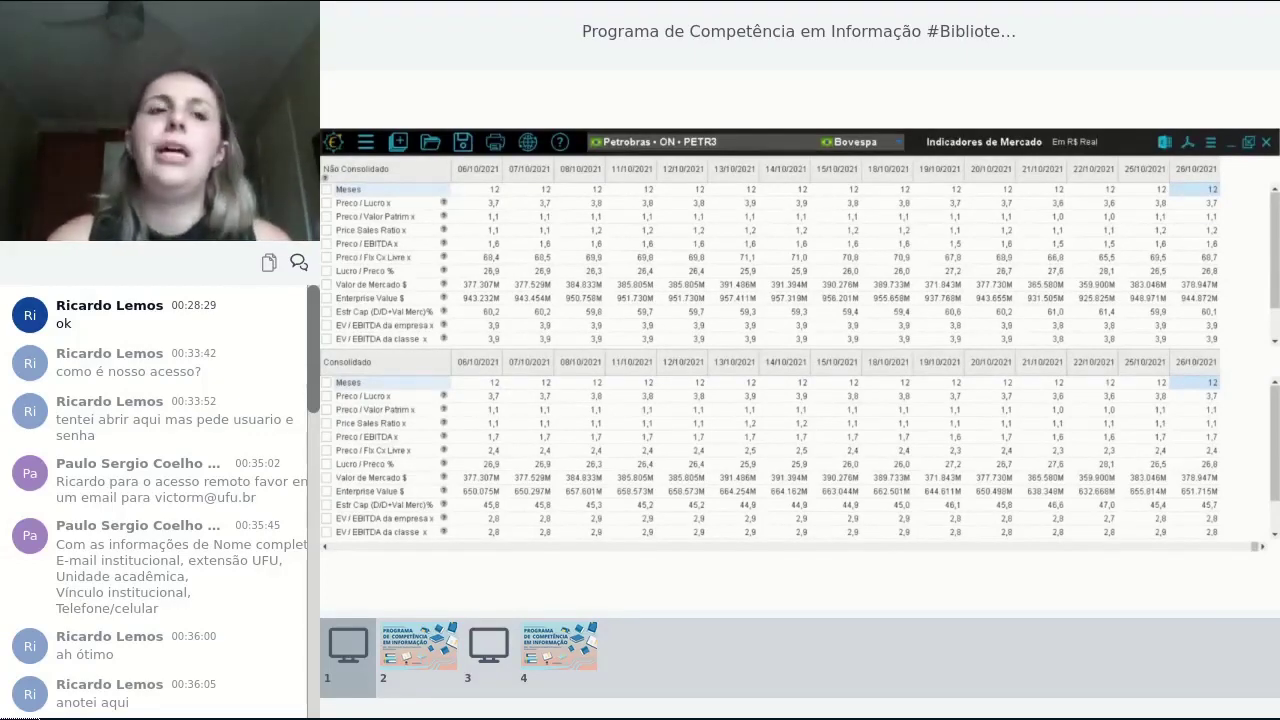
left_click(443, 217)
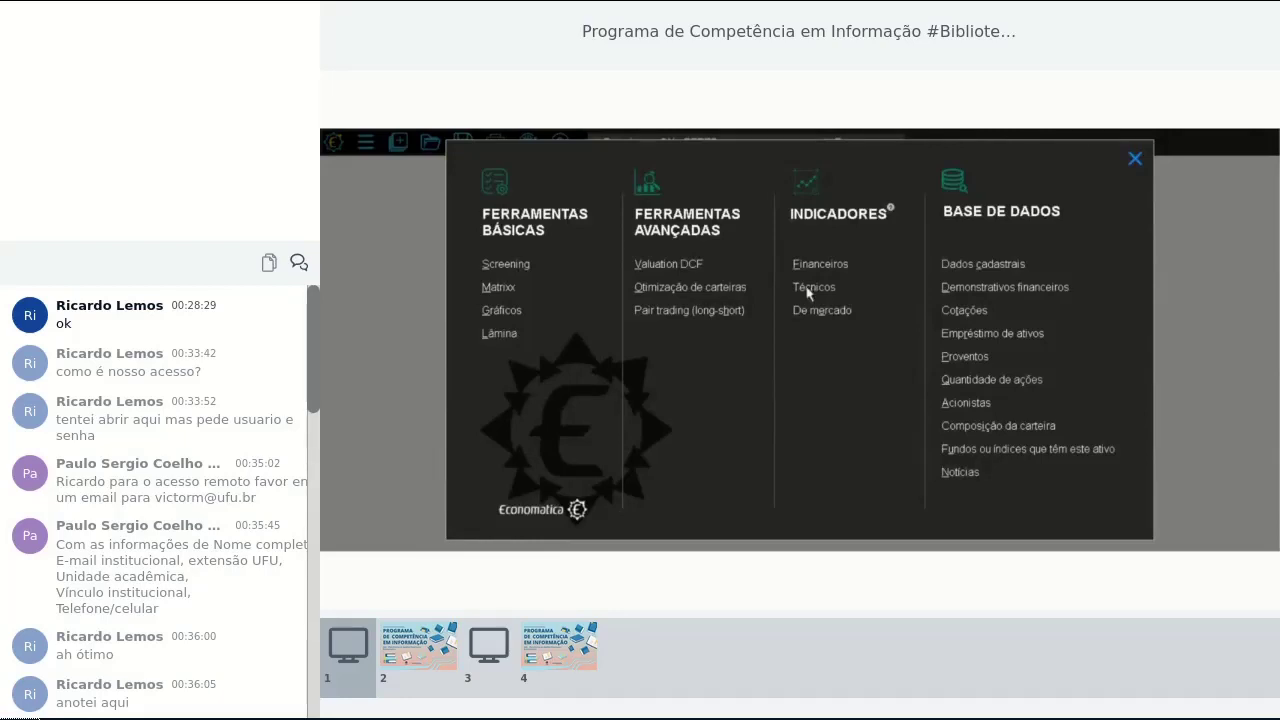
Check the explanatory note for the Técnicos indicators and close the module selection window
mouse_move(811, 293)
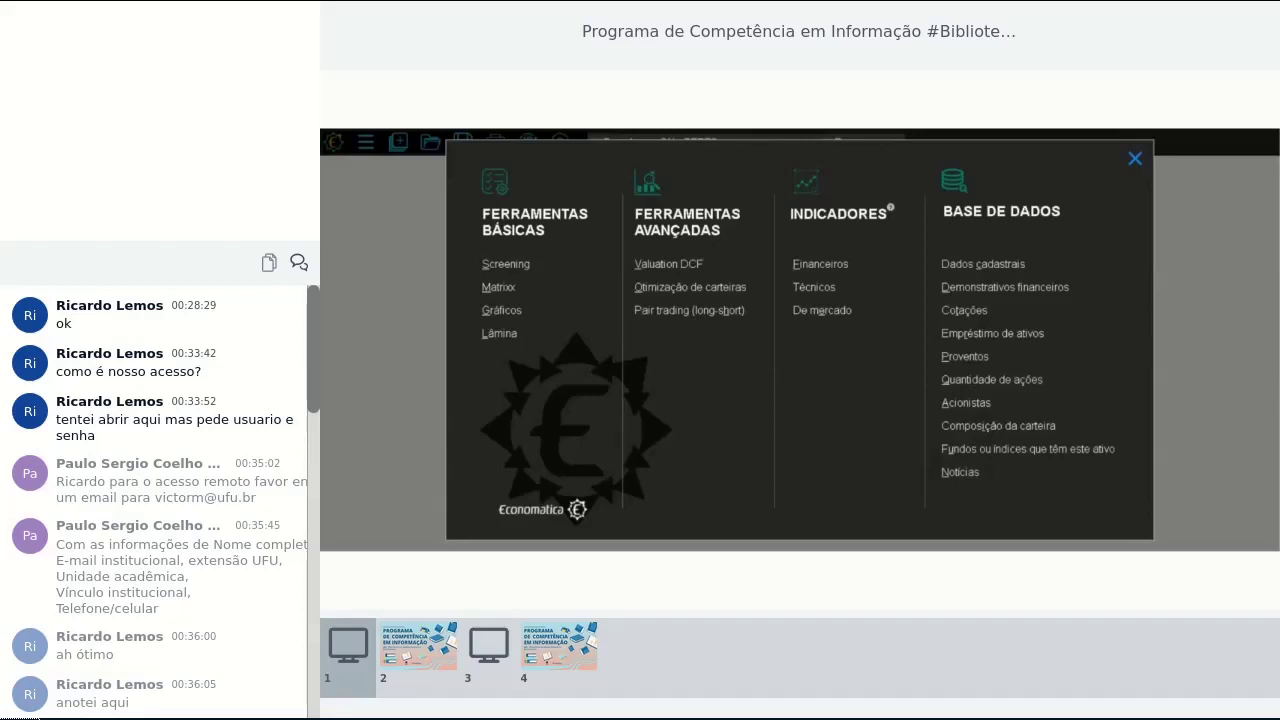
mouse_move(815, 290)
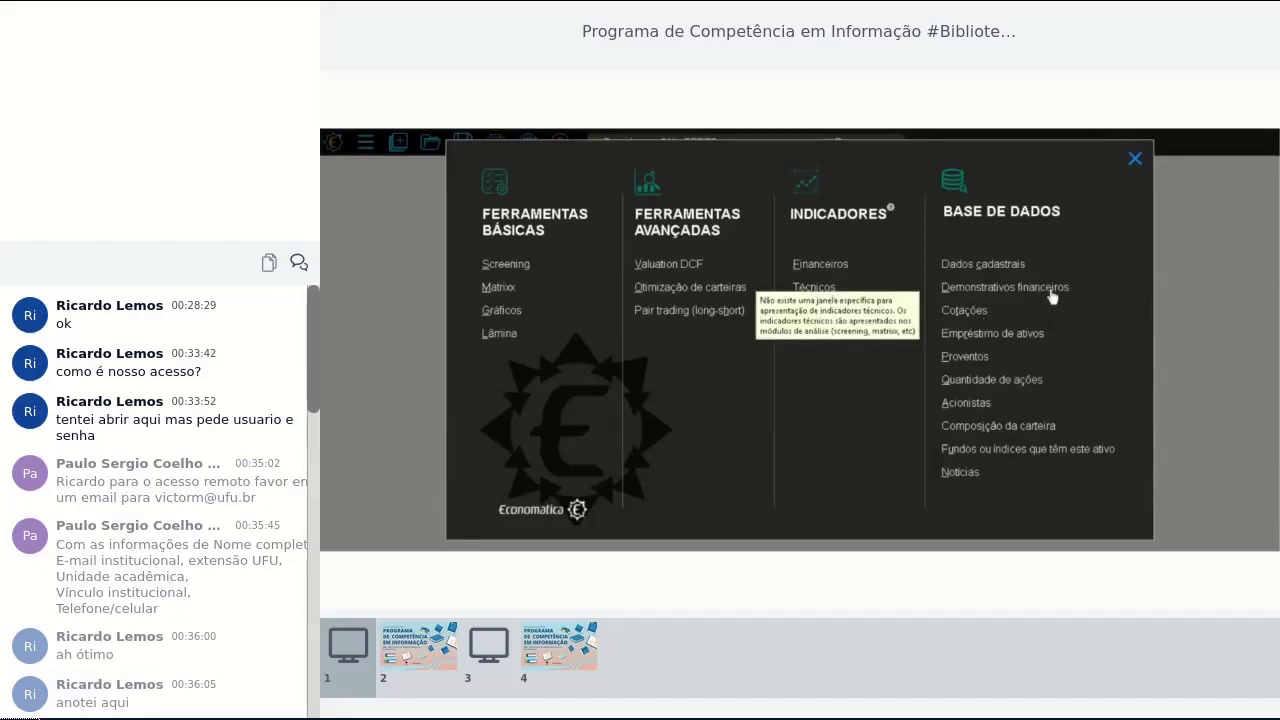
left_click(1134, 162)
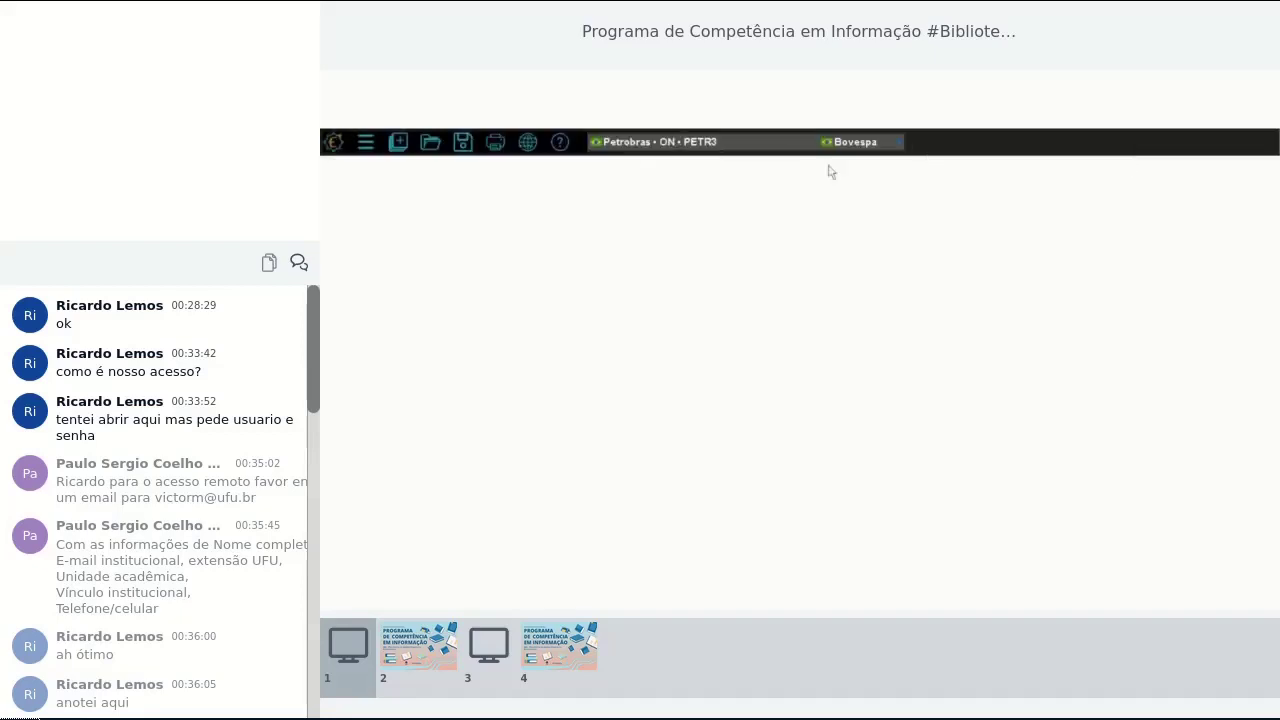
Find Petroflex ON (PEFX3) on Bovespa in the asset list and set it as the current asset
left_click(899, 146)
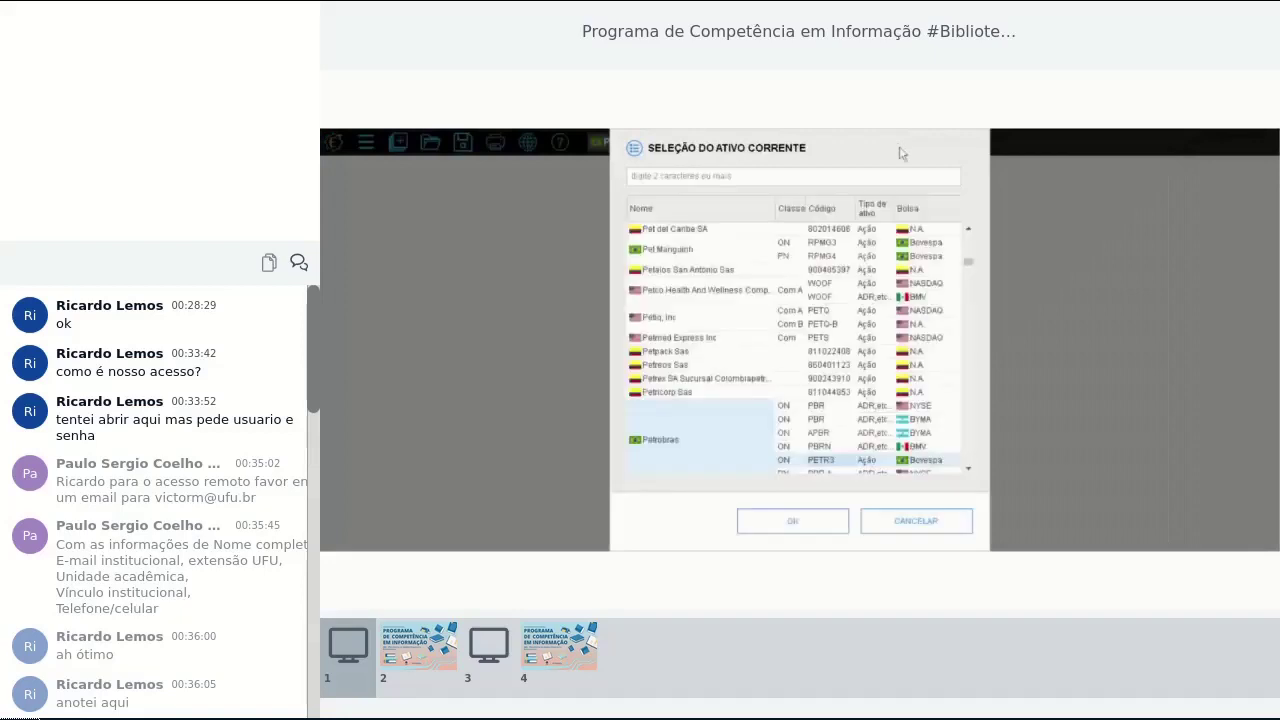
left_click(650, 176)
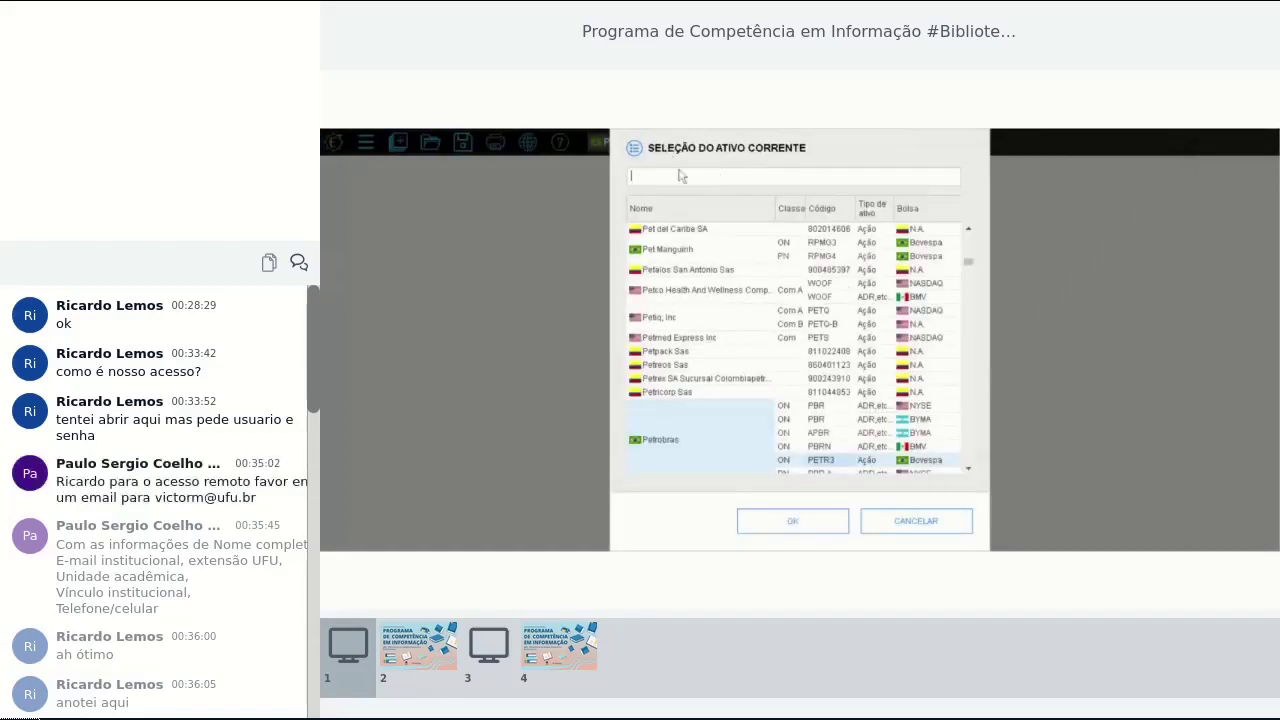
left_click(968, 469)
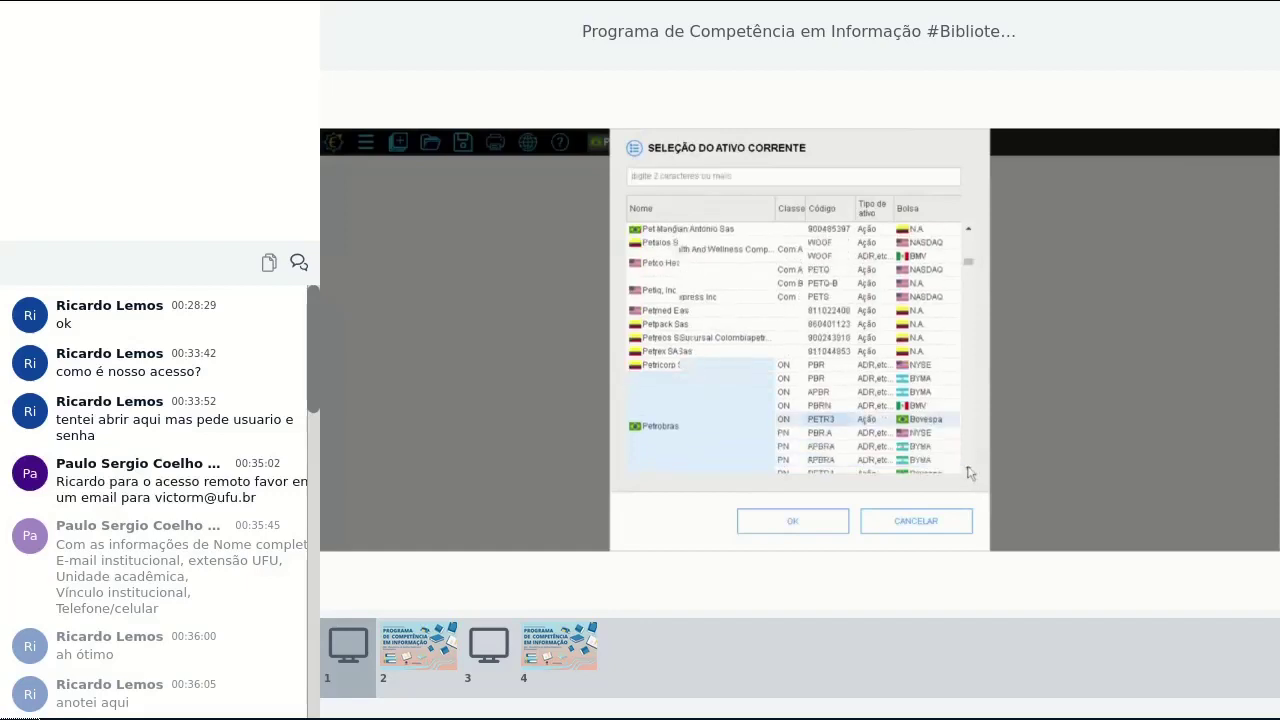
scroll(968, 472, "down", 4)
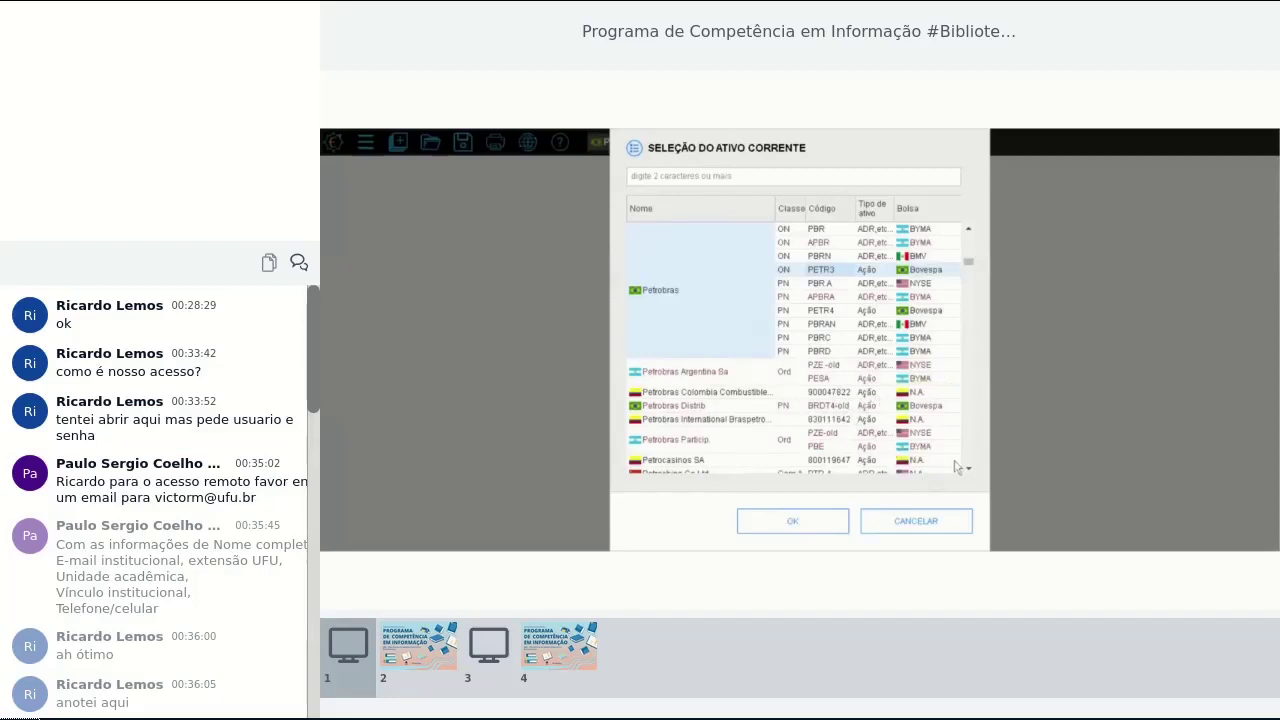
scroll(969, 474, "down", 5)
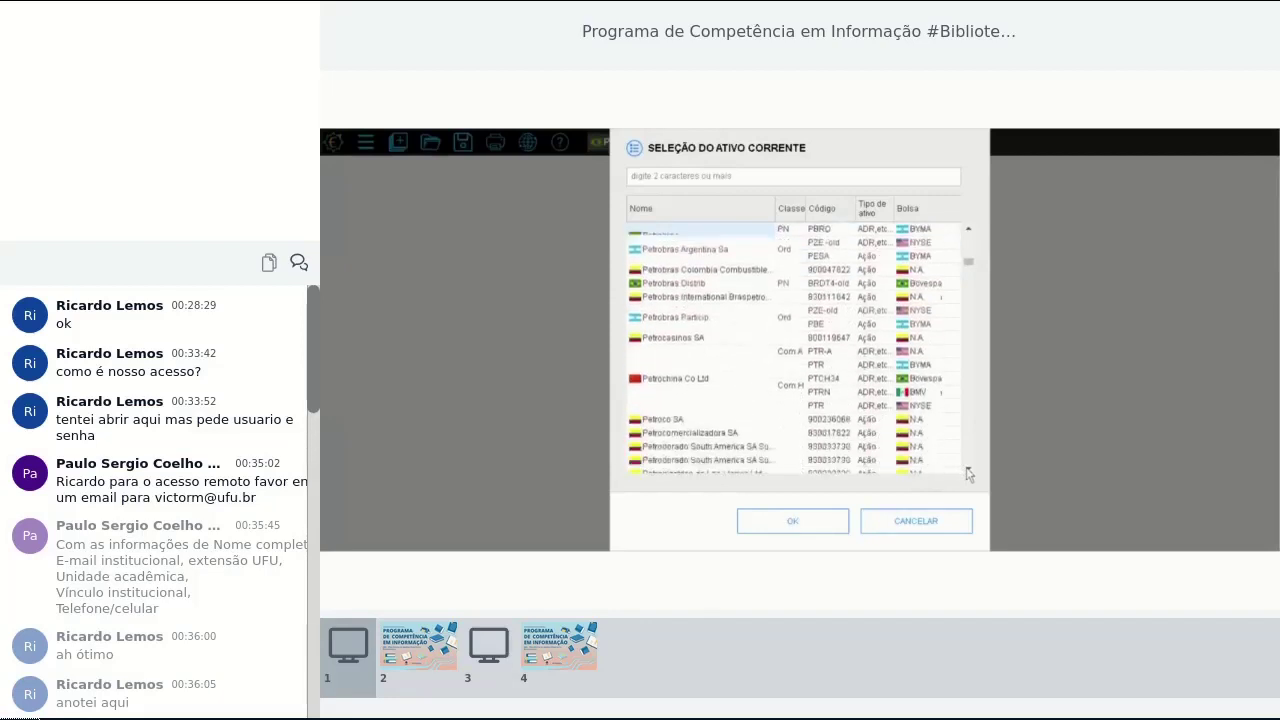
scroll(969, 474, "down", 2)
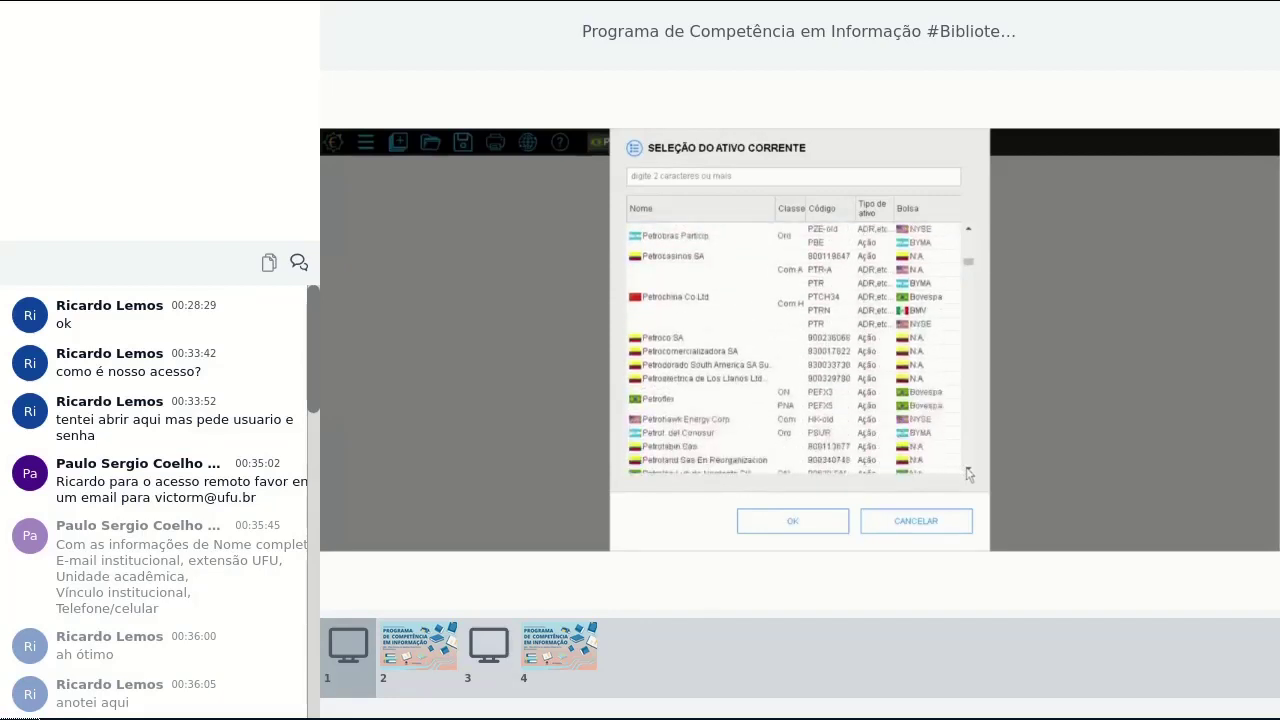
left_click(836, 381)
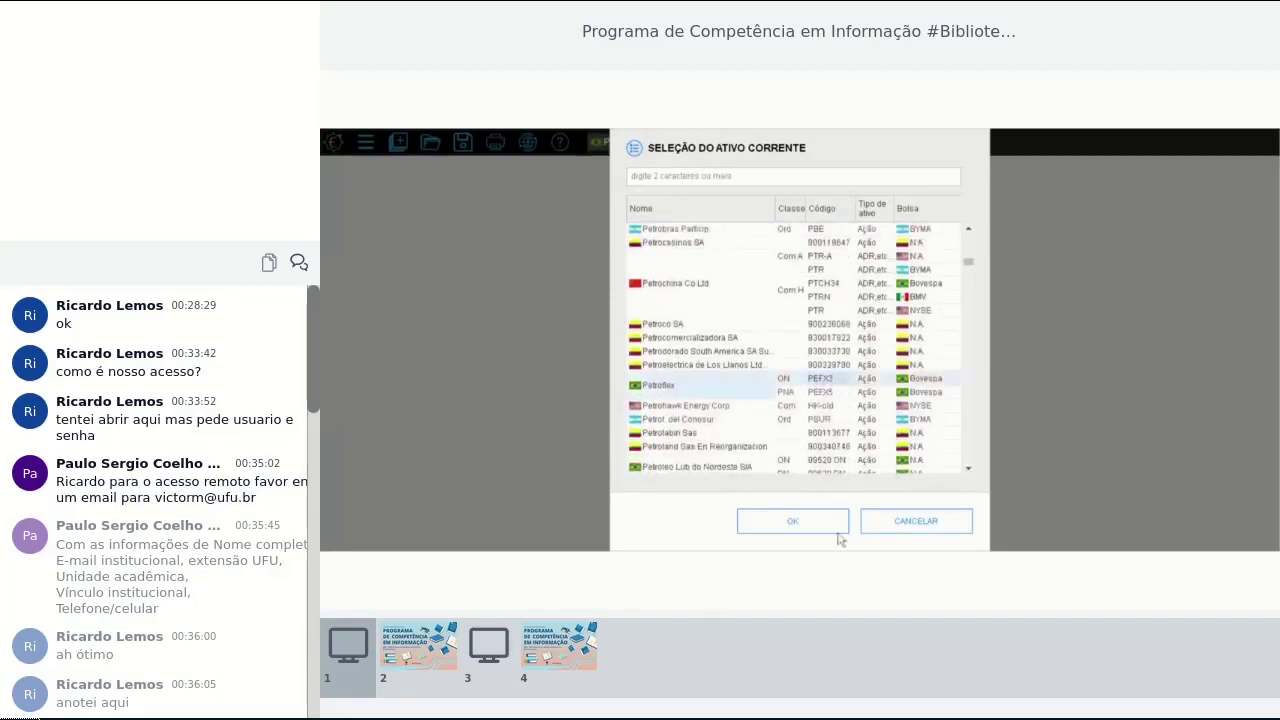
left_click(795, 520)
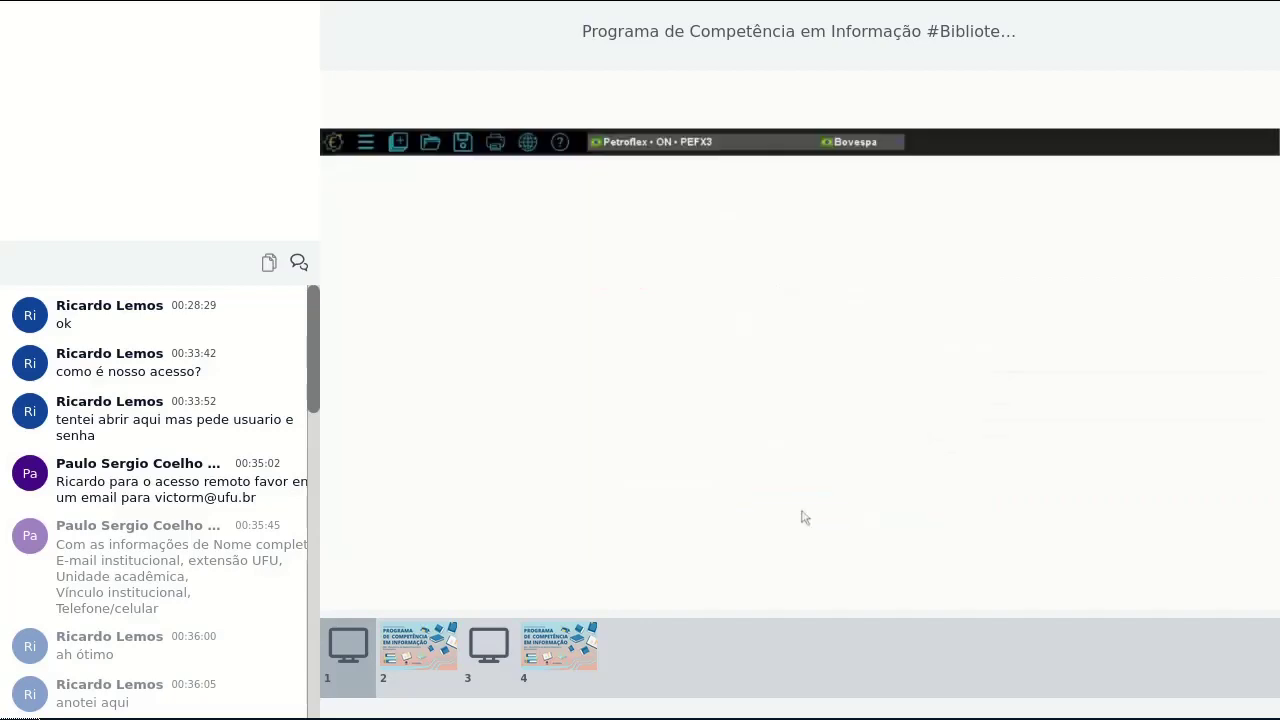
Open the Dados Cadastrais of Petroflex and highlight its Ativo / Cancelado and Situação CVM rows
left_click(402, 144)
left_click(994, 268)
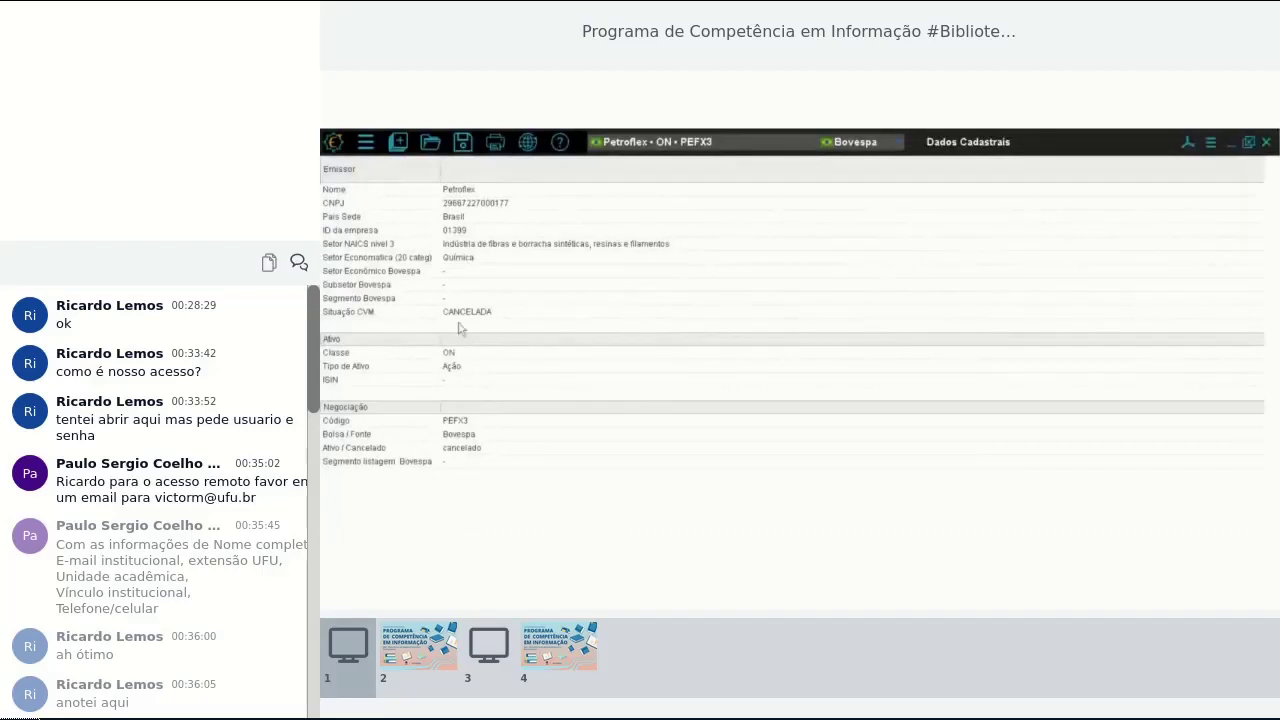
left_click(470, 454)
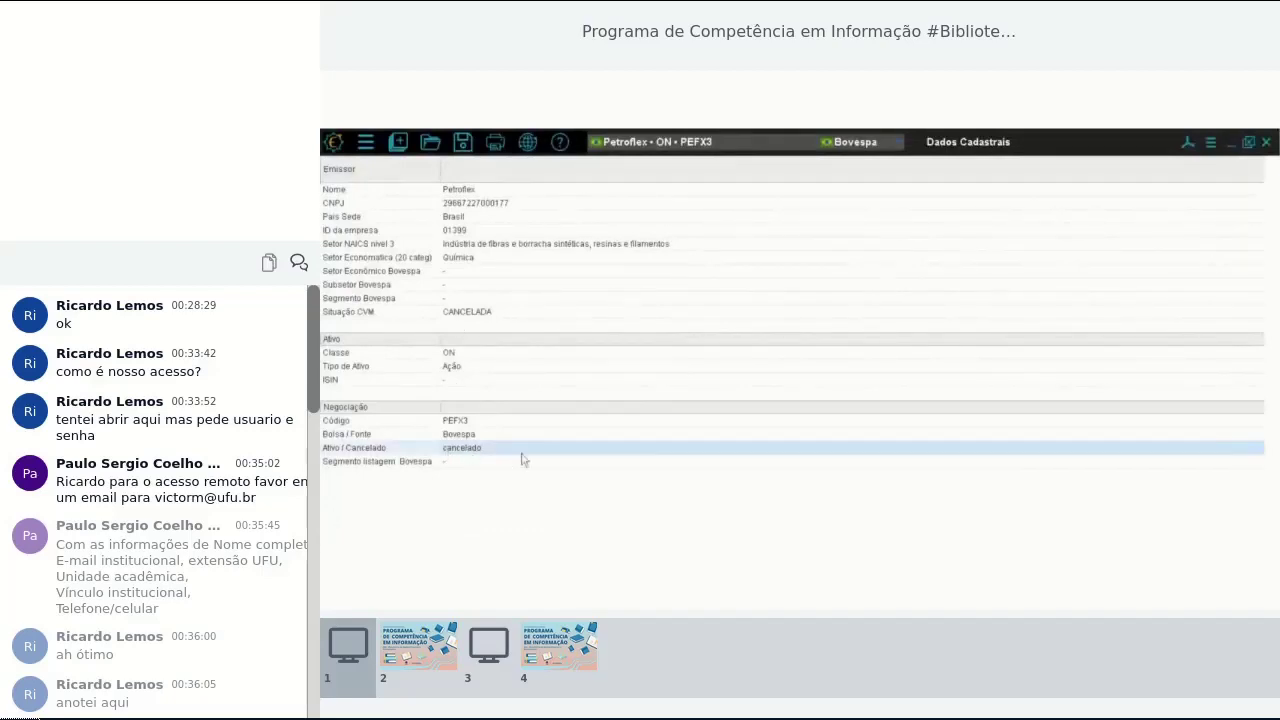
left_click(466, 314)
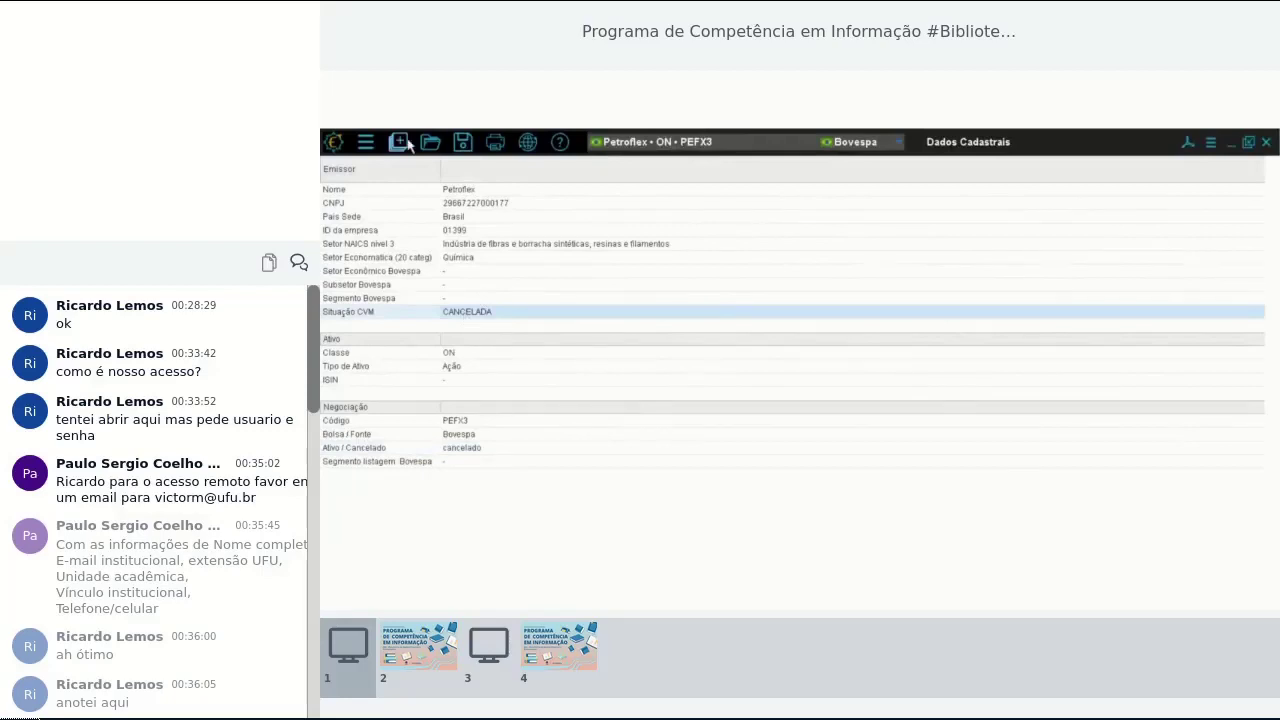
View the Cotações of Petroflex ON, and close both the Cotações and Dados Cadastrais windows
key("F2")
left_click(1093, 391)
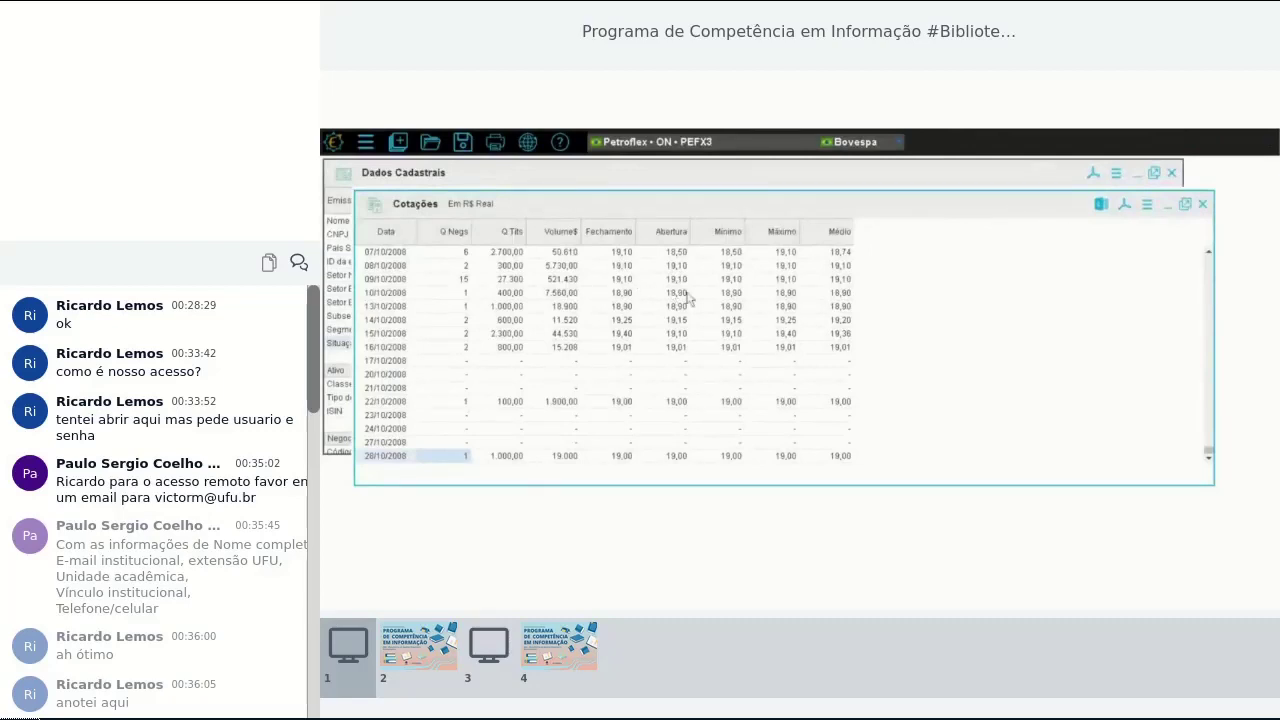
left_click(1205, 206)
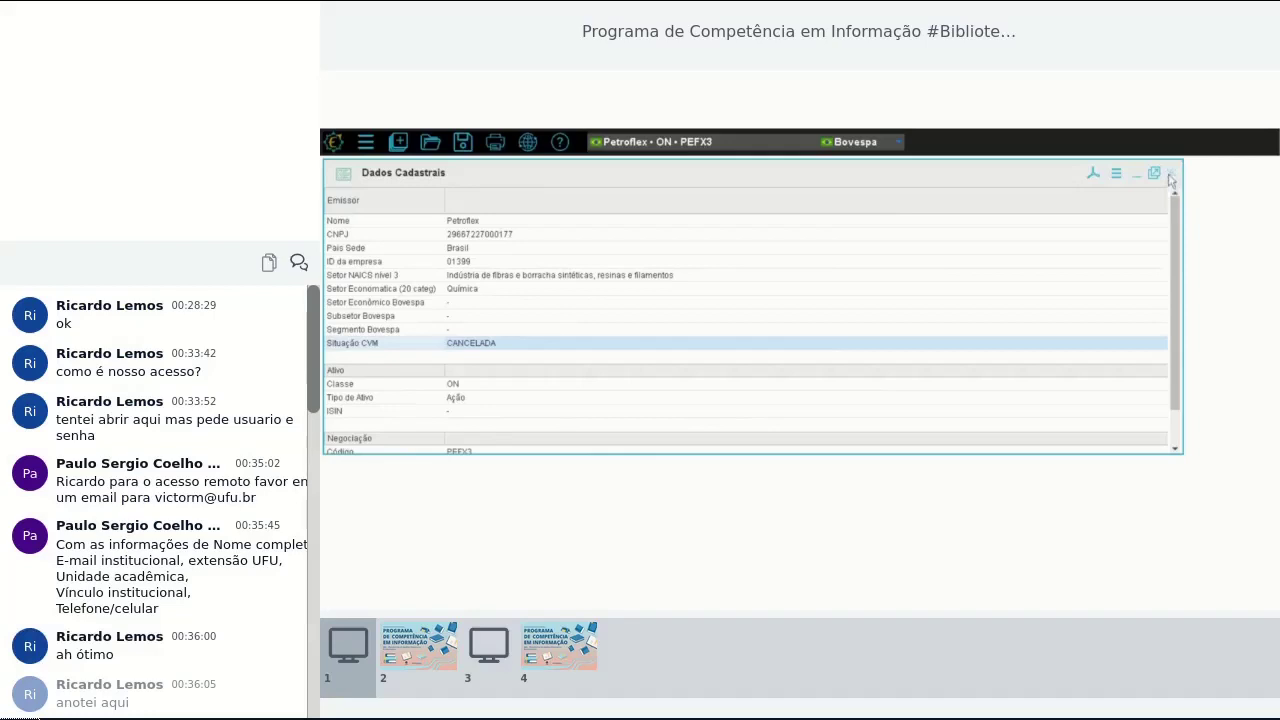
left_click(1171, 176)
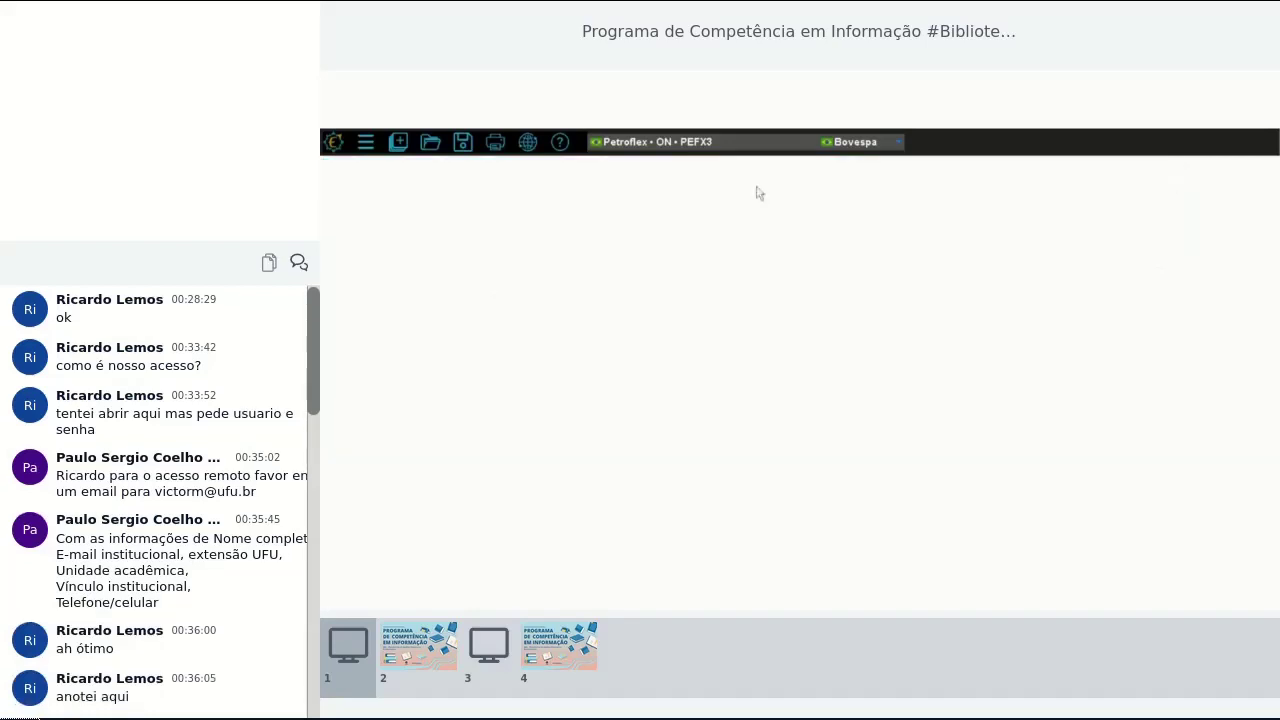
Change the current asset from Petroflex back to Petrobras ON (PETR3)
left_click(722, 152)
type("p")
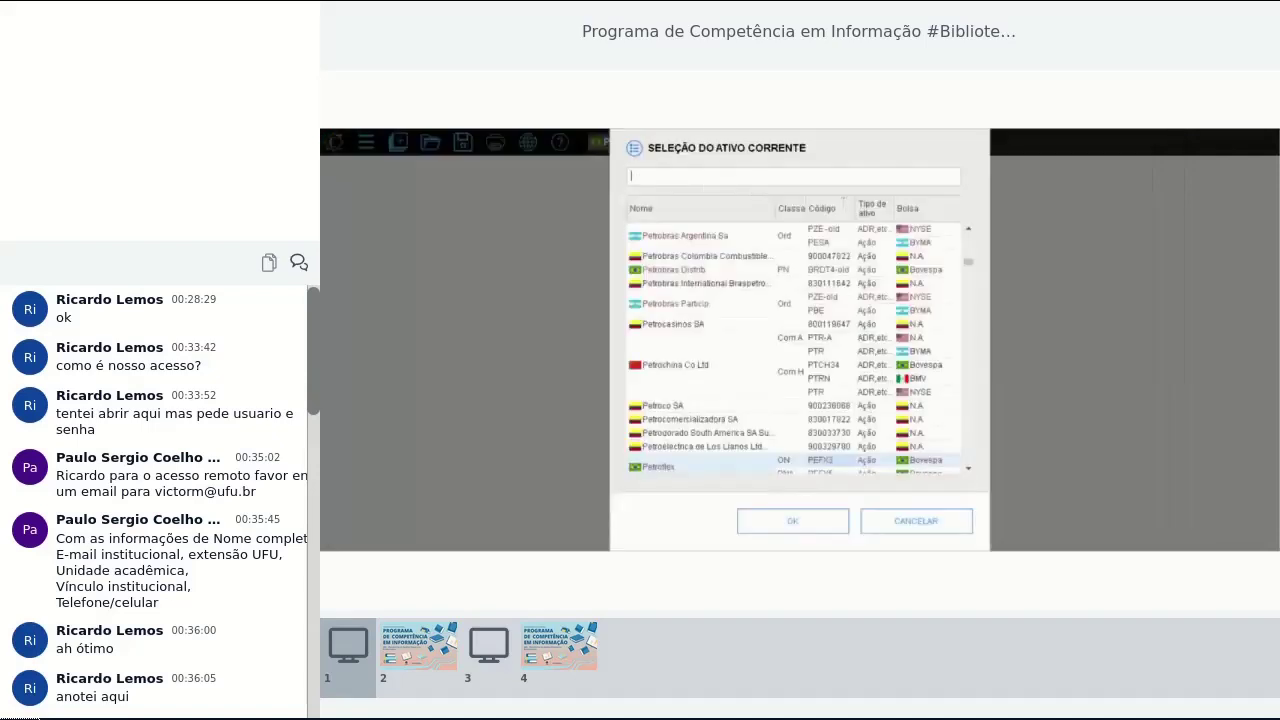
type("etr3")
key("Return")
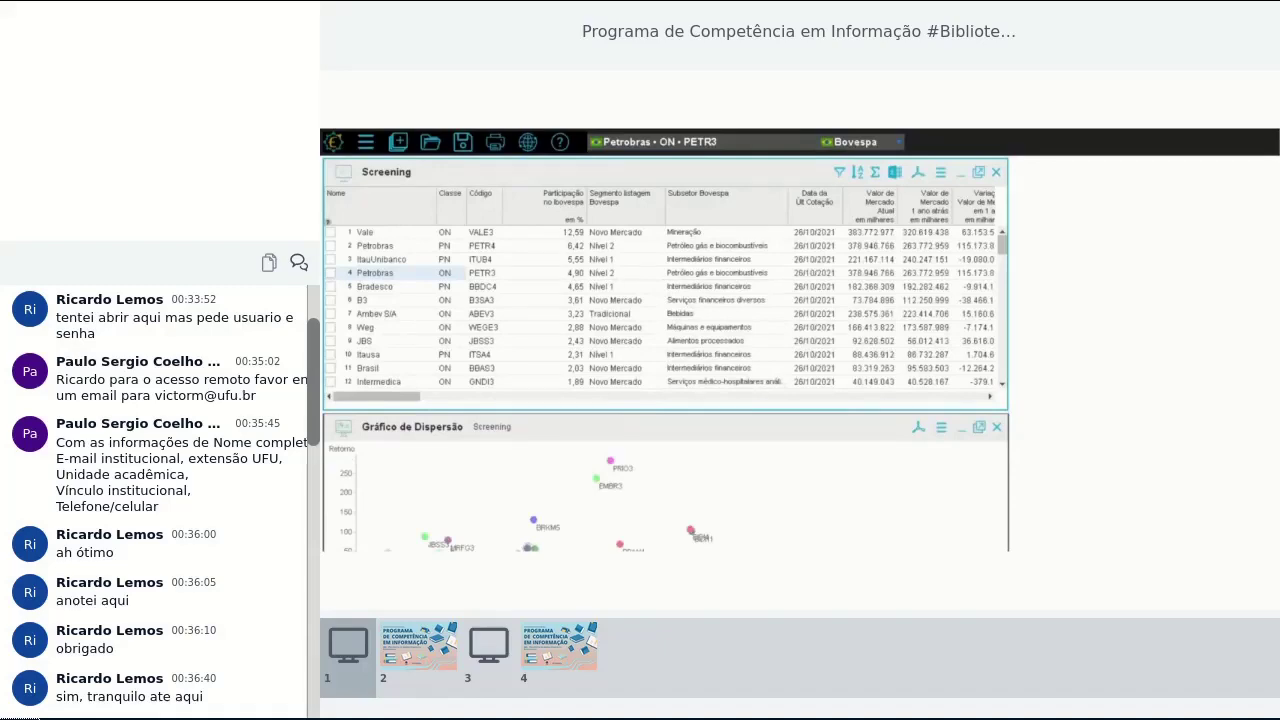
Maximize the Screening window, and browse the pre-formatted Screening models for Ações, Empresas, Índices, Fundos and FII
left_click(978, 172)
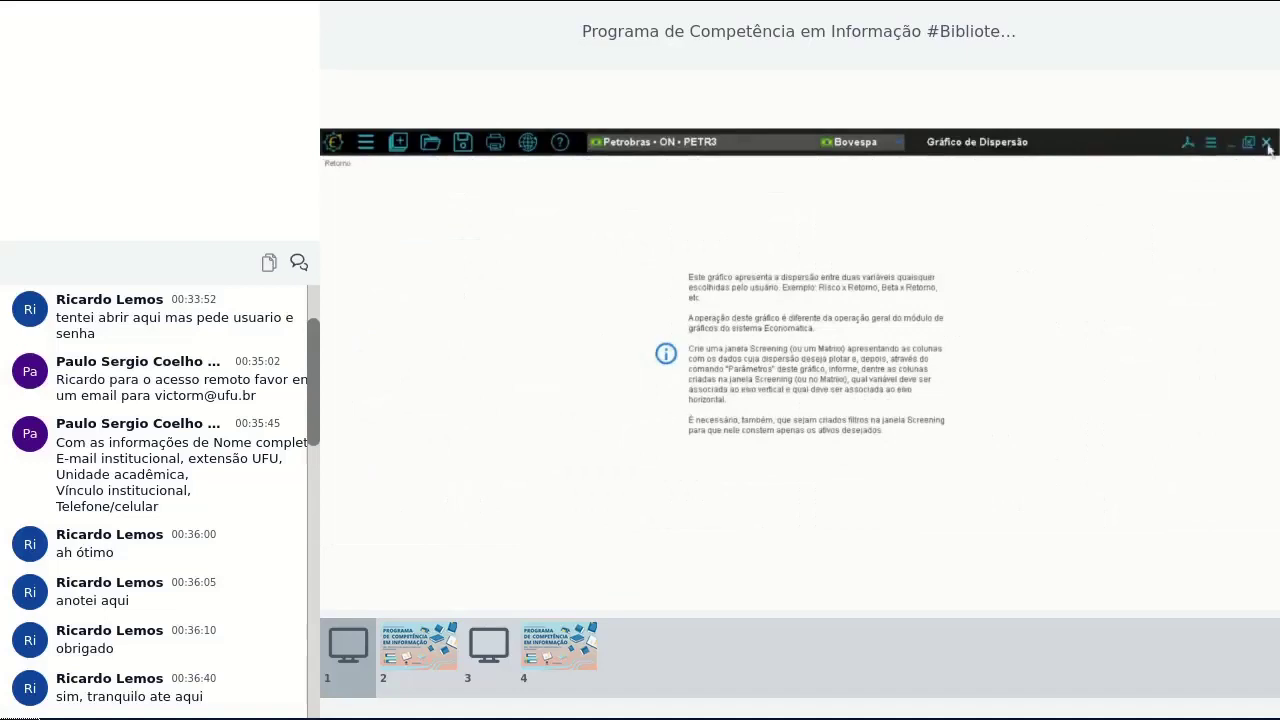
left_click(400, 144)
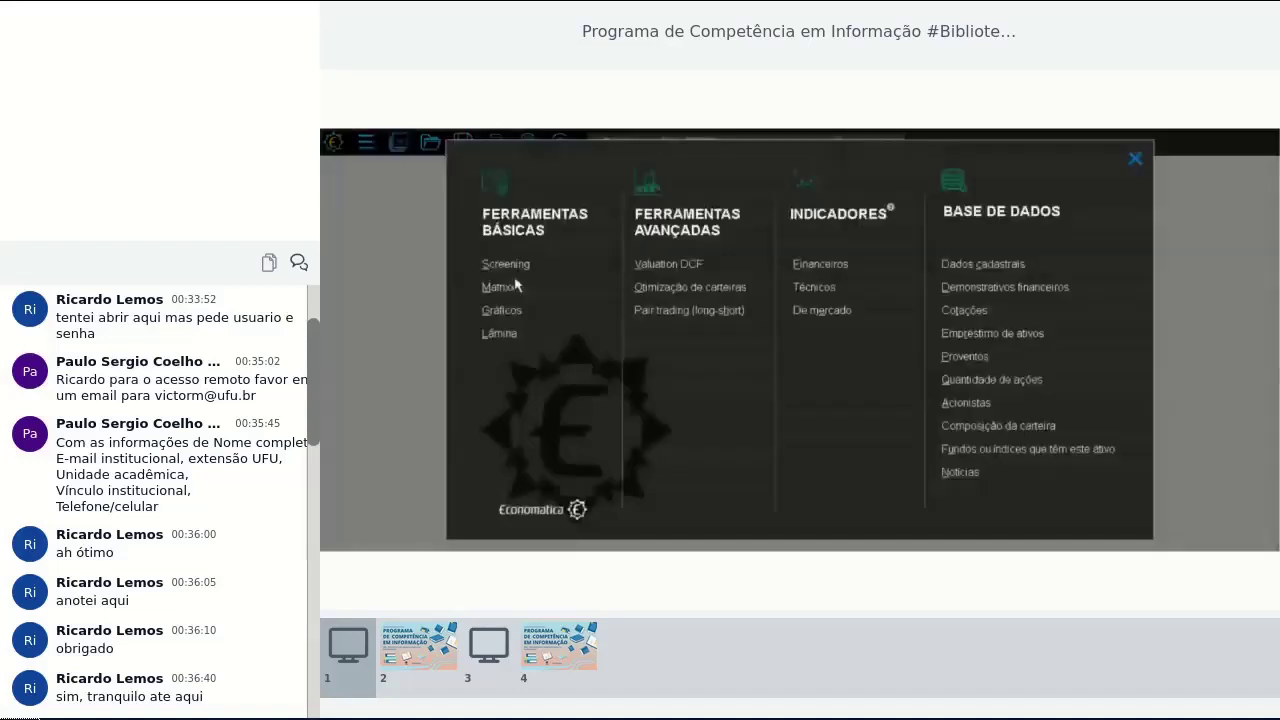
left_click(506, 266)
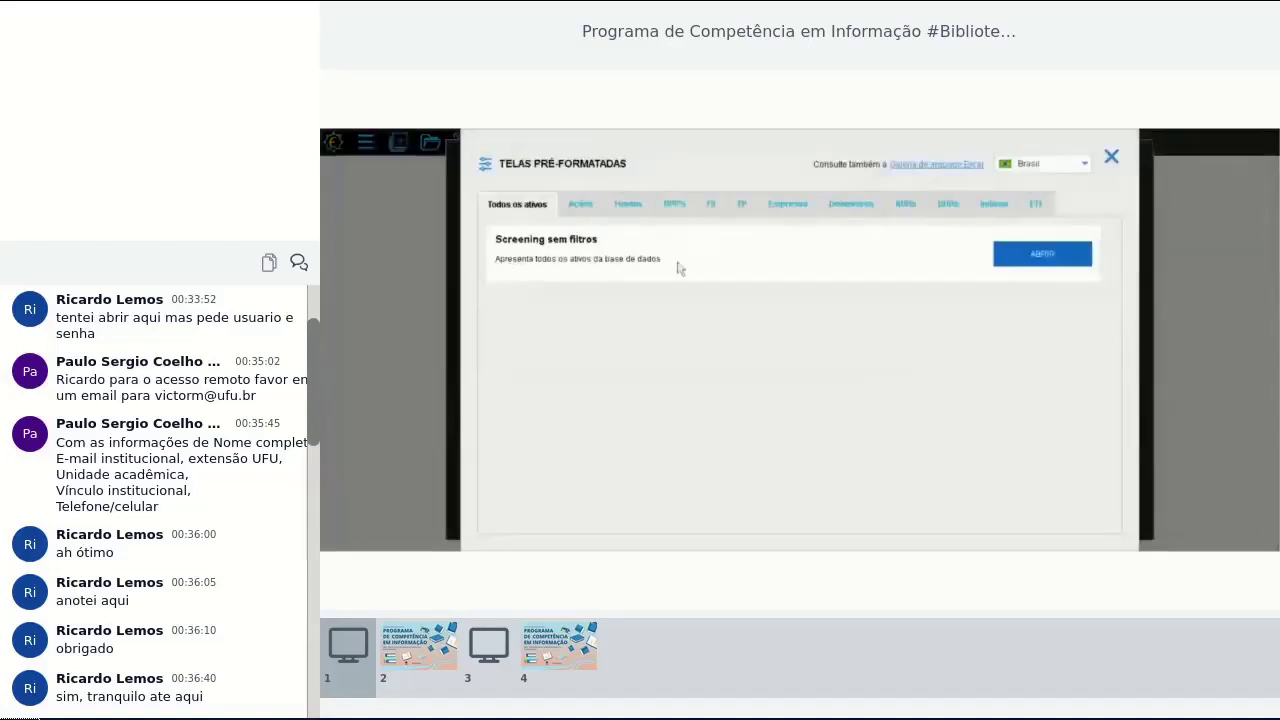
left_click(592, 210)
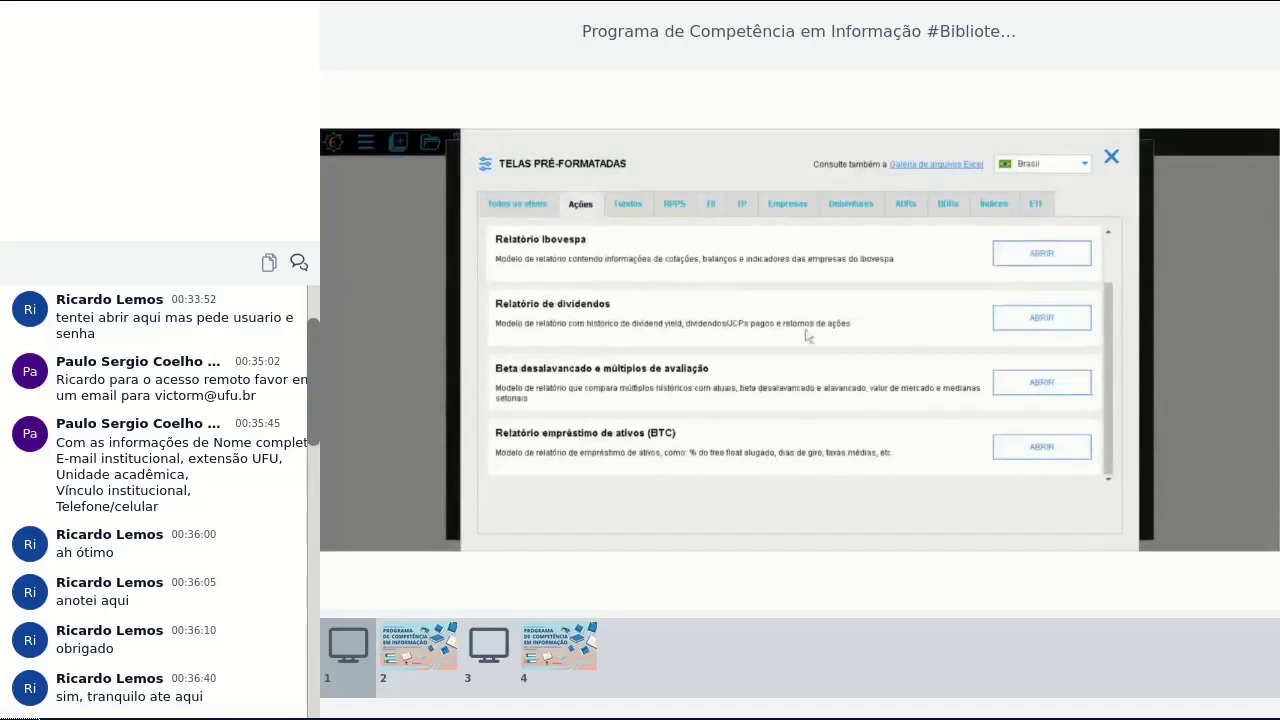
left_click(780, 202)
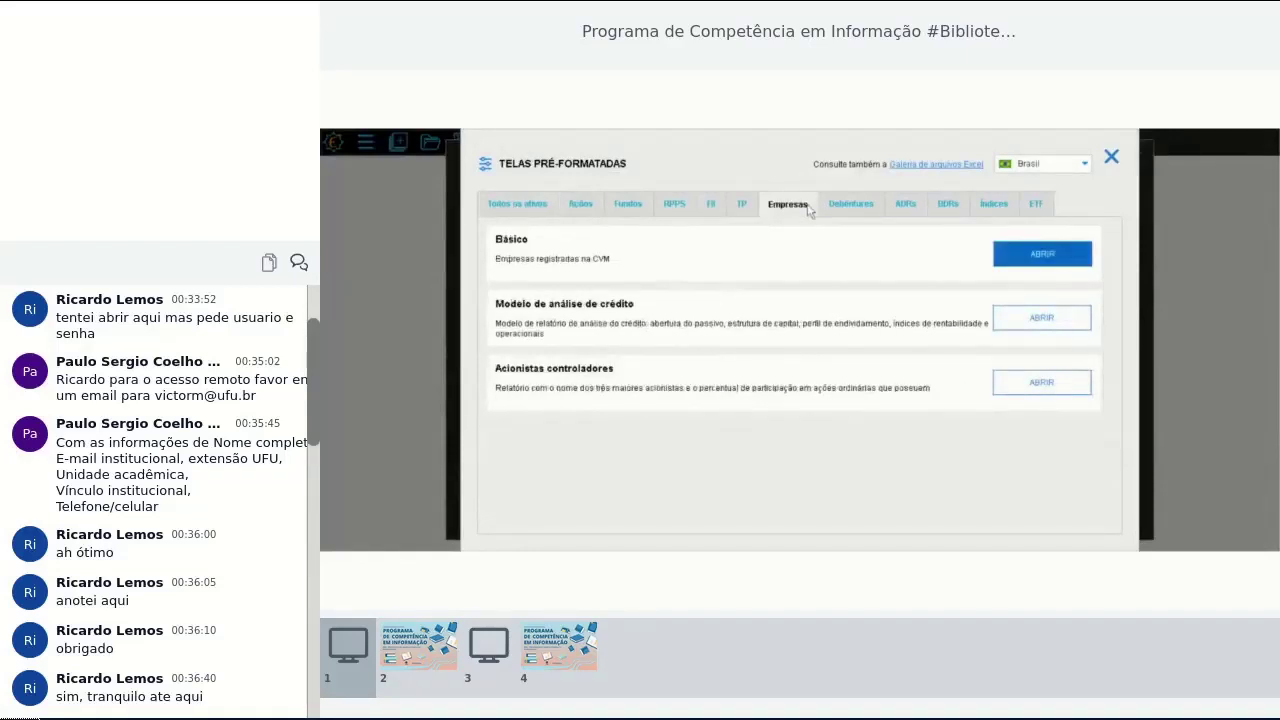
left_click(996, 208)
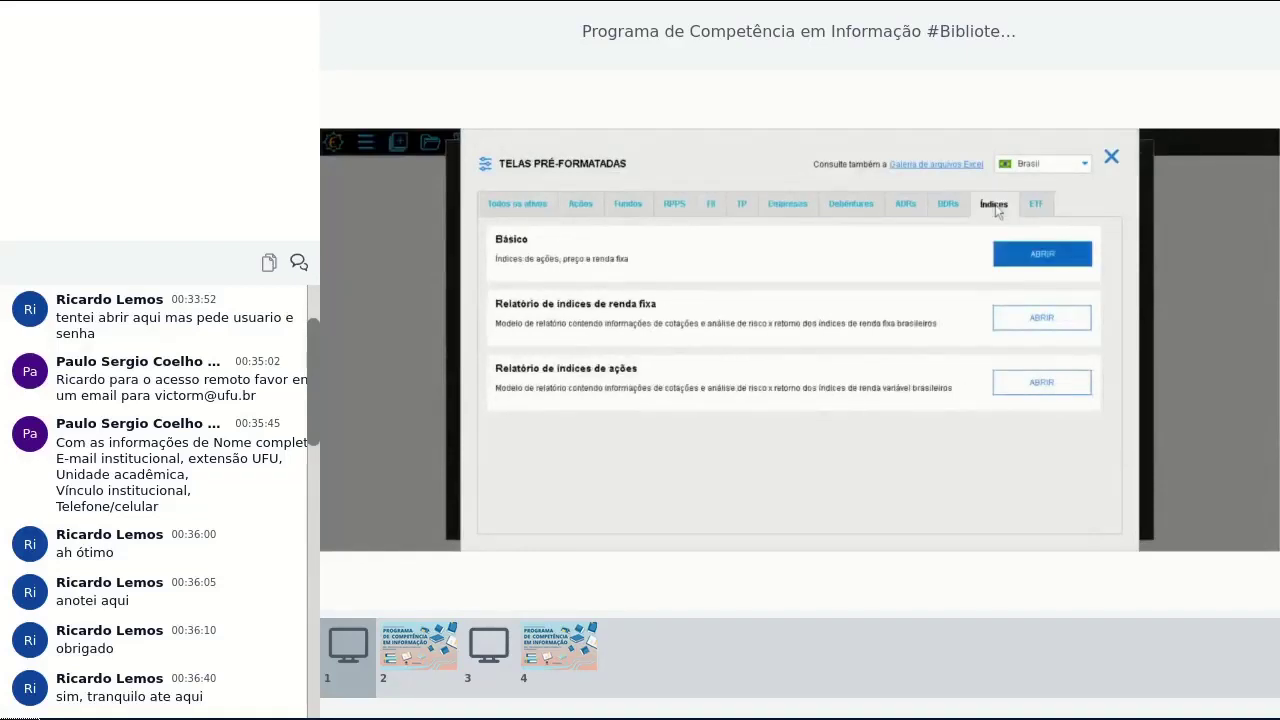
left_click(634, 207)
left_click(710, 205)
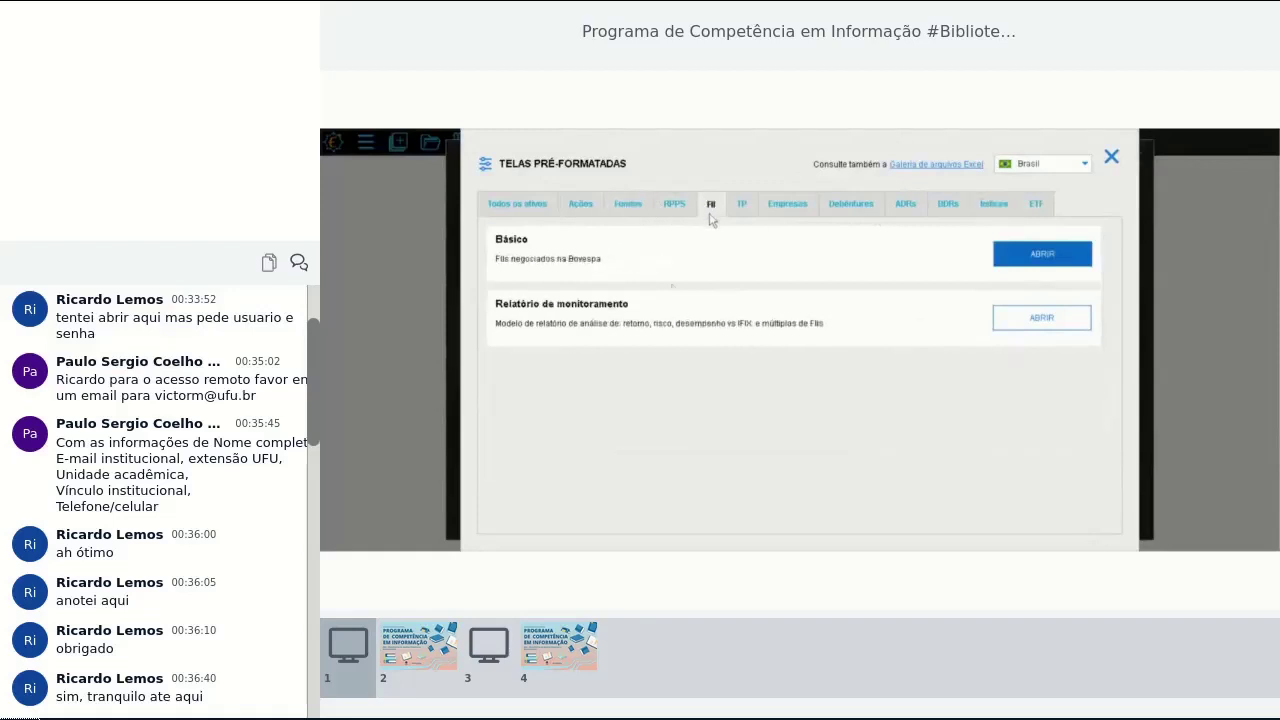
View the FII Relatório de monitoramento, and close its Screening and Gráfico de Dispersão windows
left_click(1063, 320)
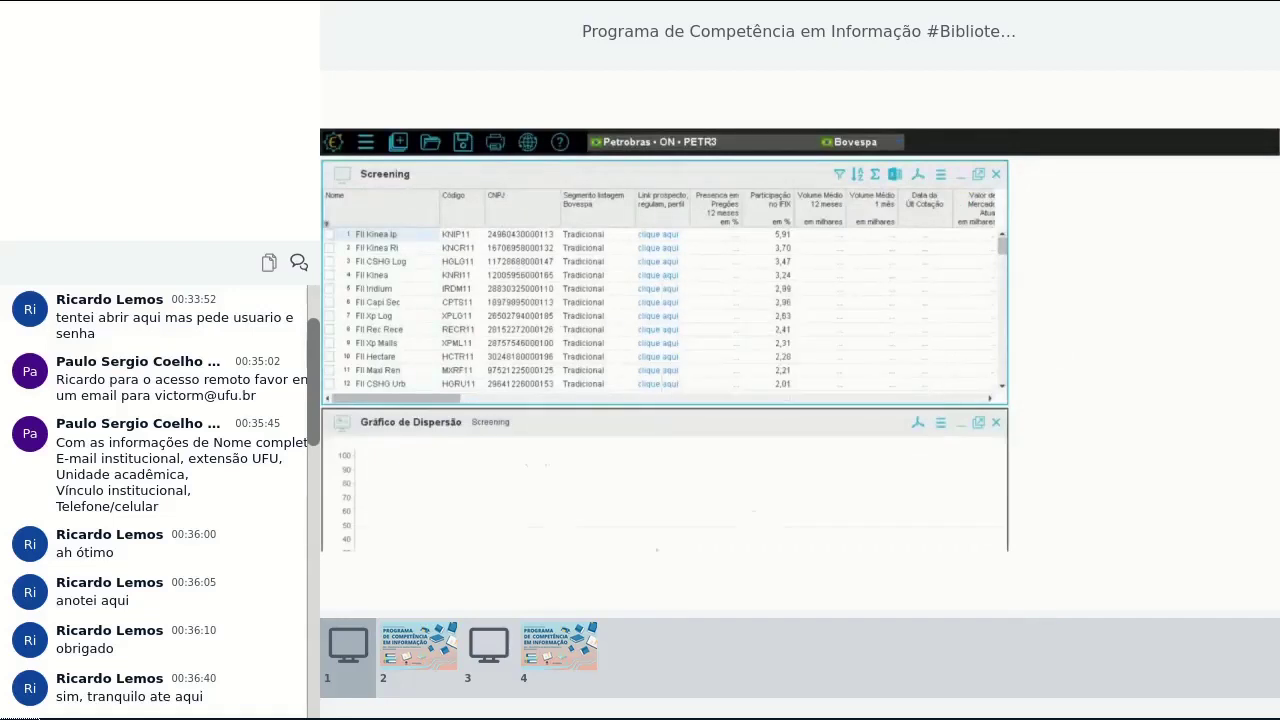
left_click(996, 174)
left_click(996, 422)
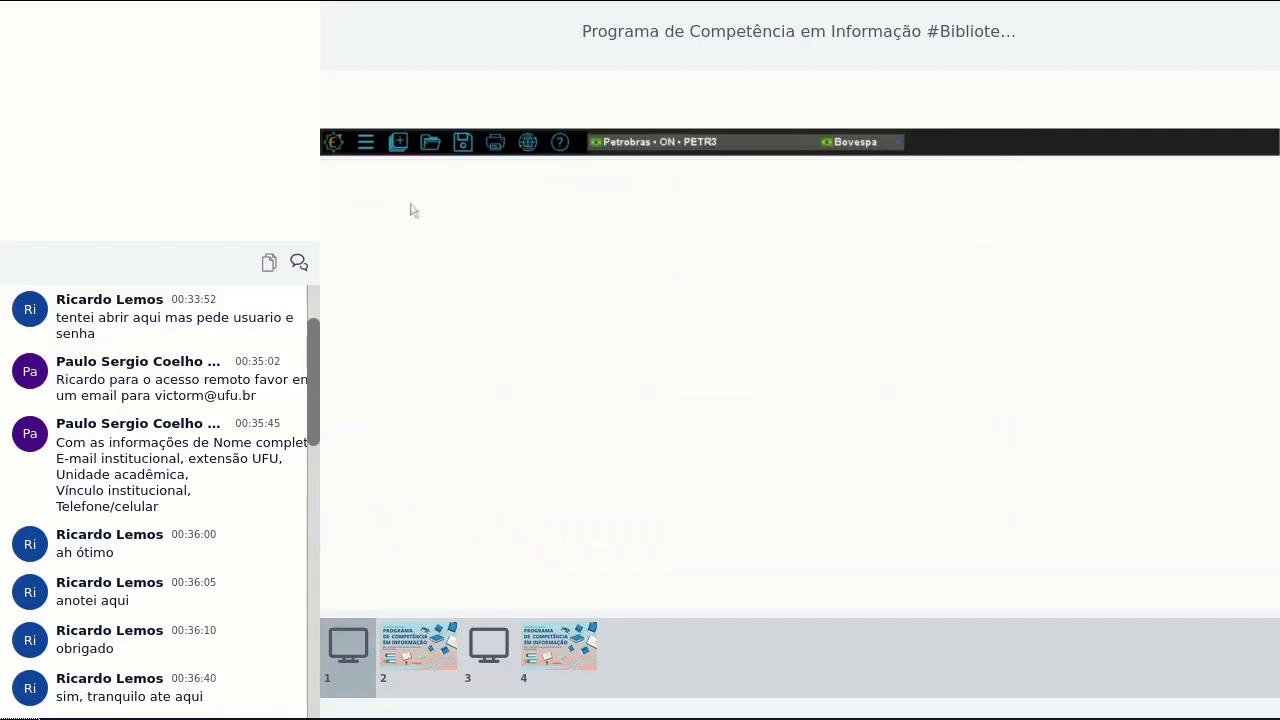
Open a new Screening sem filtros covering all assets in the database
left_click(406, 142)
left_click(512, 266)
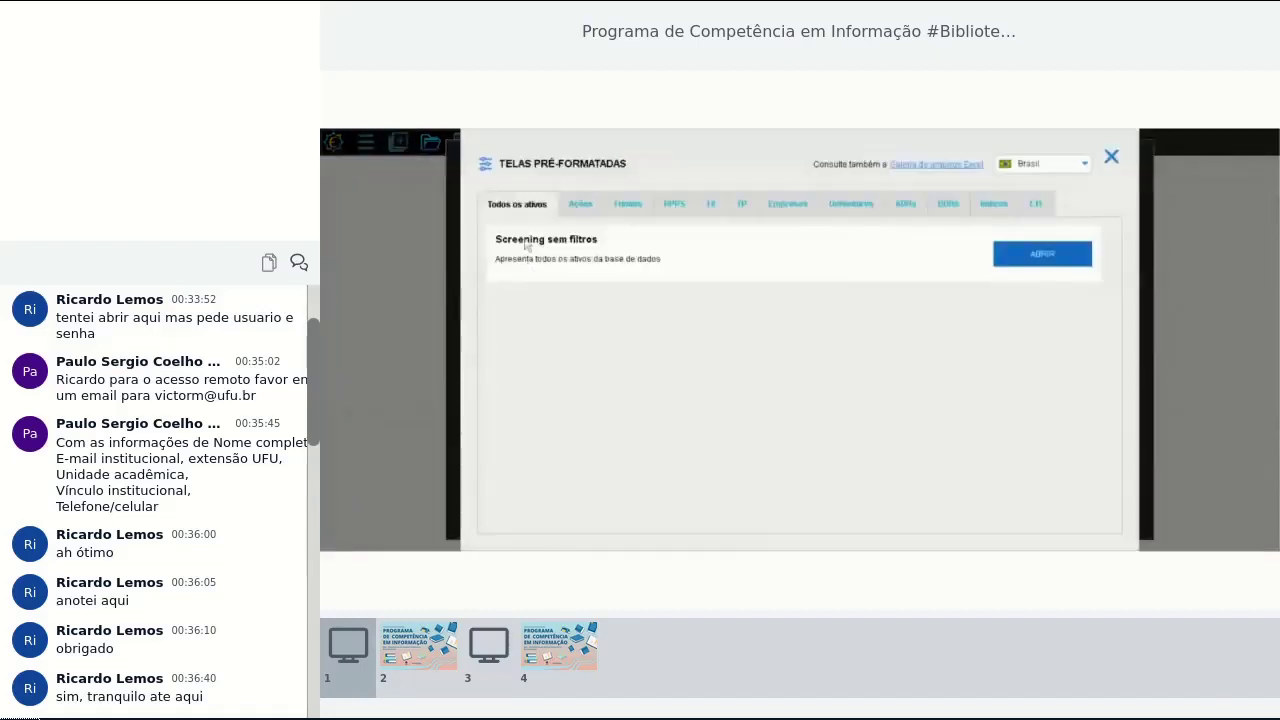
left_click(1072, 262)
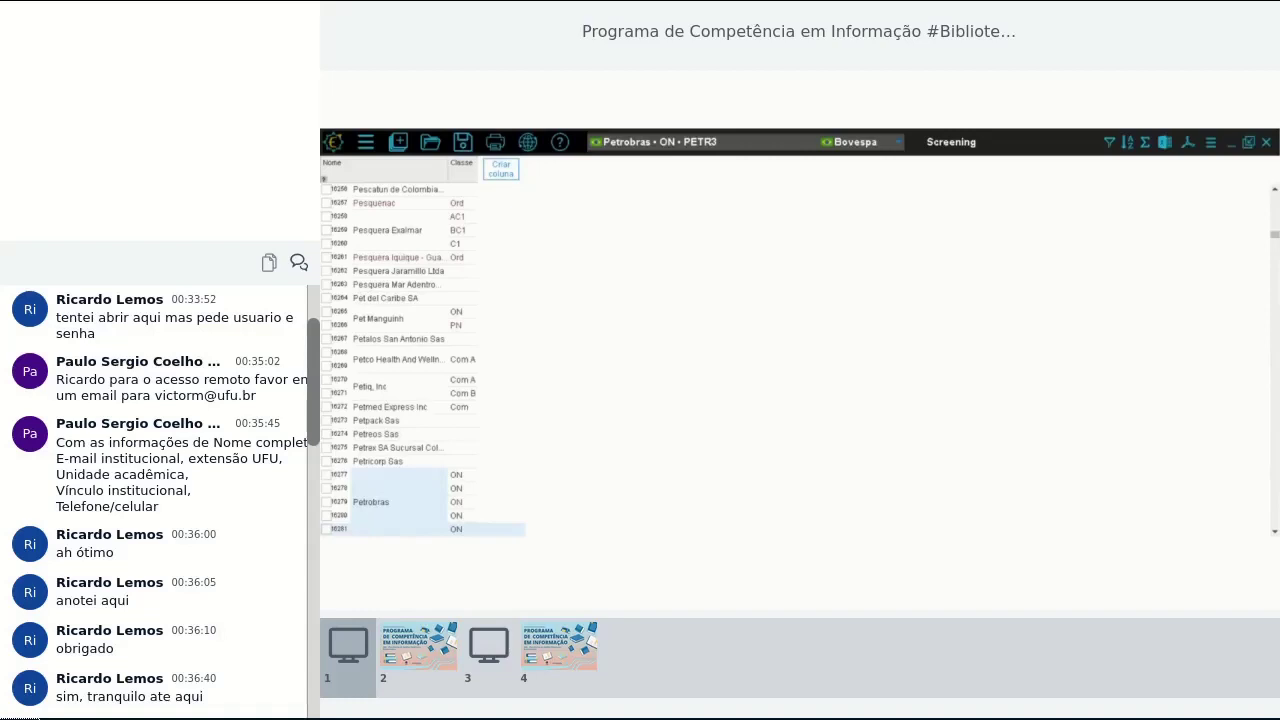
Add a Tipo de Ativo column to the Screening from the dados cadastrais of Brazilian Ações
left_click(505, 176)
left_click(515, 239)
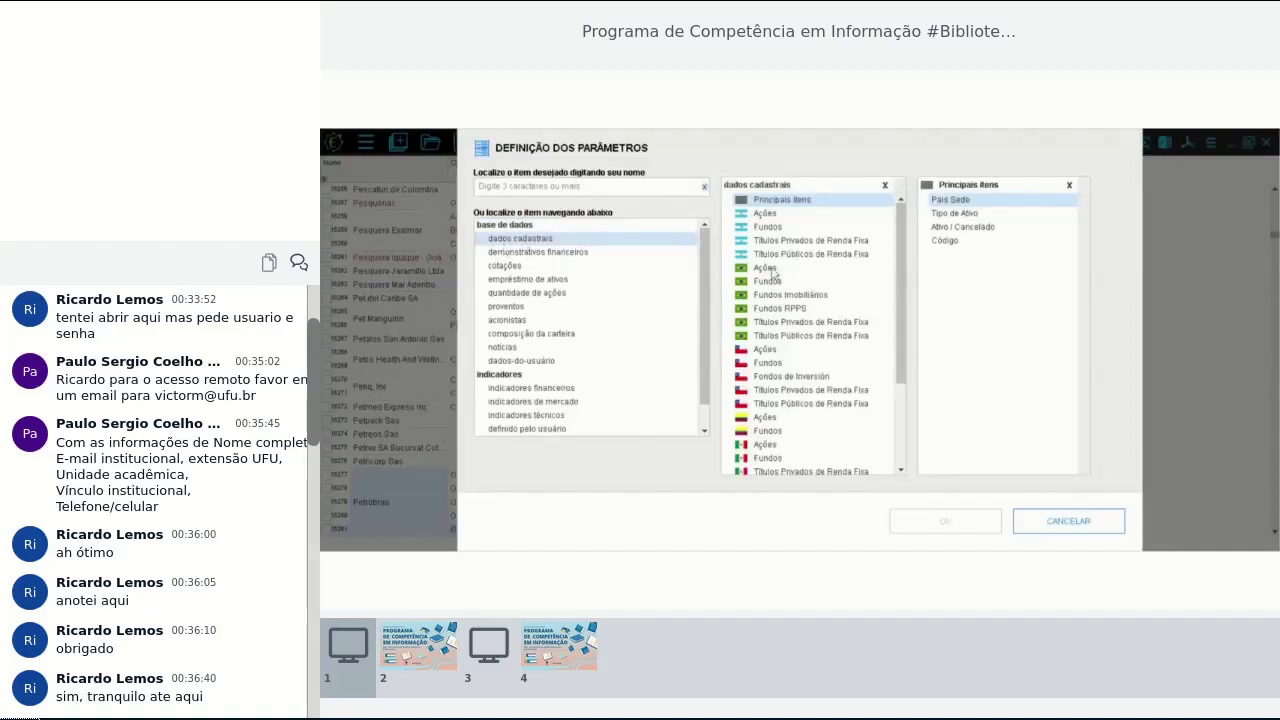
left_click(766, 268)
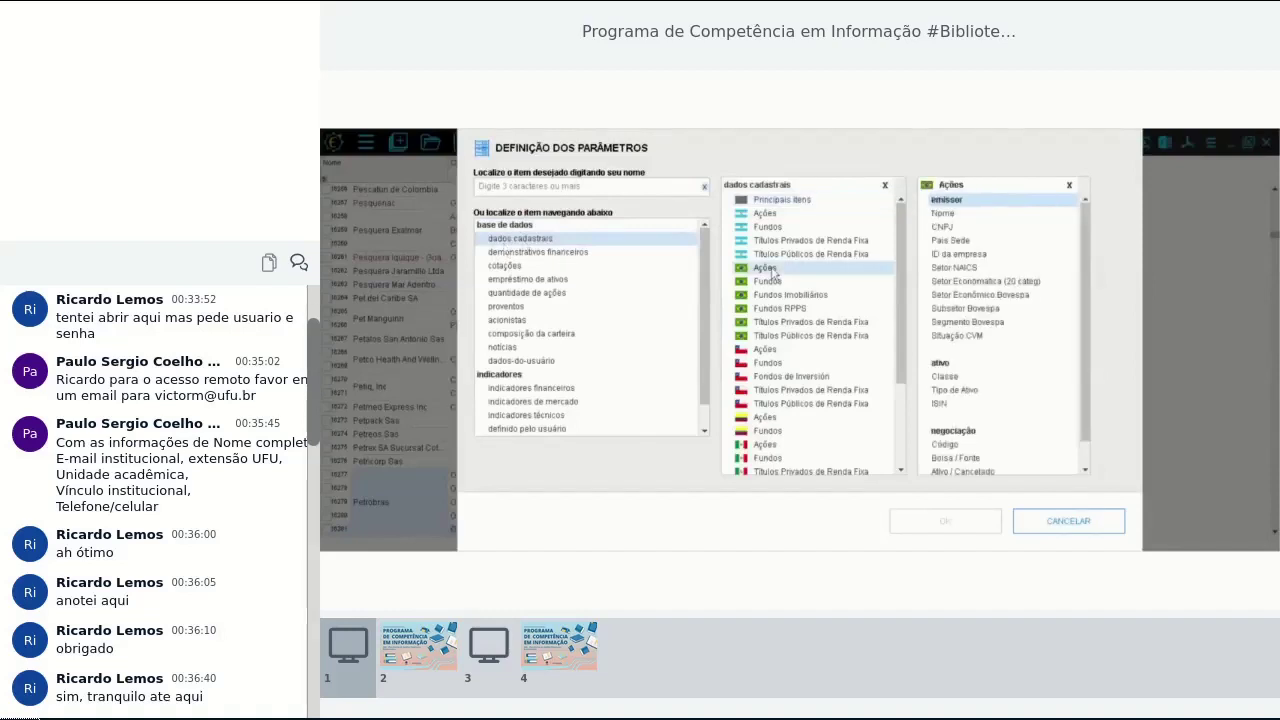
double_click(966, 394)
left_click(979, 521)
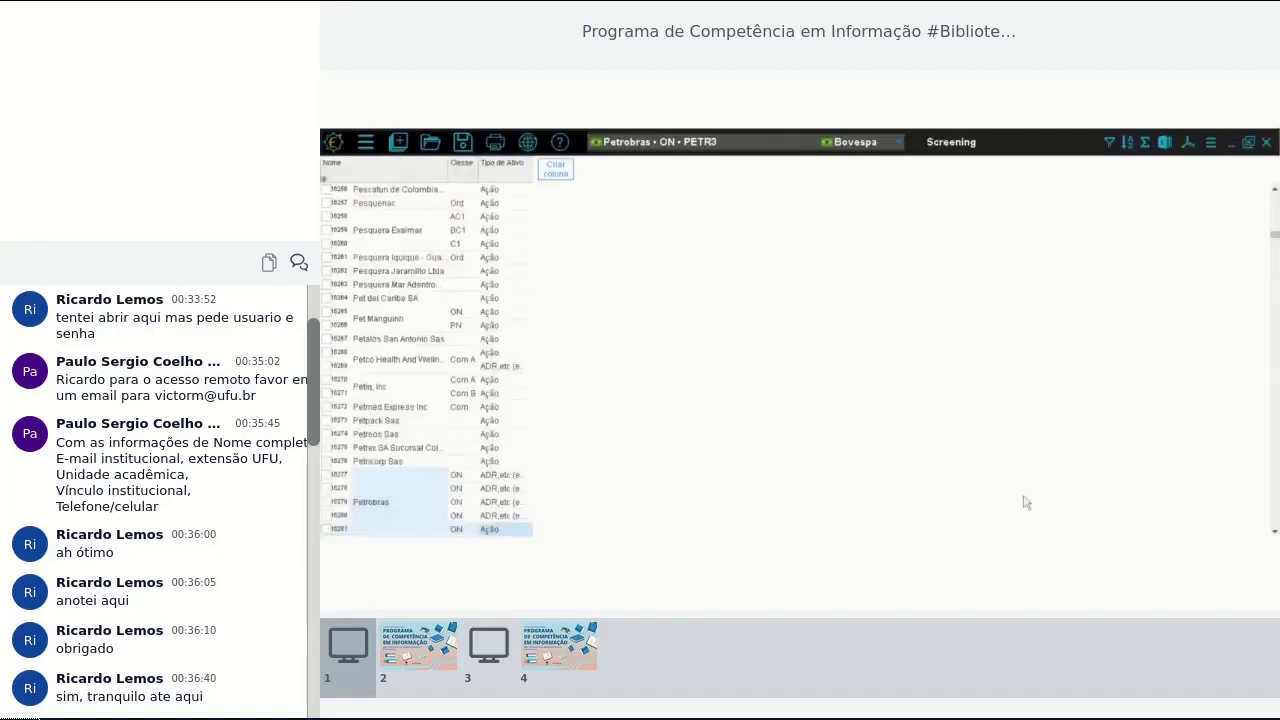
Go back to the beginning of the asset list and start defining another Screening column
left_click(1275, 231)
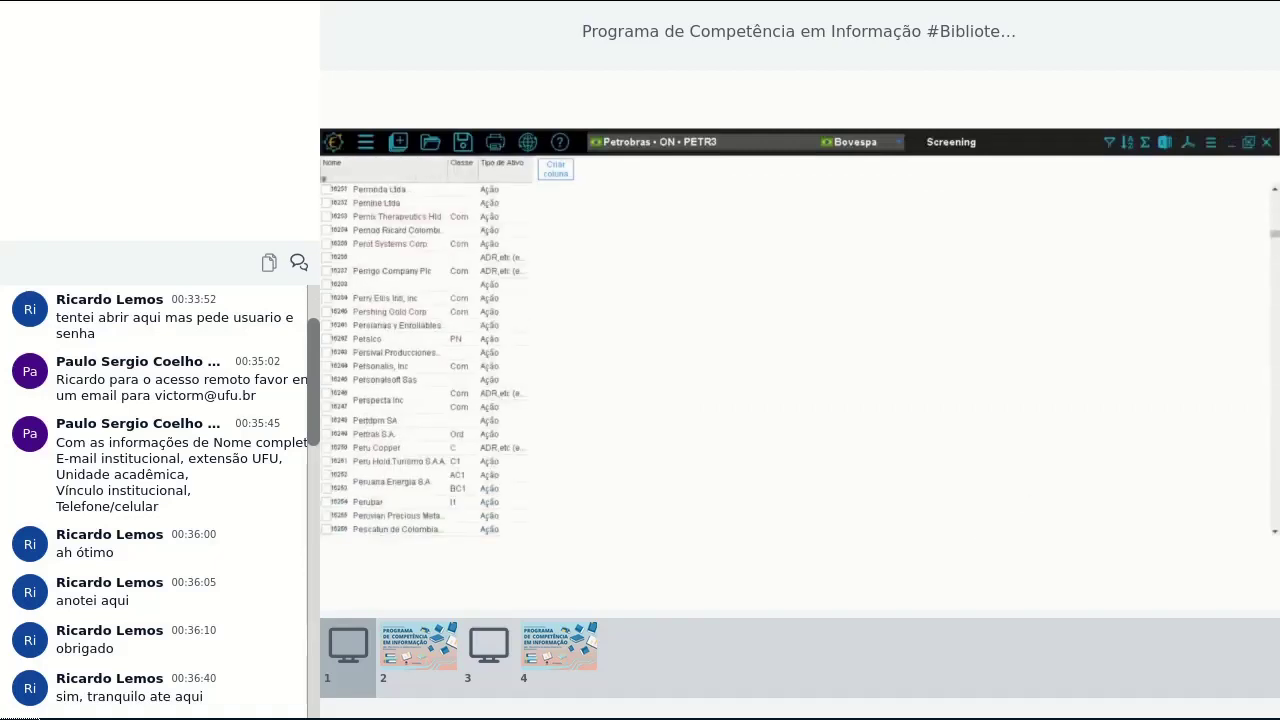
left_click_drag(1275, 234, 1275, 193)
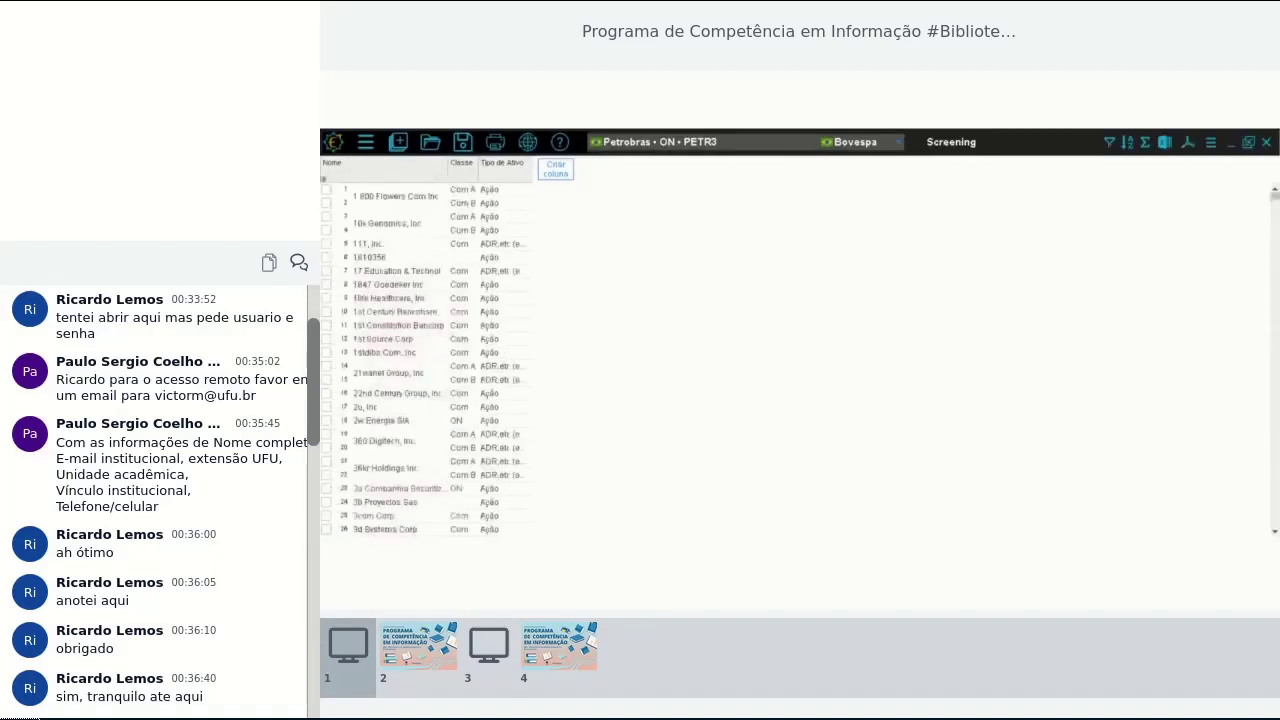
left_click(560, 180)
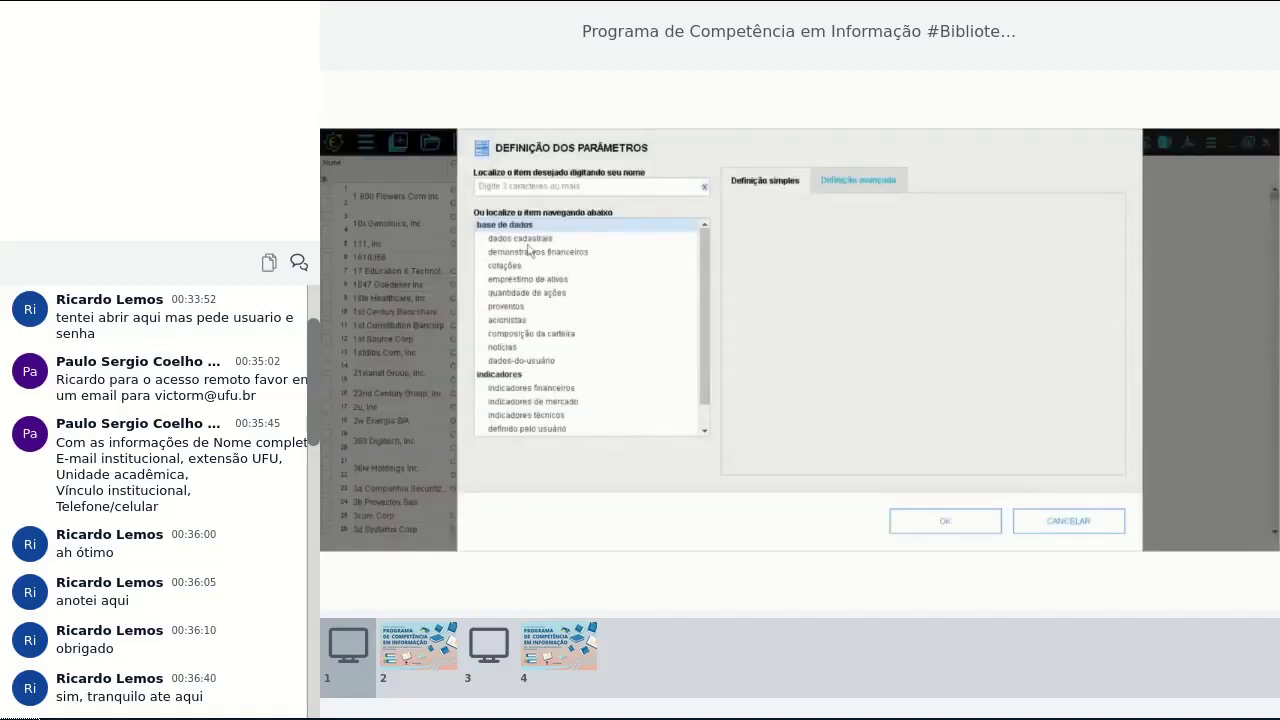
Add the Ativo / Cancelado column from the registration data (dados cadastrais) of Brazilian Ações to the screening table
left_click(528, 240)
left_click(759, 269)
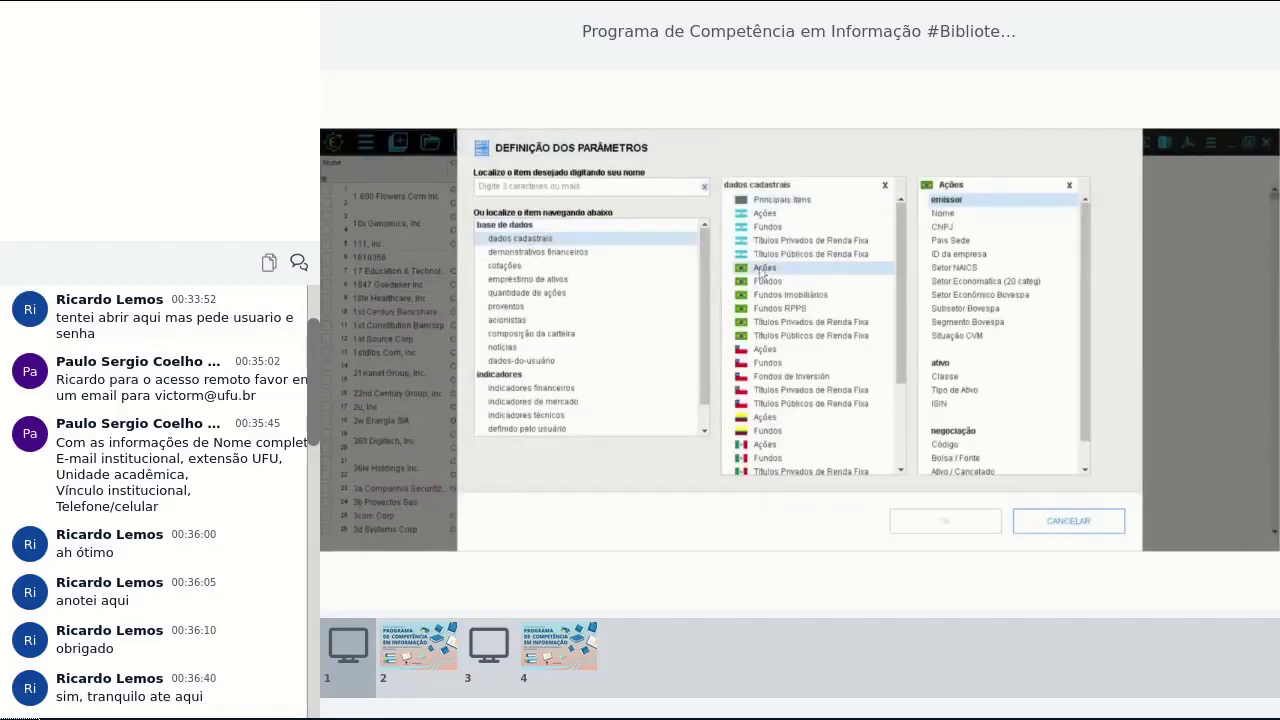
scroll(953, 477, "down", 1)
left_click(952, 450)
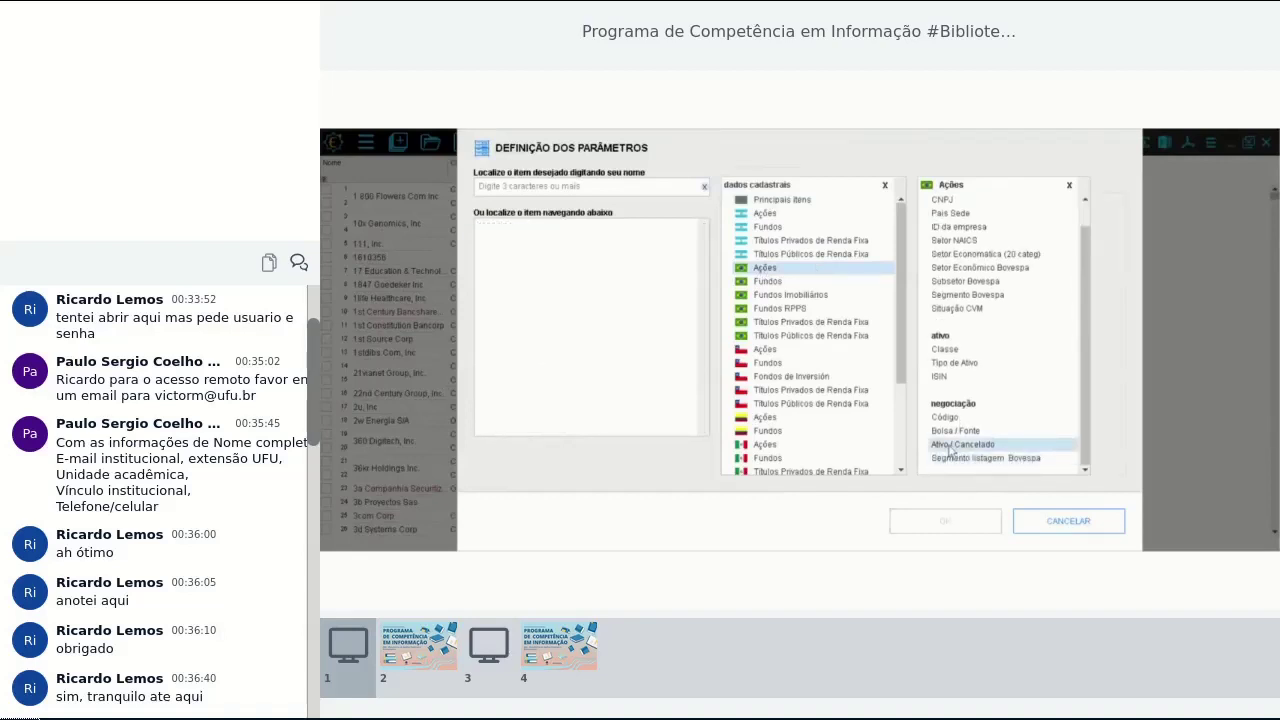
left_click(965, 522)
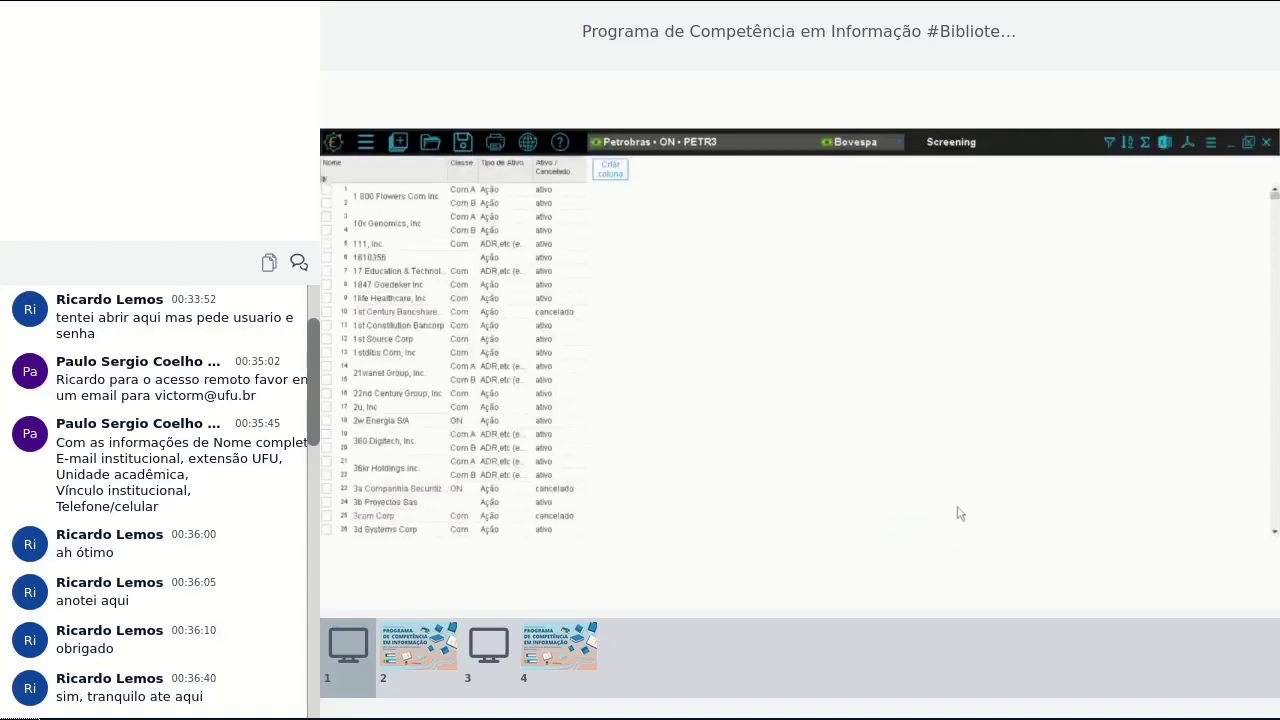
Add a Bolsa / Fonte column from the Brazilian Ações registration data to the screening table
left_click(607, 172)
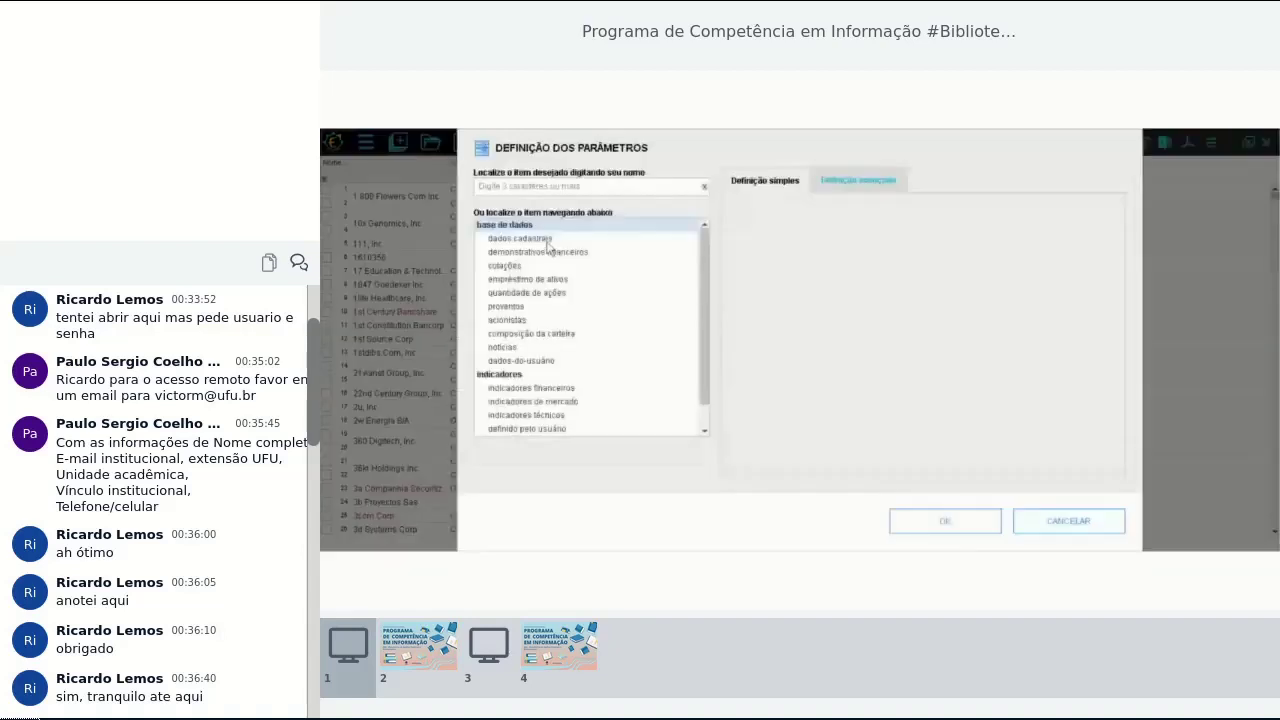
left_click(763, 276)
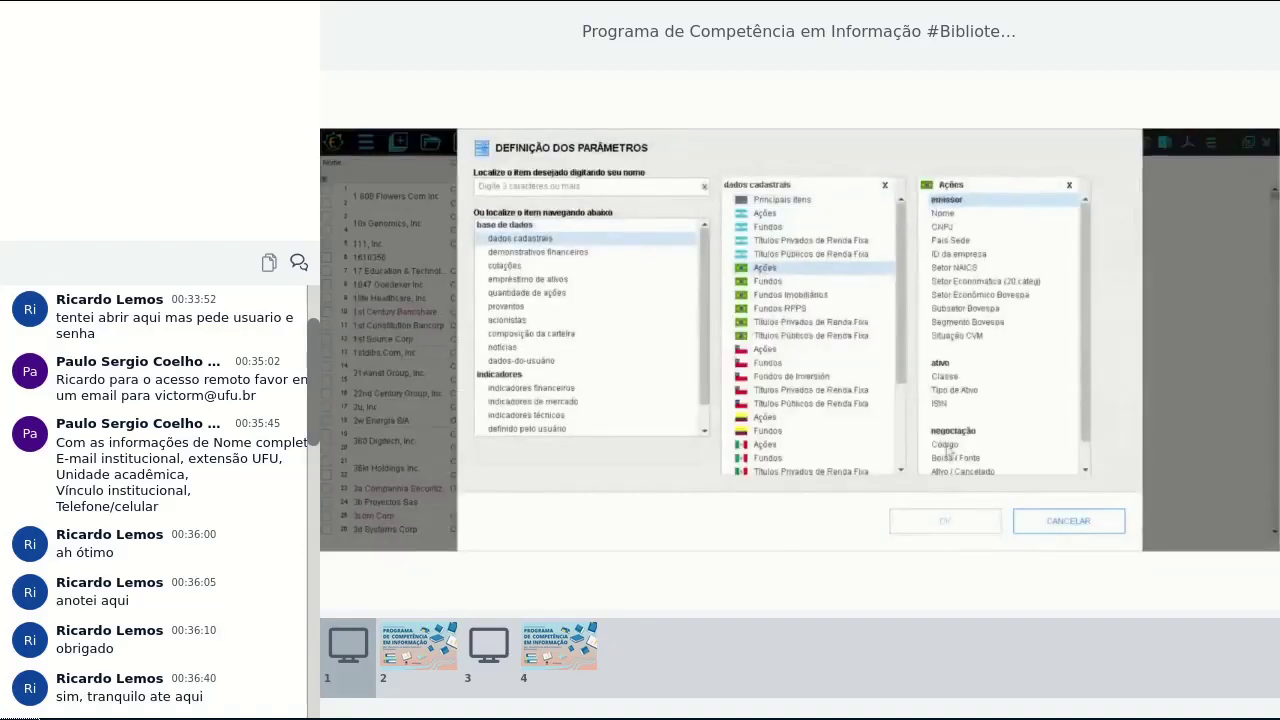
left_click(948, 452)
left_click(978, 524)
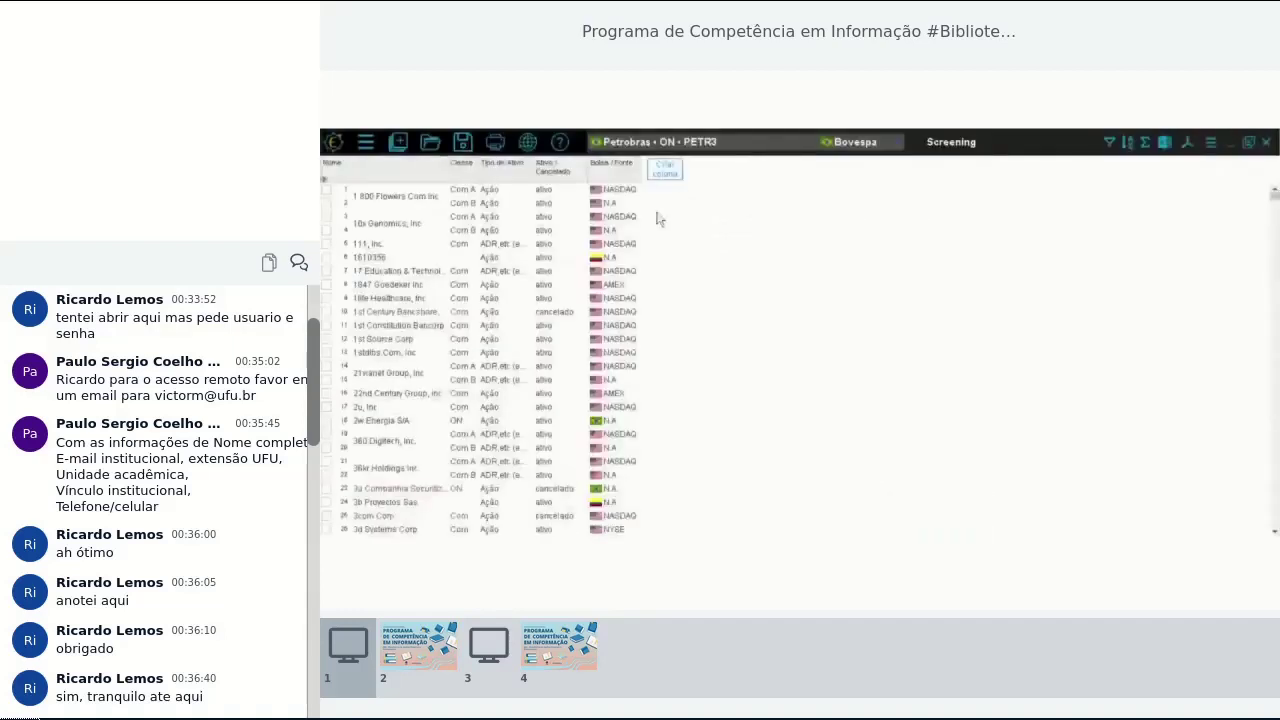
Create a Código column using the negotiation fields of the Brazilian Ações registration data
left_click(660, 176)
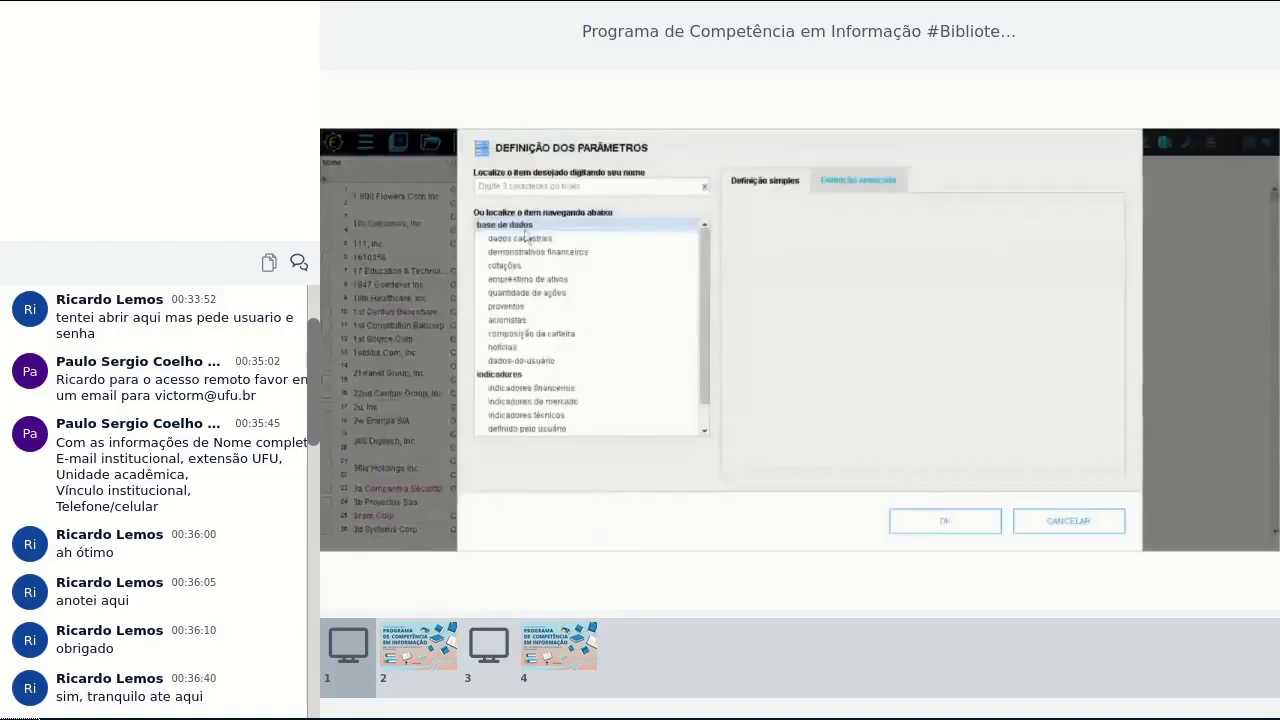
left_click(528, 238)
left_click(778, 270)
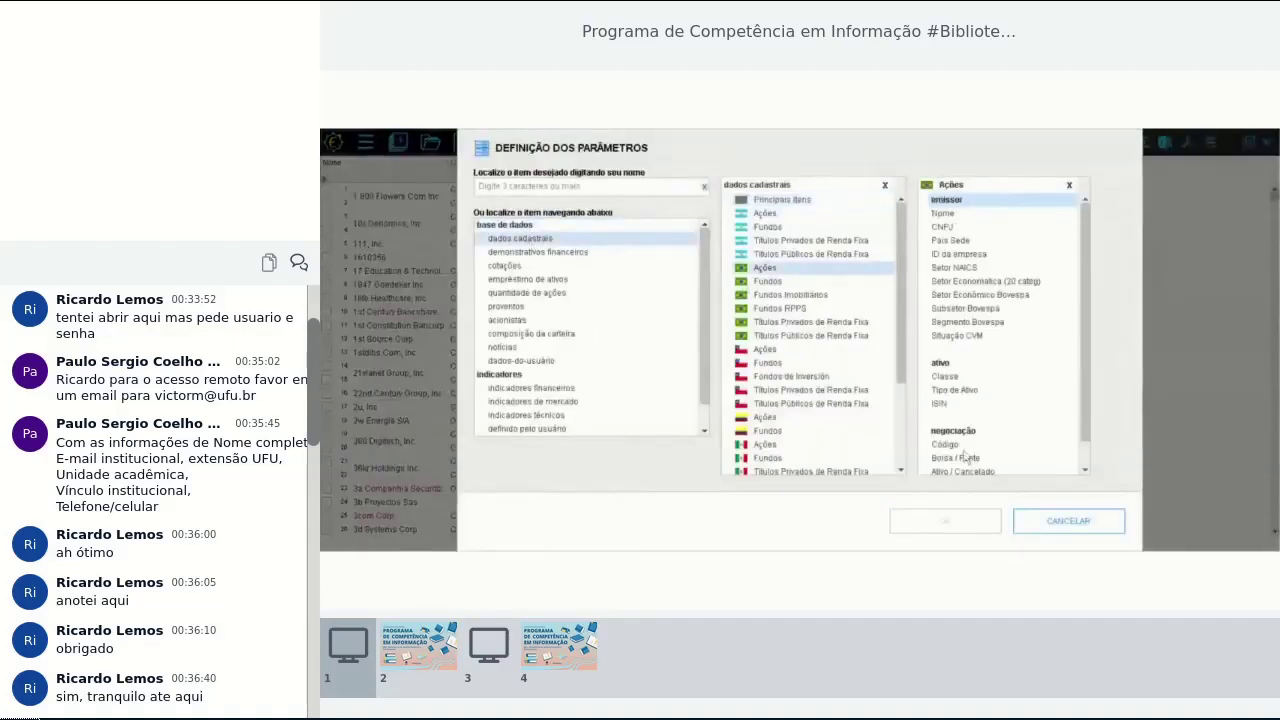
left_click(948, 451)
left_click(945, 521)
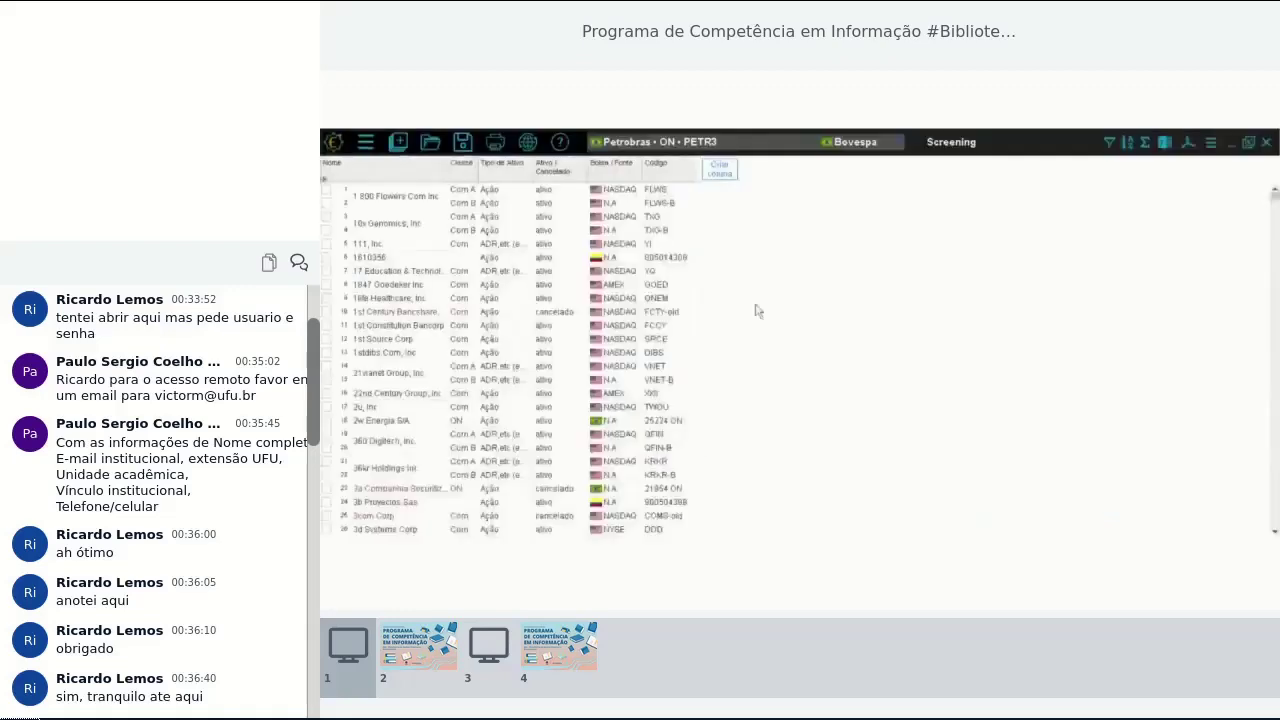
Create a Segmento Bovespa column using the issuer fields of the Brazilian Ações registration data
left_click(720, 170)
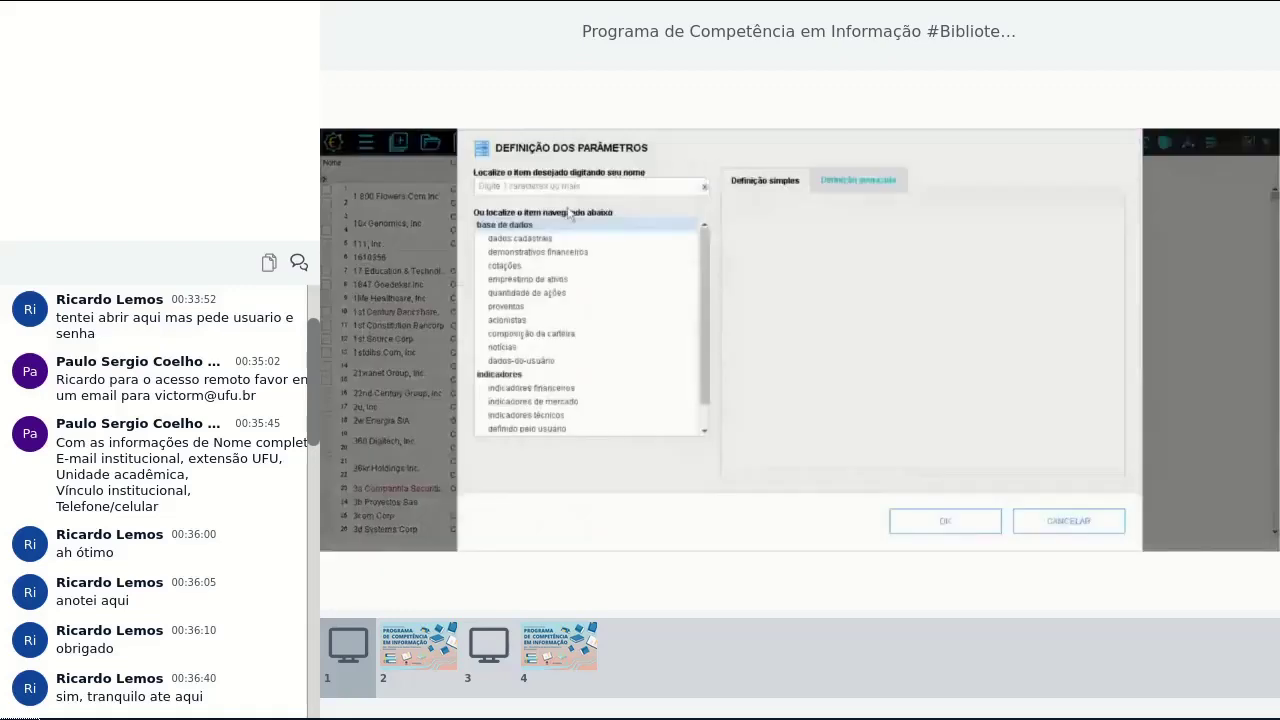
left_click(540, 239)
left_click(776, 268)
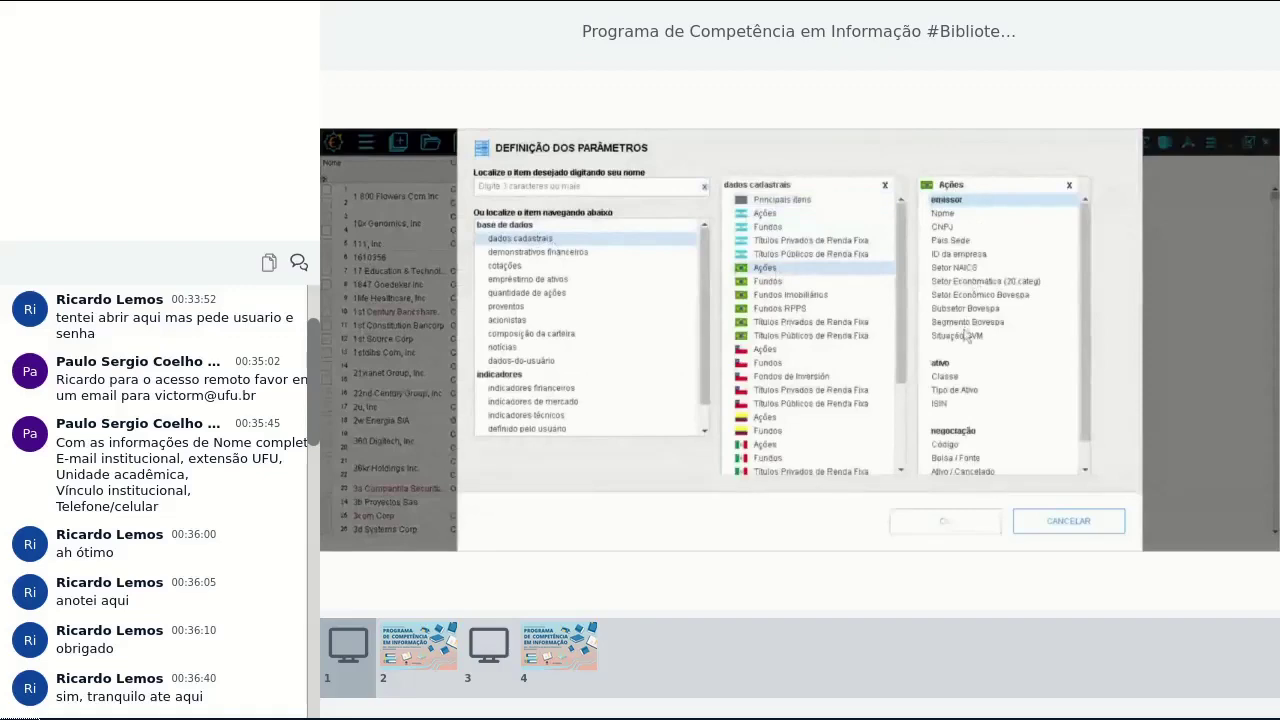
left_click(968, 333)
left_click(945, 521)
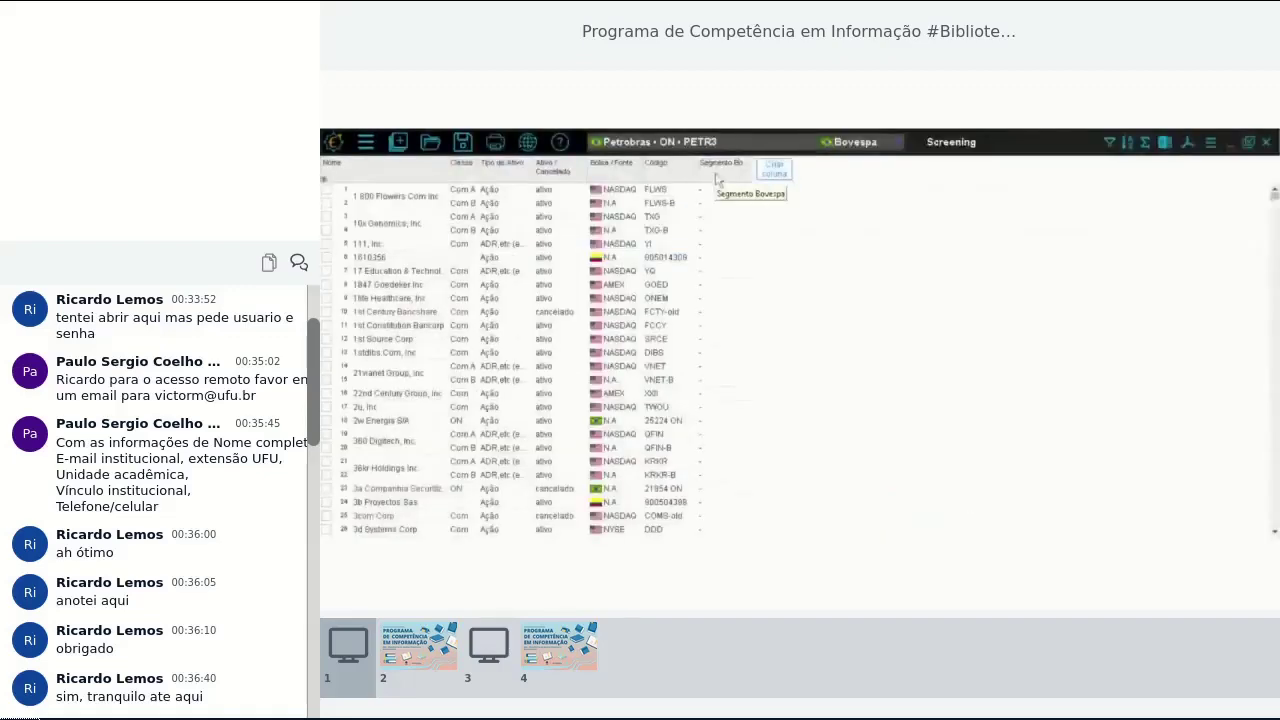
left_click_drag(720, 170, 512, 174)
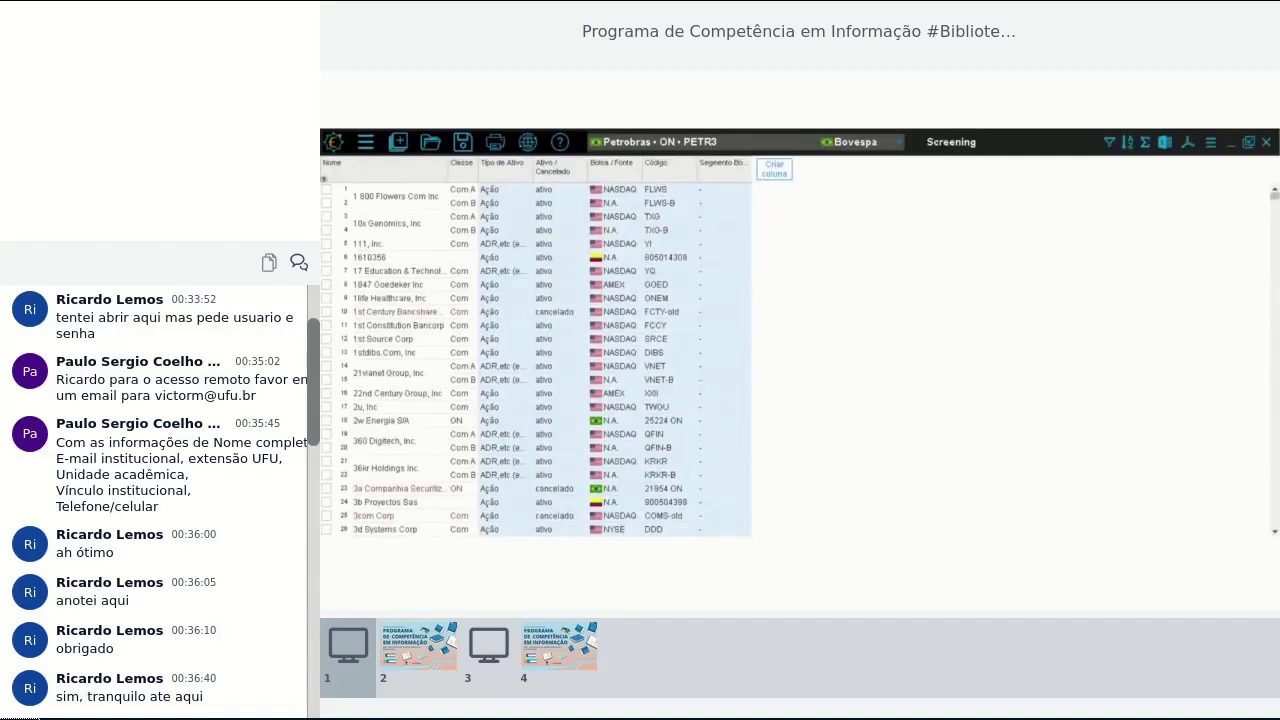
right_click(521, 179)
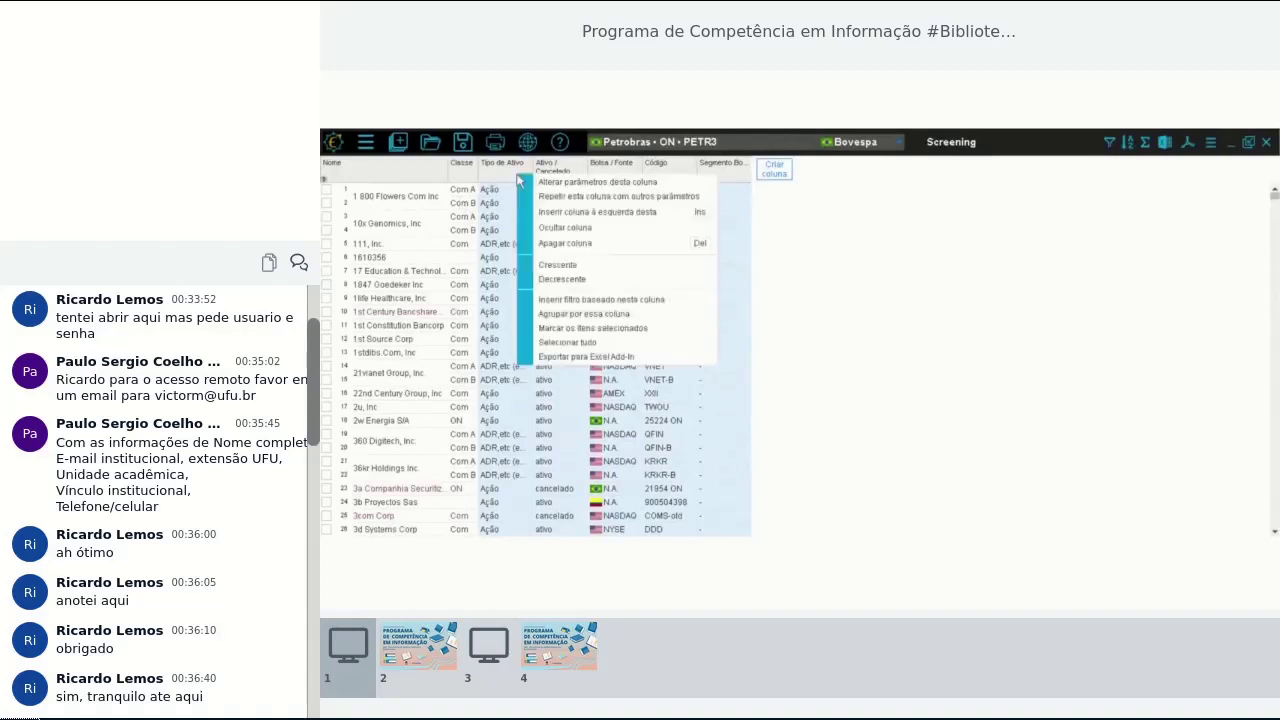
left_click(611, 300)
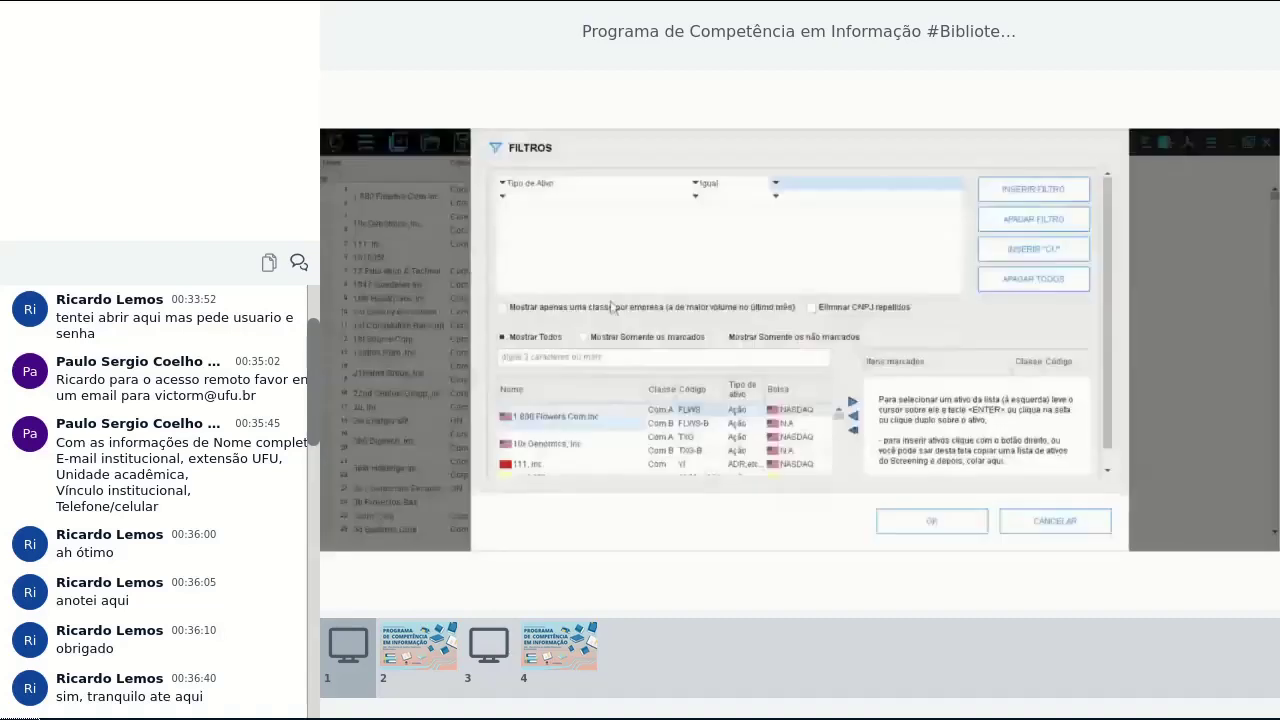
left_click(1090, 528)
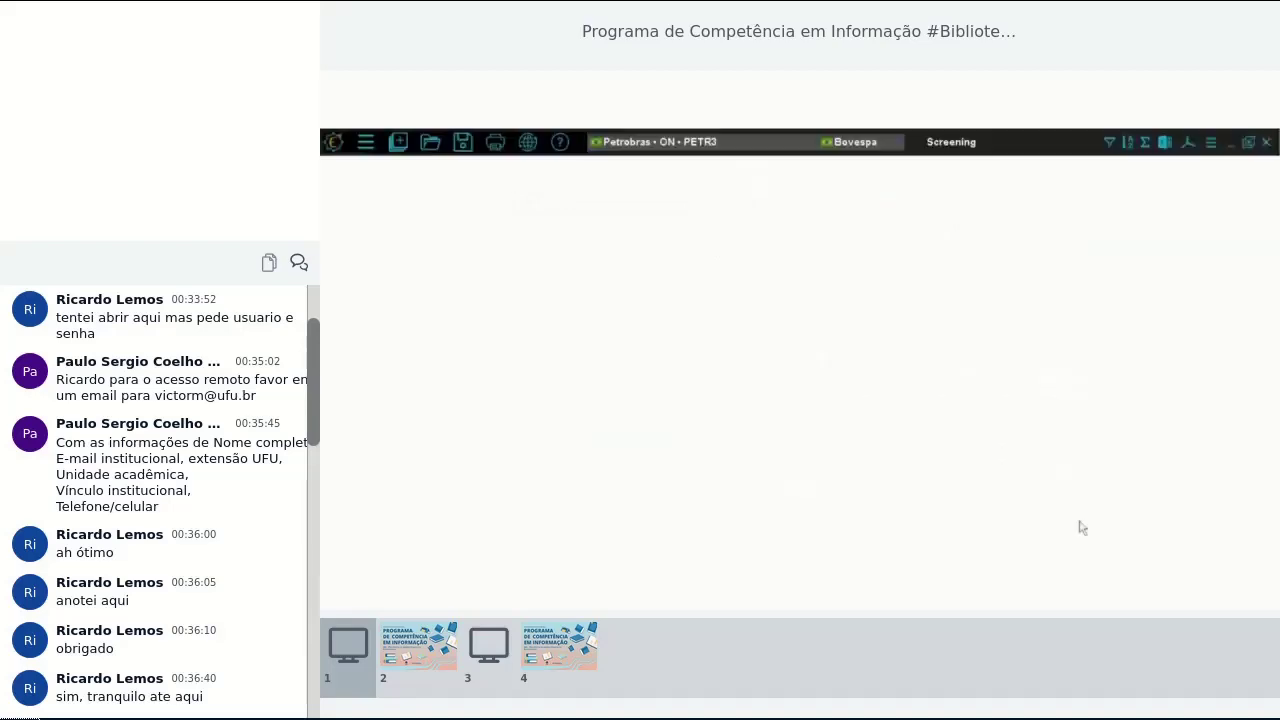
left_click(1110, 145)
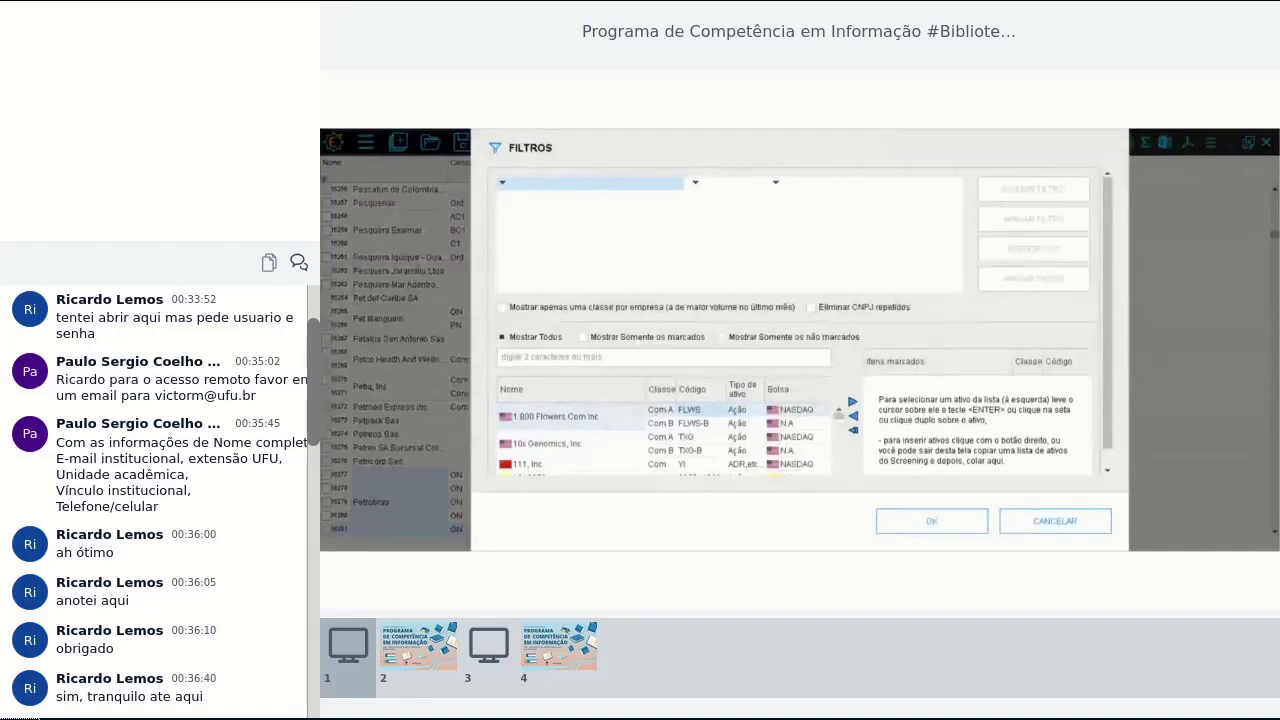
left_click(1055, 521)
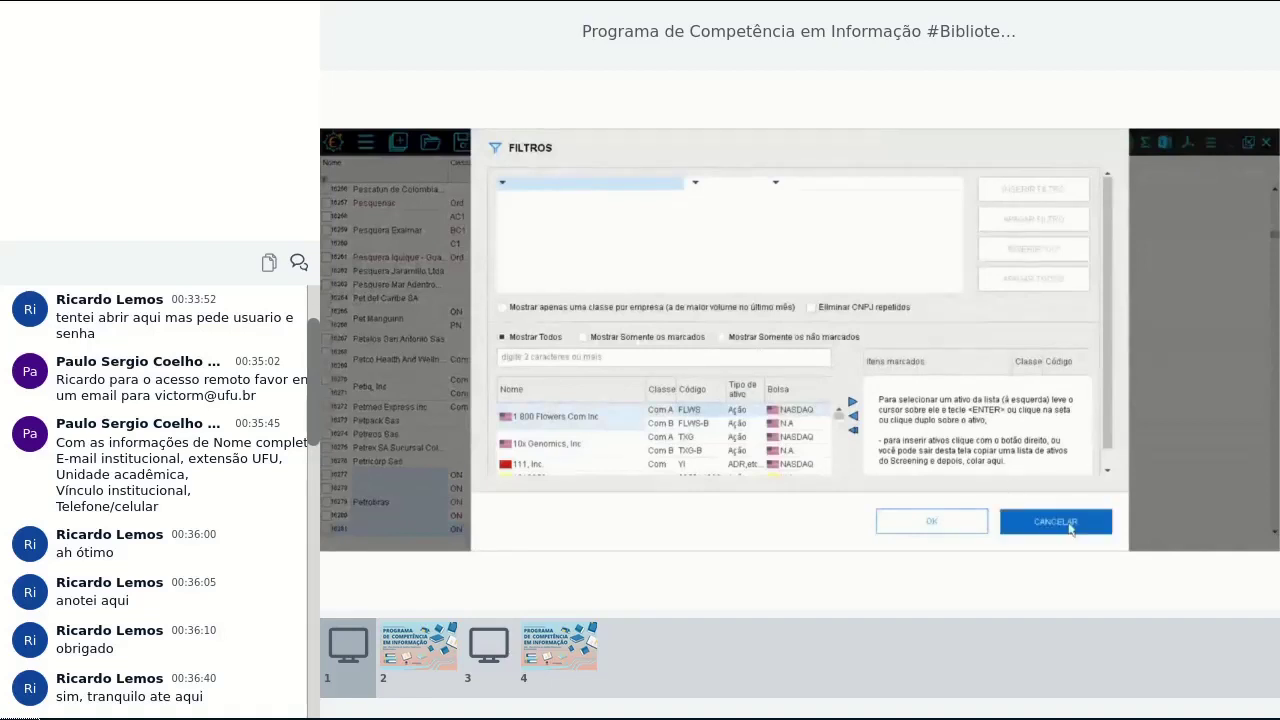
right_click(502, 181)
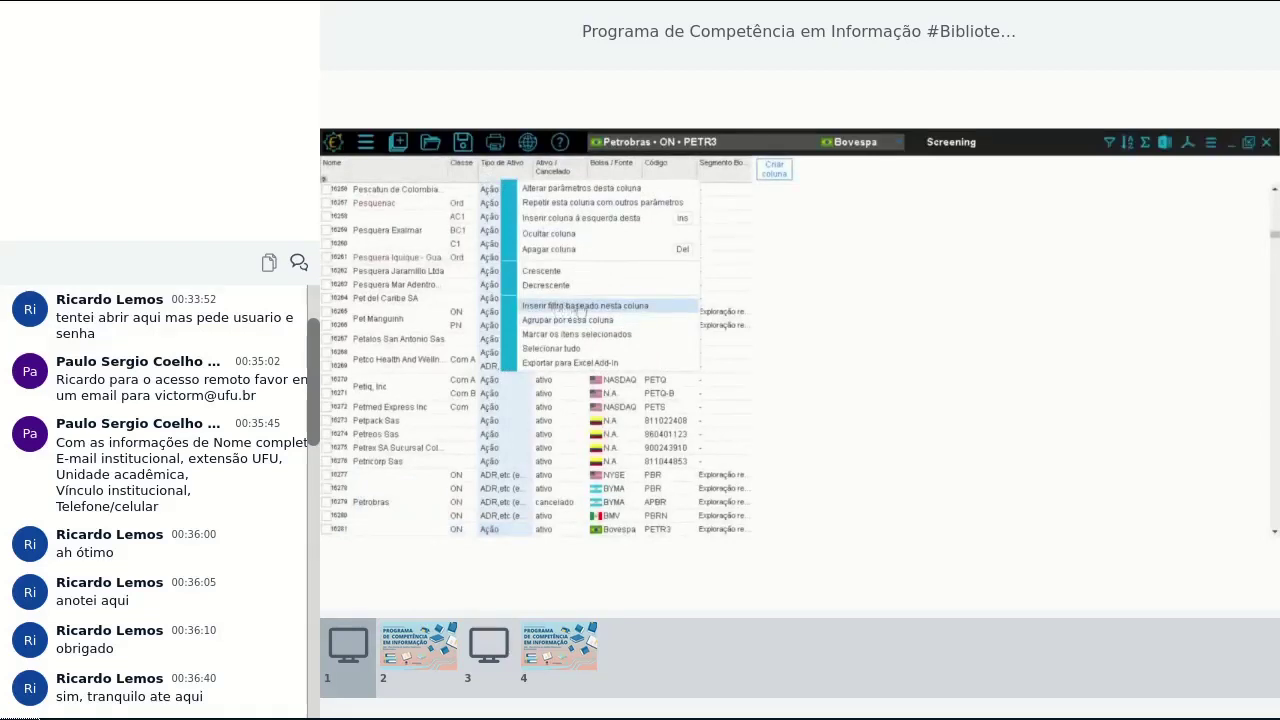
left_click(905, 307)
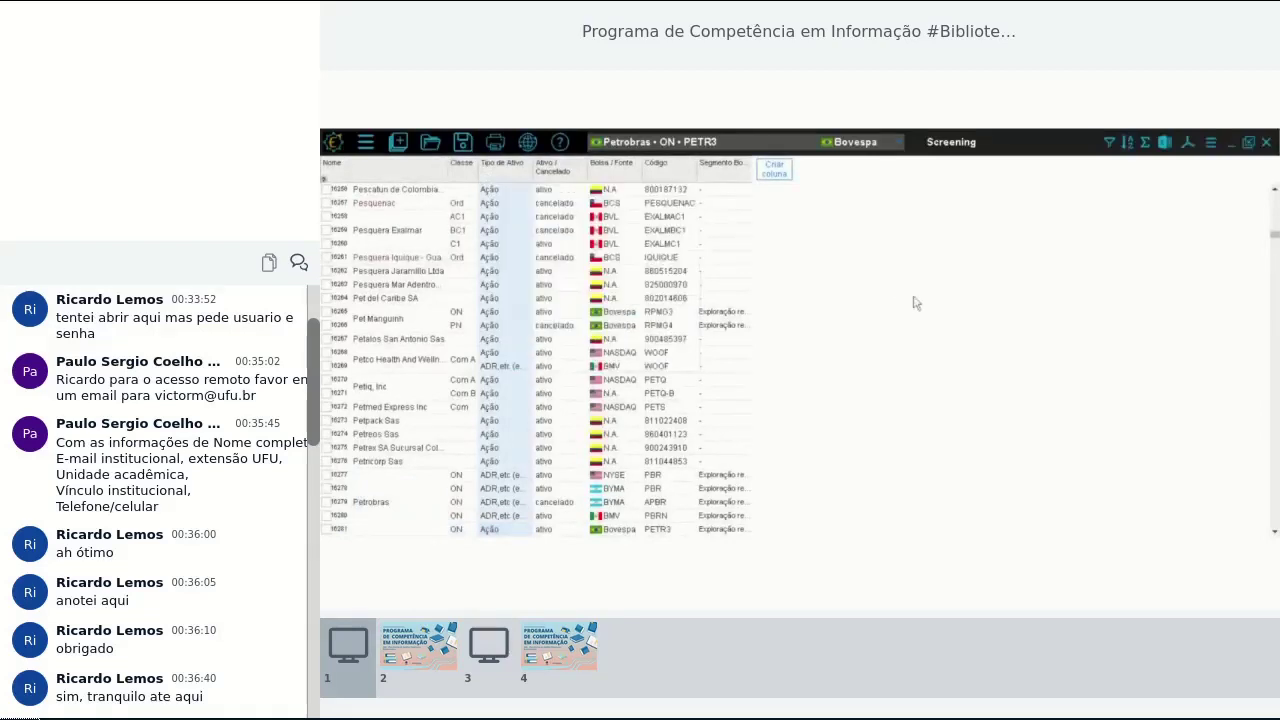
Define a screening filter with Tipo de Ativo equal (Igual) to Ação
left_click(1112, 142)
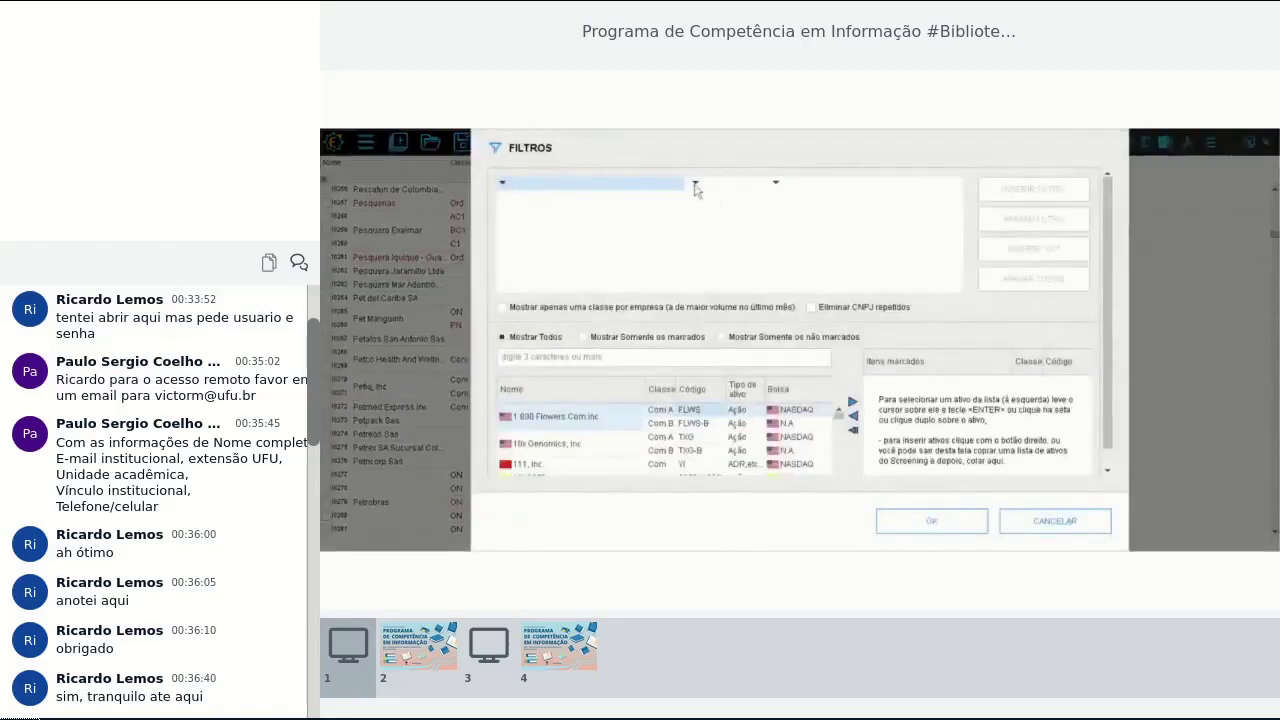
left_click(503, 185)
left_click(522, 226)
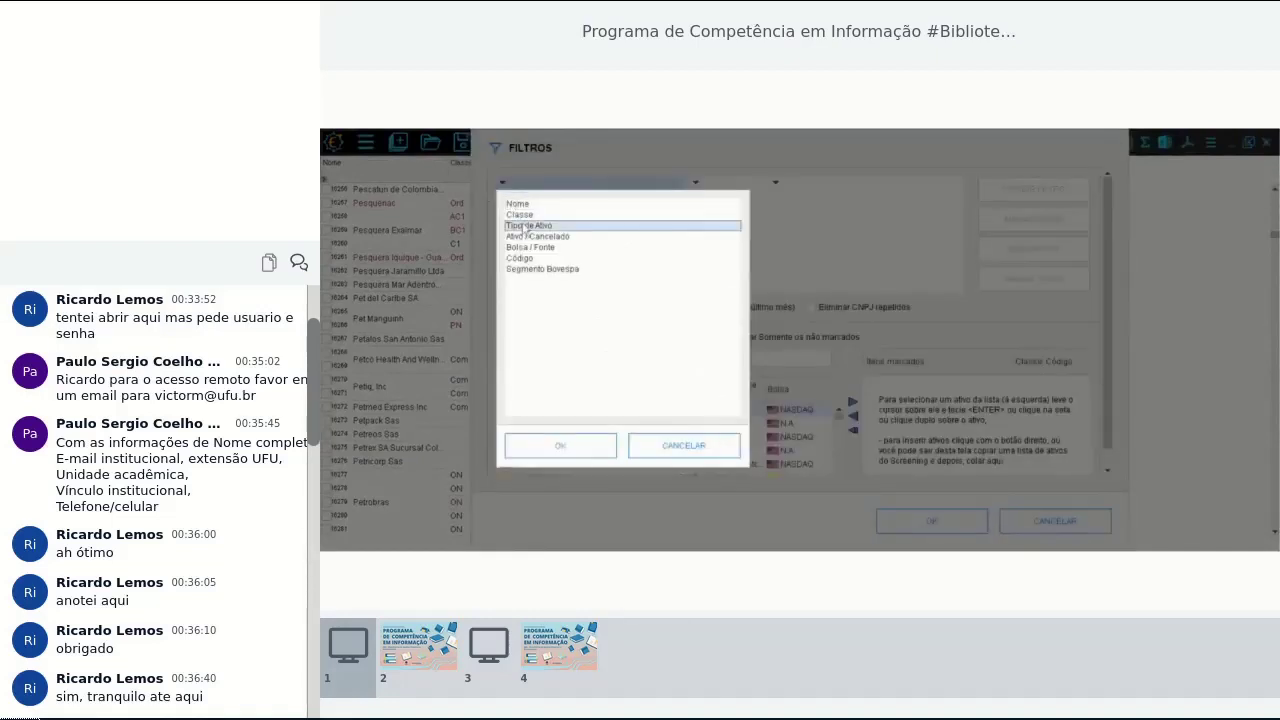
left_click(560, 446)
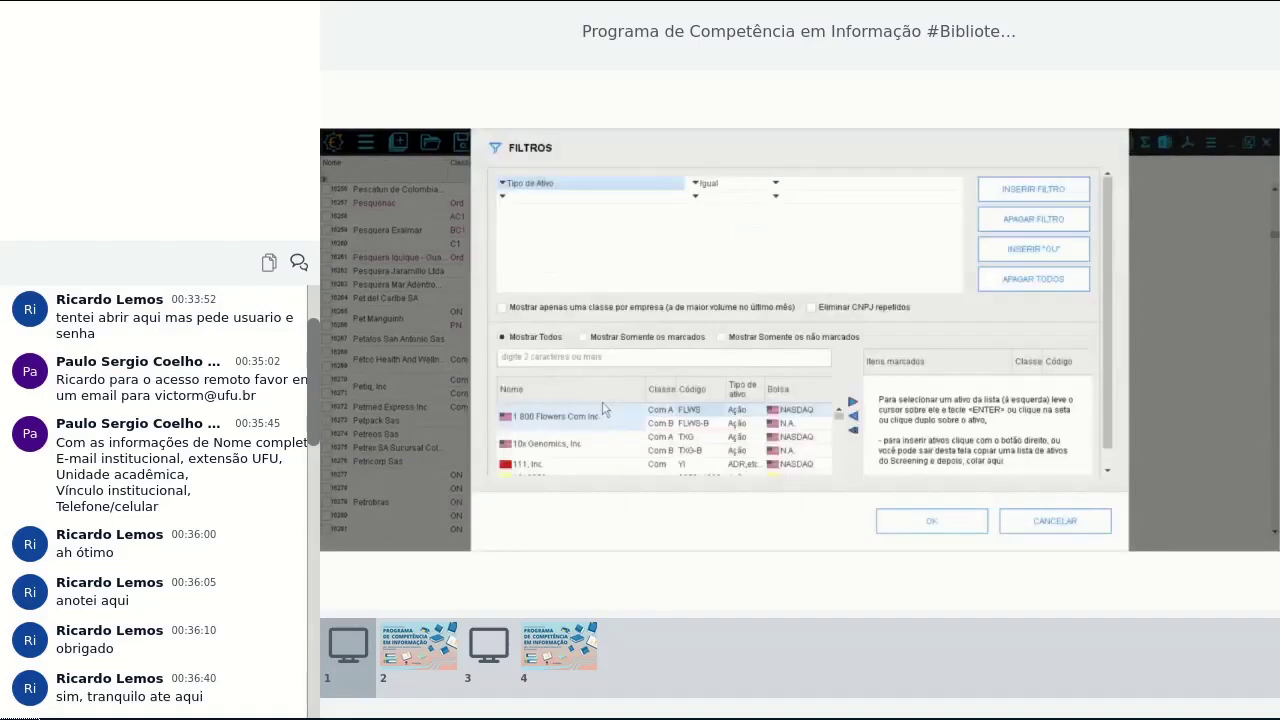
left_click(697, 184)
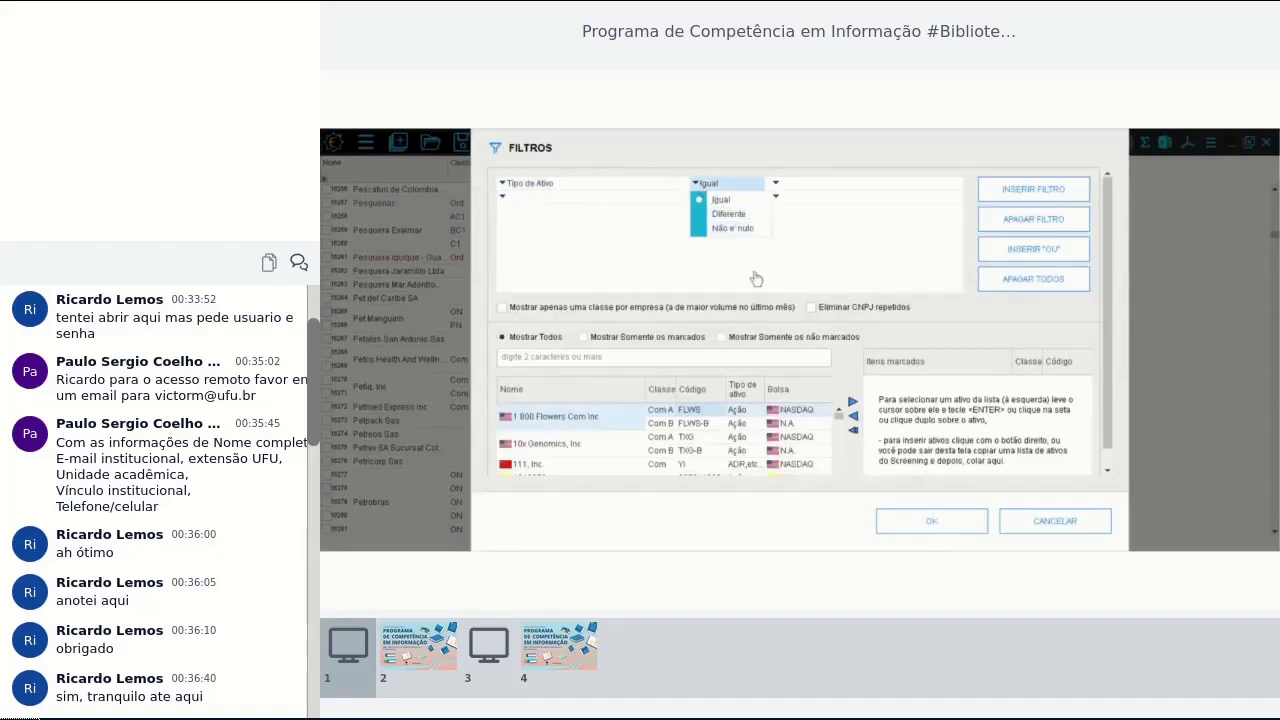
left_click(775, 185)
left_click(775, 185)
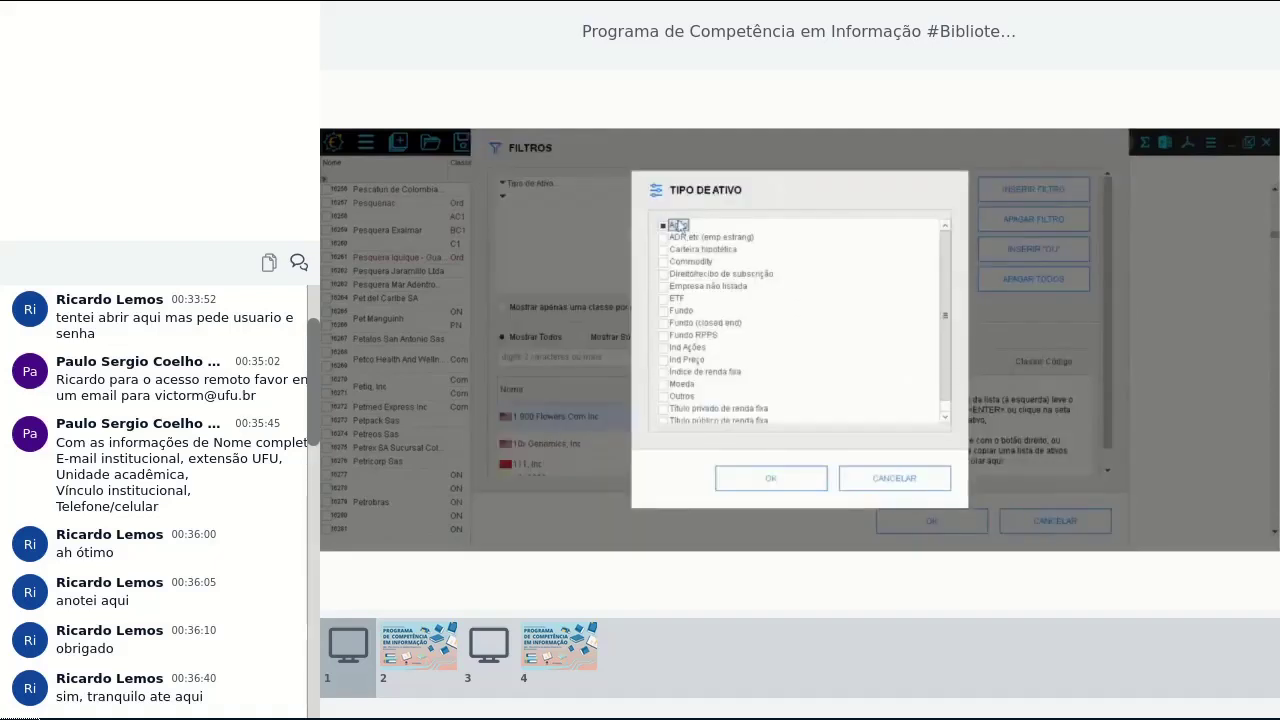
left_click(783, 480)
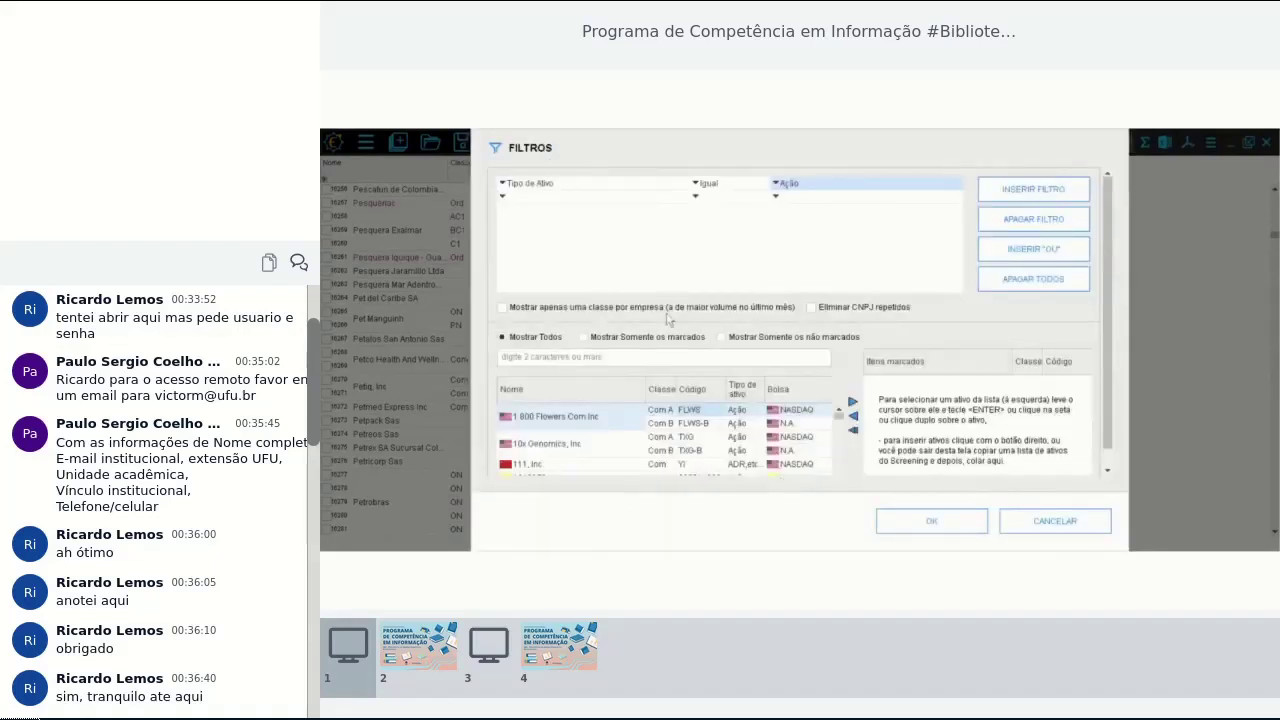
Add a second filter condition with Ativo / Cancelado equal to ativo
left_click(504, 203)
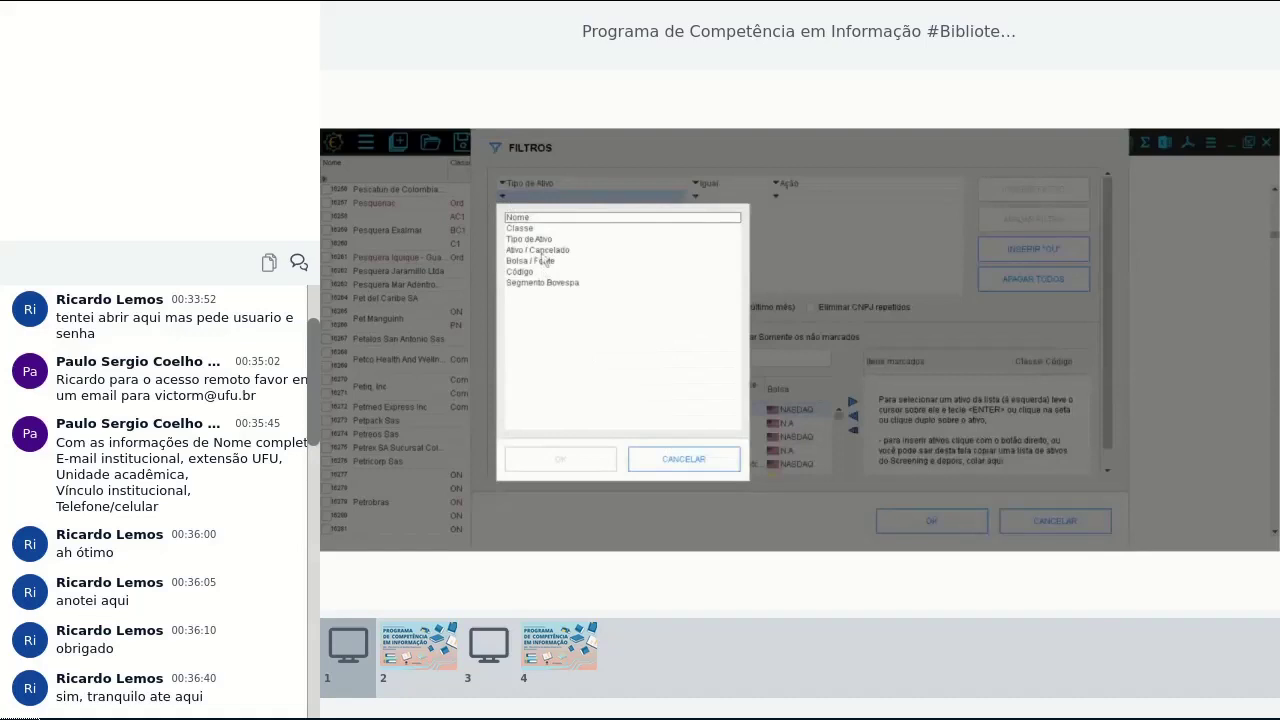
left_click(540, 250)
left_click(560, 460)
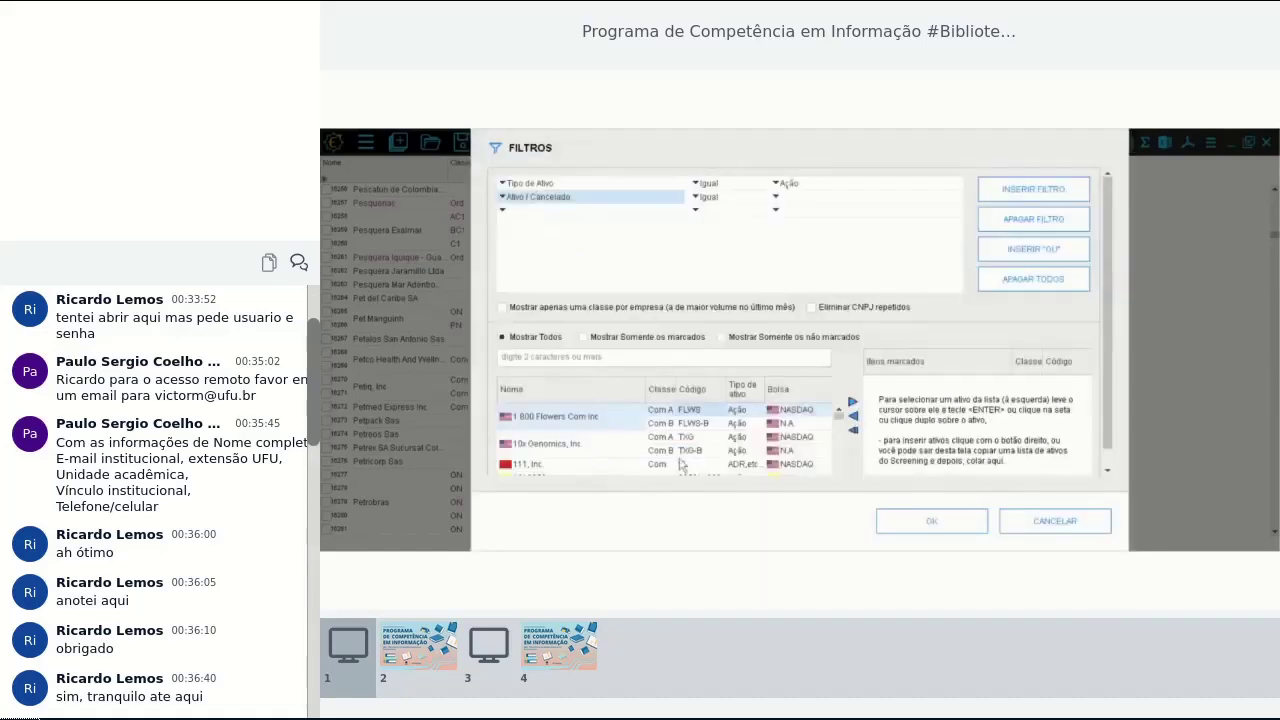
left_click(785, 198)
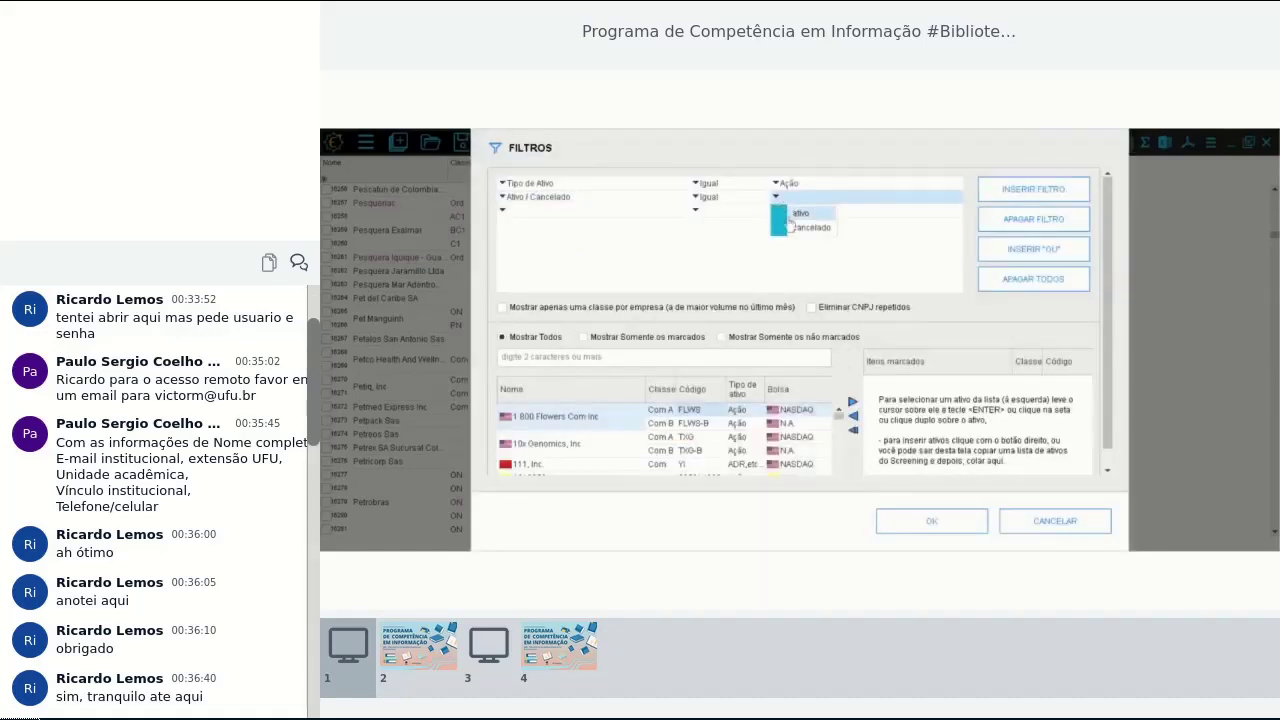
left_click(788, 216)
Add a third filter condition with Bolsa / Fonte equal to Bovespa, apply the filters and browse the filtered table
left_click(508, 212)
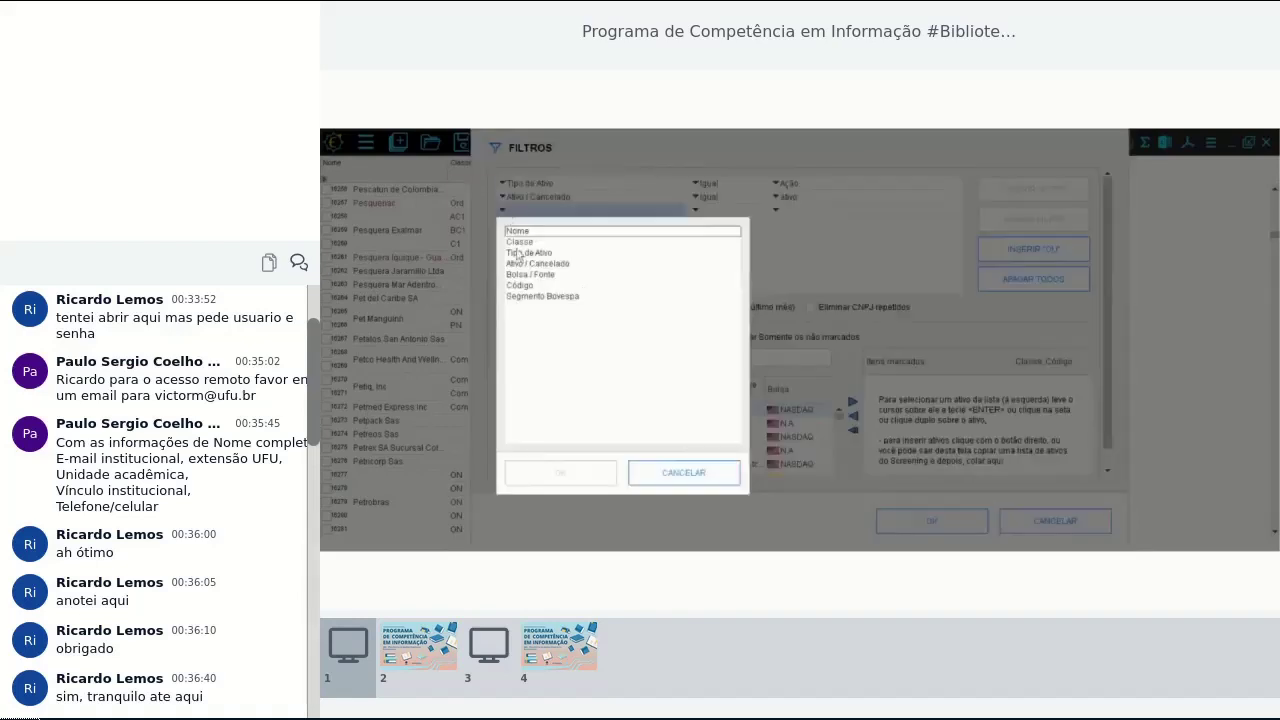
left_click(530, 274)
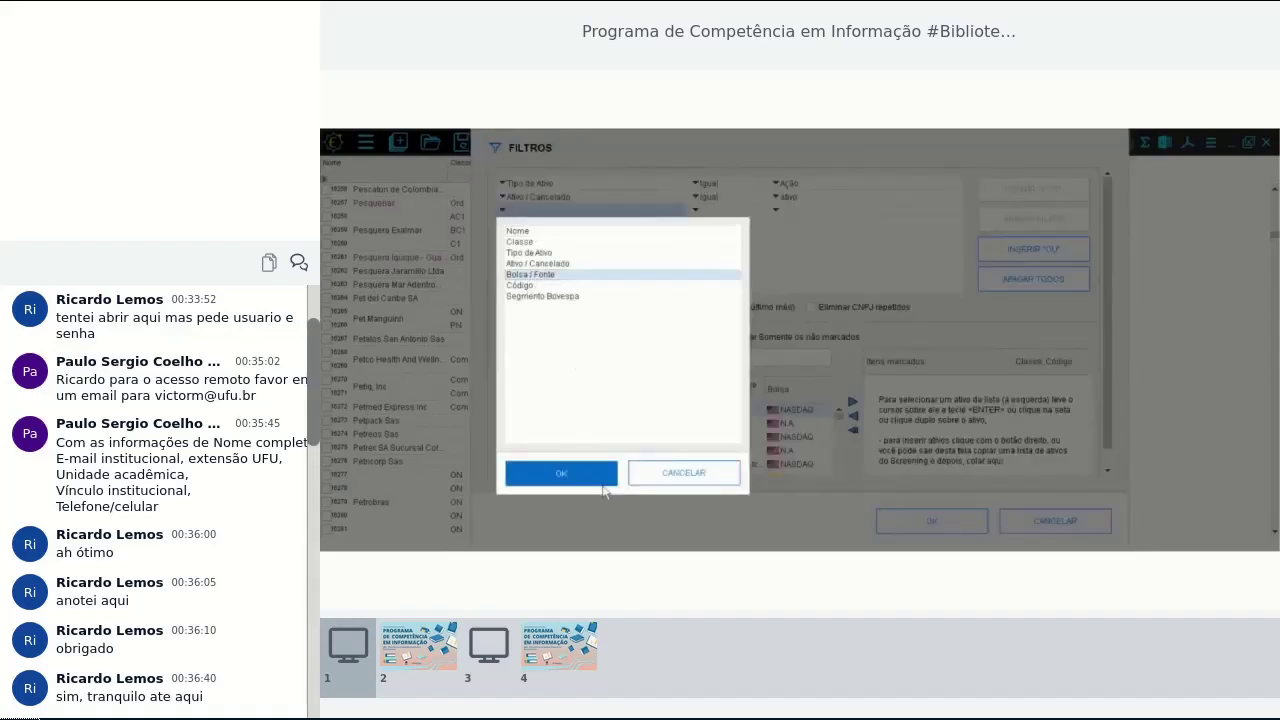
left_click(603, 482)
left_click(783, 214)
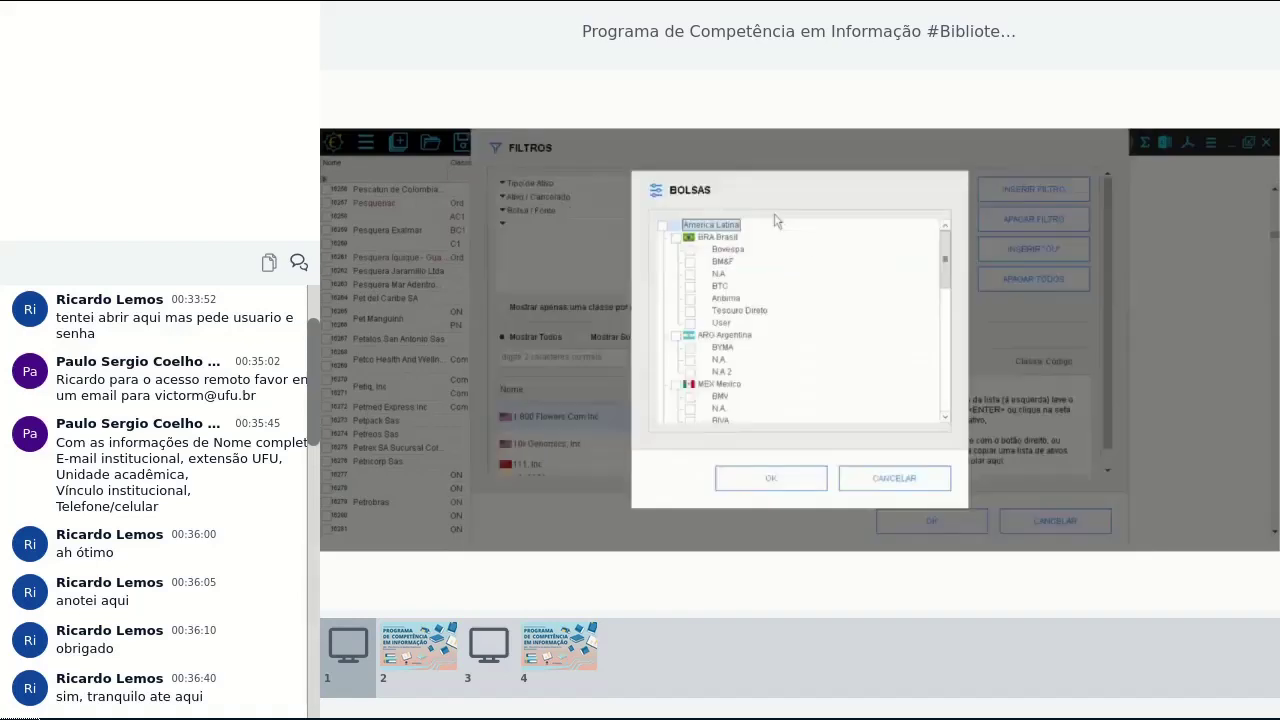
left_click(726, 250)
left_click(788, 482)
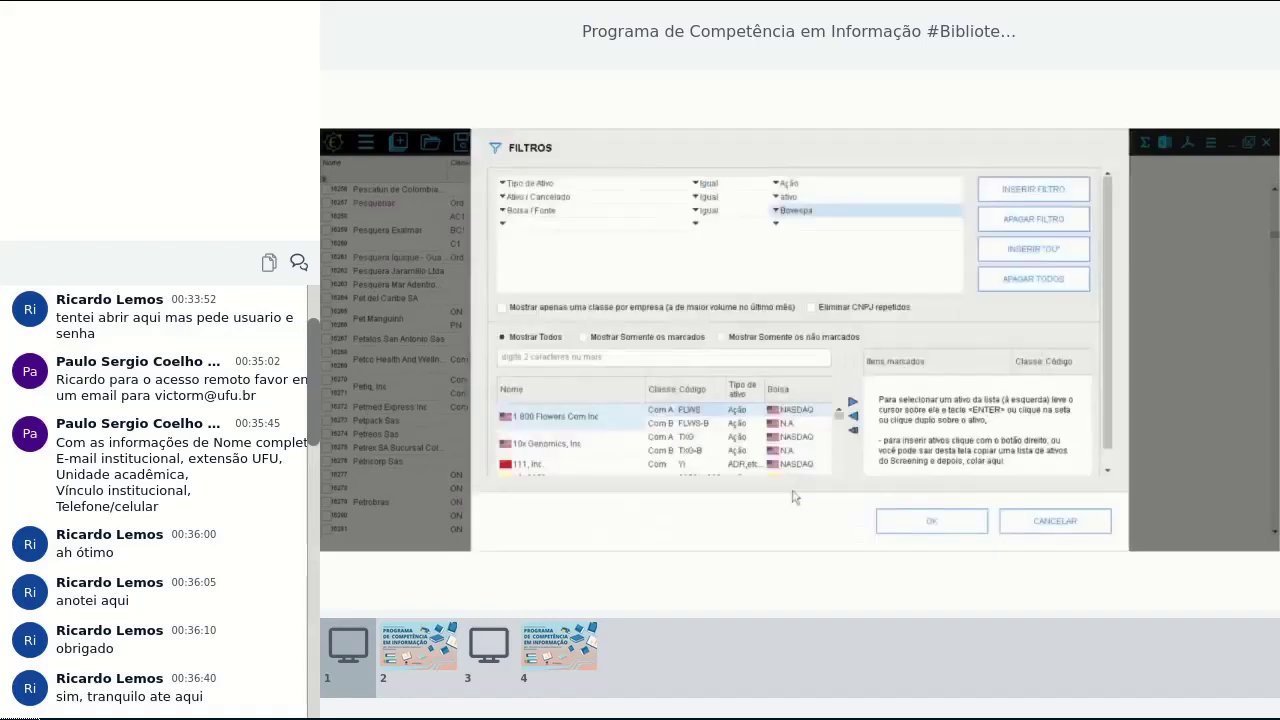
left_click(931, 521)
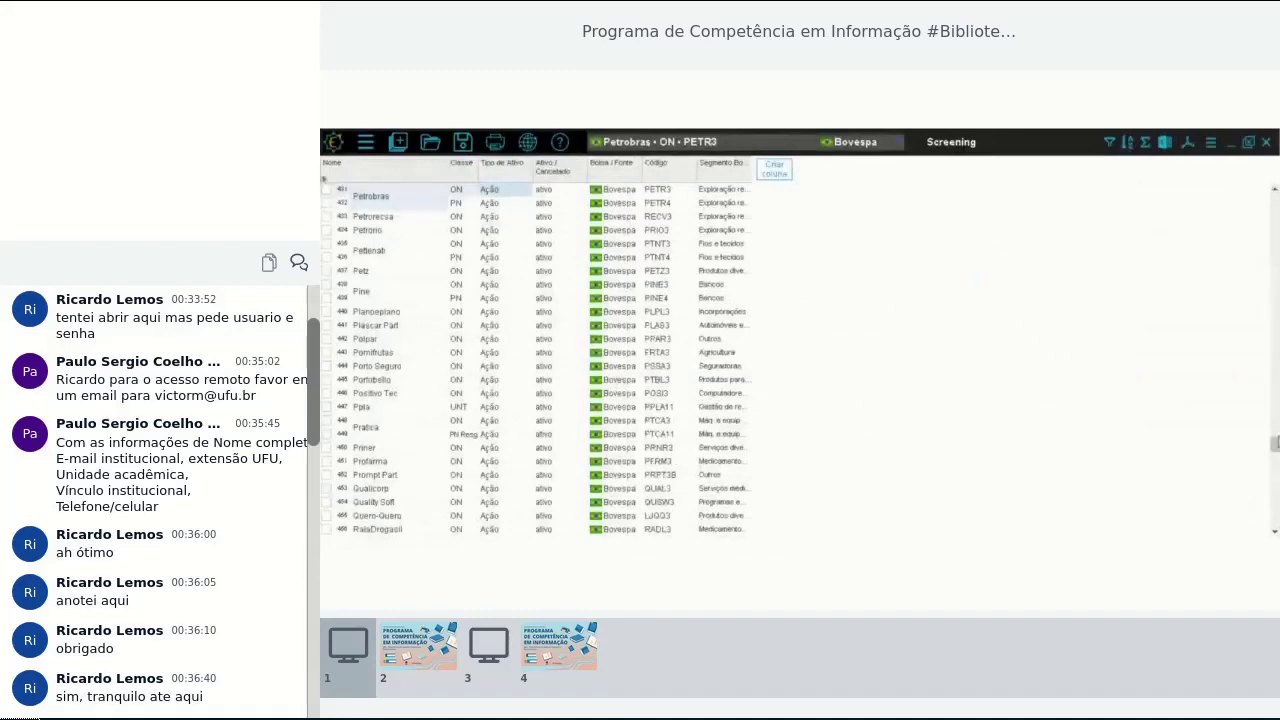
scroll(540, 360, "down", 15)
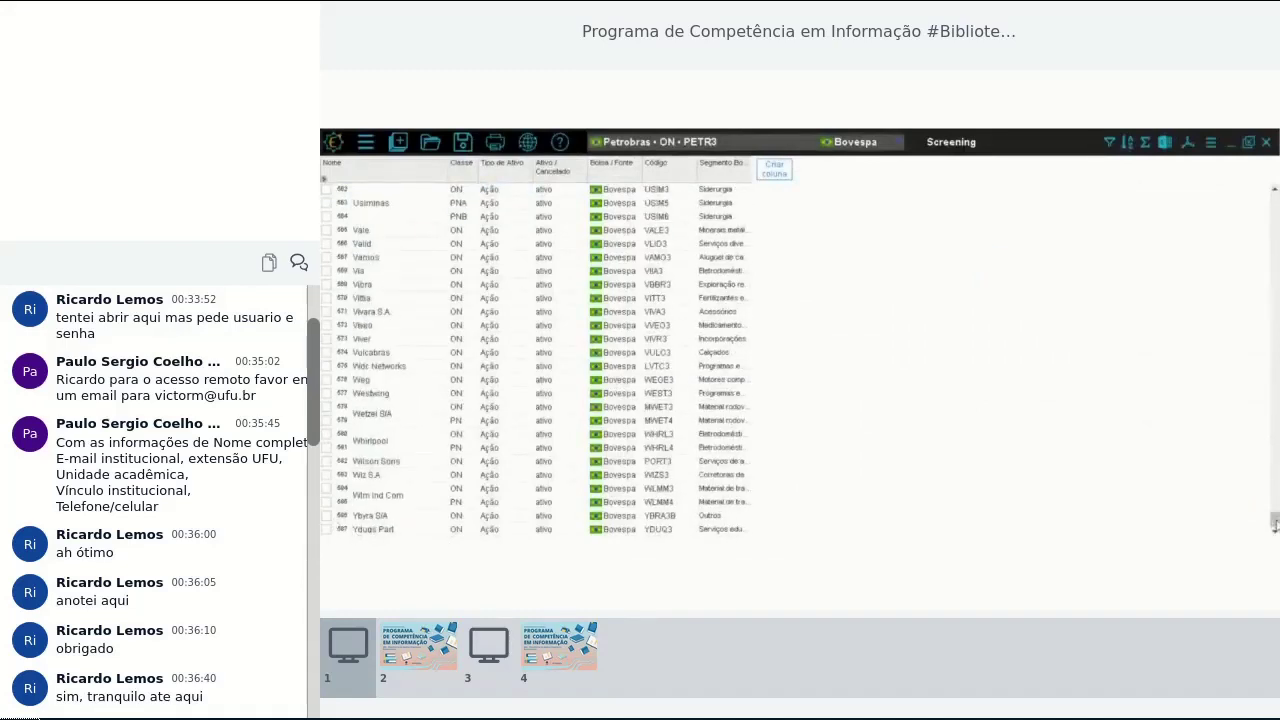
Add a fourth filter condition on the Código column below the Bolsa / Fonte condition
left_click_drag(1274, 520, 1274, 190)
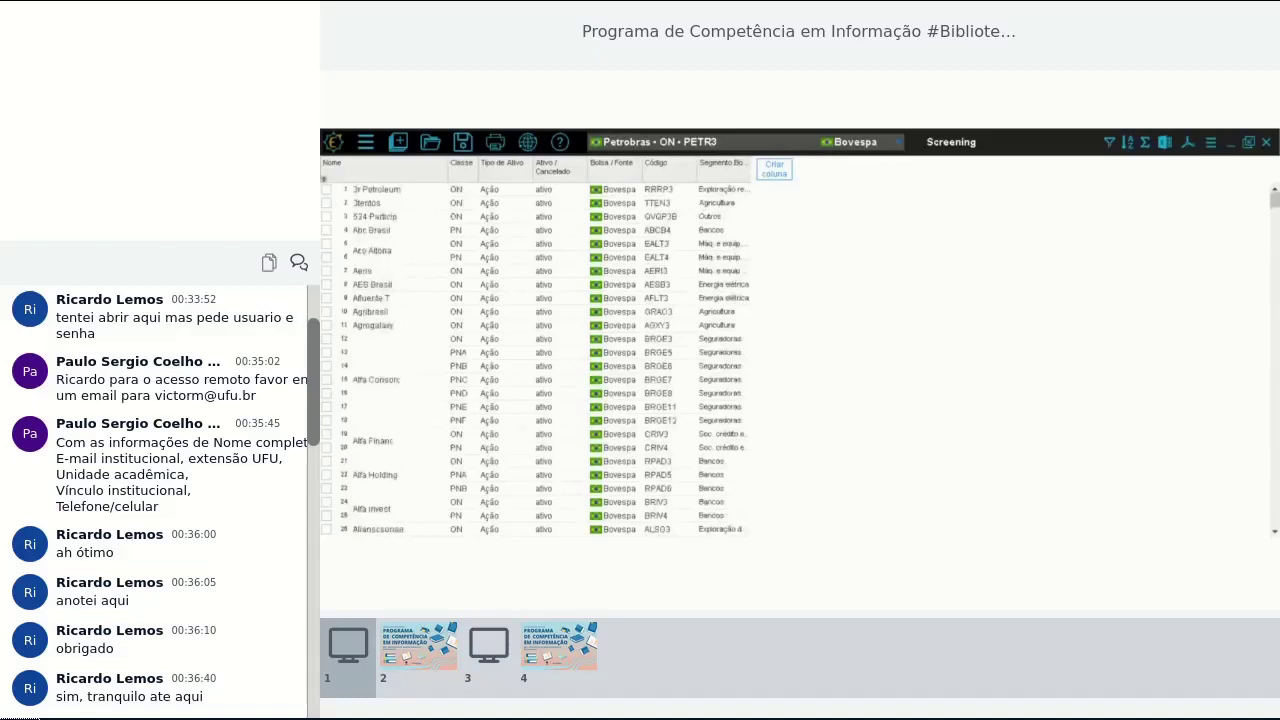
left_click(674, 177)
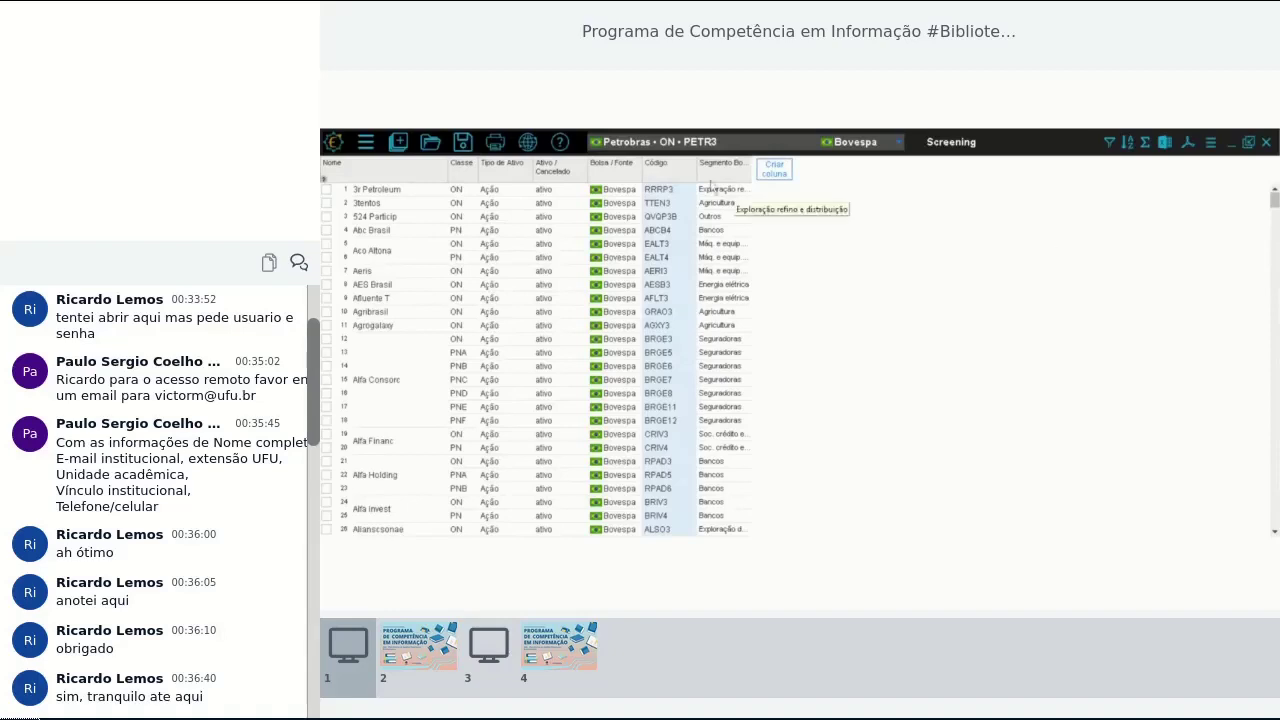
left_click(1110, 143)
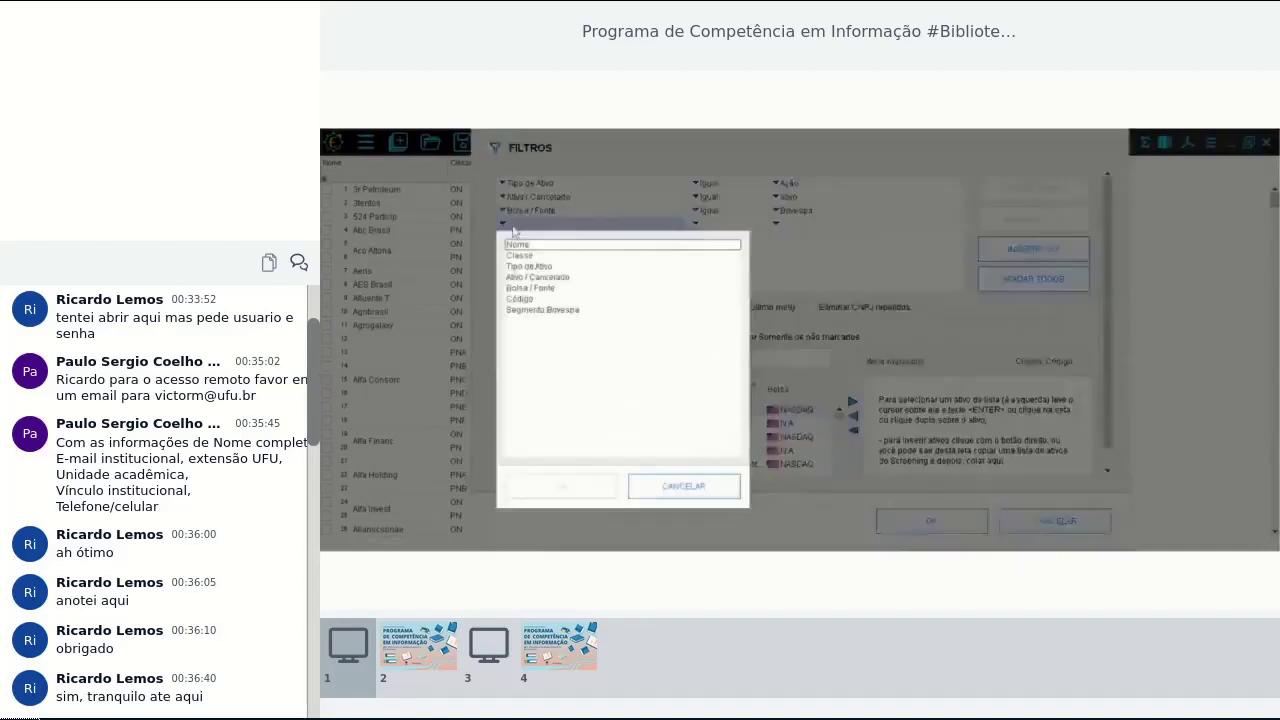
left_click(516, 299)
left_click(563, 487)
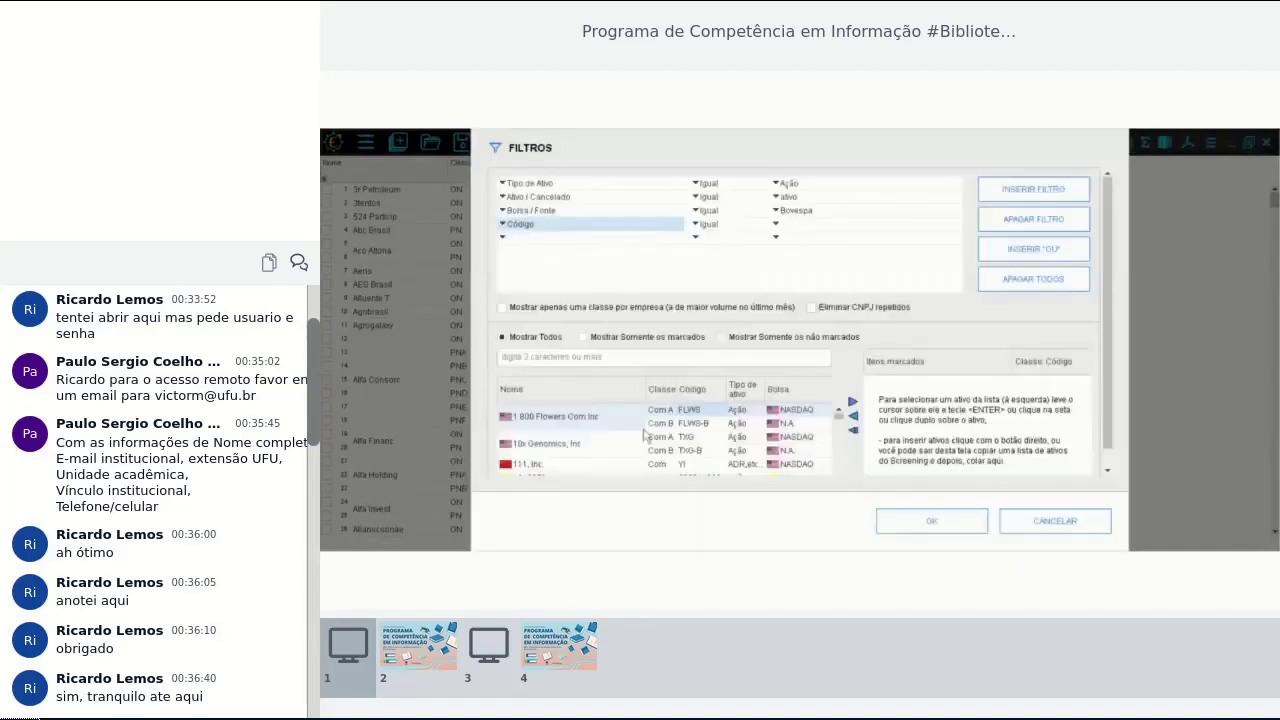
Enter the ticker list petr3, vale3, itub4, bbdc4, cash3 and mglu3 as the Código condition's values and apply the filters
left_click(776, 225)
left_click(794, 246)
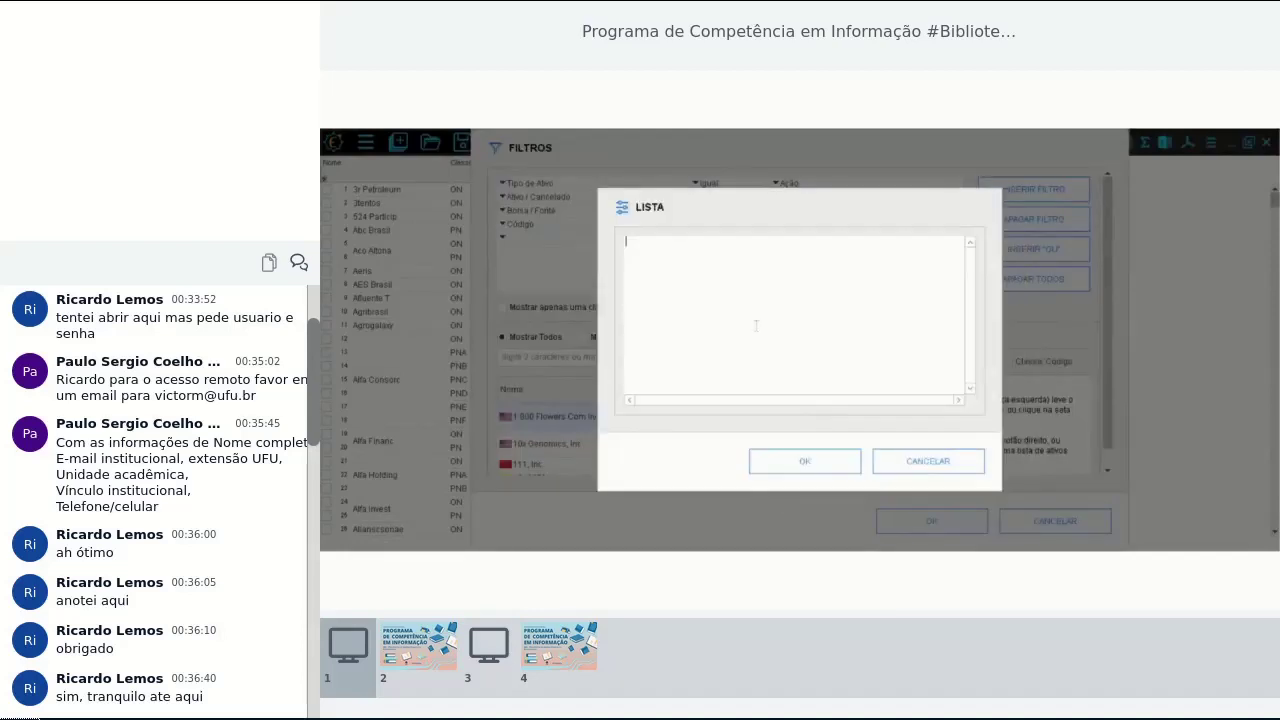
type("pert")
key("BackSpace")
type("tr3 vale3")
key("Return")
type("itub4 bbdc4")
key("Return")
type("vale3")
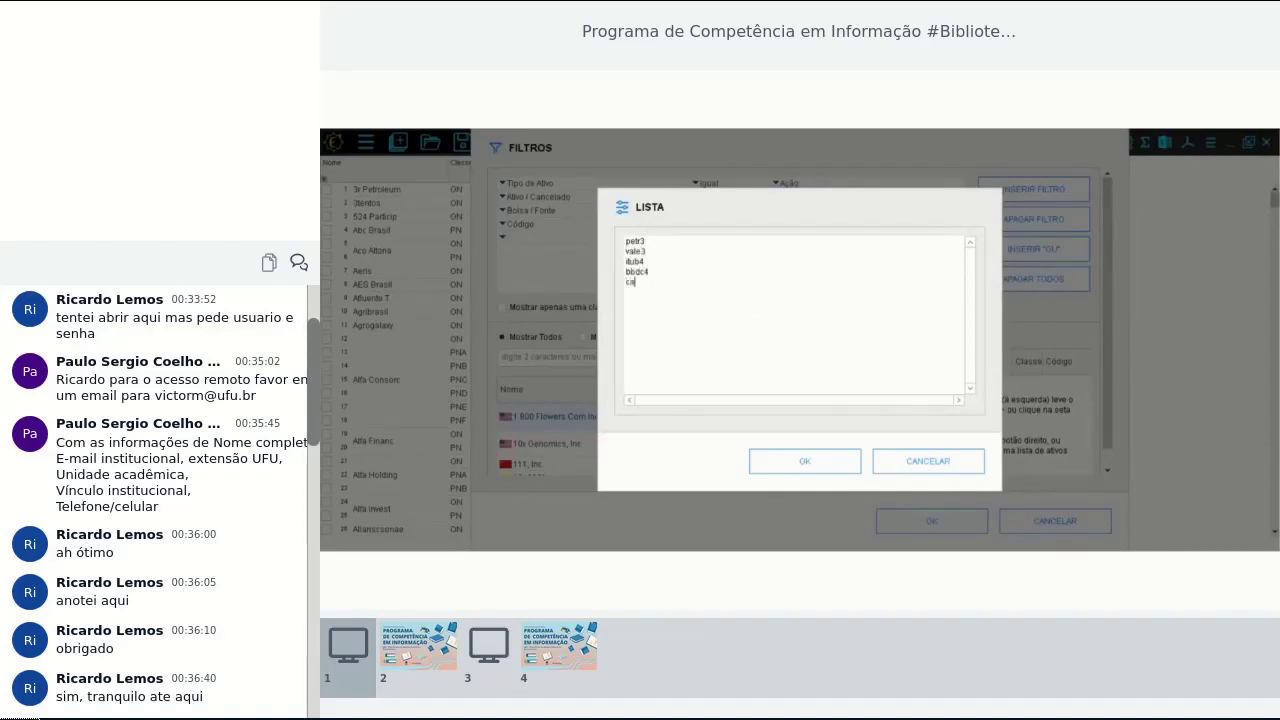
type("mag")
left_click(805, 461)
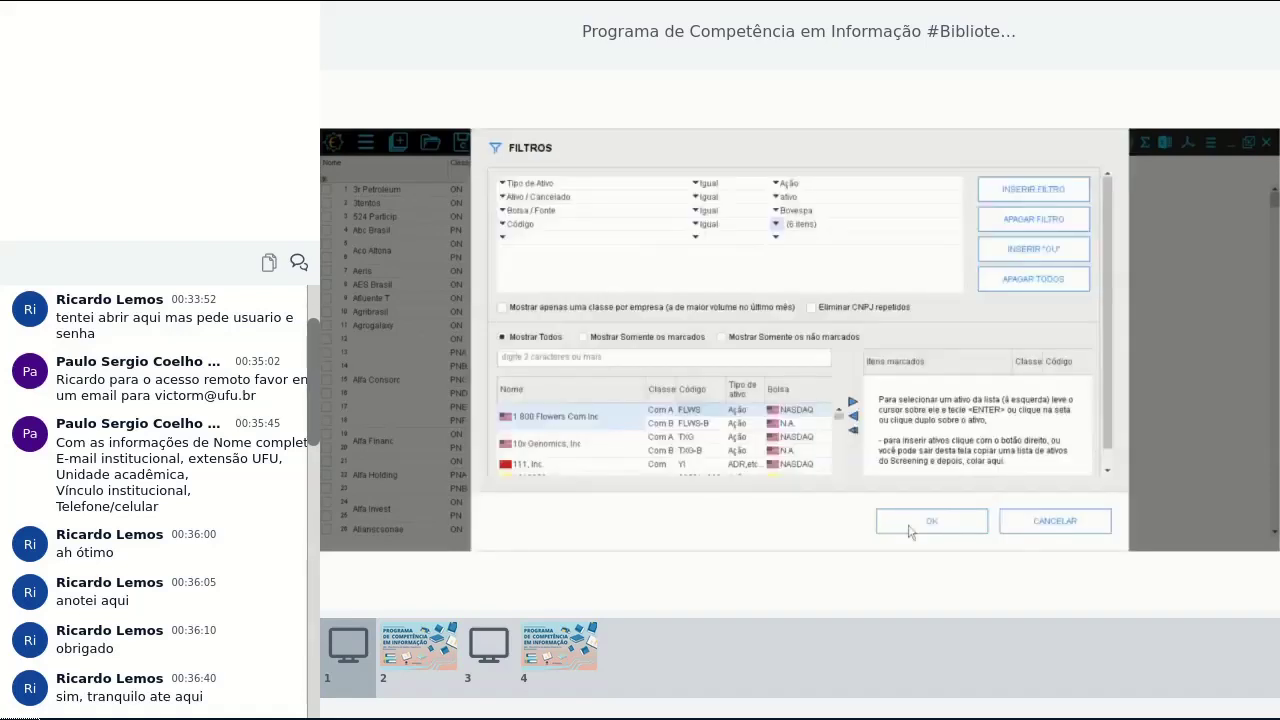
left_click(931, 521)
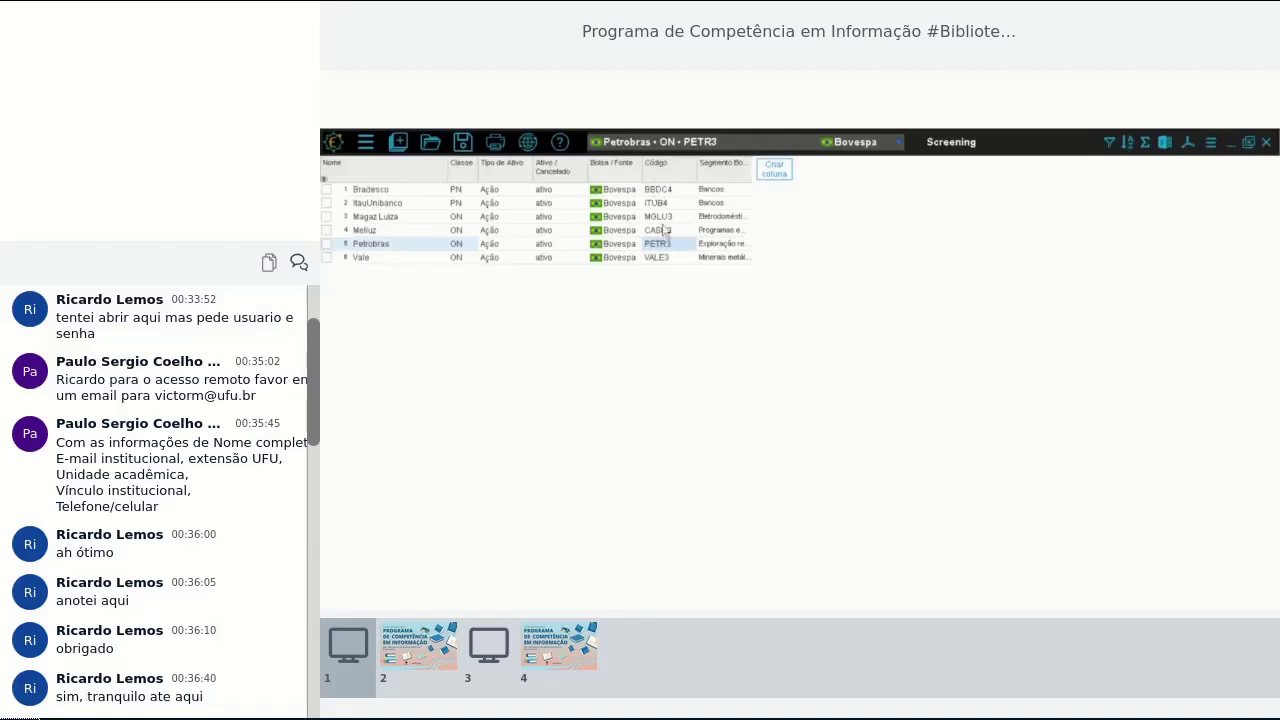
Delete the Código filter condition and reapply the remaining filters
left_click(1113, 145)
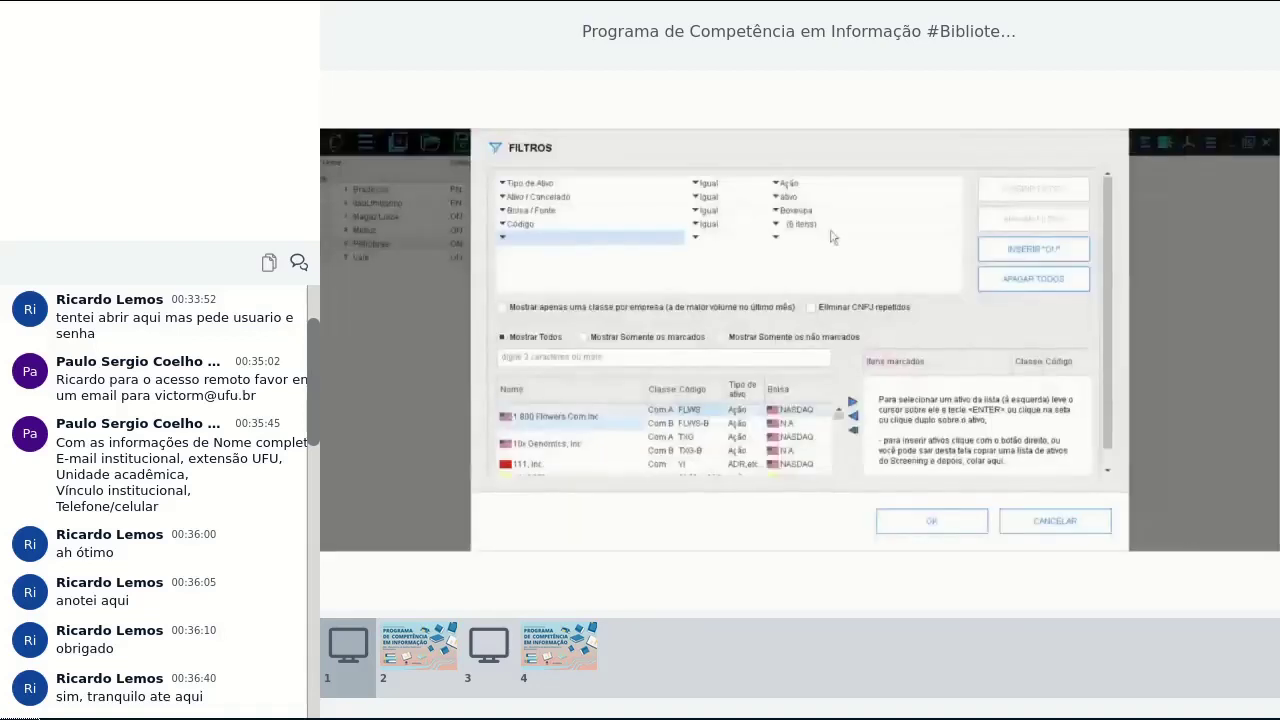
left_click(1014, 224)
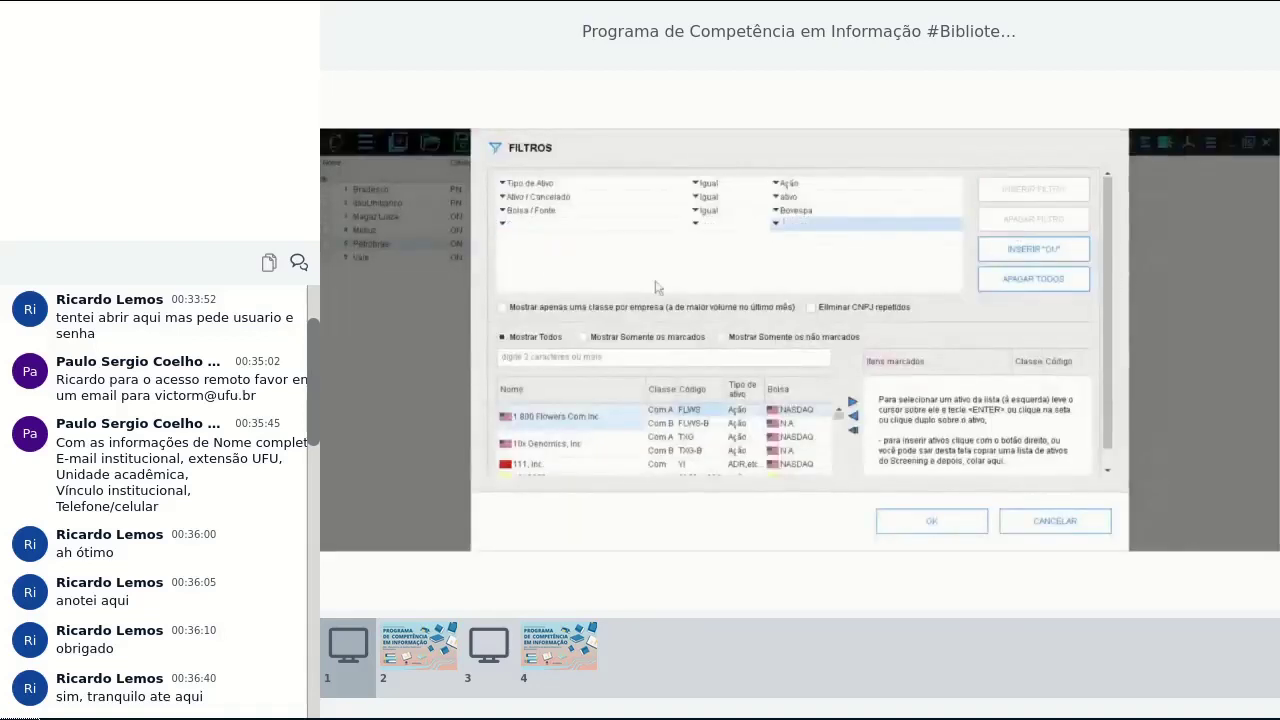
left_click(510, 224)
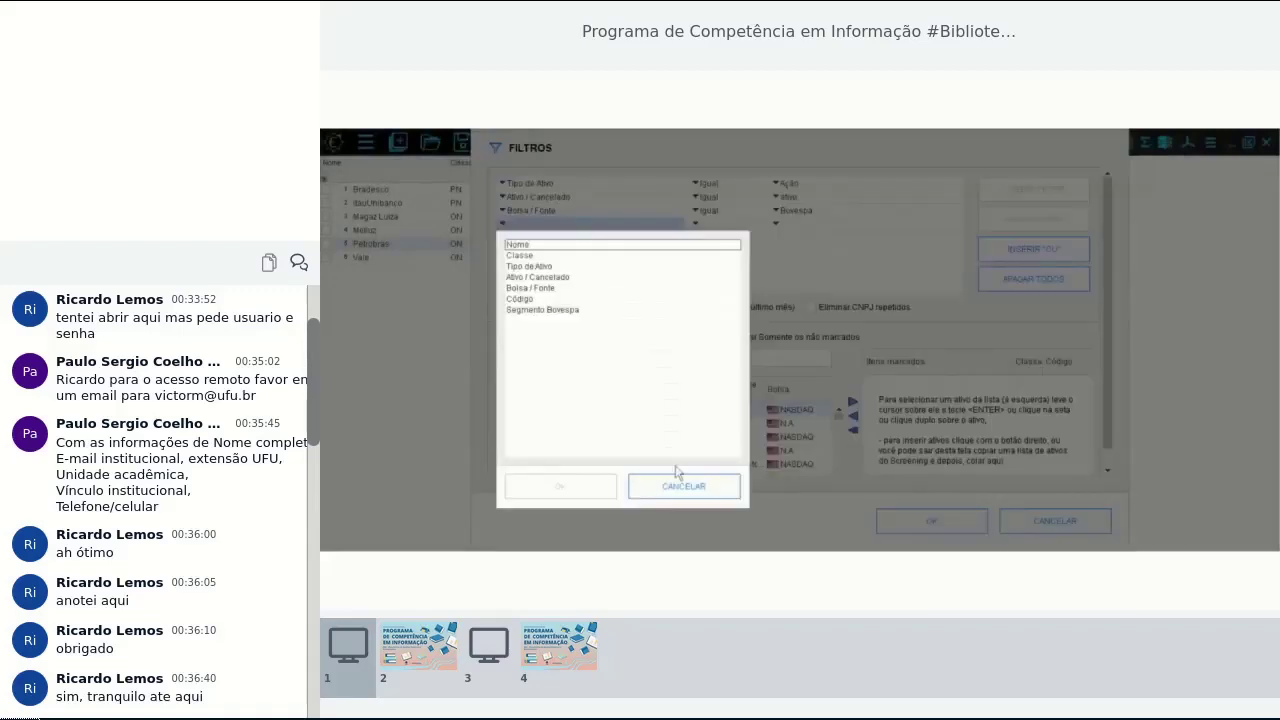
left_click(680, 479)
left_click(922, 520)
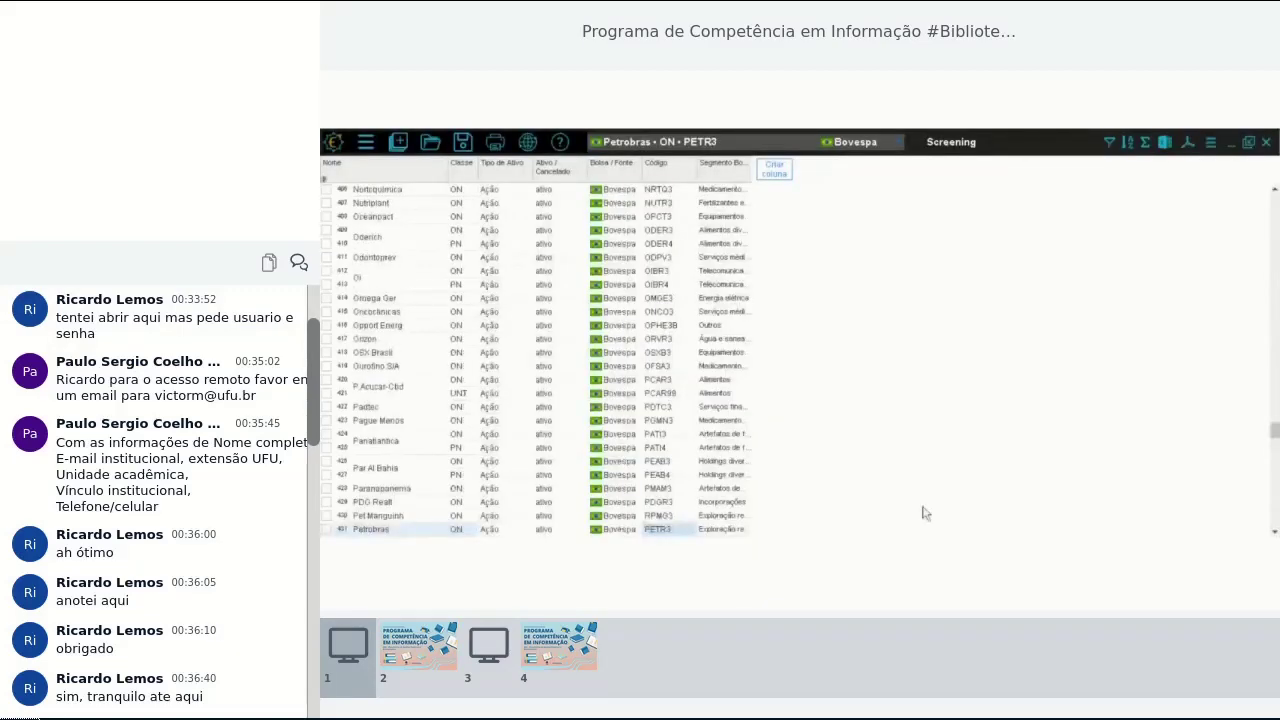
Add a filter condition with Segmento Bovespa equal (Igual) to Energia elétrica and apply the filters
left_click(1107, 144)
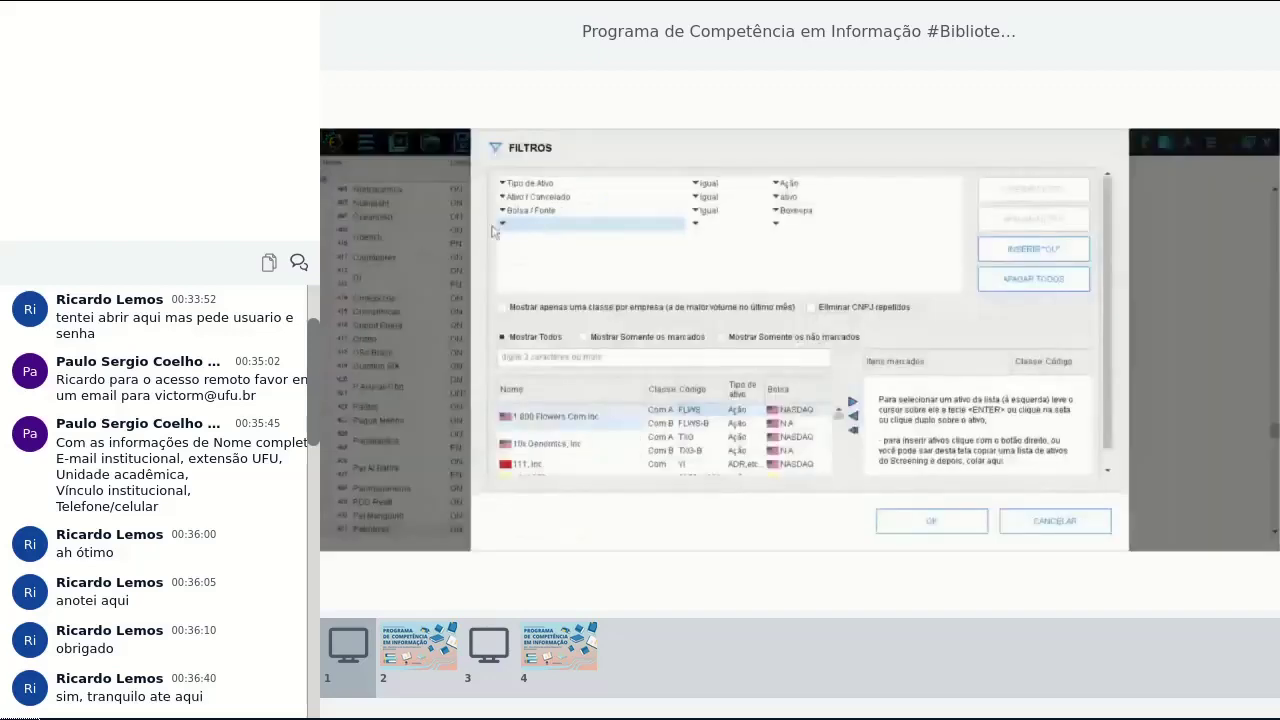
left_click(502, 224)
left_click(545, 311)
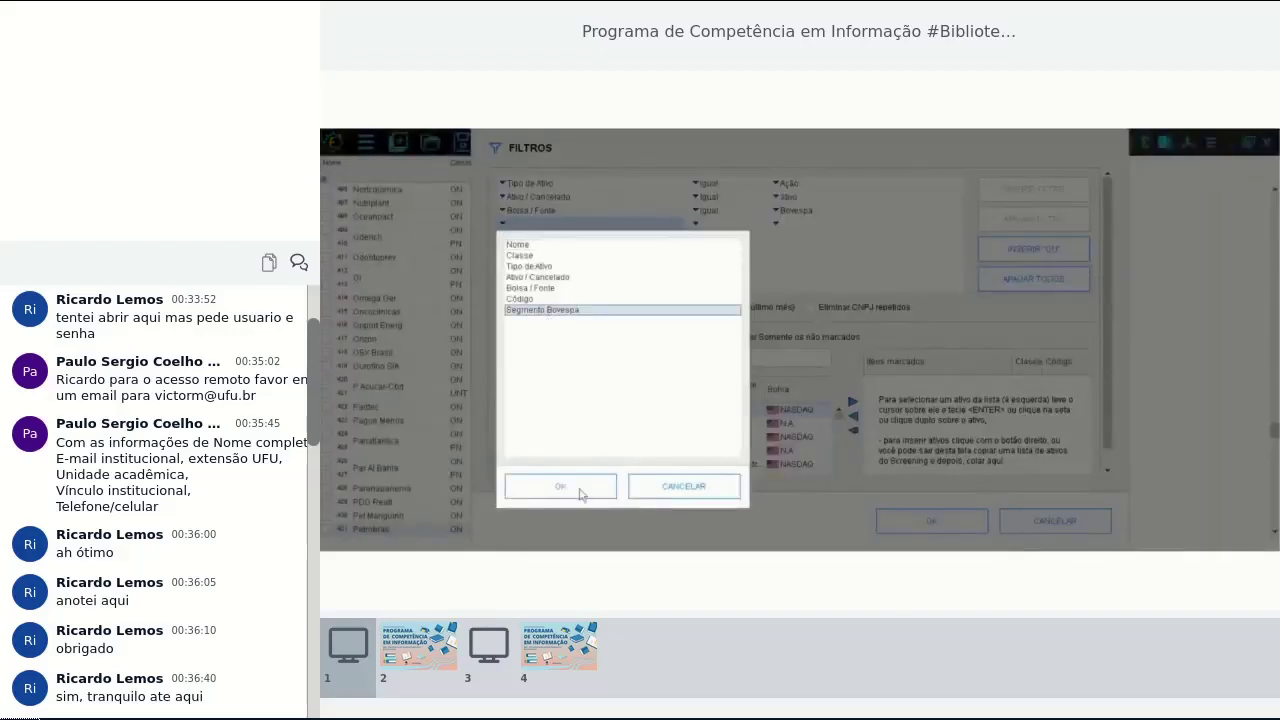
left_click(580, 488)
left_click(779, 234)
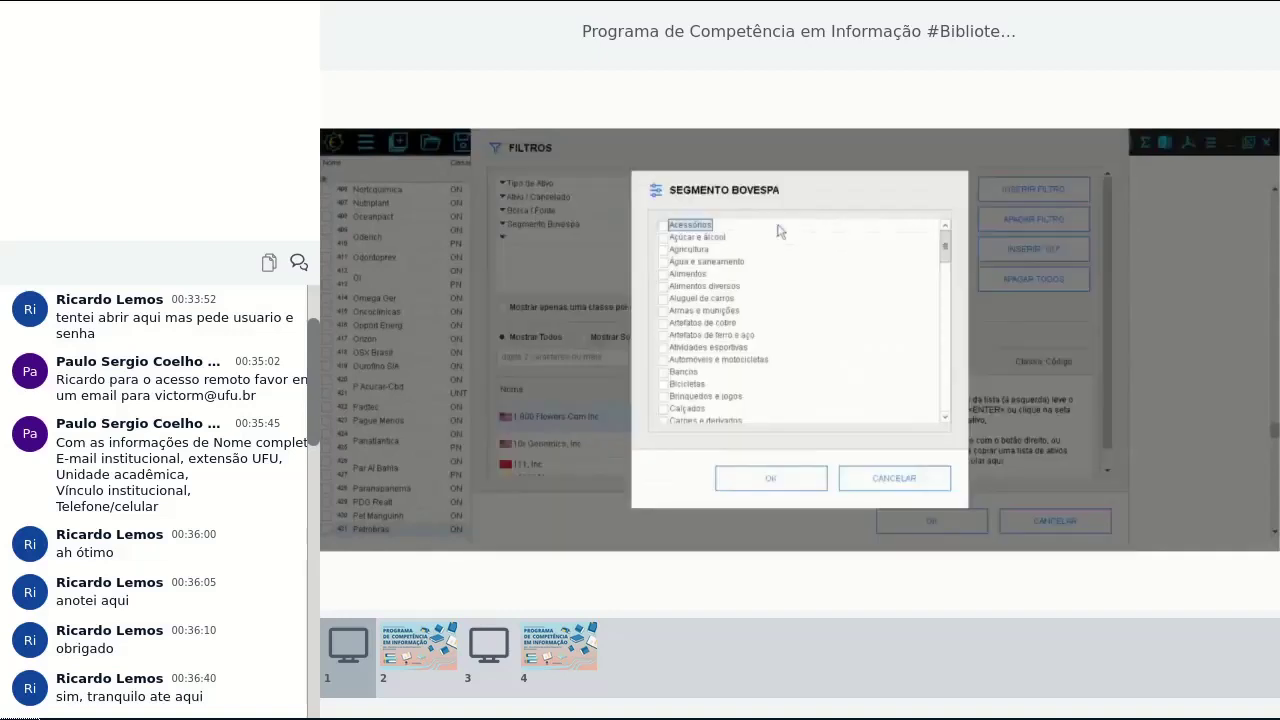
left_click_drag(946, 257, 946, 298)
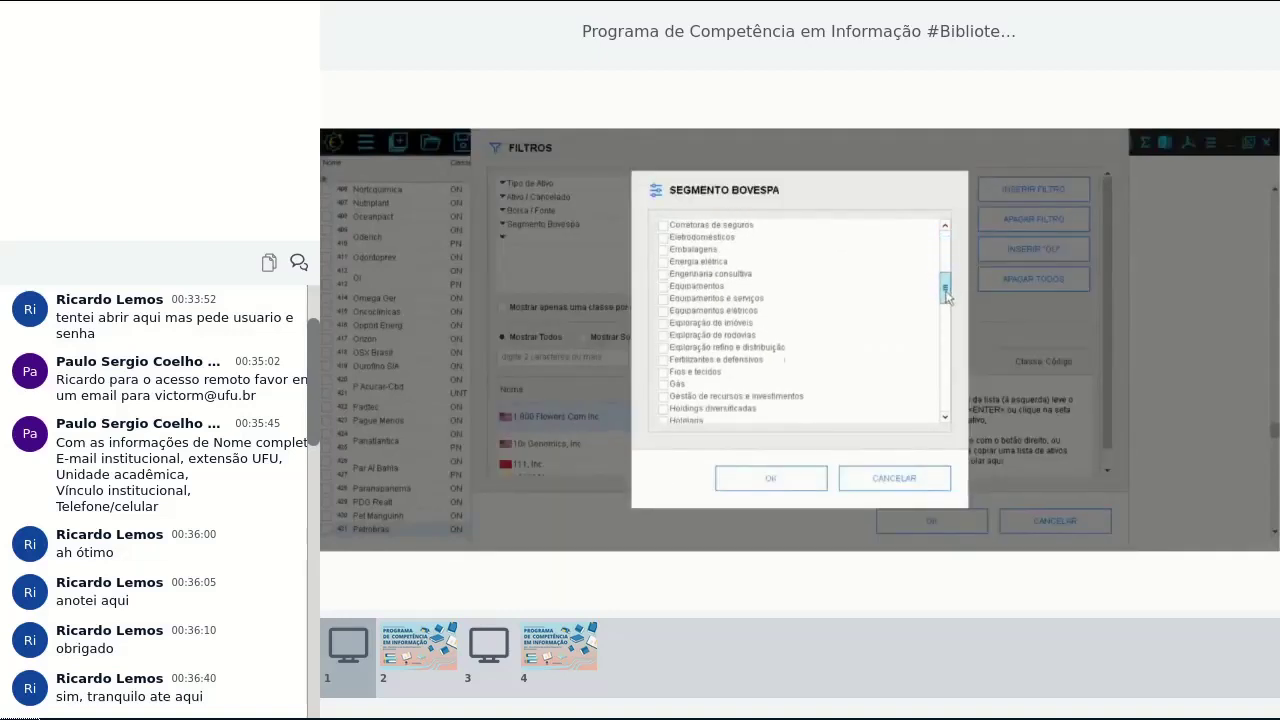
left_click(690, 262)
left_click(773, 482)
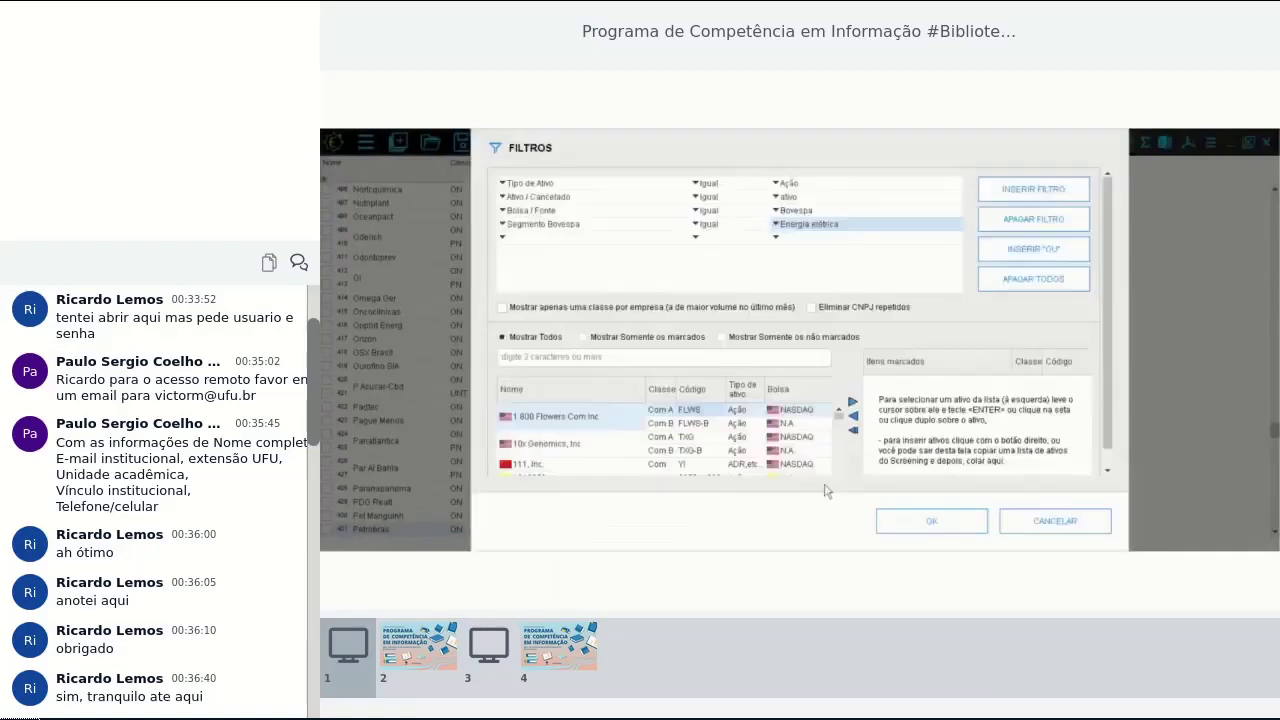
left_click(898, 516)
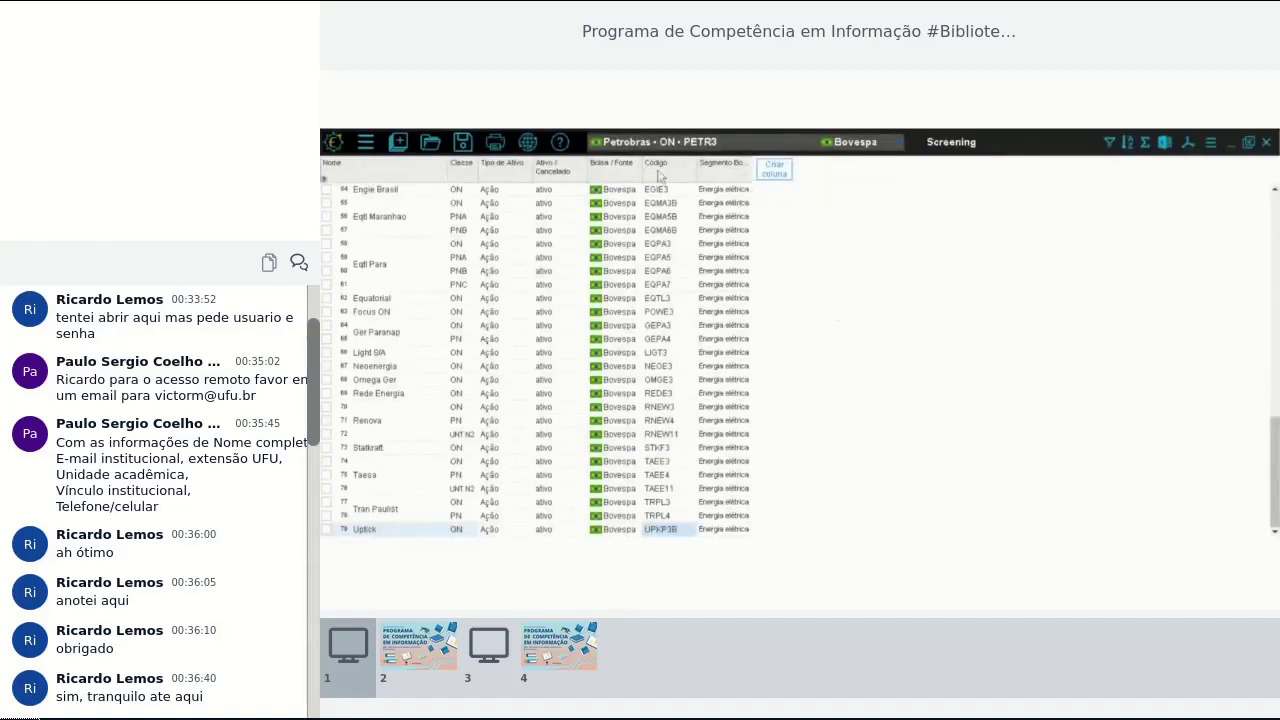
Start a new column with the item Ativo total from the Ind&ComBr financial statements (demonstrativos financeiros)
left_click(776, 172)
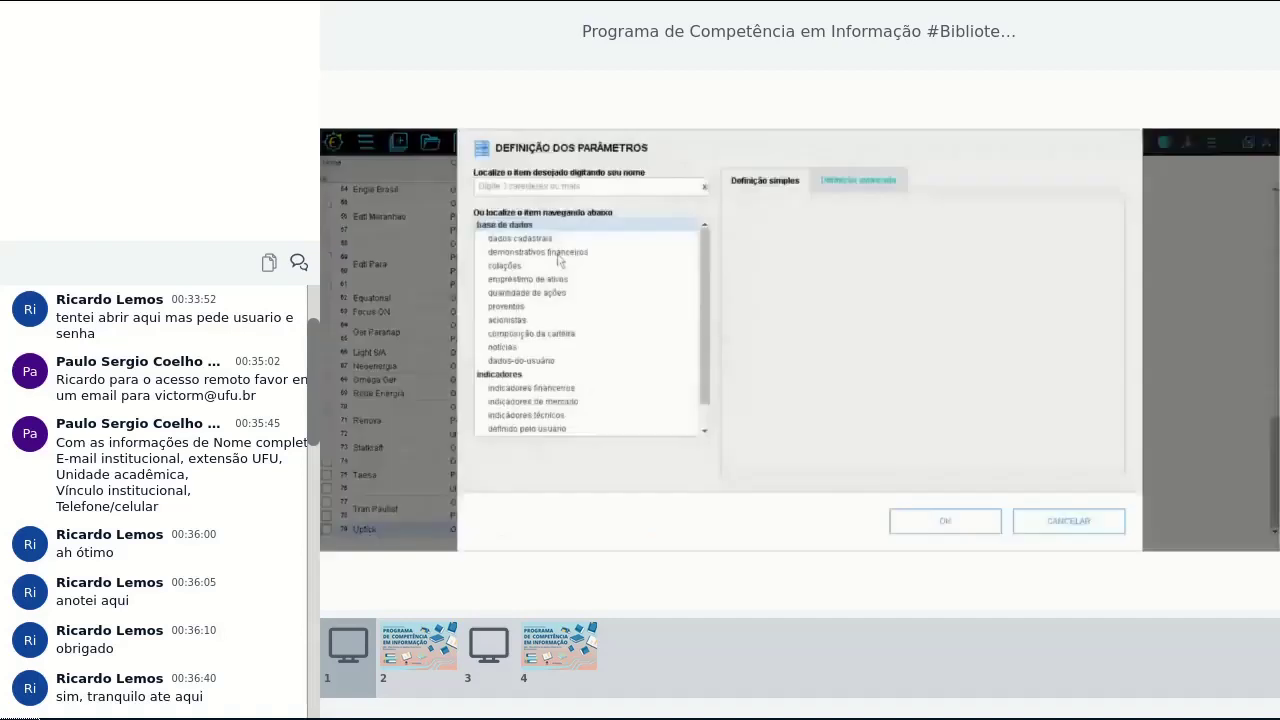
left_click(545, 254)
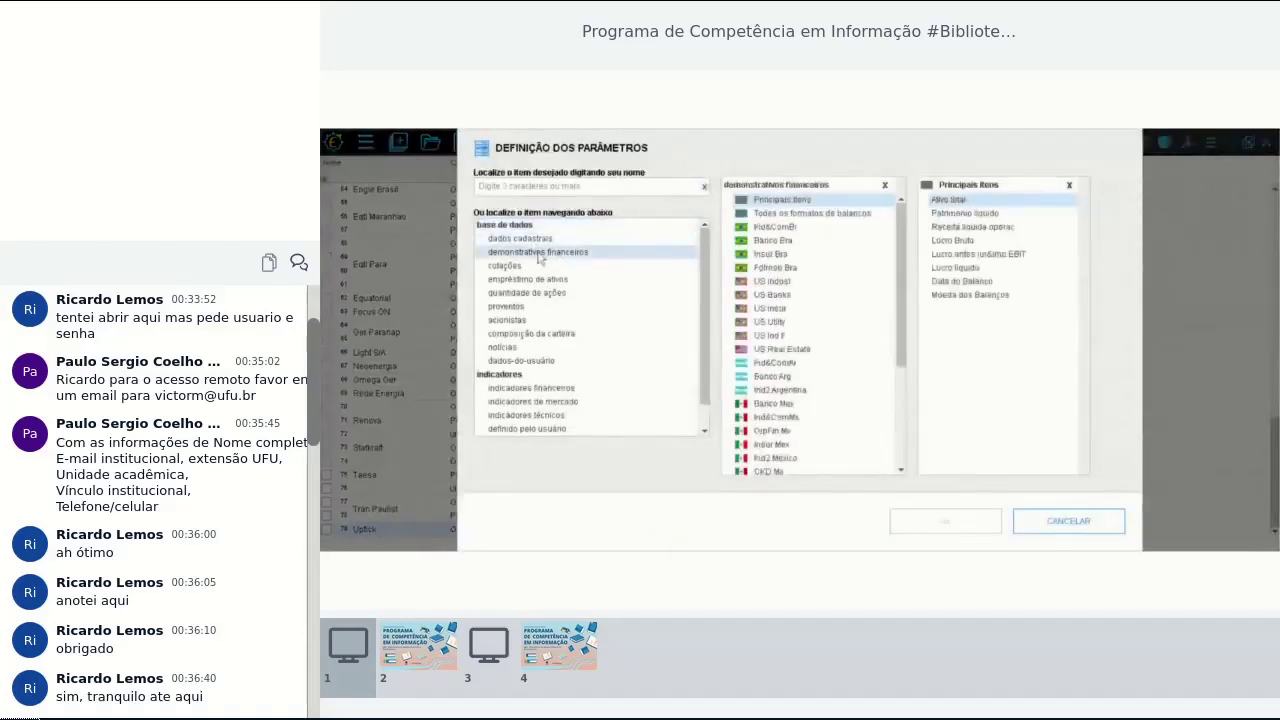
left_click(767, 229)
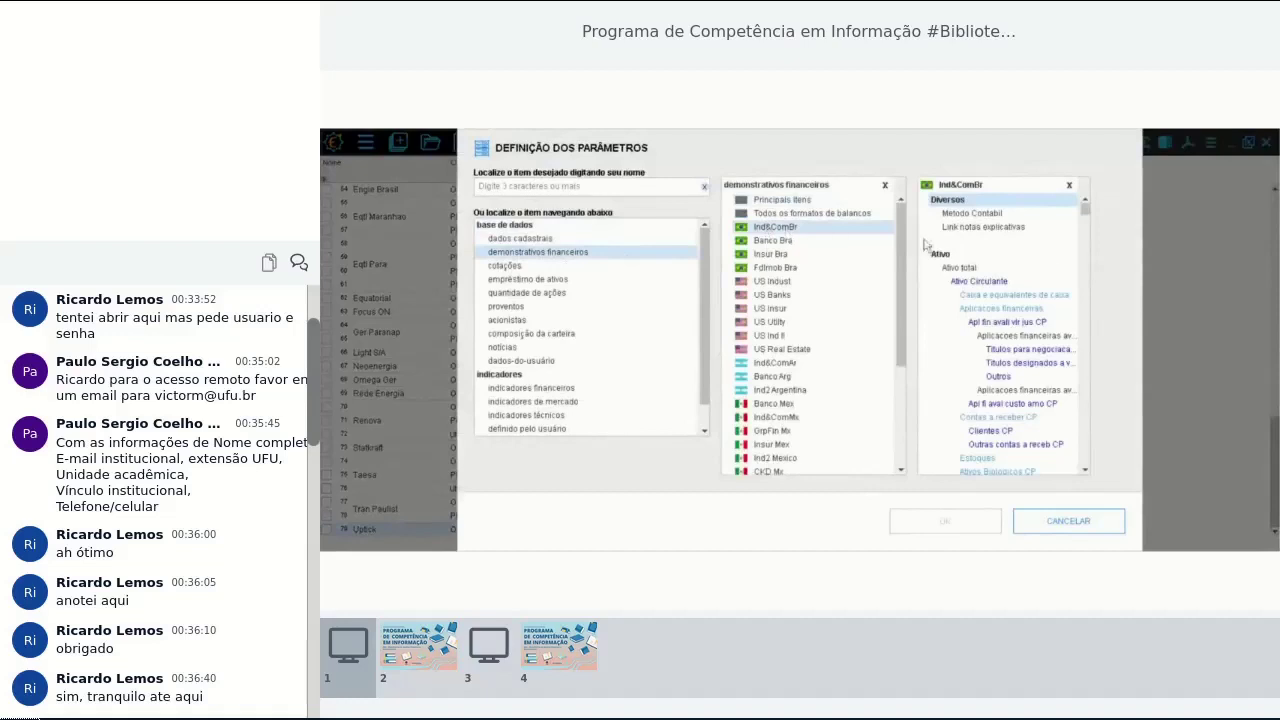
double_click(980, 270)
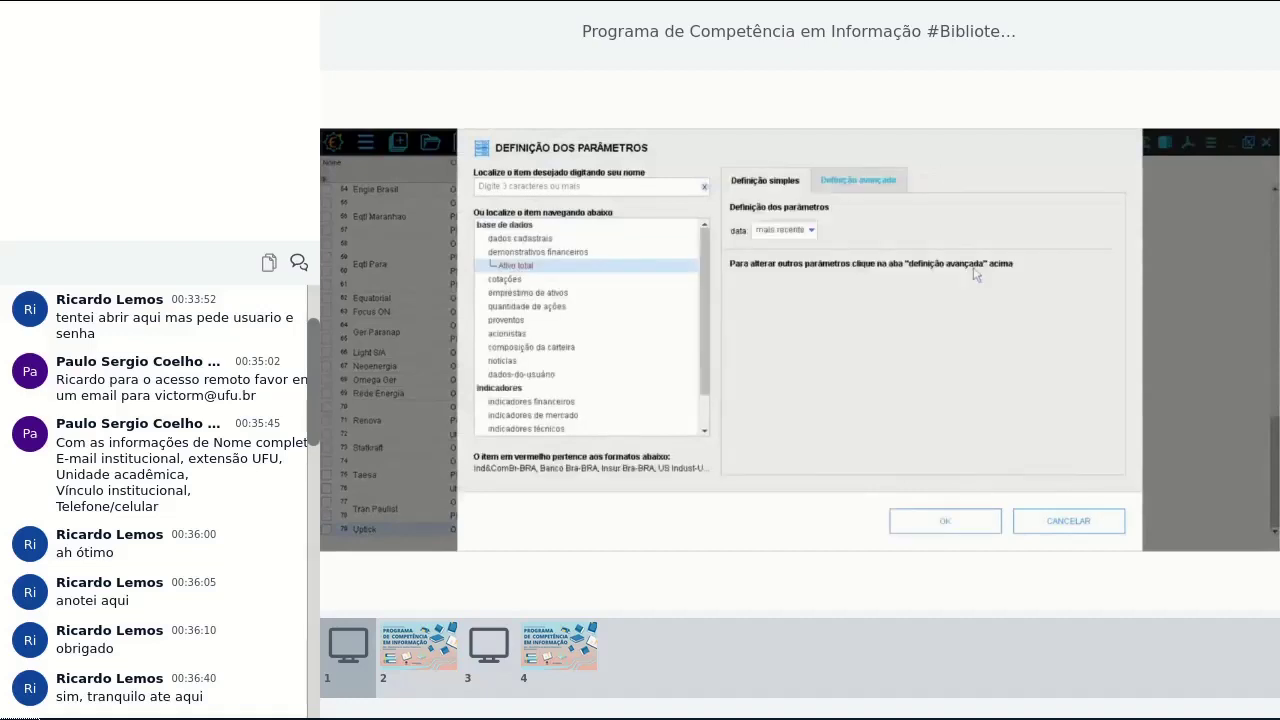
Select the multiple dates 2020 Dezembro, 2019 Dezembro and 2018 Dezembro for Ativo total in the advanced definition and create the columns
left_click(860, 182)
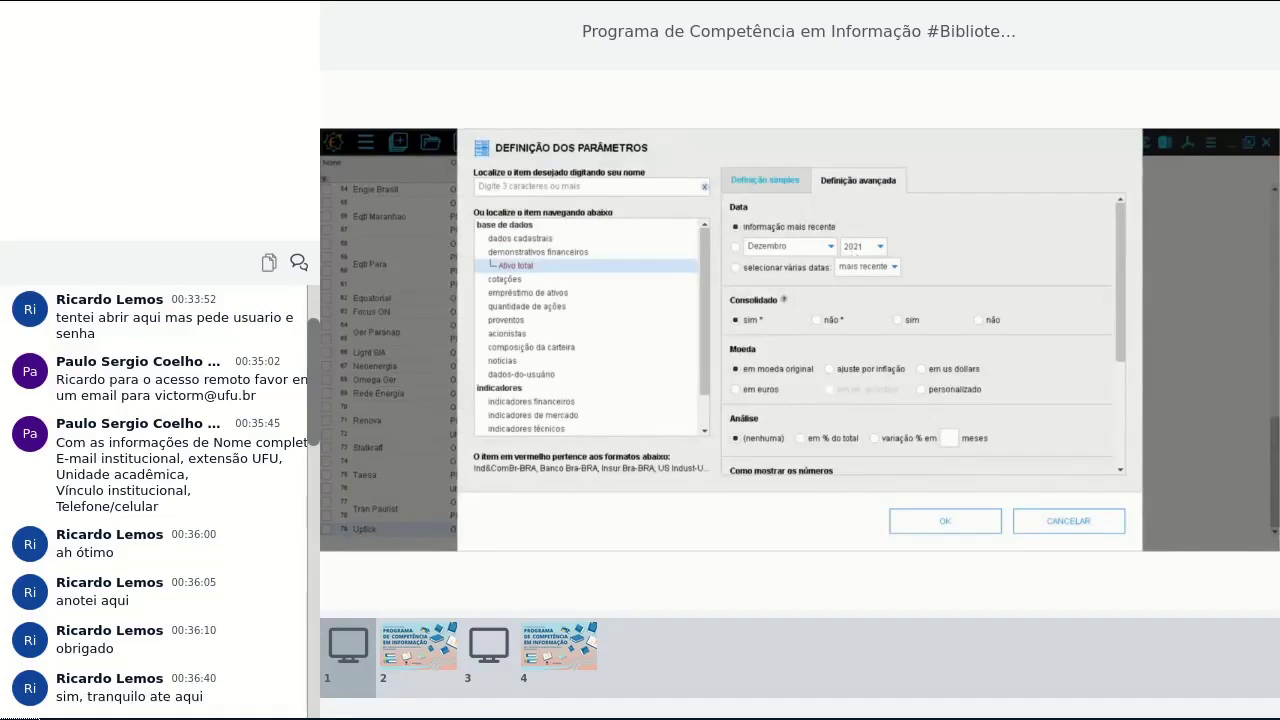
left_click(742, 268)
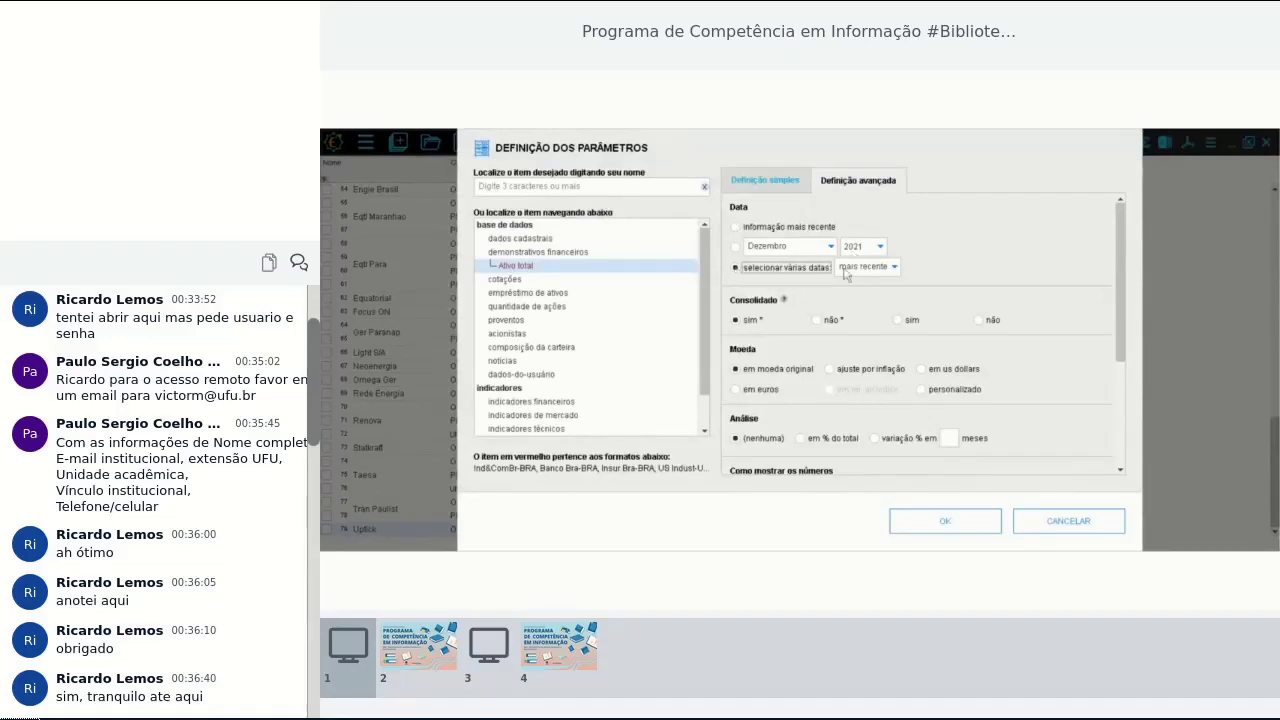
left_click(848, 268)
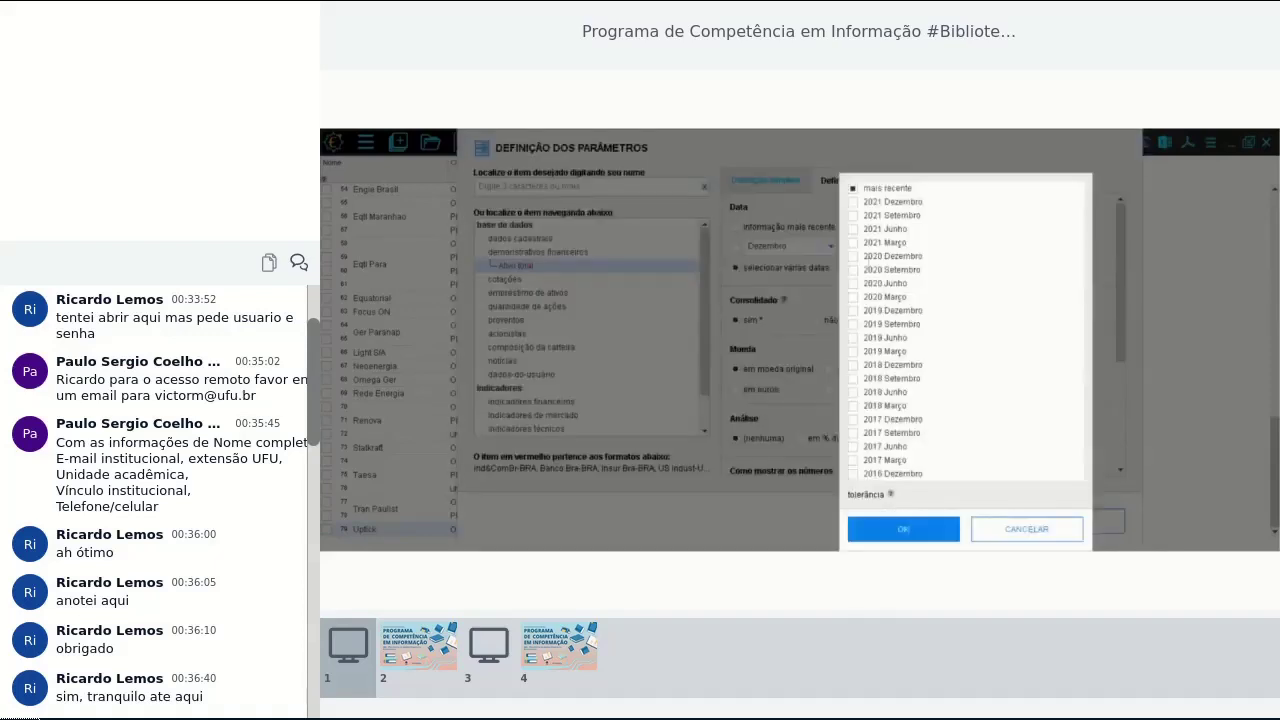
left_click(897, 258)
left_click(906, 311)
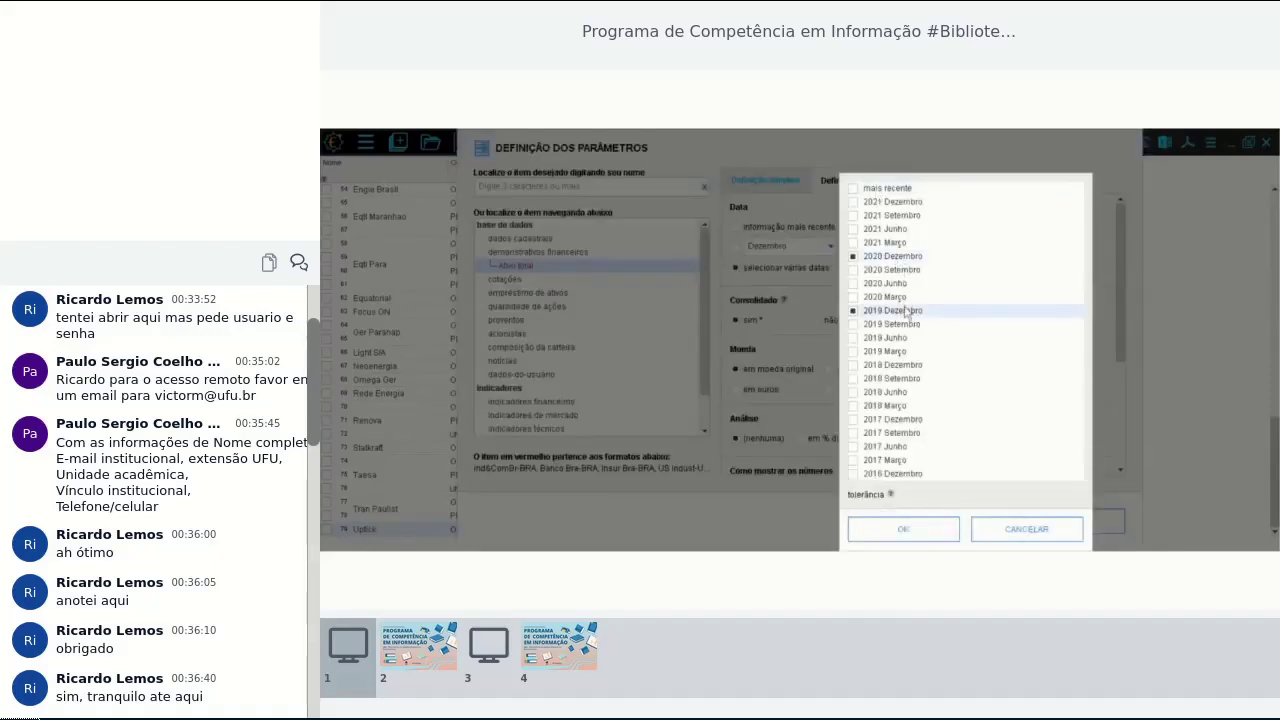
left_click(918, 365)
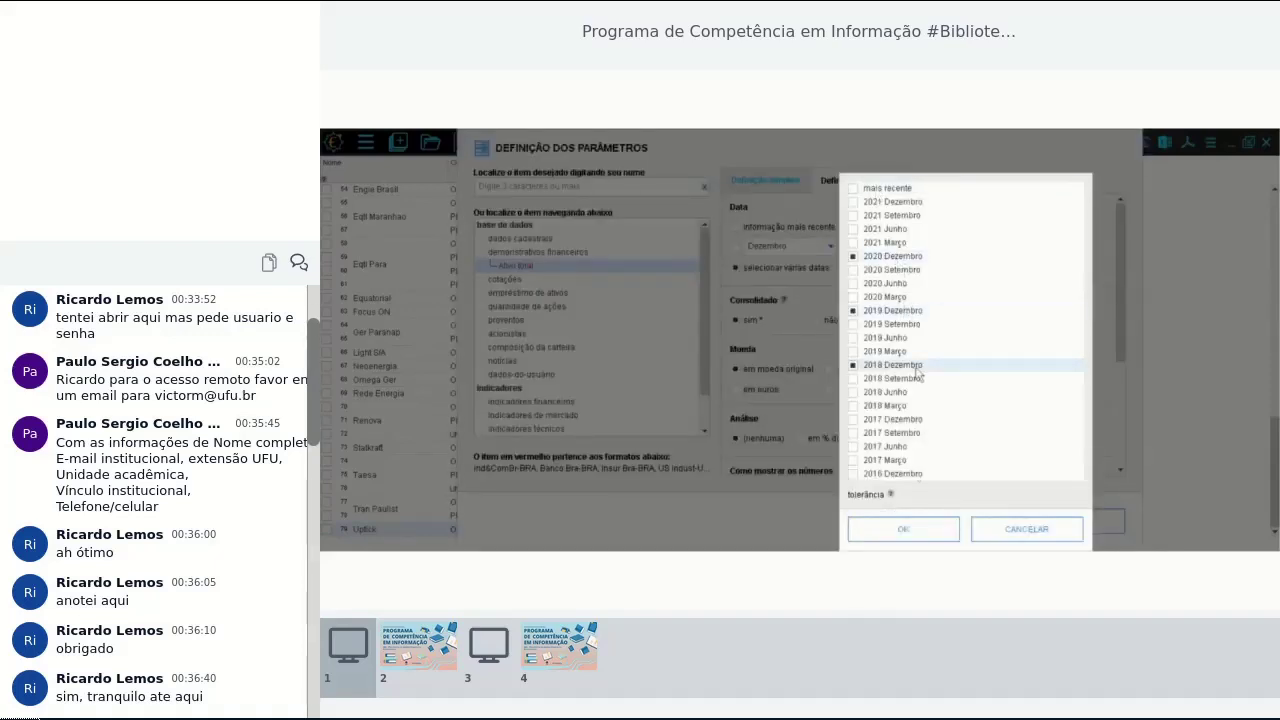
left_click(922, 530)
left_click(944, 520)
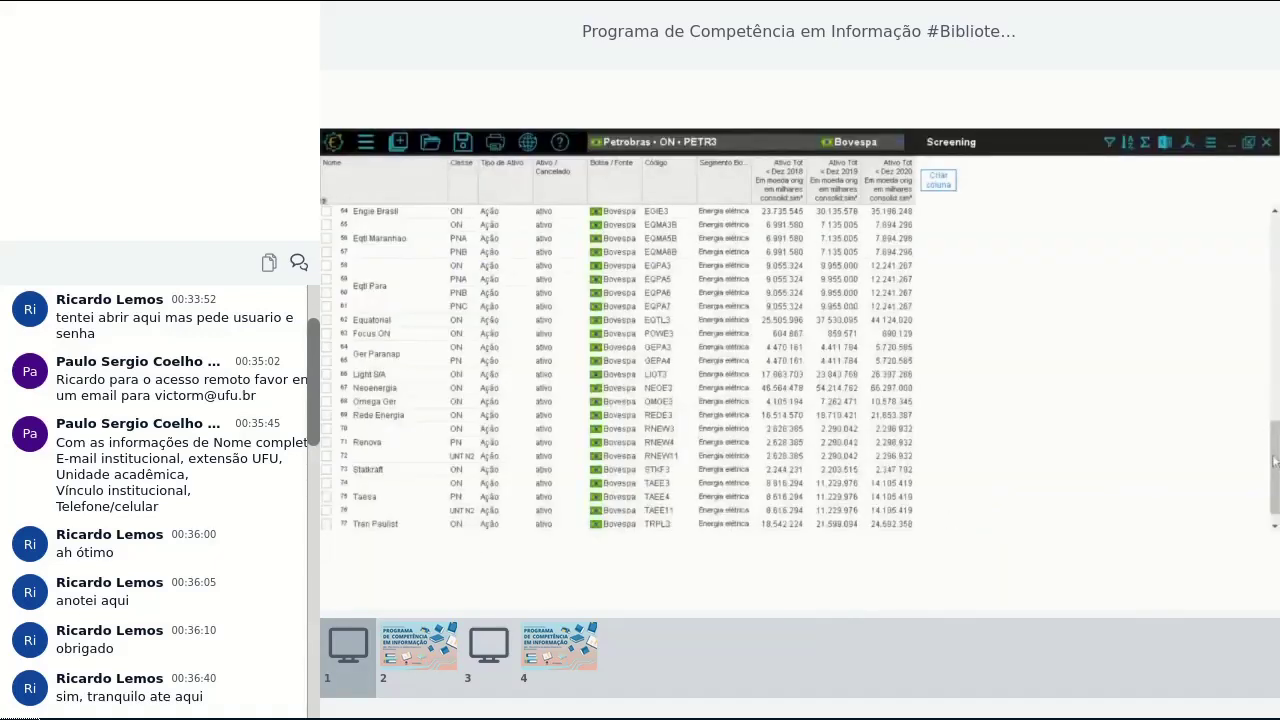
Examine the total assets figures across the Eqtl Para share classes in the filtered table
left_click_drag(1267, 443, 1273, 481)
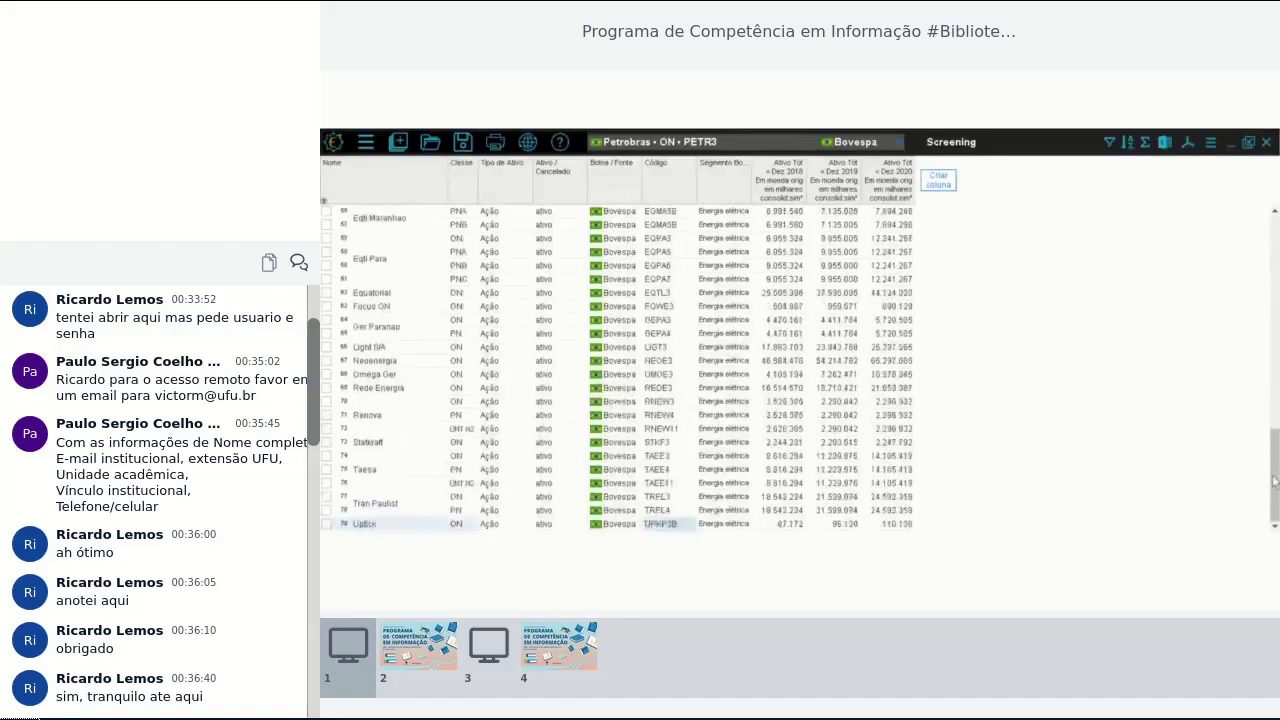
left_click(462, 262)
key("Down")
key("Down")
key("Down")
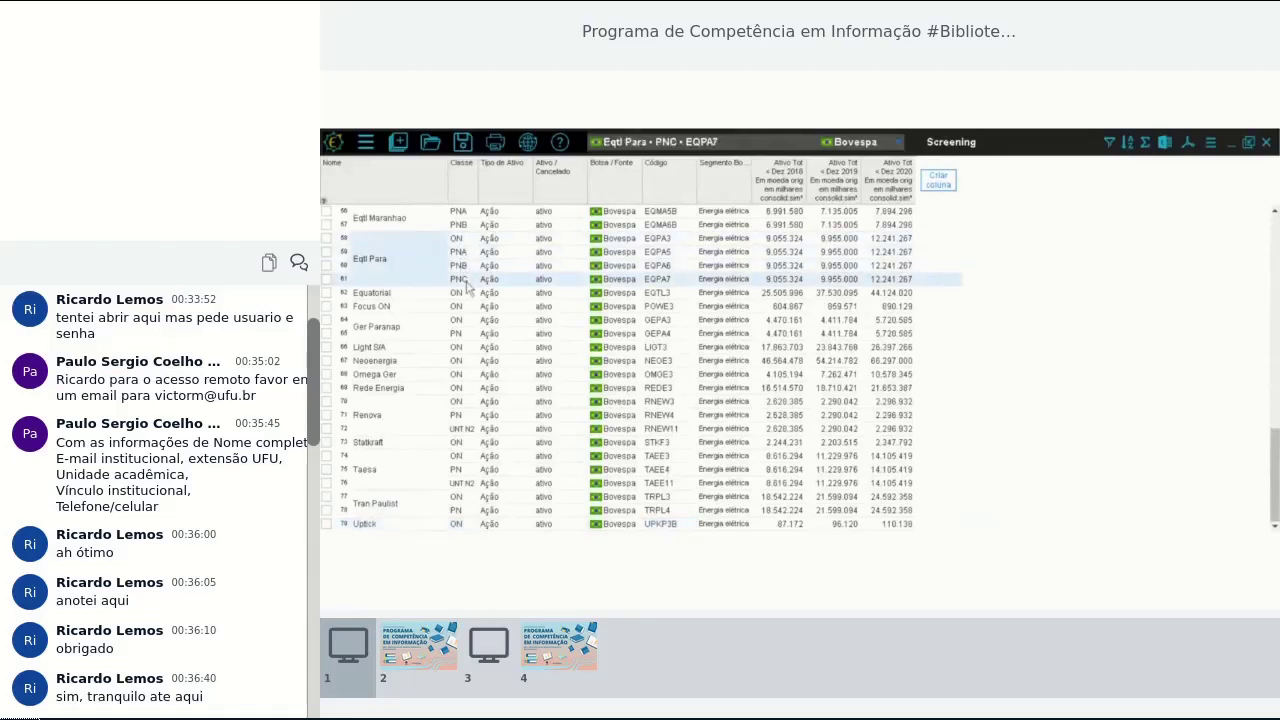
left_click(464, 250)
key("Down")
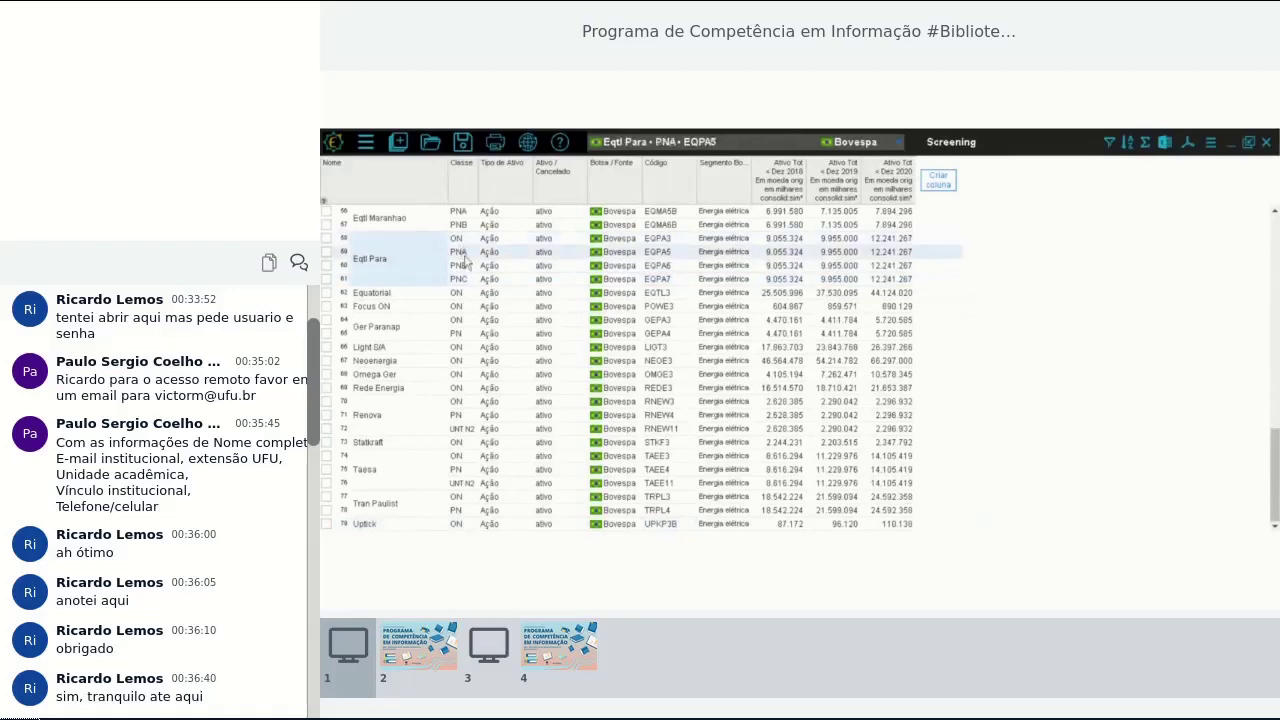
key("Down")
key("Down")
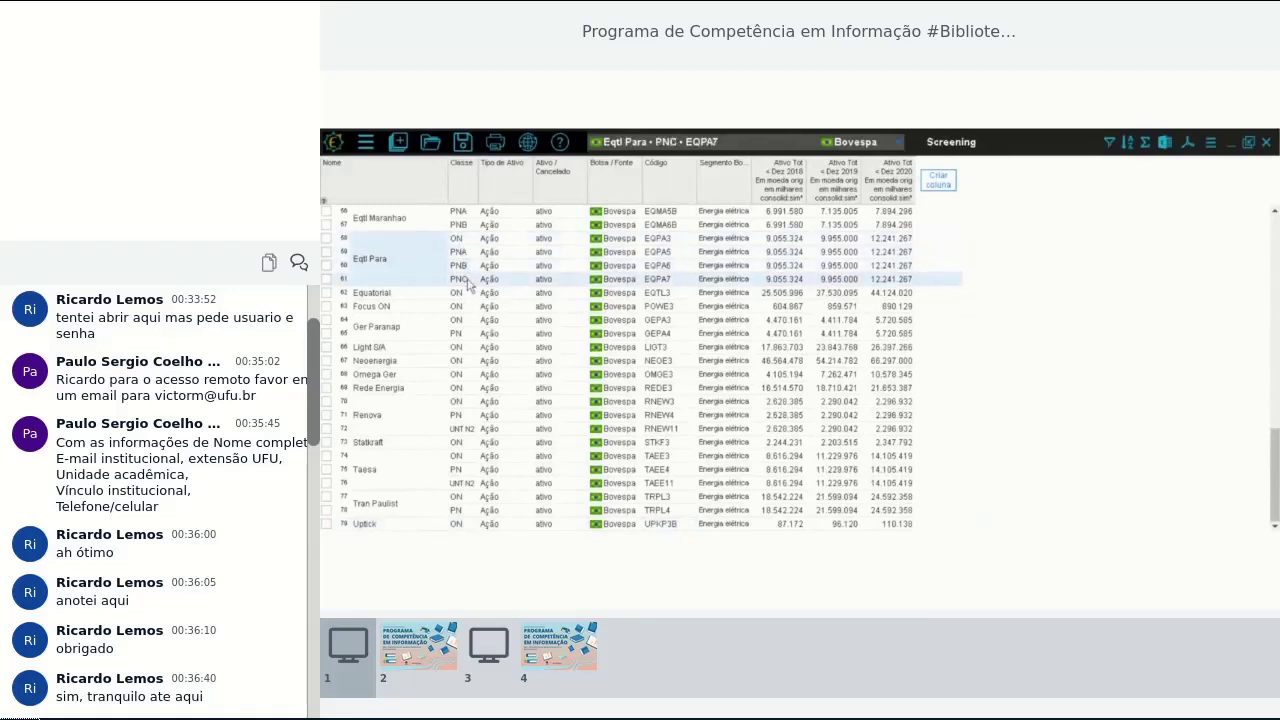
Find the item Receita líquida operac by searching "rec liq ope" and create its column with the most recent date and period no exercício
left_click(942, 182)
type("rec liq ope")
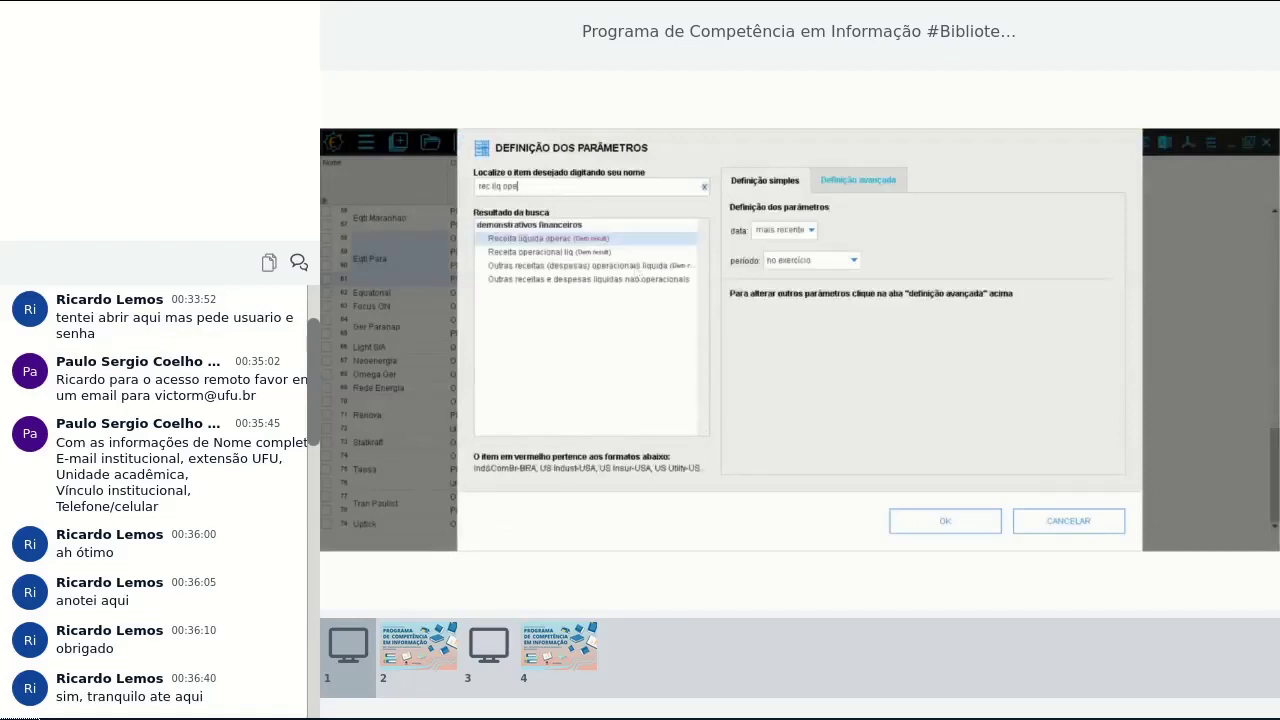
key("Escape")
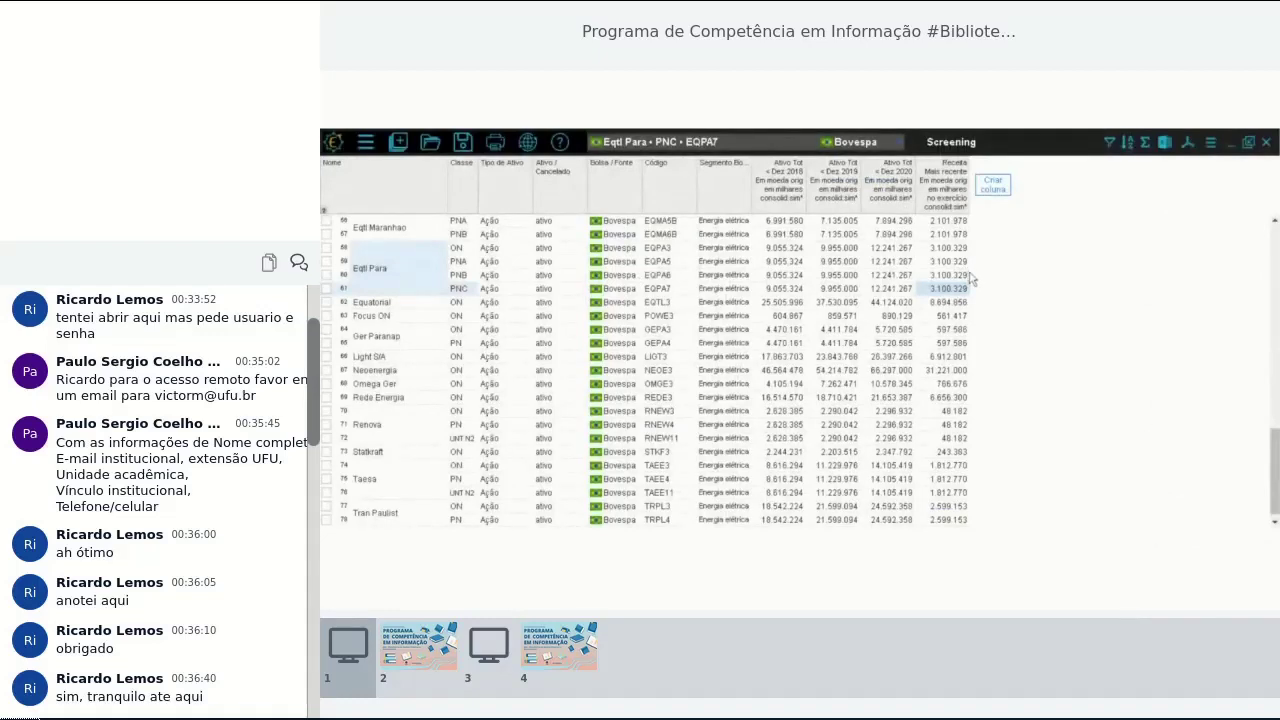
Filter the table to show only one share class per company, the one with the highest volume in the last month
left_click(1108, 150)
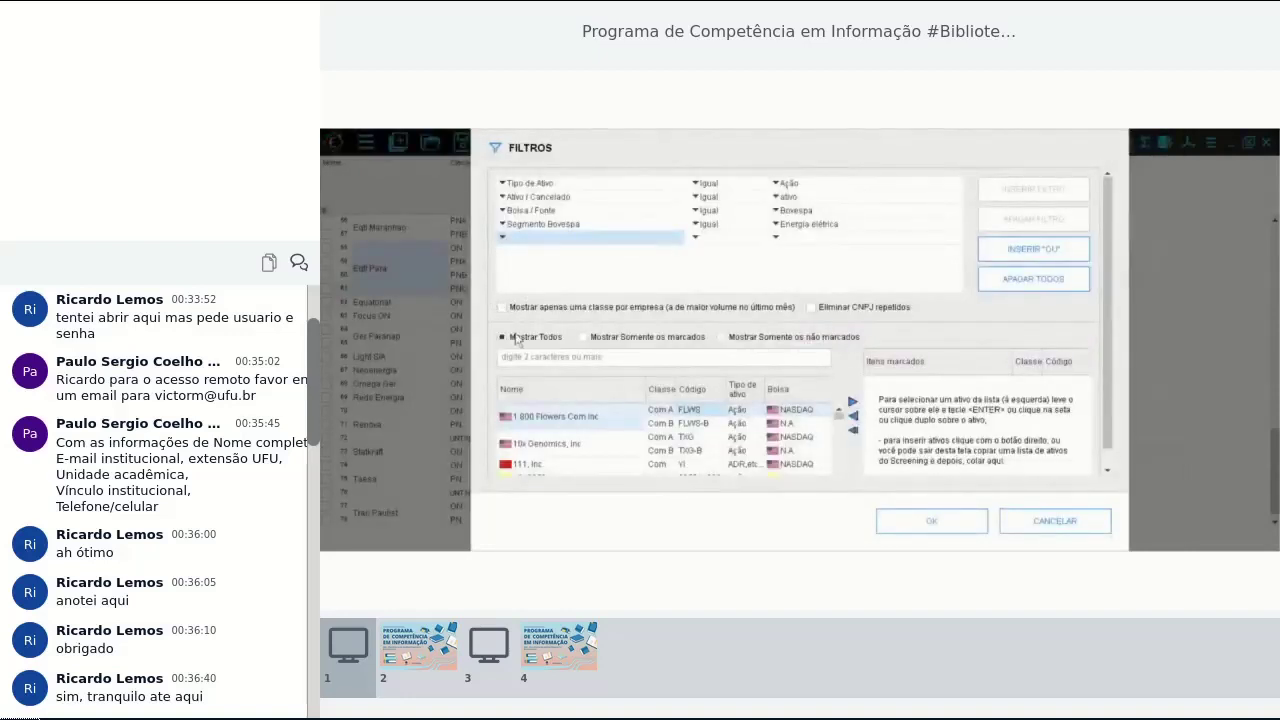
left_click(506, 310)
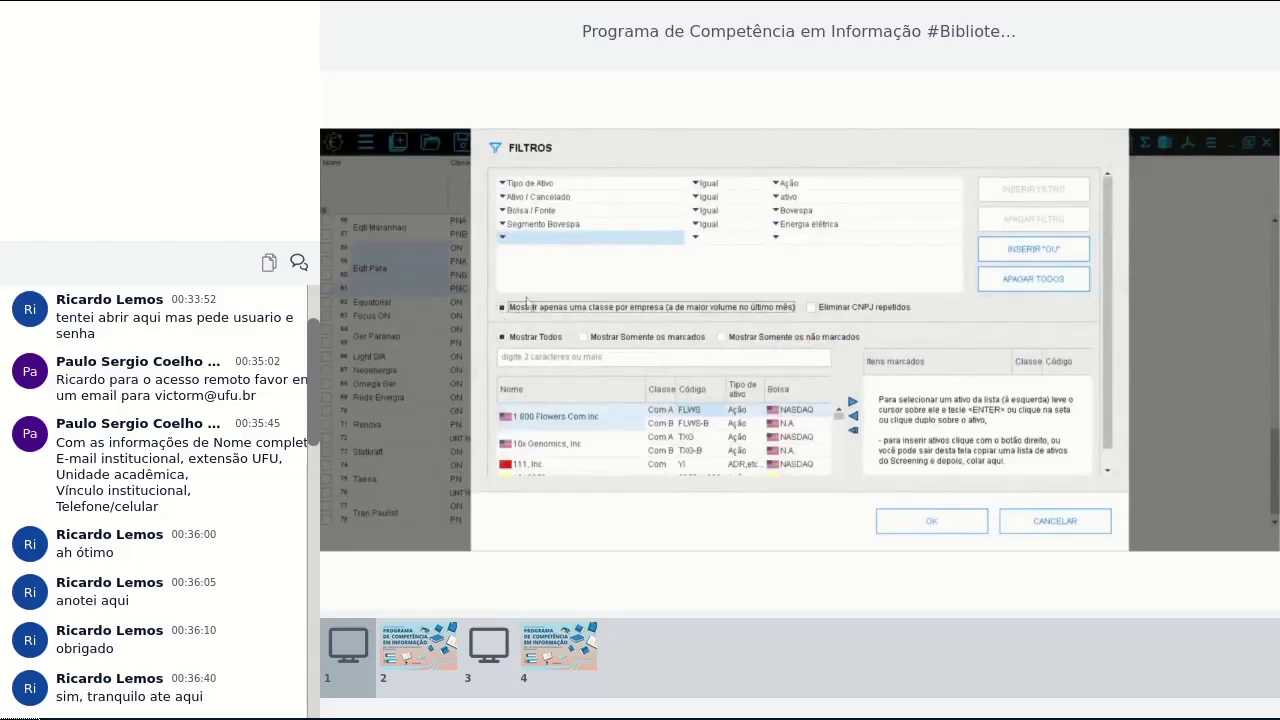
left_click(950, 532)
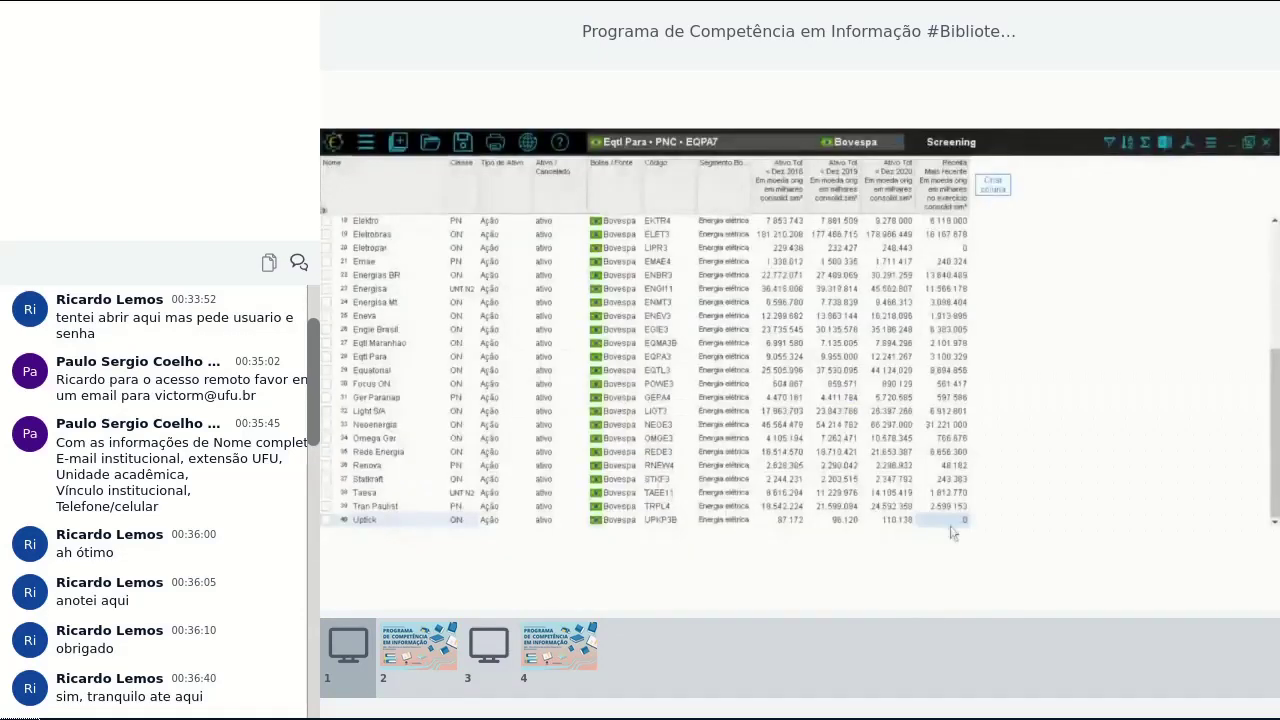
left_click_drag(1274, 424, 1268, 490)
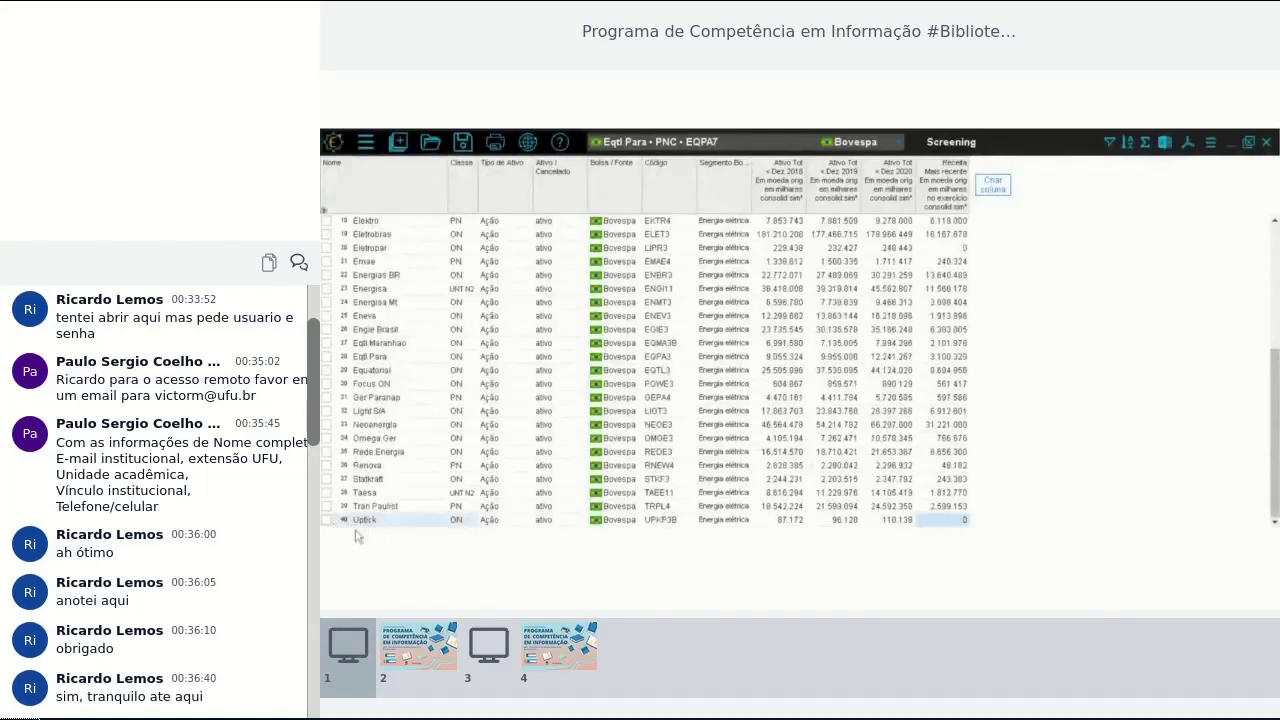
Sort the table by the Receita column in descending order and select the revenue value of the first-ranked company
right_click(943, 190)
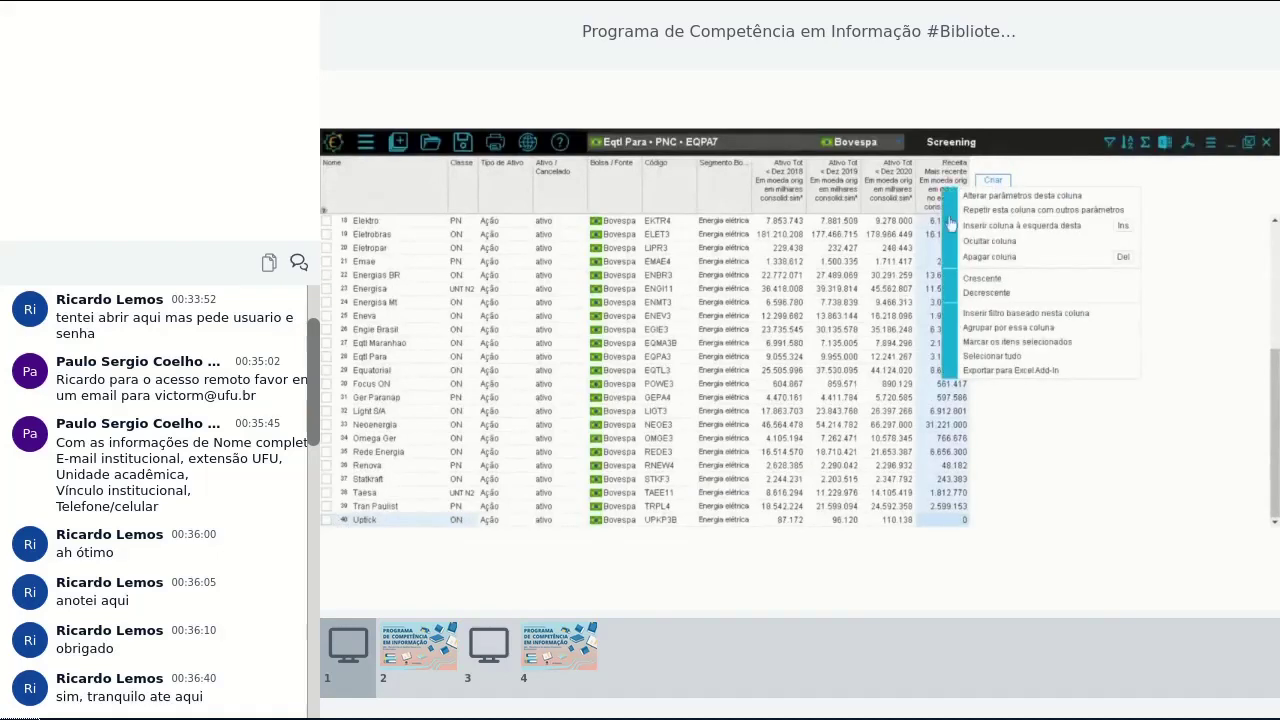
left_click(975, 292)
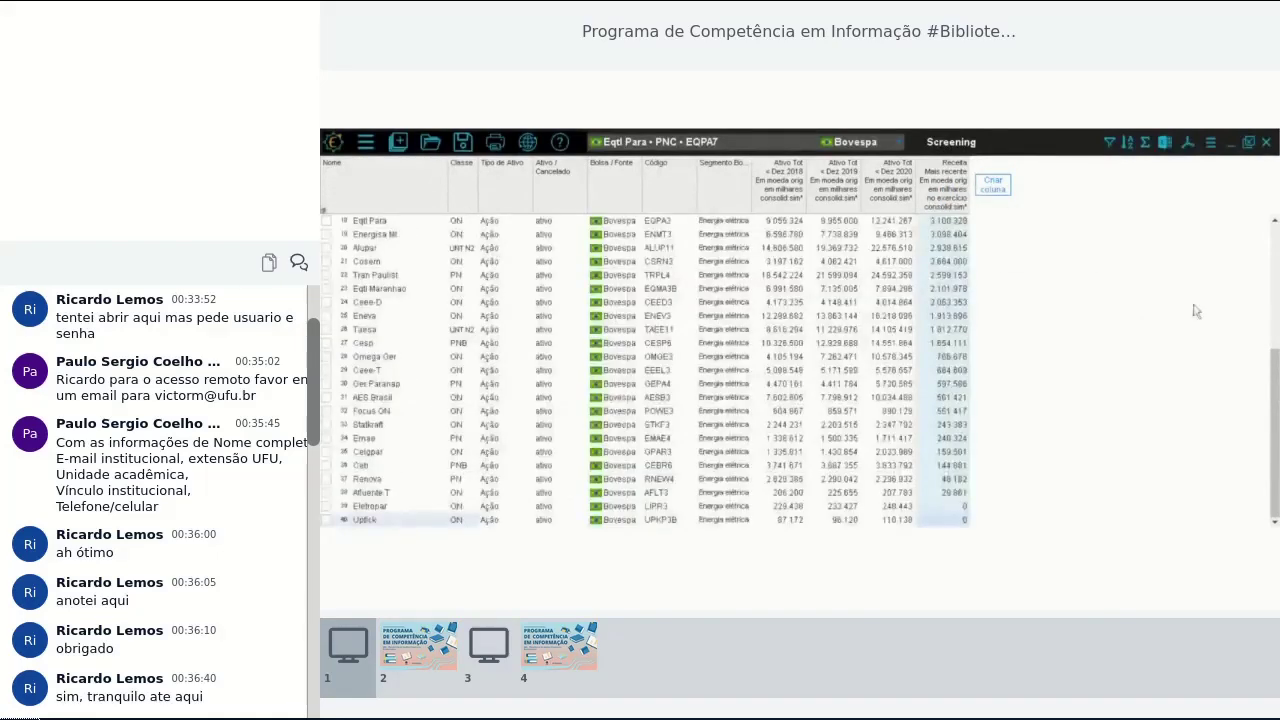
scroll(645, 370, "up", 6)
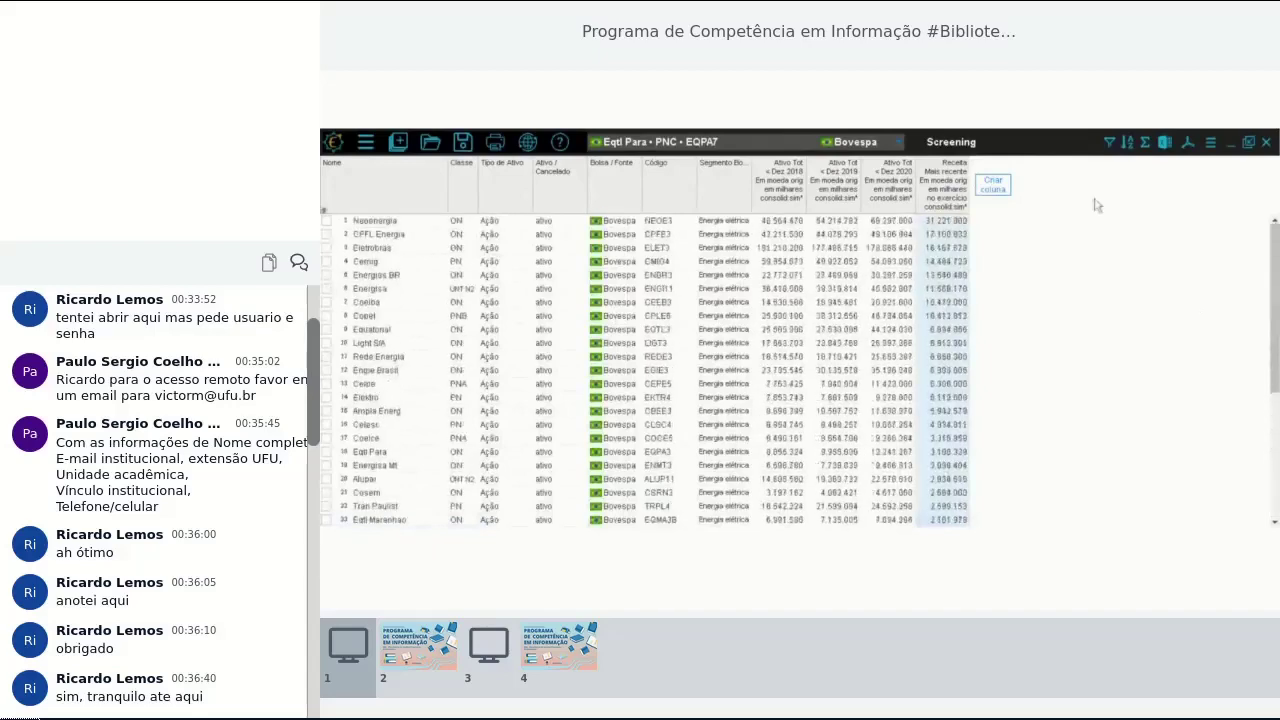
left_click(947, 222)
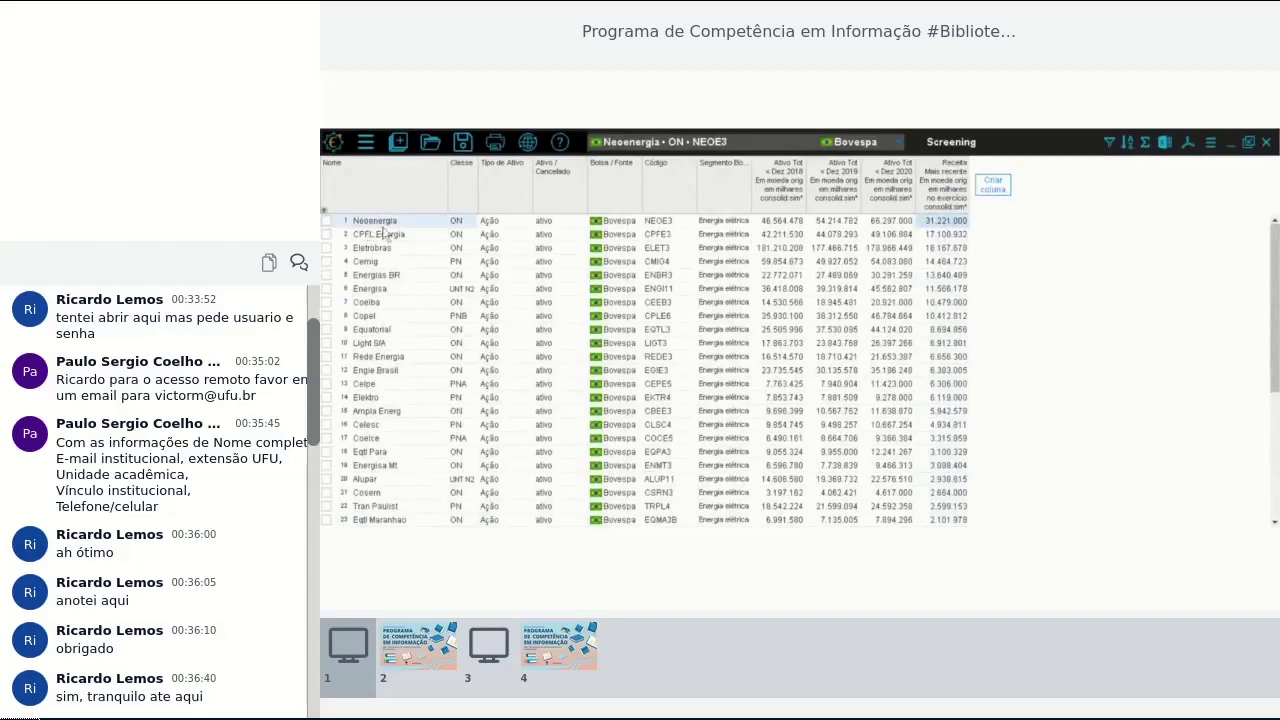
Create a column for the item Fechamento from cotações, keeping the D-0 date
left_click(988, 189)
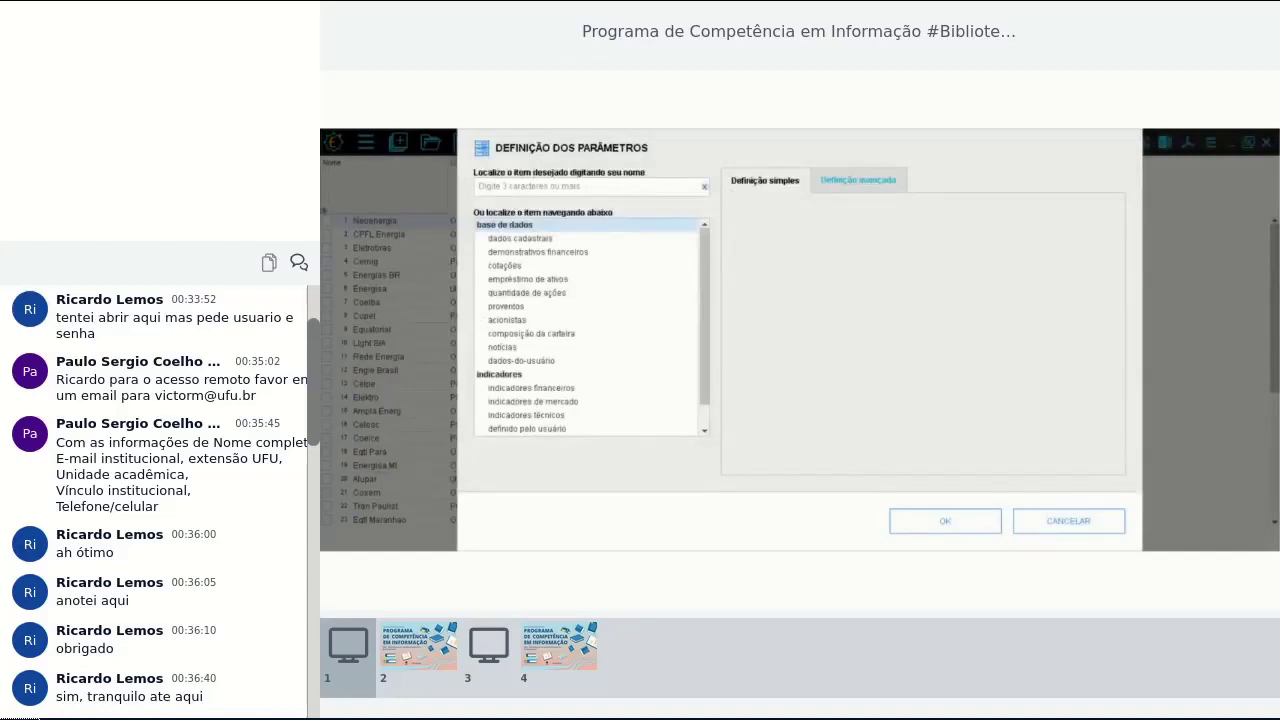
left_click(505, 272)
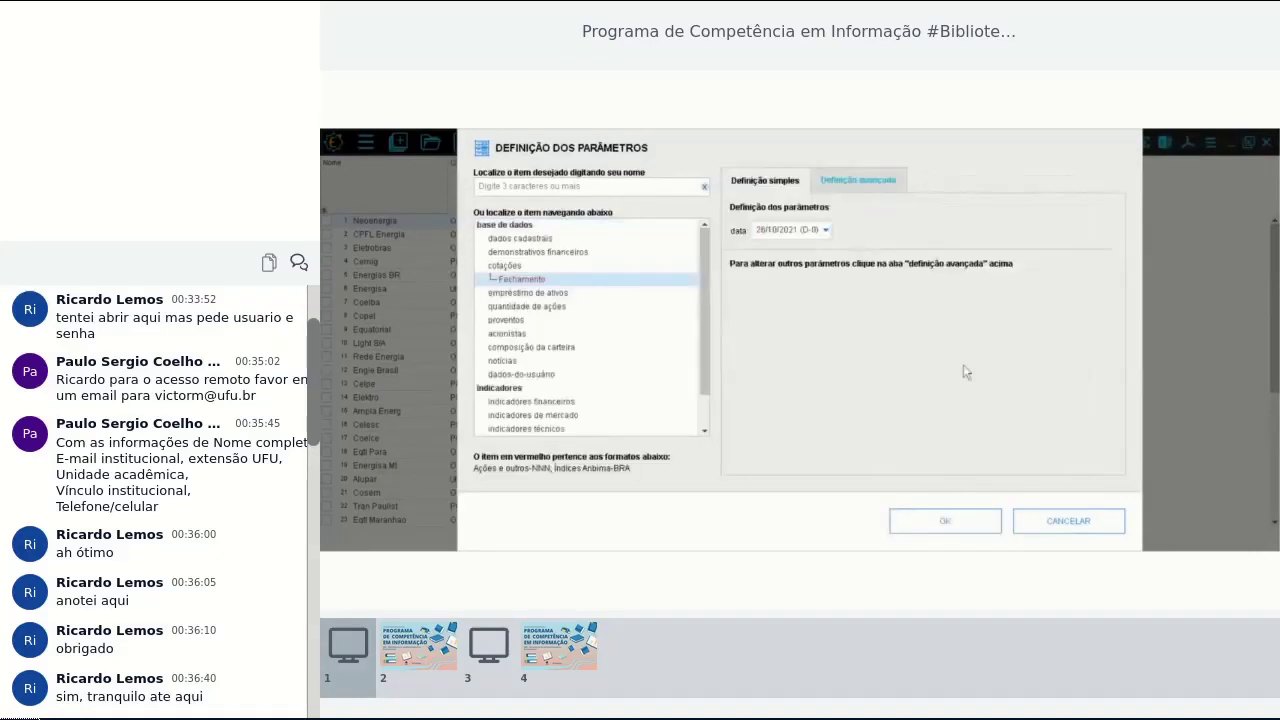
left_click(968, 522)
Create a column for the item Nome dos Principais Acionistas from acionistas
left_click(1046, 188)
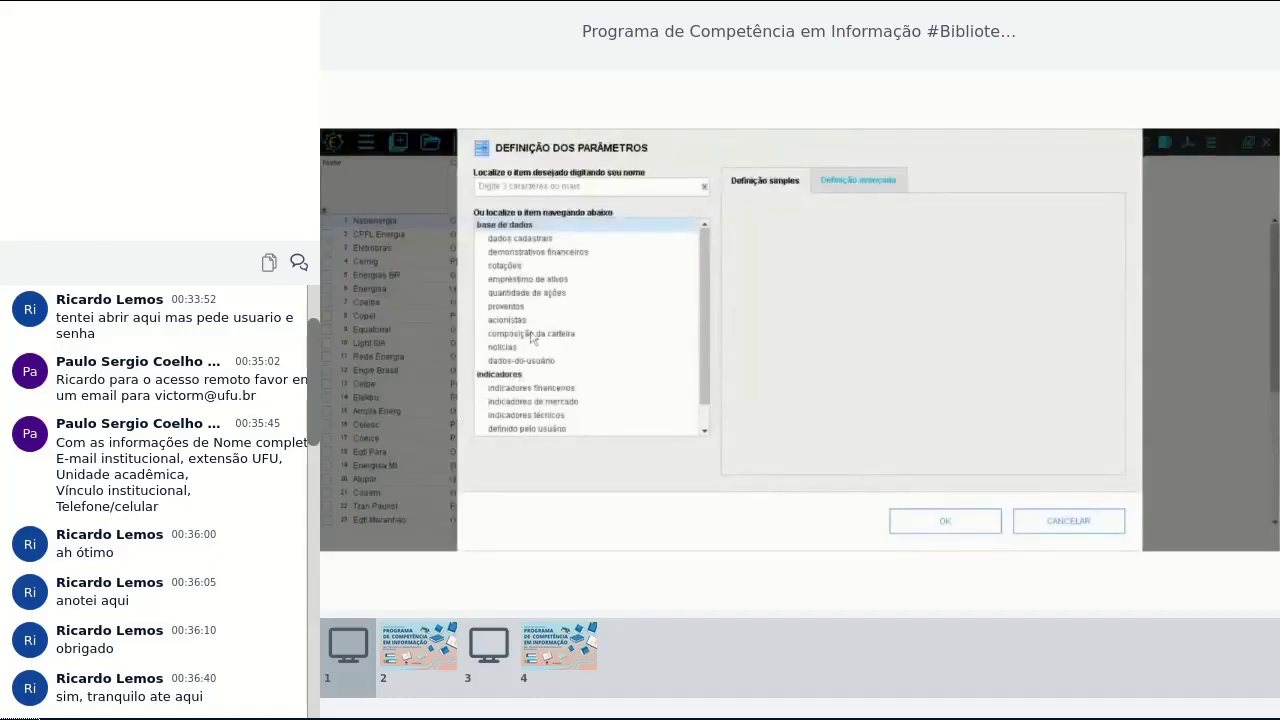
left_click(516, 321)
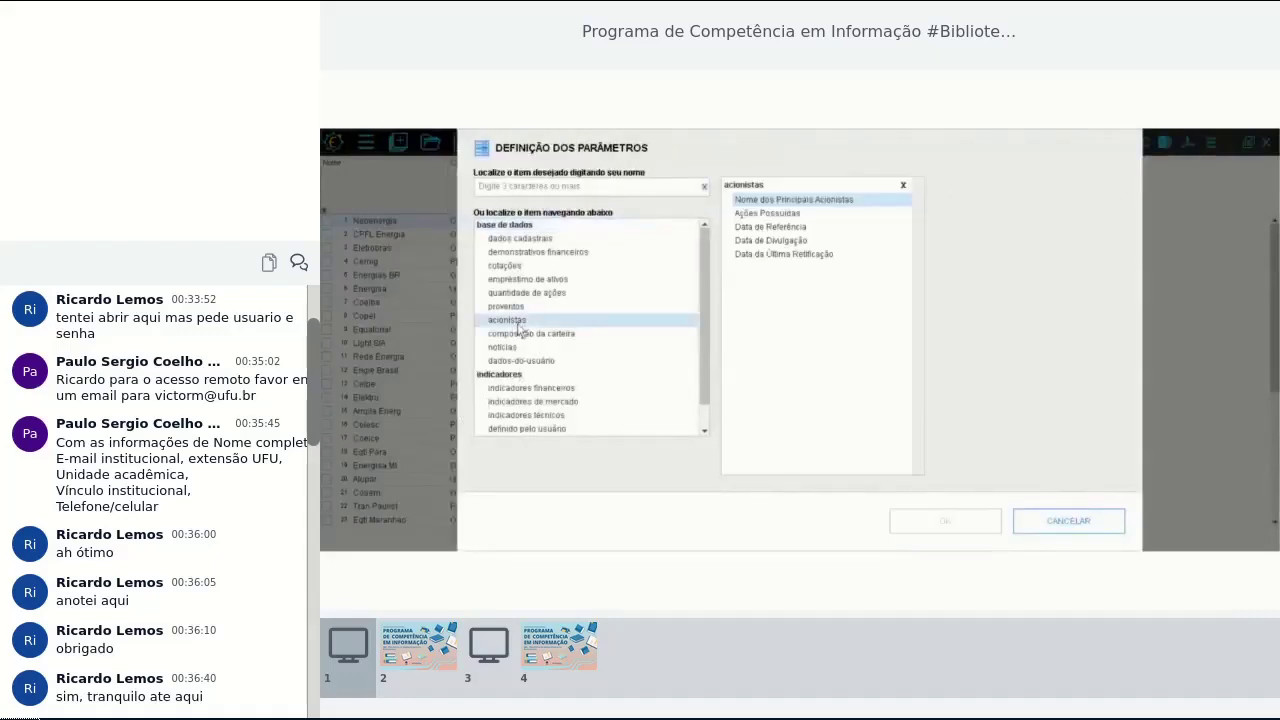
left_click(797, 203)
left_click(953, 515)
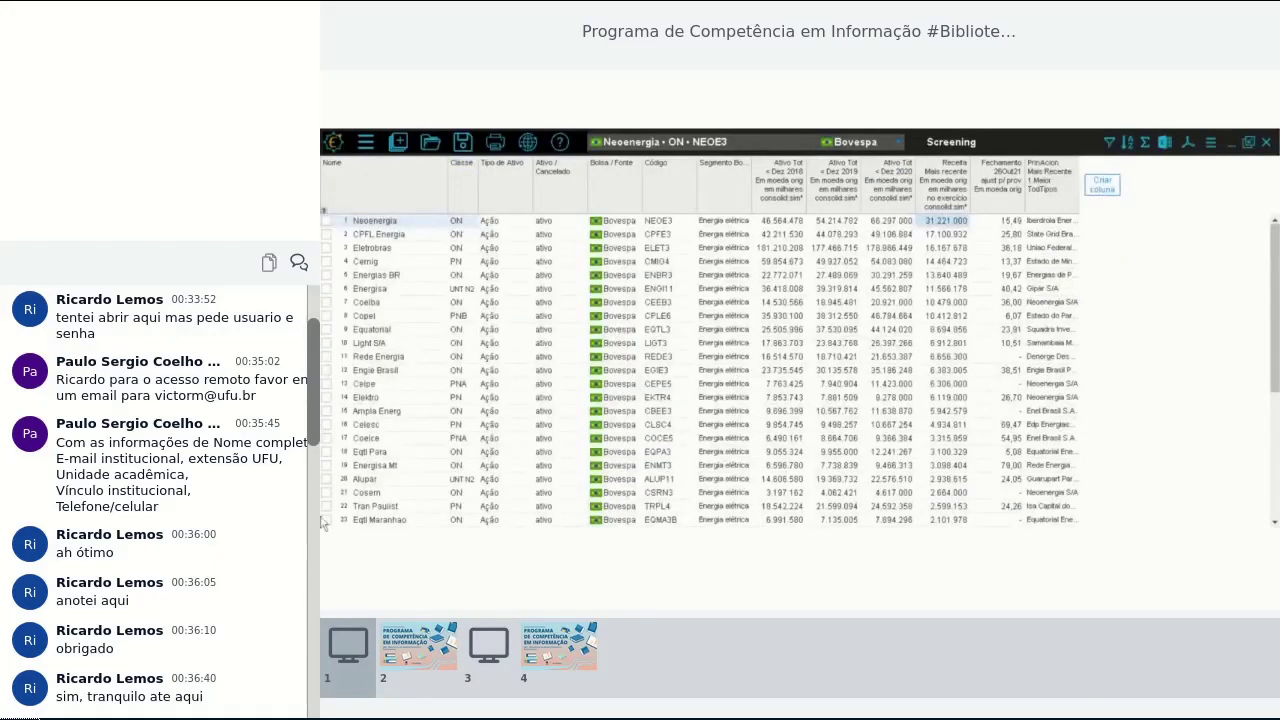
Start a new column with the item Lucro Bruto by searching "lucro brut" and review its advanced definition options
left_click(1113, 192)
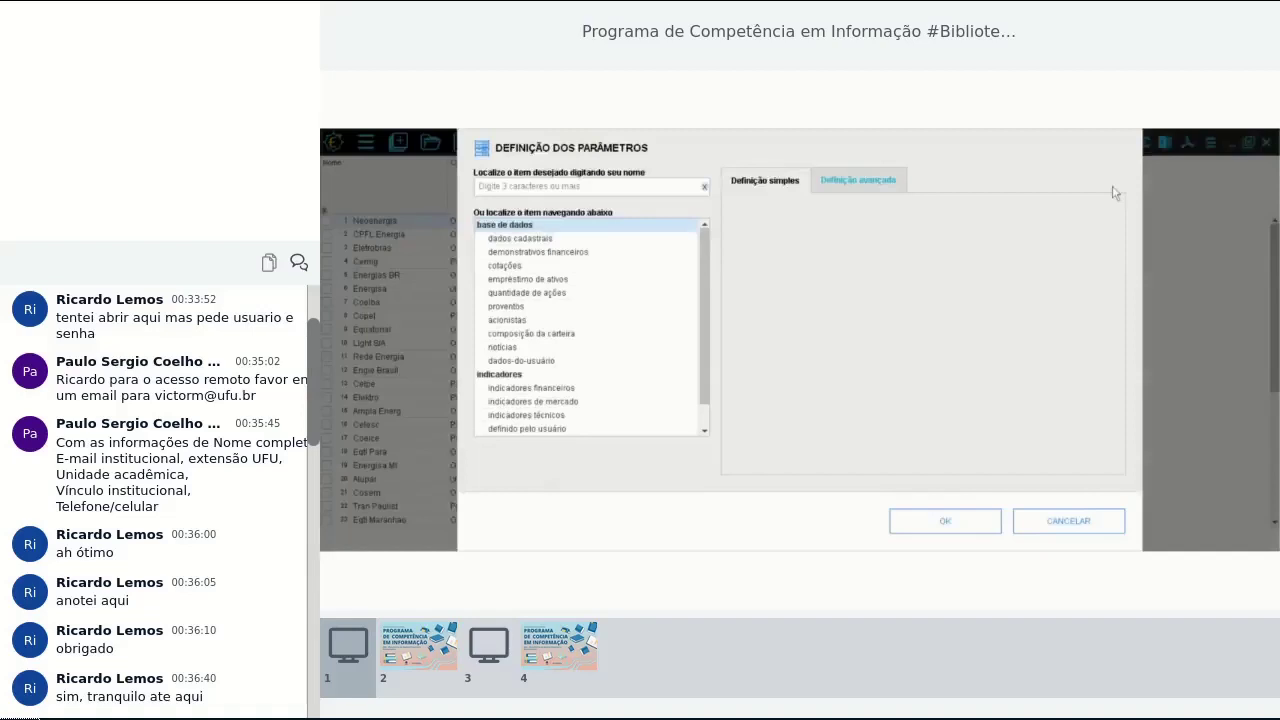
left_click(531, 254)
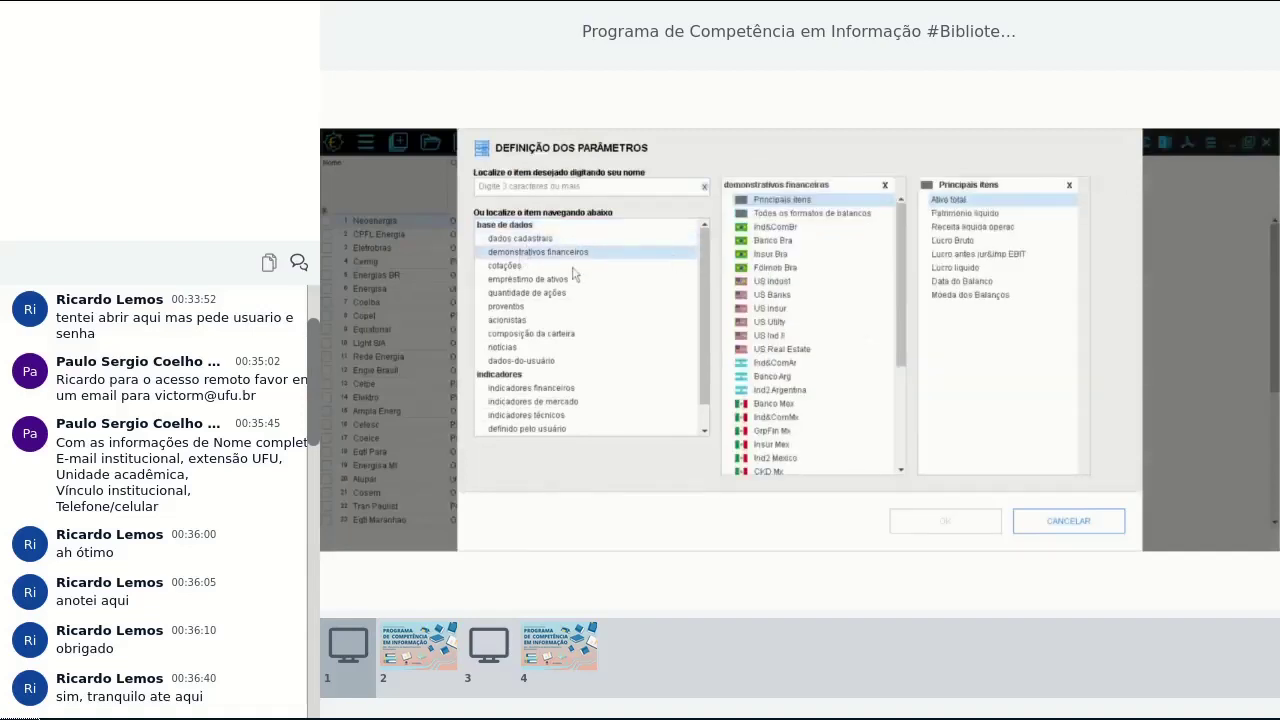
left_click(515, 268)
left_click(515, 279)
left_click(524, 293)
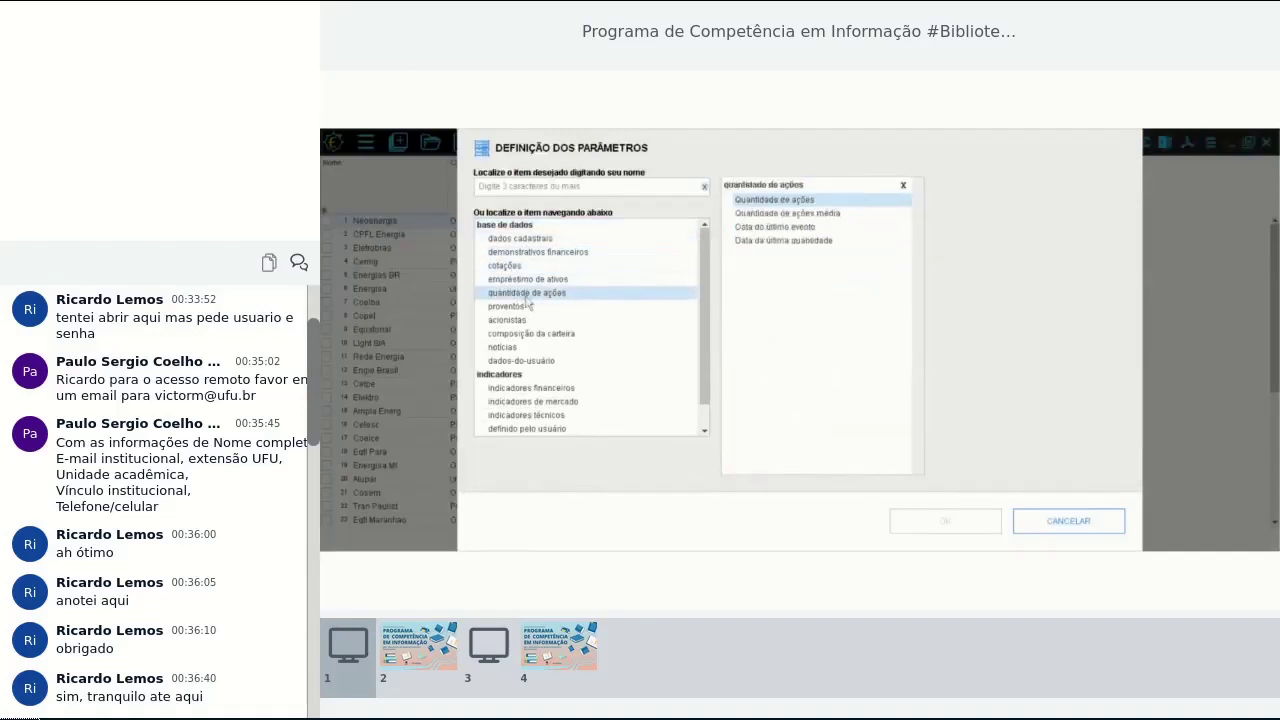
left_click(520, 306)
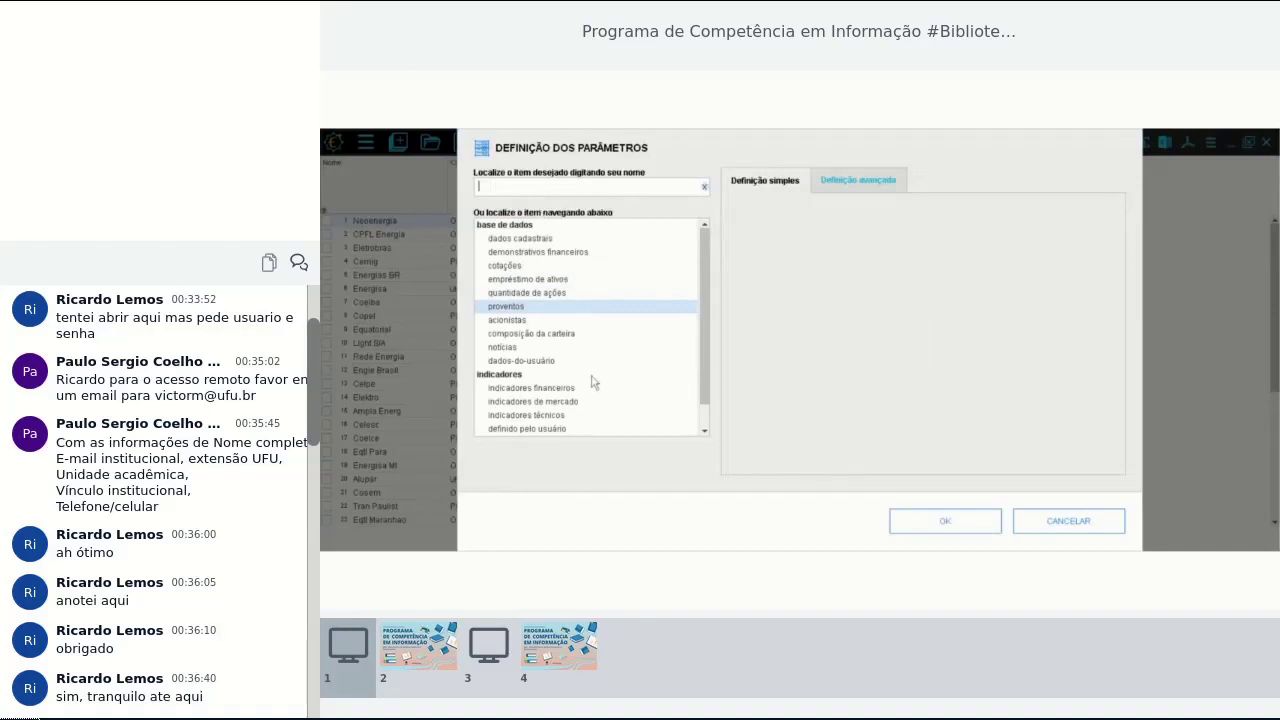
type("lucro brut")
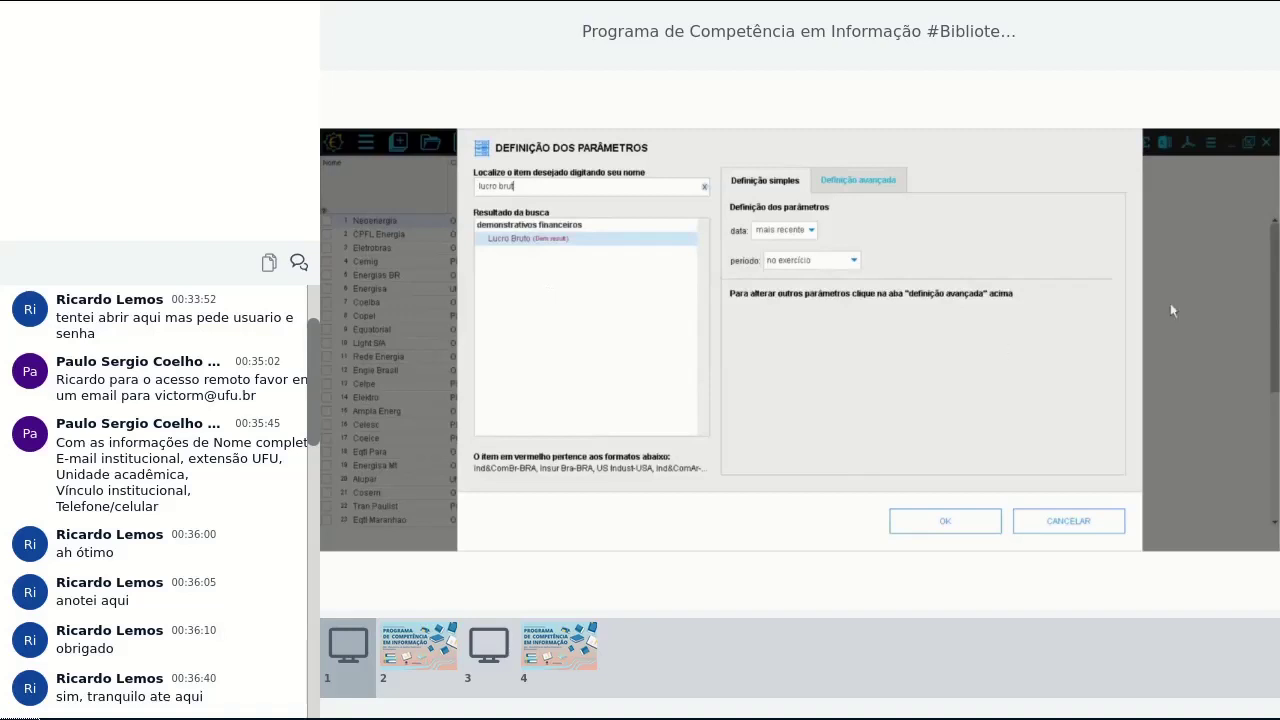
left_click(874, 189)
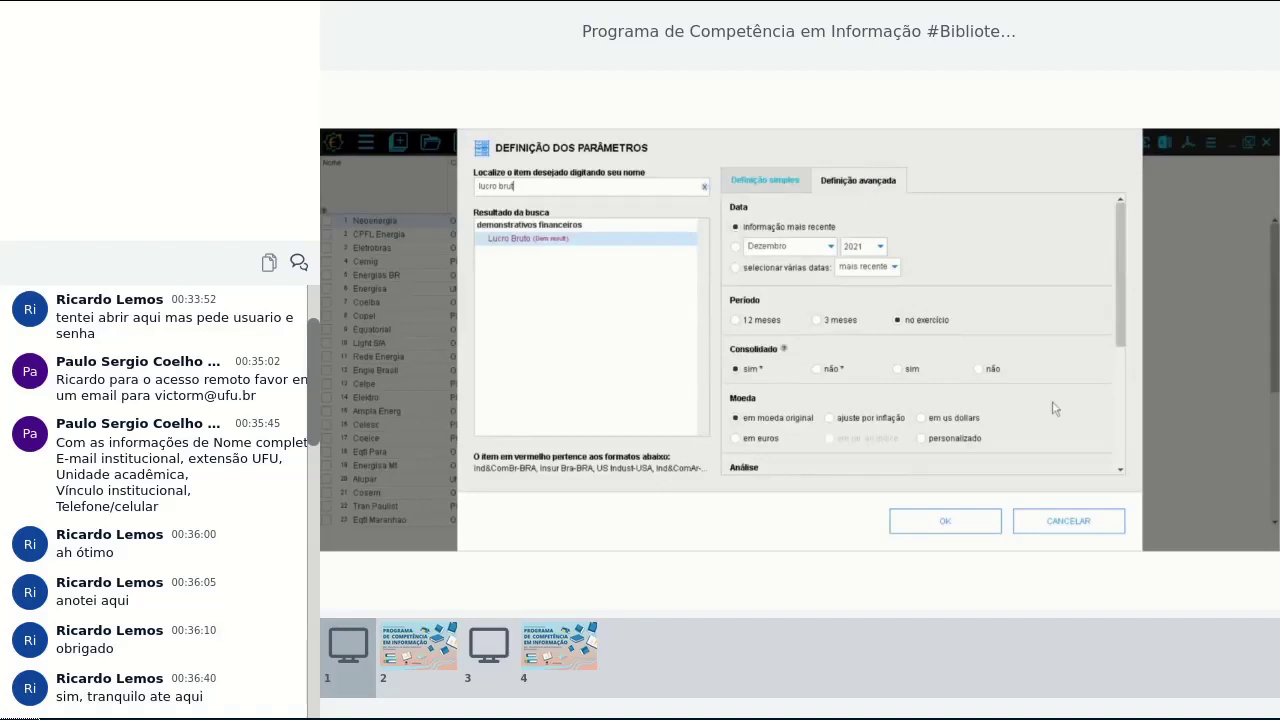
scroll(1053, 408, "down", 3)
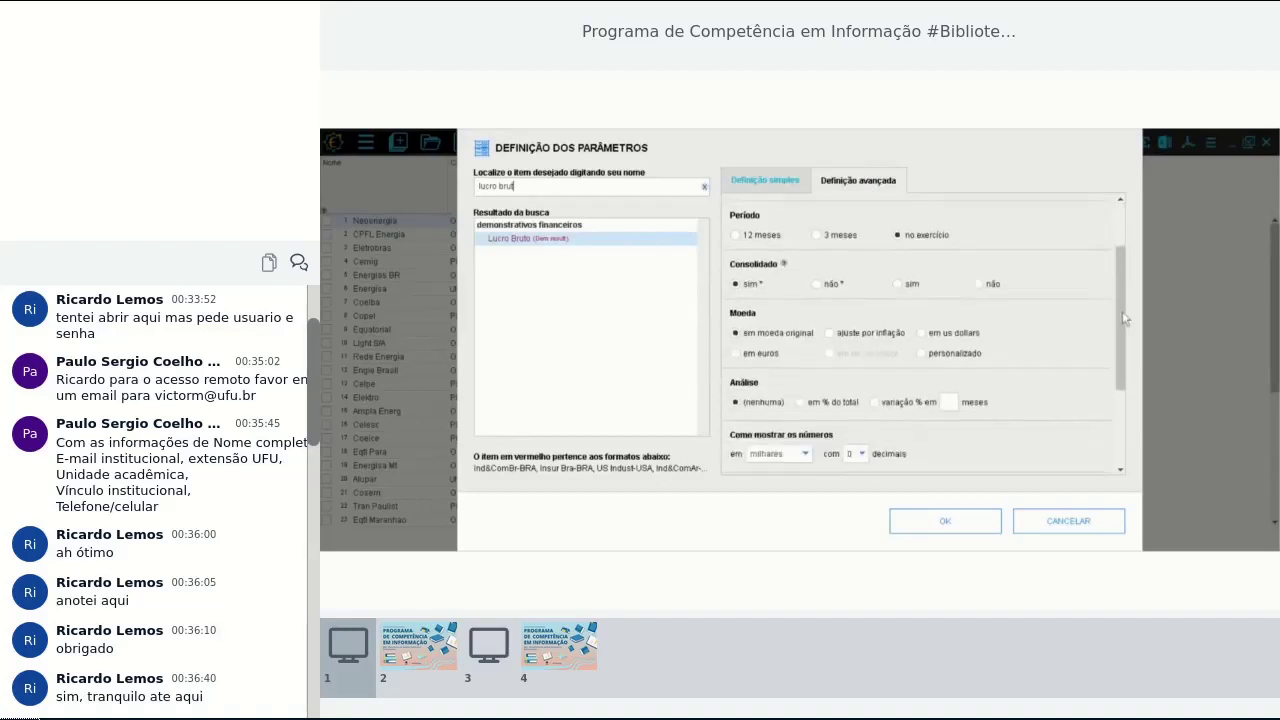
scroll(1117, 263, "up", 3)
Select the multiple dates 2020 Dezembro, 2019 Dezembro and 2018 Dezembro for Lucro Bruto and create the columns
left_click(818, 270)
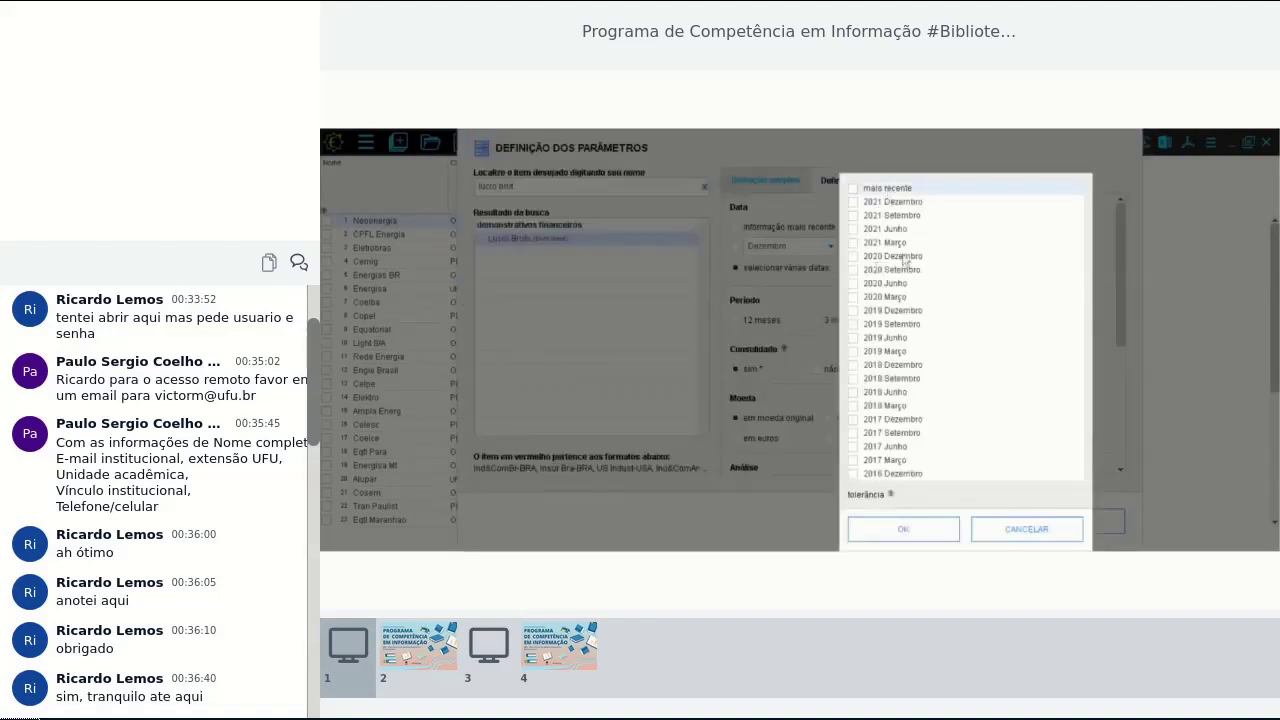
left_click(903, 258)
left_click(908, 314)
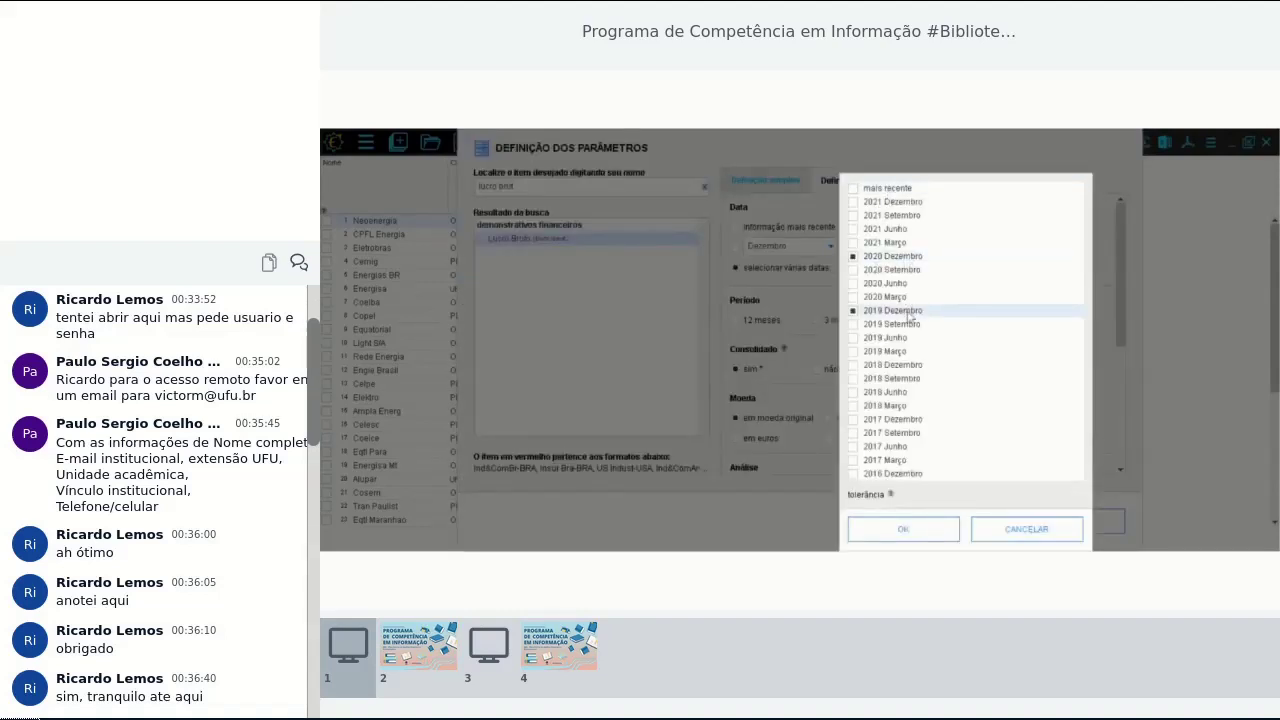
left_click(906, 366)
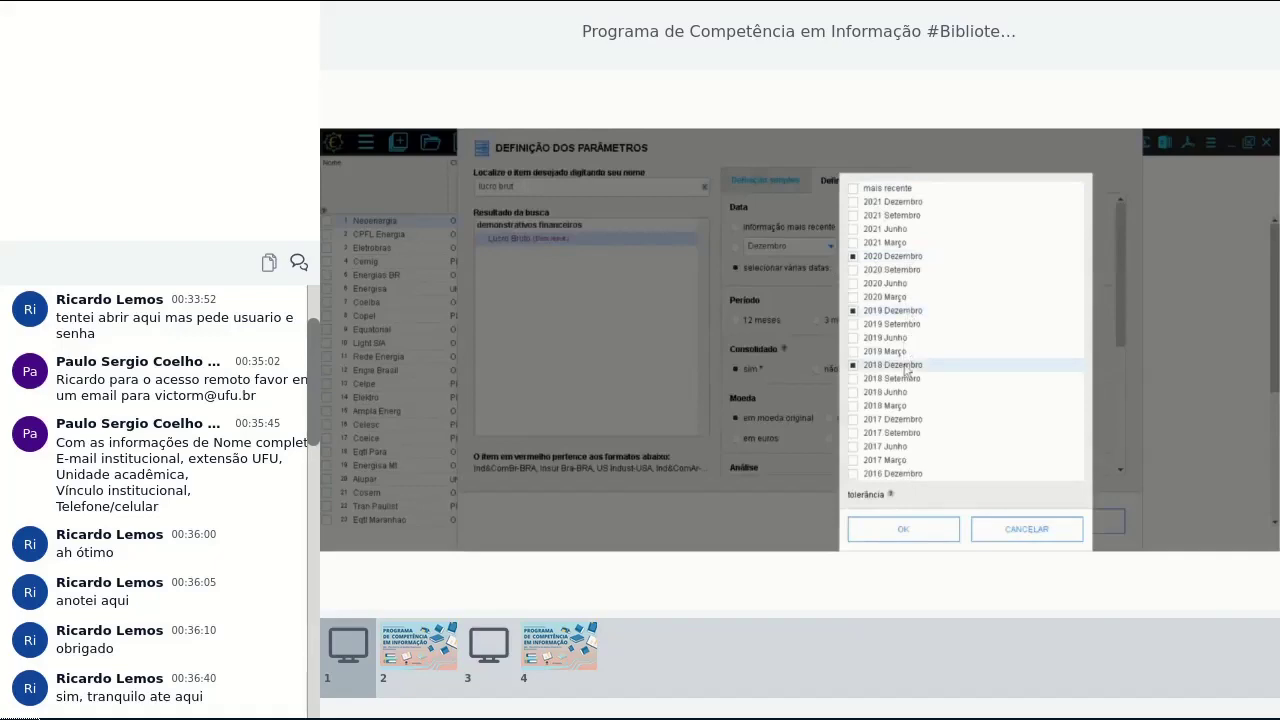
left_click(922, 540)
left_click(948, 526)
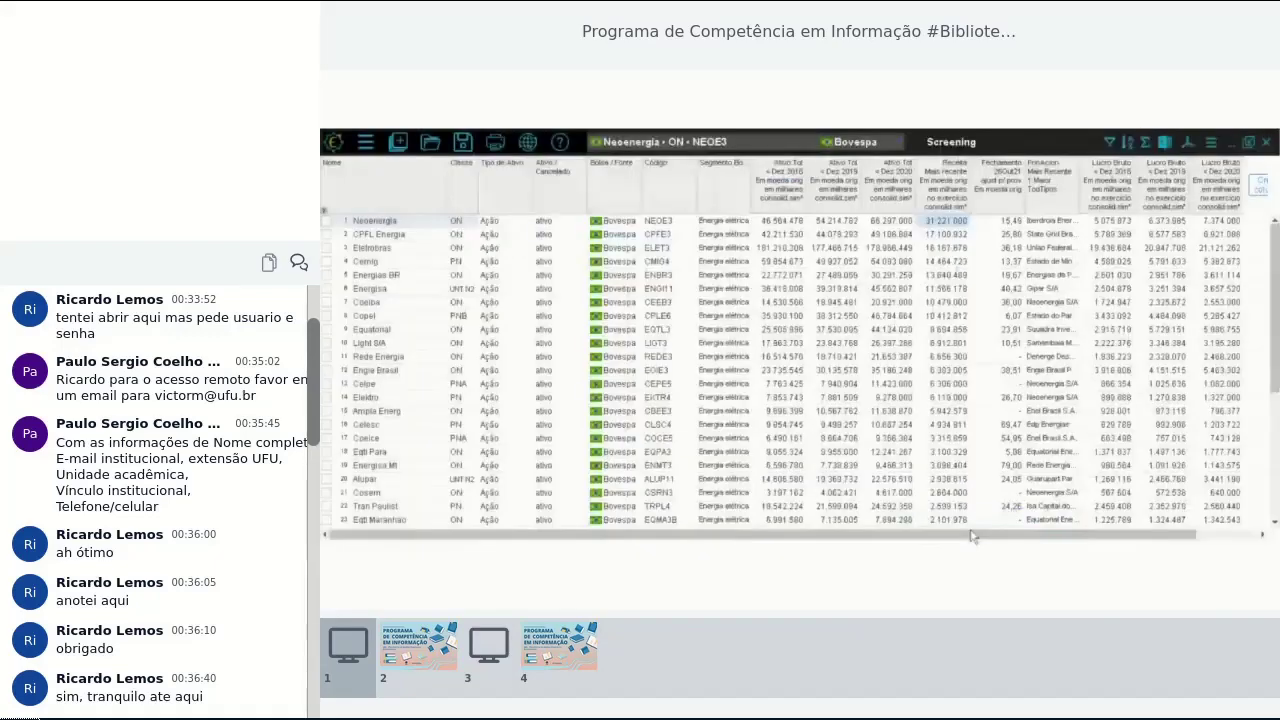
Create a column for Margem Bruta % from indicadores financeiros with the most recent date and a 12 meses period
left_click_drag(982, 540, 1033, 540)
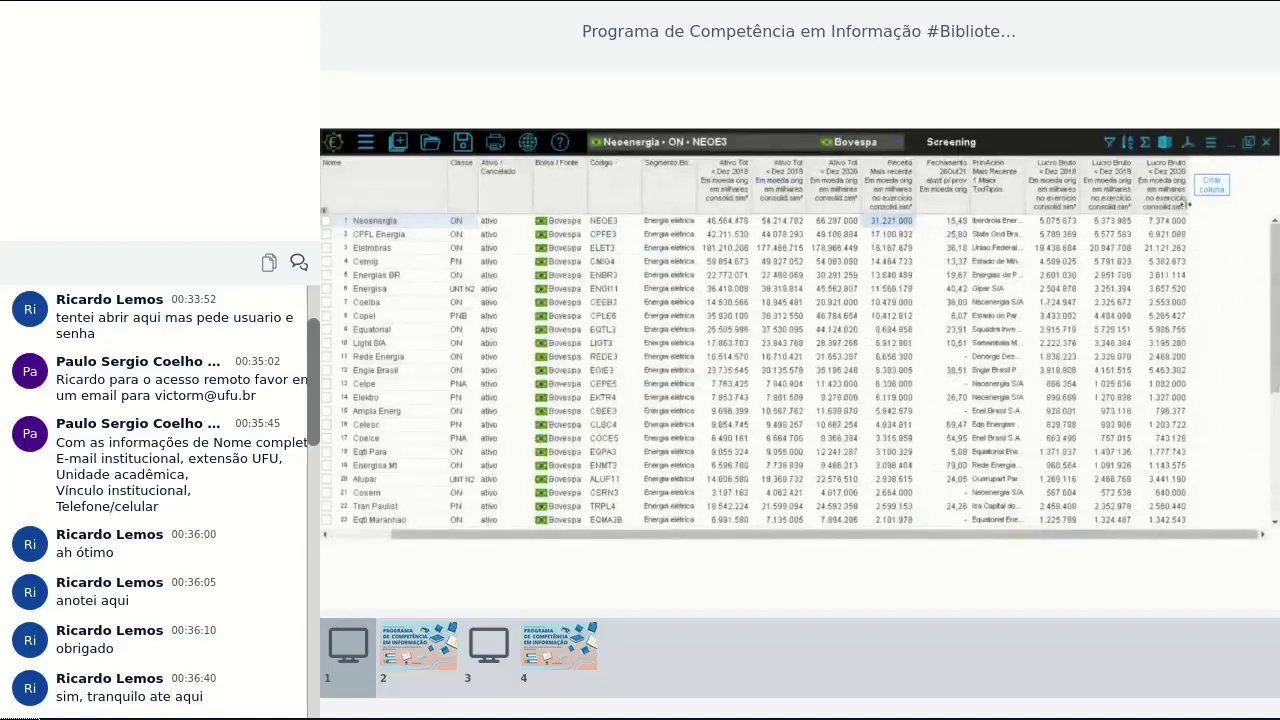
left_click(1212, 186)
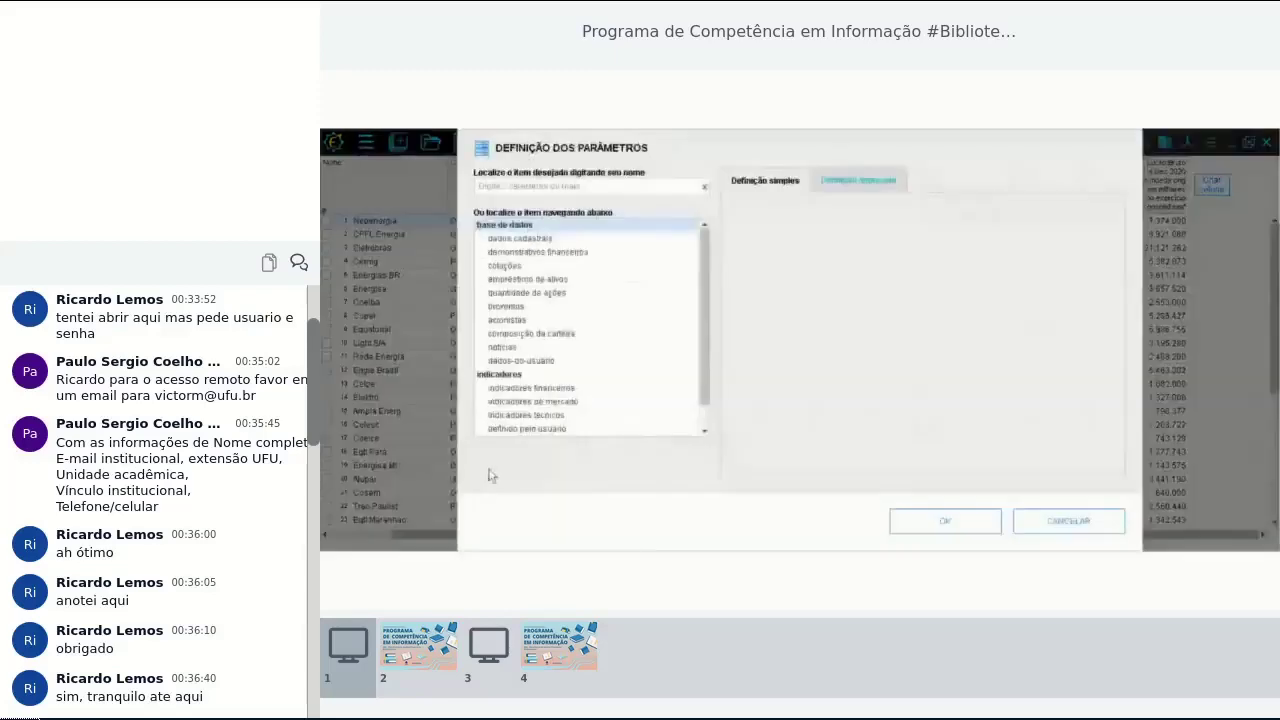
left_click(543, 416)
left_click(548, 389)
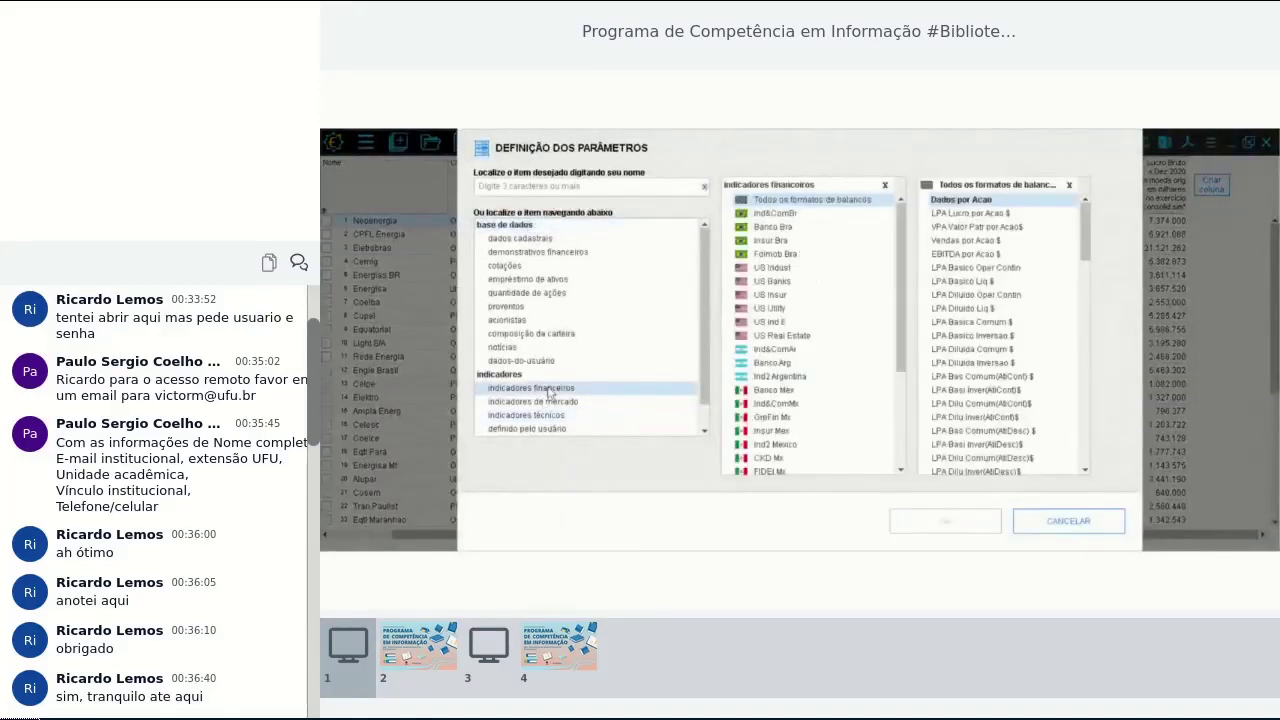
scroll(1088, 282, "down", 10)
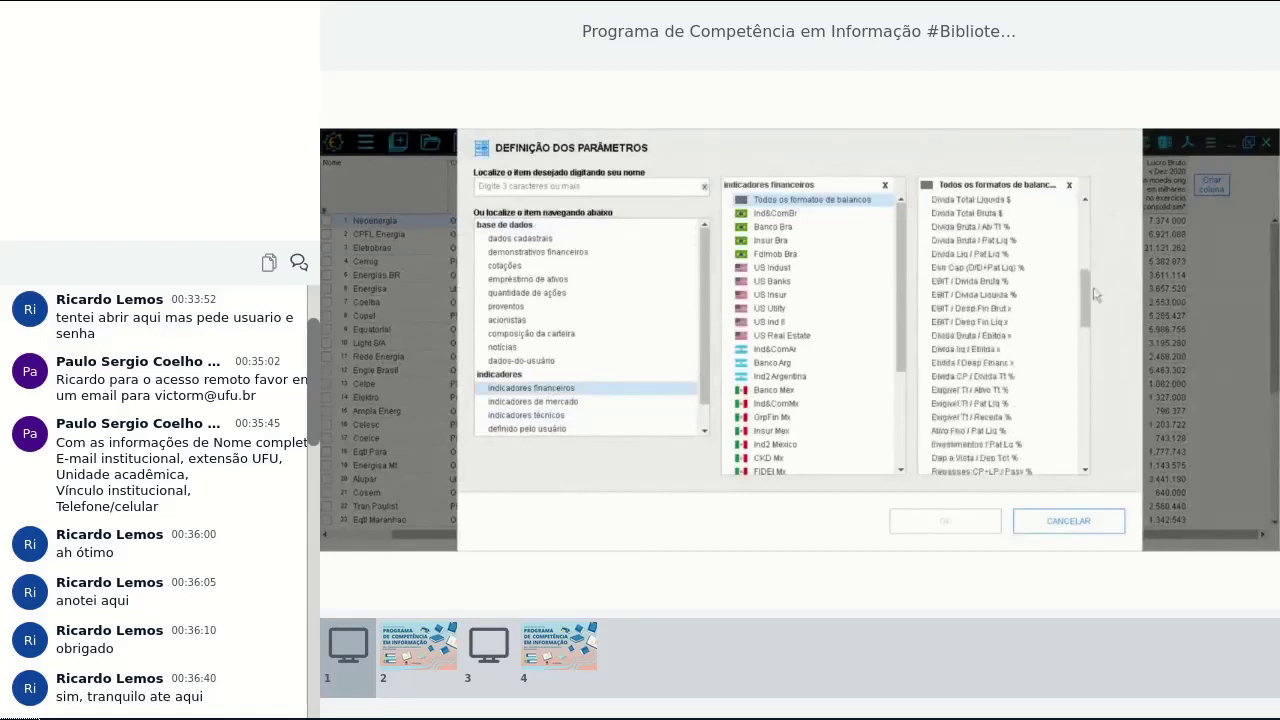
scroll(1096, 318, "down", 5)
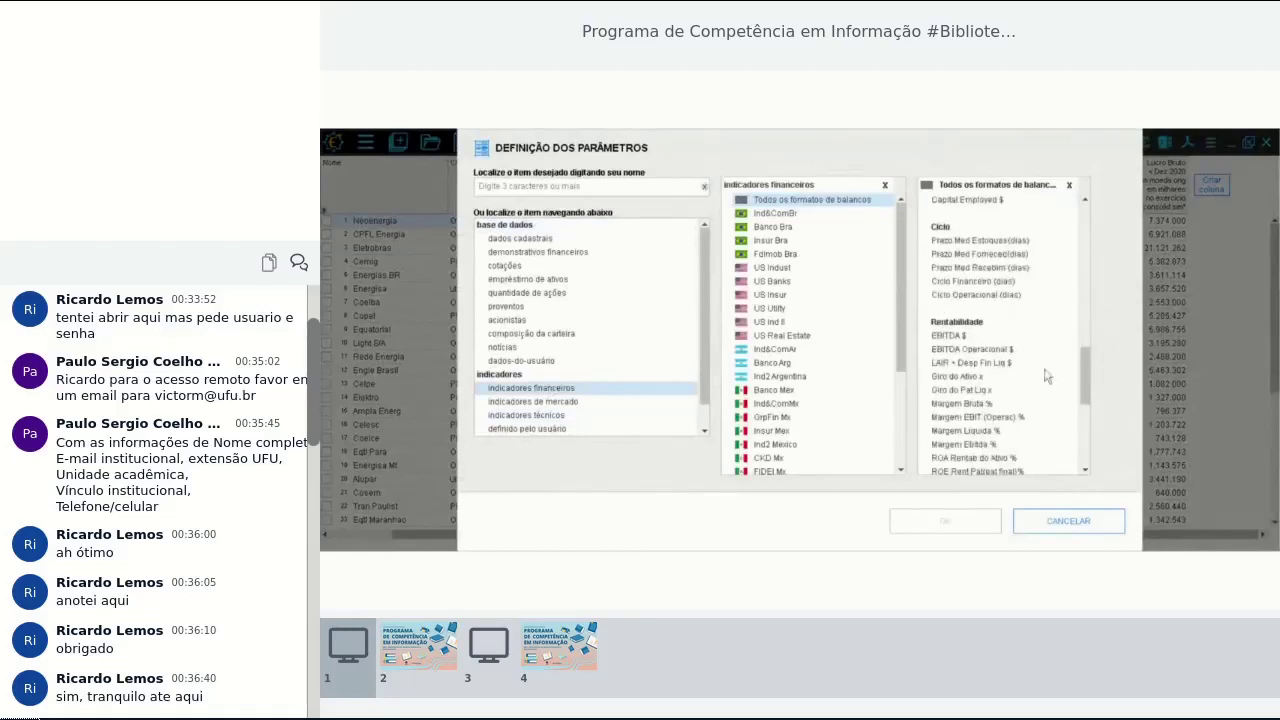
double_click(968, 420)
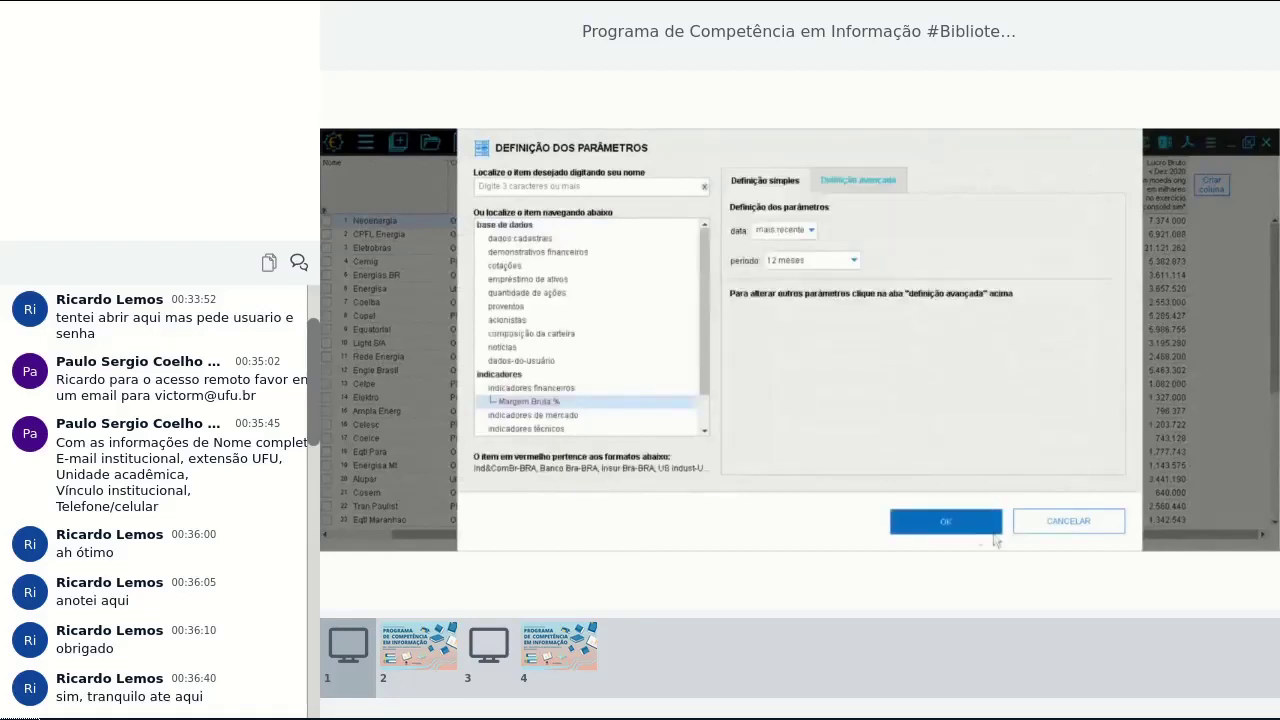
left_click(985, 524)
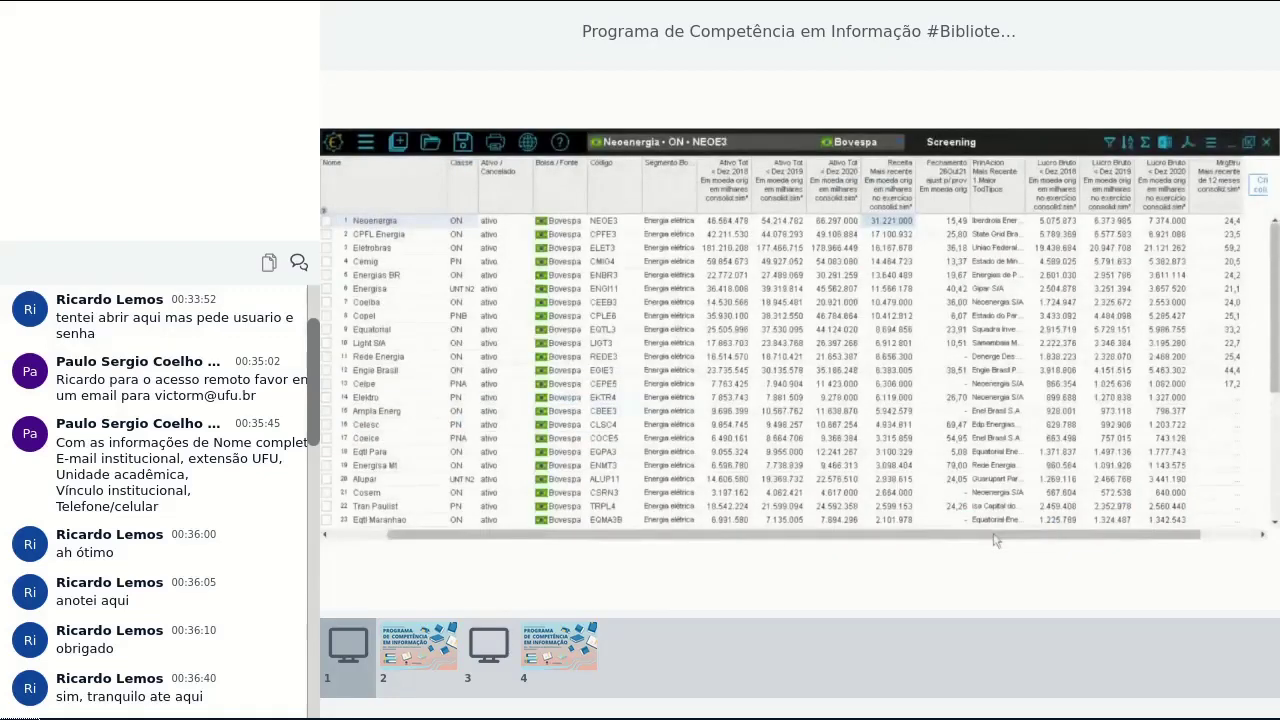
Create a column for Valor de Mercado $ from indicadores de mercado, keeping the D-0 date
left_click_drag(995, 537, 1057, 537)
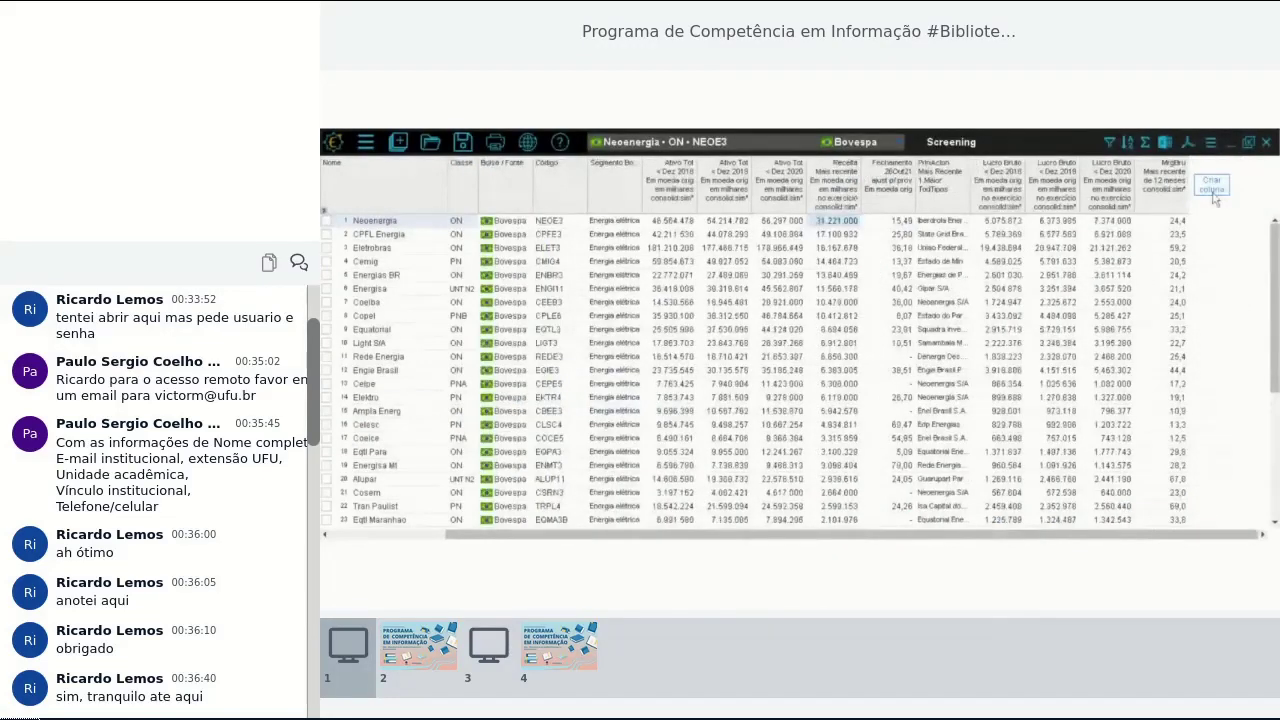
left_click(1213, 195)
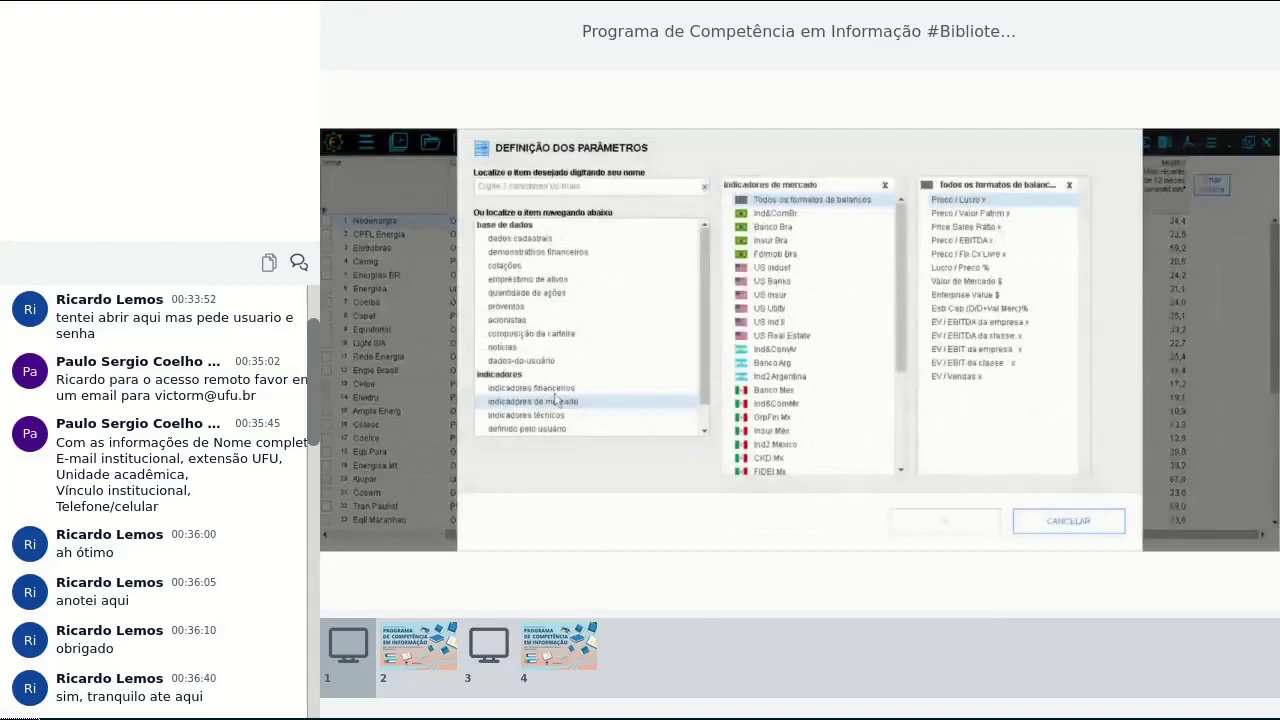
double_click(965, 282)
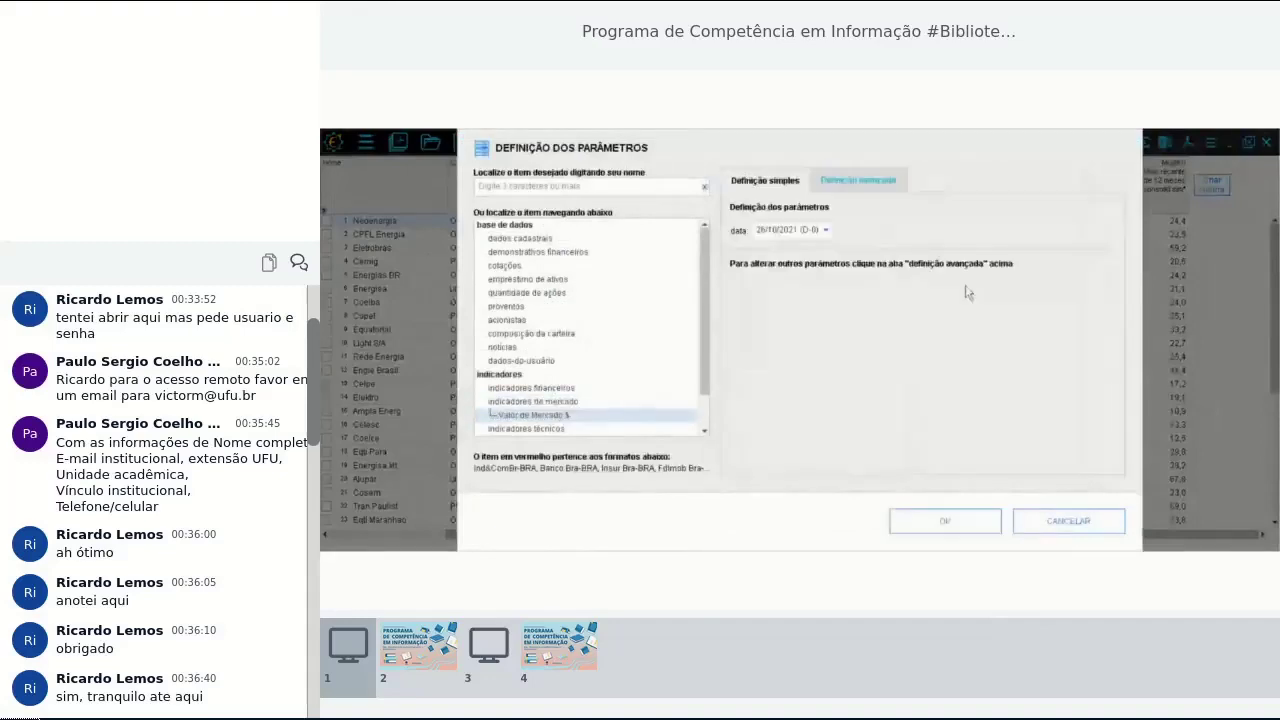
left_click(954, 521)
left_click_drag(1085, 534, 1140, 533)
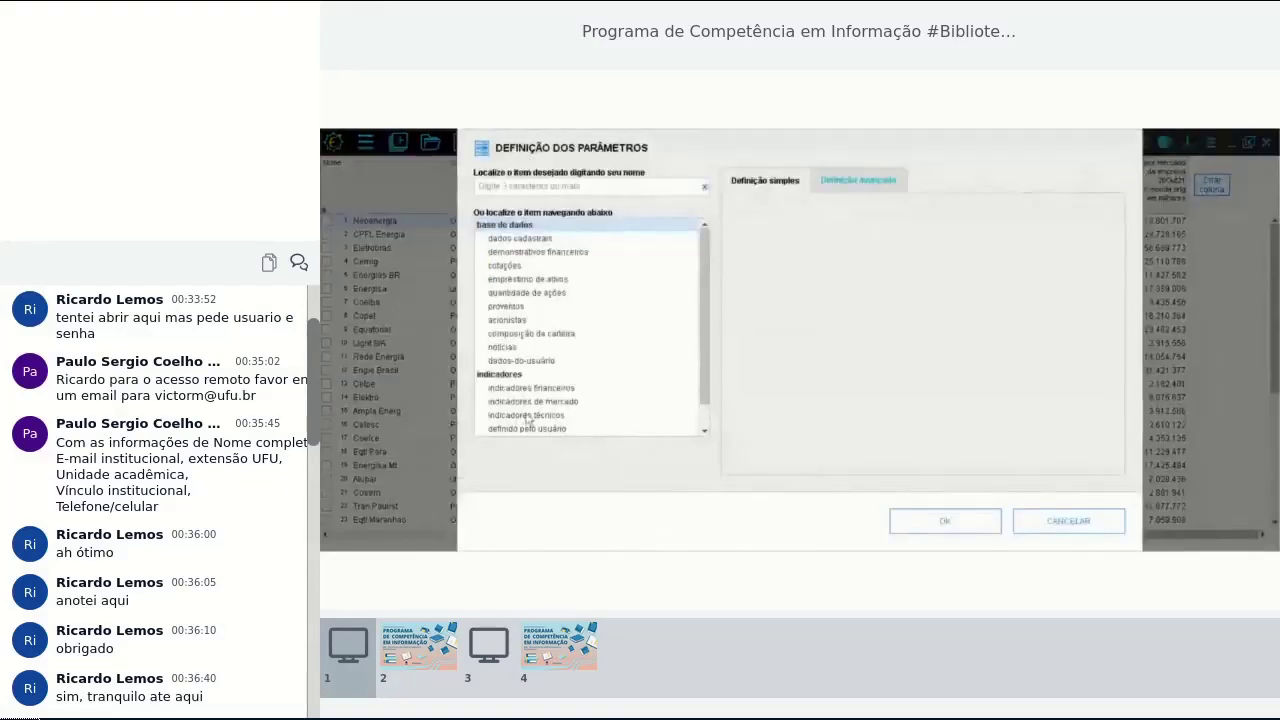
Create Retorno columns from indicadores técnicos for the periods 1 Dia, 1 Mês, 6 Meses and 1 Ano
left_click(540, 418)
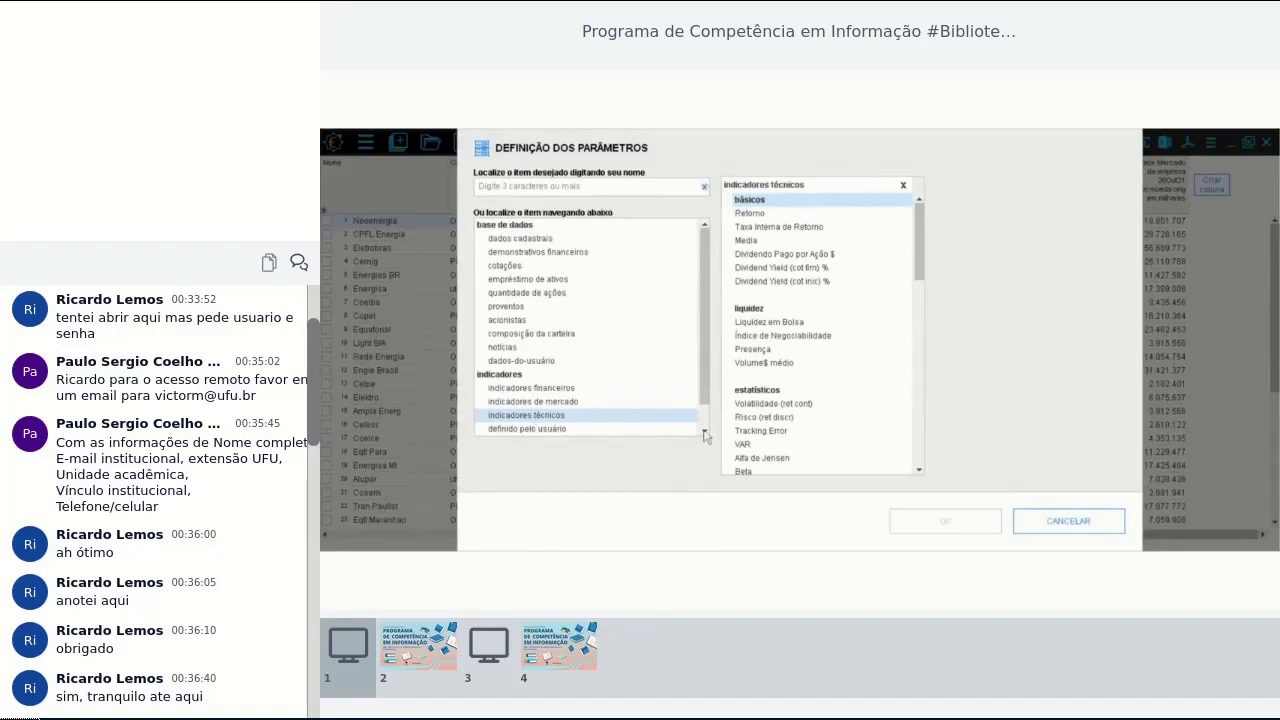
left_click(750, 214)
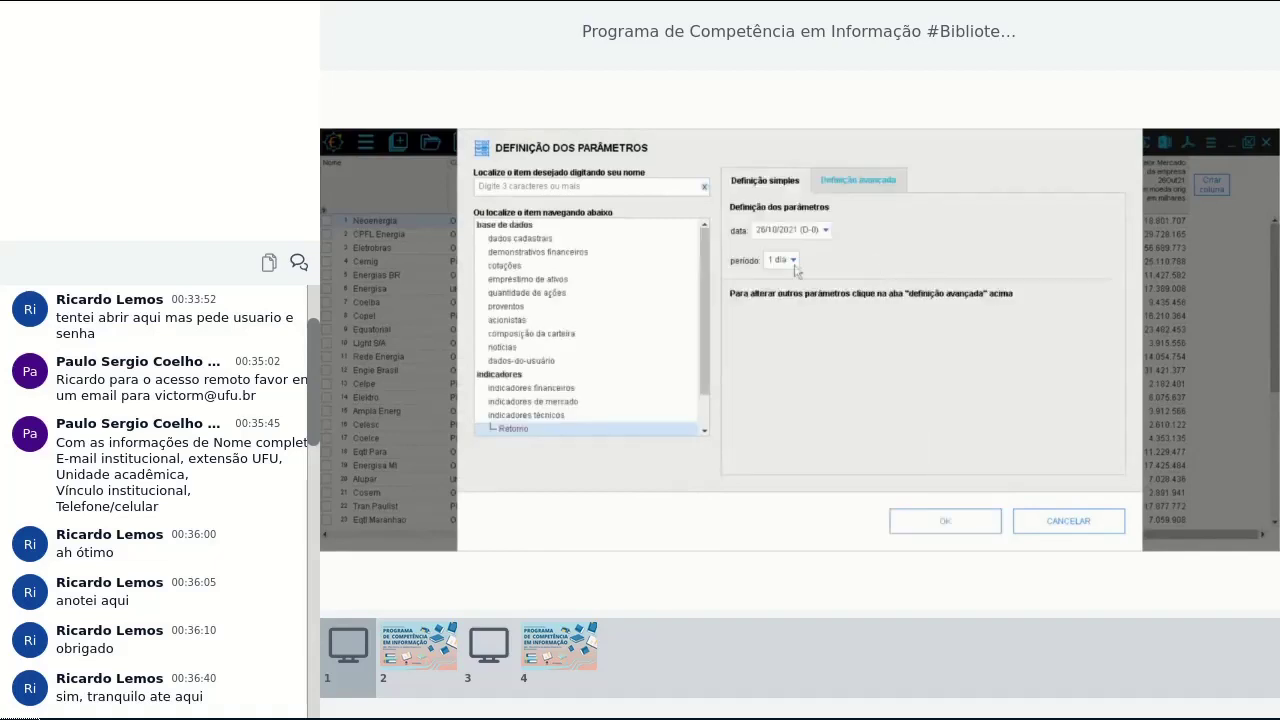
left_click(794, 262)
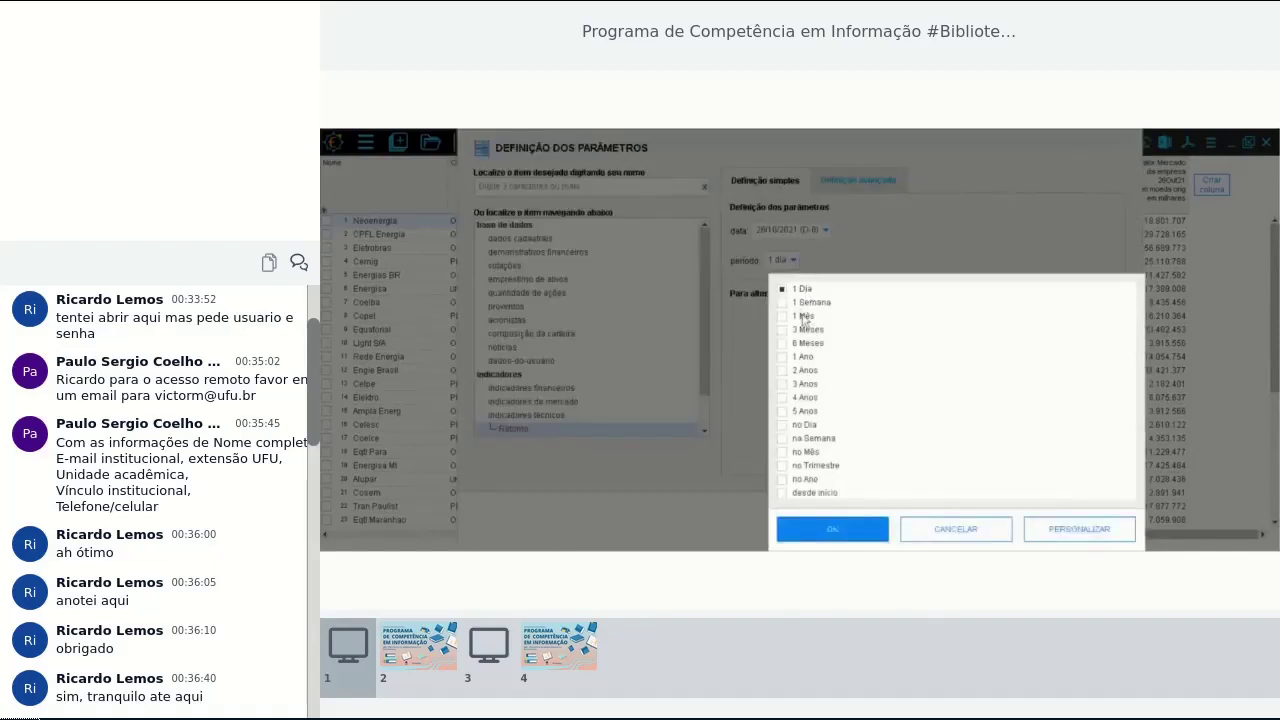
left_click(803, 316)
left_click(805, 343)
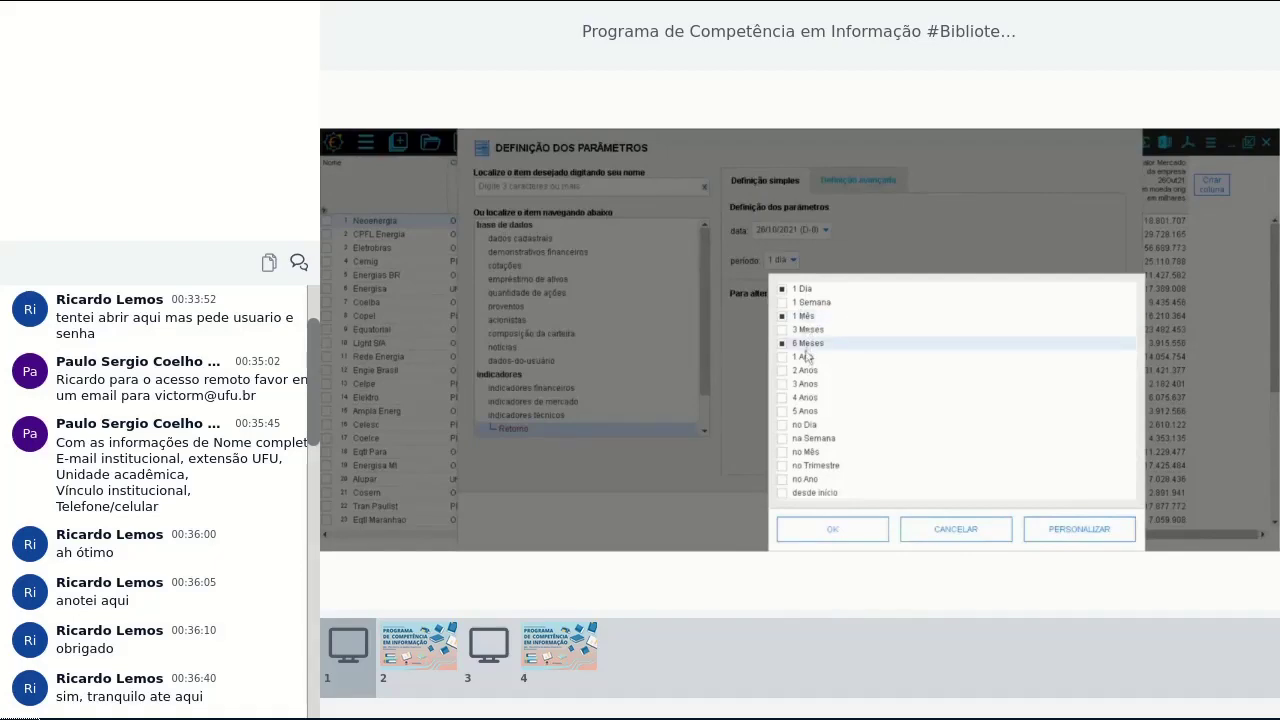
left_click(805, 356)
left_click(860, 530)
left_click(935, 525)
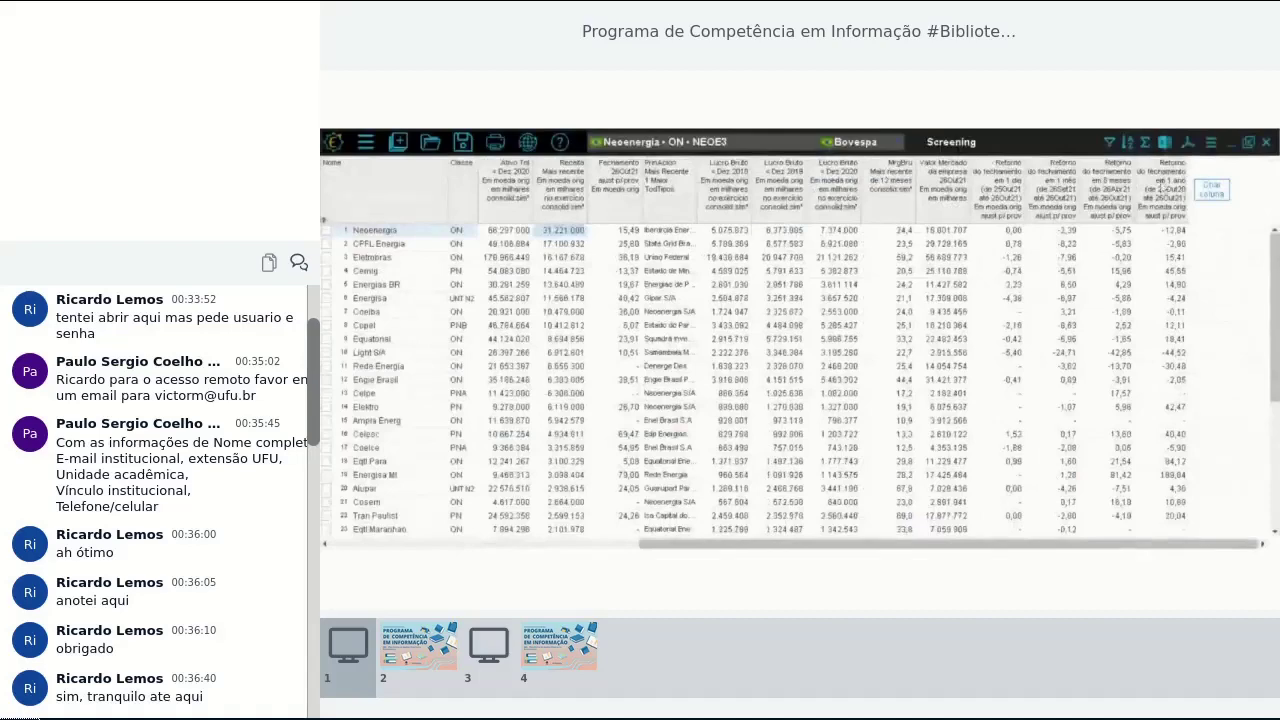
Sort the table in descending order by the 1-year Retorno column and select the first share's 1-year return
right_click(1163, 185)
left_click(1146, 294)
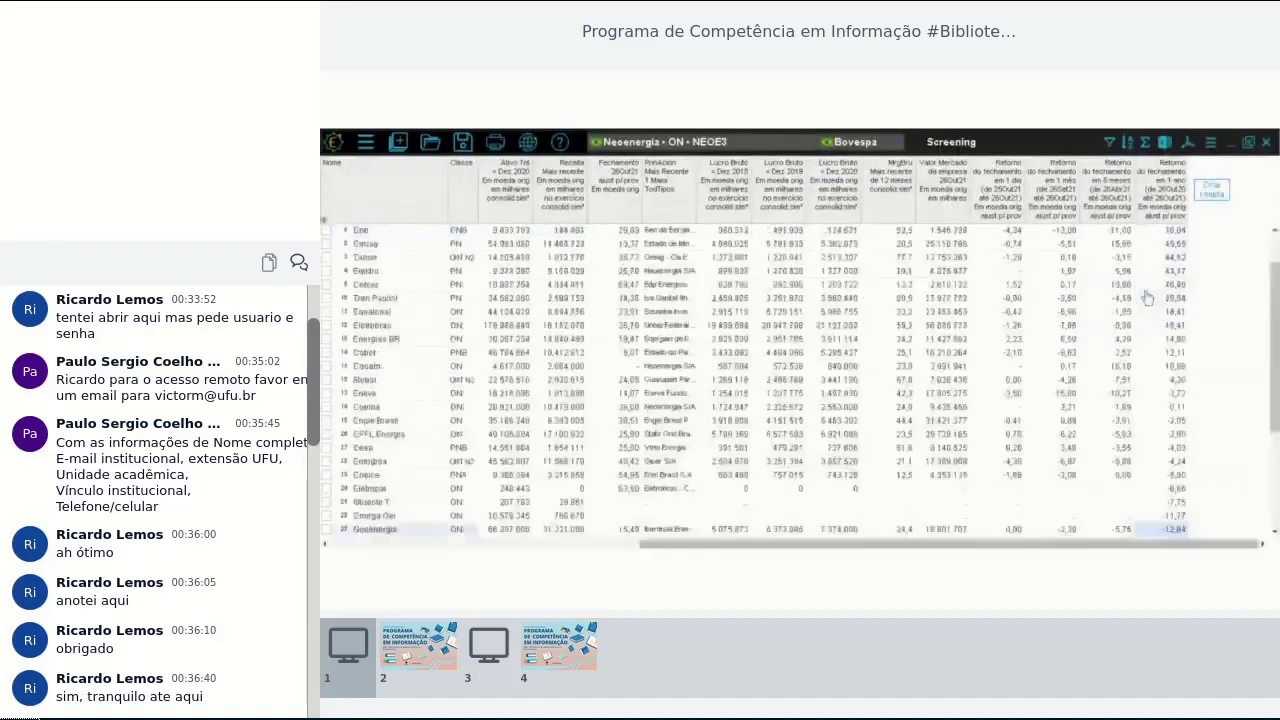
scroll(1160, 270, "up", 2)
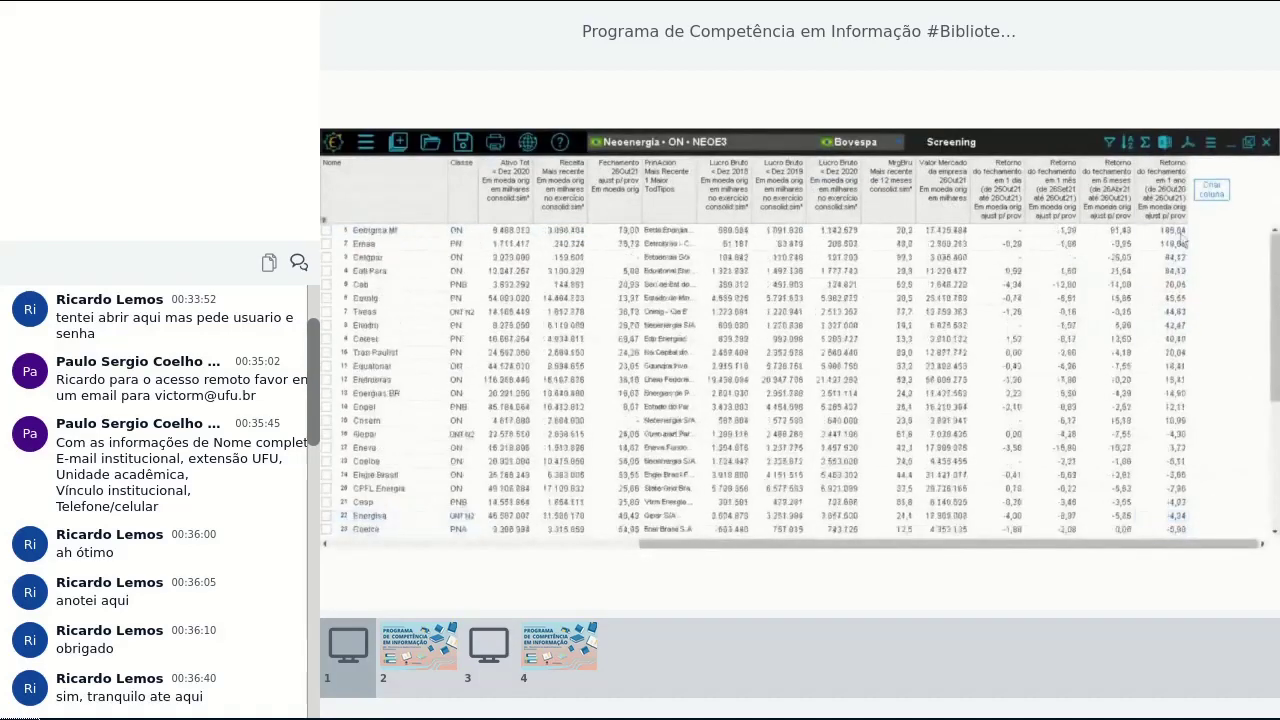
left_click(1178, 231)
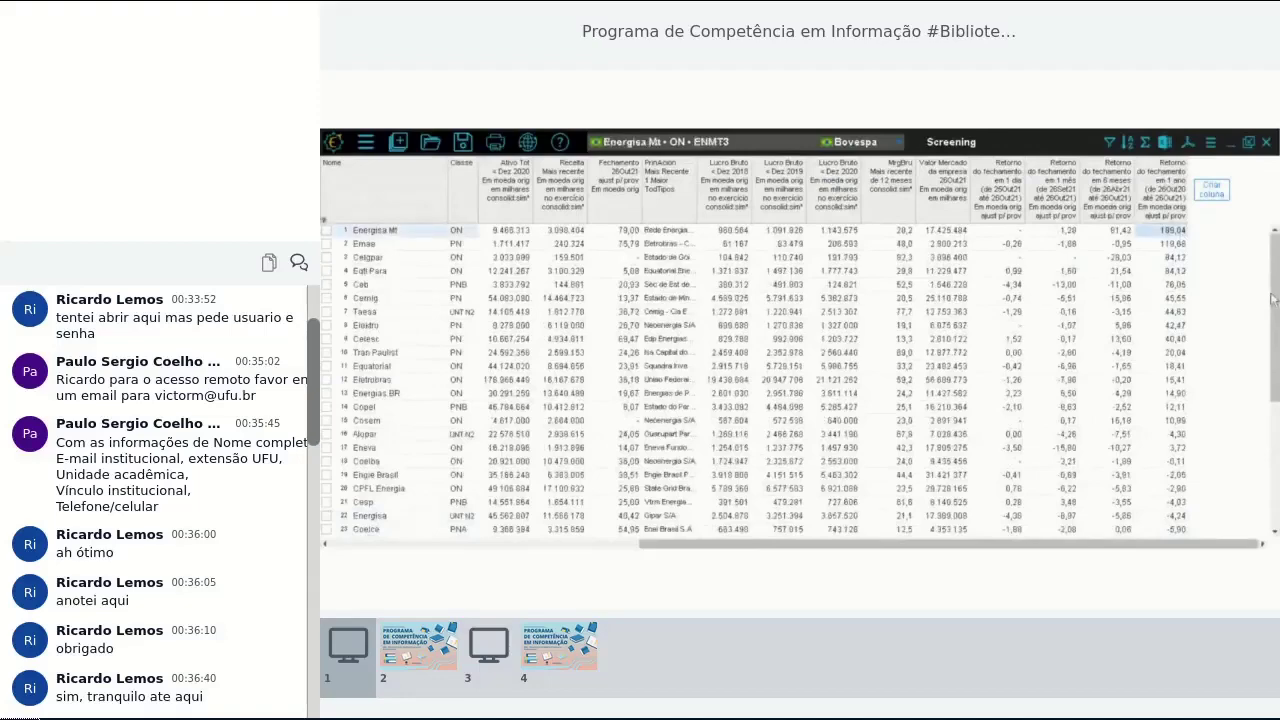
Create a column for Volatilidade (ret cont) from indicadores técnicos, keeping the default date and period
left_click(1210, 190)
left_click(545, 418)
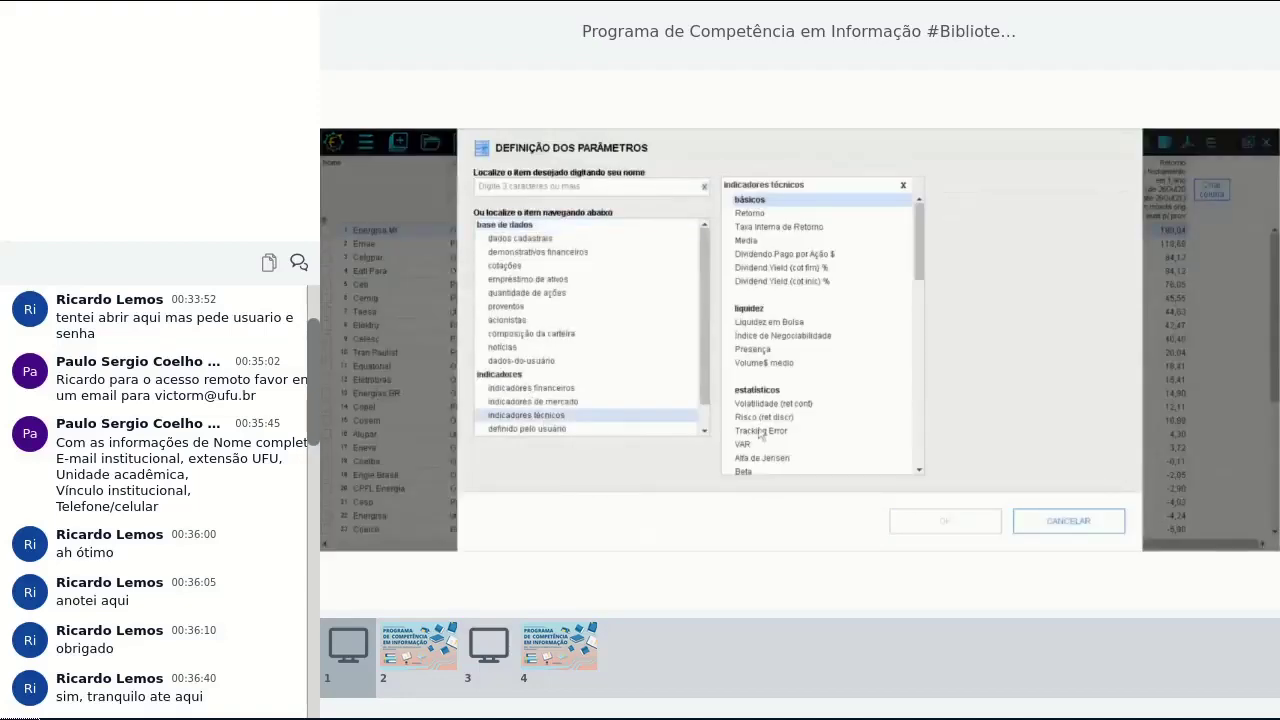
left_click(770, 409)
left_click(939, 516)
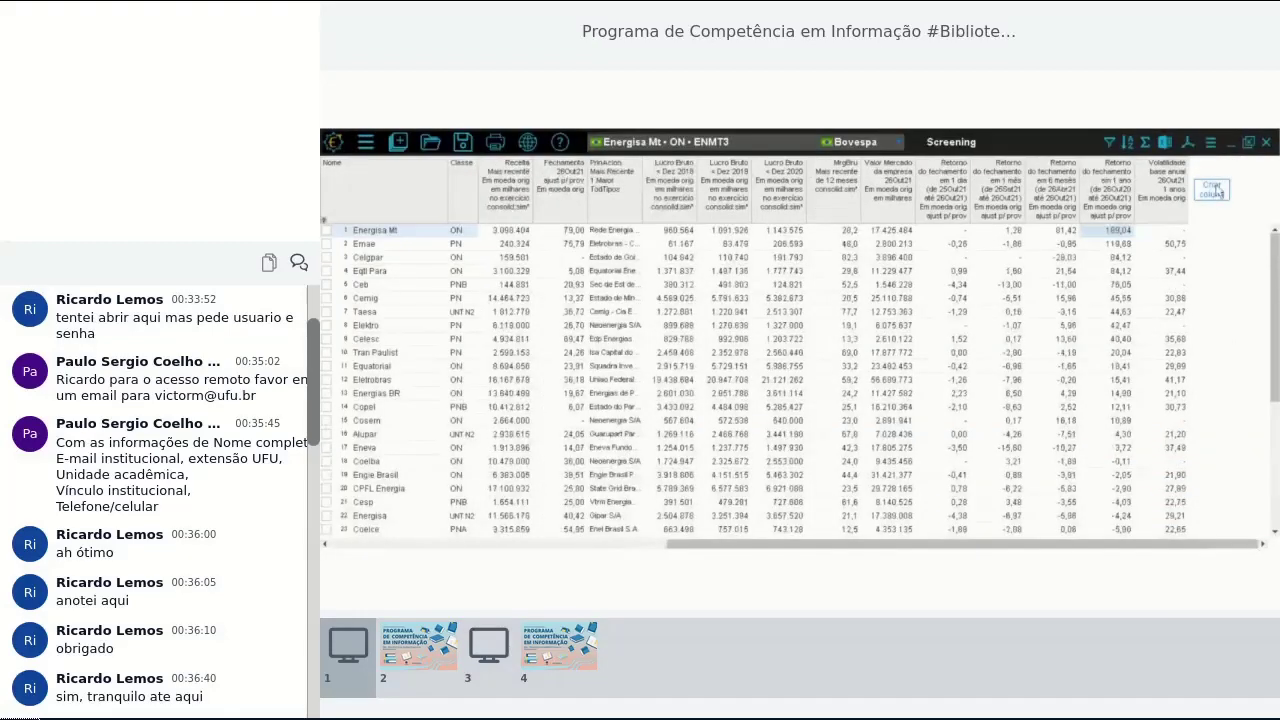
Create a column for the technical indicator Beta by searching "beta", keeping its default parameters
left_click(1212, 190)
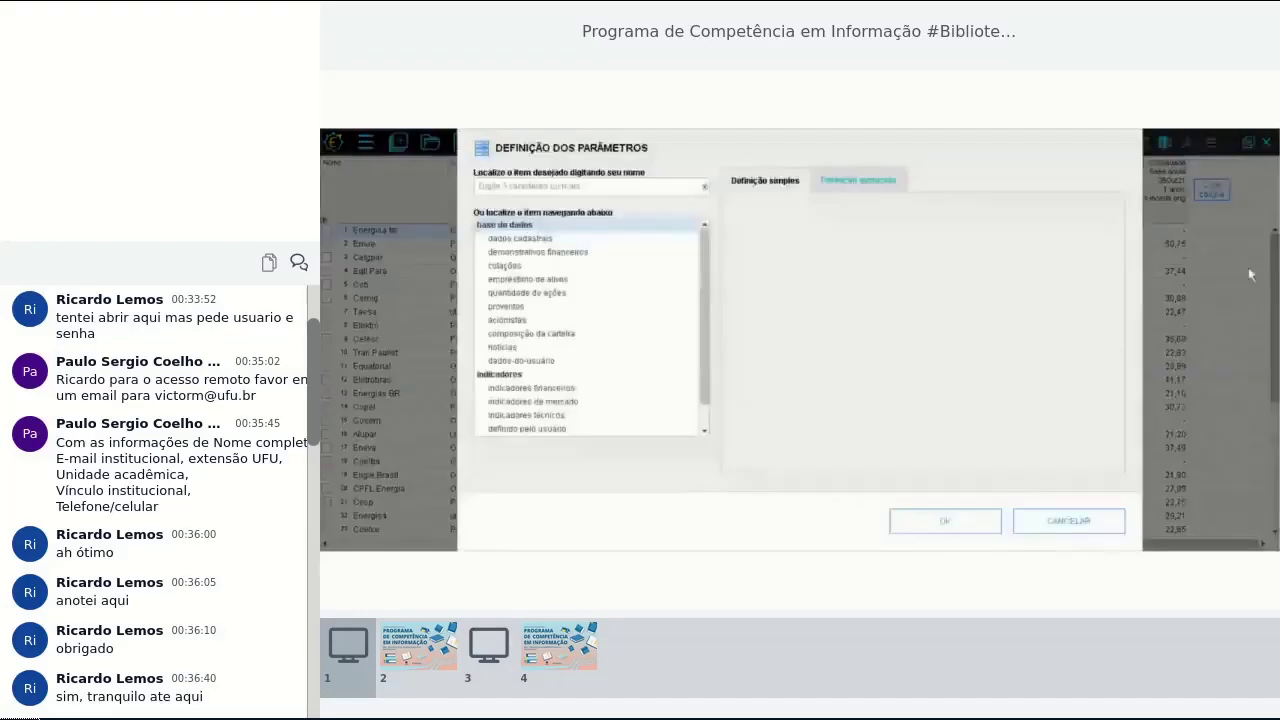
left_click(512, 389)
left_click(524, 414)
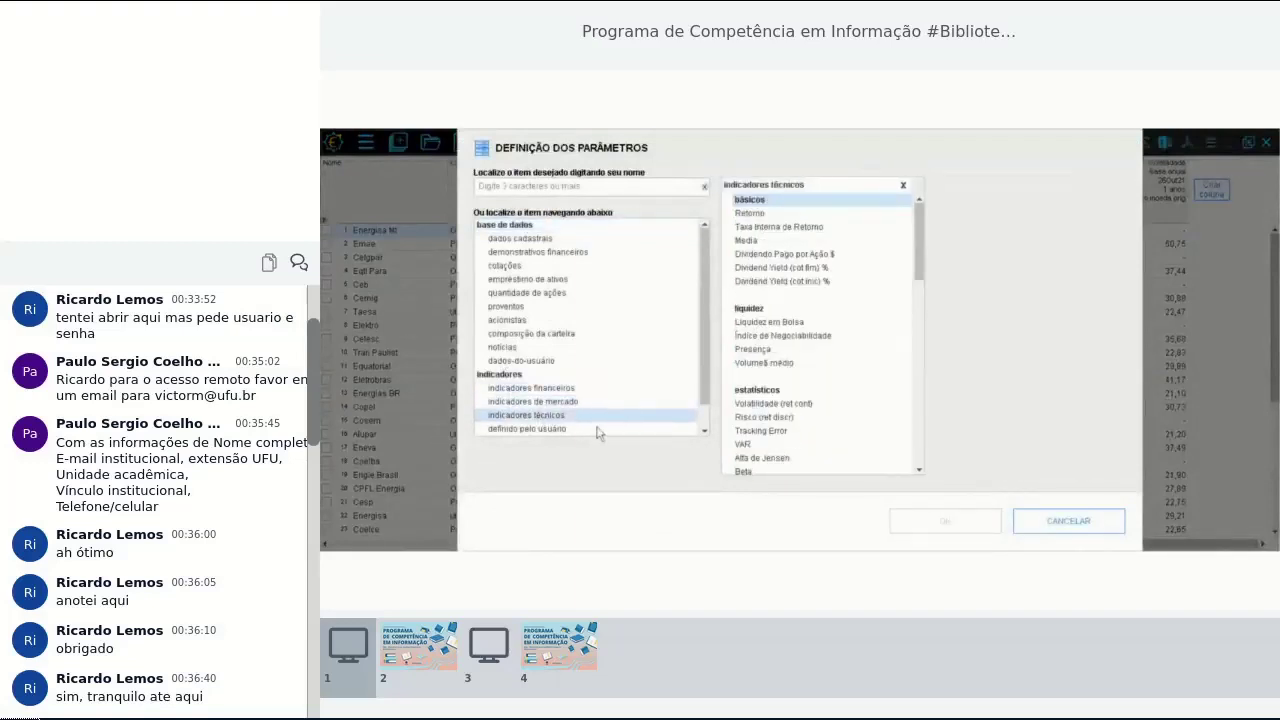
left_click(590, 186)
type("beta")
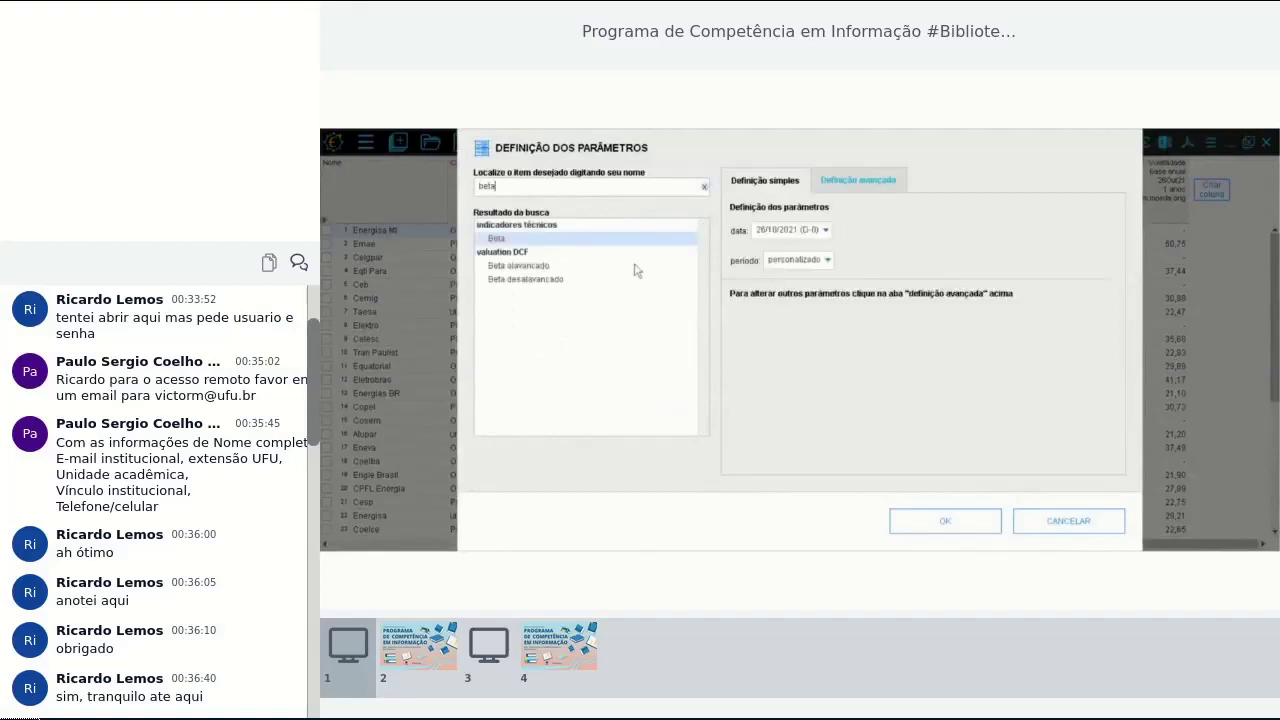
double_click(635, 266)
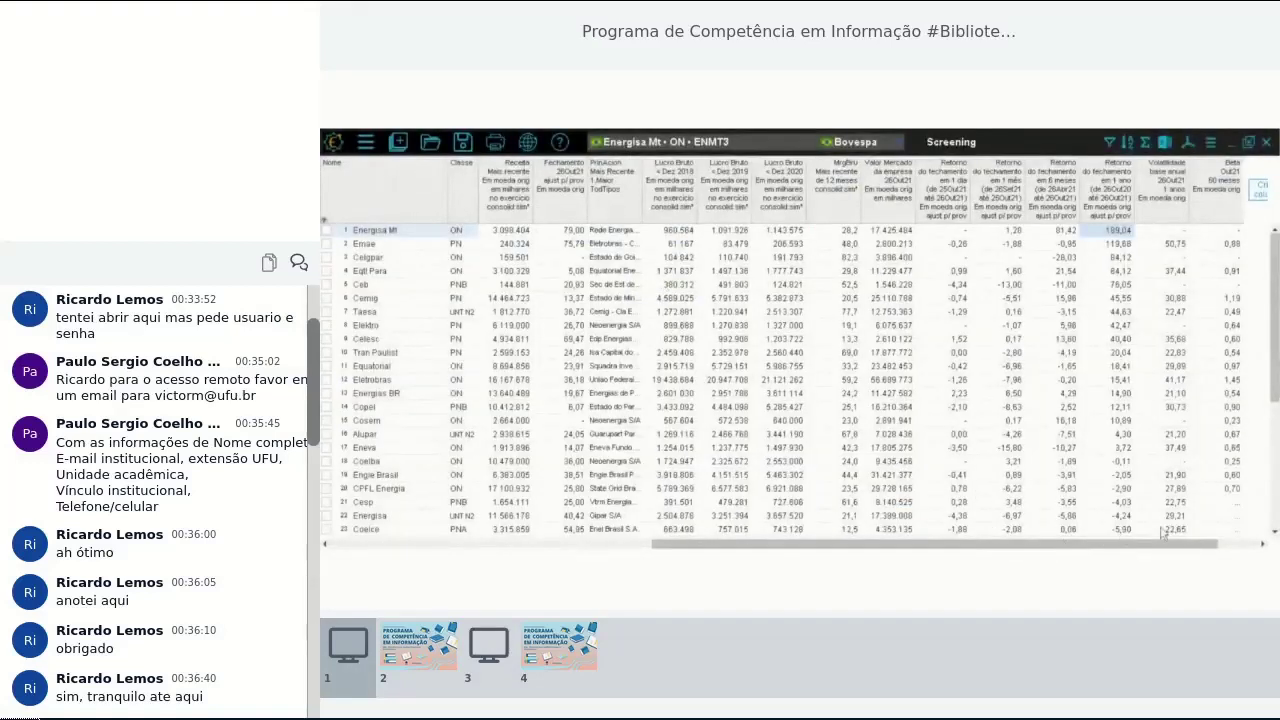
left_click(1222, 546)
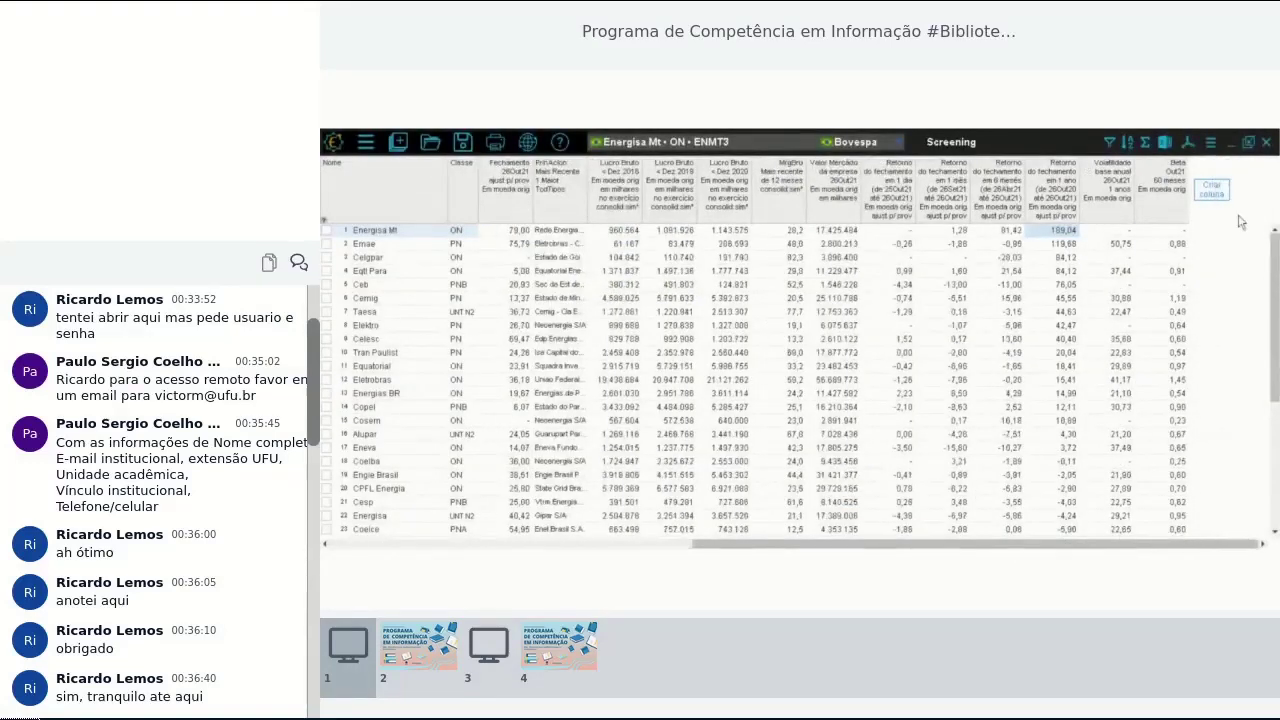
Create a column for Máximo da série from indicadores técnicos with a period of 6 meses
left_click(1218, 192)
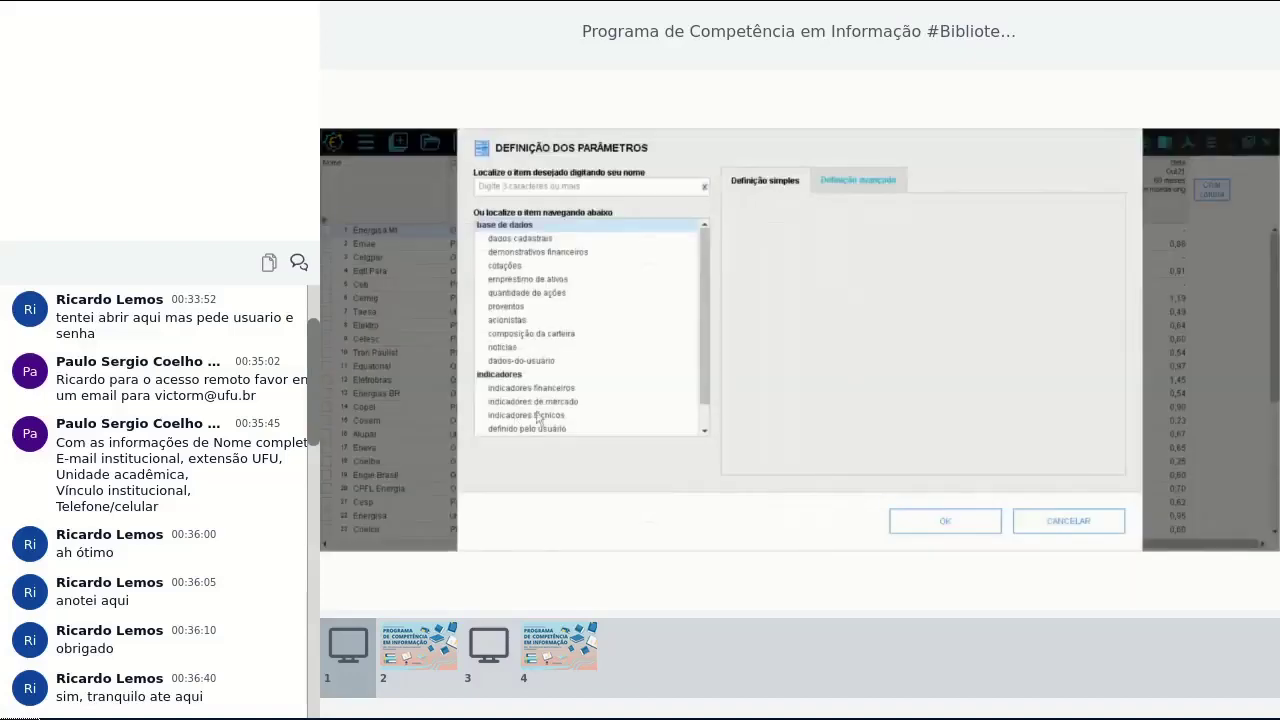
left_click(526, 415)
scroll(838, 334, "down", 10)
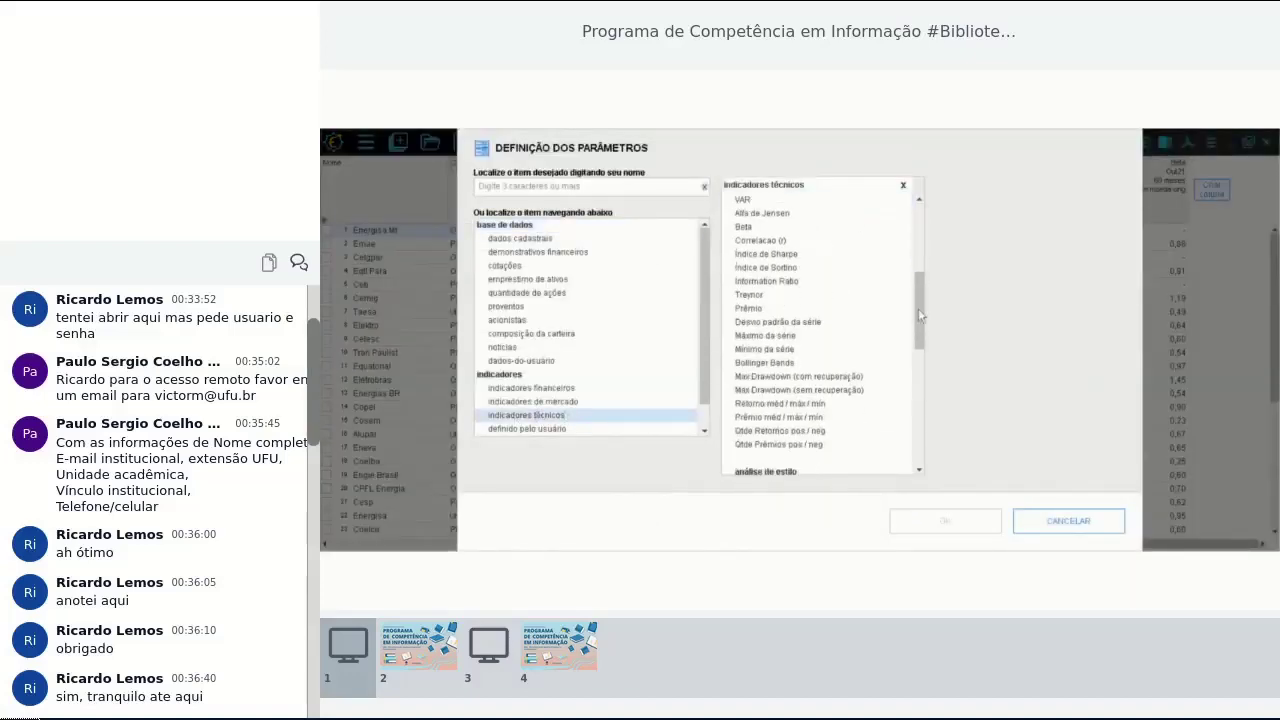
double_click(762, 256)
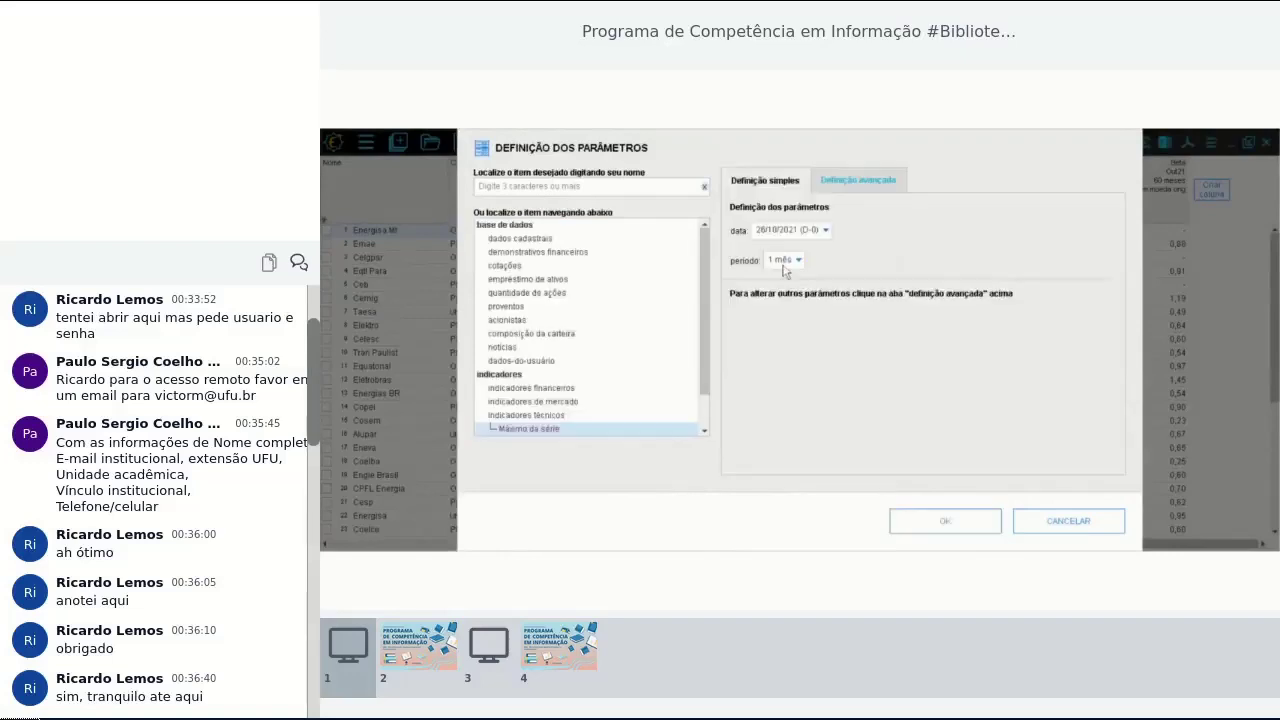
left_click(789, 259)
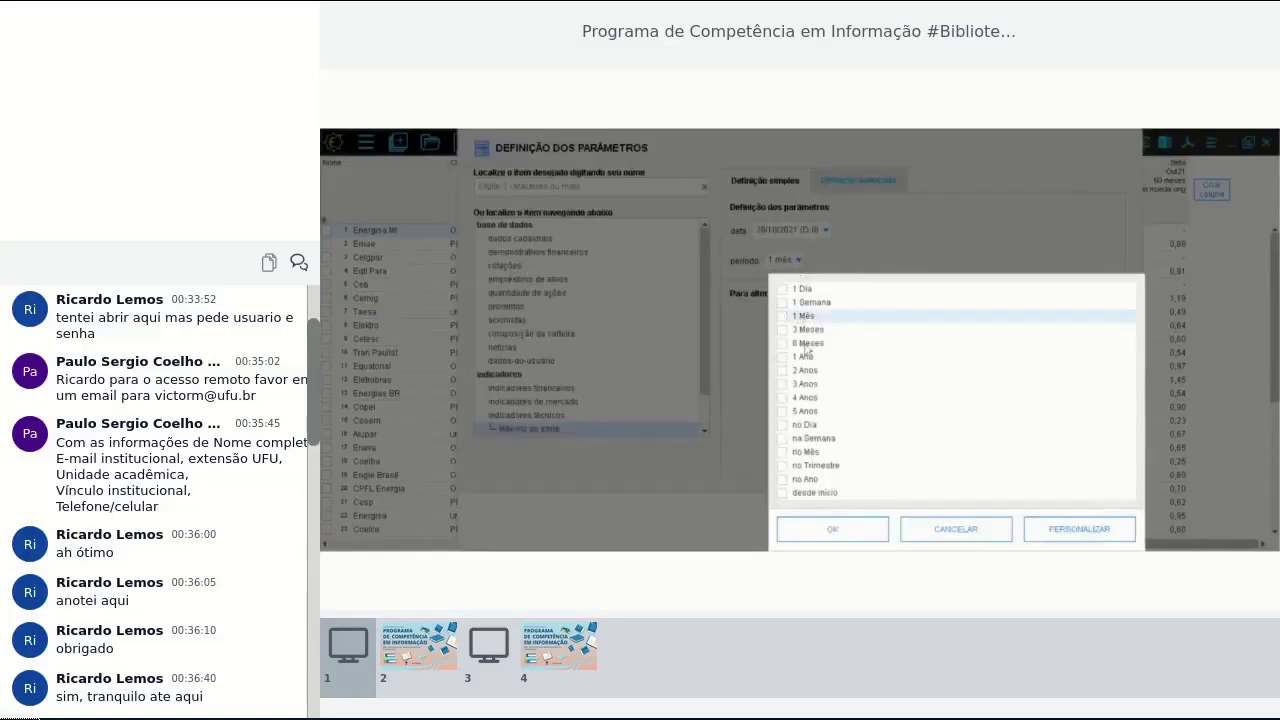
left_click(808, 343)
left_click(836, 529)
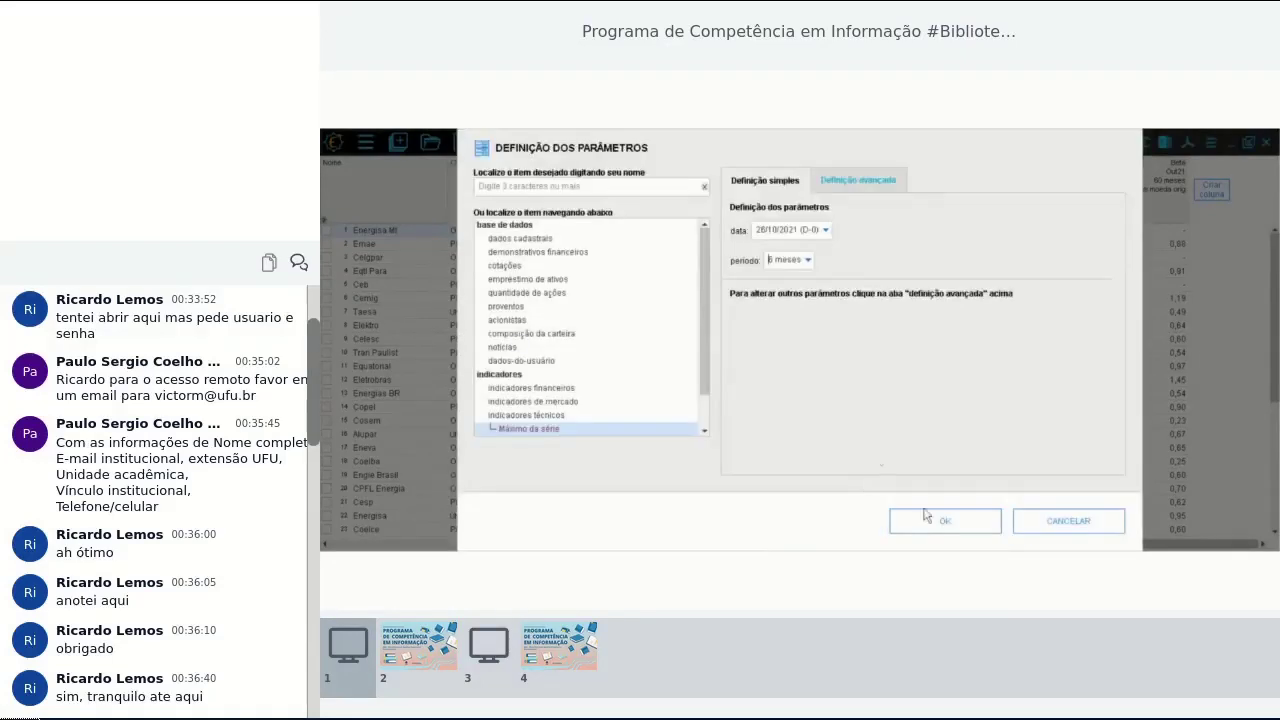
left_click(960, 525)
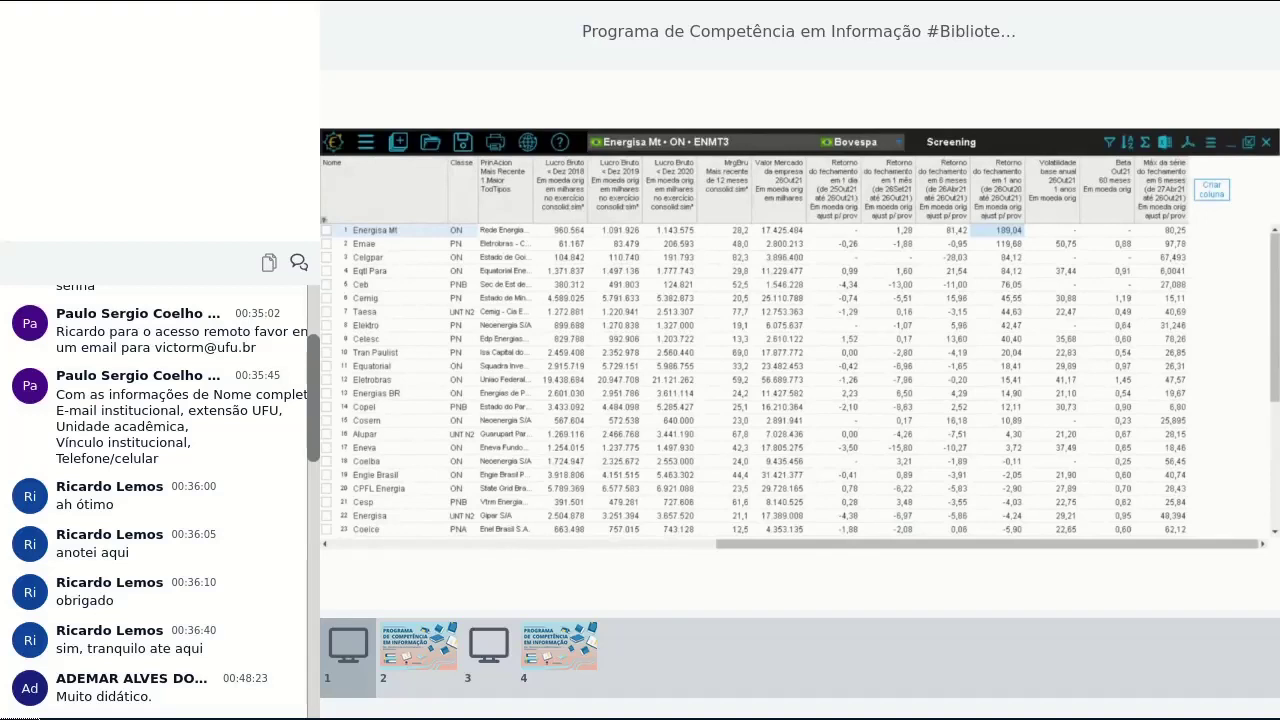
left_click_drag(866, 231, 950, 232)
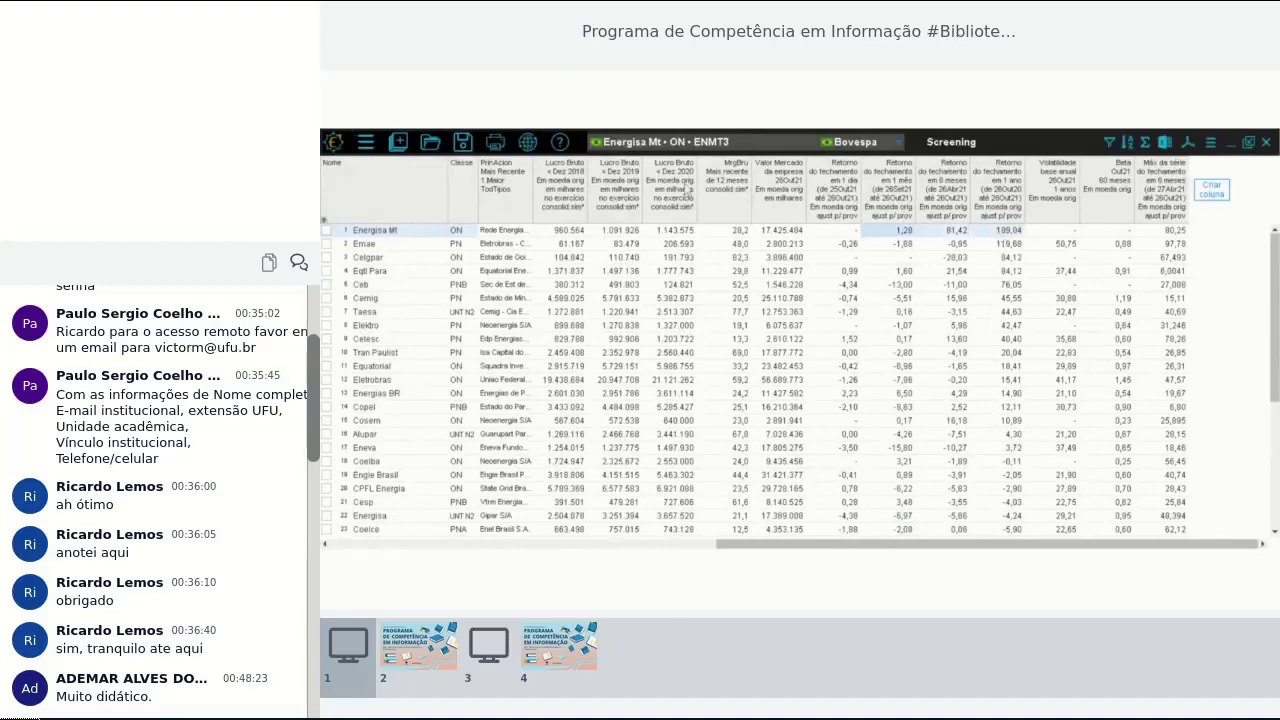
left_click(685, 190)
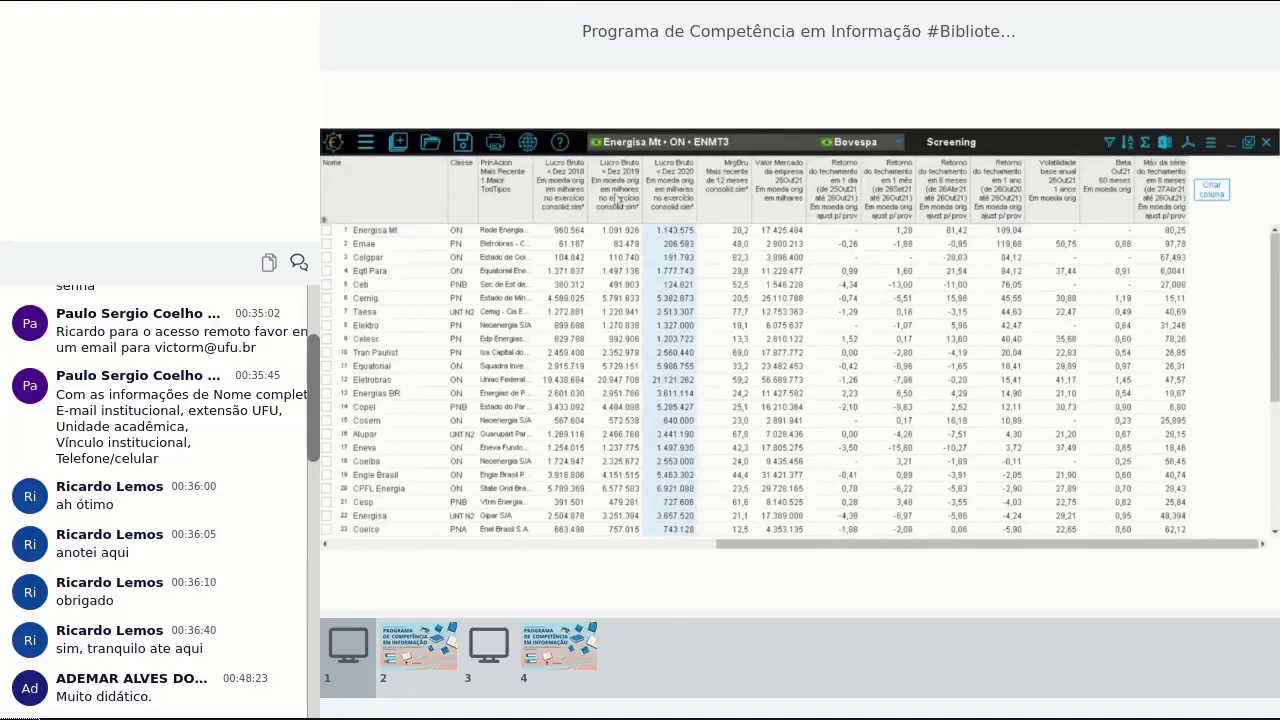
left_click(615, 200)
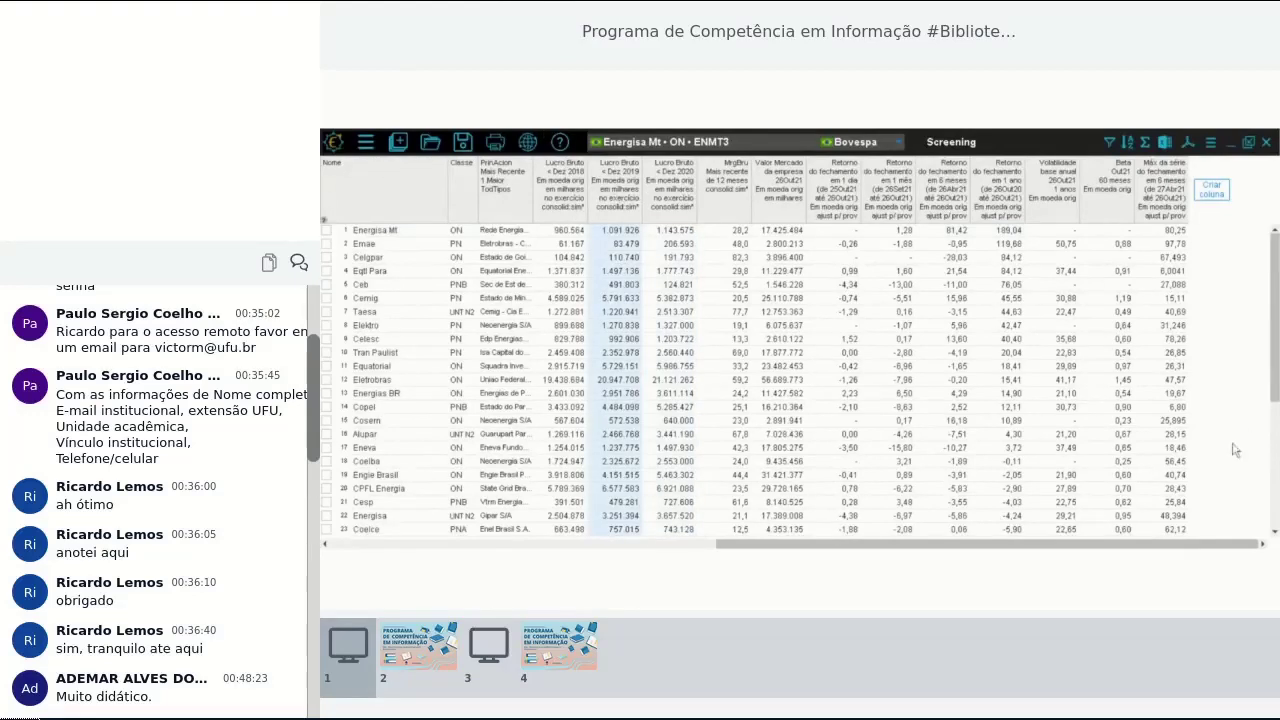
Start a user-defined indicator column with the formula =(J/W)*100, dividing Fechamento by the 6-month Máximo da série
left_click(1210, 196)
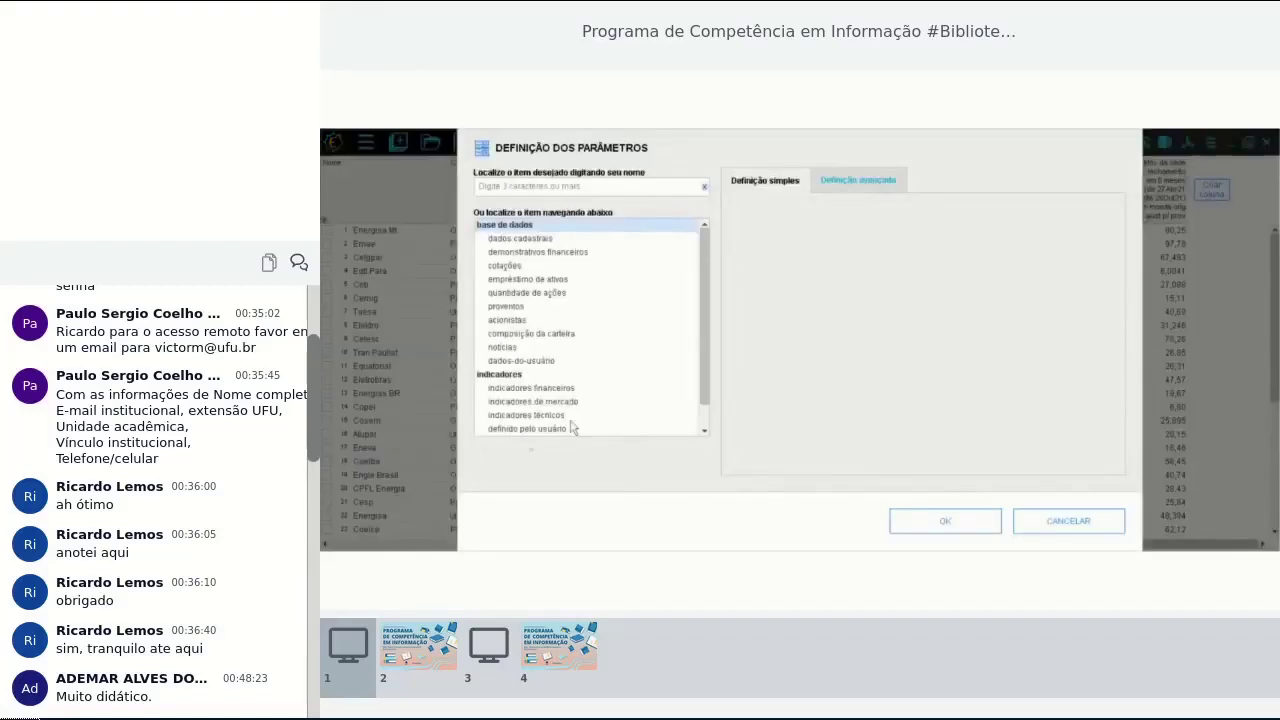
left_click(527, 430)
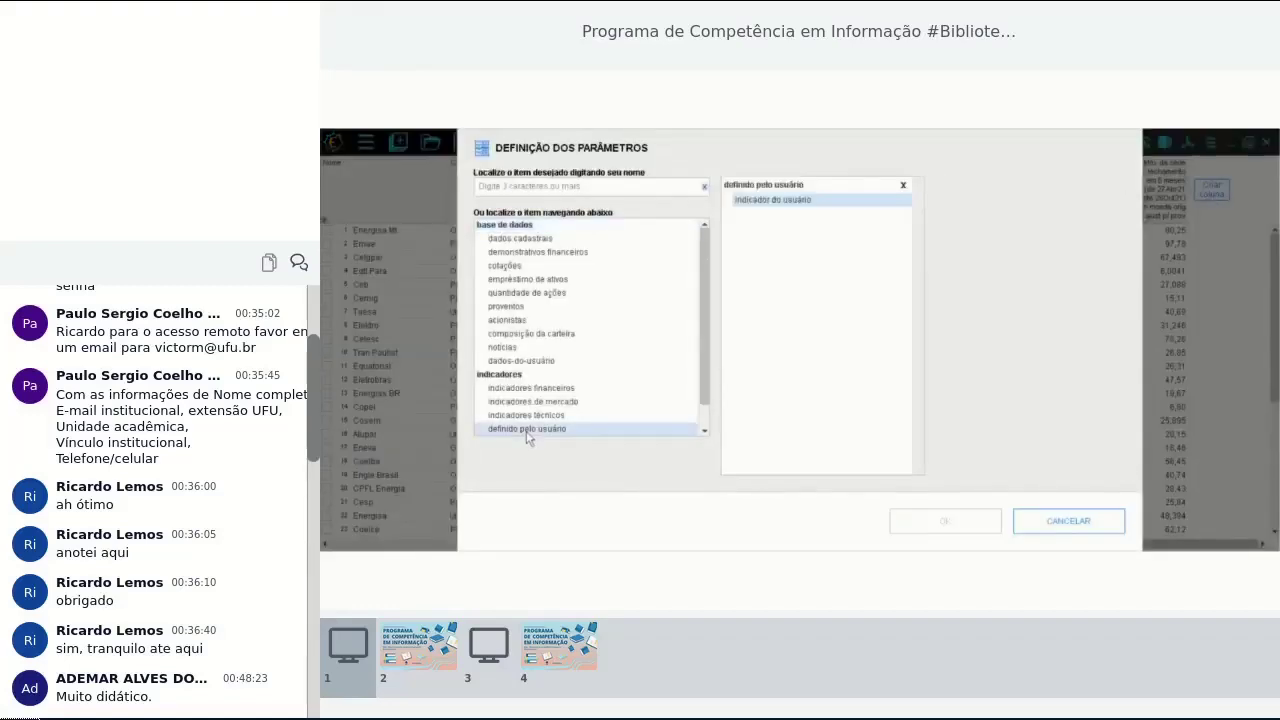
left_click(758, 205)
type("(J")
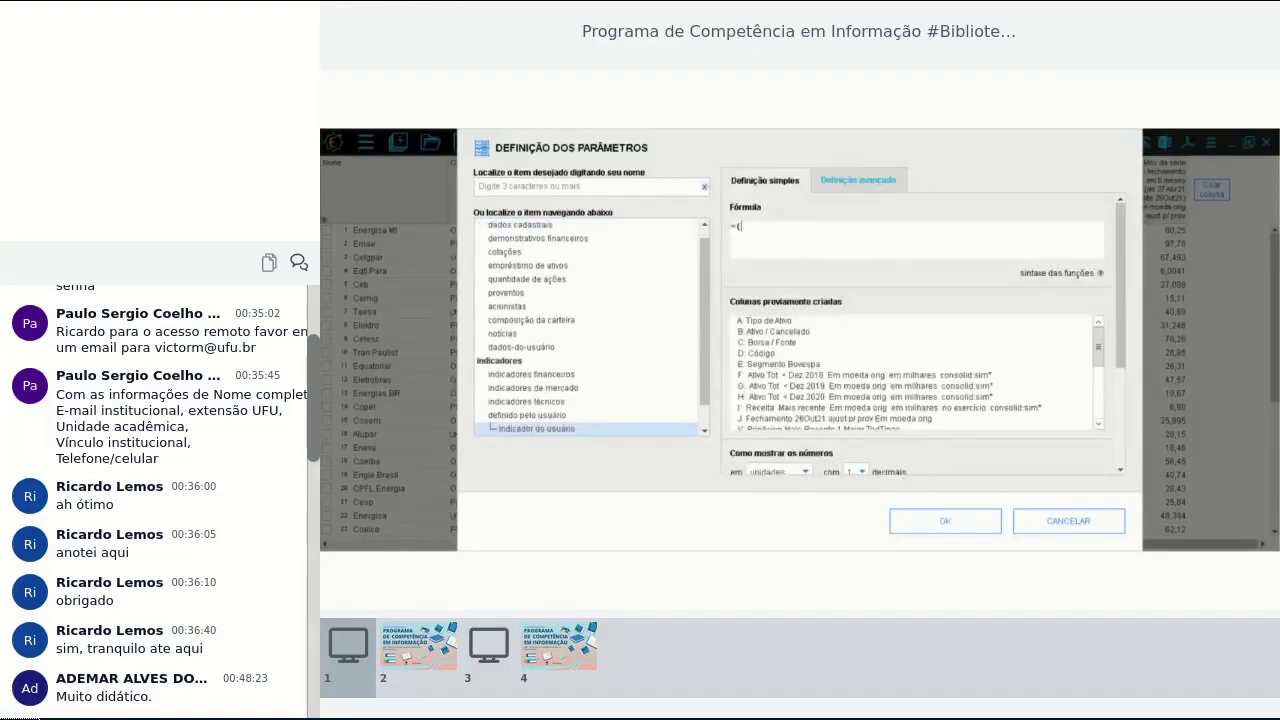
left_click(745, 420)
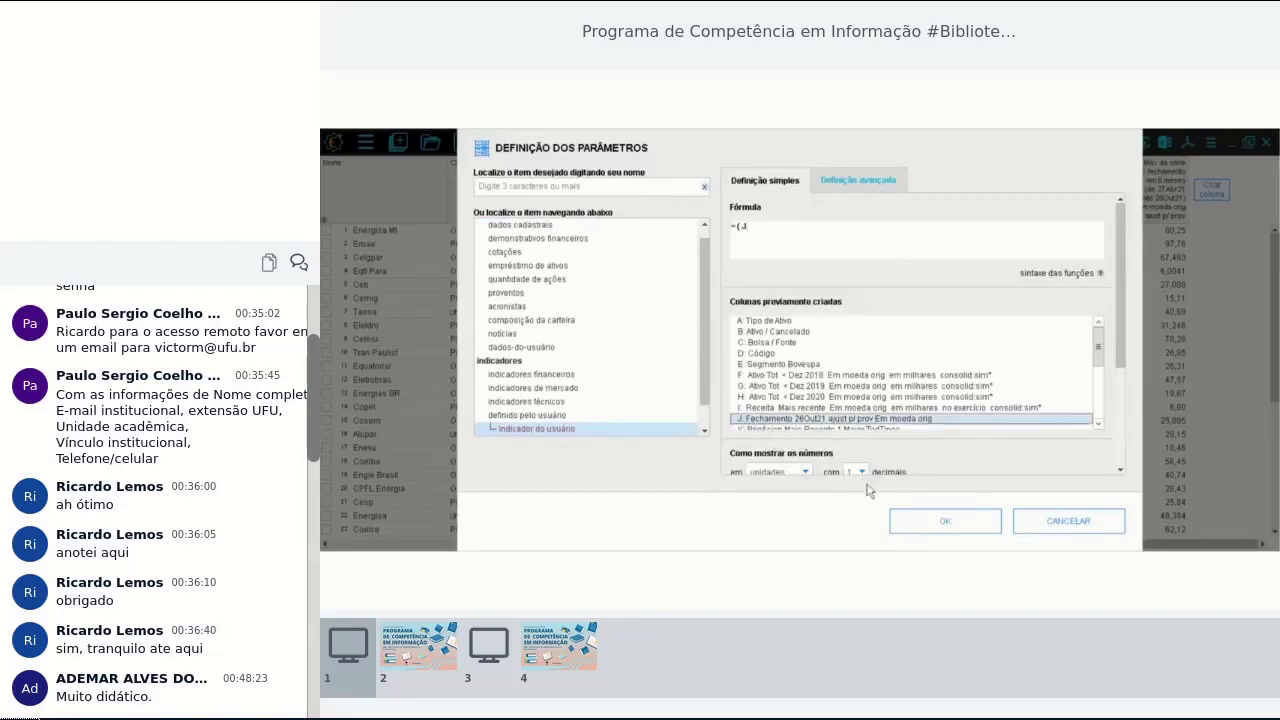
type("/")
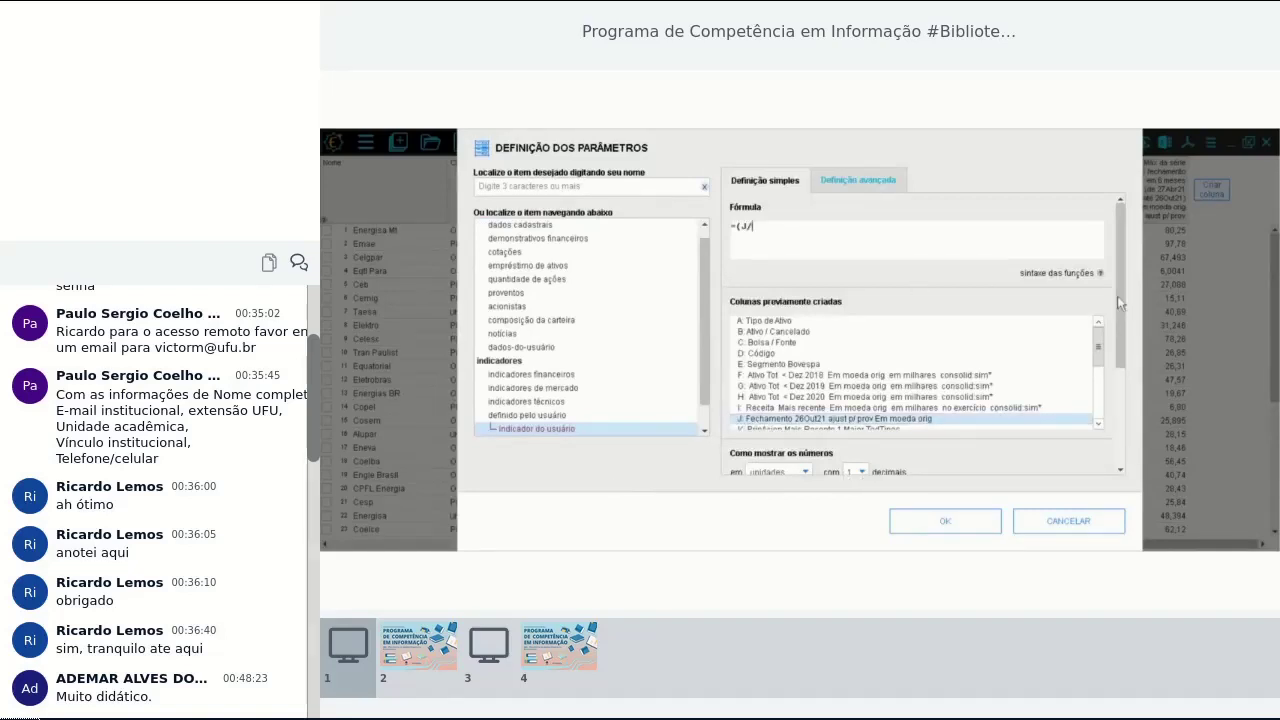
scroll(1095, 298, "down", 5)
scroll(1097, 285, "down", 3)
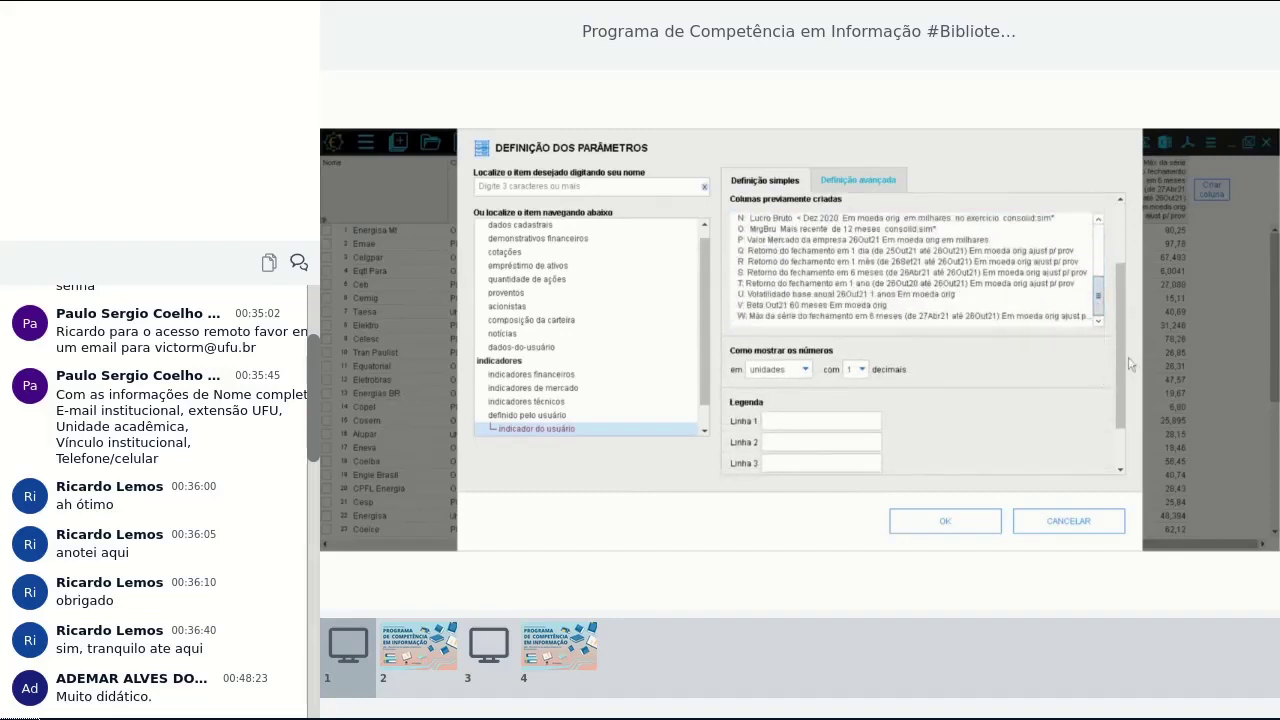
scroll(1130, 330, "up", 3)
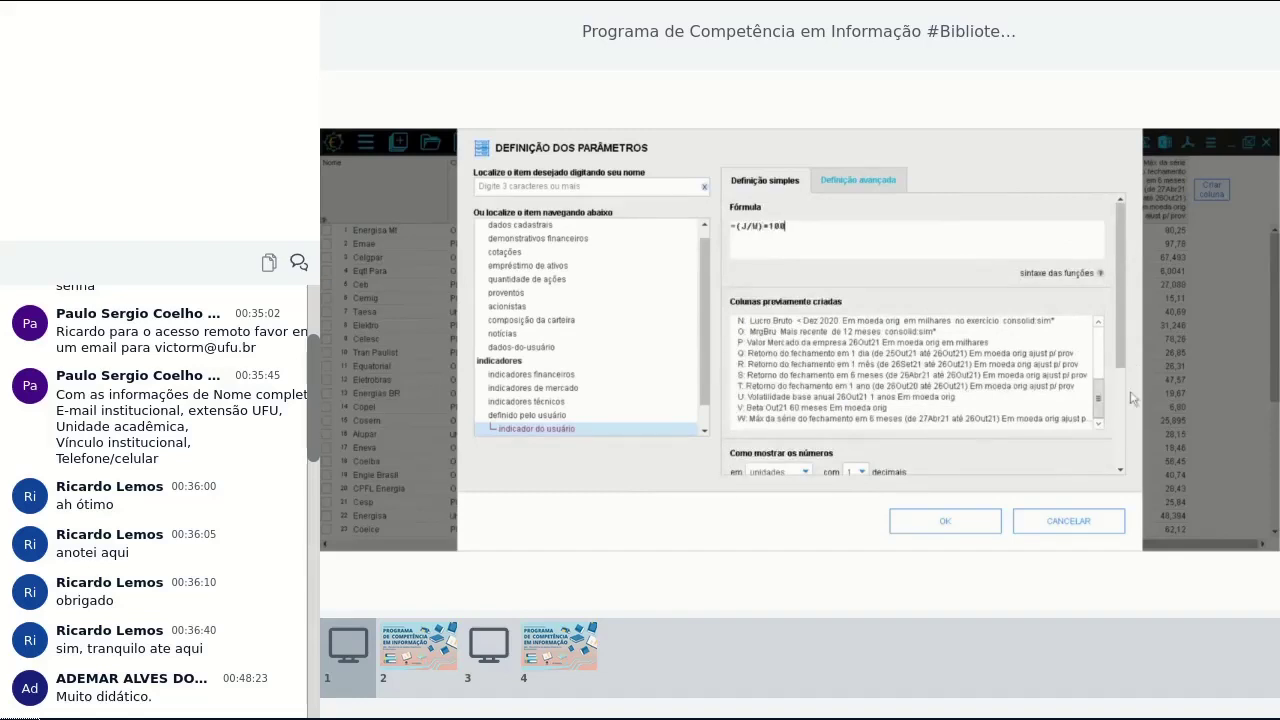
Set the indicator's legend line 1 to "Máximo - Fechamento" with 2 decimals and create the column
left_click_drag(1119, 344, 1118, 420)
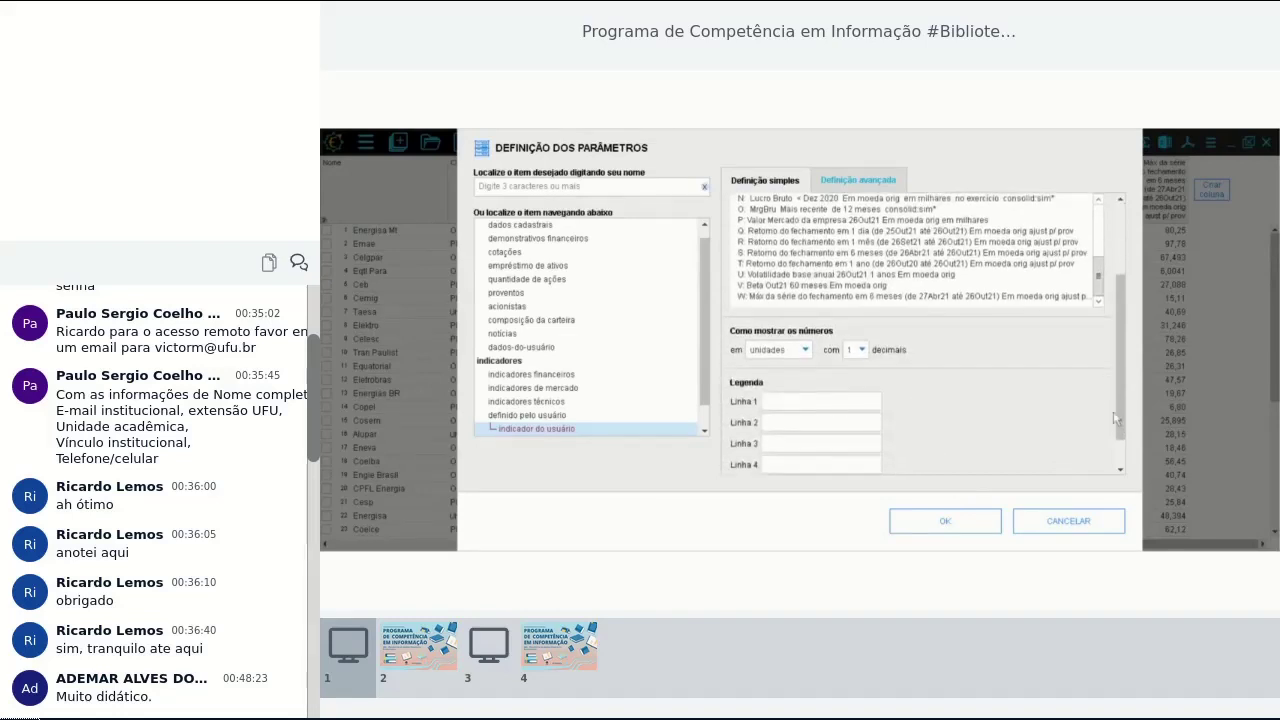
left_click(783, 404)
type("Máximo - Fechamento")
left_click(858, 350)
left_click(864, 399)
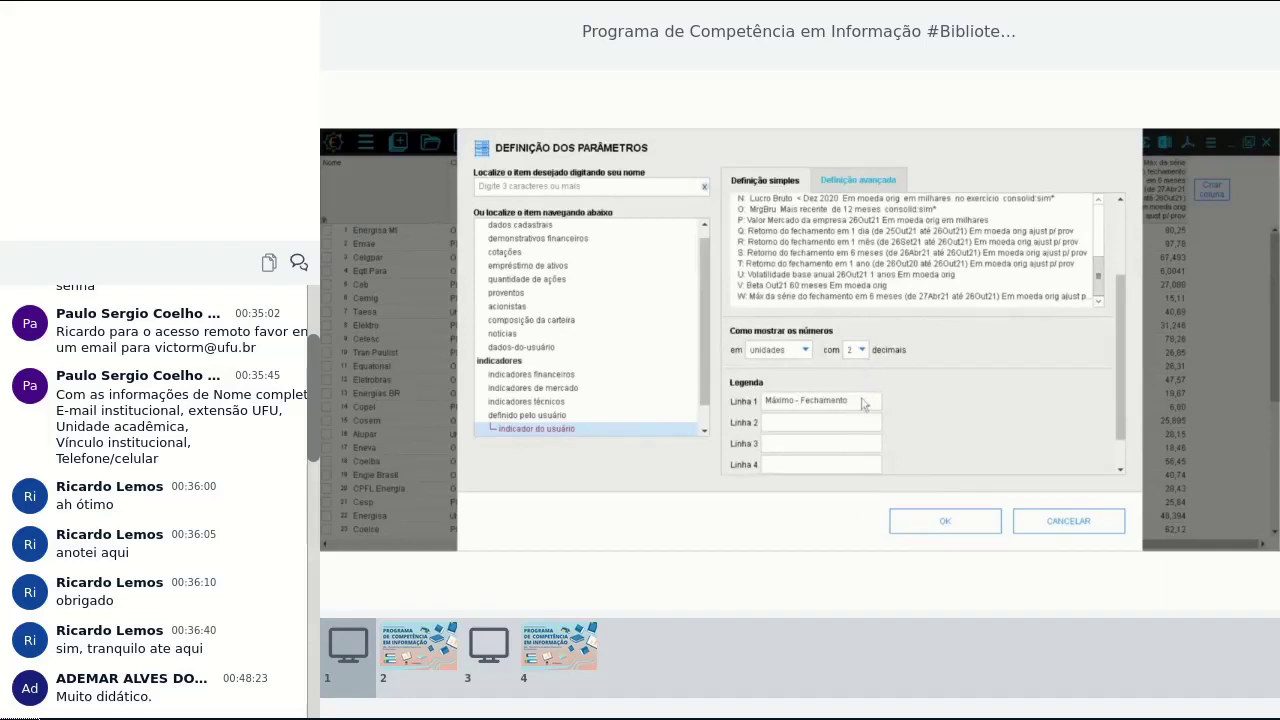
left_click(941, 528)
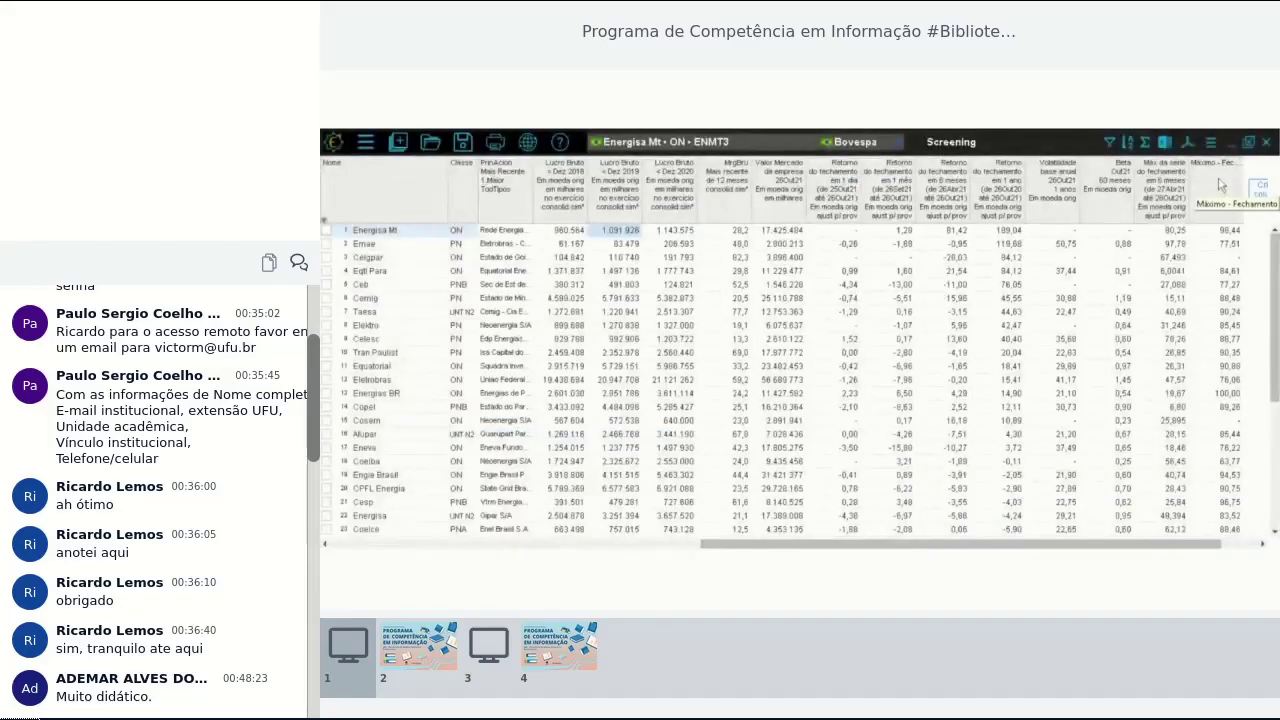
Sort the table by the Máximo - Fechamento column
right_click(1219, 184)
left_click(1140, 284)
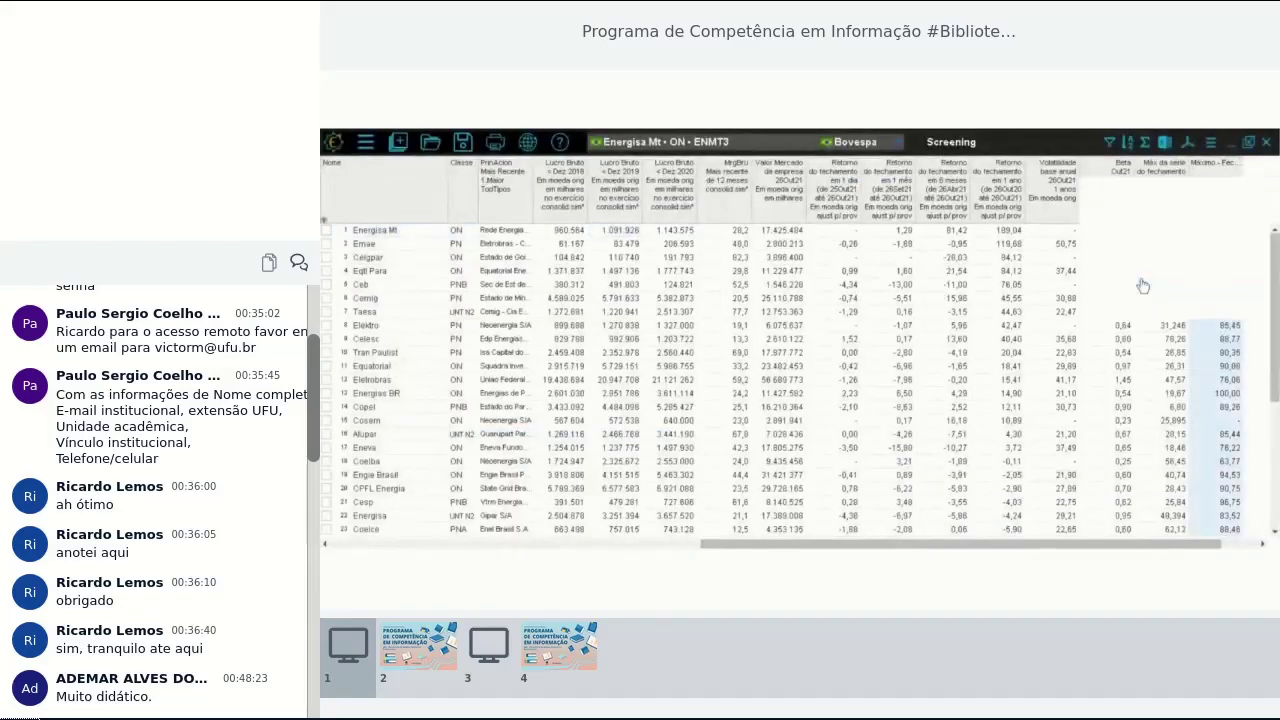
Chart the closing price of Energias BR ON, ranked first in the table, in a maximized Gráficos window
left_click(1230, 231)
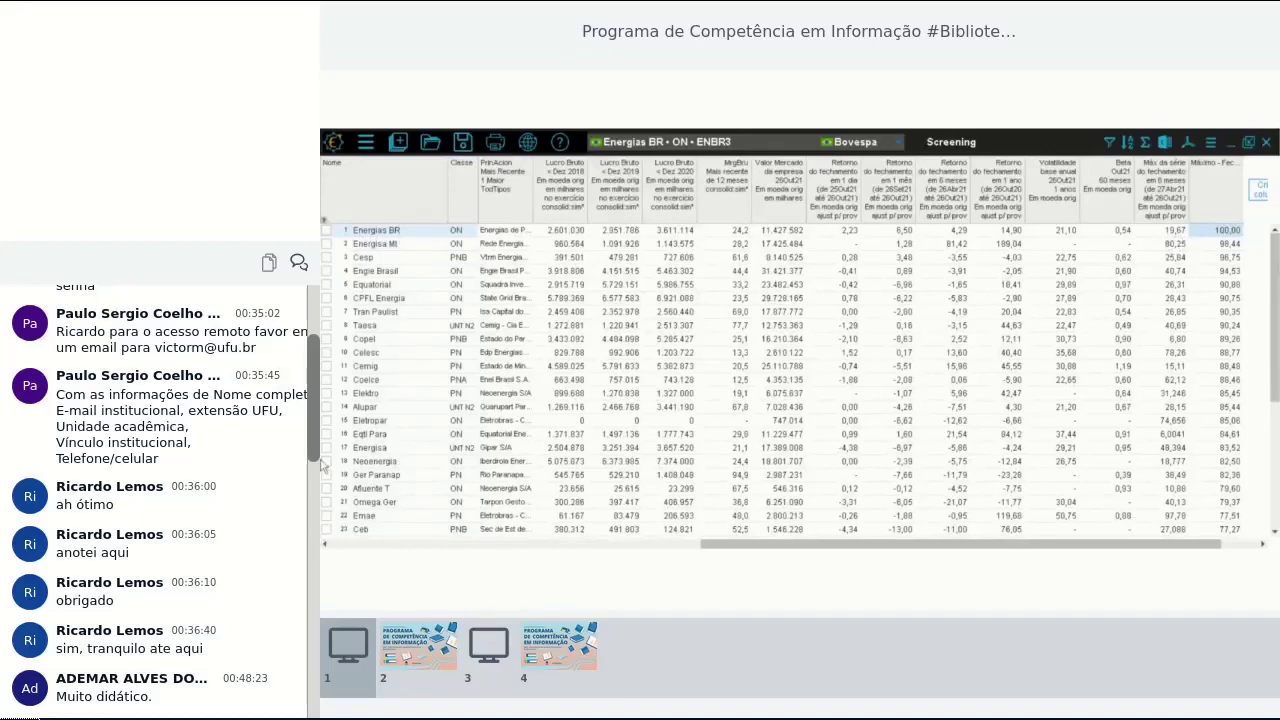
left_click(397, 142)
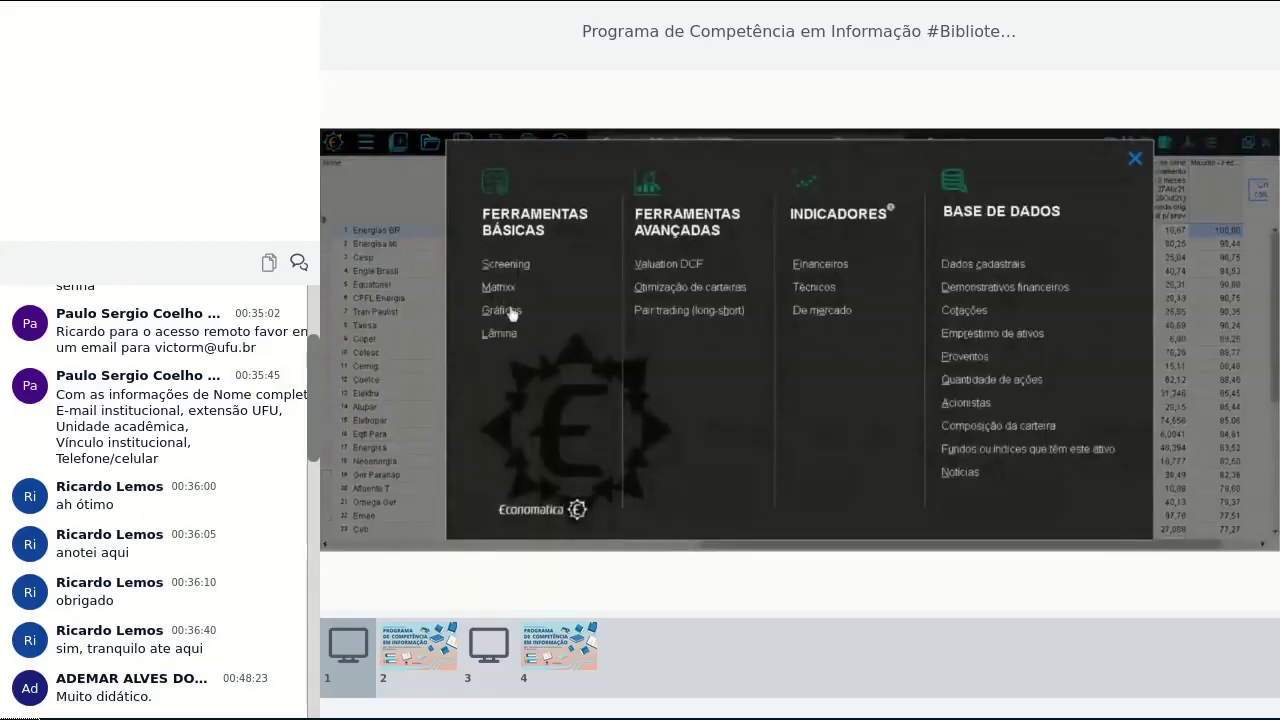
left_click(509, 312)
left_click(590, 208)
left_click(1033, 316)
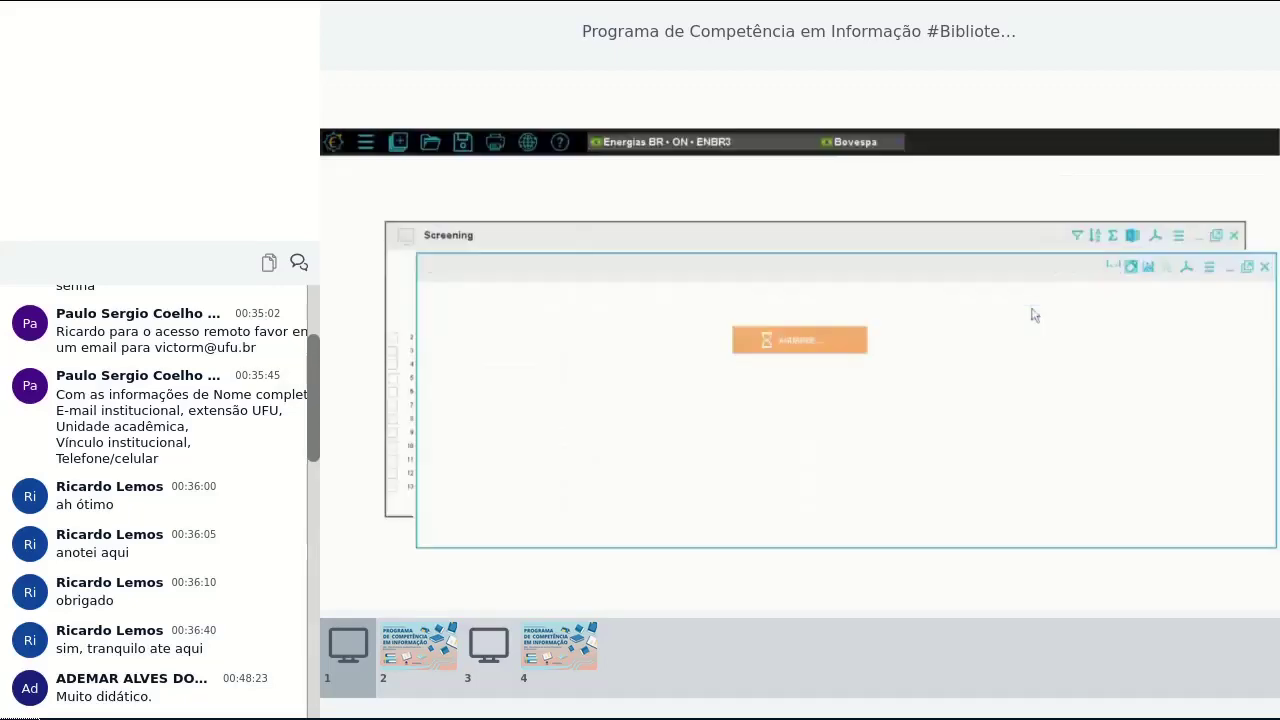
left_click(1247, 267)
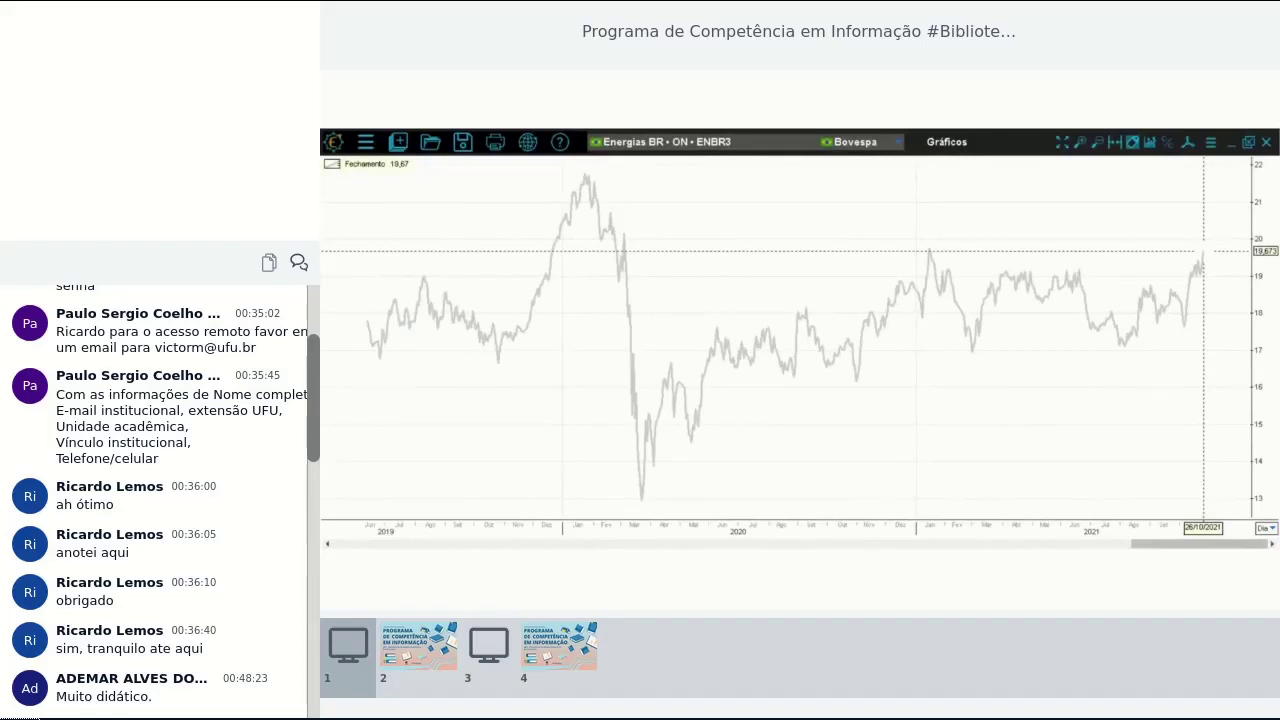
Tile the Screening and Gráficos windows side by side vertically and view the charts of Energisa Mt, Cesp, Engie Brasil, Statkraft and Ceee-T
left_click(366, 142)
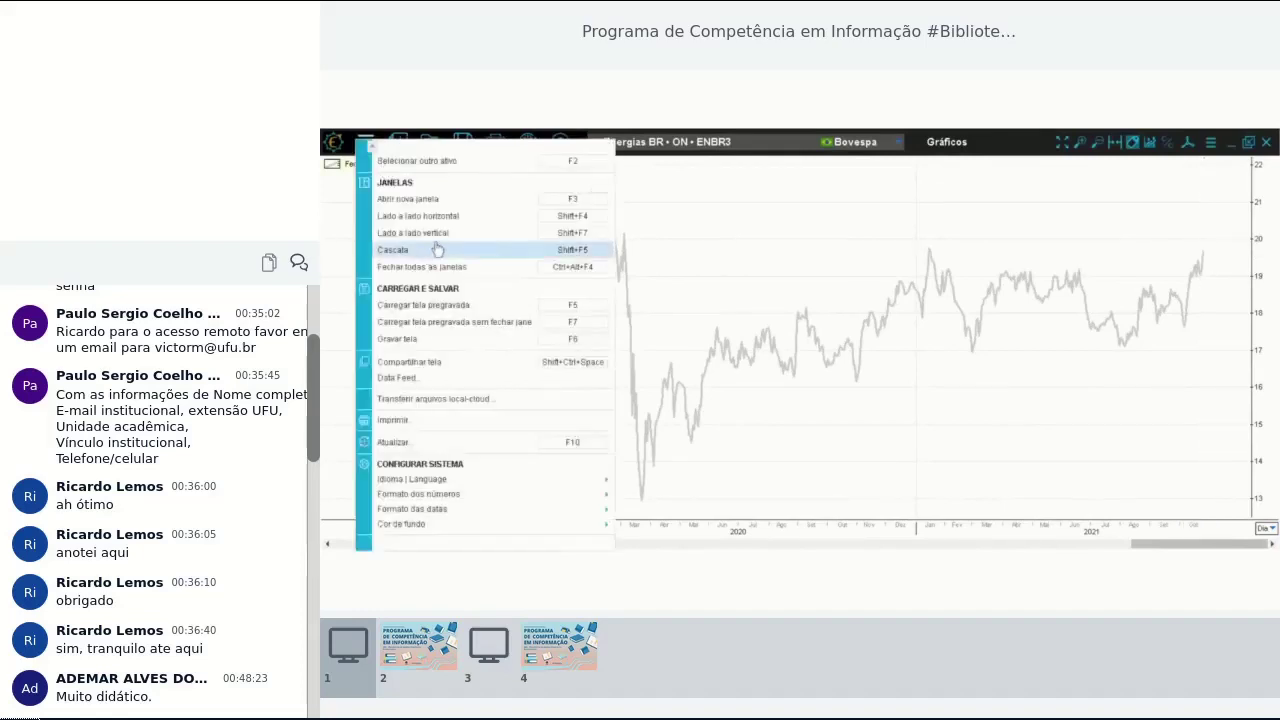
left_click(437, 249)
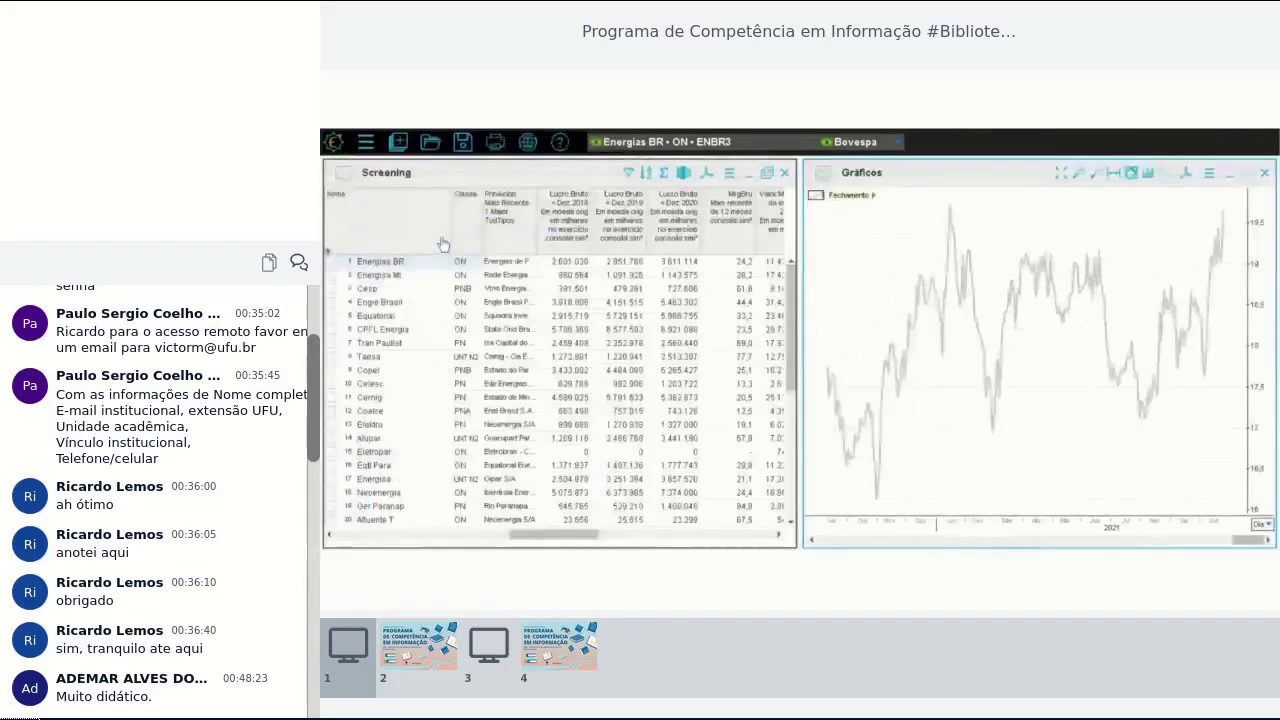
left_click(381, 279)
left_click(381, 290)
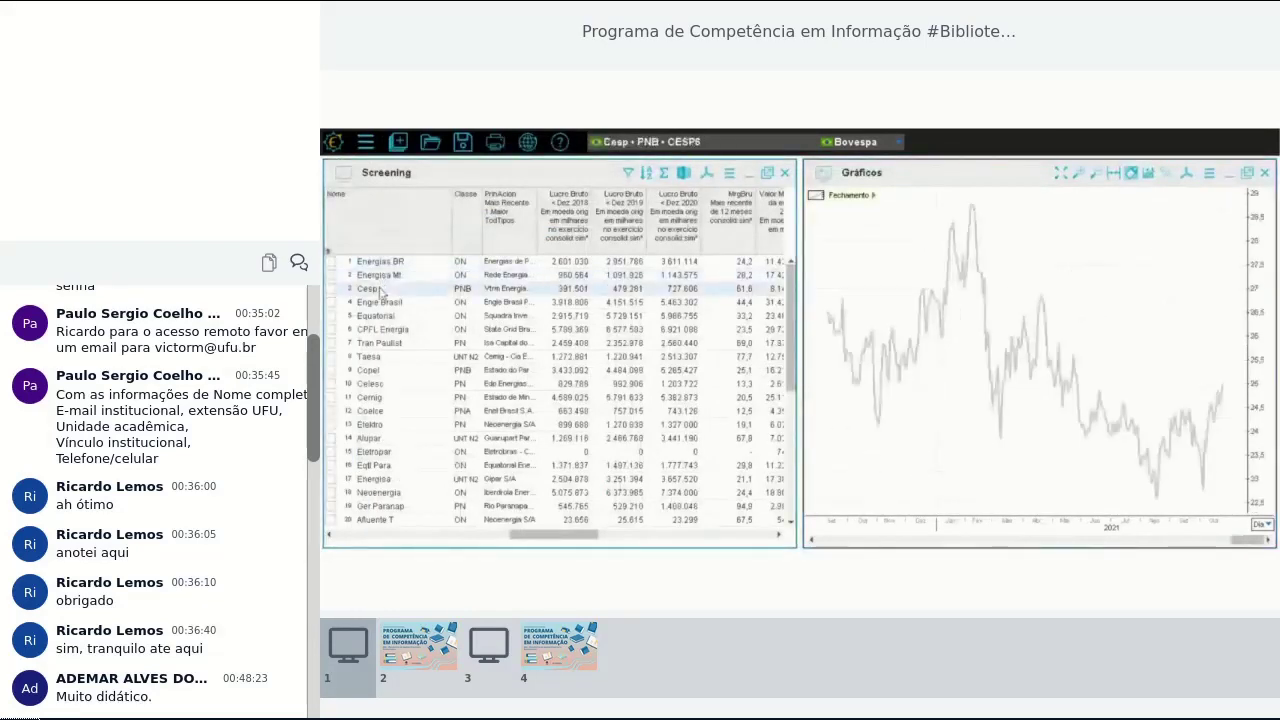
left_click(381, 304)
scroll(793, 307, "down", 5)
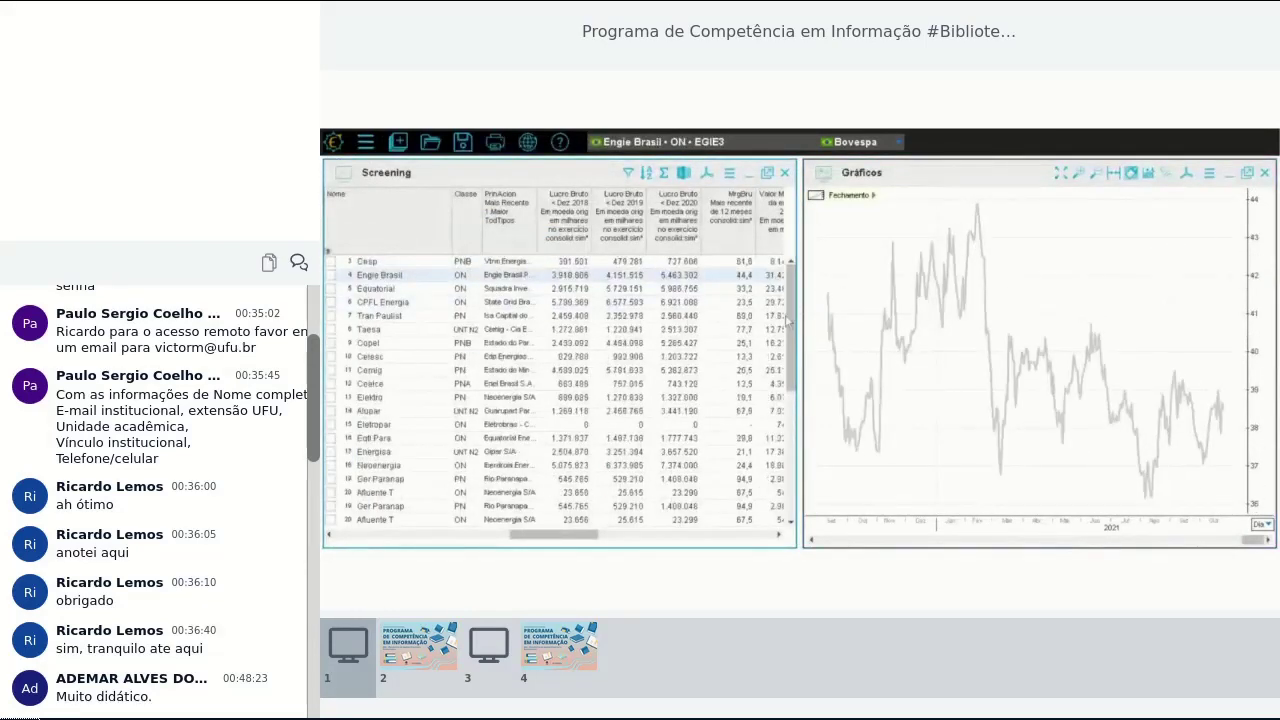
left_click(379, 522)
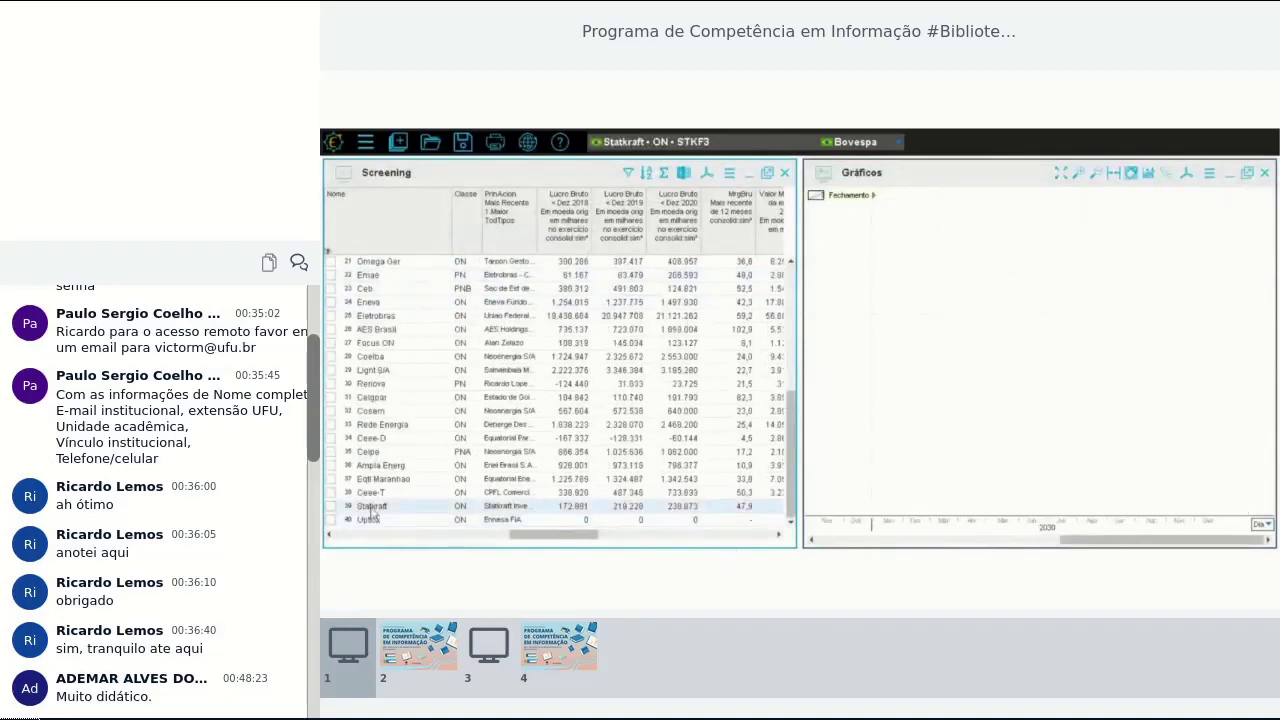
left_click(381, 492)
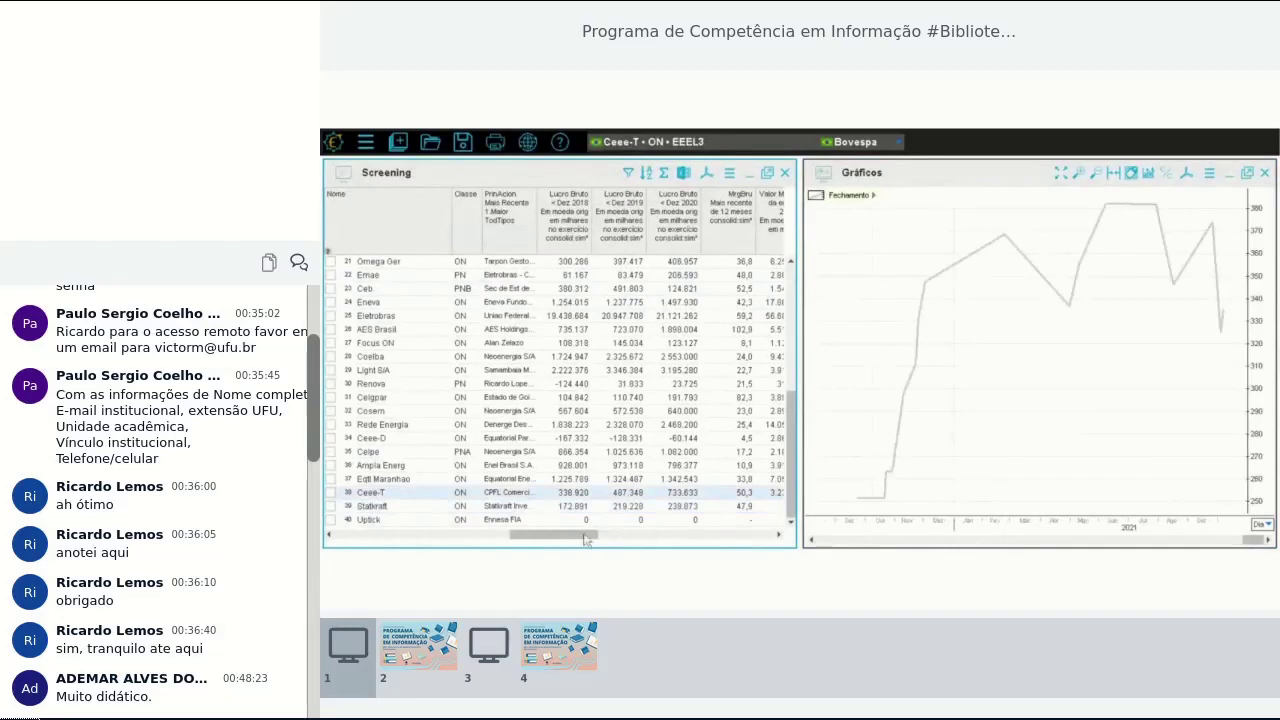
Examine Renova PN's closing price at its June 2021 chart peak, and return to the Screening table at full size without the chart
left_click_drag(588, 540, 758, 539)
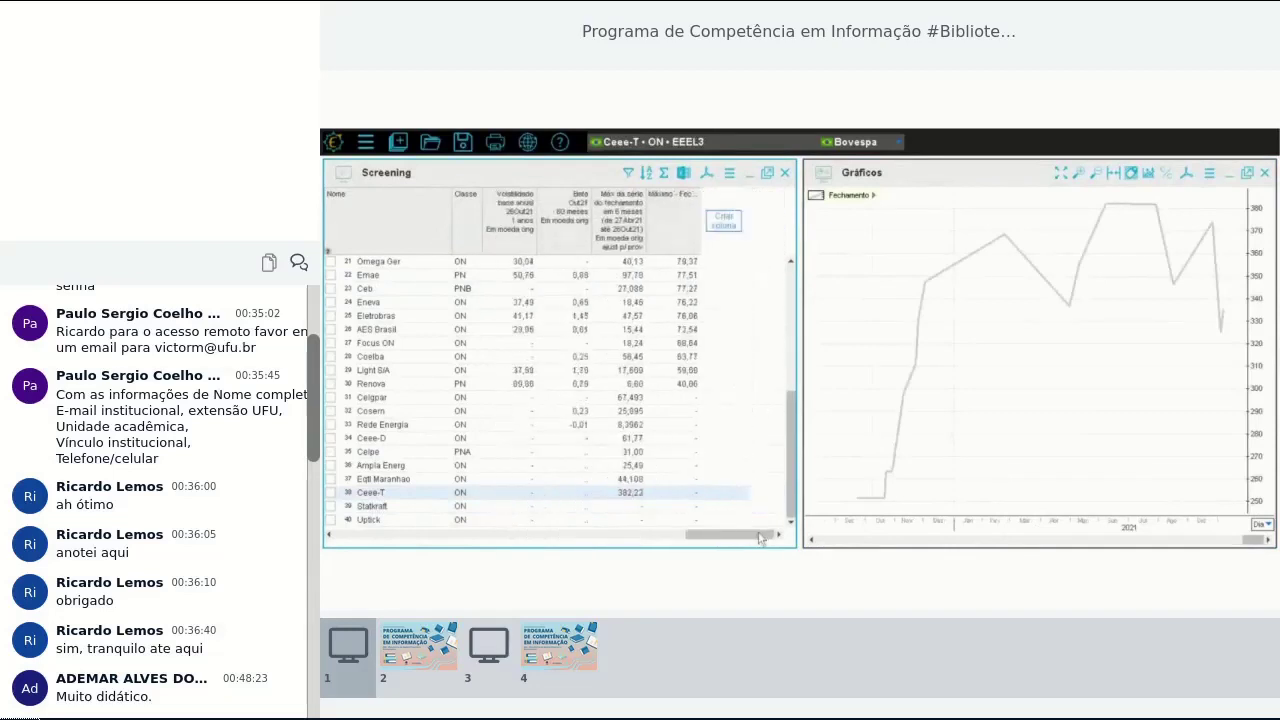
left_click(686, 388)
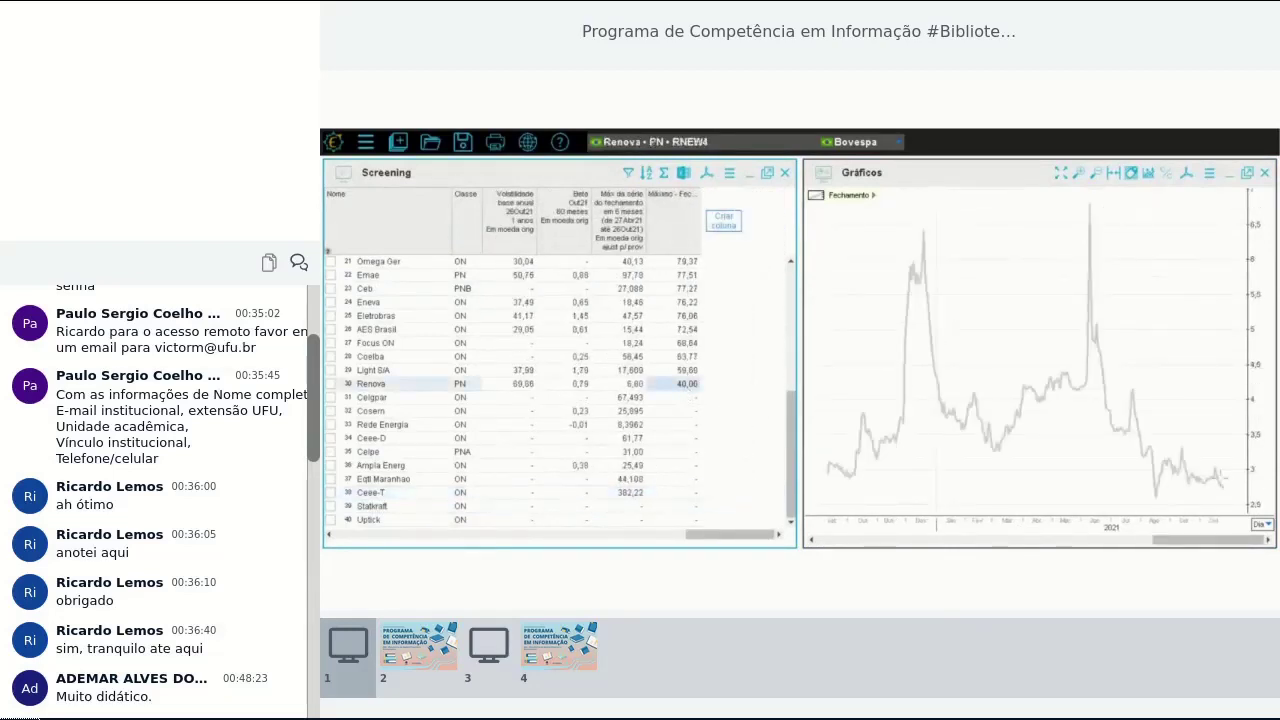
left_click(1226, 491)
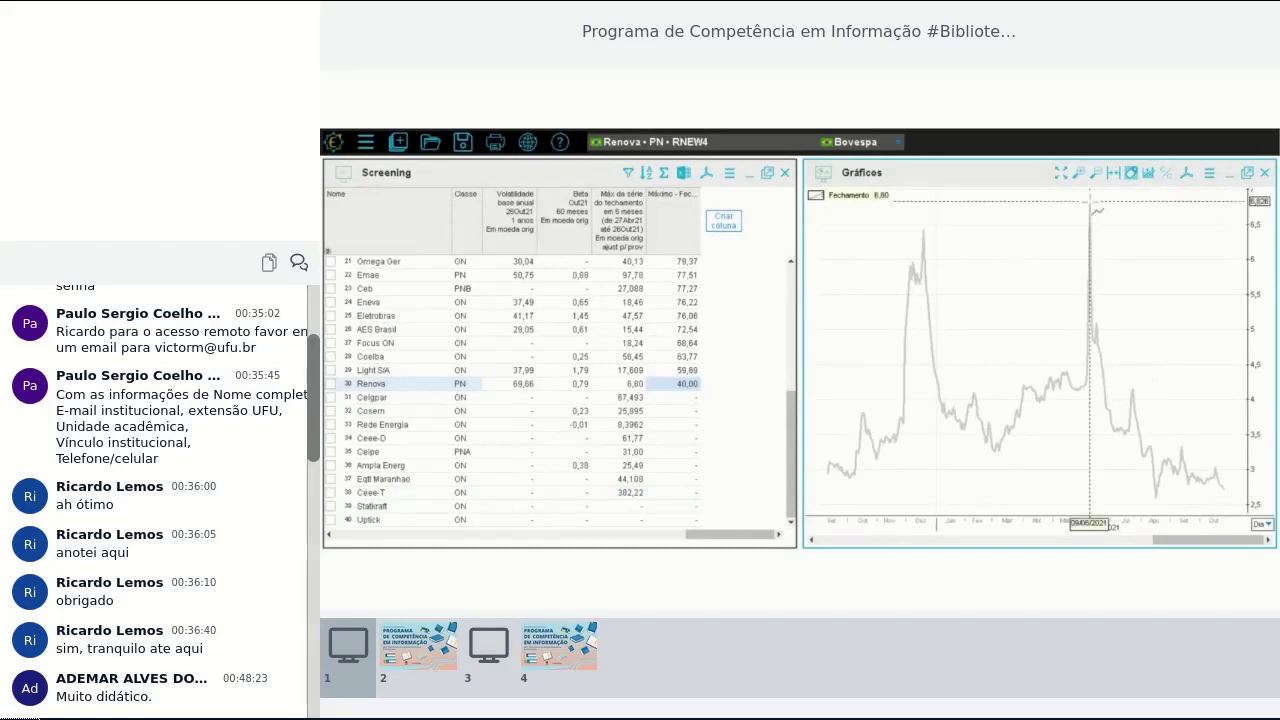
left_click_drag(1090, 202, 1090, 203)
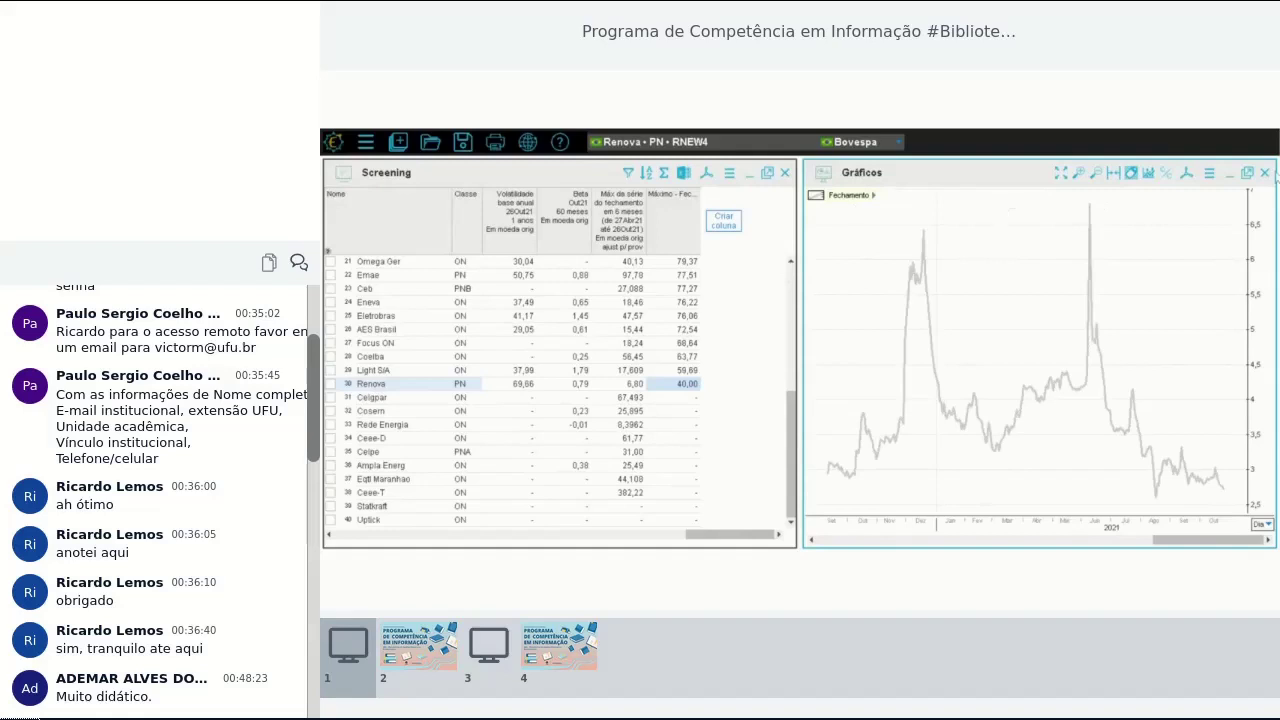
left_click(1266, 174)
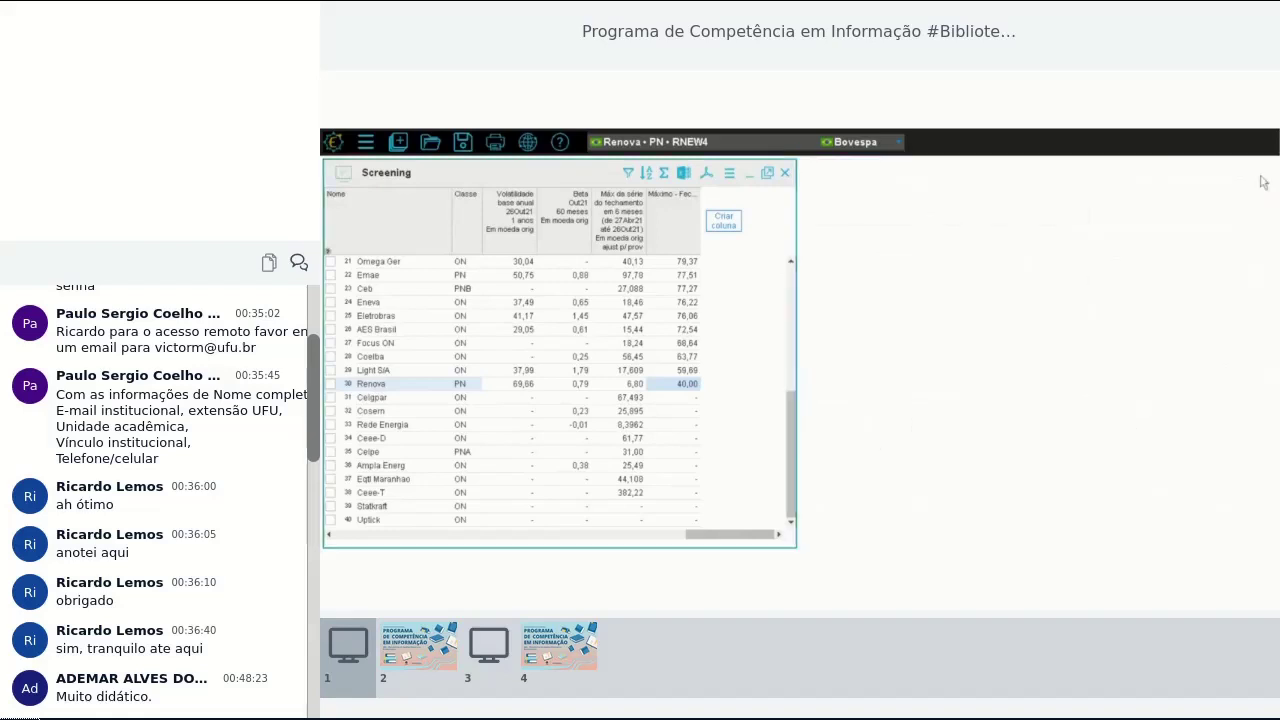
left_click(768, 175)
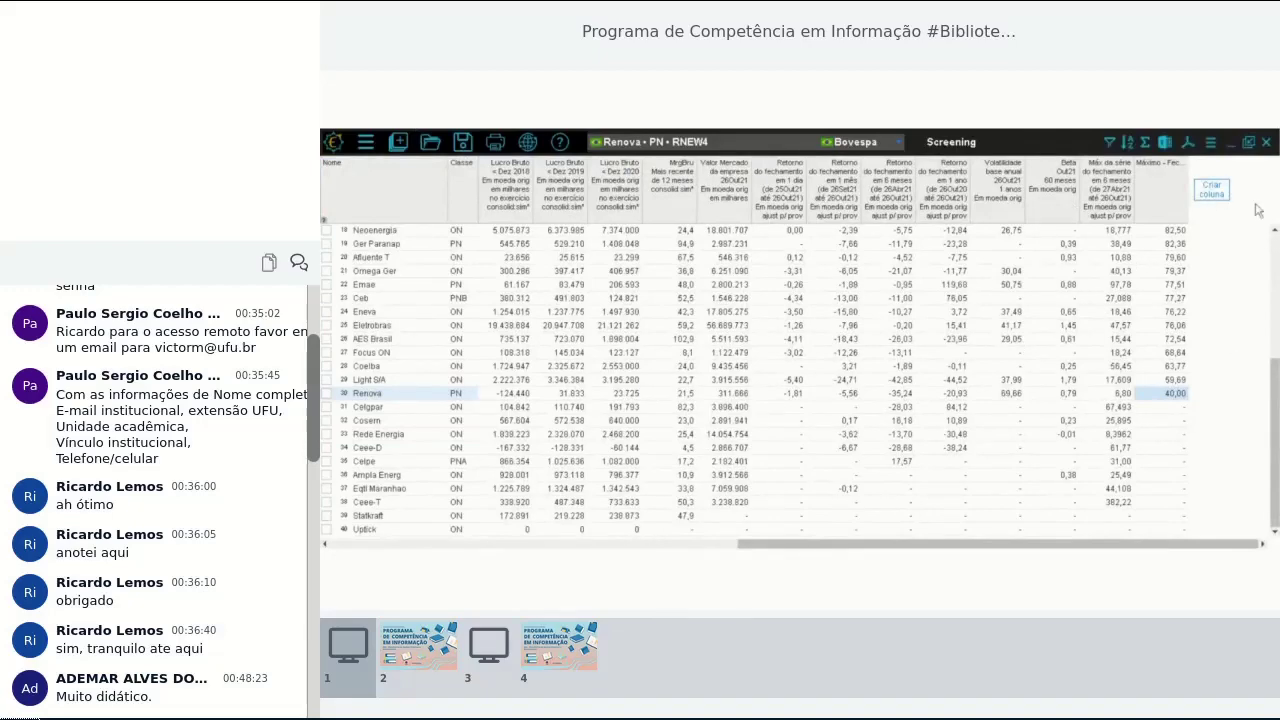
left_click(1222, 199)
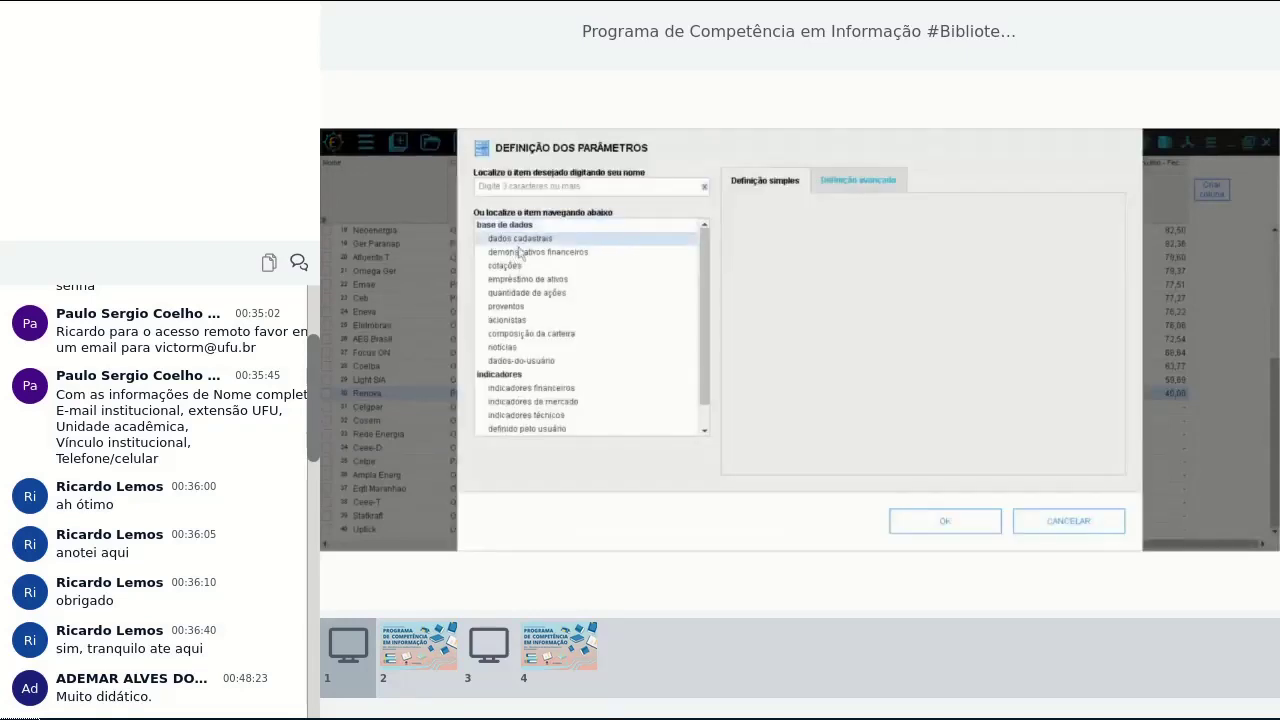
left_click(520, 264)
left_click(527, 279)
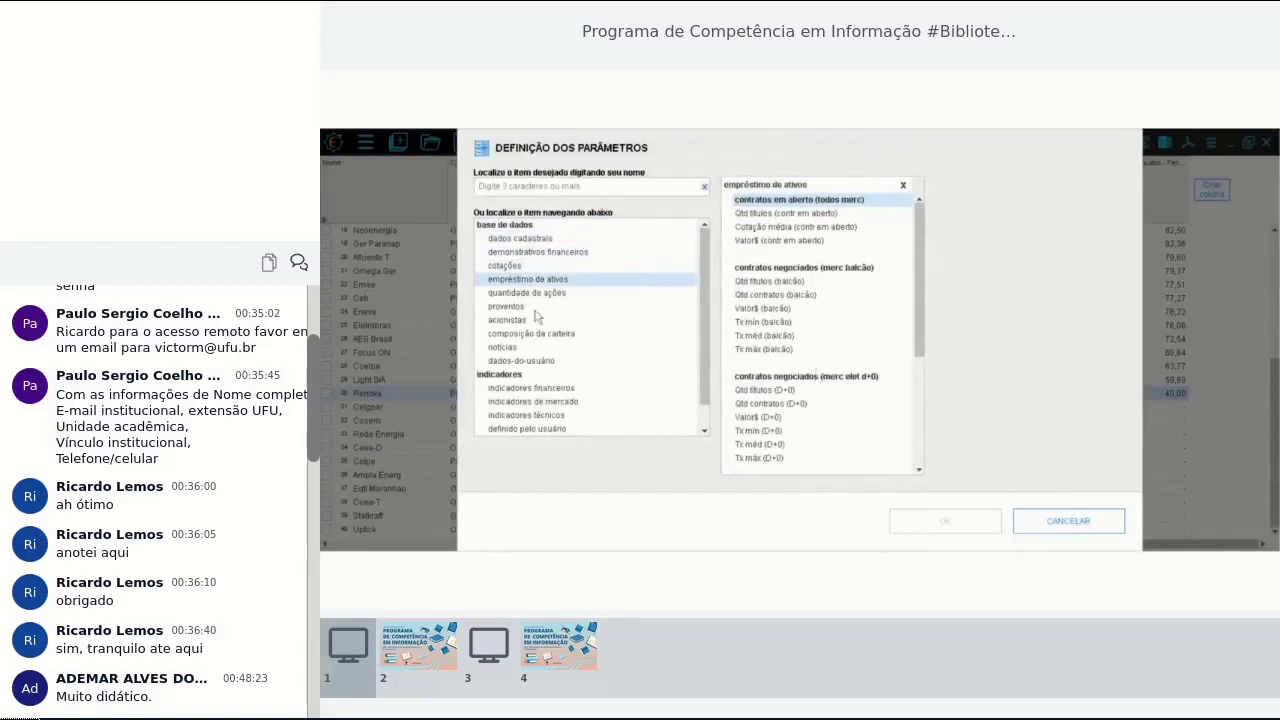
left_click(514, 267)
double_click(955, 207)
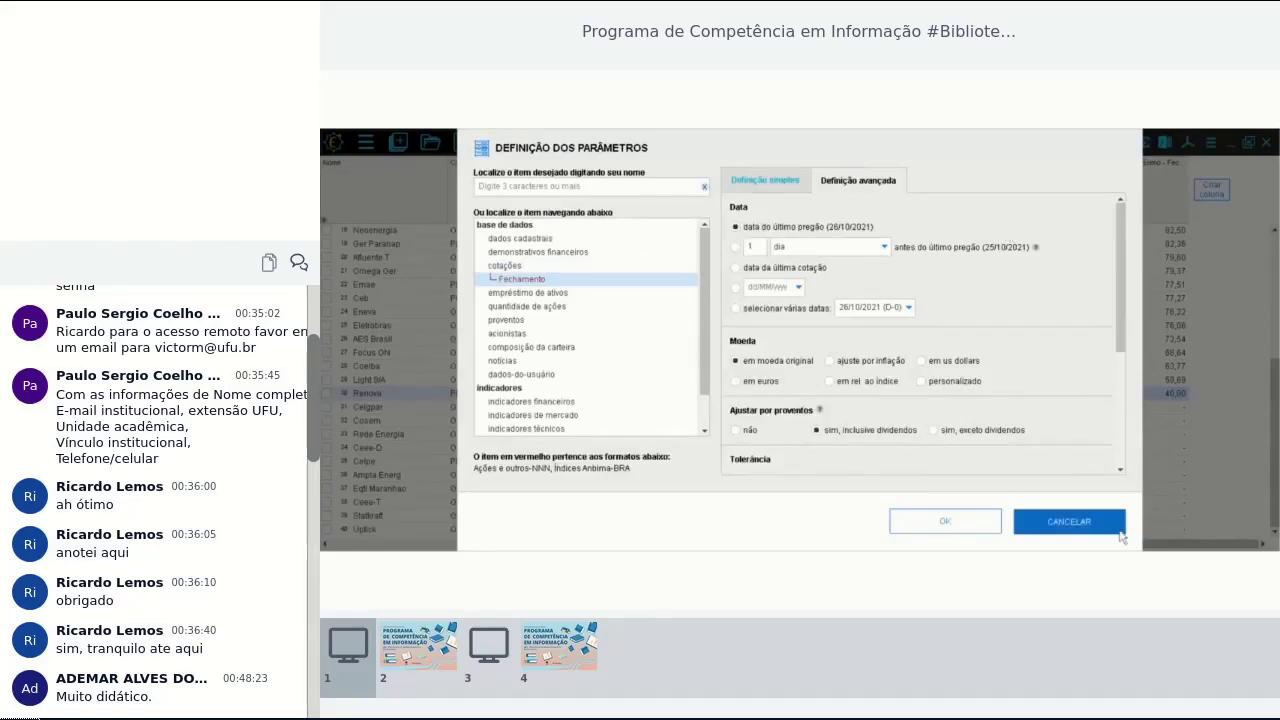
left_click(1068, 521)
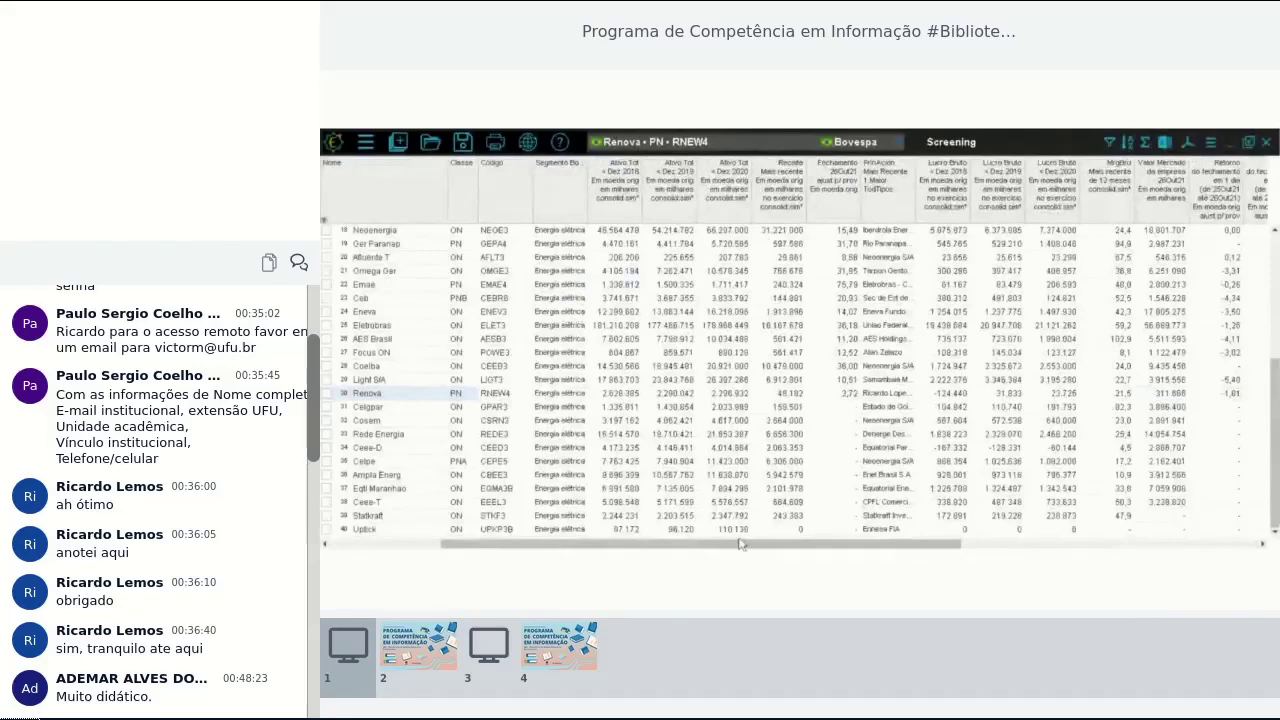
Review the filter conditions applied to the screening table and leave them as they are
left_click_drag(740, 543, 630, 543)
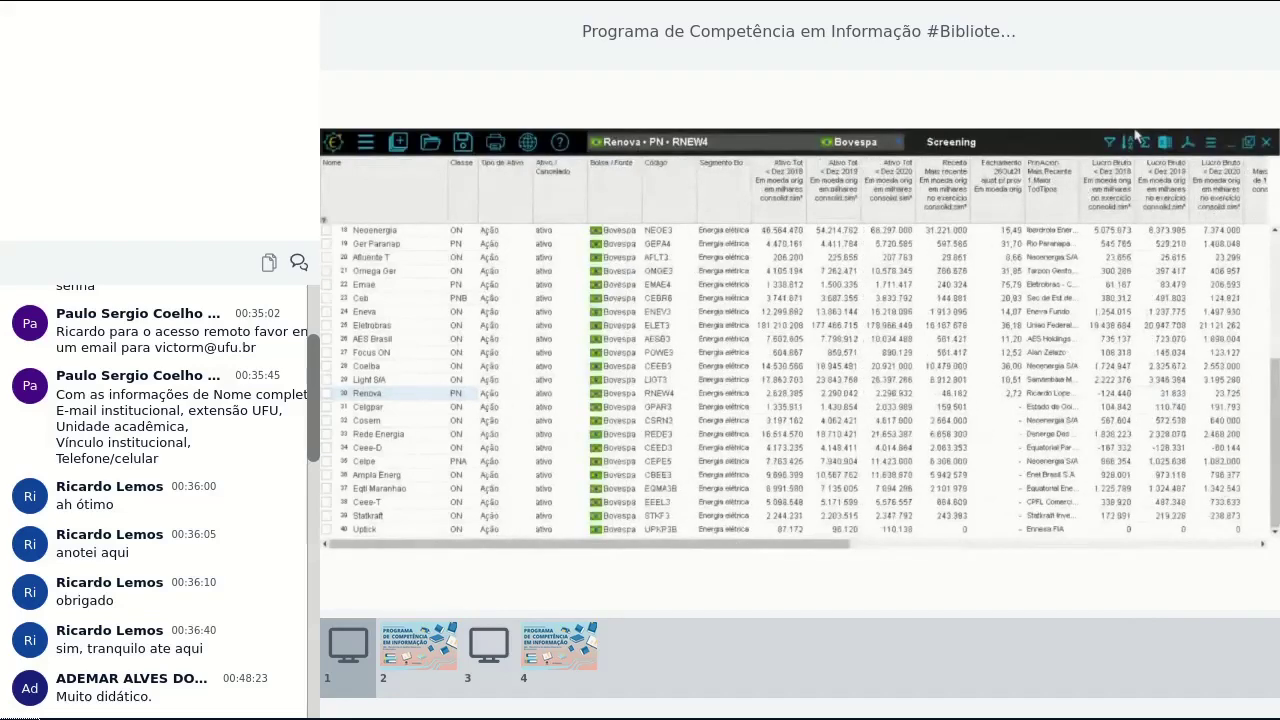
left_click(1130, 140)
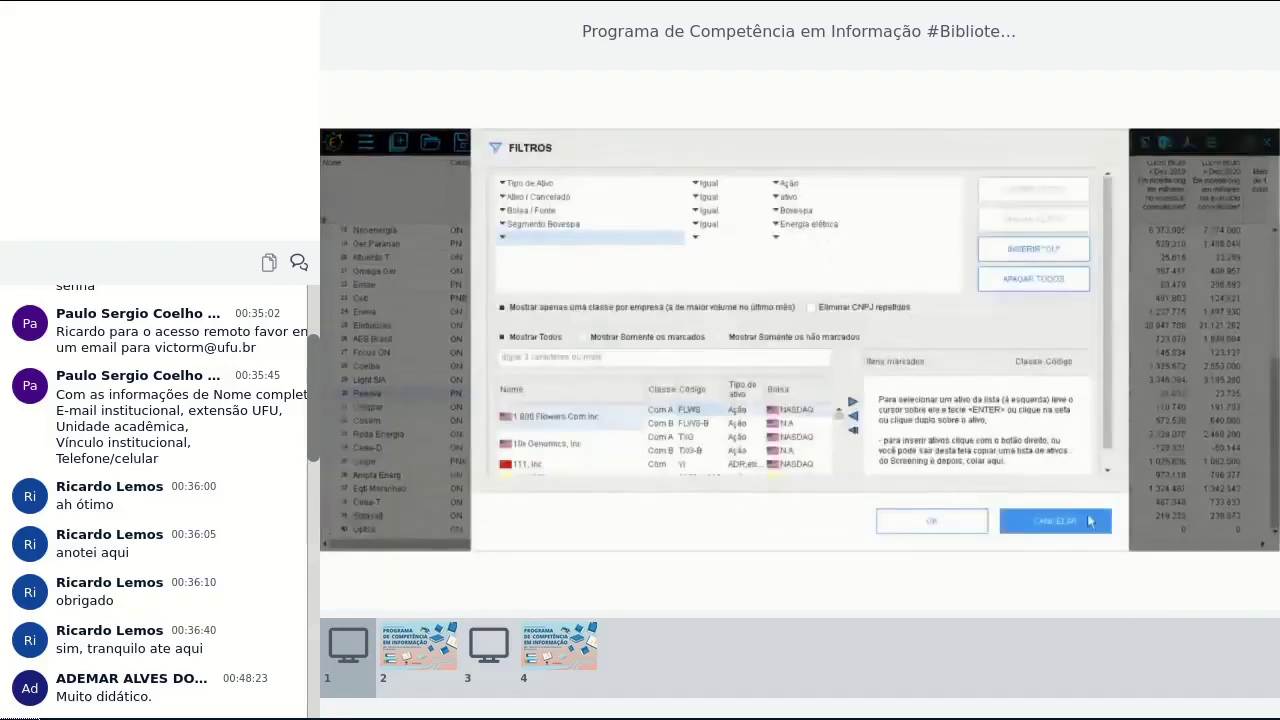
left_click(1089, 521)
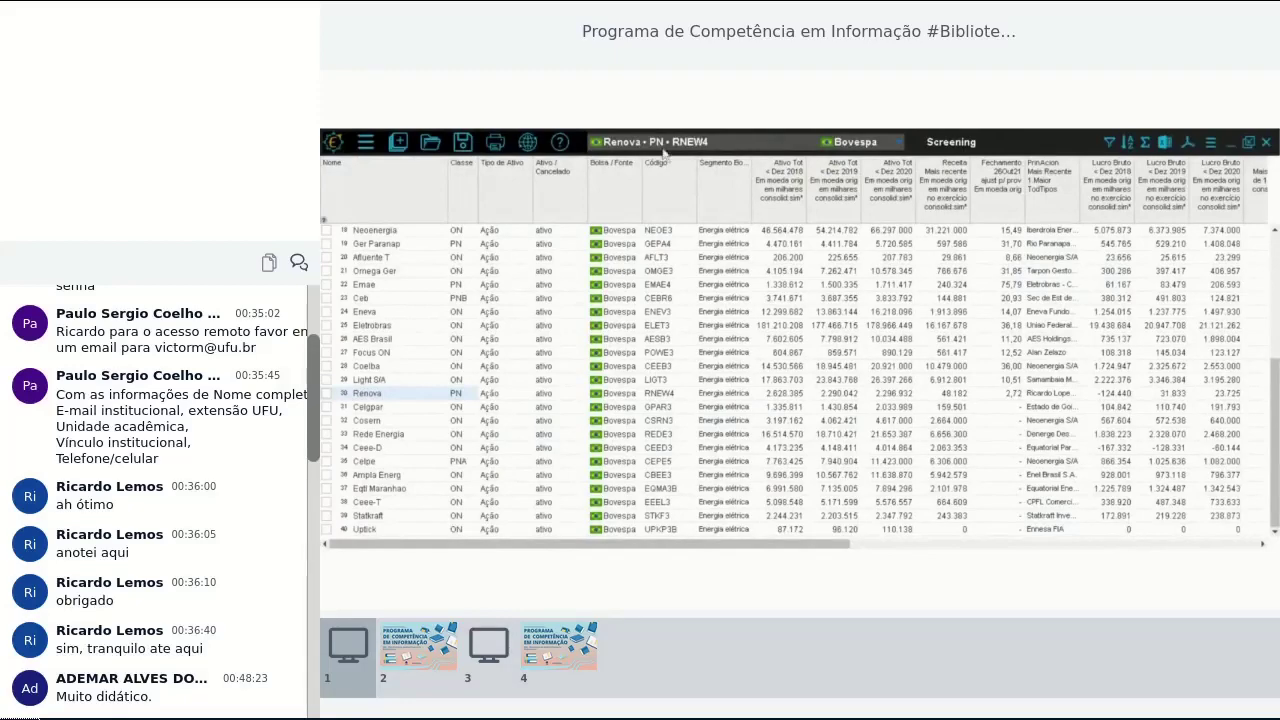
left_click(463, 143)
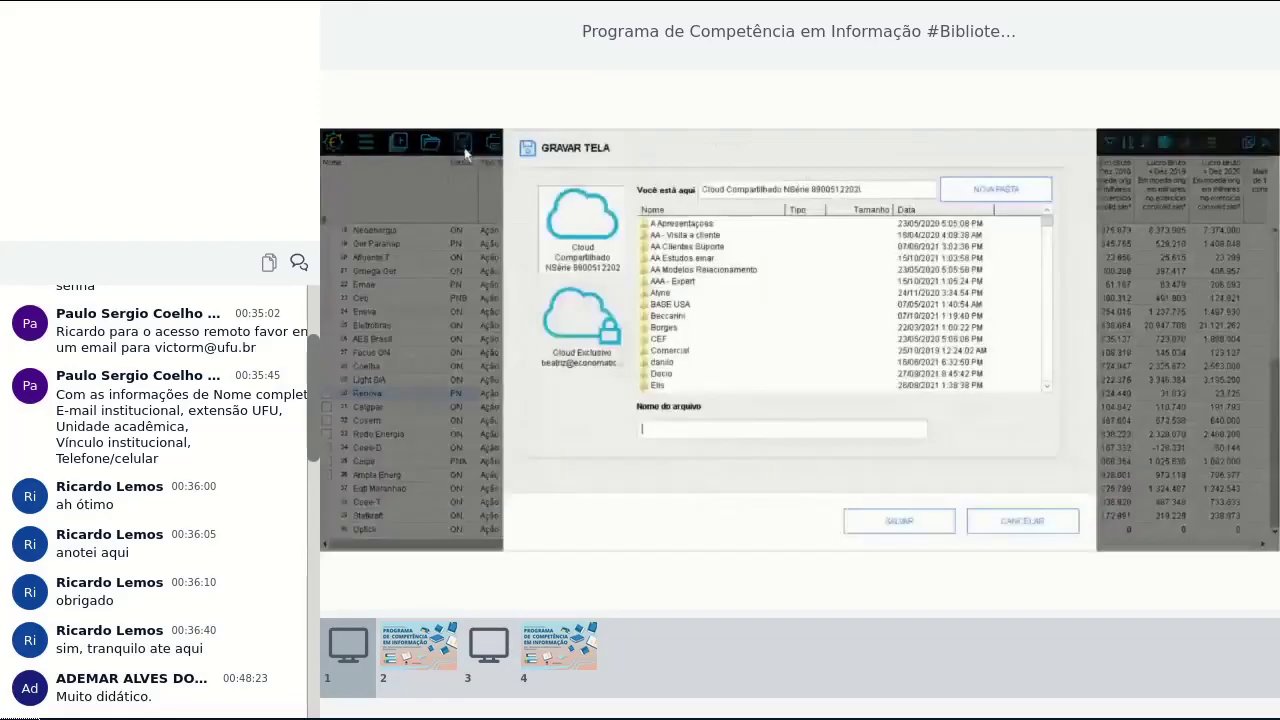
left_click(590, 315)
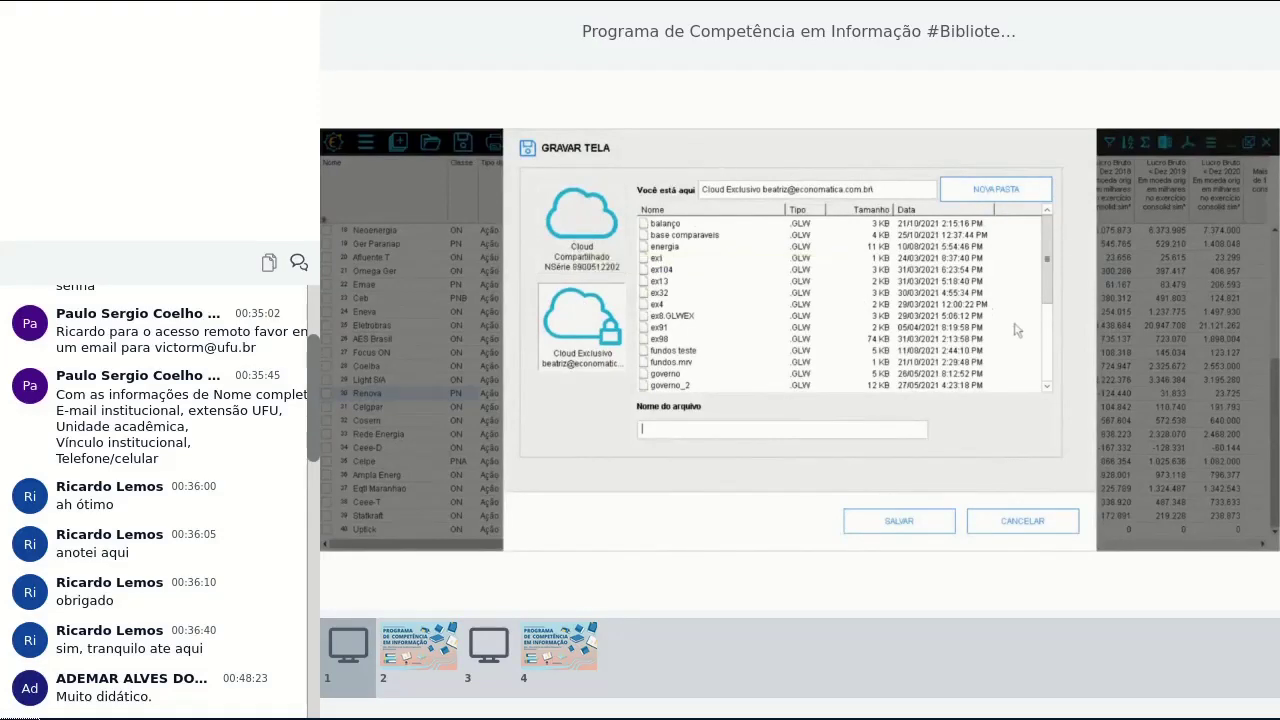
left_click(1038, 524)
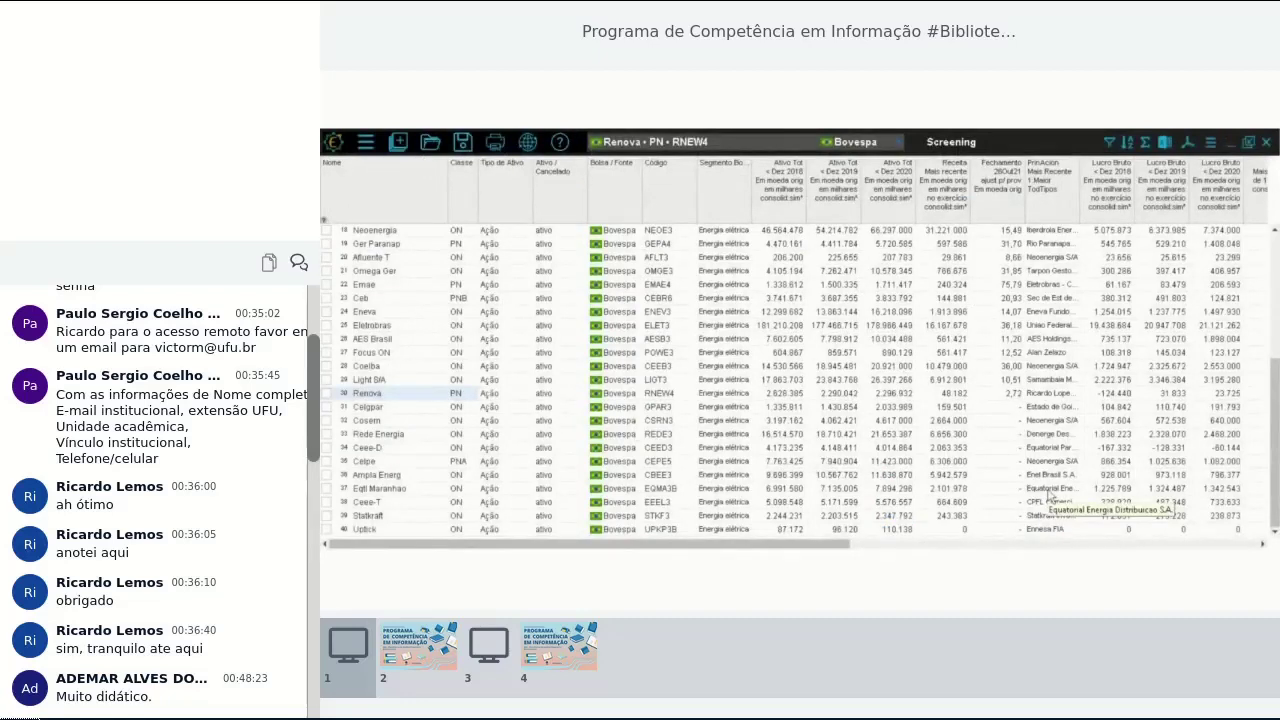
Save the screening screen to Cloud Exclusivo under the file name "treinamento ufu"
left_click(463, 143)
left_click(580, 322)
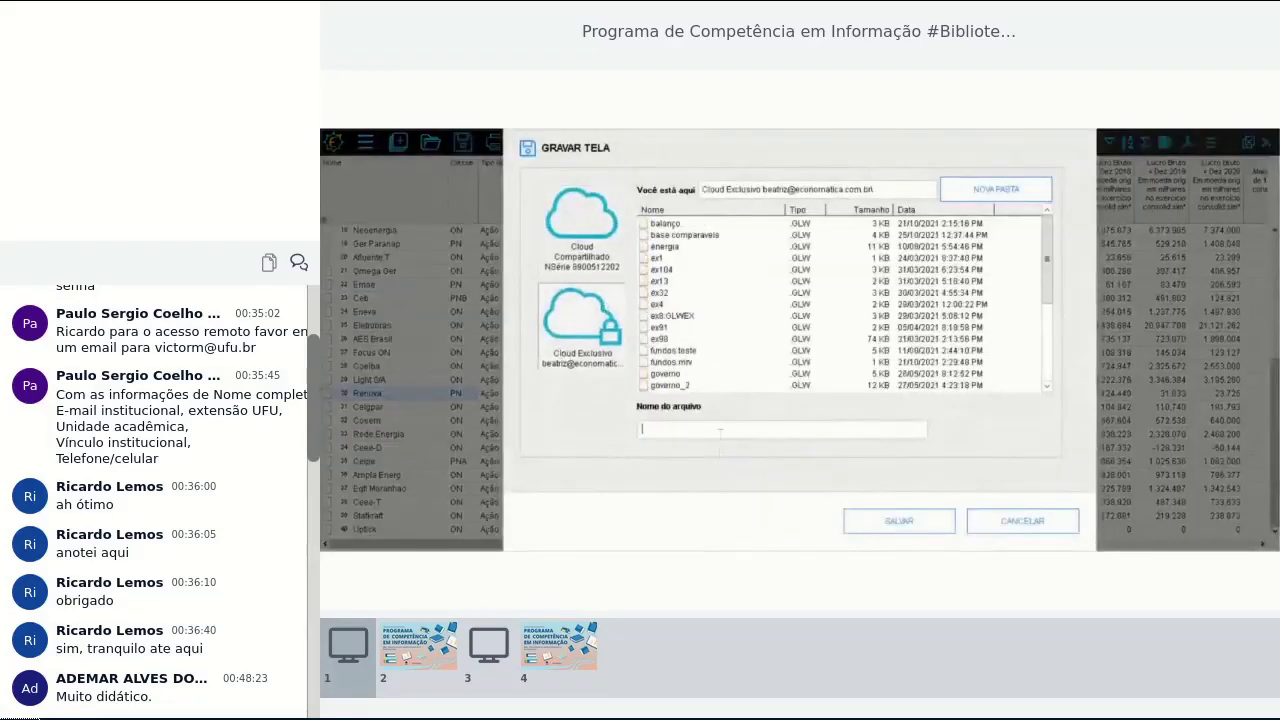
left_click(752, 432)
type("treinamento")
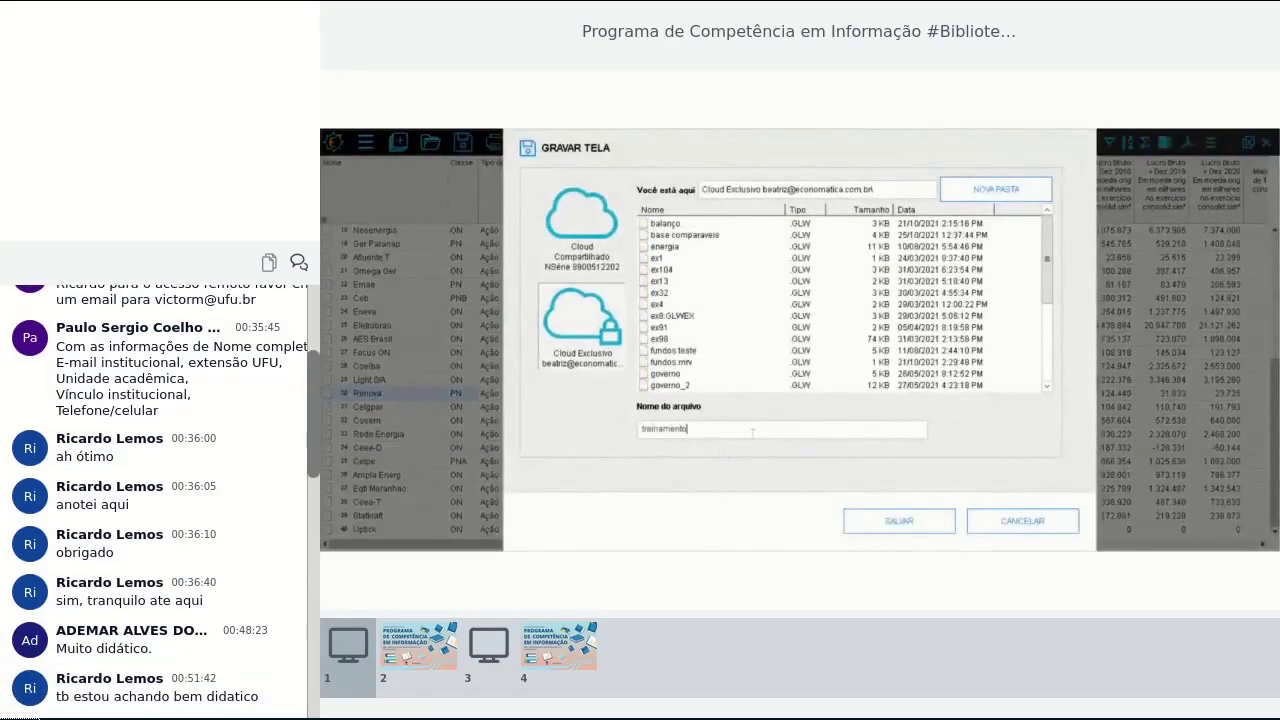
type(" ufu")
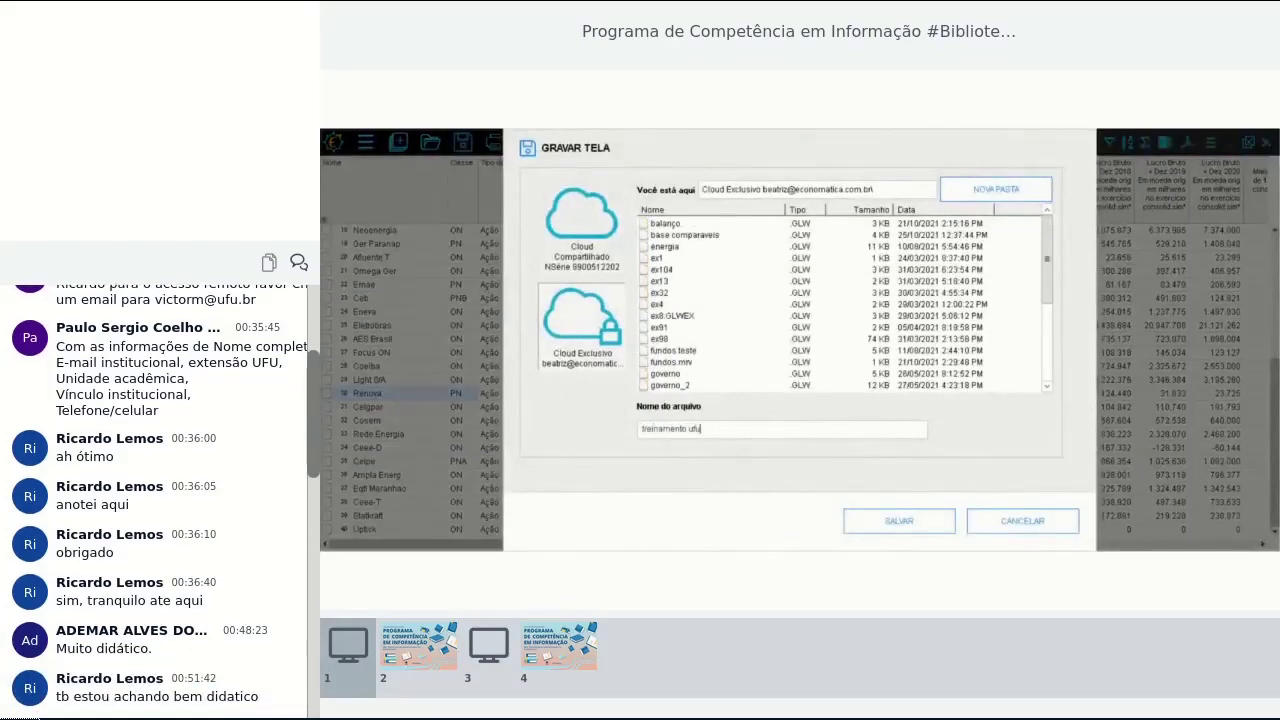
left_click(918, 534)
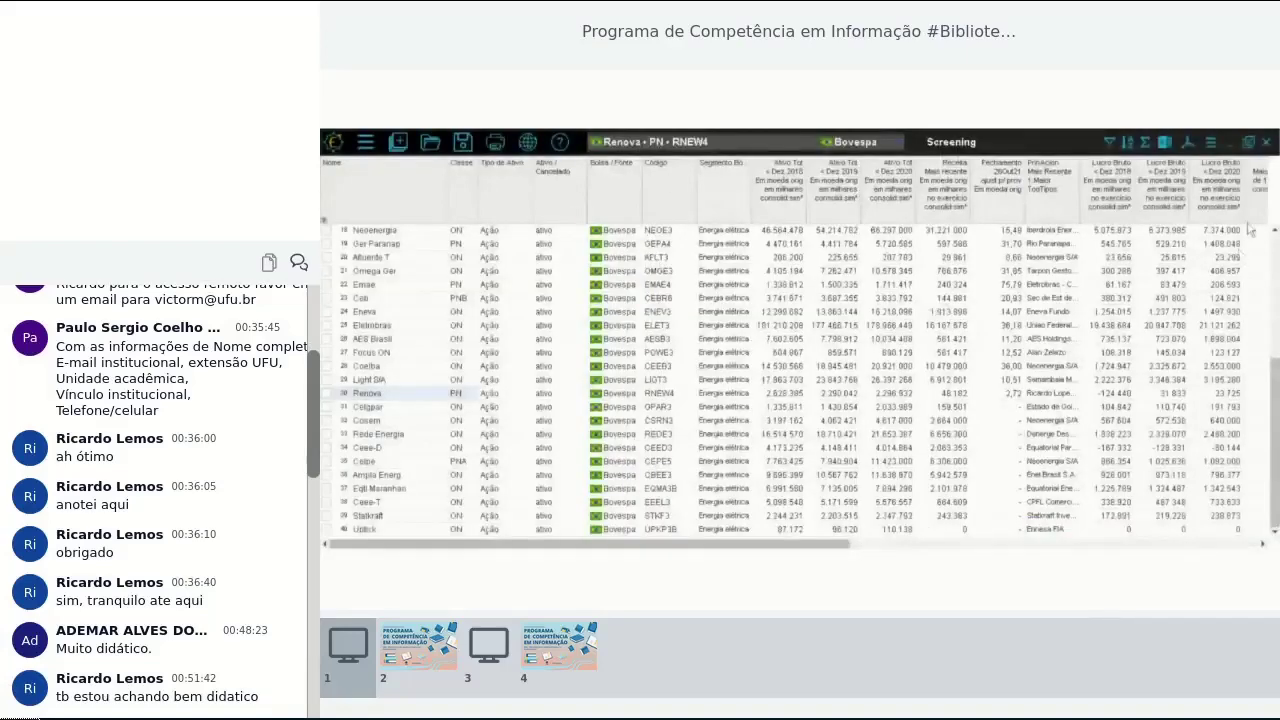
Close the Screening window and reload the saved screen "treinamento ufu" from Cloud Exclusivo
left_click(1265, 144)
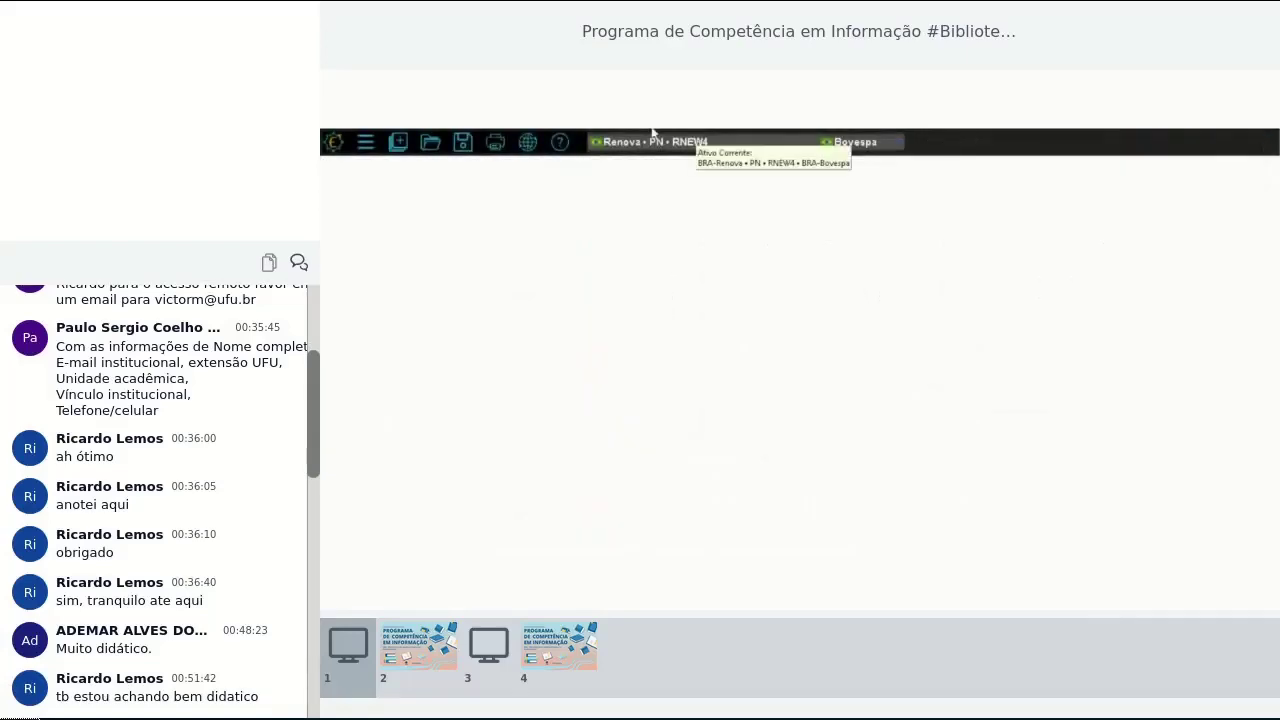
left_click(430, 142)
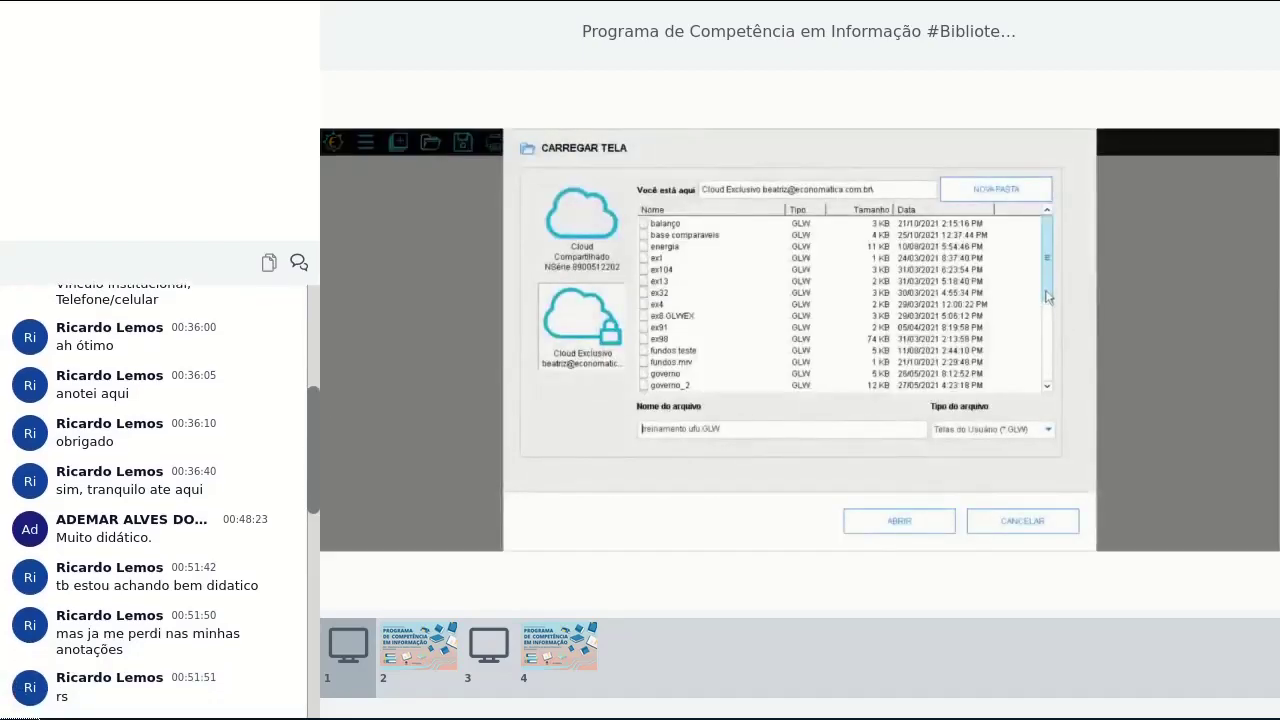
left_click(1022, 521)
left_click(430, 143)
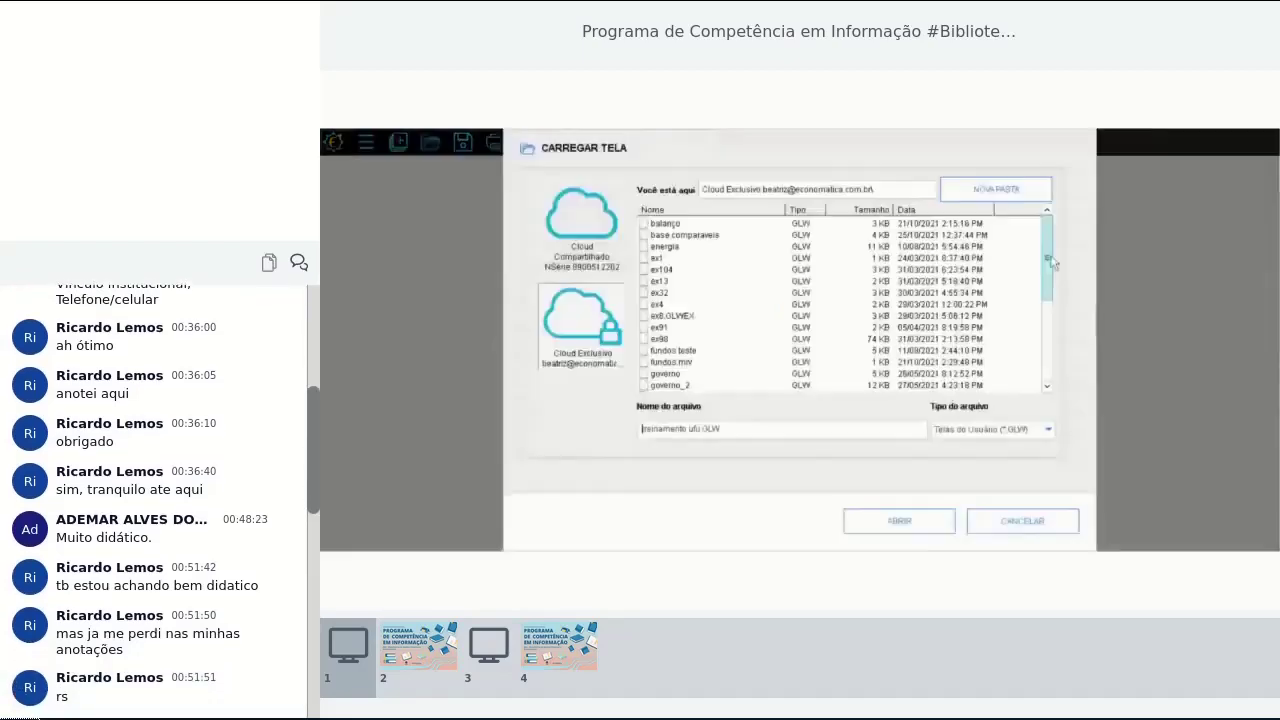
left_click_drag(1048, 260, 1048, 348)
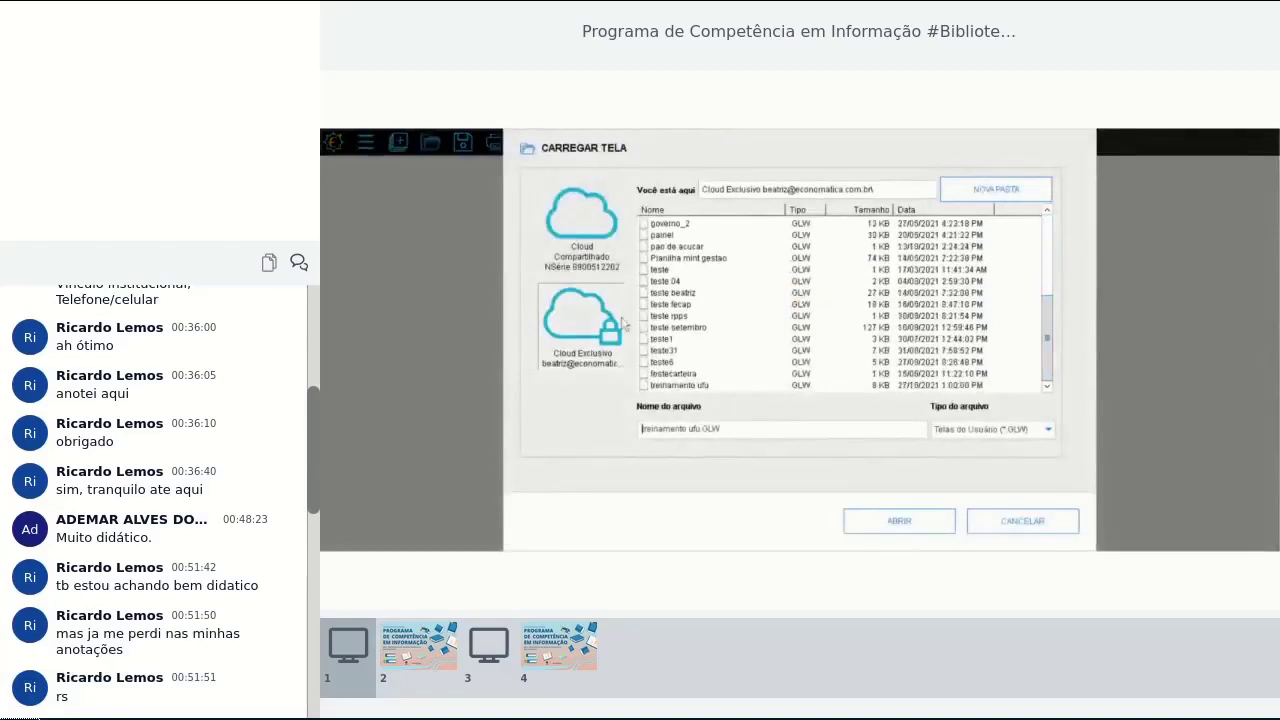
left_click(695, 386)
left_click(908, 523)
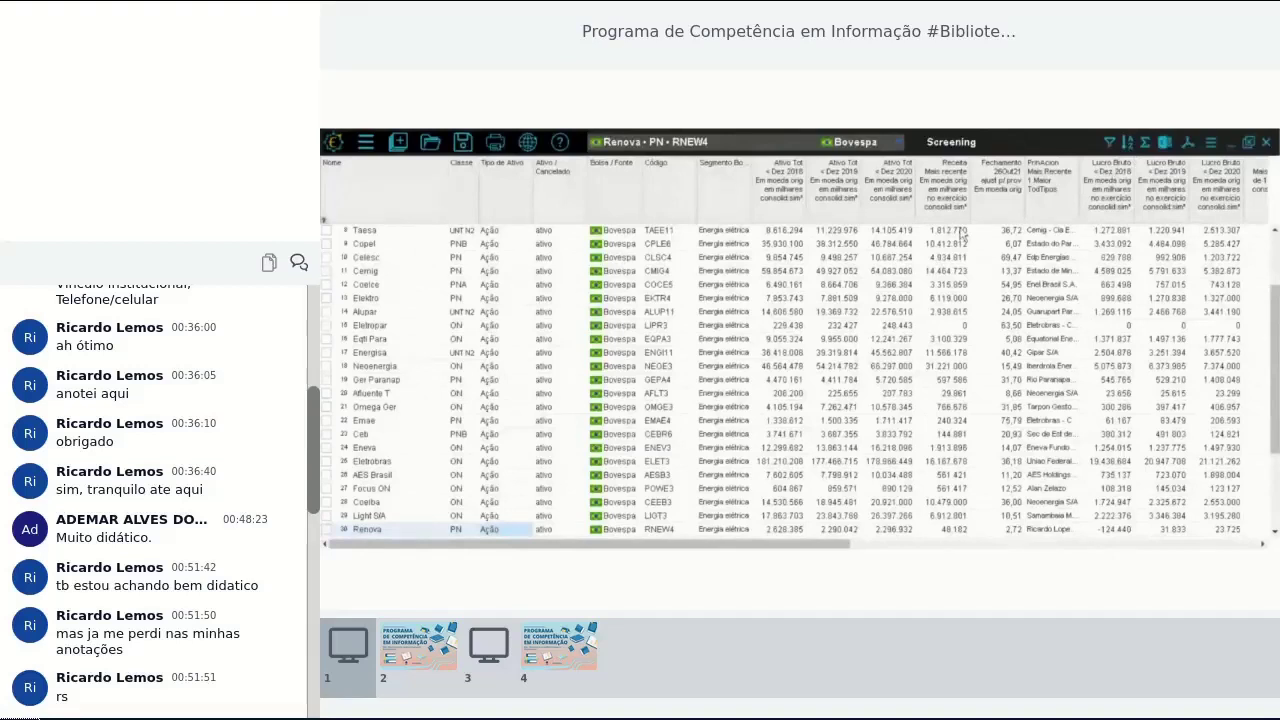
Examine the total assets and gross profit columns for 2018 to 2020 across the screened shares
left_click(902, 196)
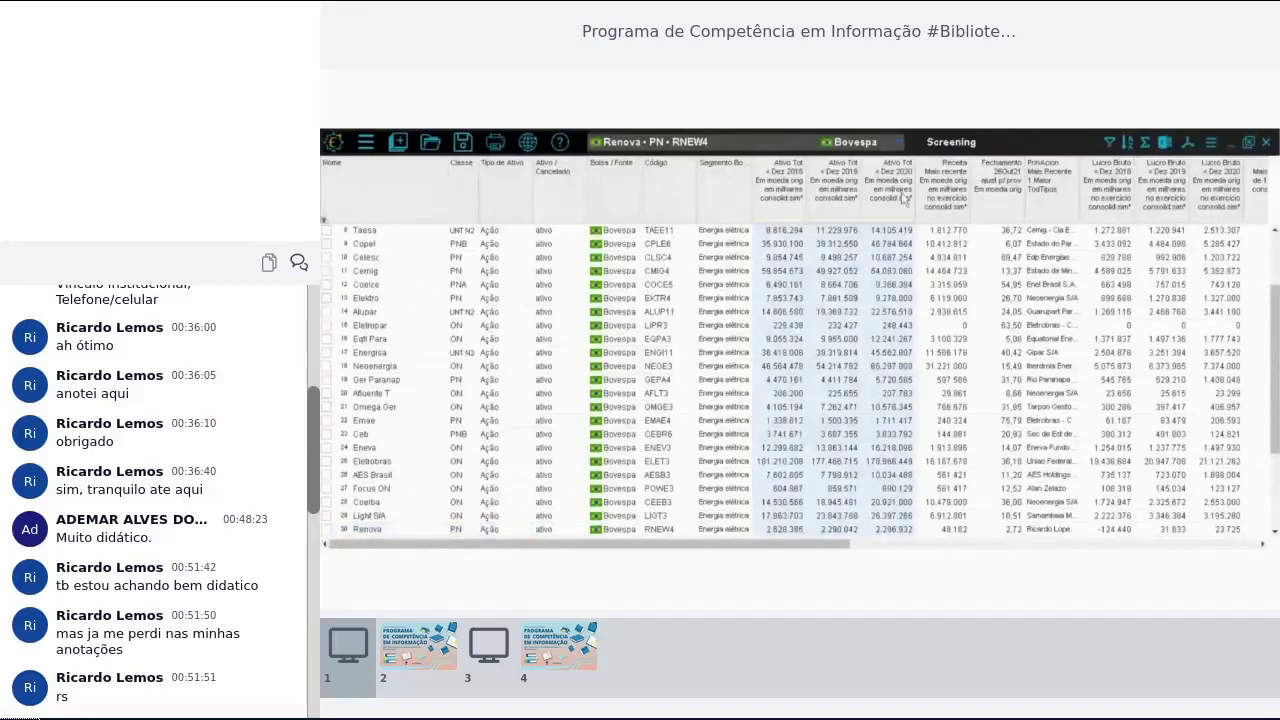
left_click(1197, 200)
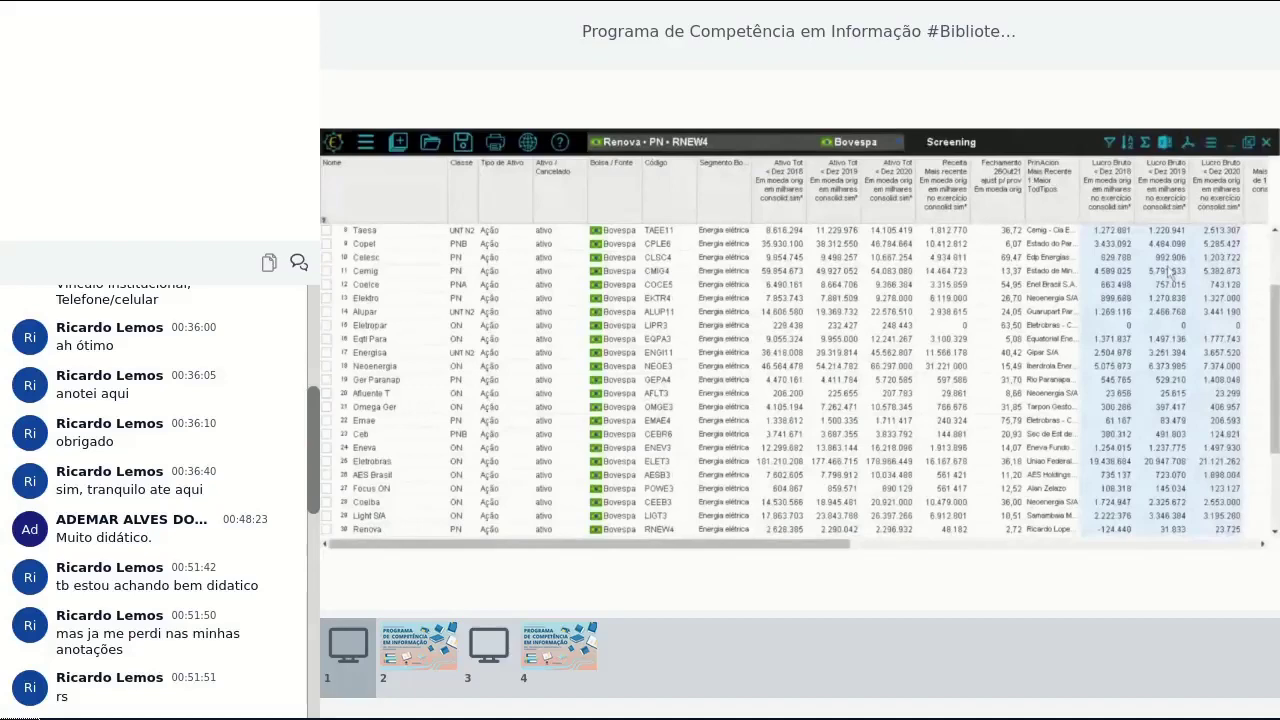
left_click_drag(1272, 291, 1262, 245)
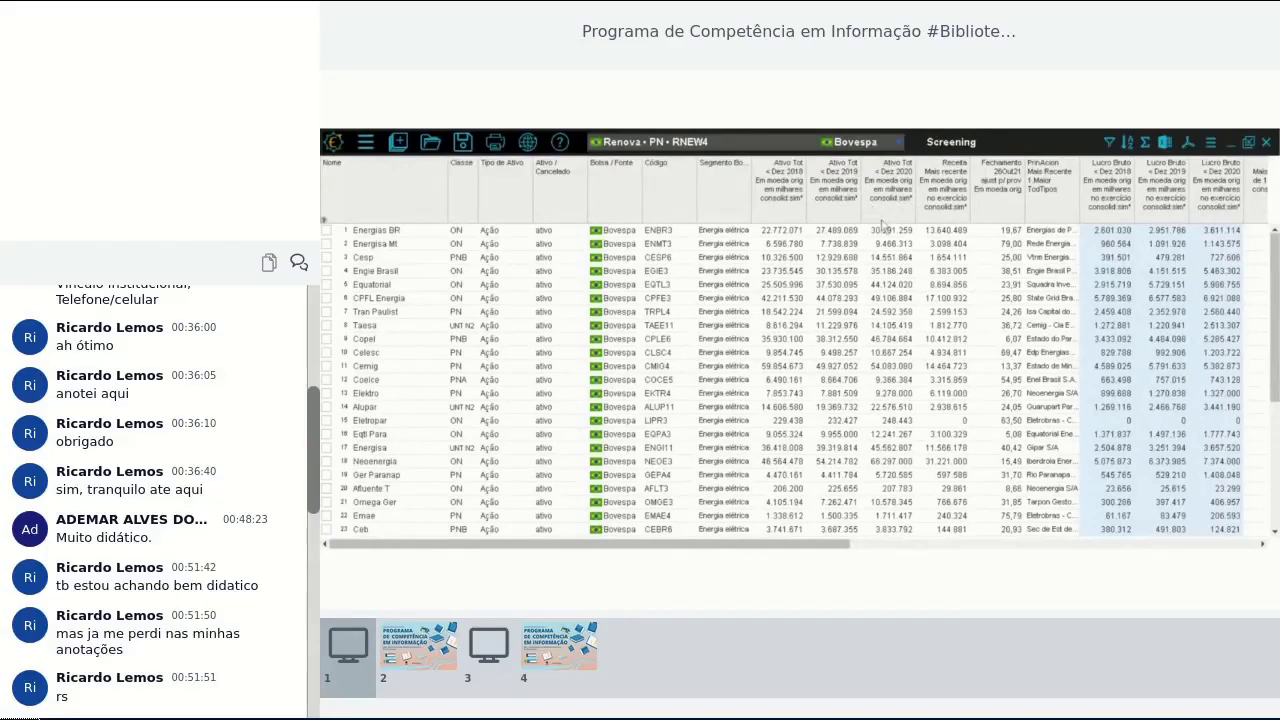
Create a Matrixx table whose initial date is 10 years back, with the date scale in quarters
left_click(398, 142)
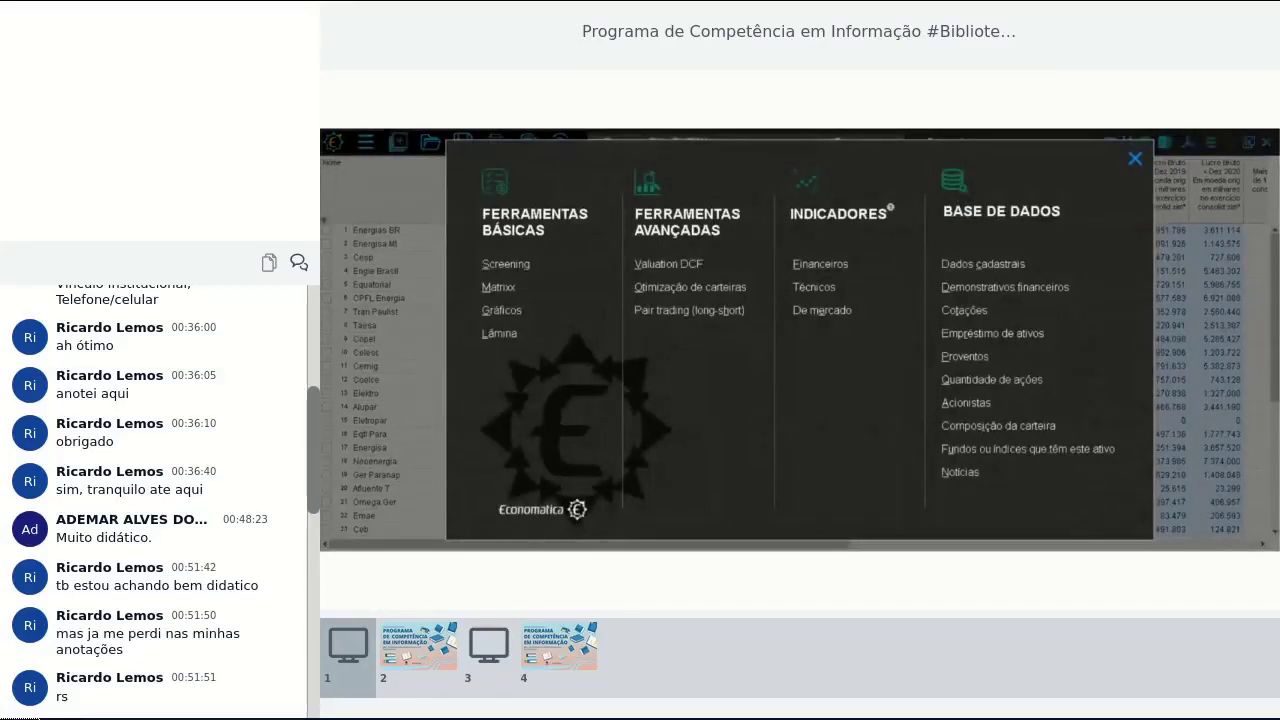
left_click(502, 288)
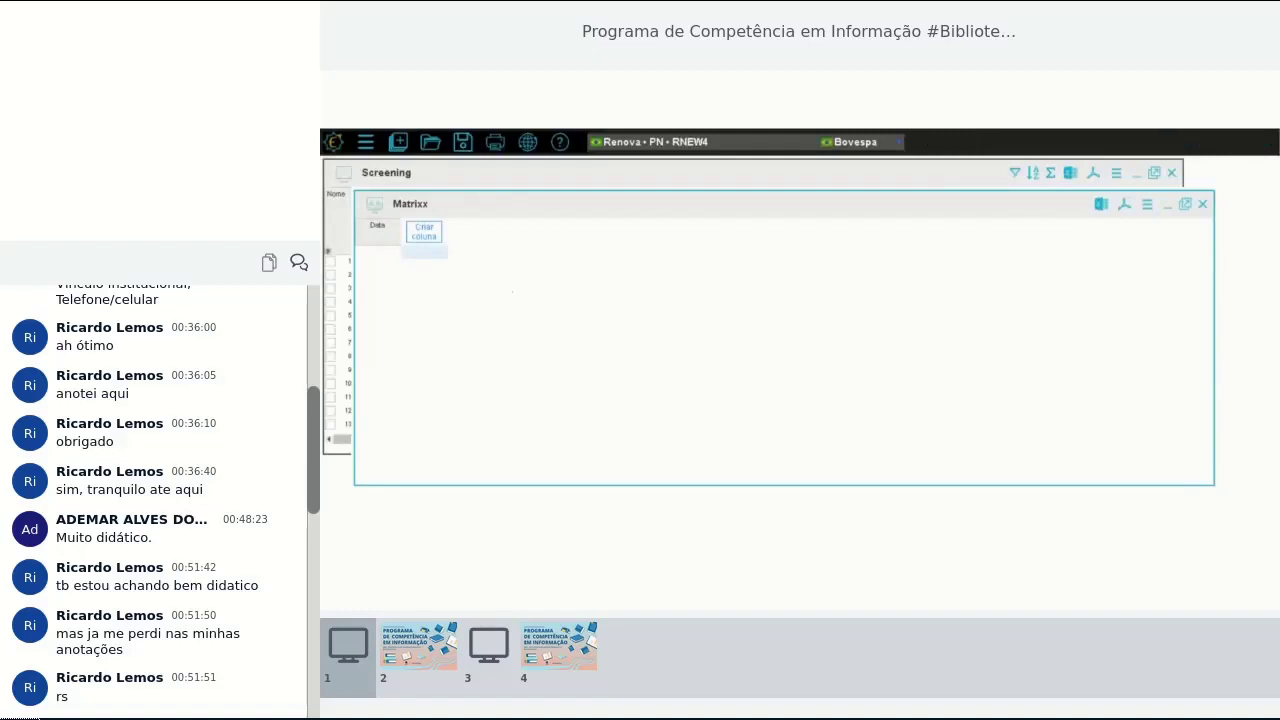
left_click(1147, 204)
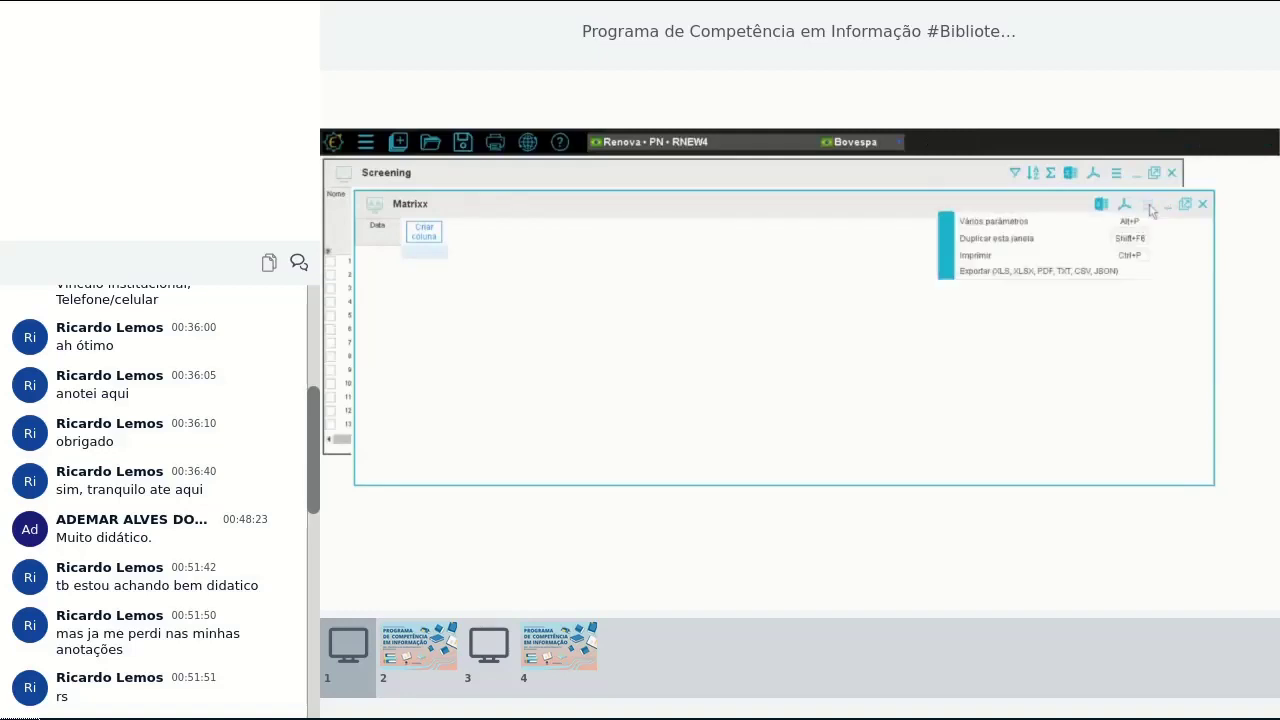
left_click(1079, 222)
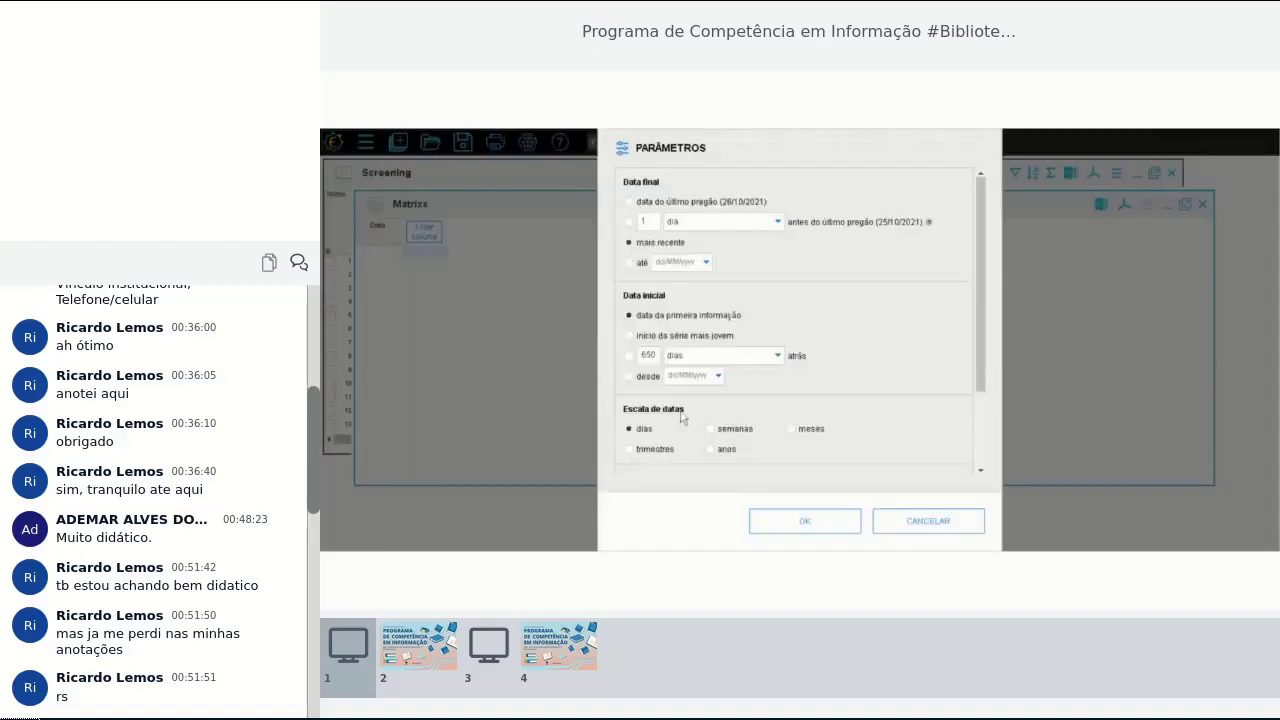
left_click(629, 356)
type("10")
left_click(718, 357)
left_click(695, 442)
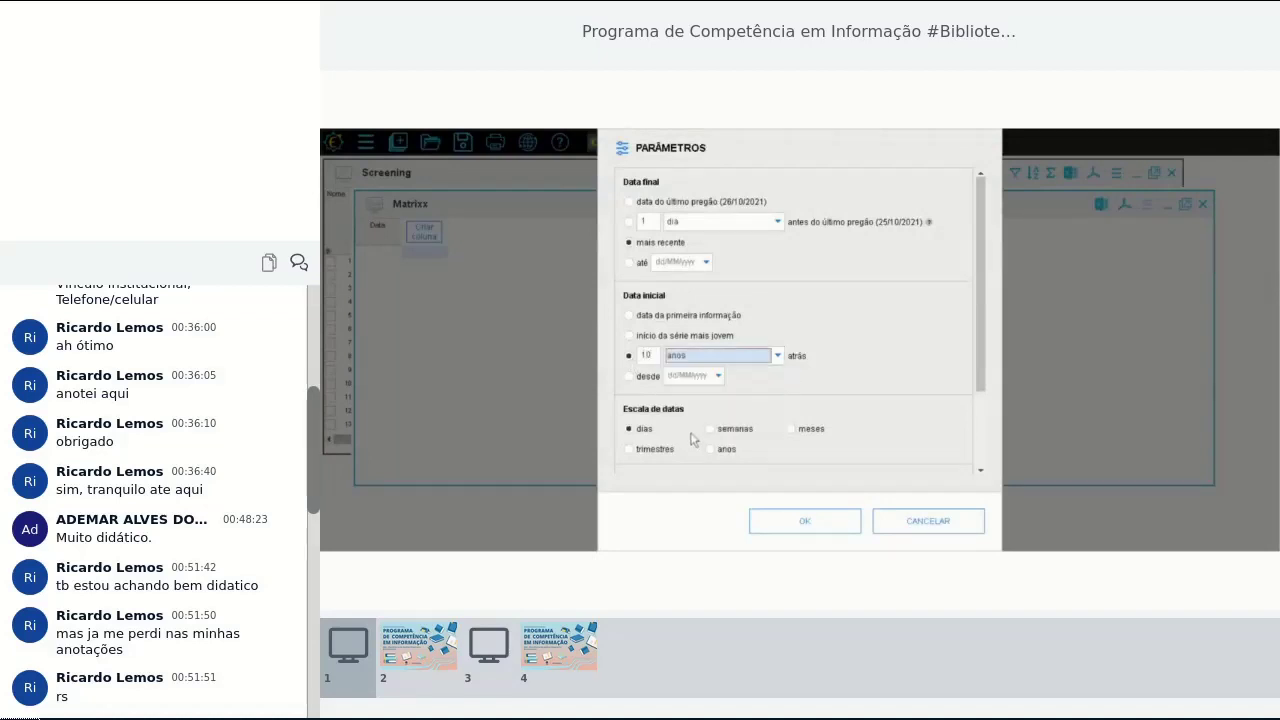
left_click(648, 452)
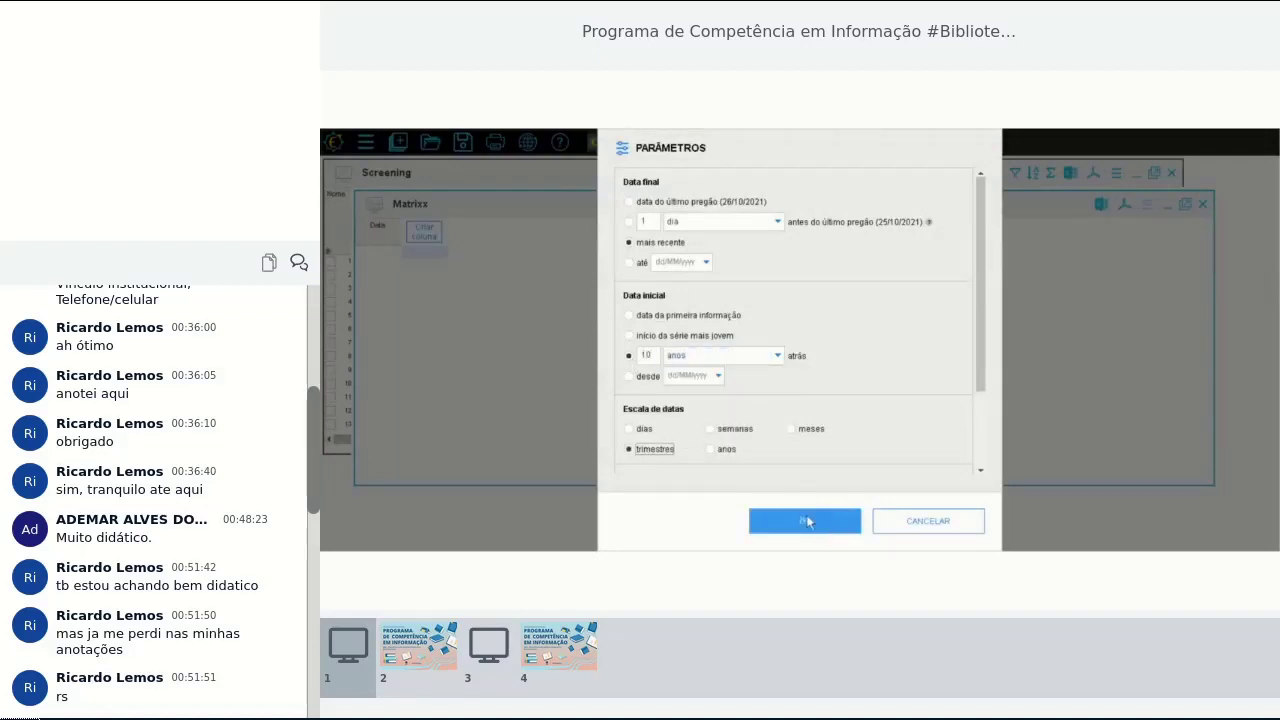
left_click(822, 525)
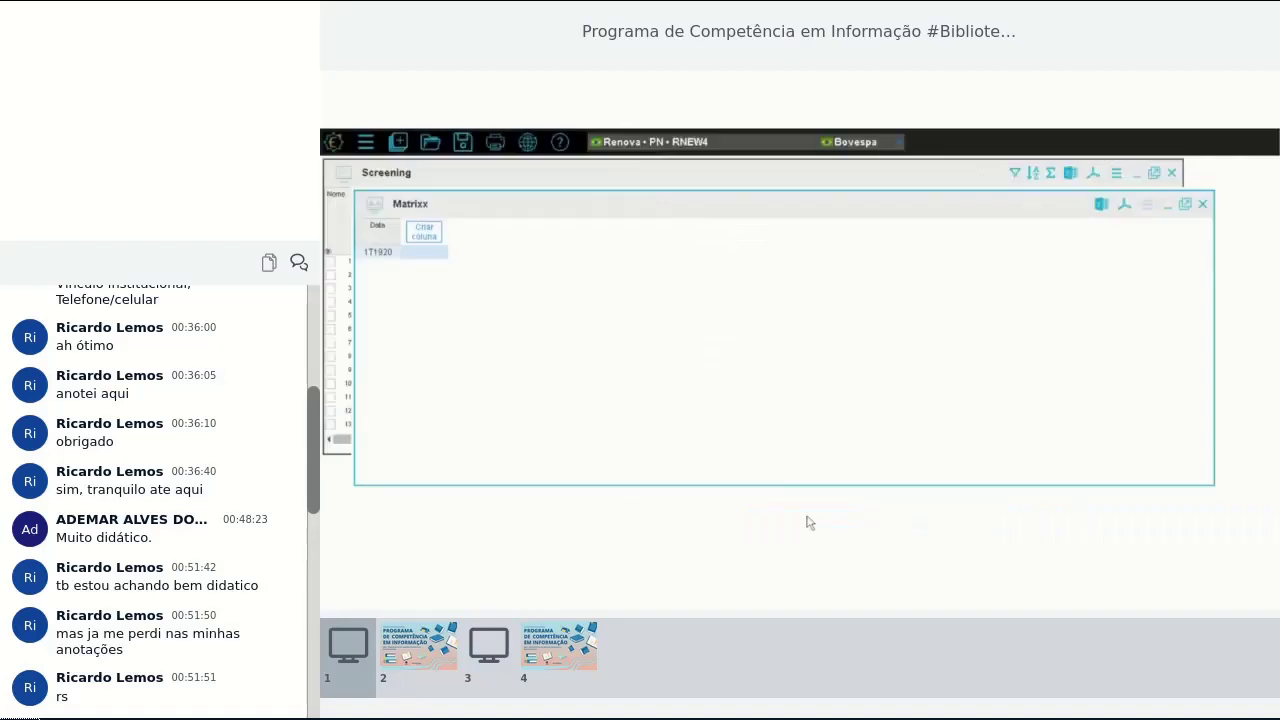
Add a "Receita líquida operac" column from the financial statements to the Matrixx table, using the current share and the period "no exercício"
left_click(428, 243)
left_click(564, 260)
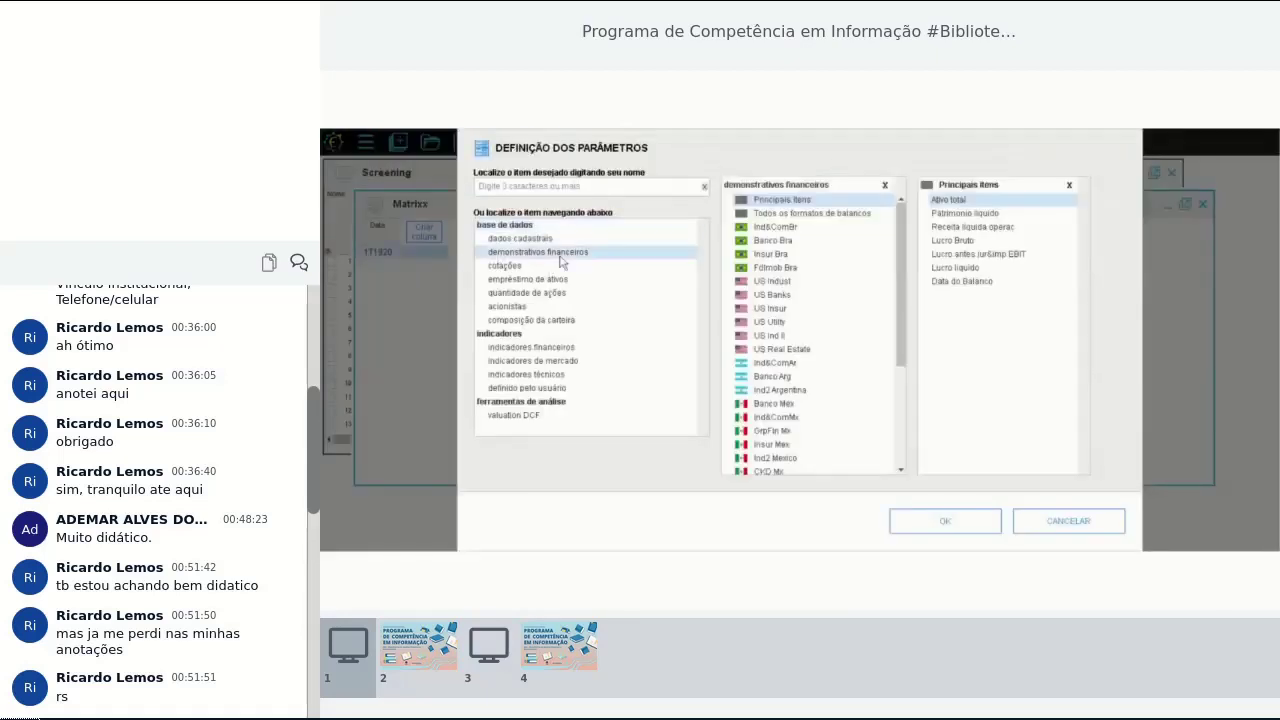
double_click(1004, 227)
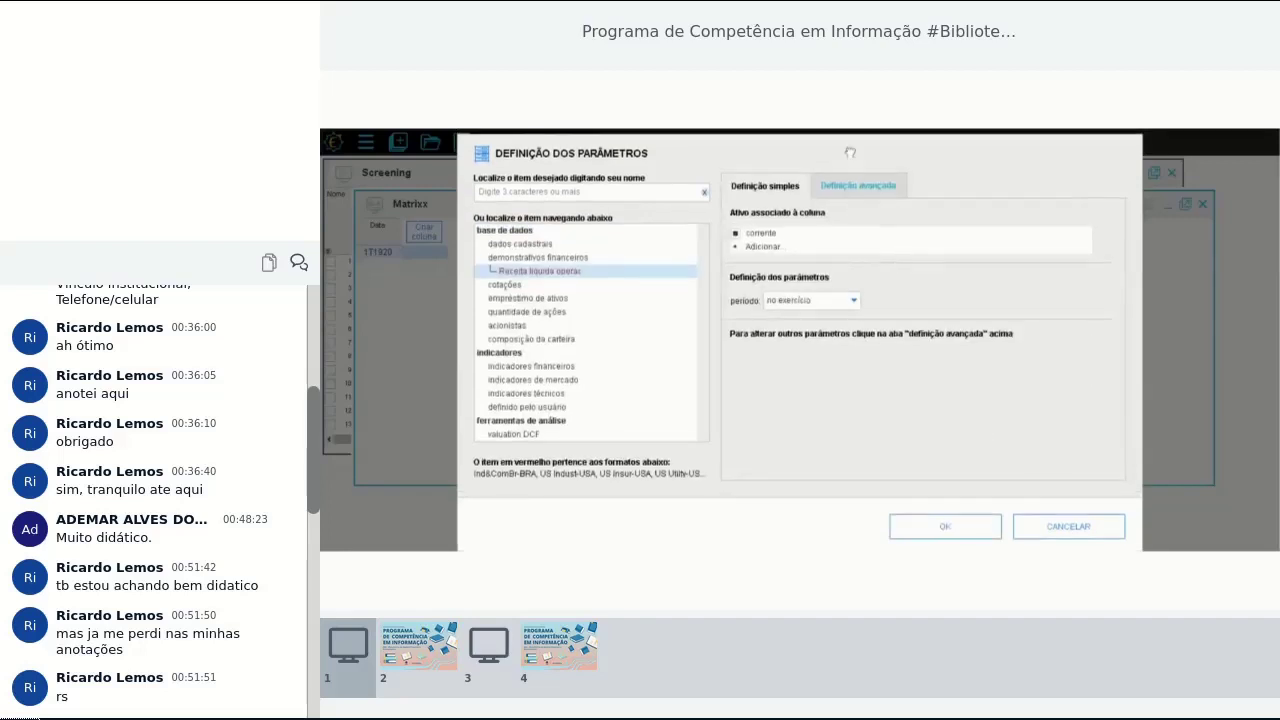
left_click_drag(849, 147, 849, 166)
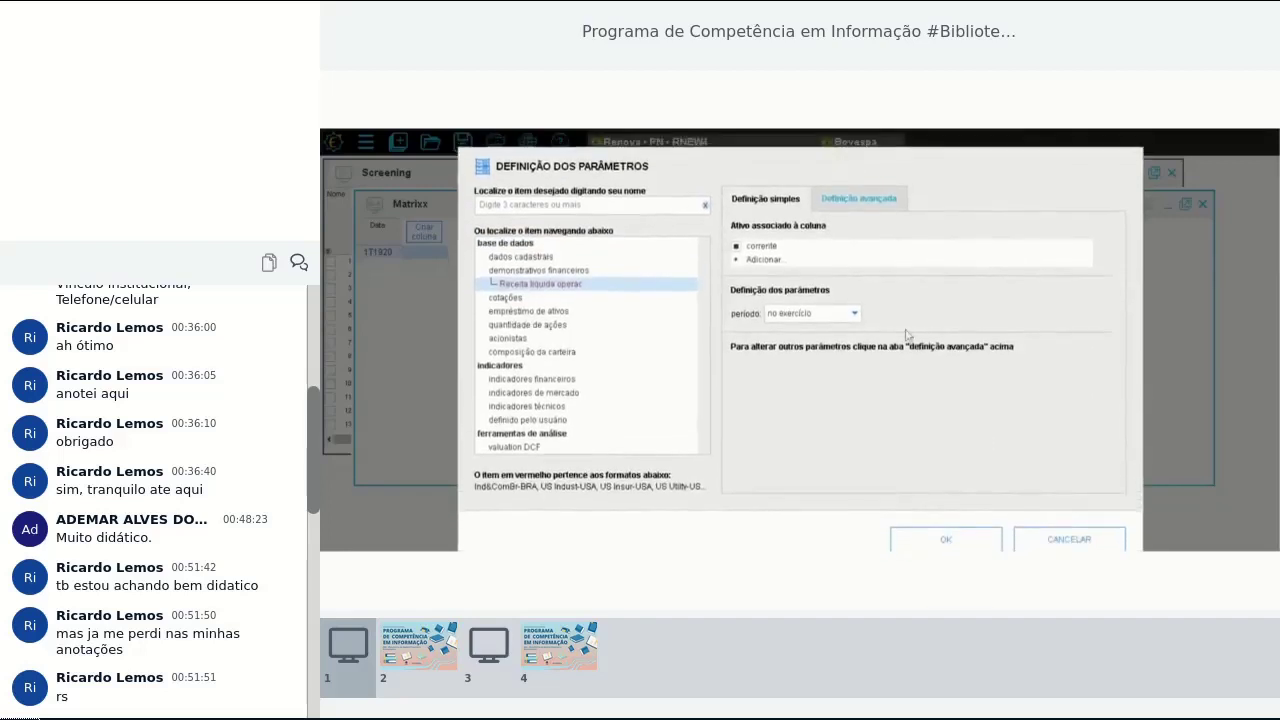
left_click(958, 539)
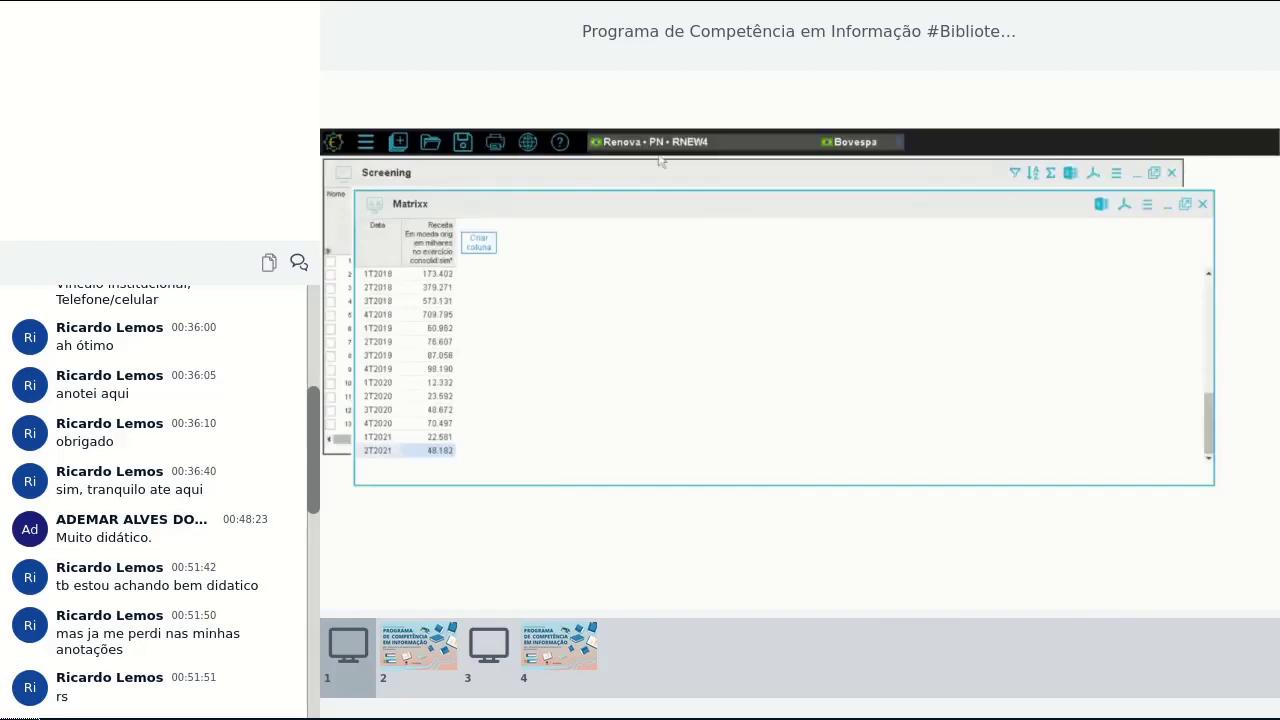
Tile the Screening and Matrixx windows side by side vertically, and examine the quarterly revenue of the shares from Energias BR to Equatorial
left_click(366, 142)
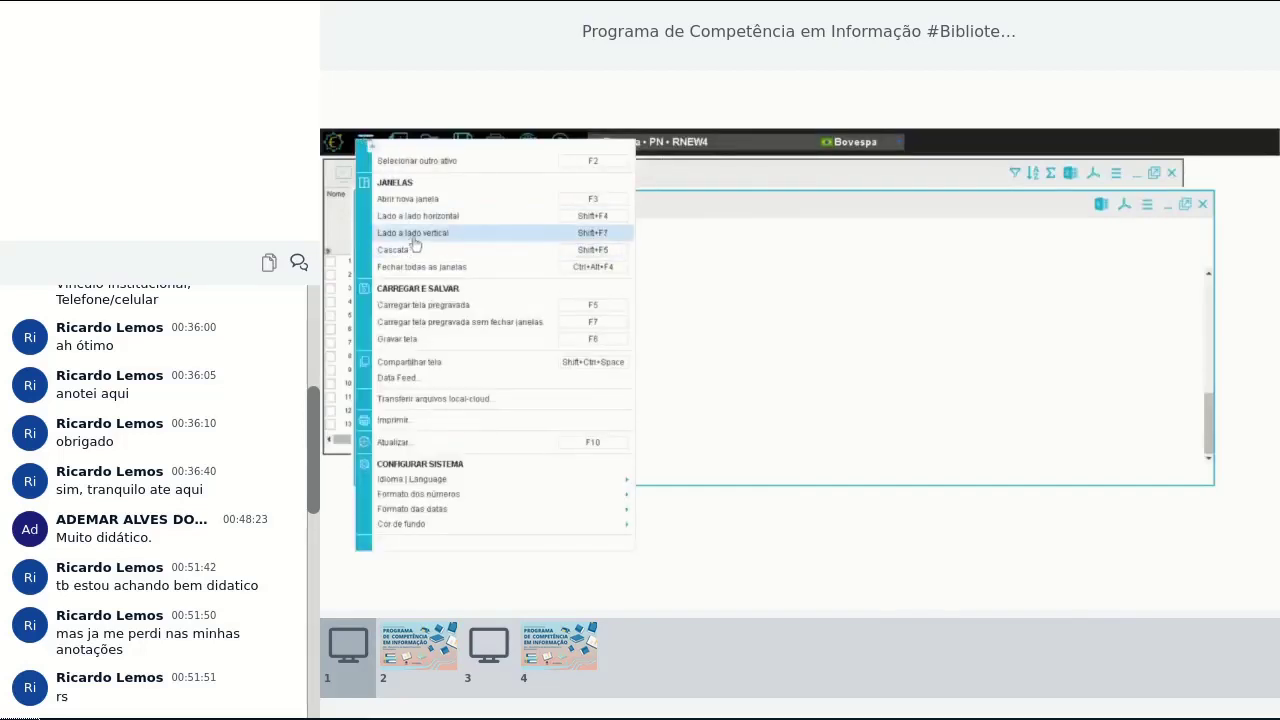
left_click(412, 236)
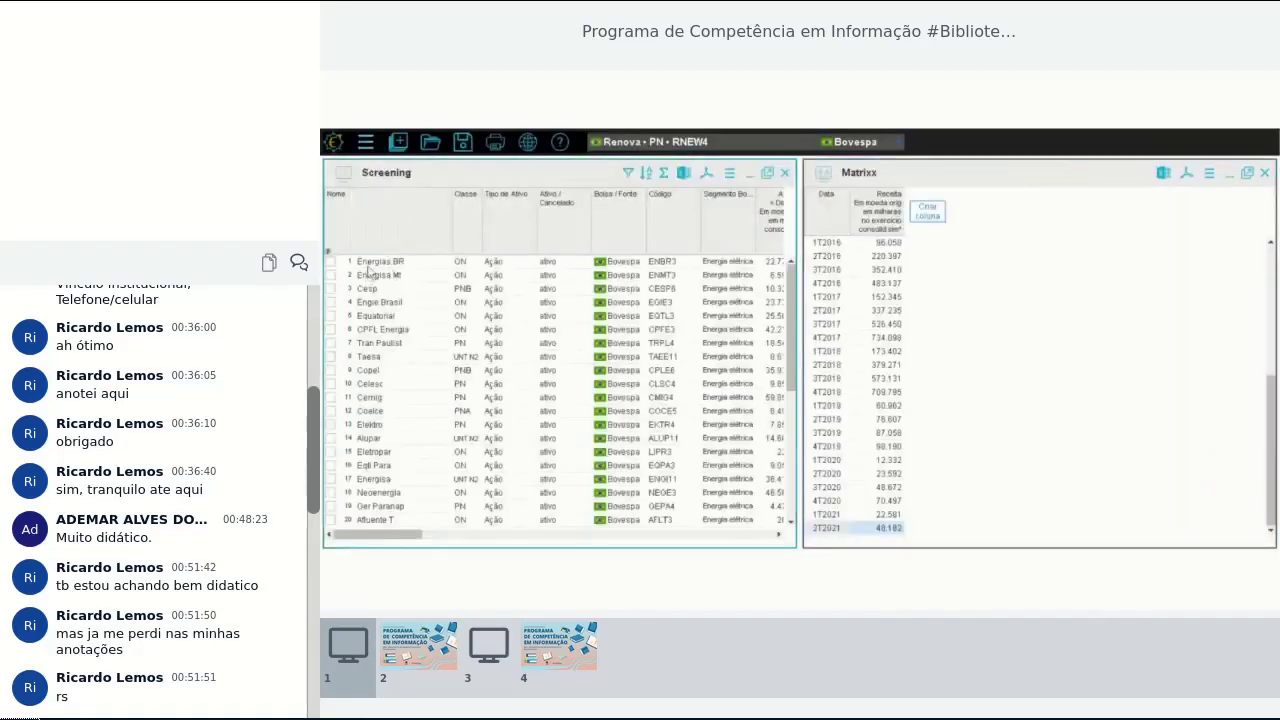
left_click(368, 264)
left_click(371, 277)
left_click(374, 290)
left_click(376, 302)
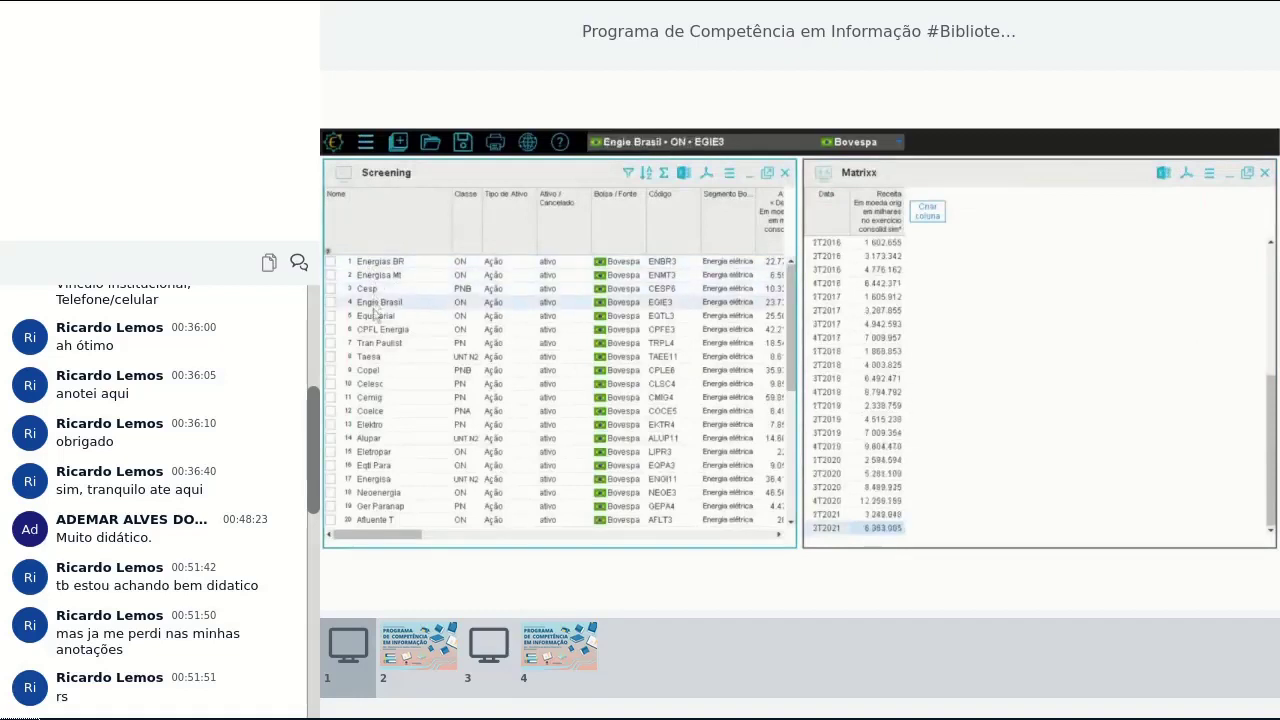
left_click(377, 316)
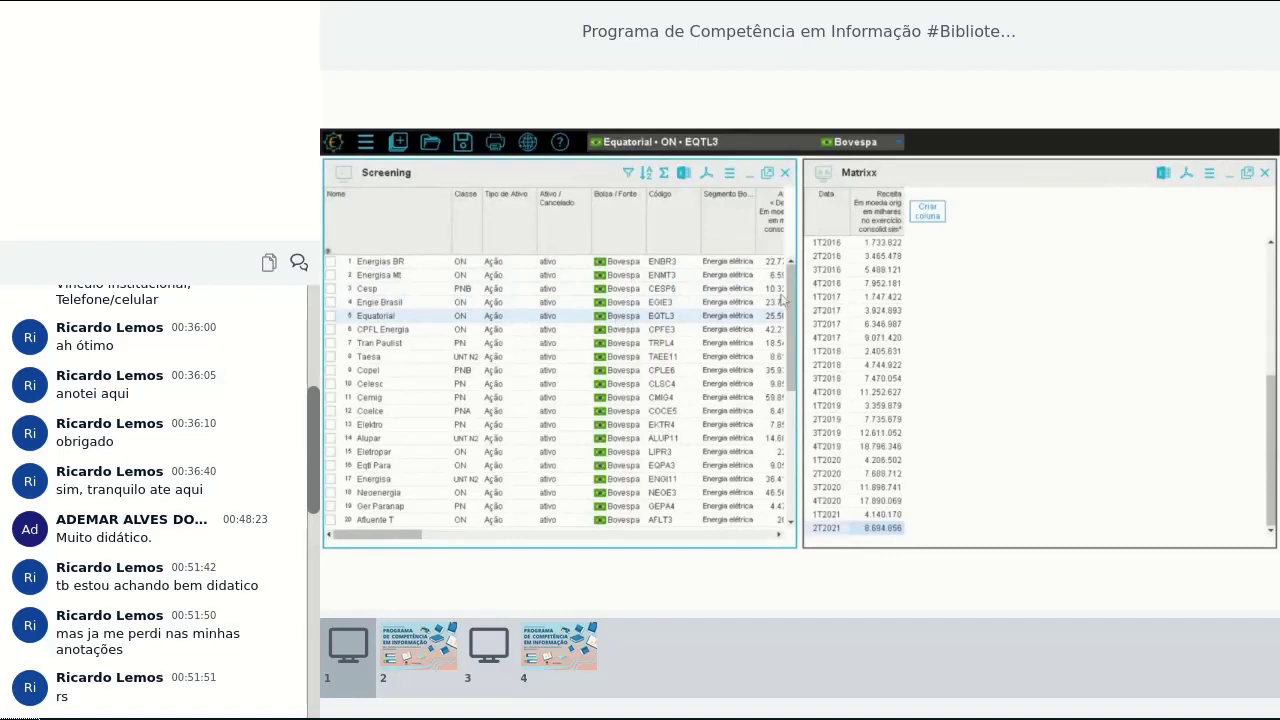
left_click_drag(786, 300, 792, 444)
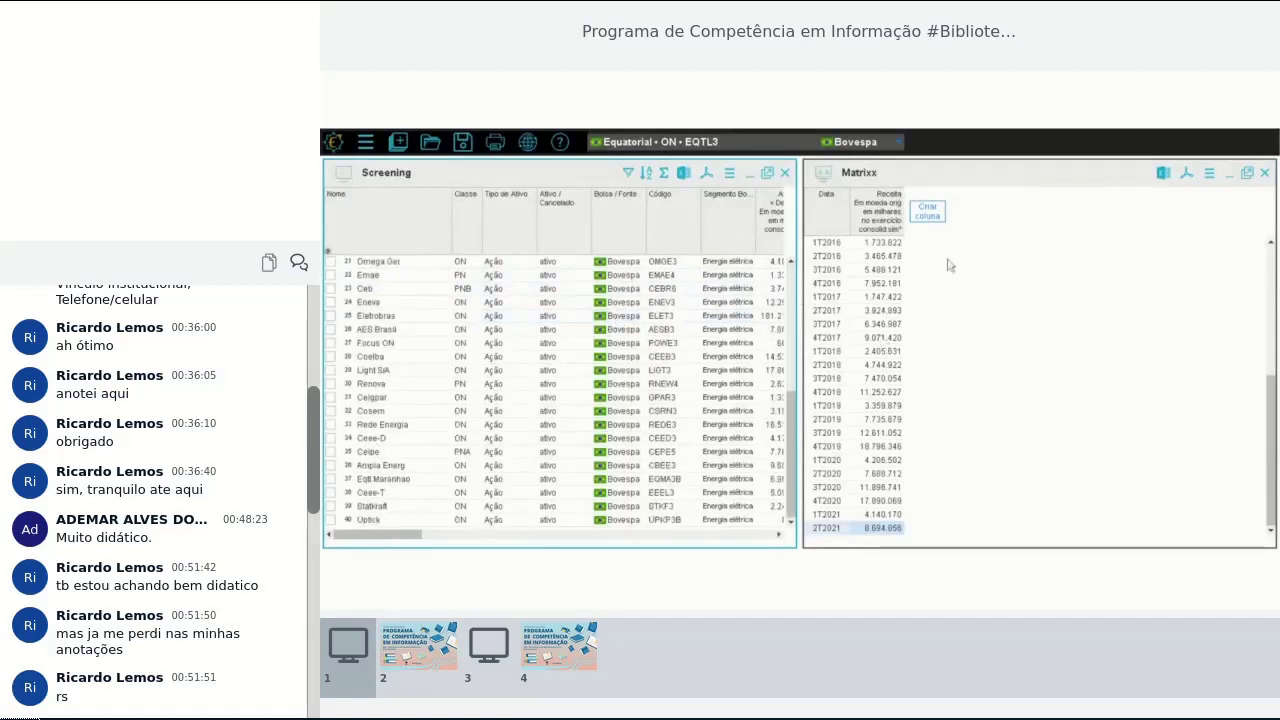
Replace the single Matrixx revenue column with "Receita líquida operac" columns for all shares in the Screening
left_click(905, 226)
key("Delete")
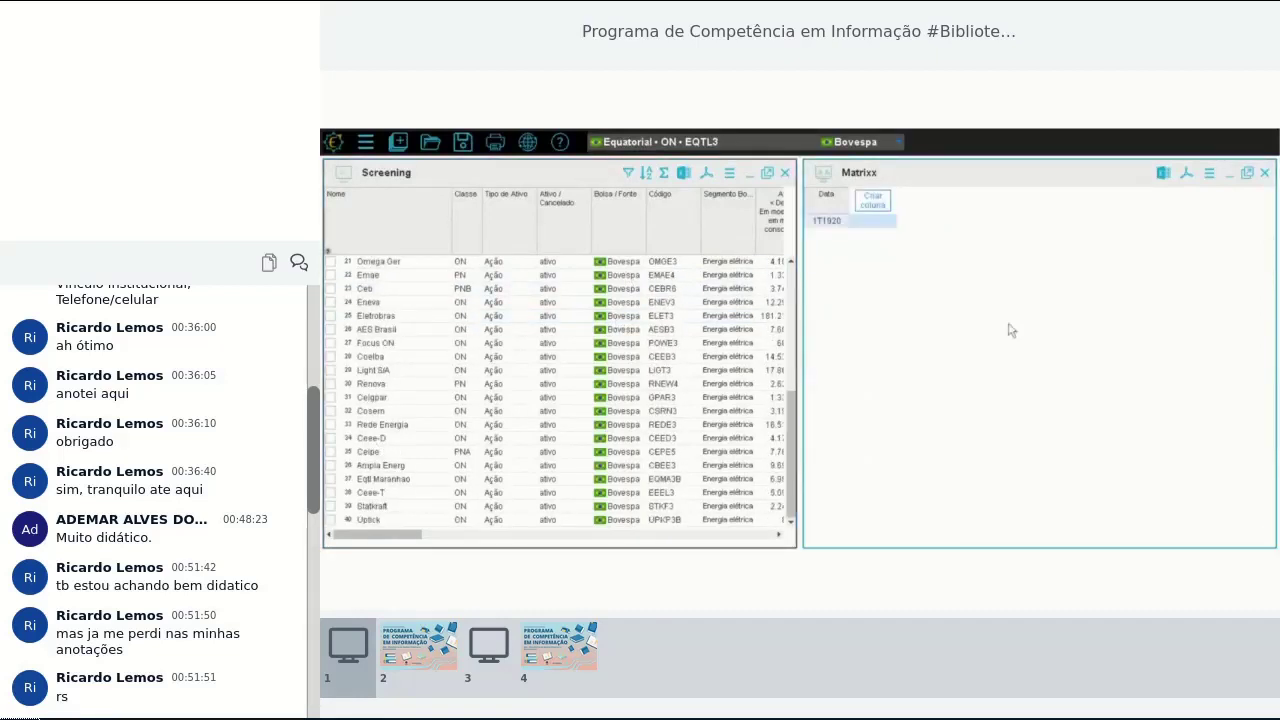
left_click(875, 204)
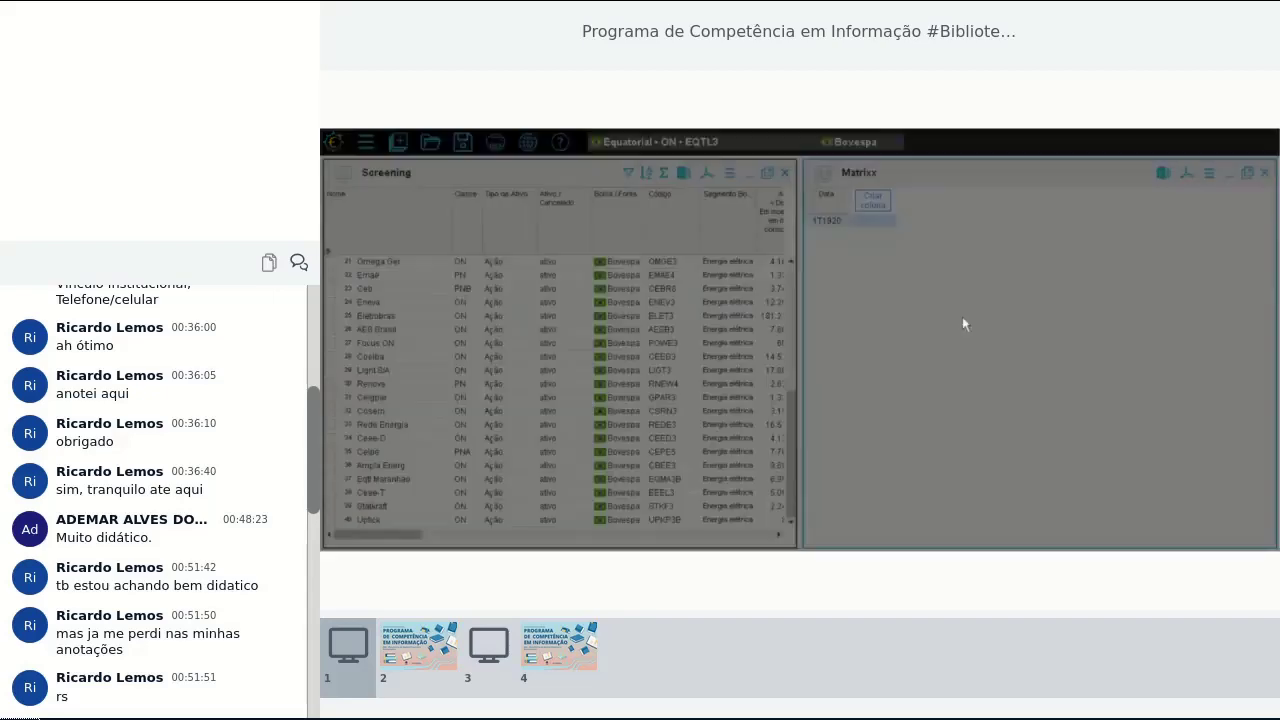
left_click(592, 251)
left_click(1022, 228)
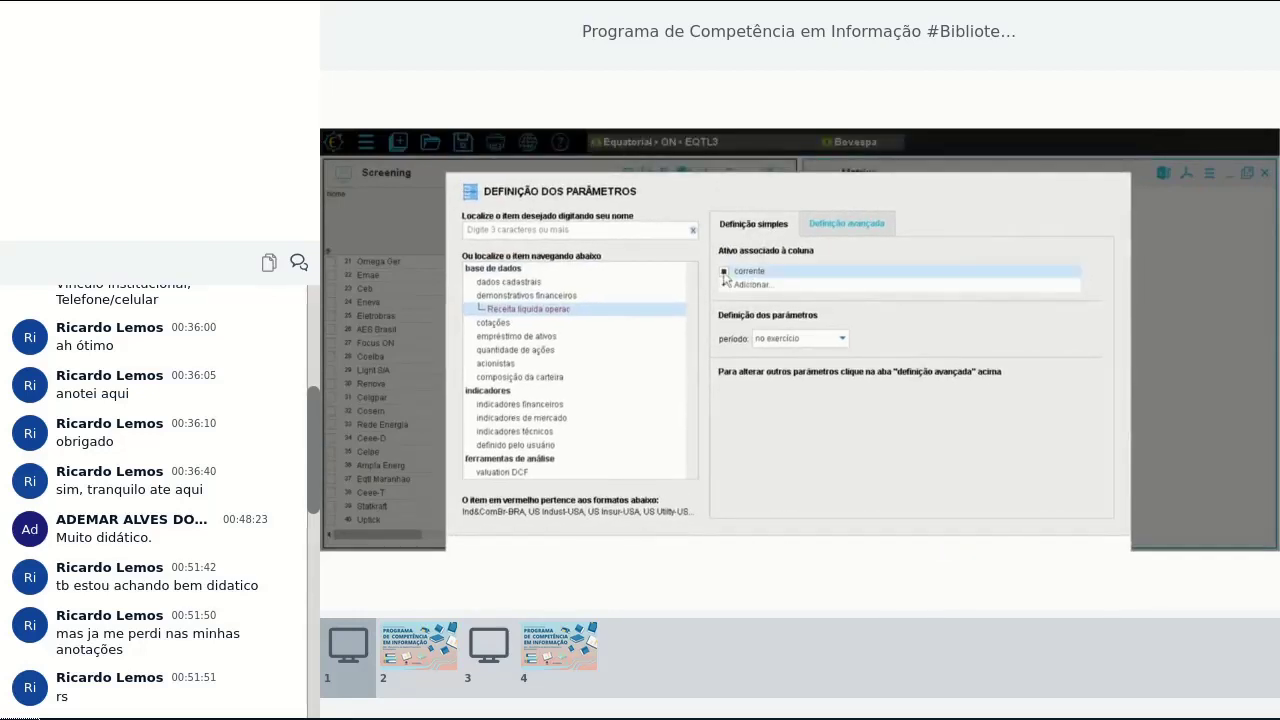
left_click(726, 285)
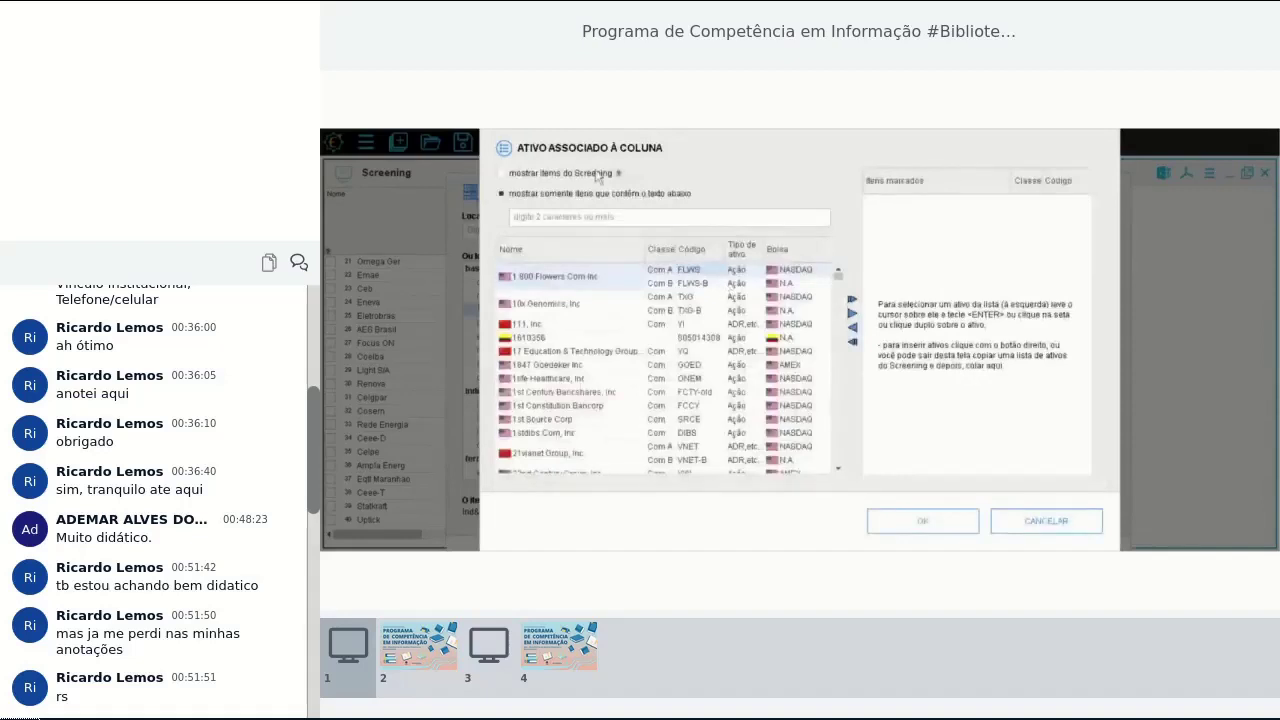
left_click(503, 175)
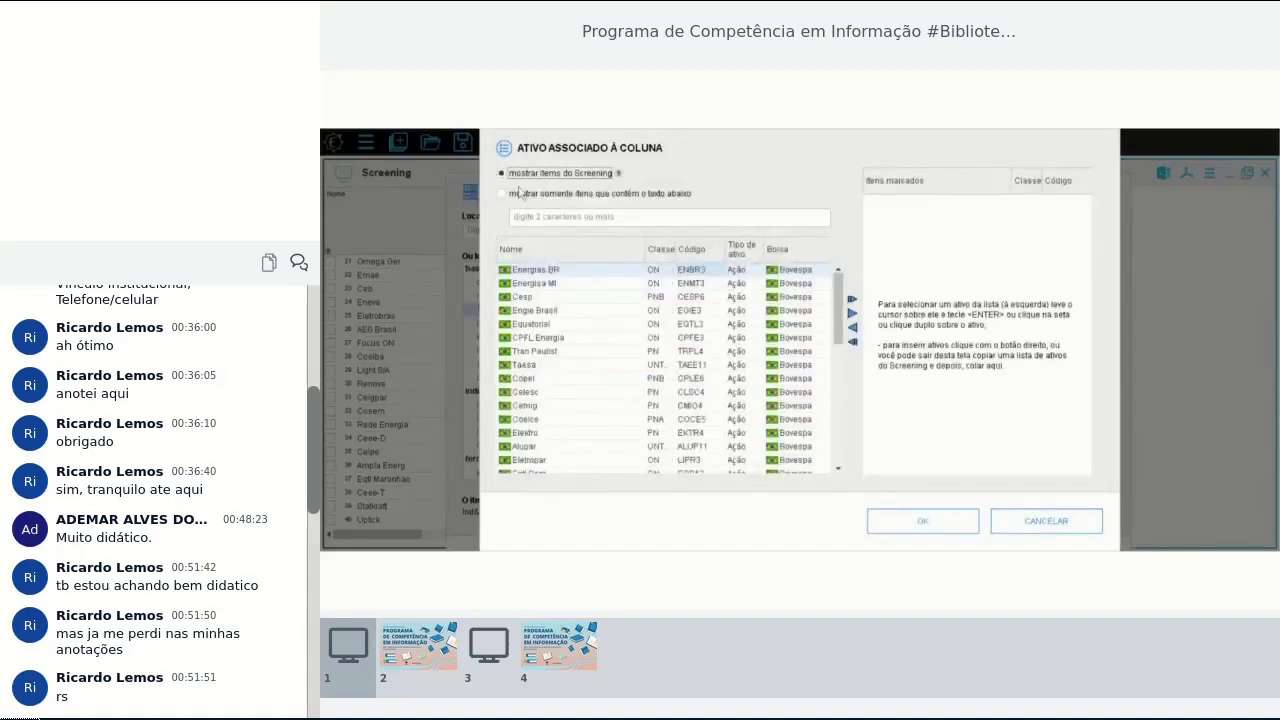
left_click(850, 300)
left_click(952, 530)
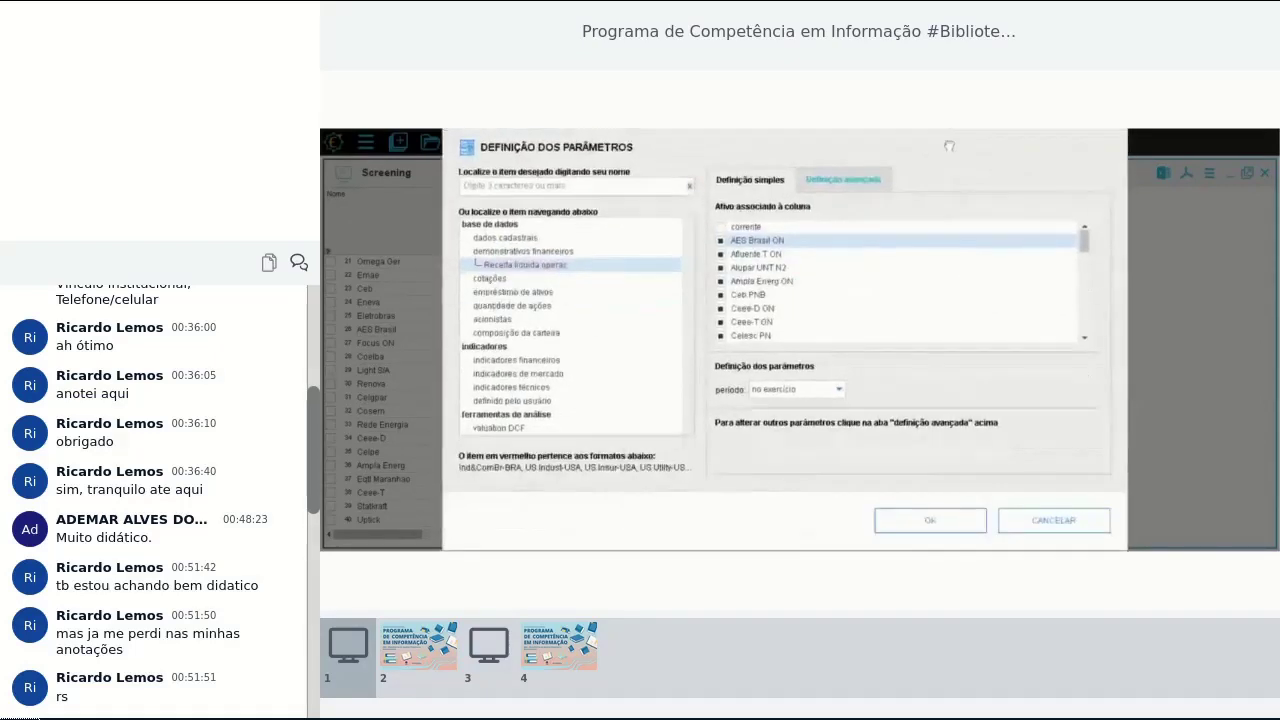
left_click(945, 513)
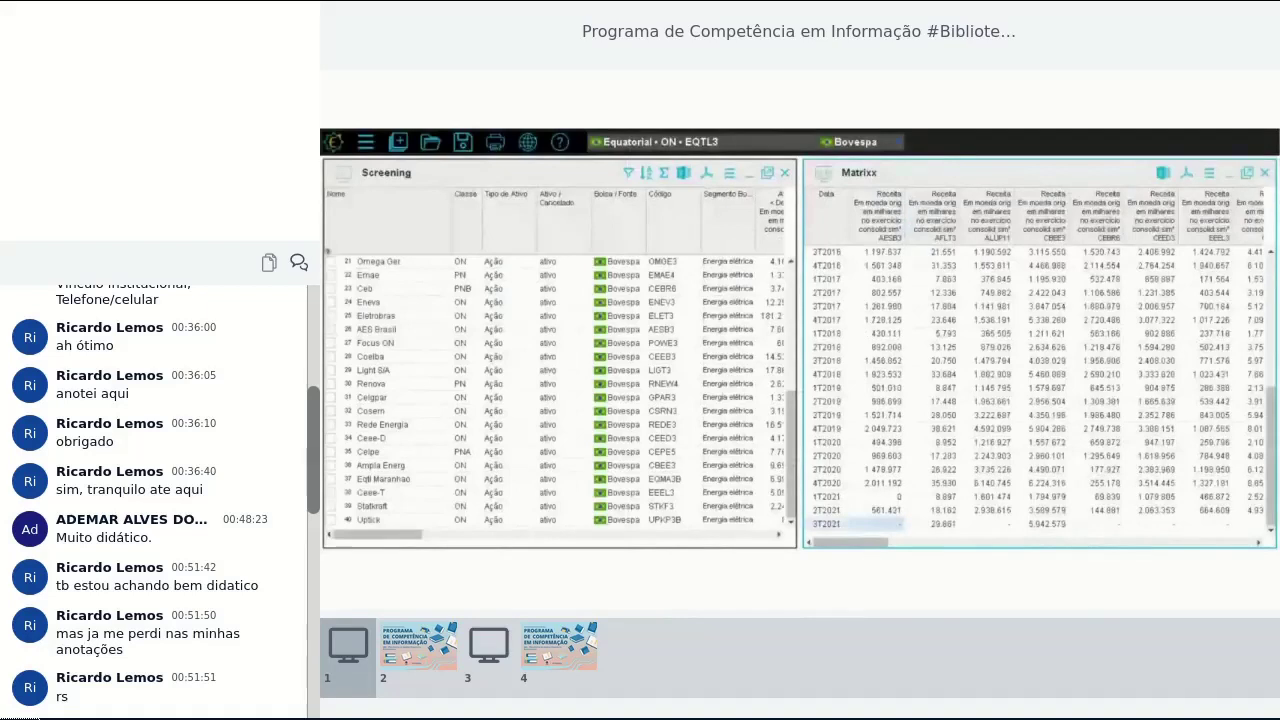
Select Omega Ger, Emae and Eneva in the Screening in turn, and examine the quarterly revenue rows in the Matrixx table
left_click(355, 264)
left_click(362, 275)
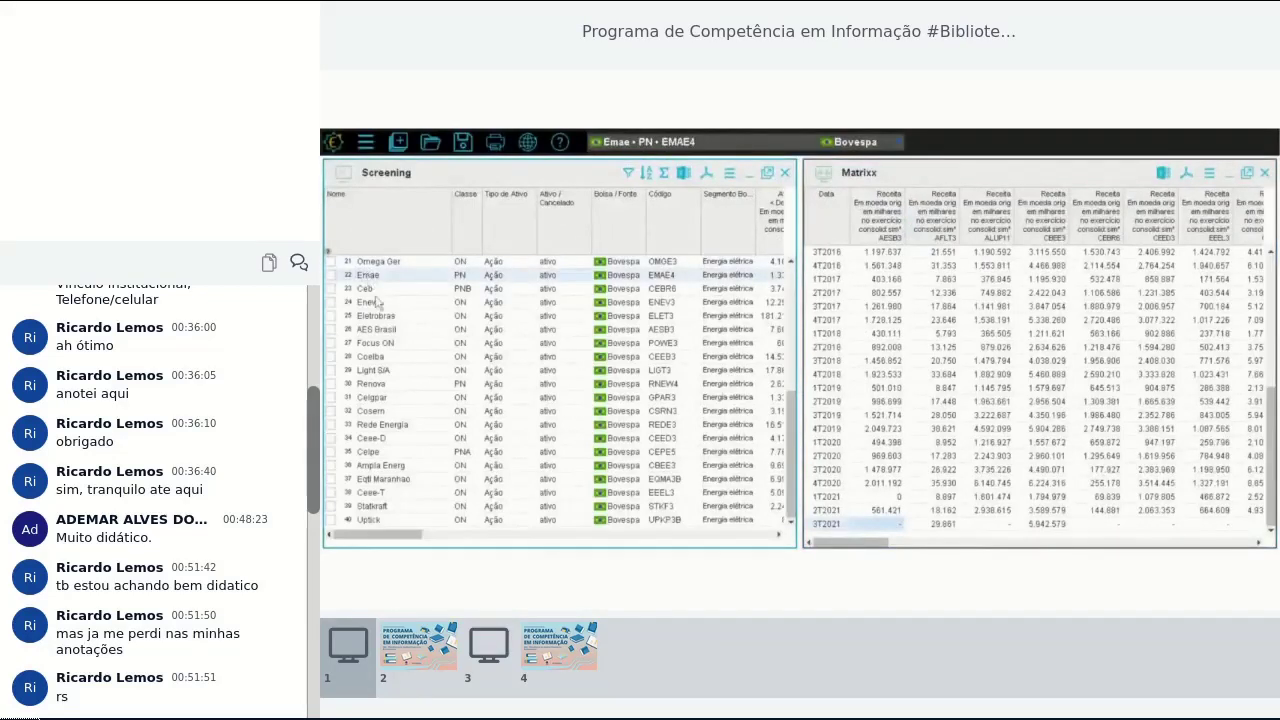
left_click(376, 301)
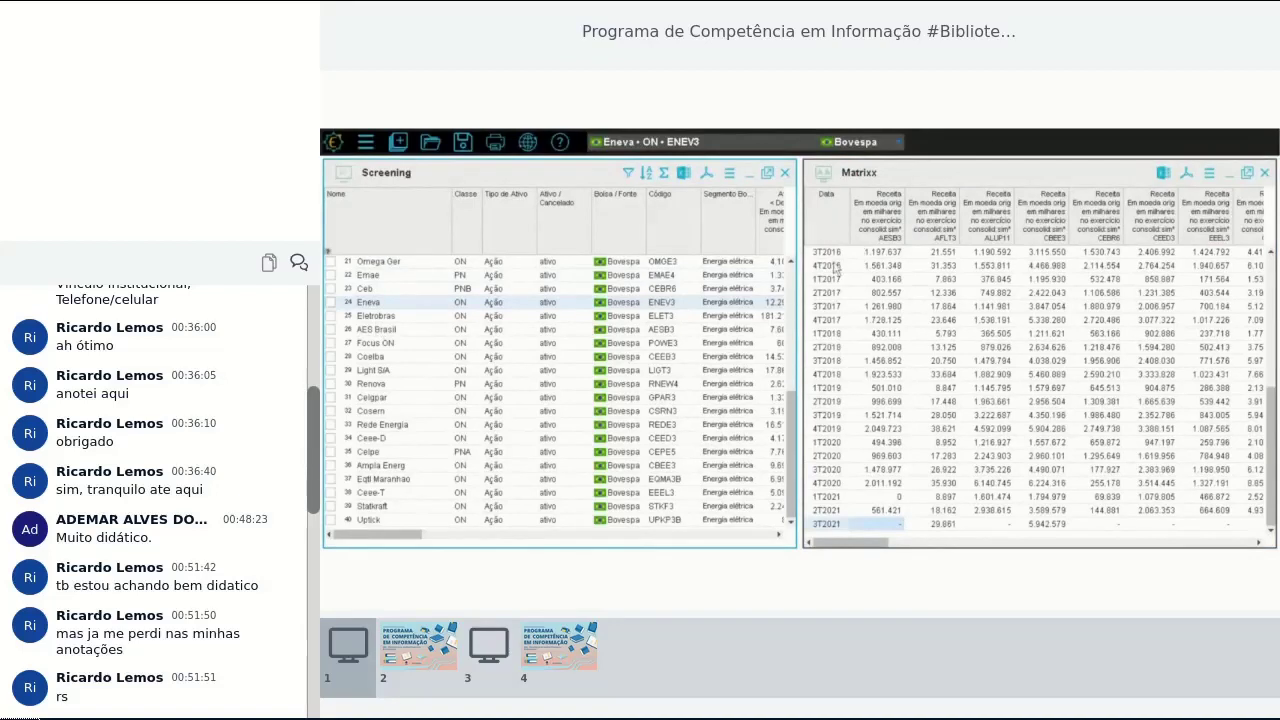
left_click(836, 266)
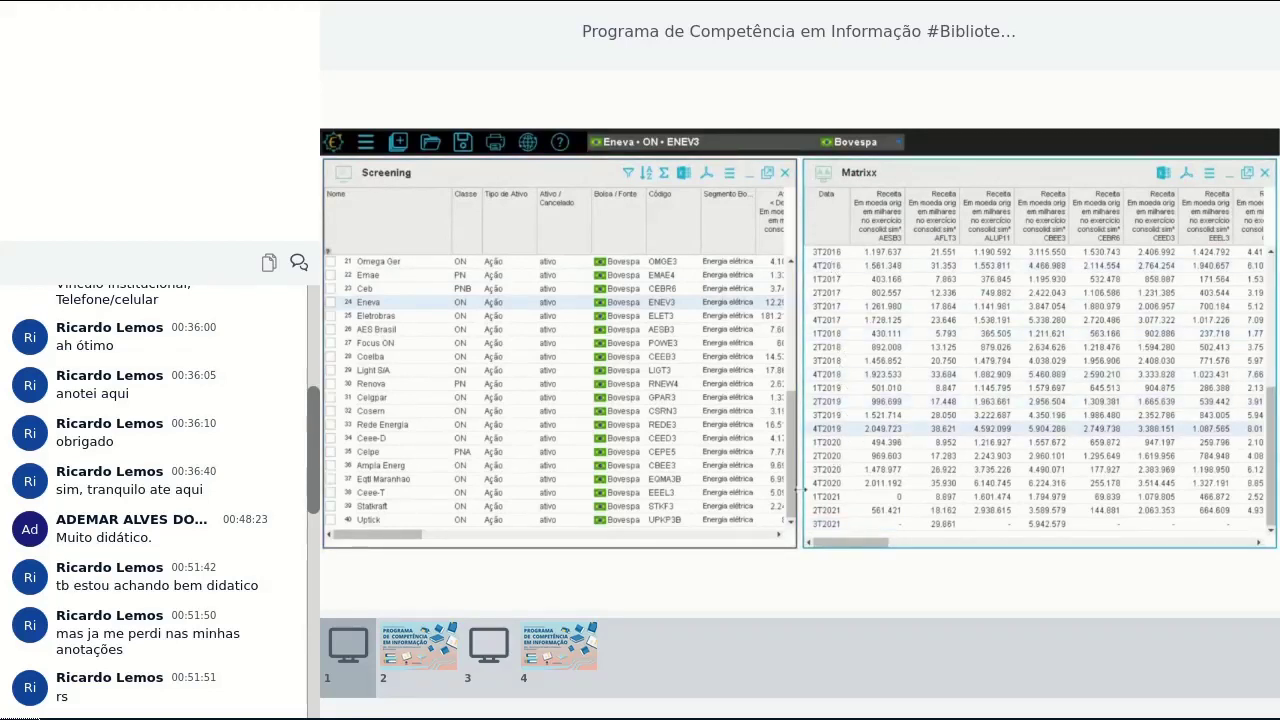
Set the Matrixx table's date scale to years, keeping the 10-year range
left_click(1209, 173)
left_click(1117, 198)
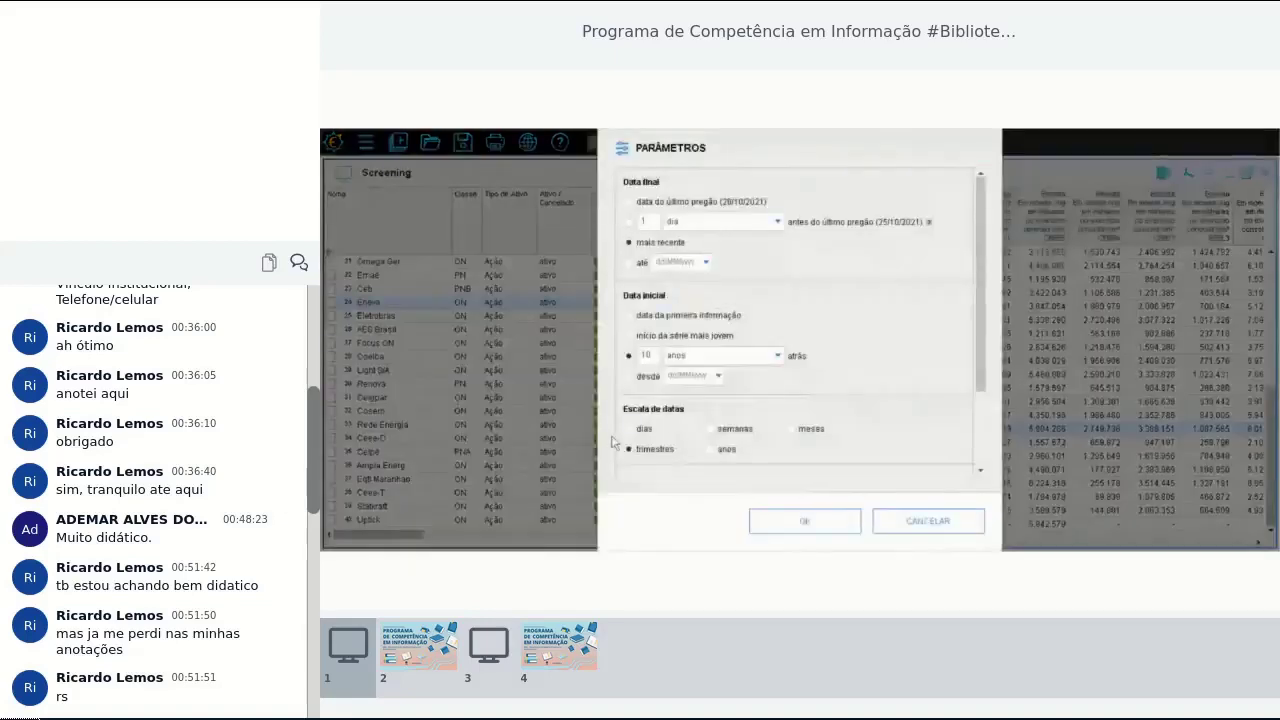
left_click(815, 521)
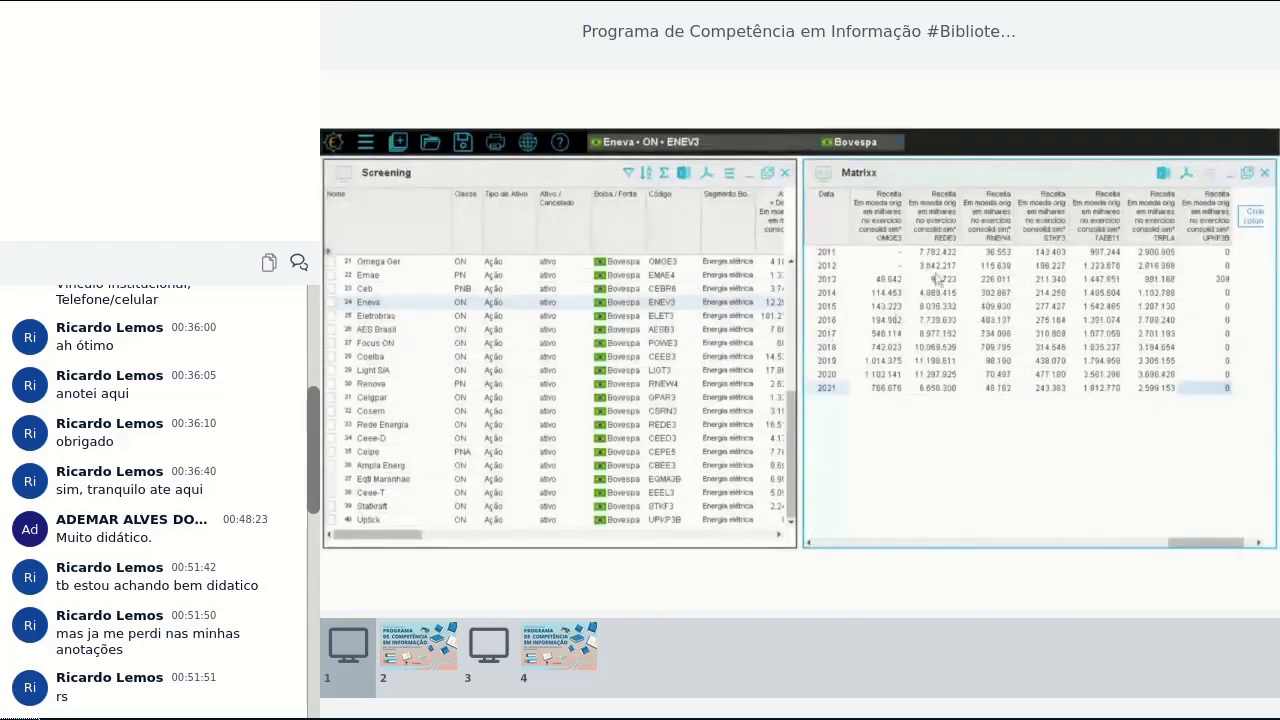
Examine the yearly revenue columns of the shares from OMGE3 to TRPL4 in the Matrixx table
left_click(869, 211)
left_click(948, 219)
left_click(985, 216)
left_click(1048, 218)
left_click(1100, 218)
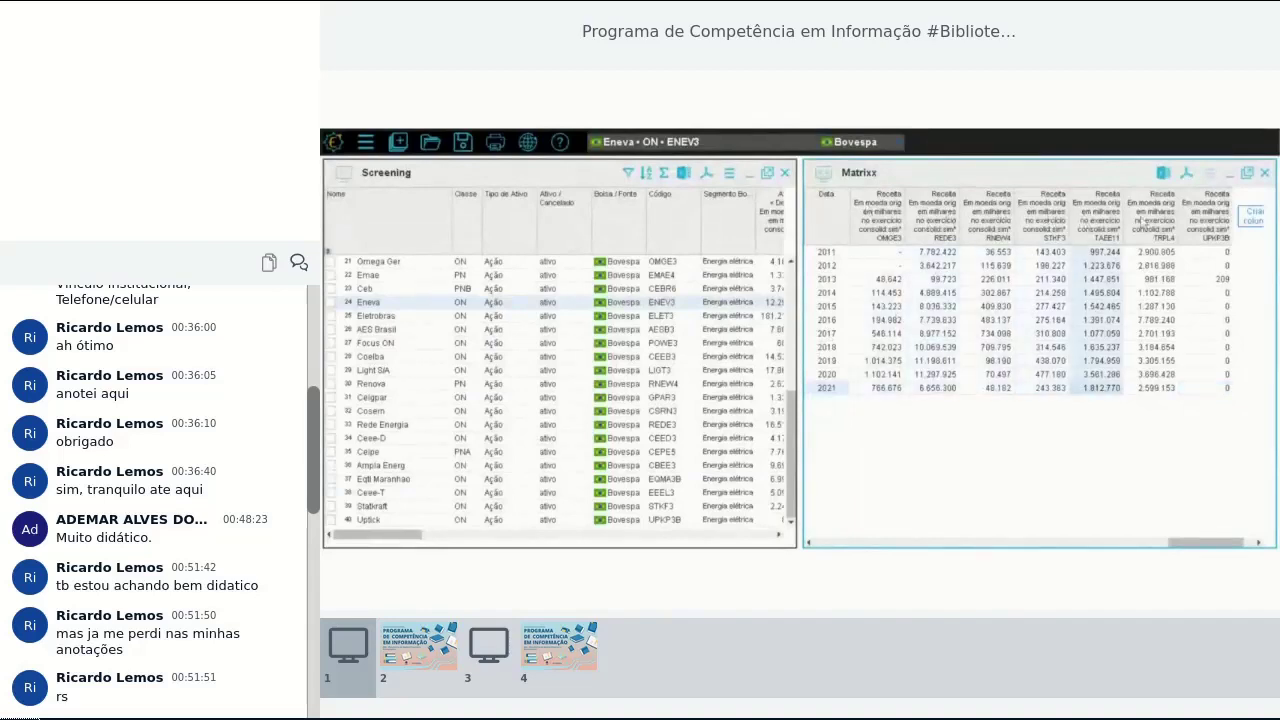
left_click(1158, 220)
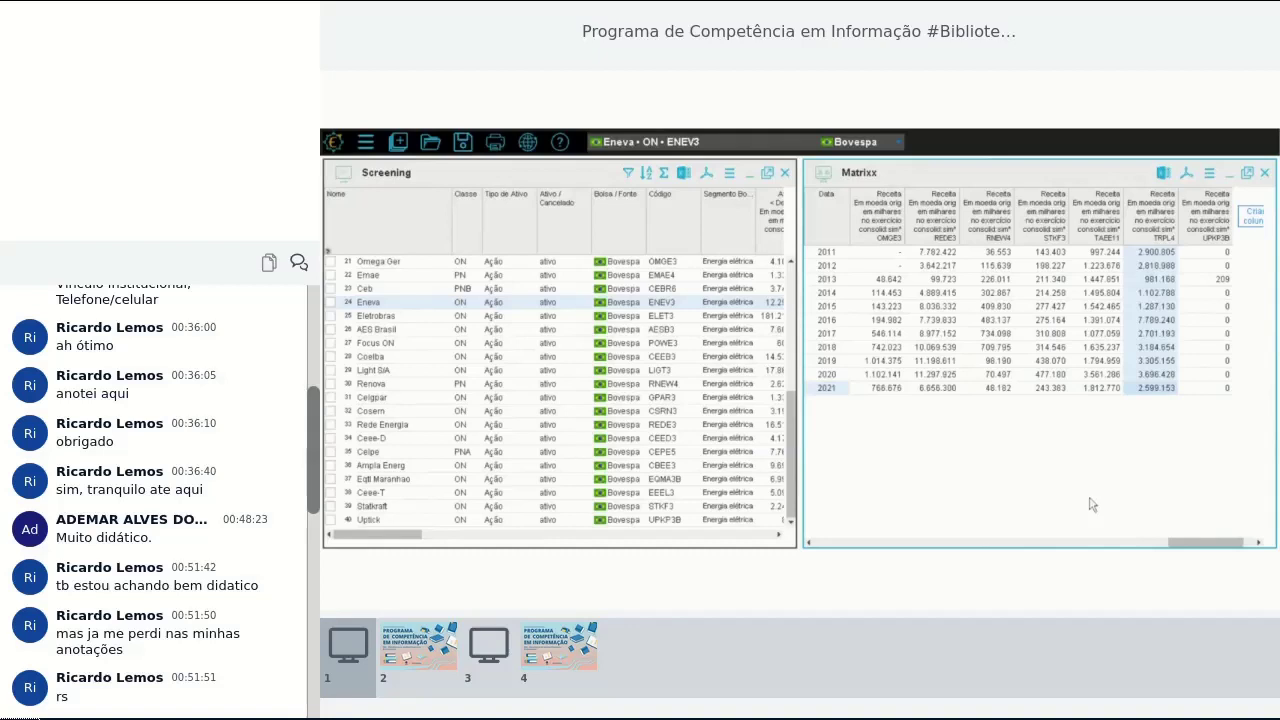
Close the yearly revenue Matrixx table and create a new empty Matrixx
left_click(1264, 173)
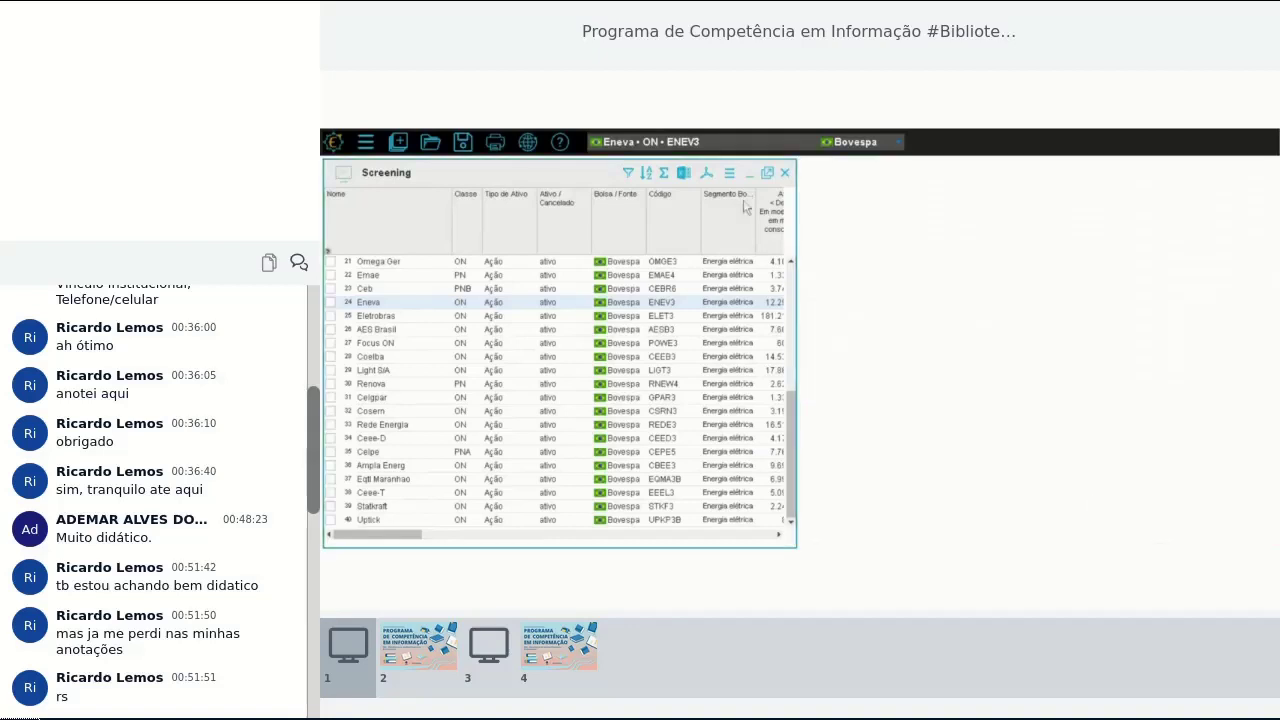
left_click(398, 143)
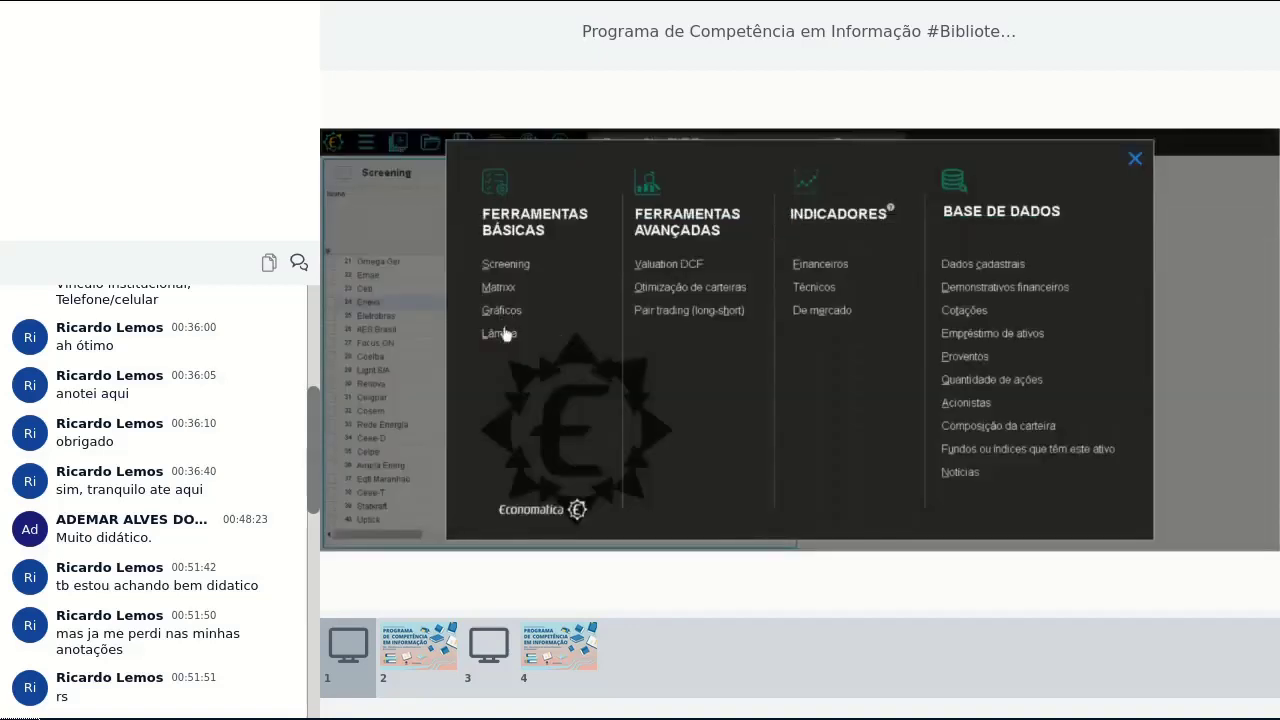
left_click(495, 288)
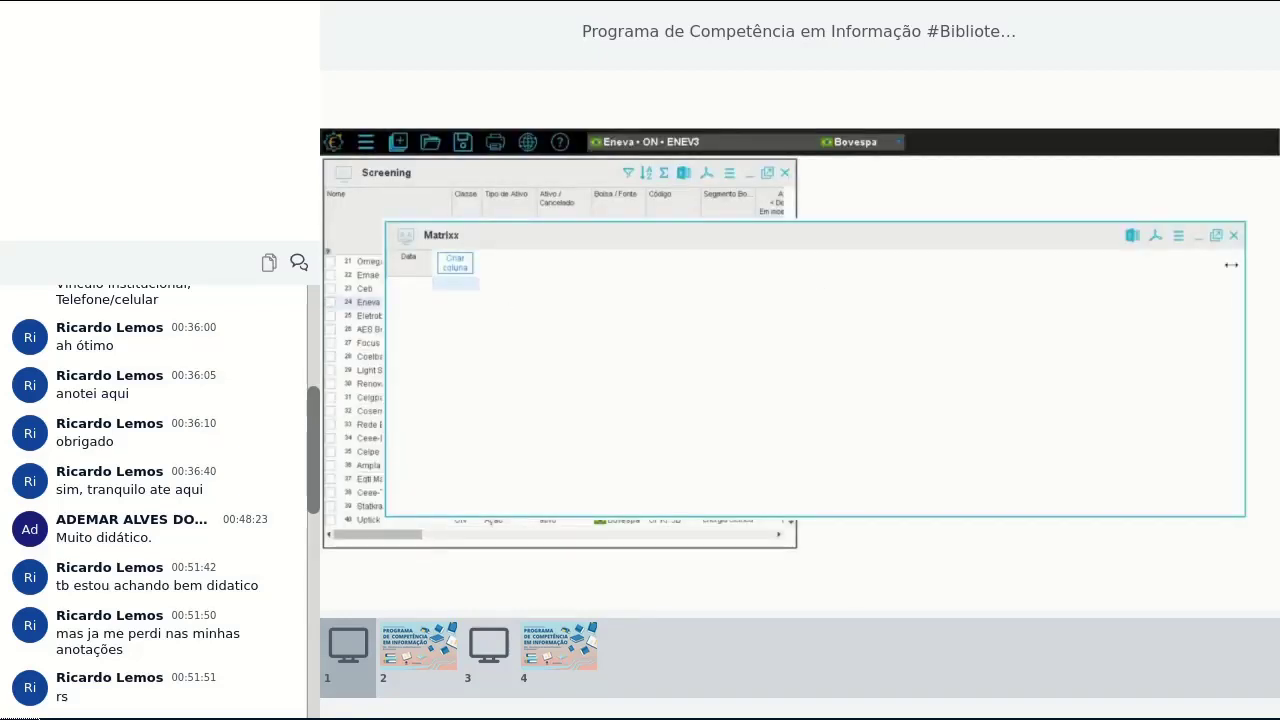
Set the new Matrixx to start 5 years back, with the date scale in quarters
left_click(1180, 236)
left_click(1100, 250)
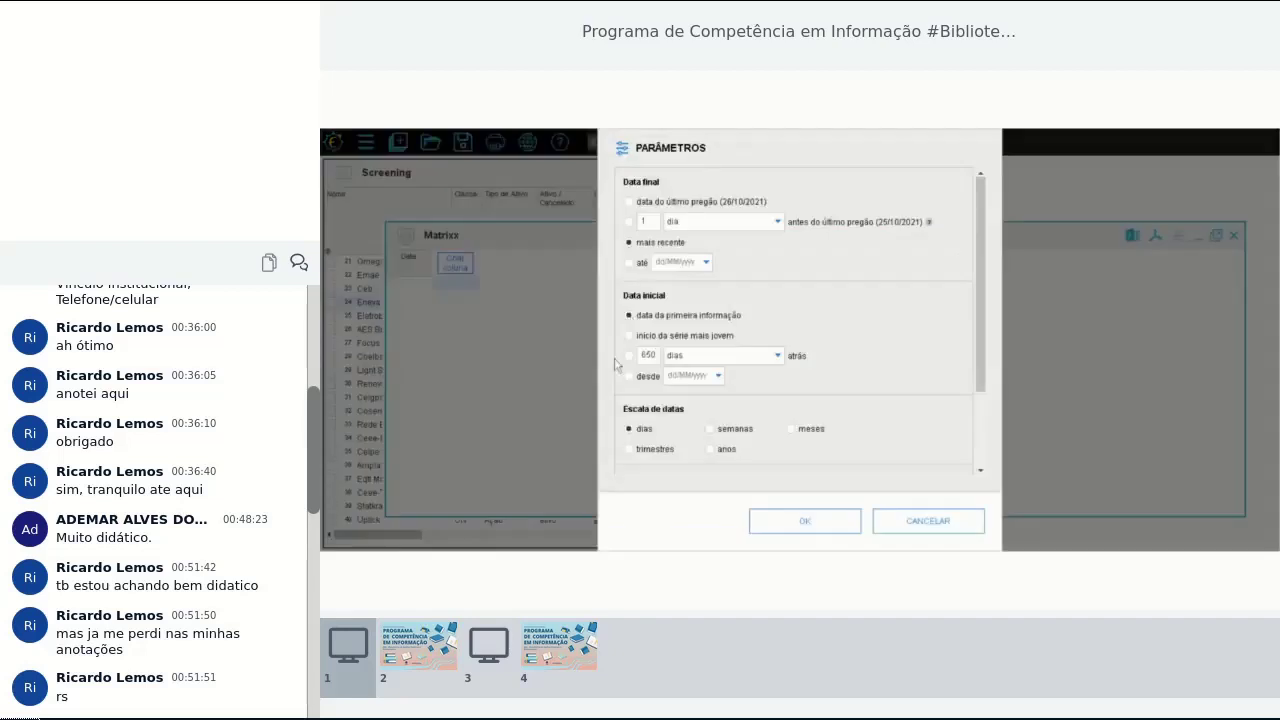
left_click(628, 355)
double_click(648, 355)
type("5")
left_click(730, 355)
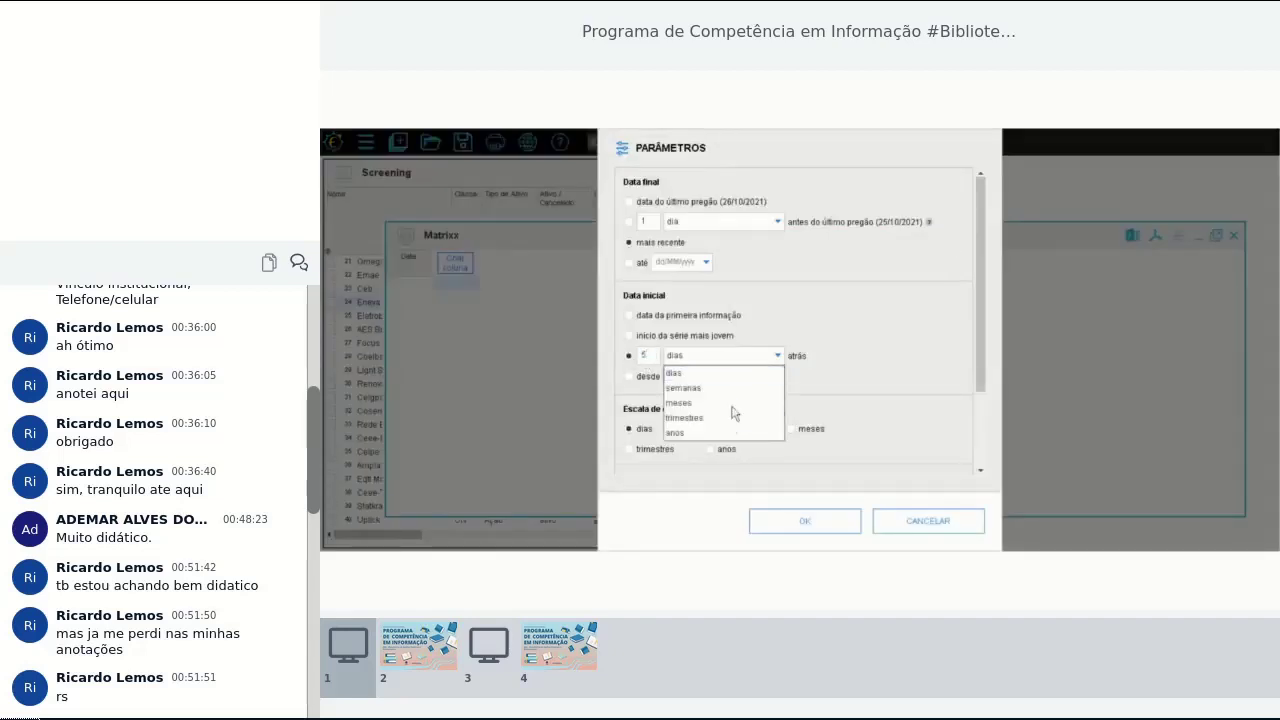
left_click(728, 433)
left_click(655, 450)
left_click(801, 525)
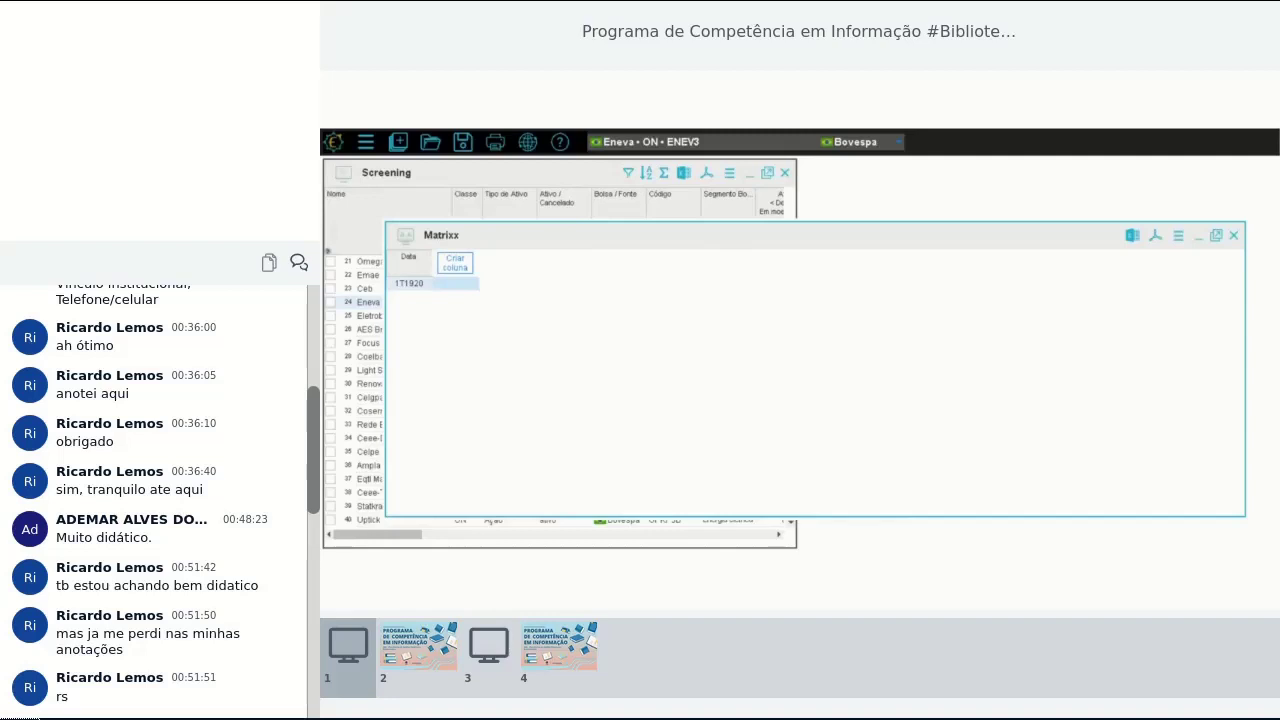
Add "Ativo Total" and "Receita líquida operac" columns for the current share to the Matrixx table
left_click(456, 268)
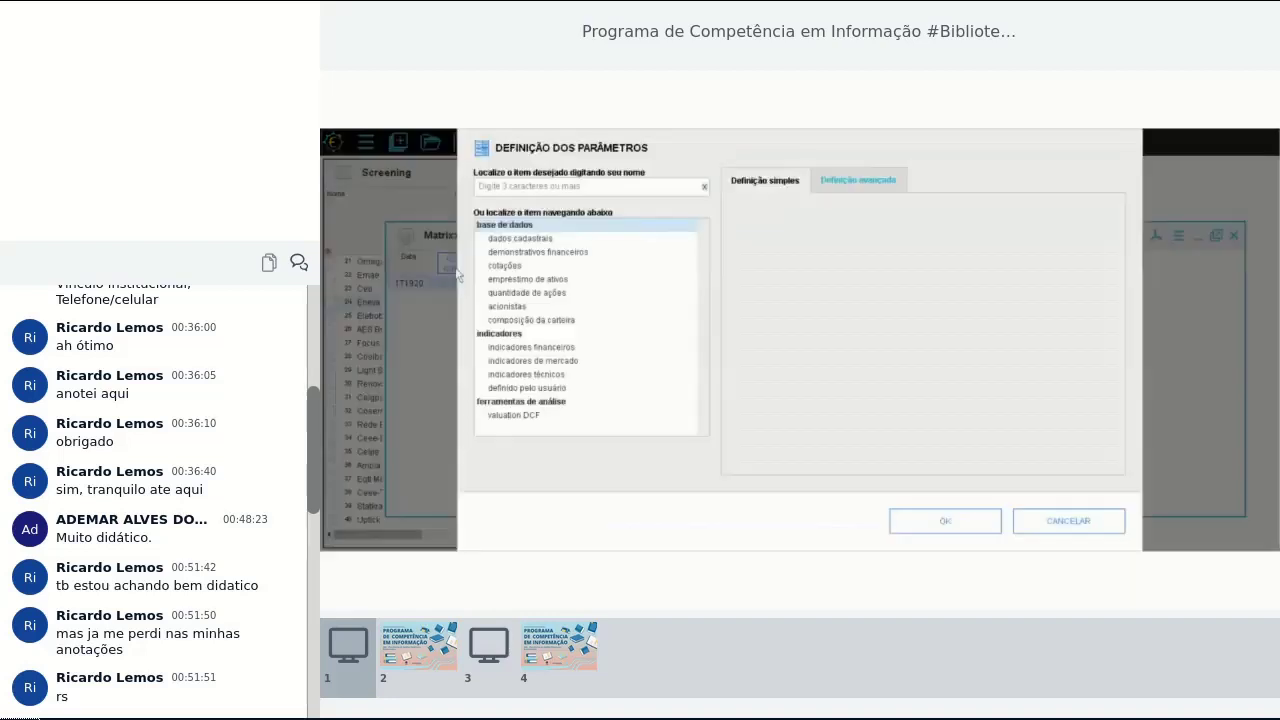
left_click(514, 190)
type("ativo")
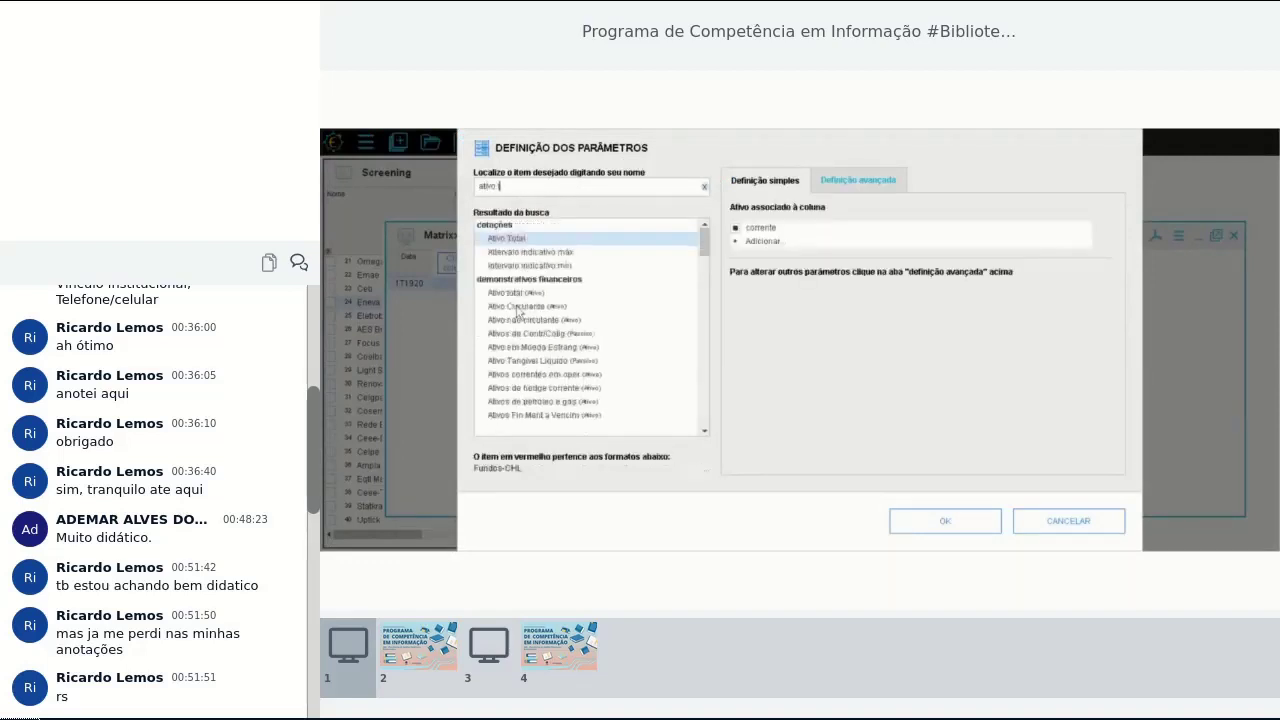
key("Return")
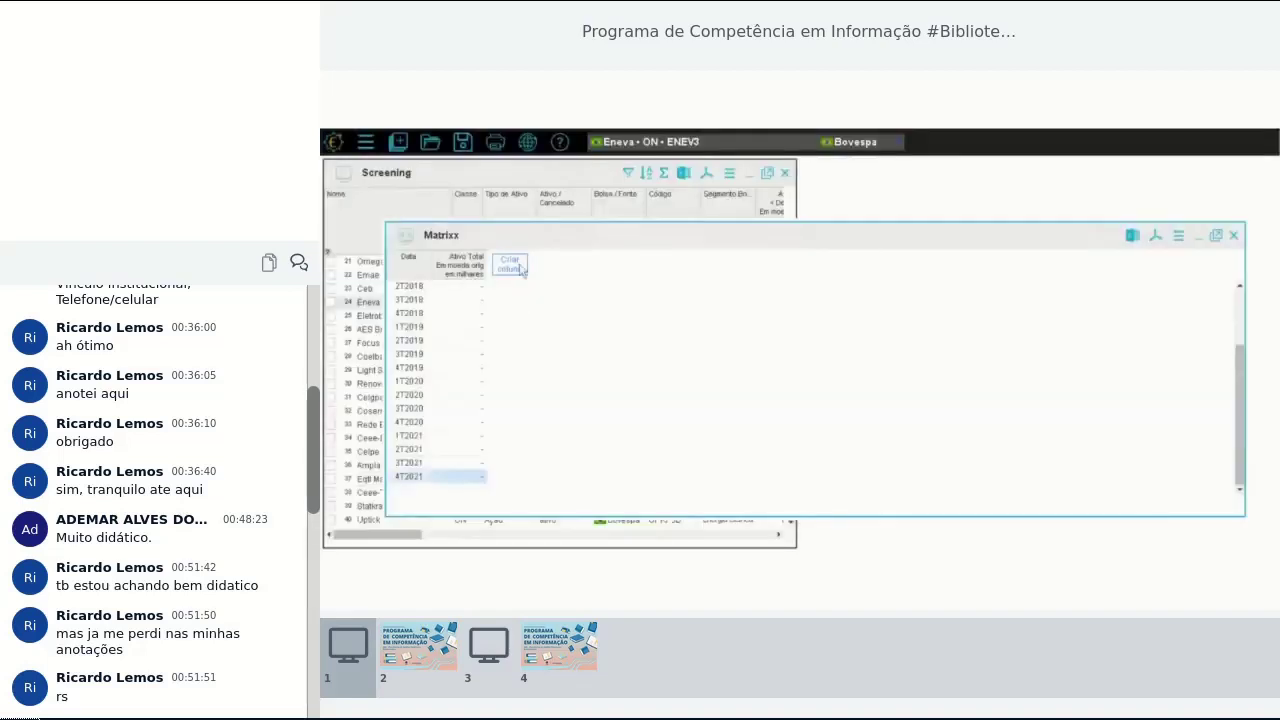
left_click(520, 268)
type("rec liq op")
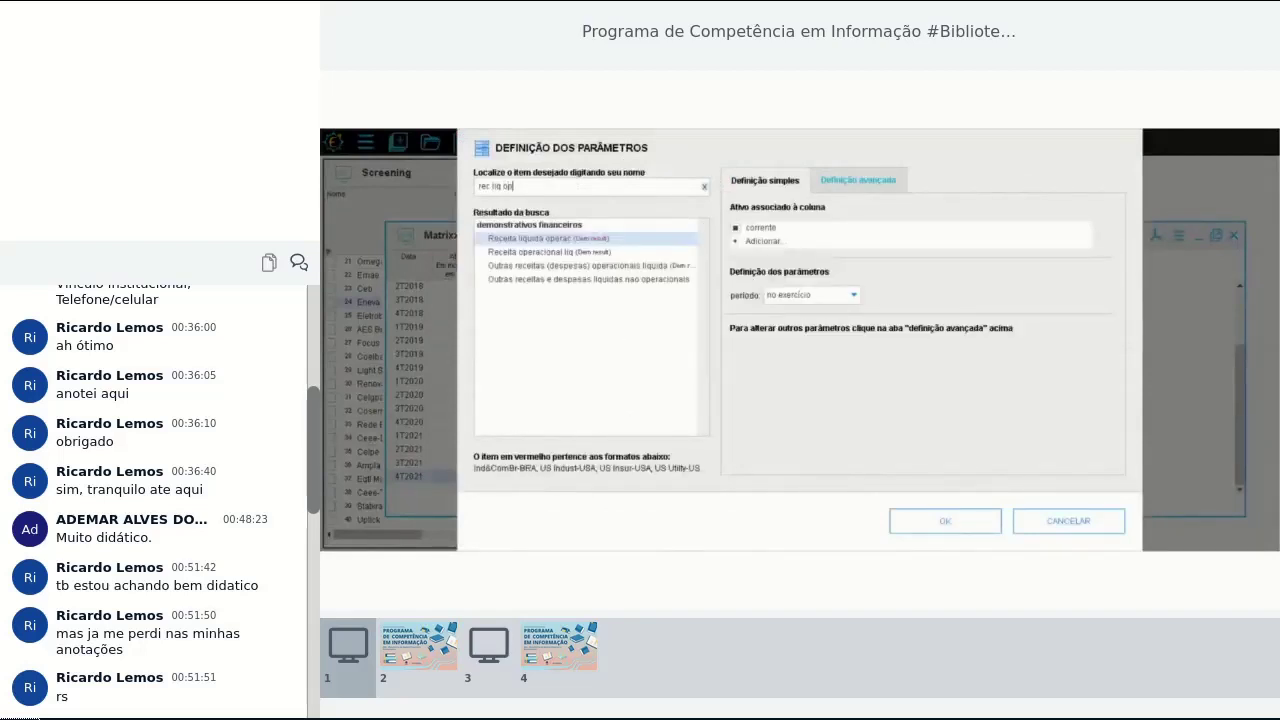
key("Return")
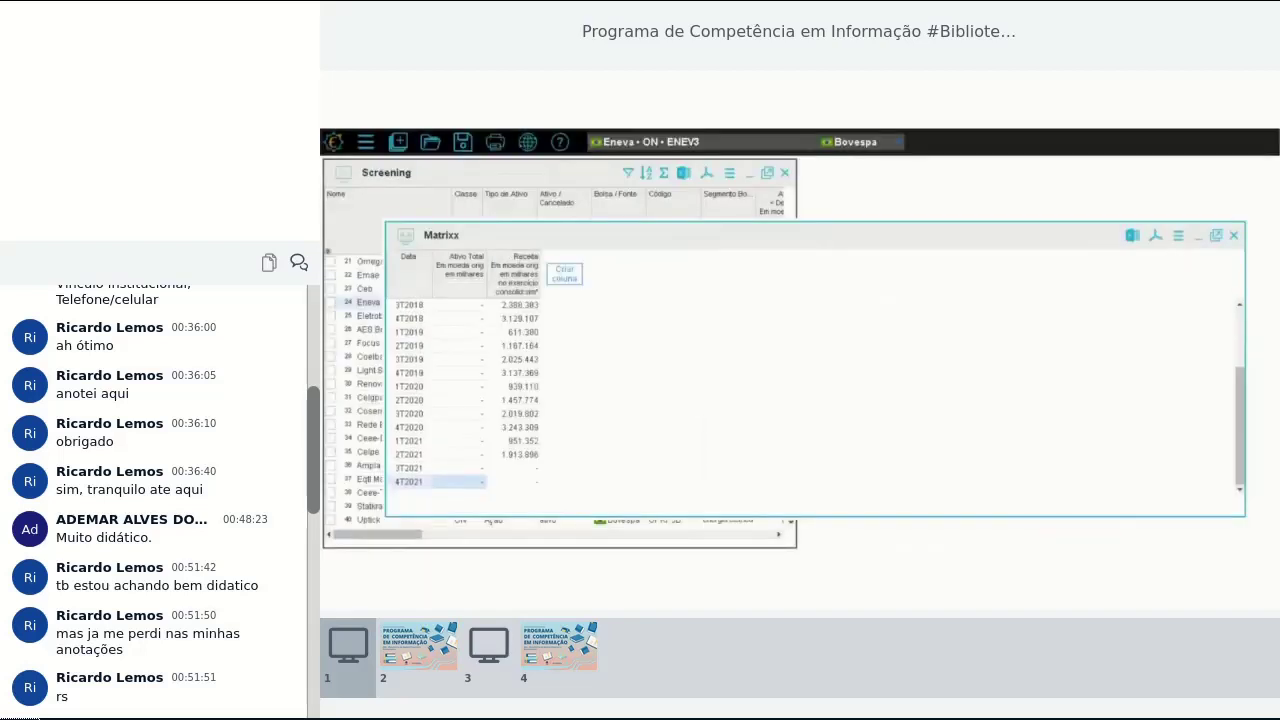
Add a "Patrimonio líquido (Passivo)" column for the current share to the Matrixx table
left_click(565, 275)
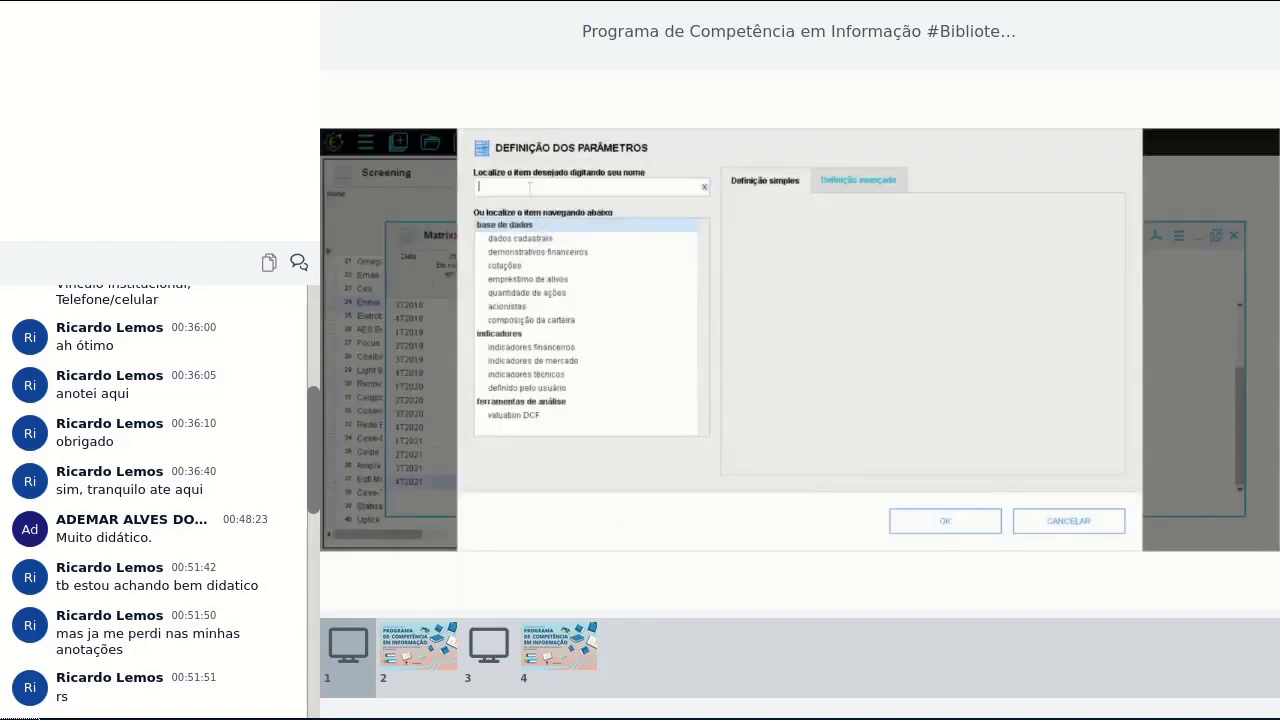
type("patrimoni")
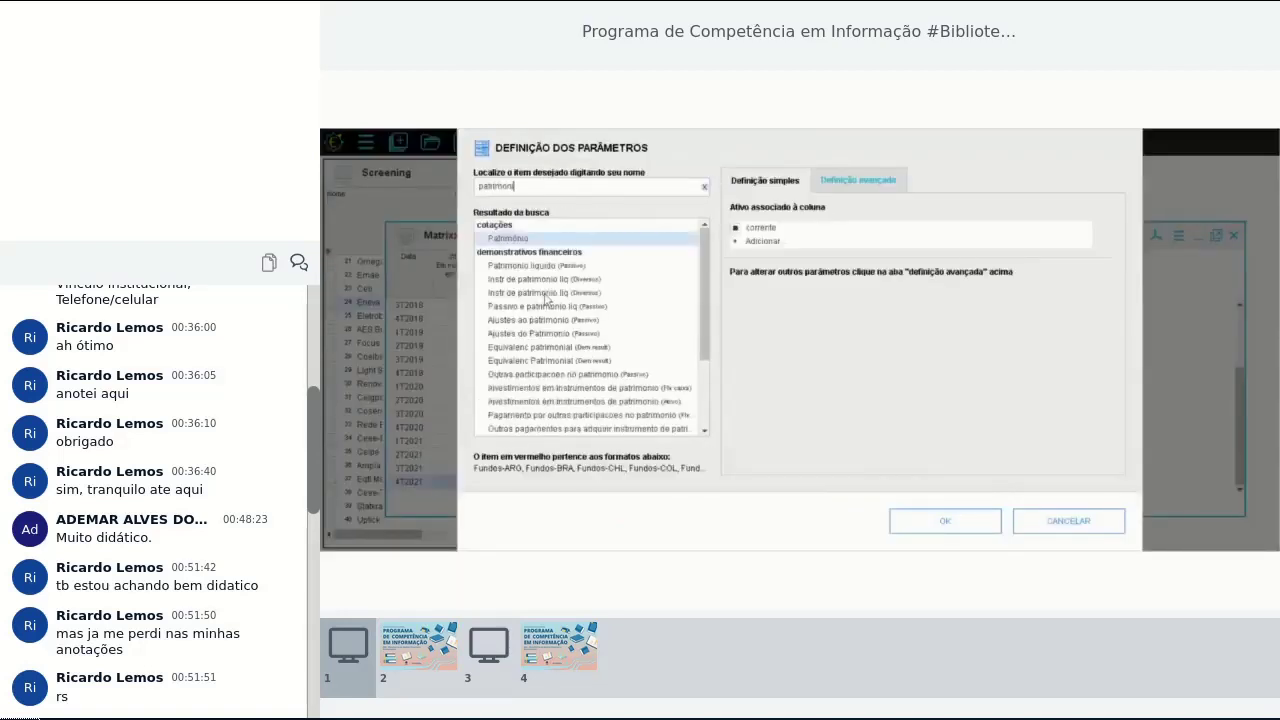
left_click(530, 267)
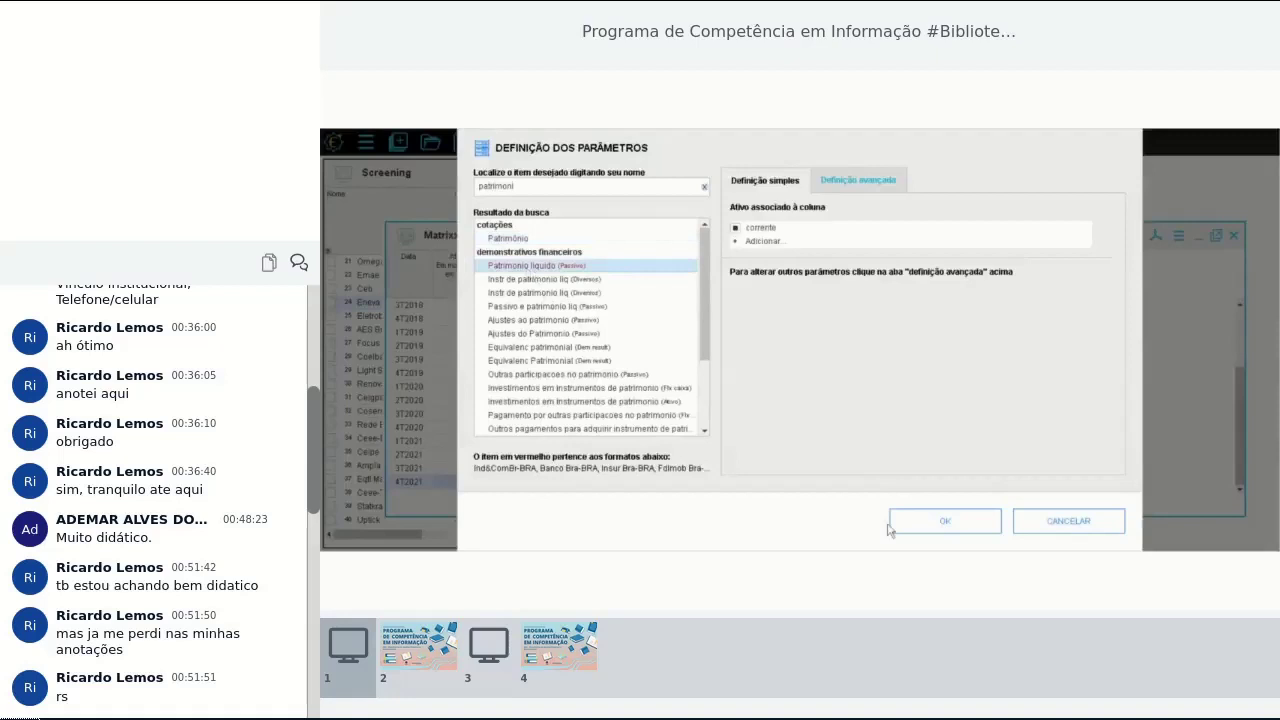
left_click(938, 520)
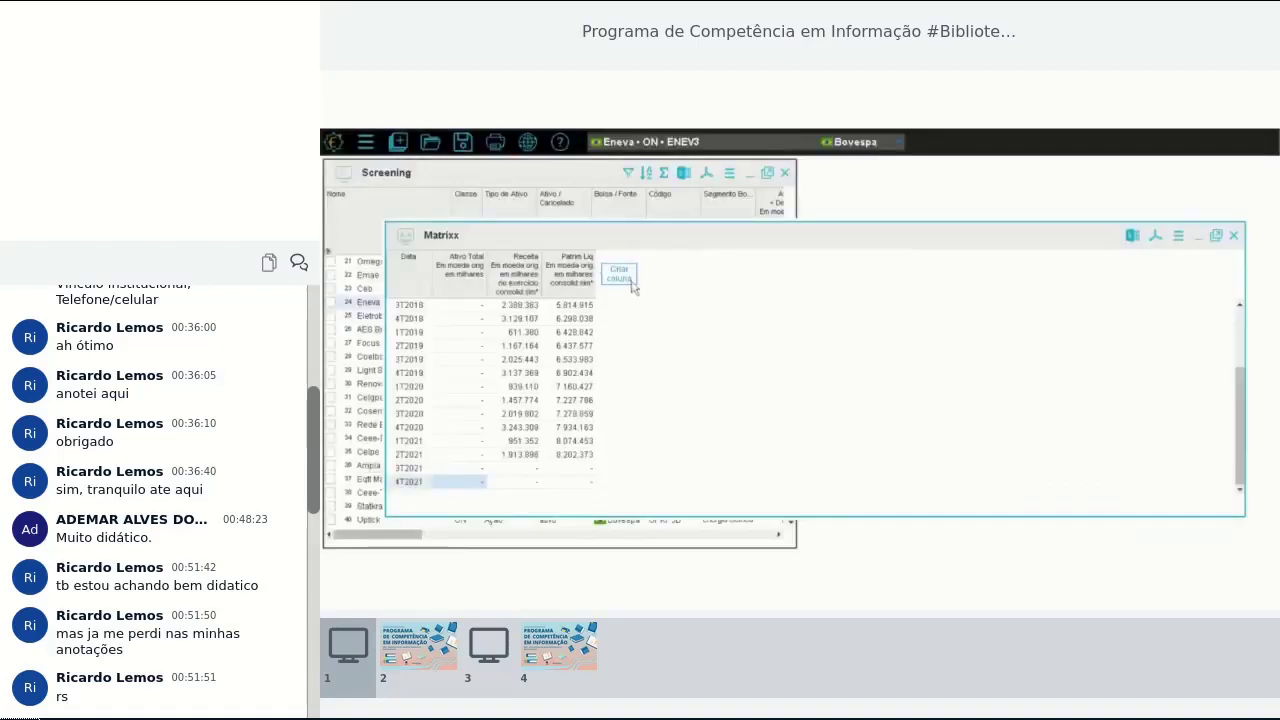
Add a 12-month "Margem Ebitda %" column to the Matrixx table and arrange the Screening and Matrixx windows side by side
left_click(631, 282)
left_click(548, 188)
type("ebit")
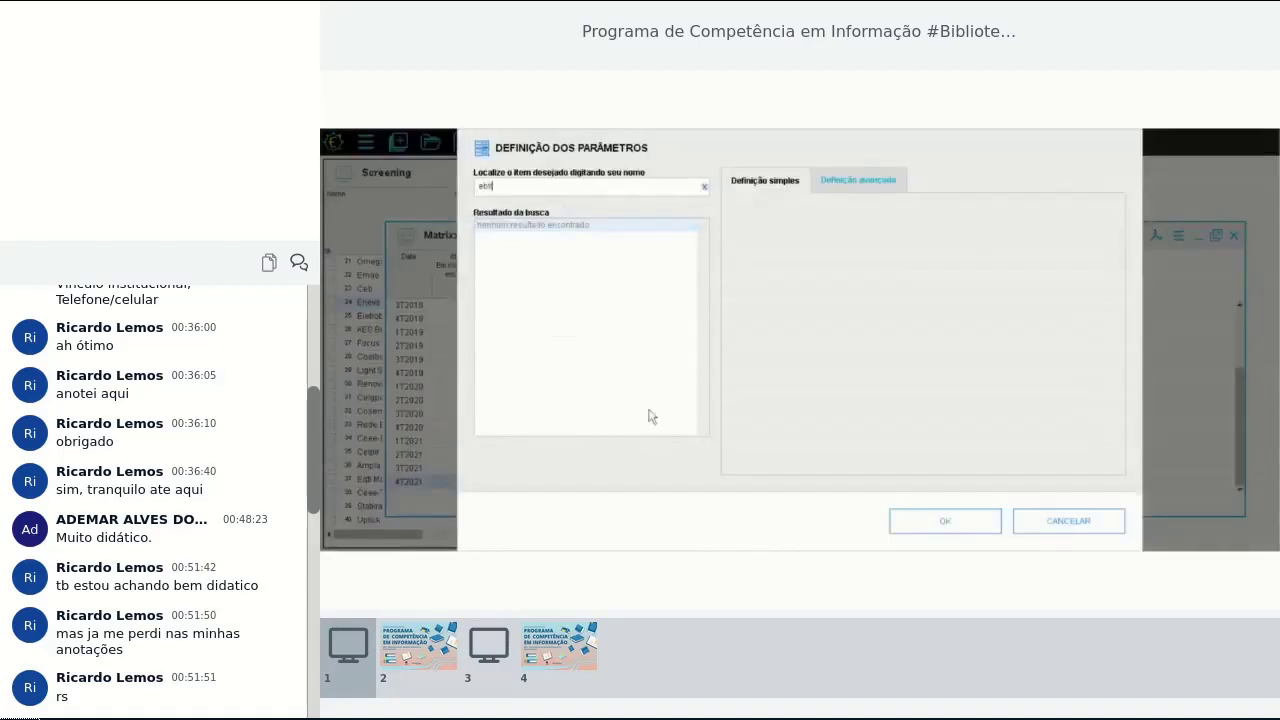
key("BackSpace")
key("BackSpace")
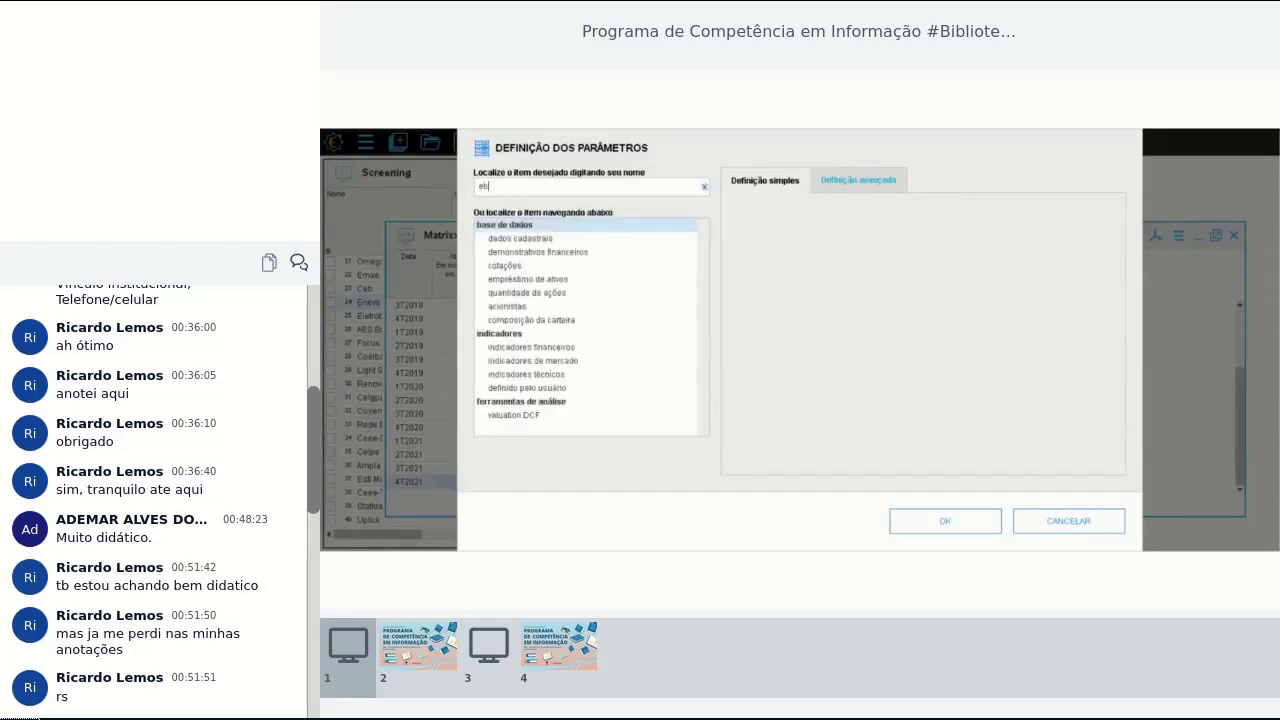
key("BackSpace")
type("mar")
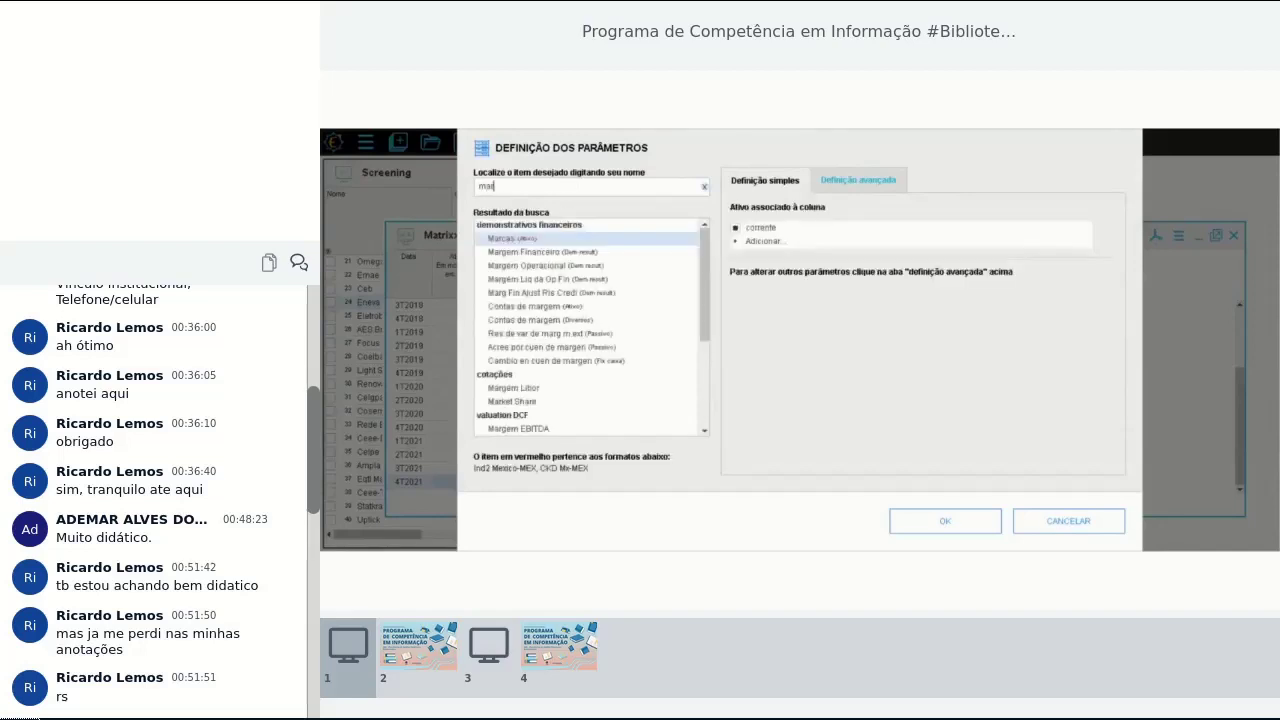
type("gem e")
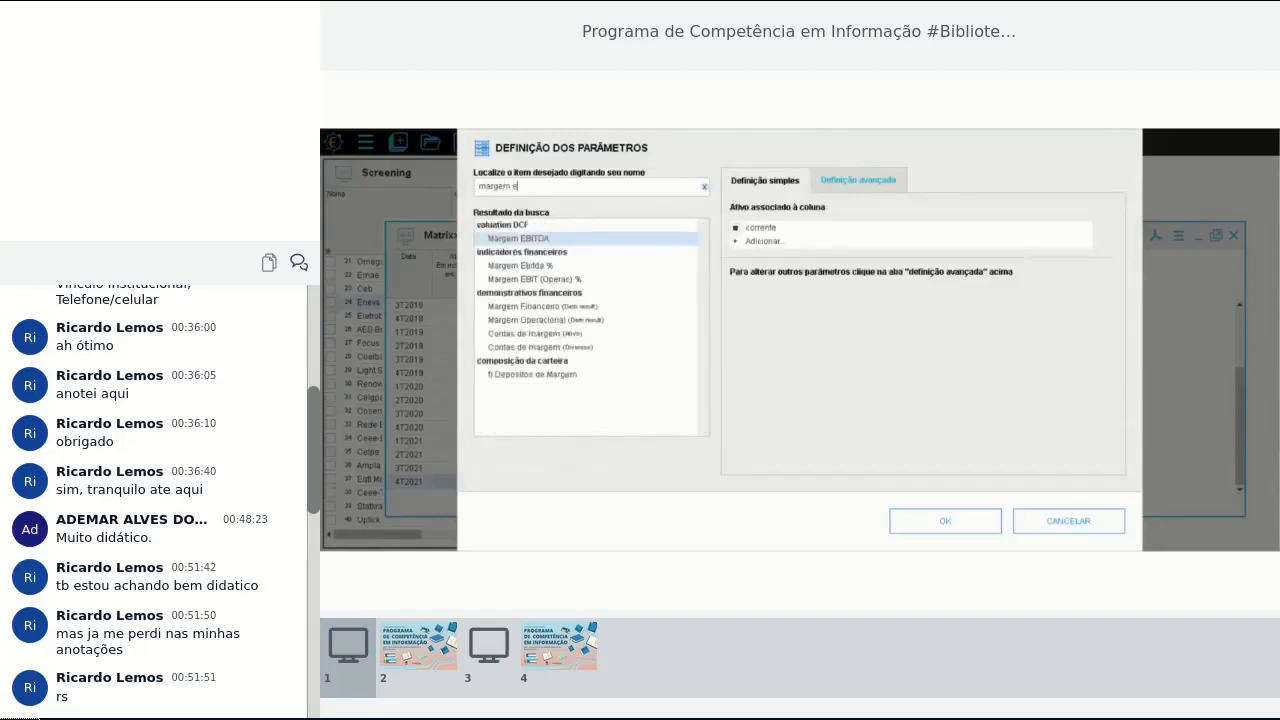
left_click(505, 266)
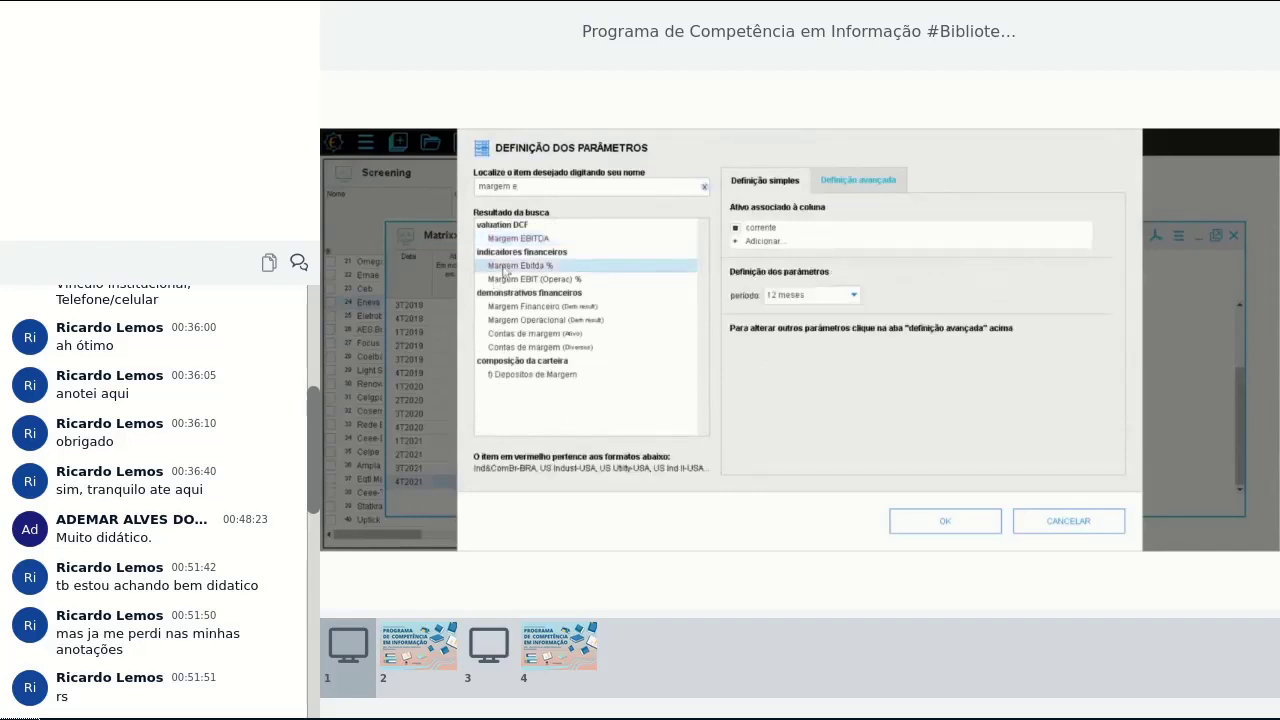
left_click(952, 526)
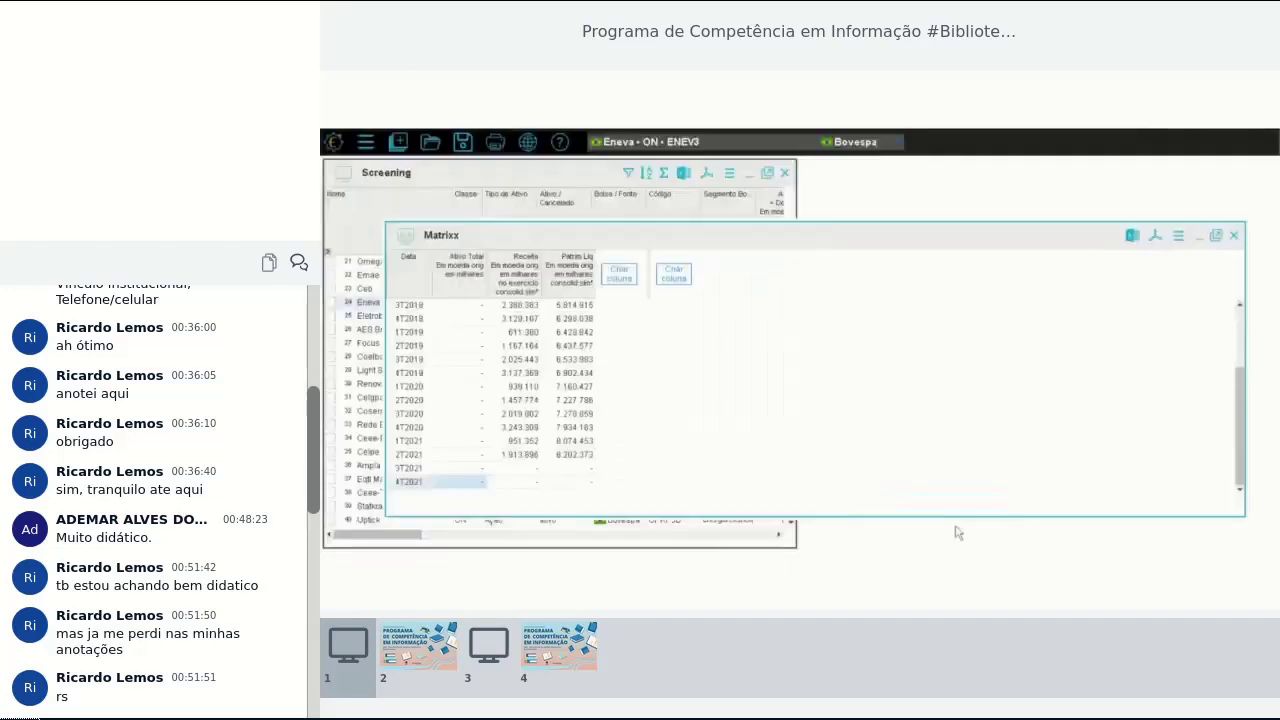
left_click(365, 142)
left_click(418, 233)
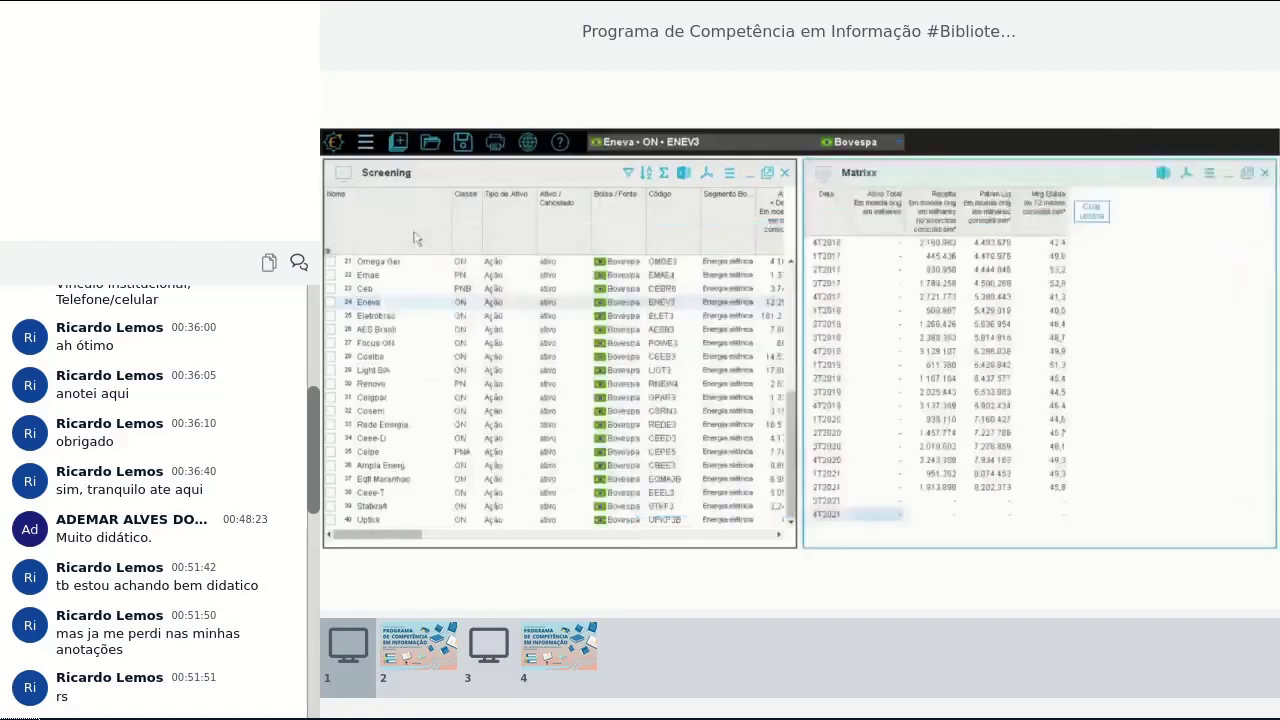
Select shares from Omega Ger down to Eqtl Maranhao in the Screening in turn, and examine their quarterly figures in Matrixx
left_click(366, 262)
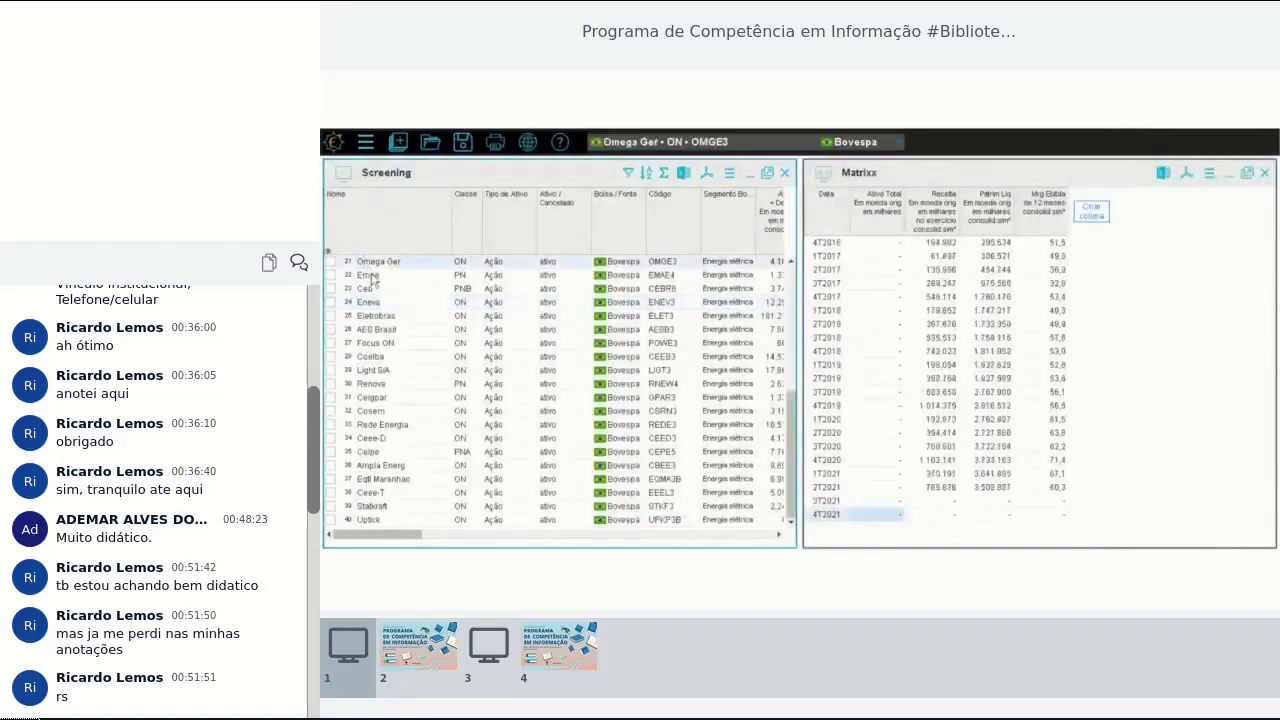
left_click(372, 276)
left_click(375, 289)
left_click(391, 317)
left_click(397, 357)
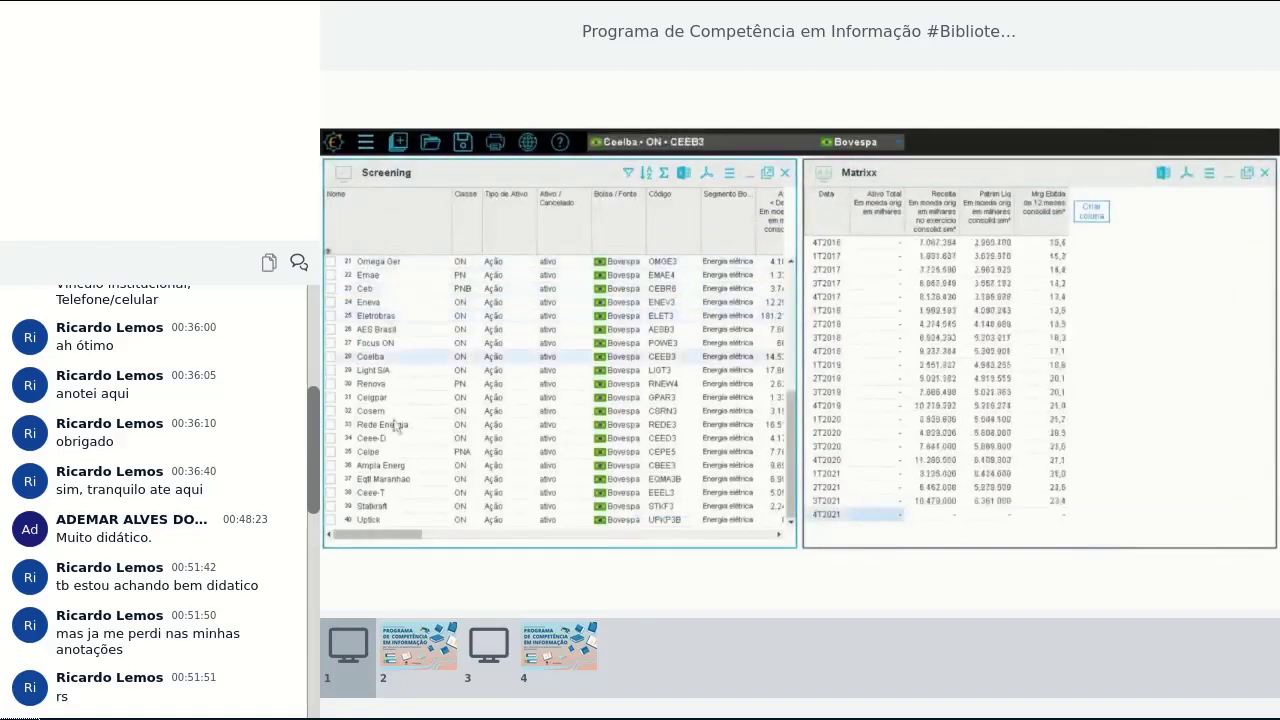
left_click(402, 397)
left_click(392, 424)
left_click(396, 465)
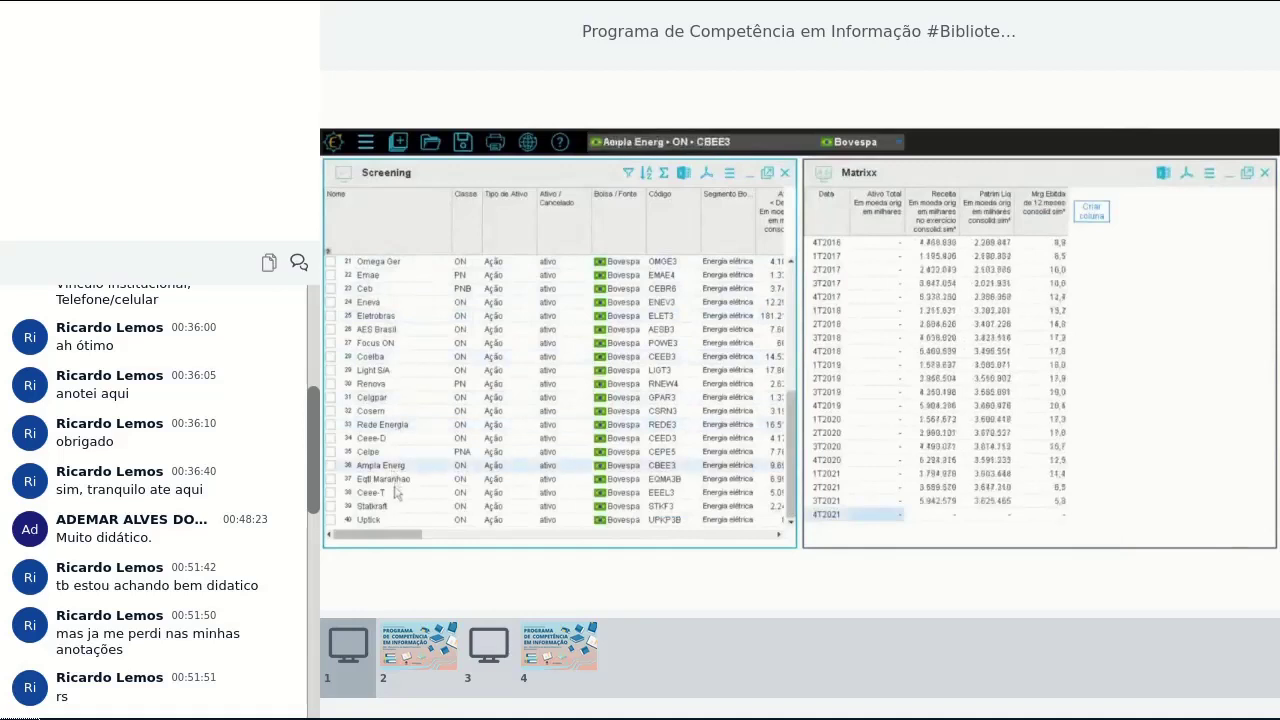
left_click(398, 479)
Highlight the Ativo Total, Receita, Patrim Liq and Mrg Ebitda columns in turn to review the indicators in the Matrixx table
left_click(875, 205)
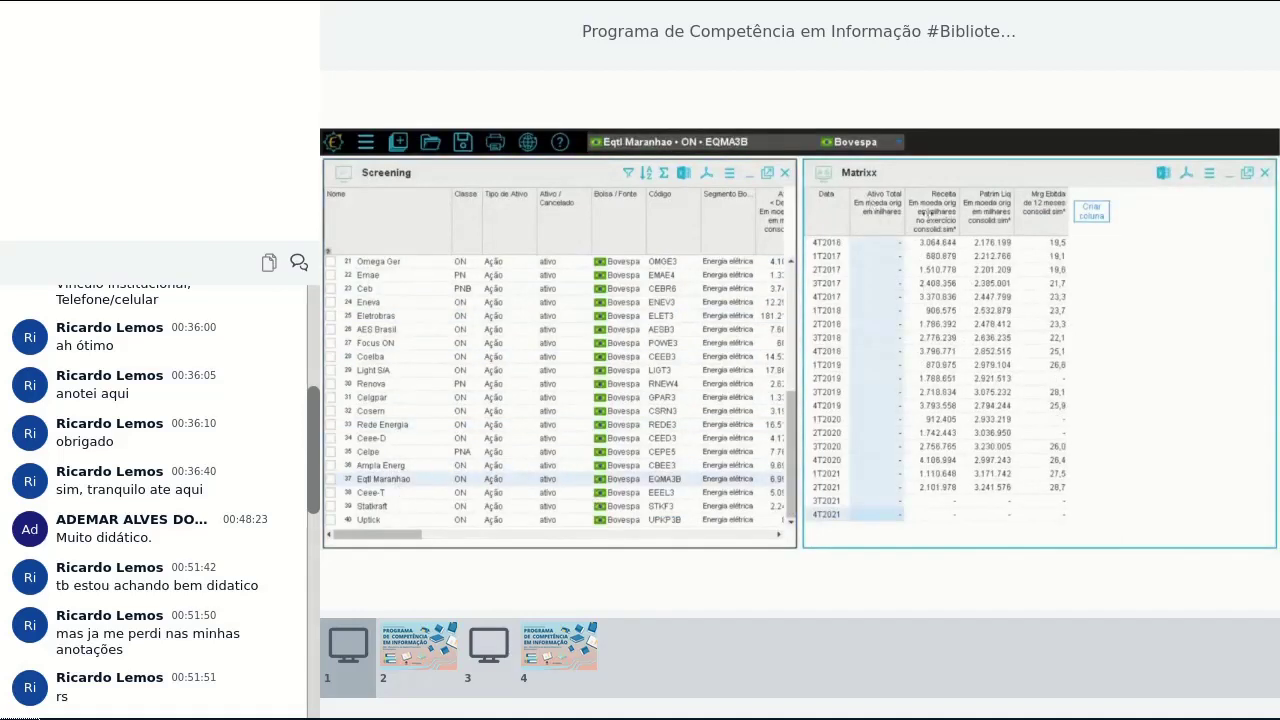
left_click(927, 212)
left_click(1008, 212)
left_click(1038, 214)
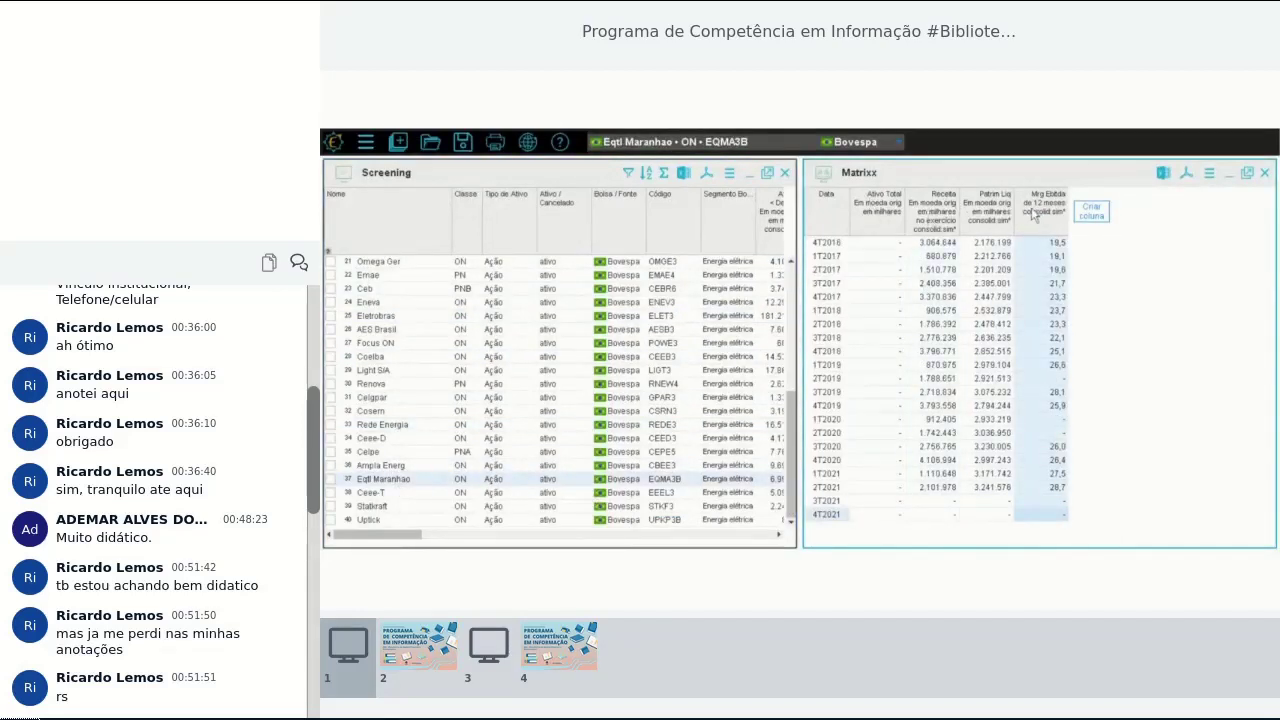
left_click(1211, 175)
left_click(1143, 240)
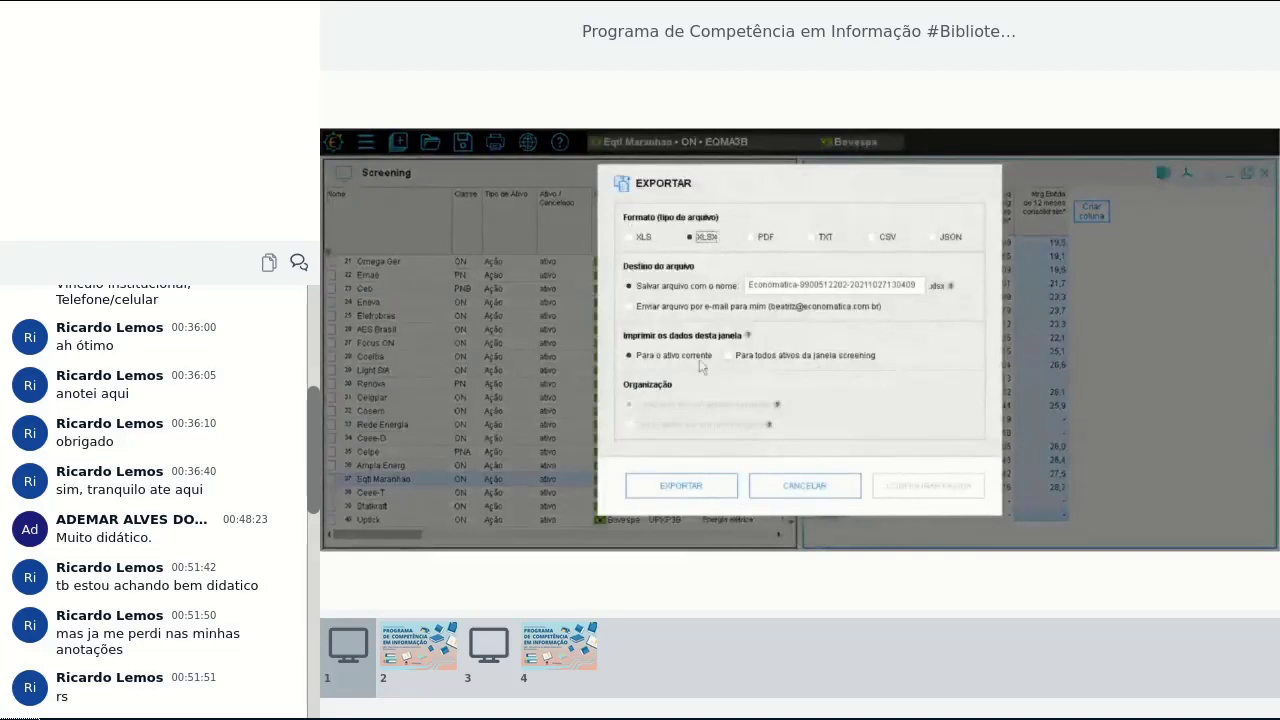
left_click_drag(698, 184, 634, 192)
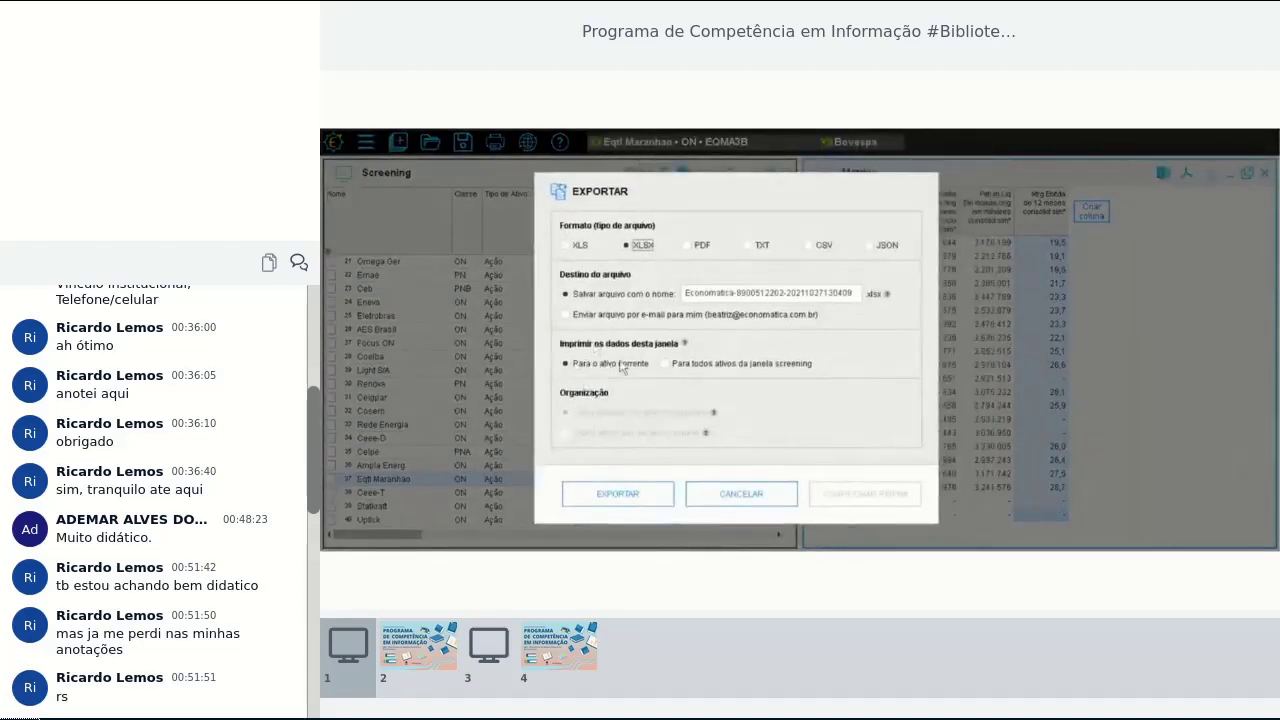
left_click(673, 366)
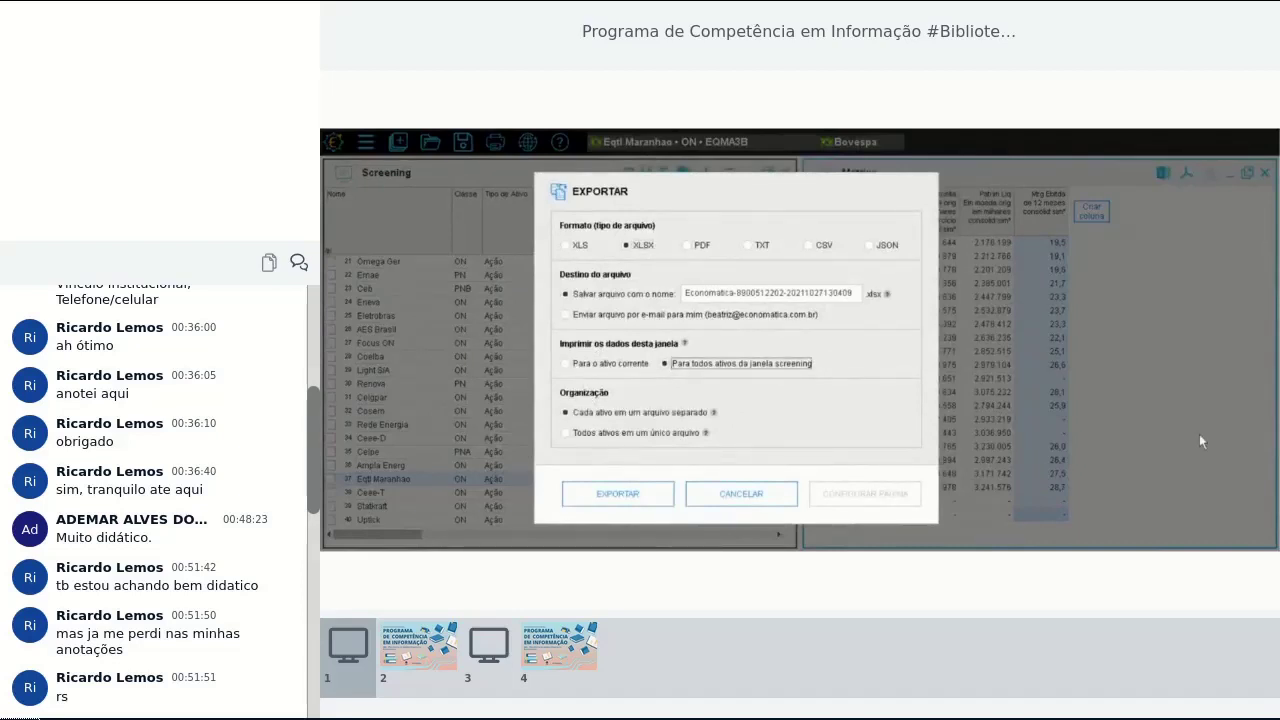
left_click(645, 438)
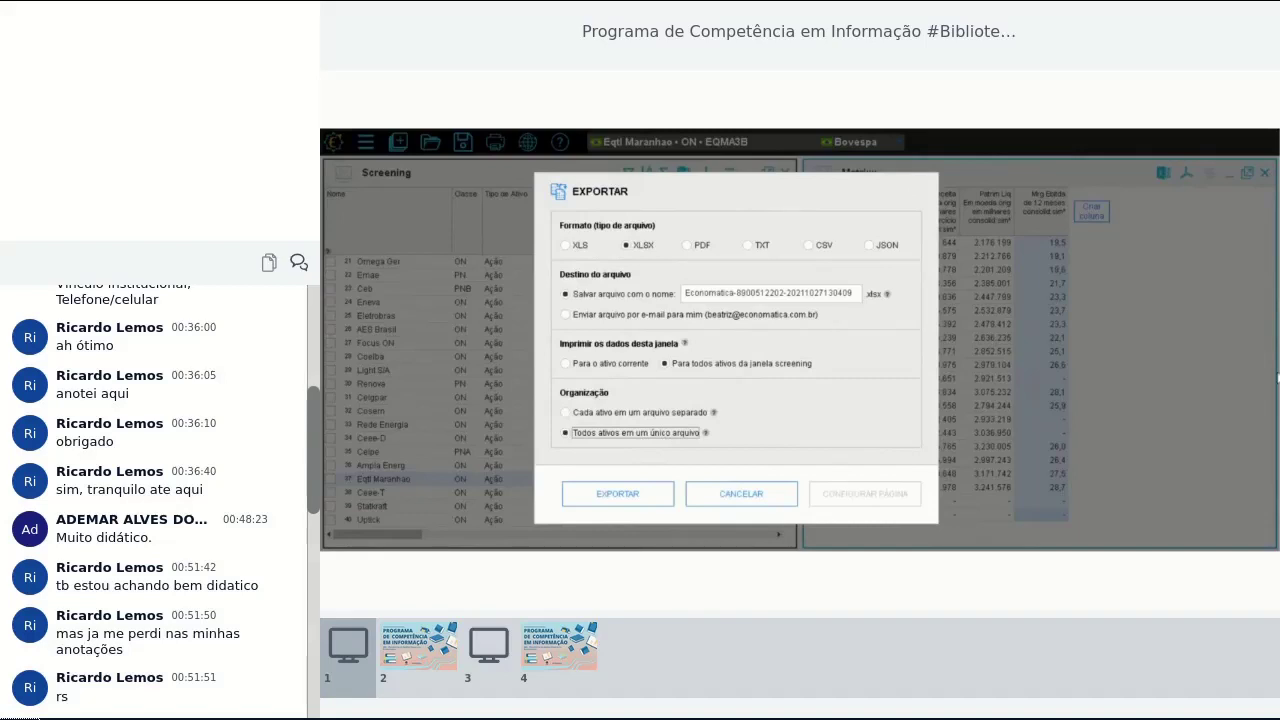
left_click(750, 497)
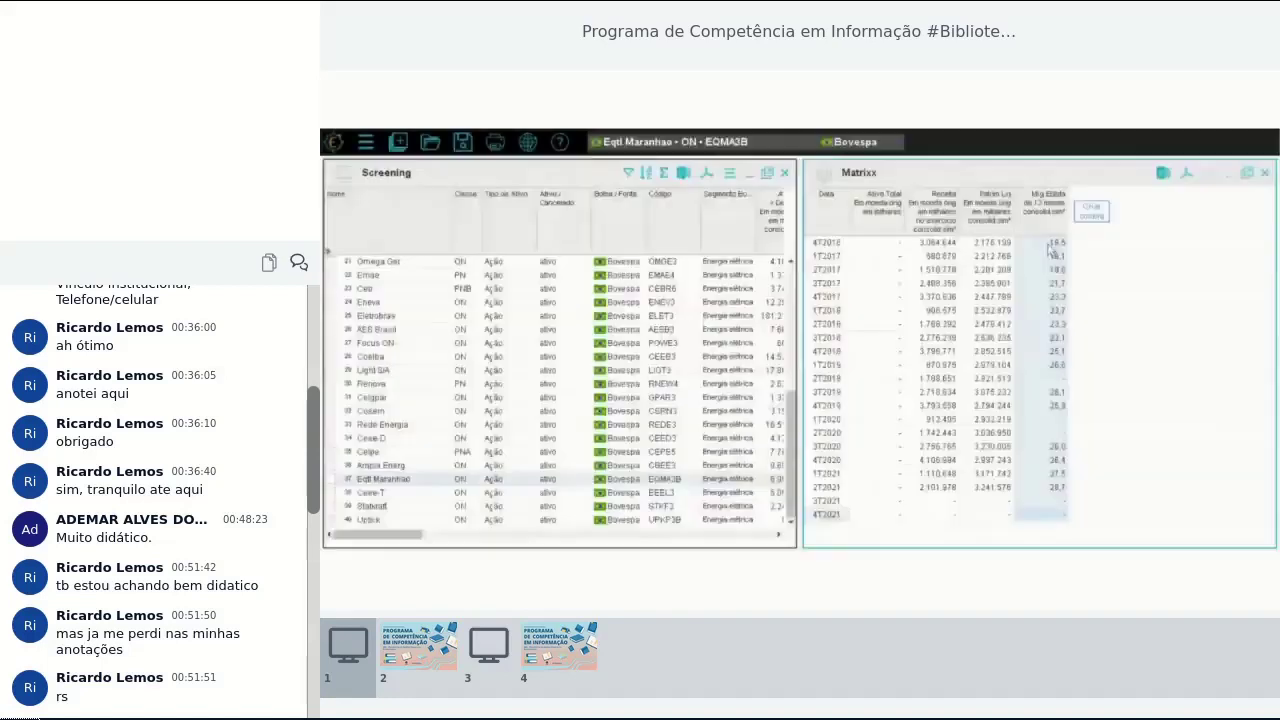
Review the Matrixx export settings with the data set to all assets in the Screening window, and cancel the export
left_click_drag(1047, 224, 871, 224)
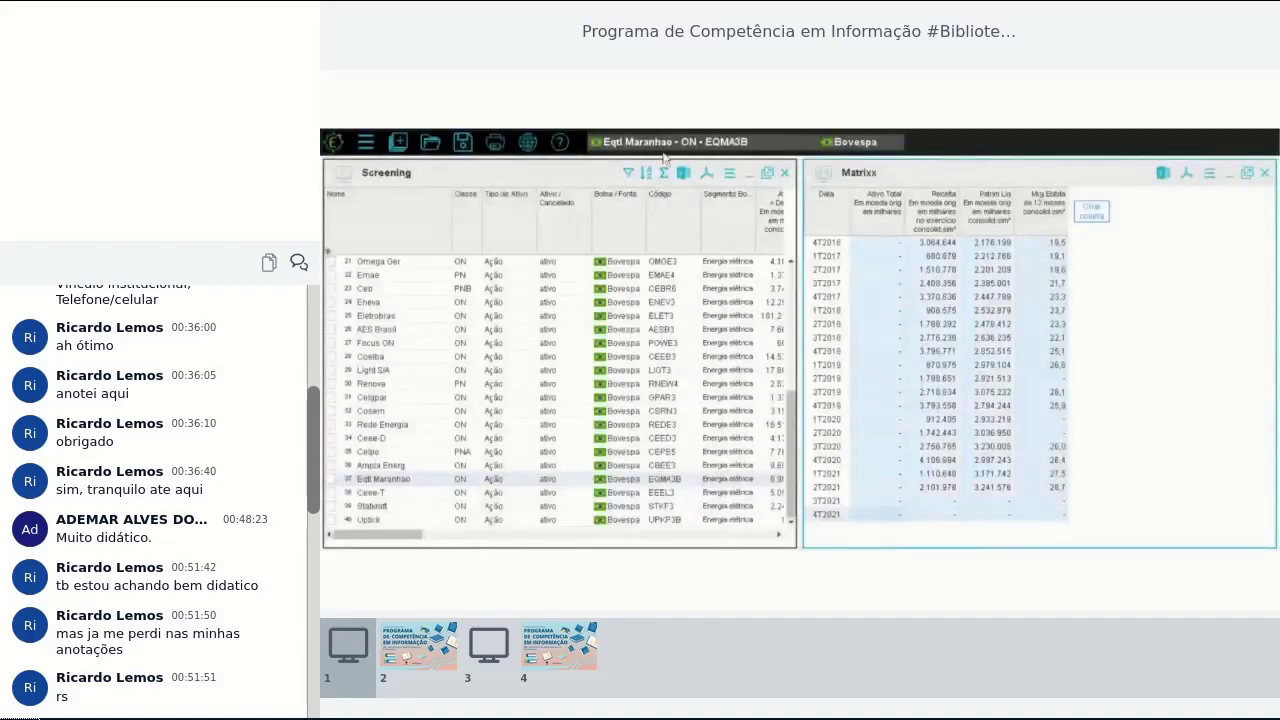
left_click(1209, 173)
left_click(1096, 245)
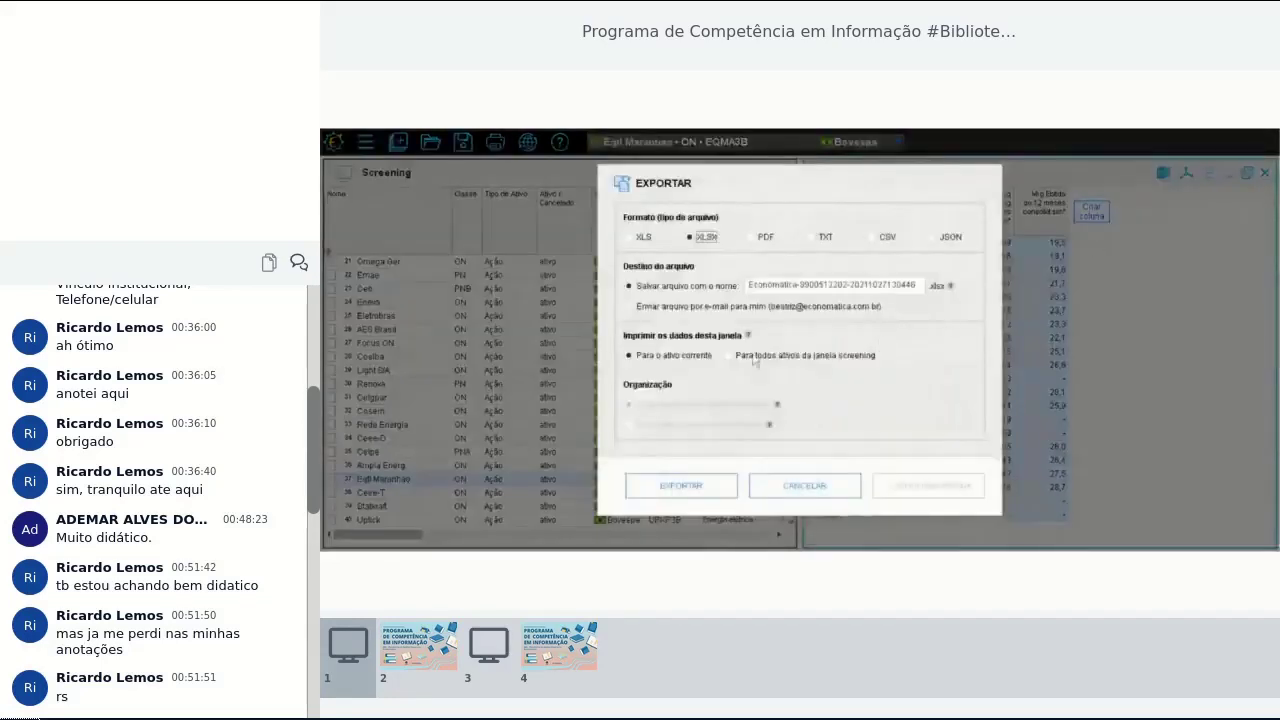
left_click(752, 358)
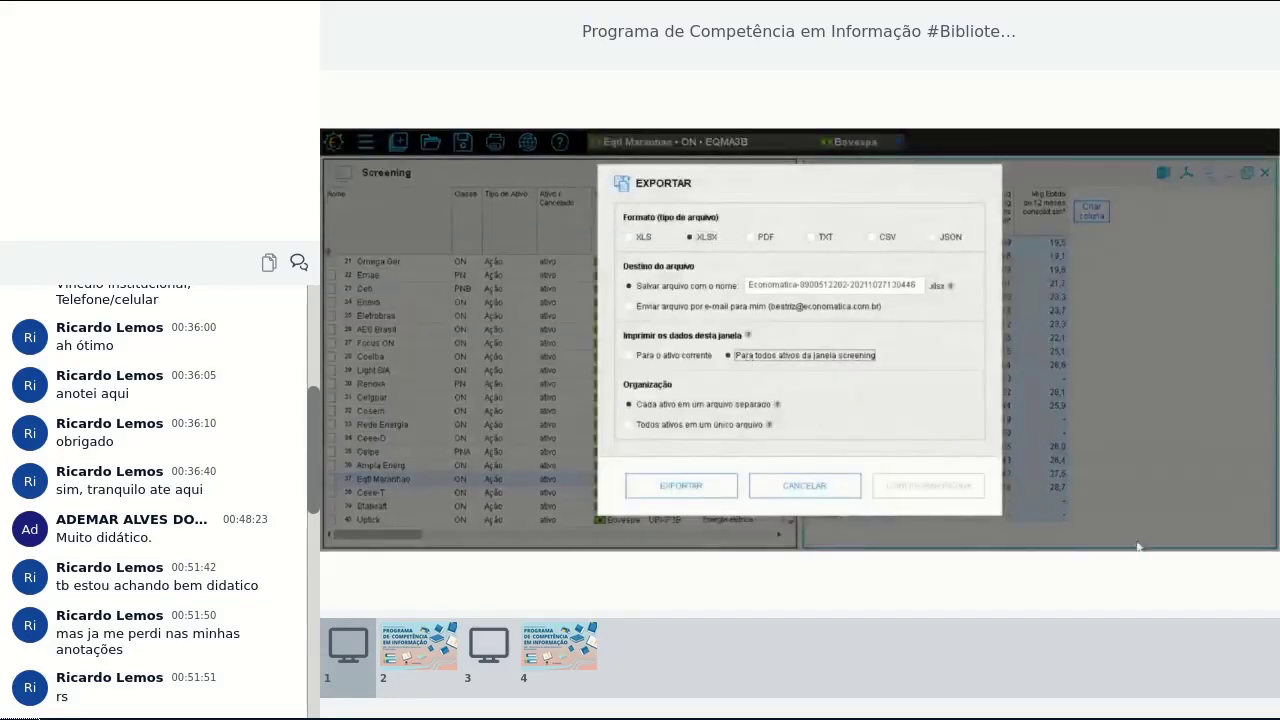
left_click(840, 490)
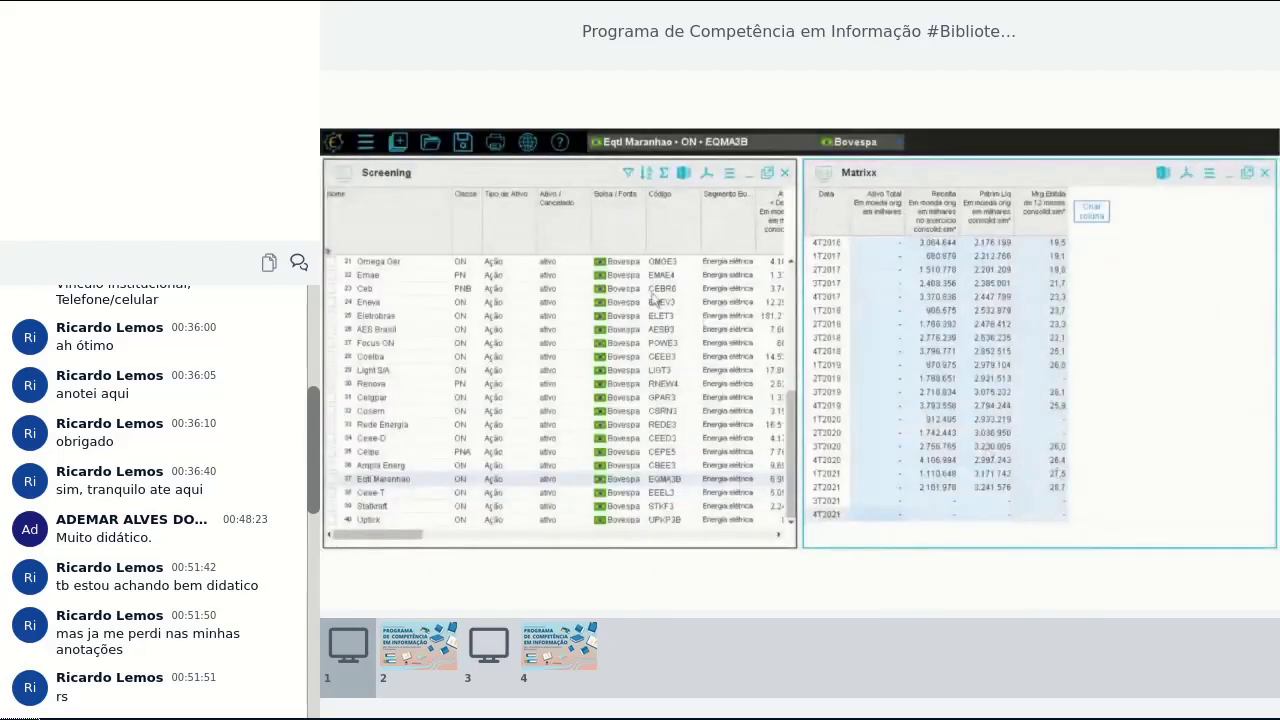
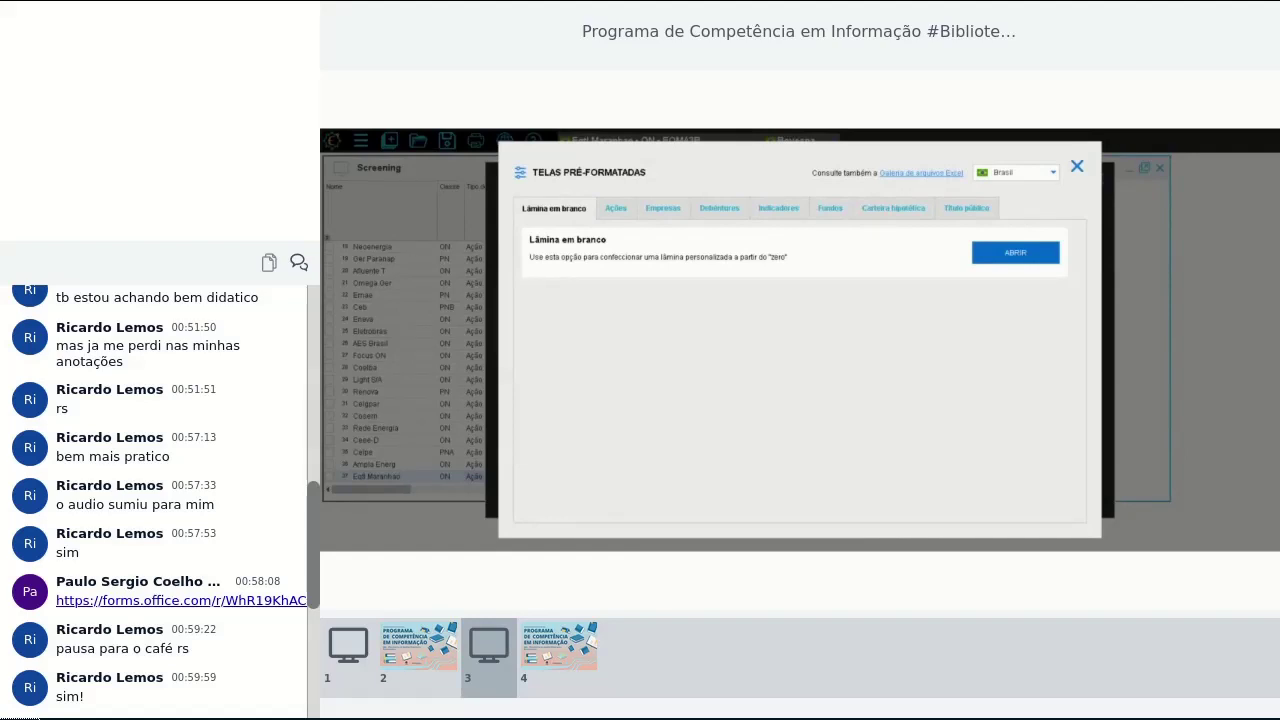
Open the pre-formatted "Básico" screen for shares and maximize its Lâmina window, closing the Matrixx and Screening windows
left_click(606, 209)
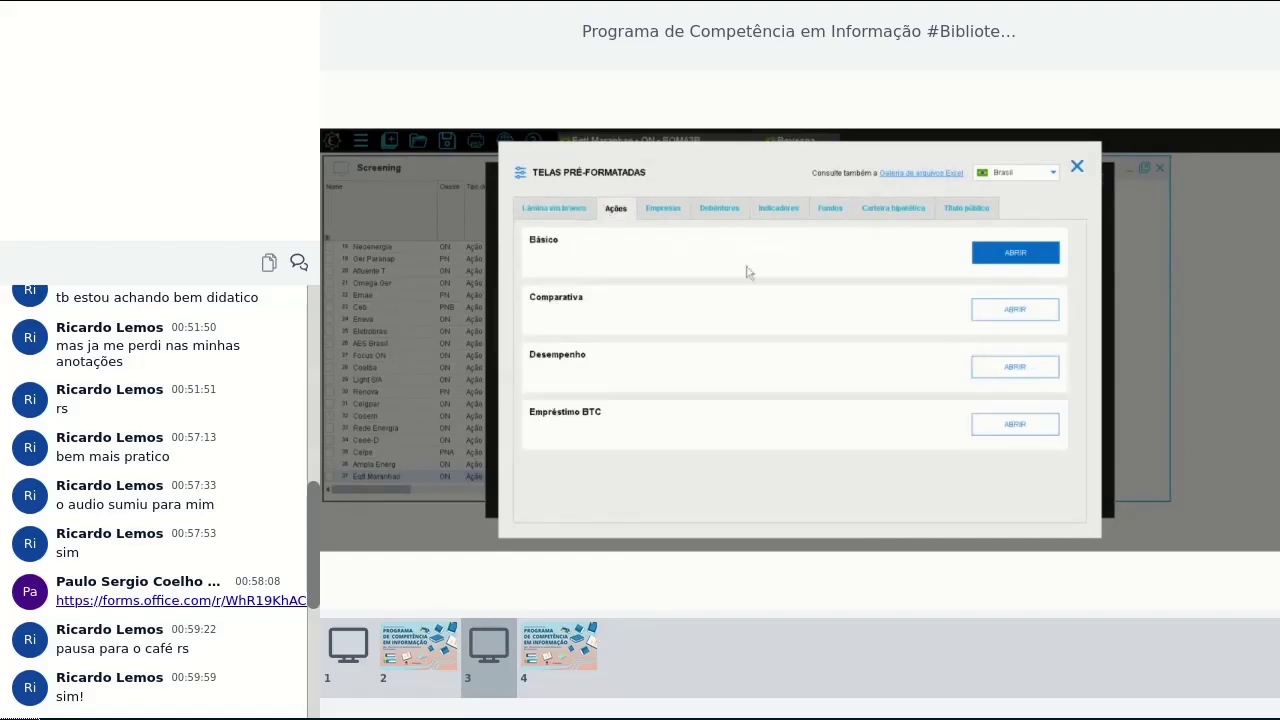
left_click(1008, 259)
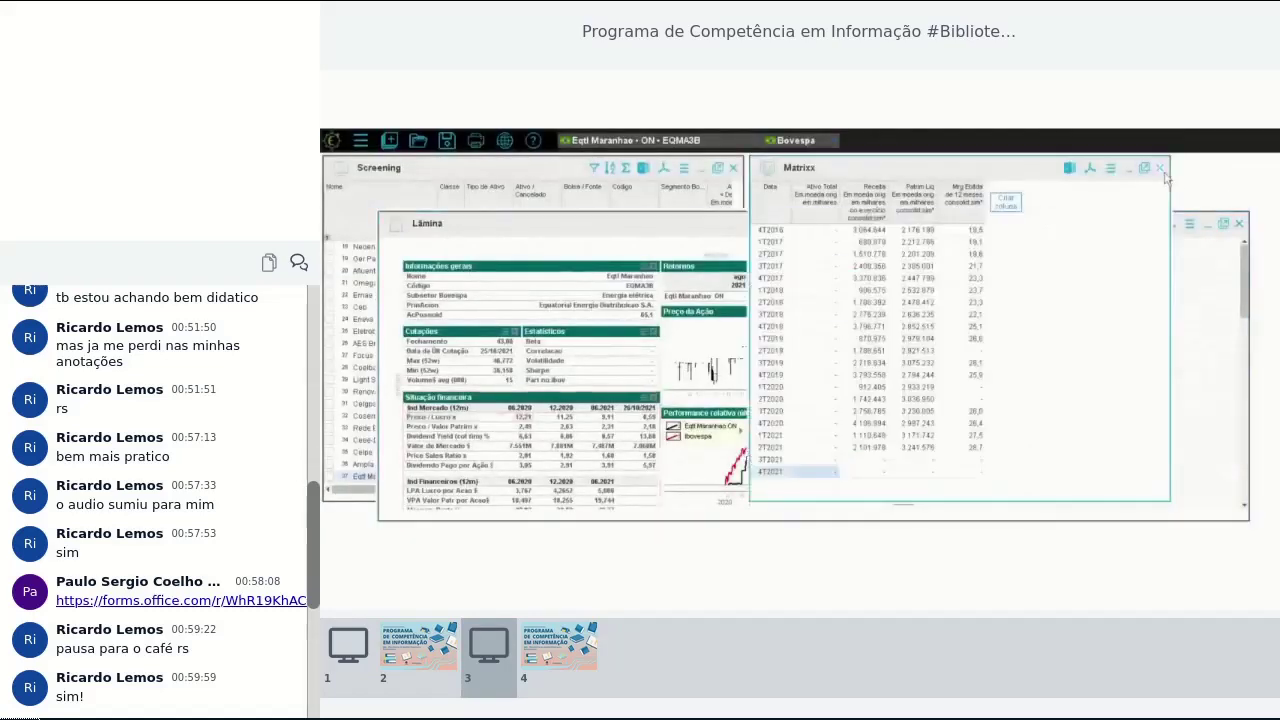
left_click(1160, 169)
left_click(734, 168)
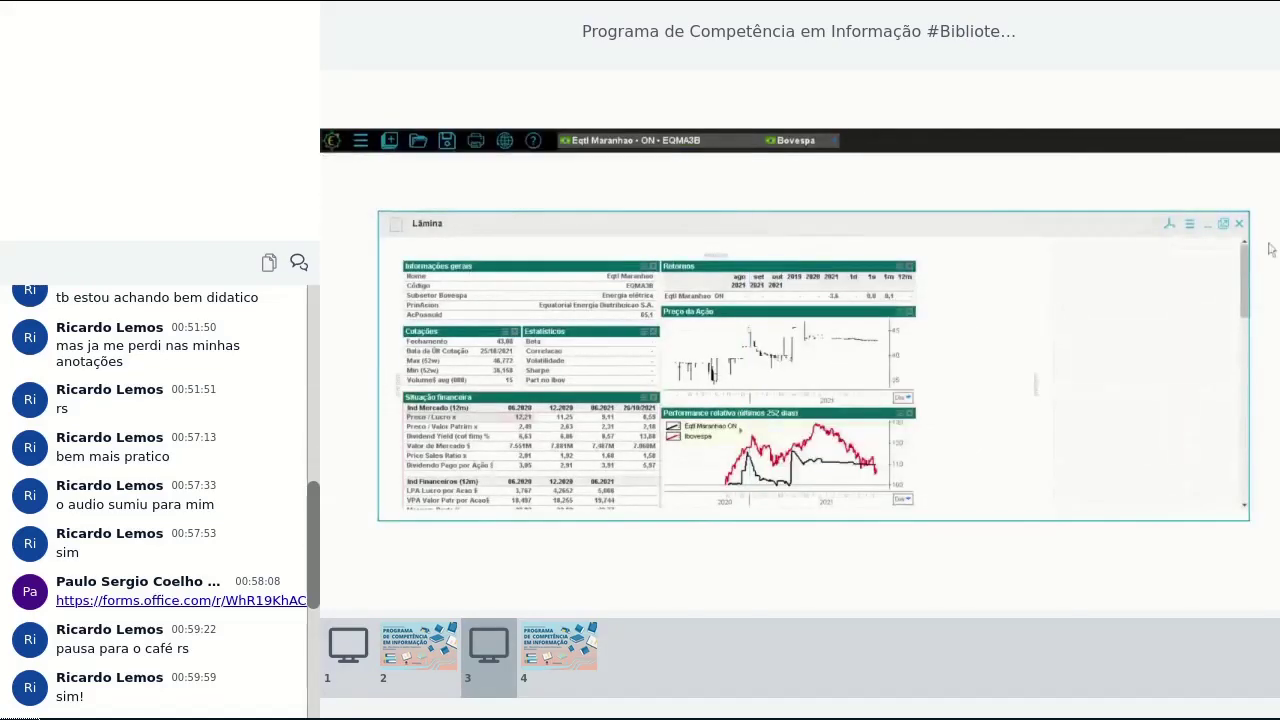
left_click(1220, 230)
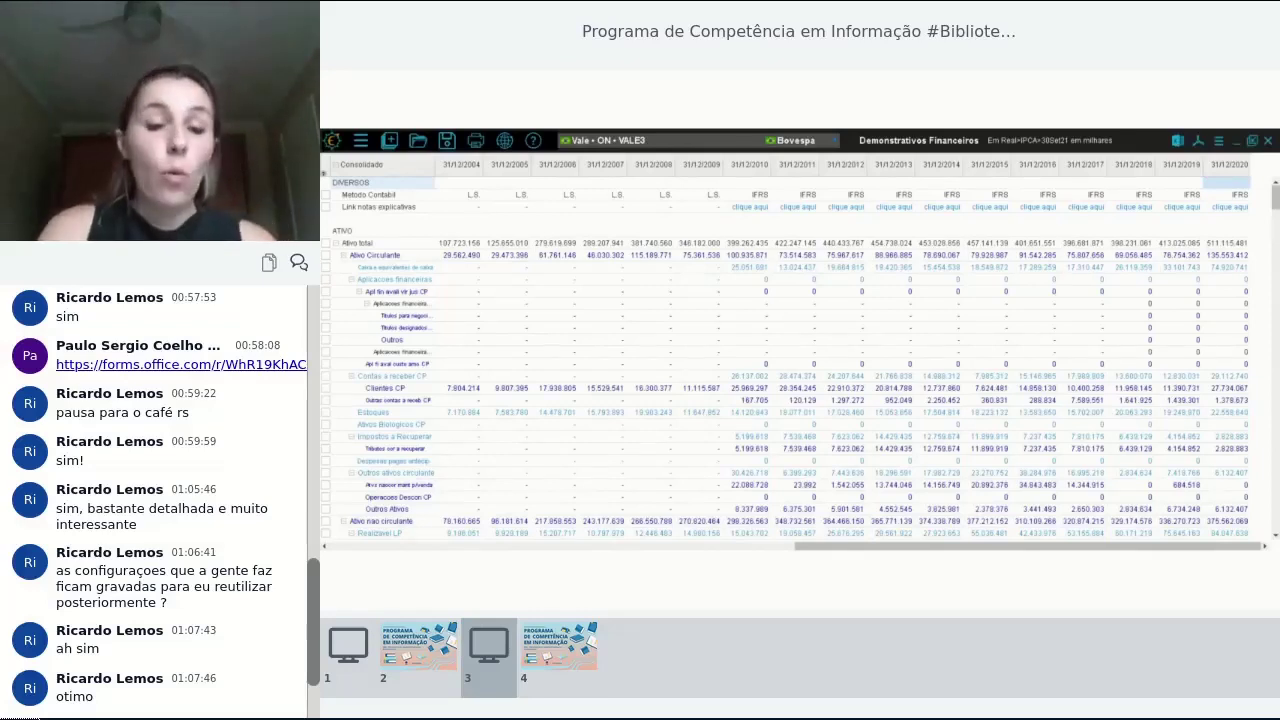
Show the available help and support options
left_click(532, 142)
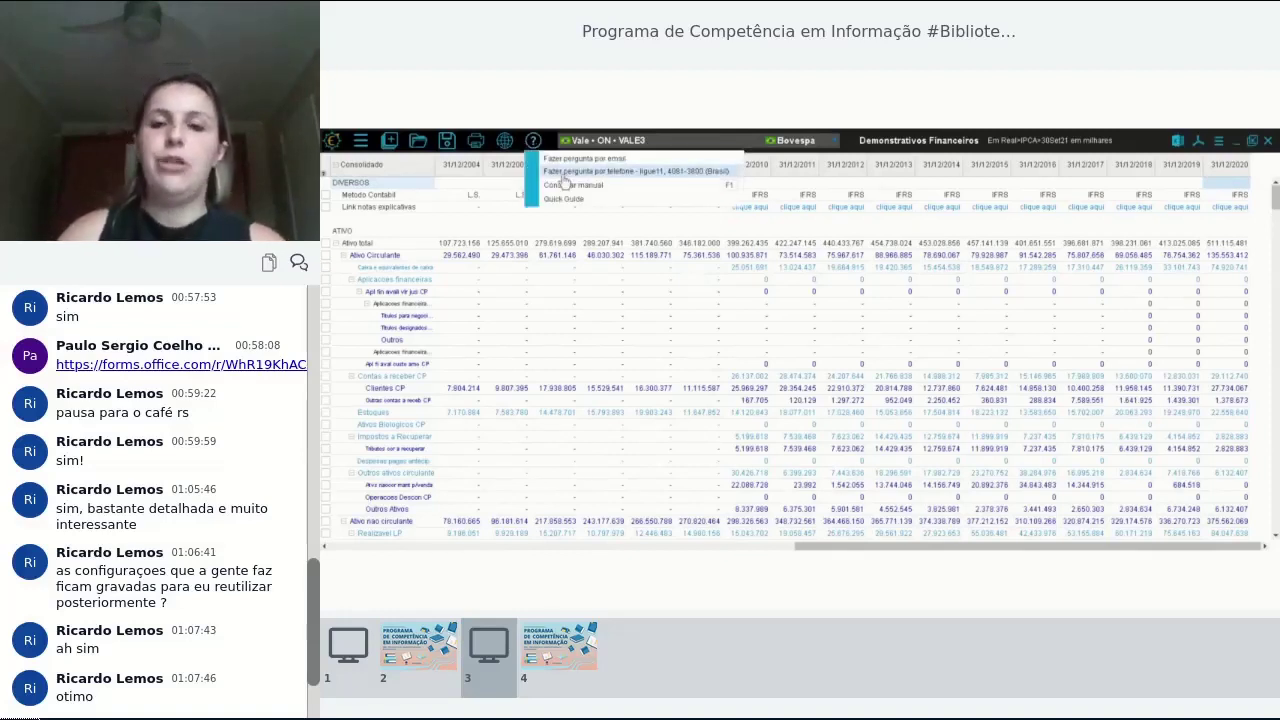